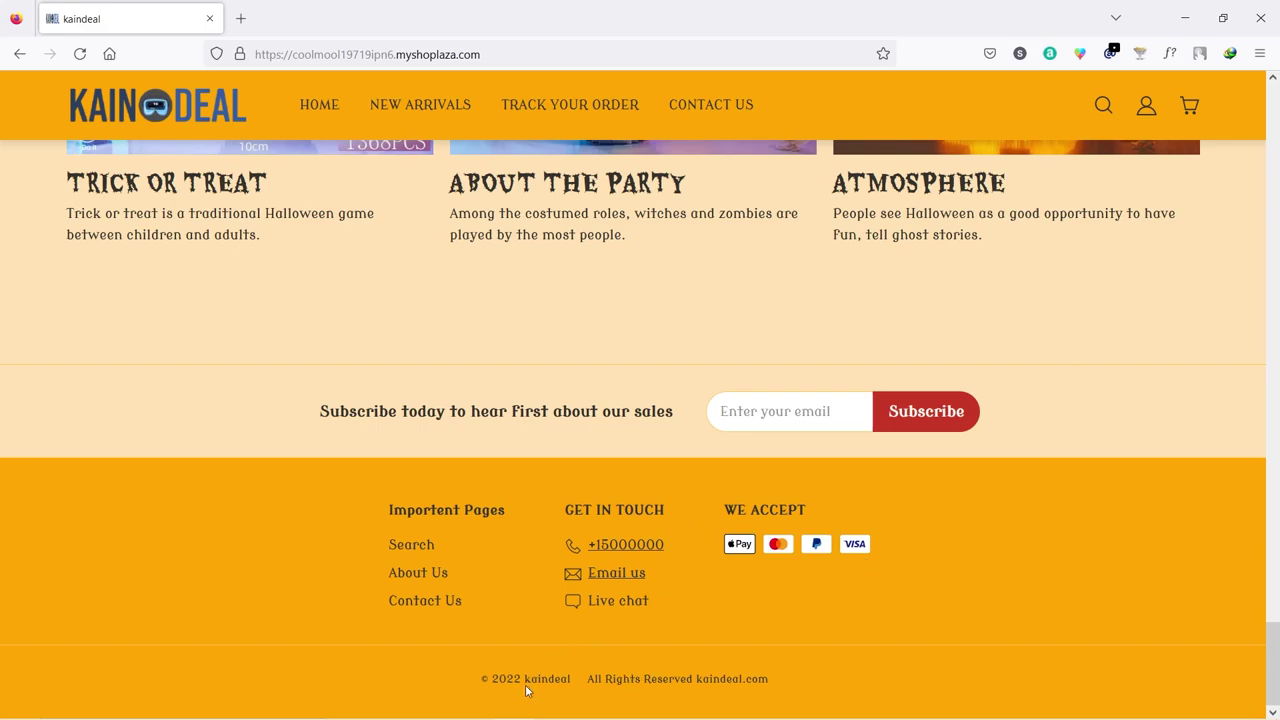
Open the Mini Micro Rocket Building Blocks product page.
{"action": "left_click_drag", "start_coordinate": [1273, 645], "coordinate": [1274, 205]}
{"action": "scroll", "coordinate": [834, 380], "scroll_direction": "down", "scroll_amount": 4}
{"action": "left_click", "coordinate": [834, 380]}
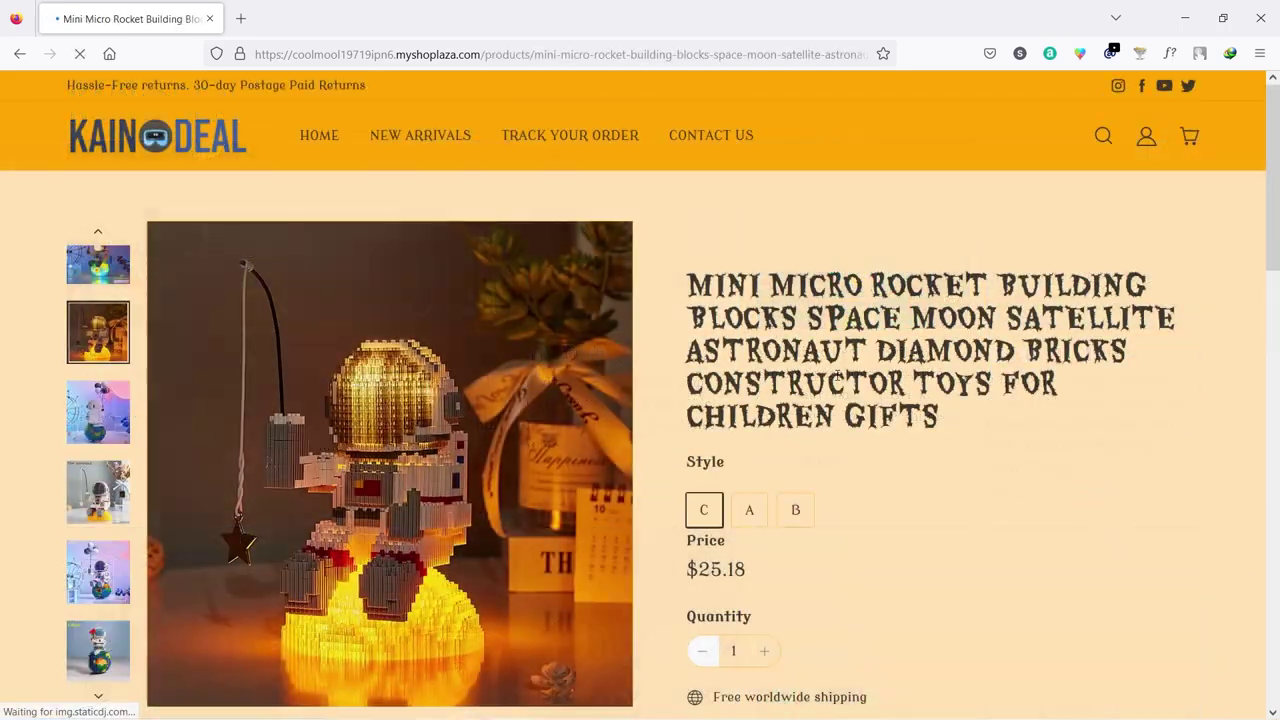
{"action": "scroll", "coordinate": [836, 380], "scroll_direction": "down", "scroll_amount": 4}
{"action": "scroll", "coordinate": [838, 380], "scroll_direction": "down", "scroll_amount": 3}
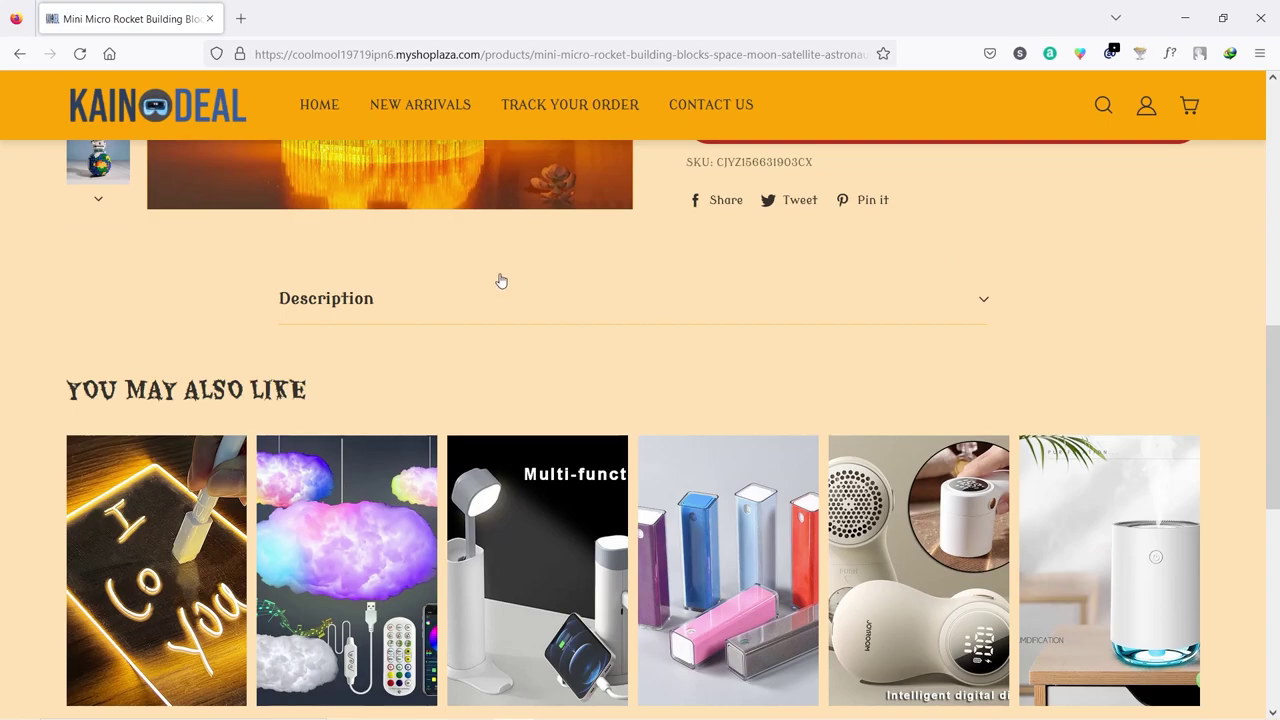
Expand and read through the product's description details.
{"action": "left_click", "coordinate": [506, 318]}
{"action": "scroll", "coordinate": [430, 338], "scroll_direction": "down", "scroll_amount": 10}
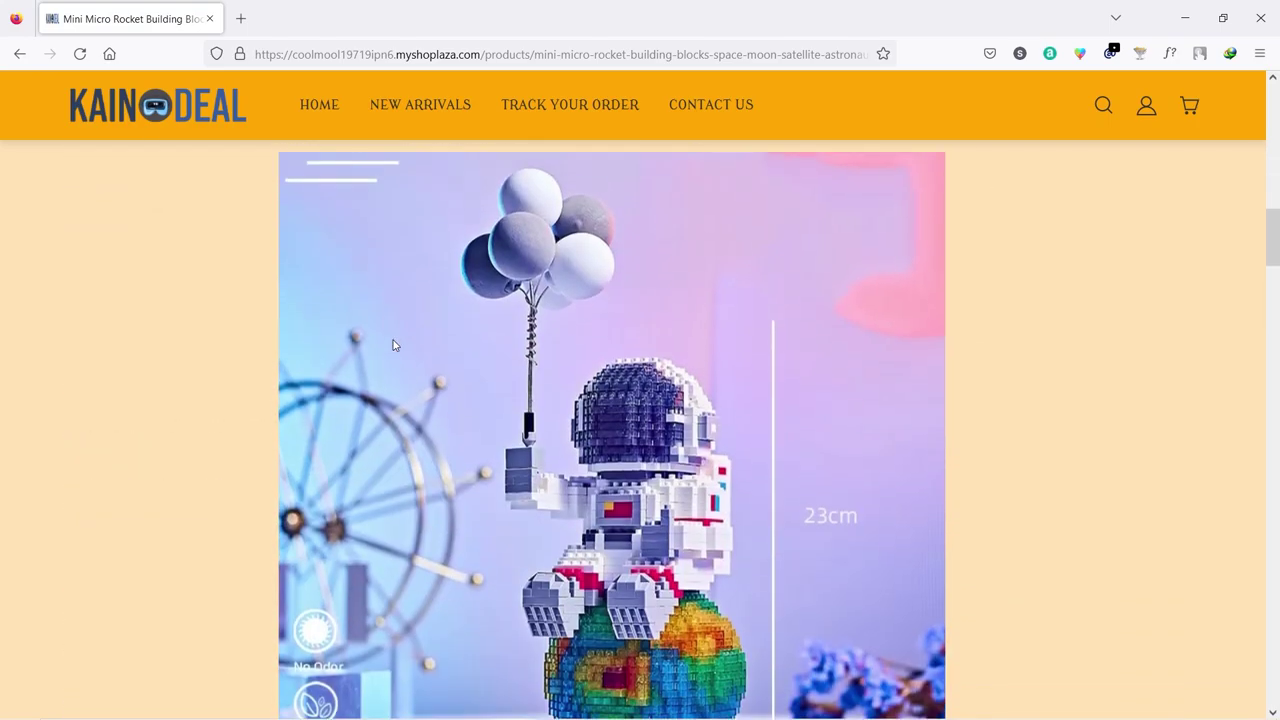
{"action": "scroll", "coordinate": [417, 345], "scroll_direction": "down", "scroll_amount": 14}
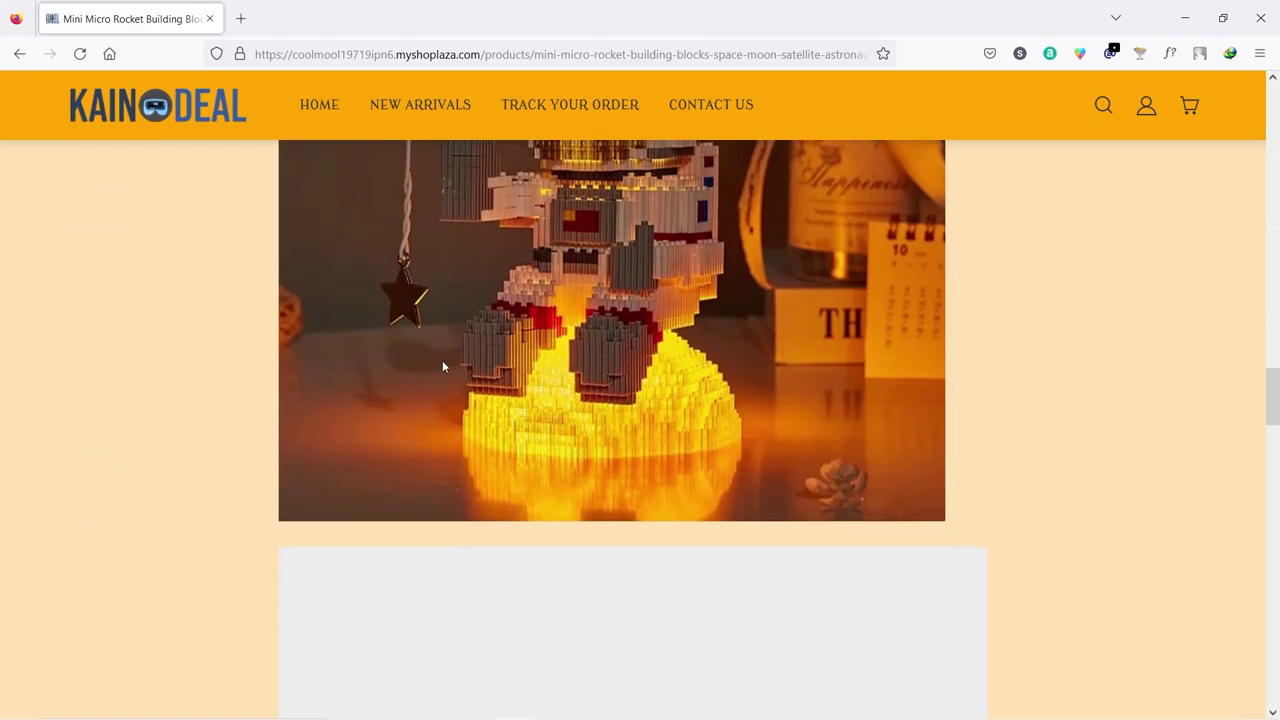
{"action": "scroll", "coordinate": [657, 420], "scroll_direction": "up", "scroll_amount": 4}
{"action": "scroll", "coordinate": [657, 420], "scroll_direction": "up", "scroll_amount": 15}
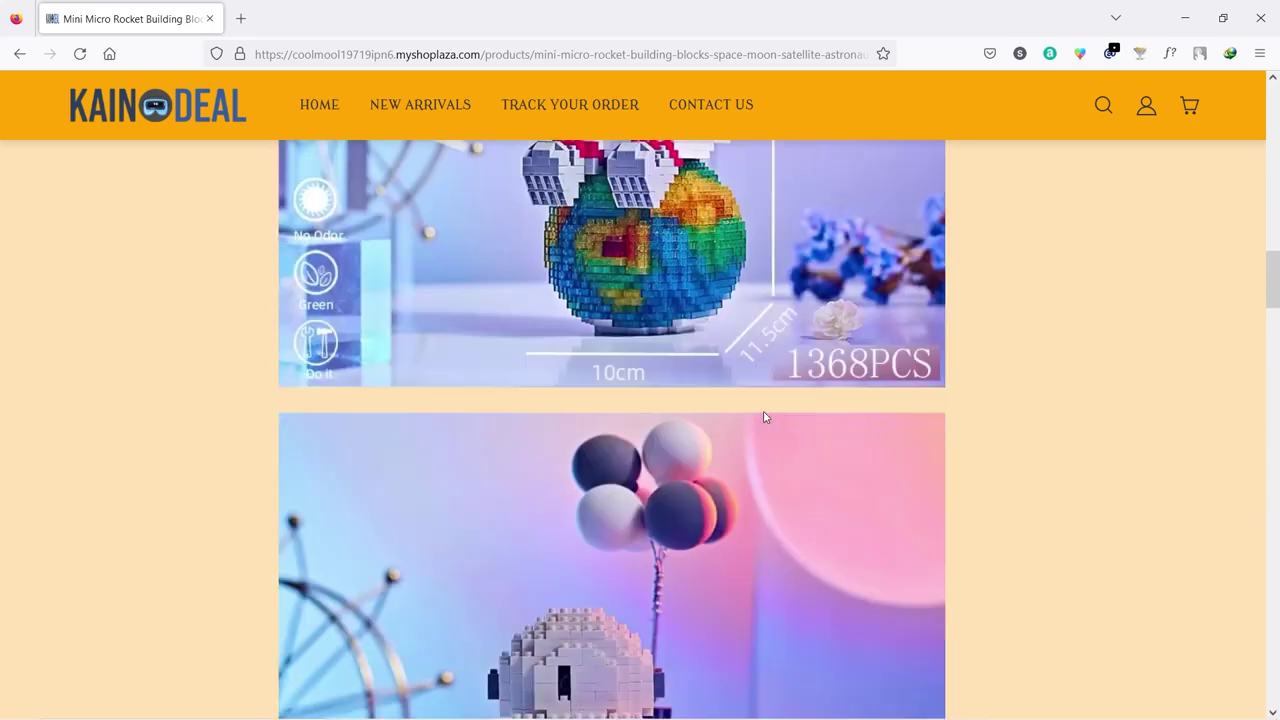
{"action": "scroll", "coordinate": [766, 374], "scroll_direction": "up", "scroll_amount": 1}
{"action": "scroll", "coordinate": [766, 374], "scroll_direction": "down", "scroll_amount": 10}
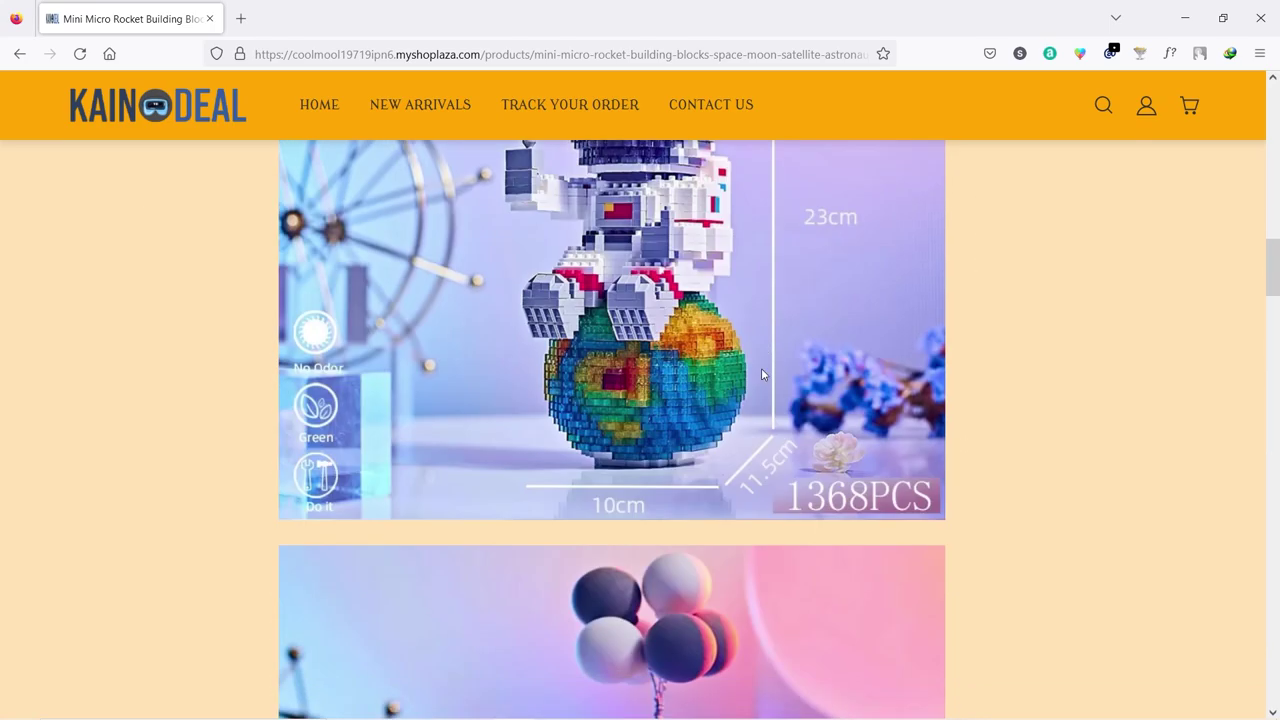
{"action": "left_click_drag", "start_coordinate": [1273, 318], "coordinate": [1274, 614]}
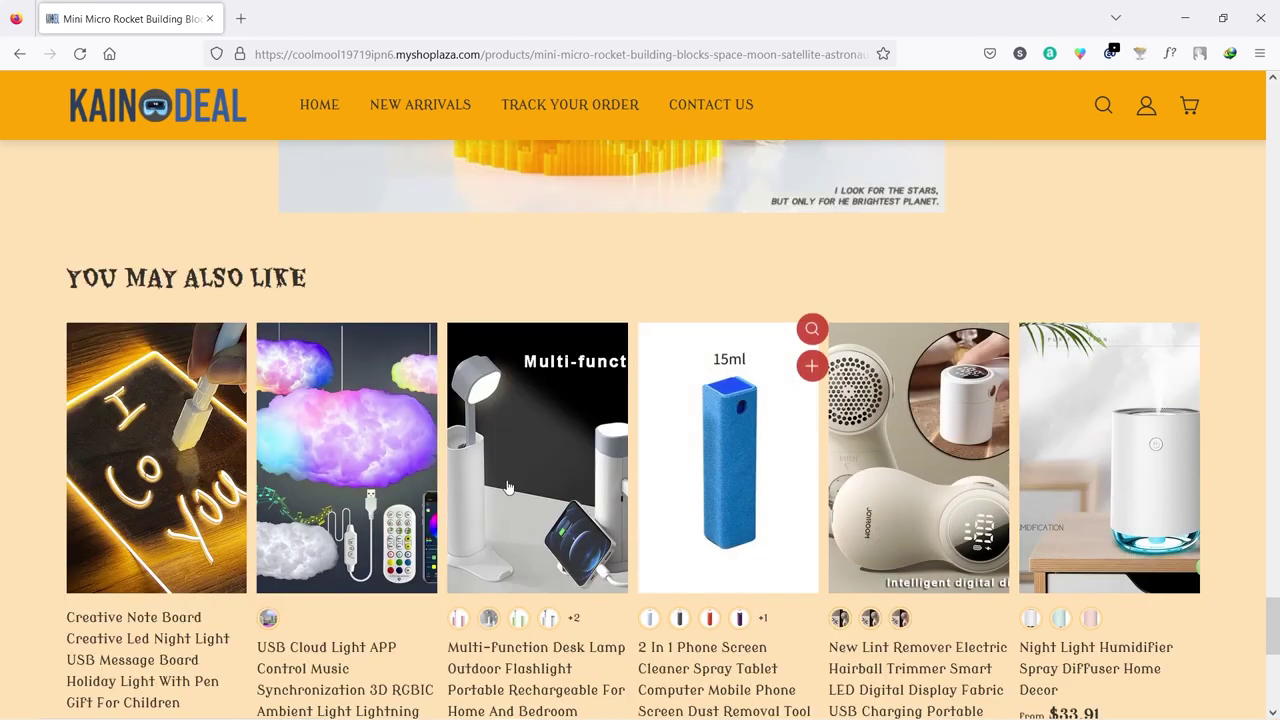
Select style A of the astronaut toy and add one to the cart at $12.09.
{"action": "mouse_move", "coordinate": [203, 450]}
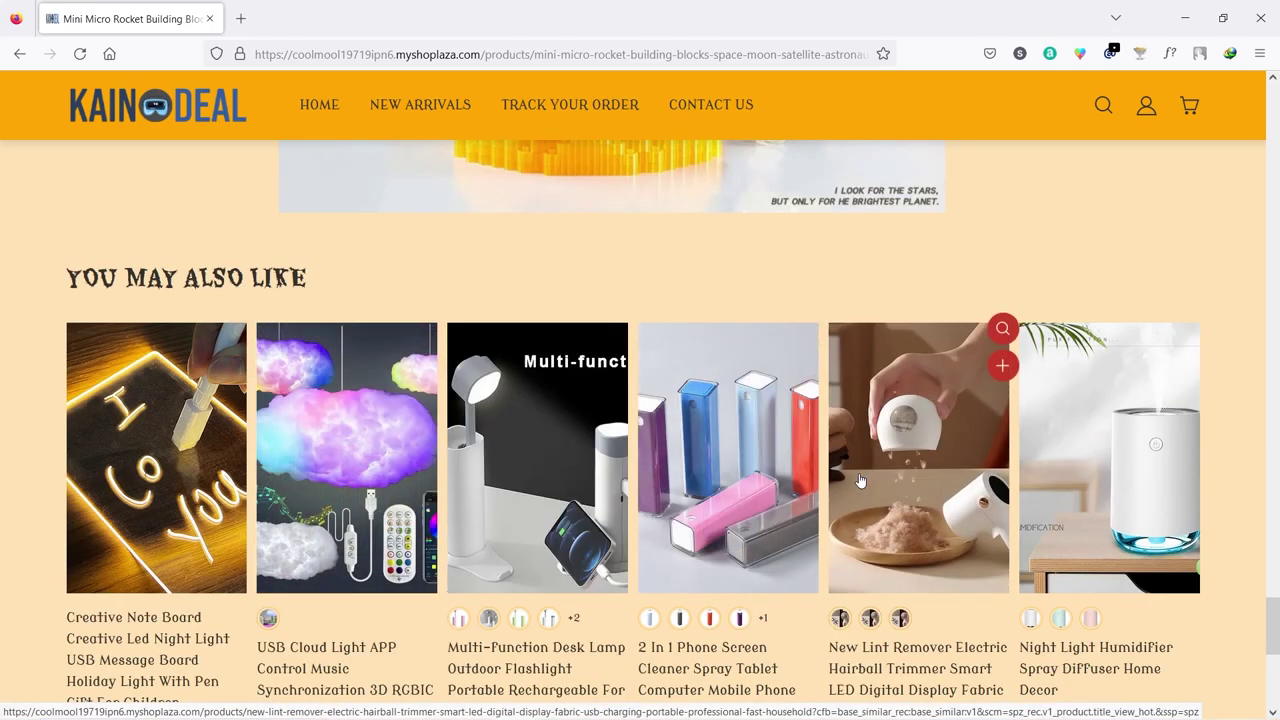
{"action": "scroll", "coordinate": [742, 492], "scroll_direction": "down", "scroll_amount": 2}
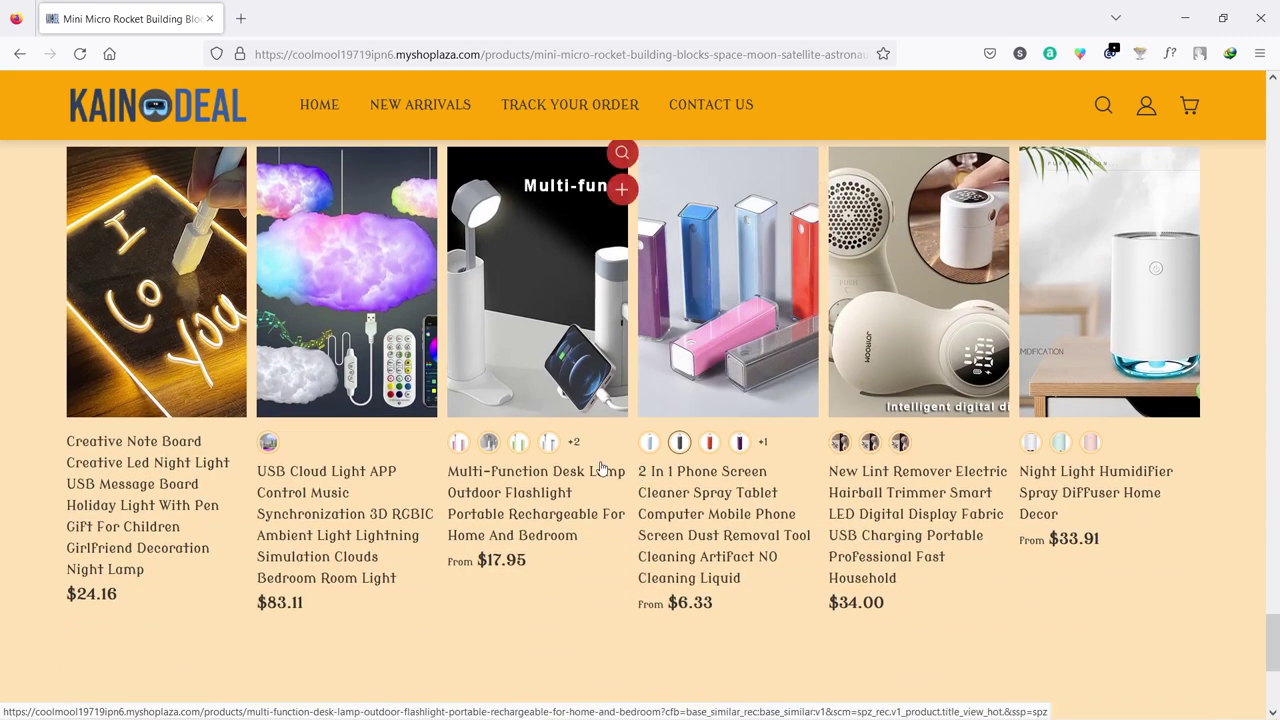
{"action": "key", "text": "Home"}
{"action": "scroll", "coordinate": [990, 230], "scroll_direction": "down", "scroll_amount": 3}
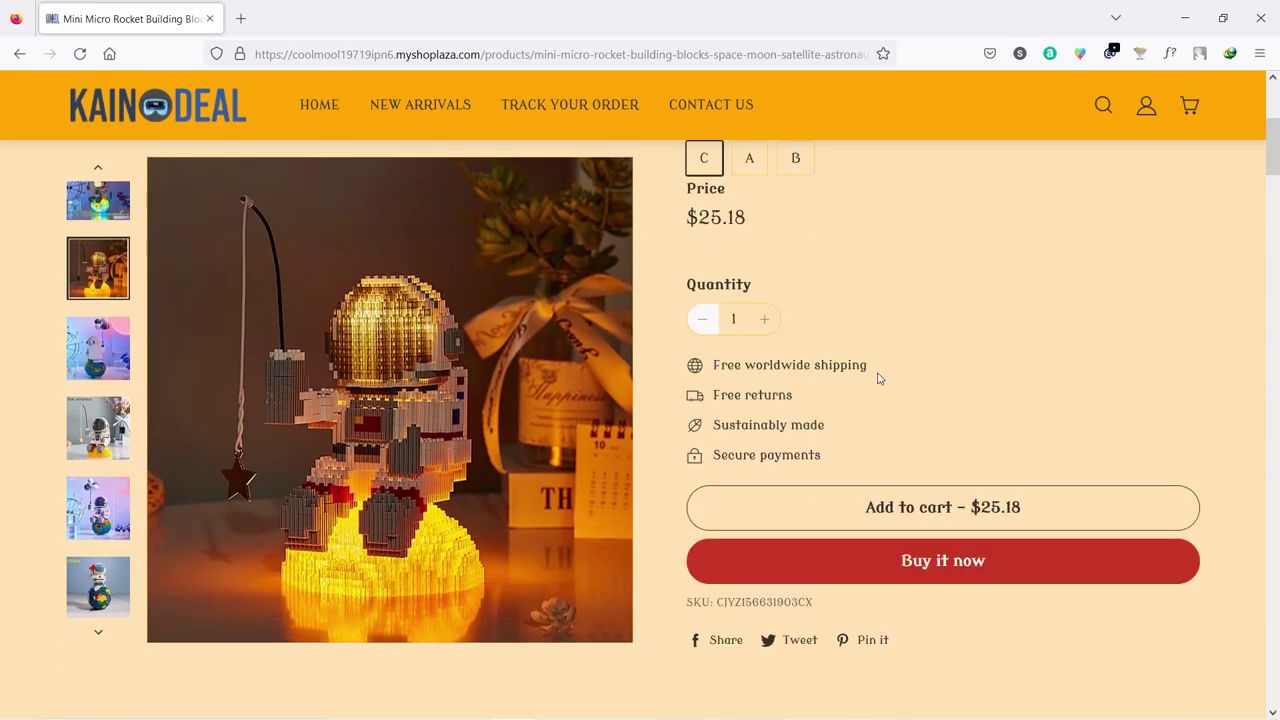
{"action": "scroll", "coordinate": [754, 258], "scroll_direction": "up", "scroll_amount": 1}
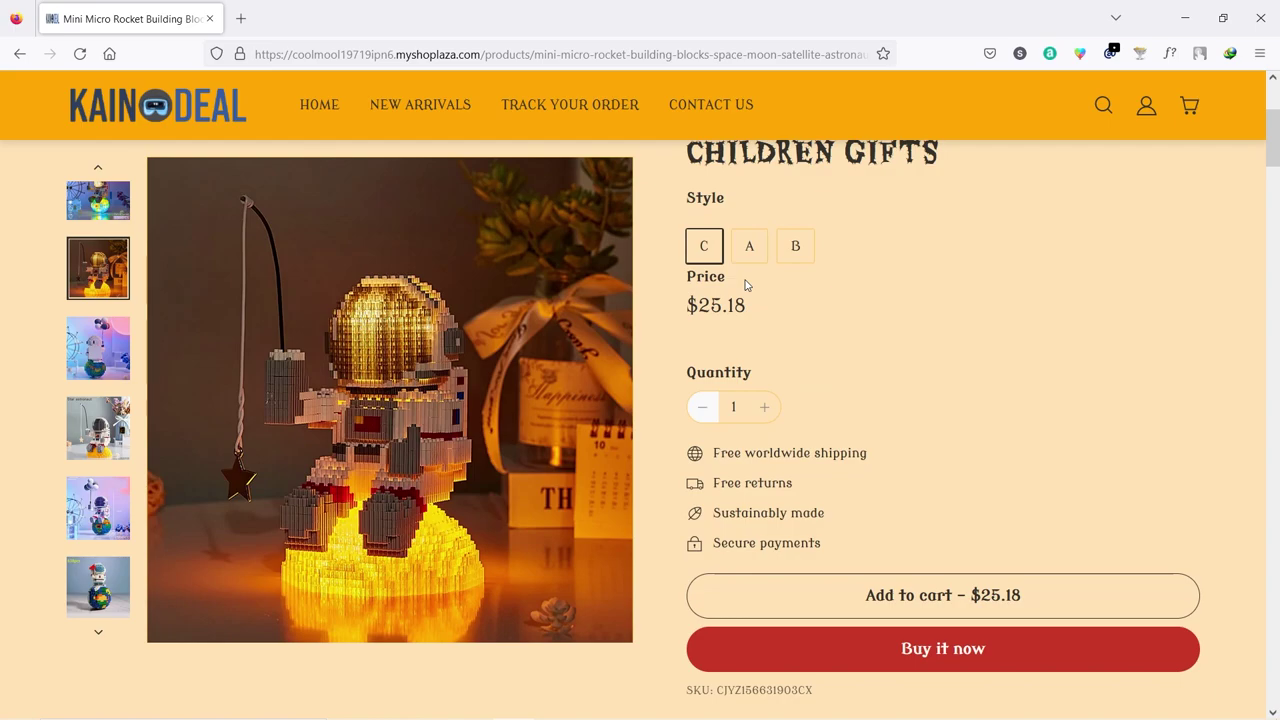
{"action": "left_click", "coordinate": [759, 254]}
{"action": "scroll", "coordinate": [951, 391], "scroll_direction": "down", "scroll_amount": 2}
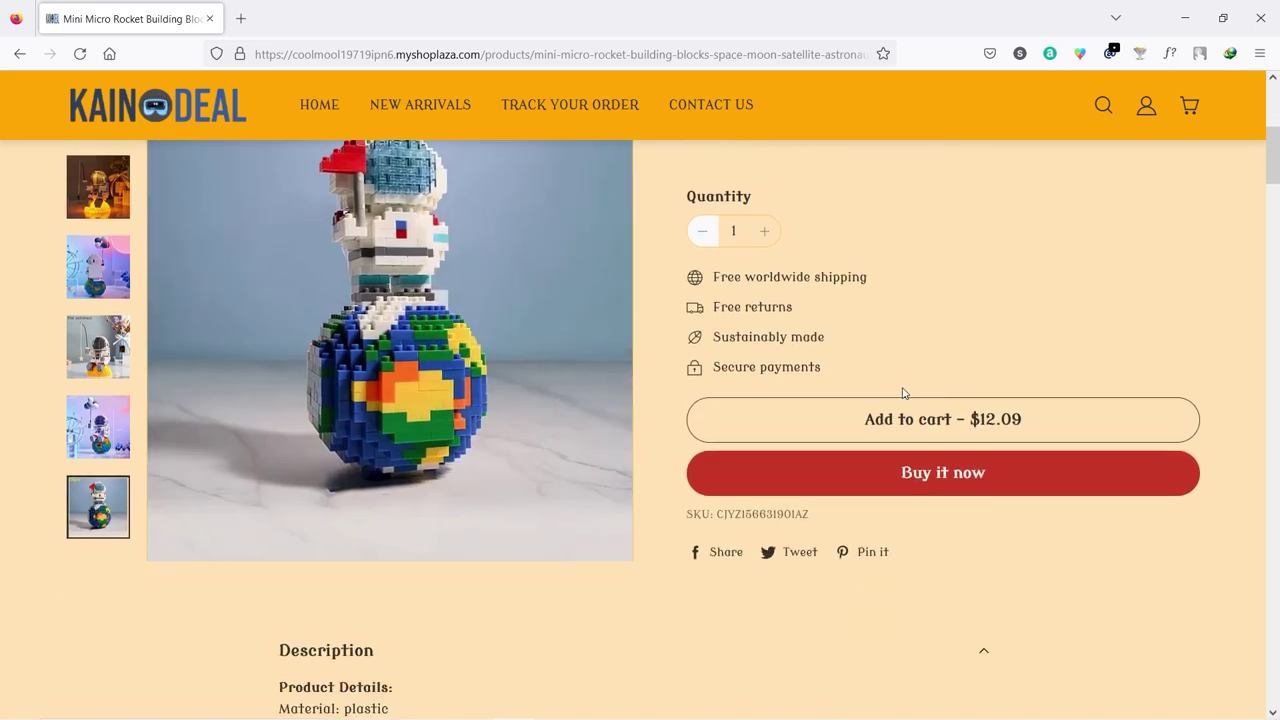
{"action": "left_click", "coordinate": [912, 421]}
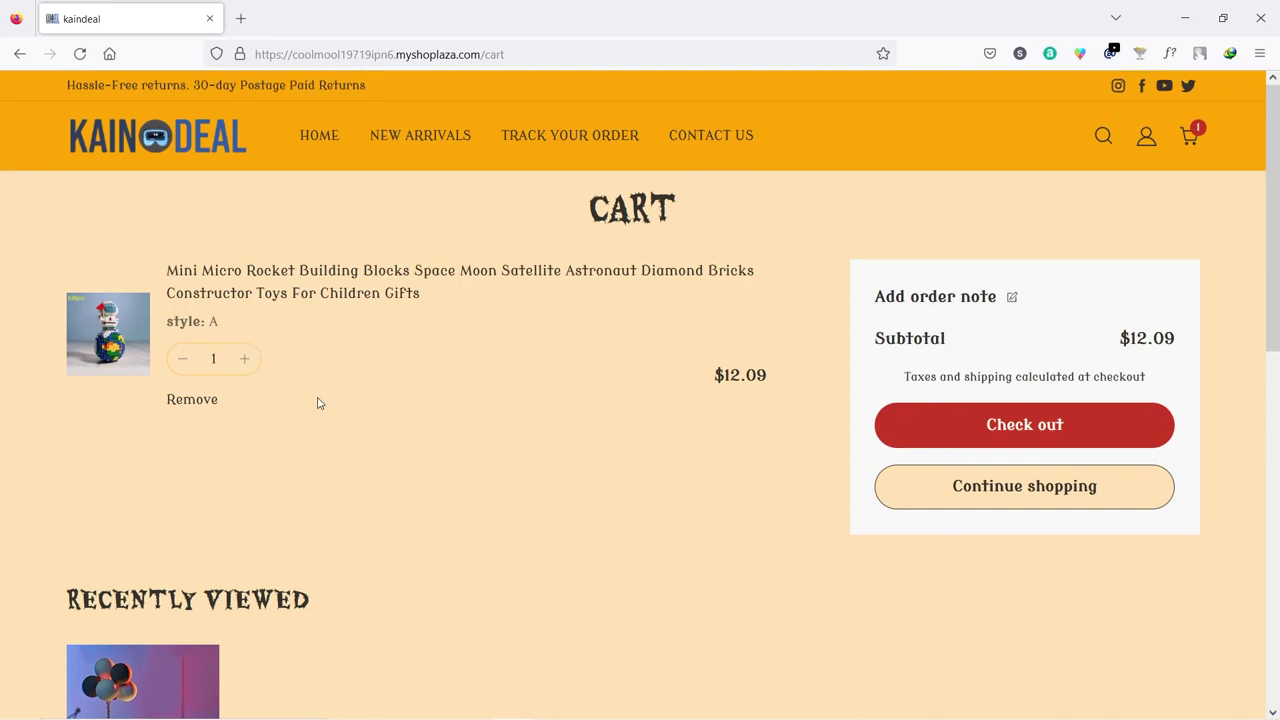
Start checkout for the $12.09 toy and fill in the contact and shipping details.
{"action": "left_click", "coordinate": [1012, 437]}
{"action": "scroll", "coordinate": [705, 442], "scroll_direction": "down", "scroll_amount": 4}
{"action": "scroll", "coordinate": [705, 442], "scroll_direction": "up", "scroll_amount": 4}
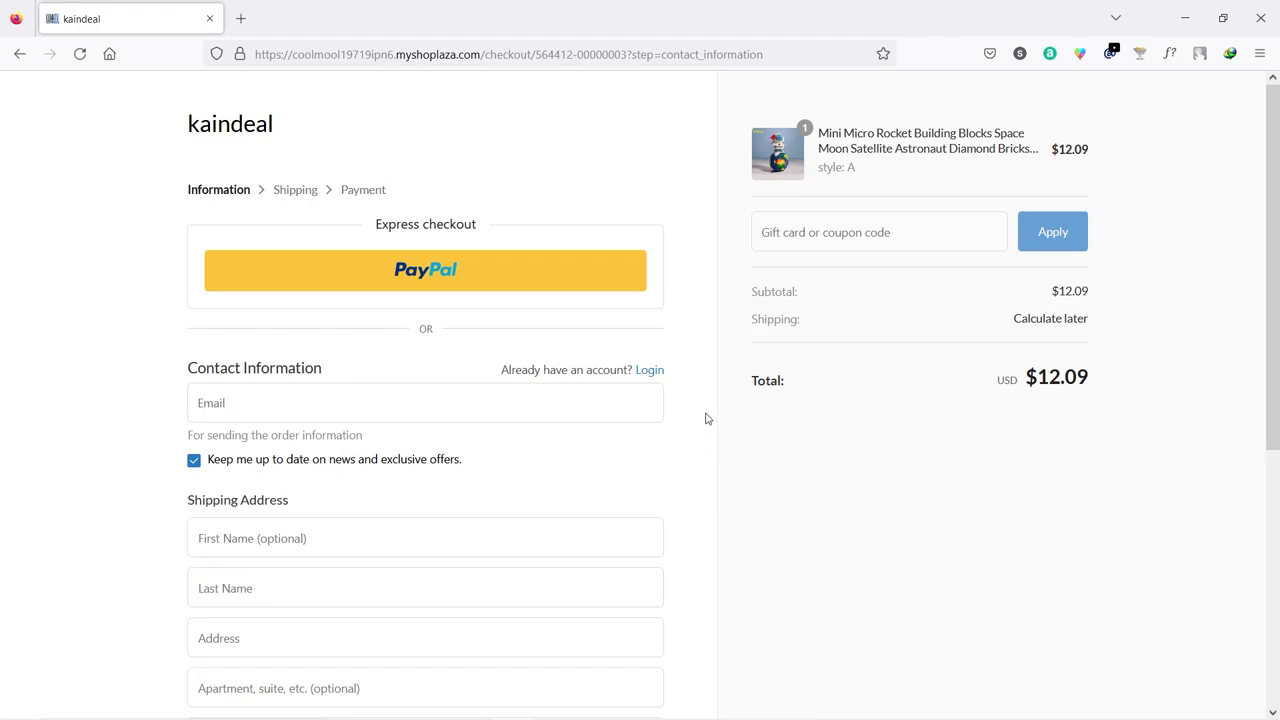
{"action": "left_click", "coordinate": [881, 236]}
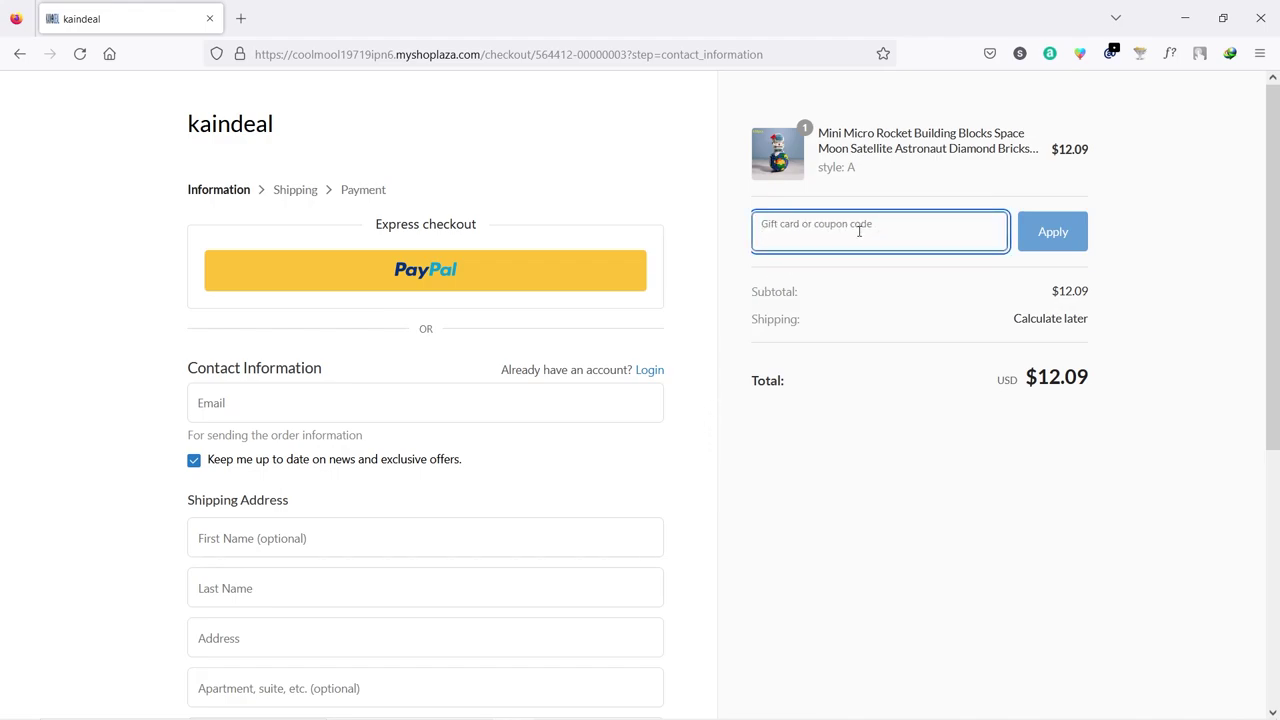
{"action": "left_click", "coordinate": [345, 409]}
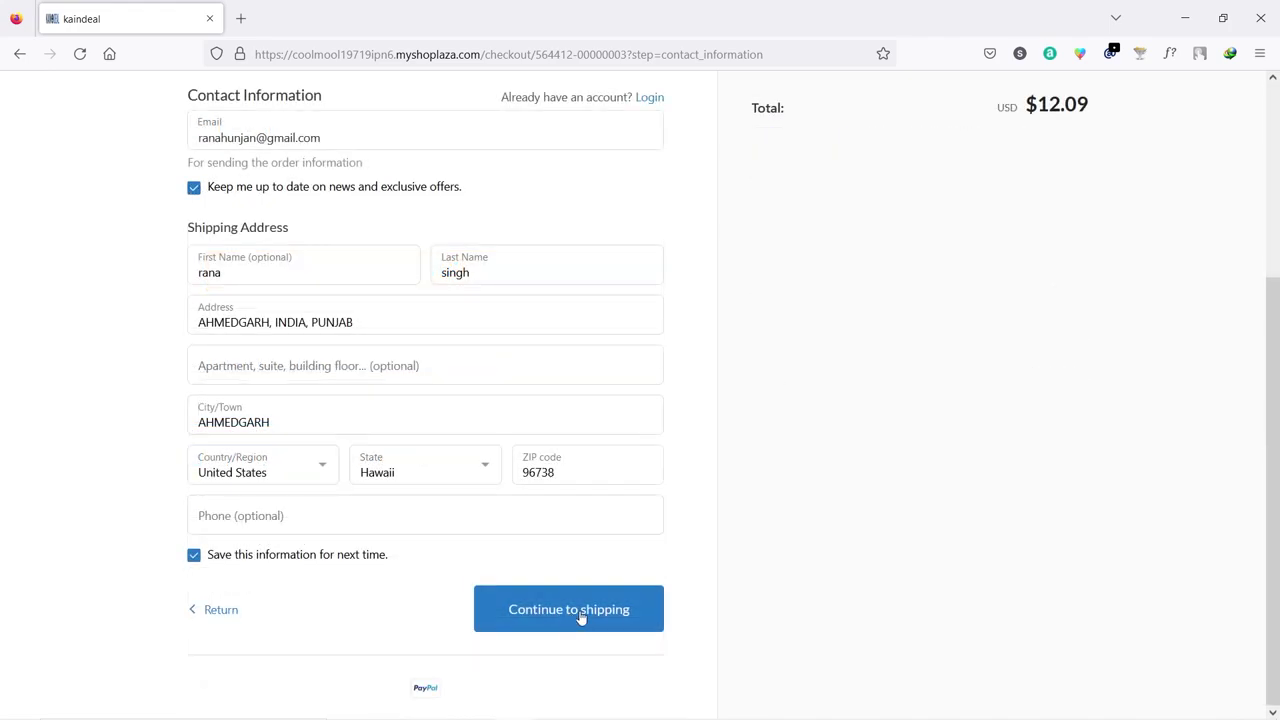
{"action": "left_click", "coordinate": [577, 610]}
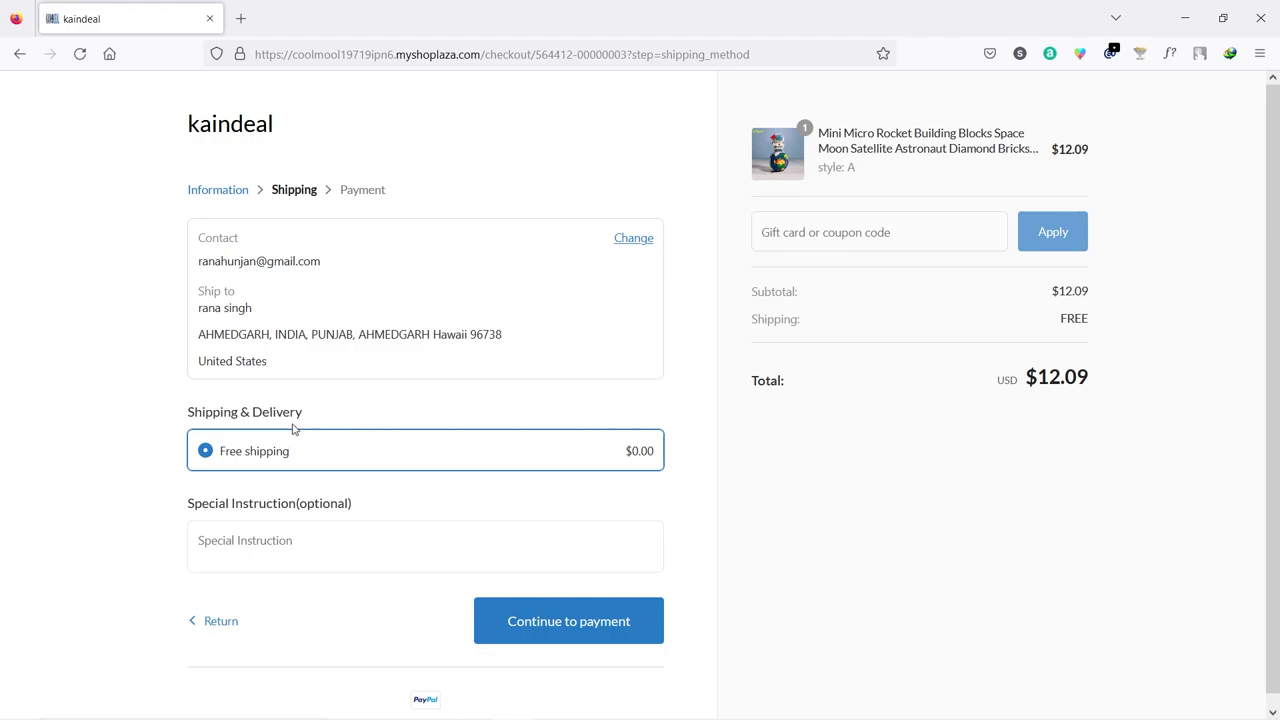
Reach the free-shipping payment step, choose Debit or Credit Card, then go to shoplazza.com.
{"action": "left_click", "coordinate": [594, 625]}
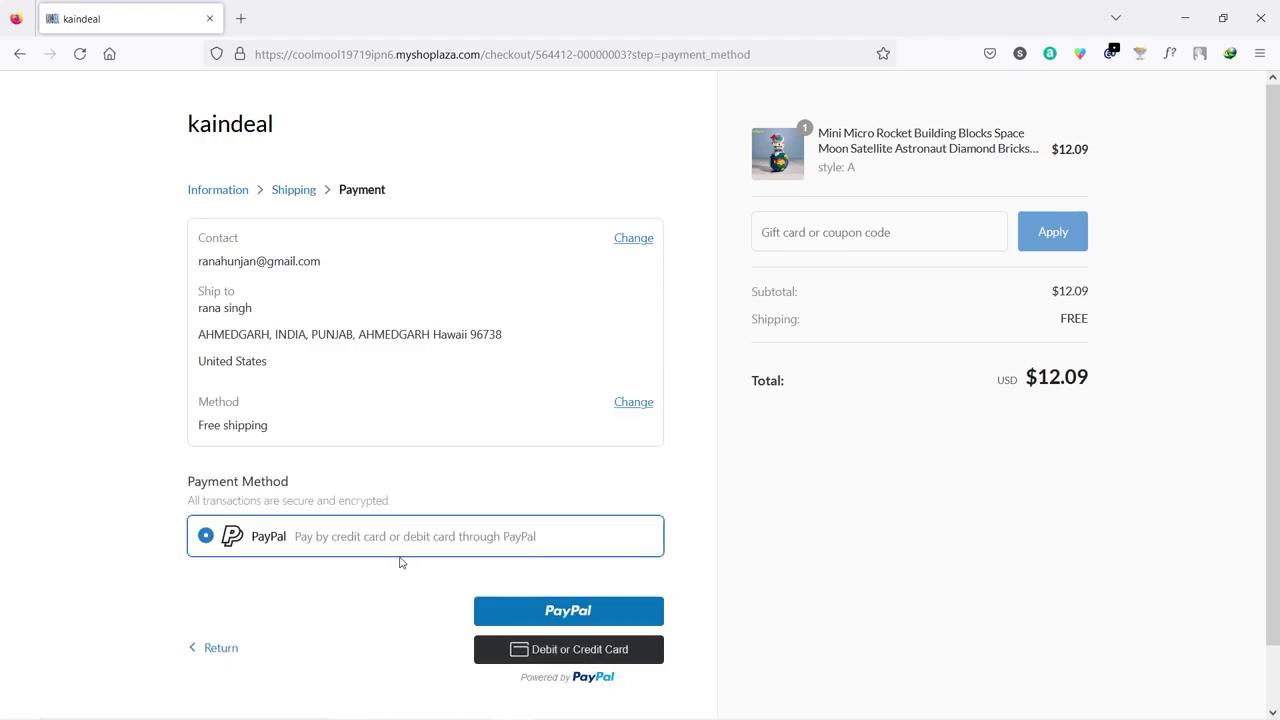
{"action": "scroll", "coordinate": [396, 559], "scroll_direction": "down", "scroll_amount": 1}
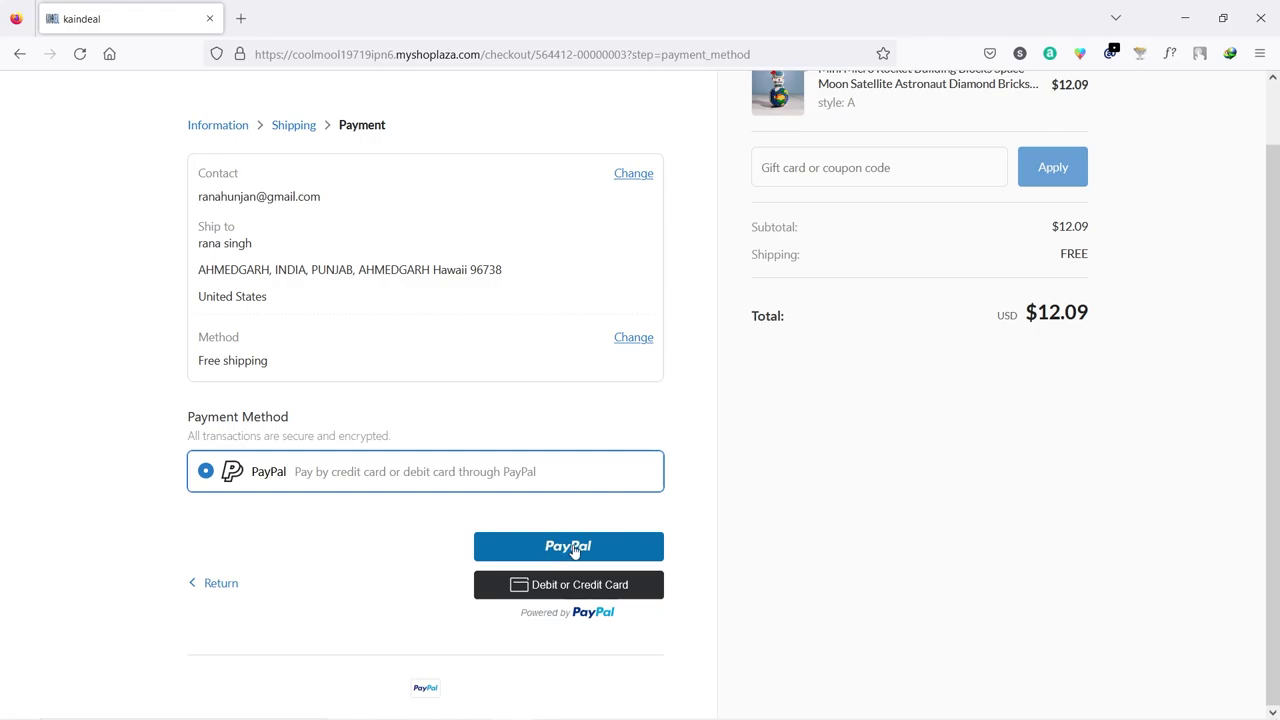
{"action": "left_click", "coordinate": [528, 590]}
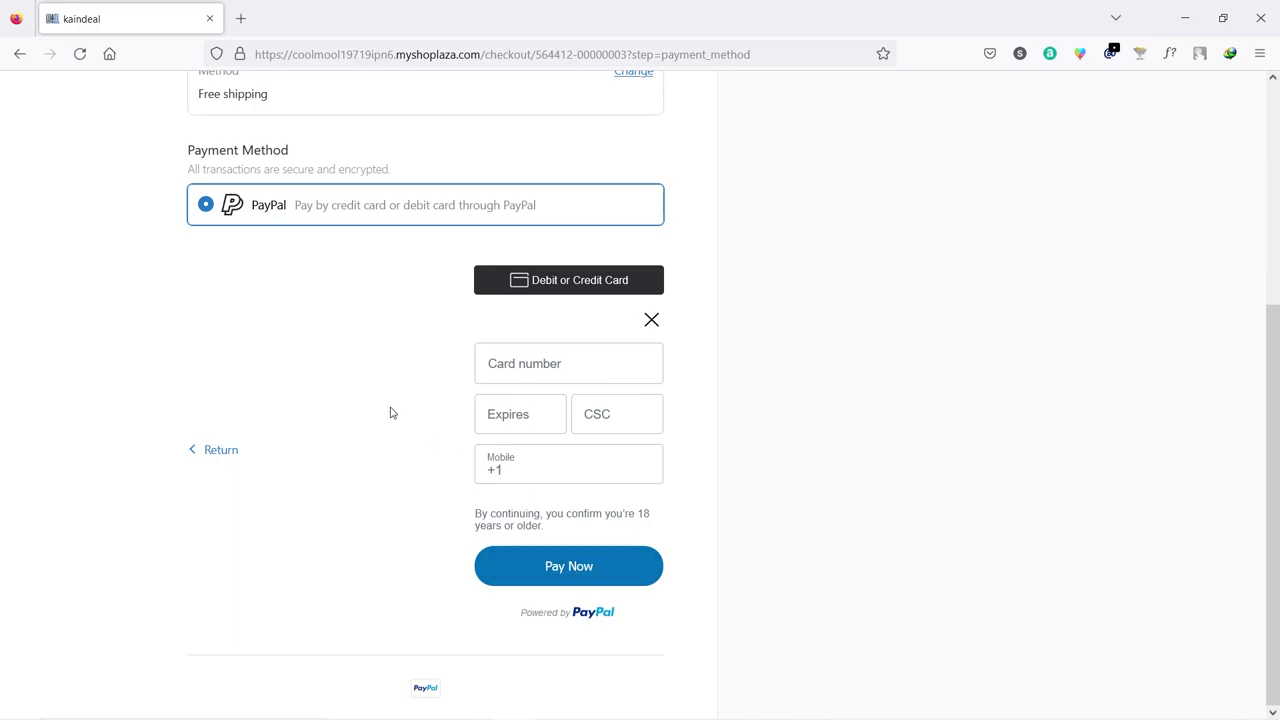
{"action": "scroll", "coordinate": [284, 348], "scroll_direction": "up", "scroll_amount": 5}
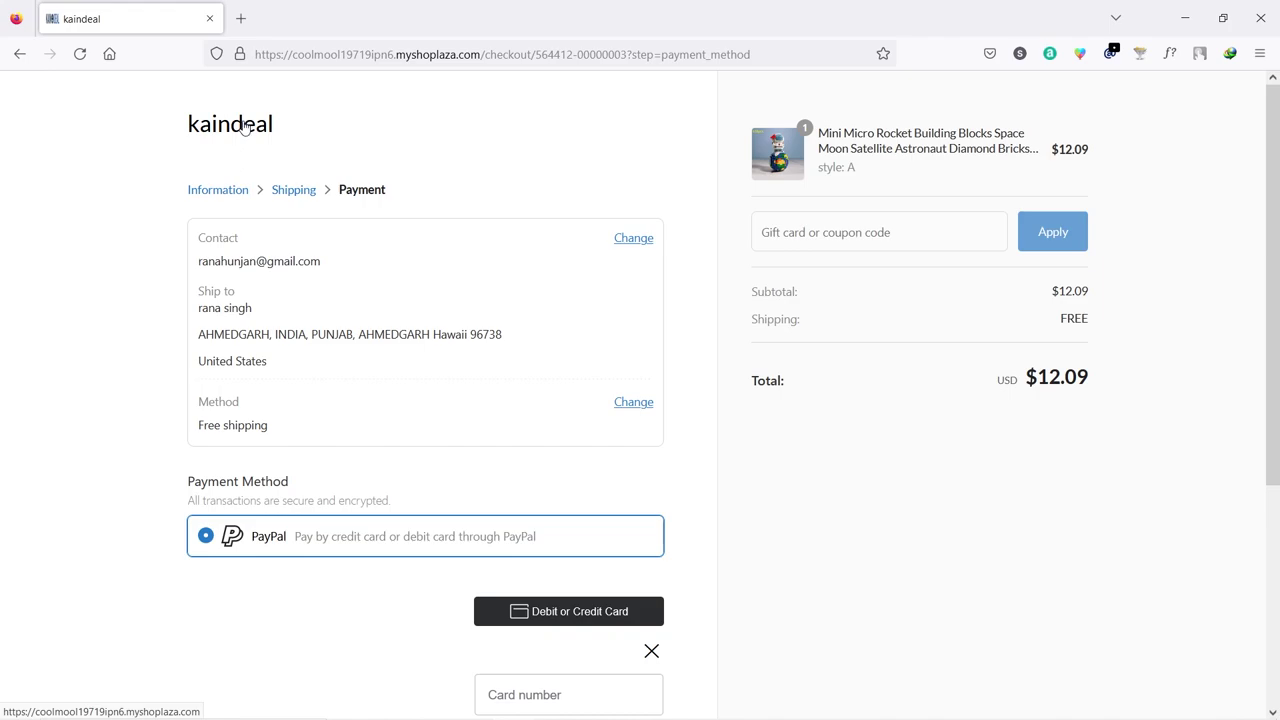
{"action": "left_click", "coordinate": [244, 124]}
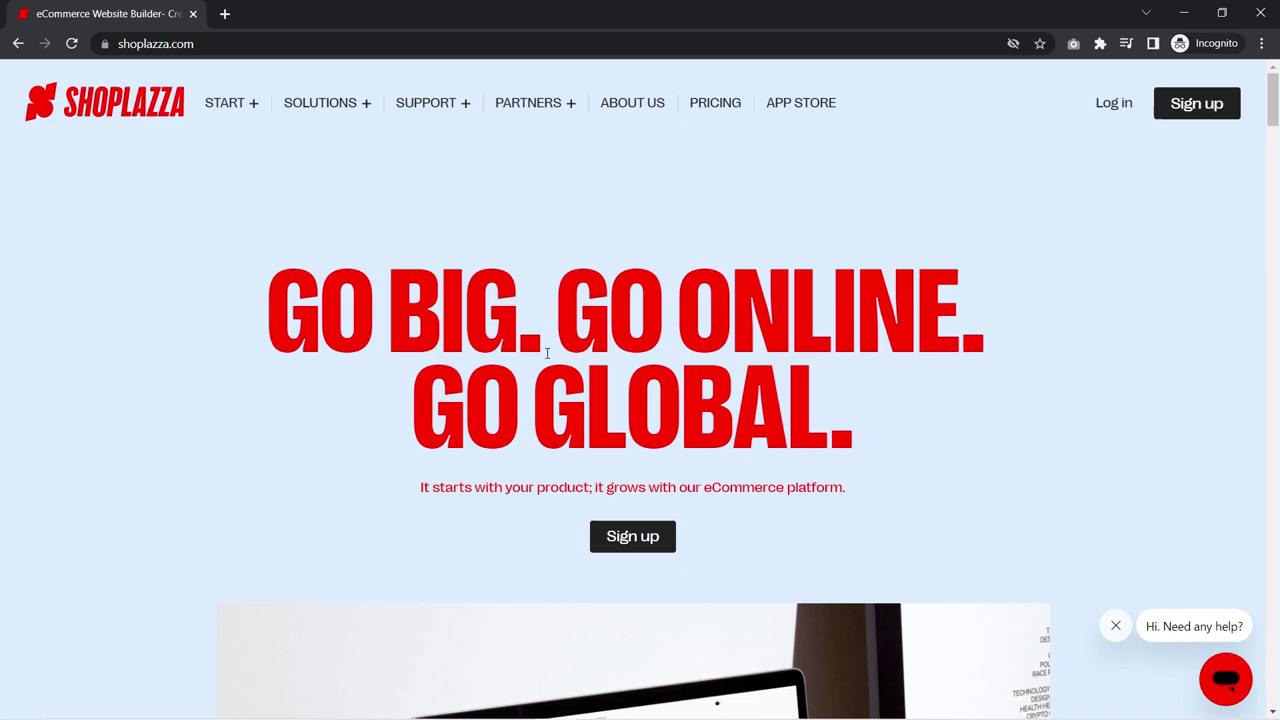
Sign up for a Shoplazza store with a Google account and enter the new shop's dashboard.
{"action": "left_click", "coordinate": [1195, 104]}
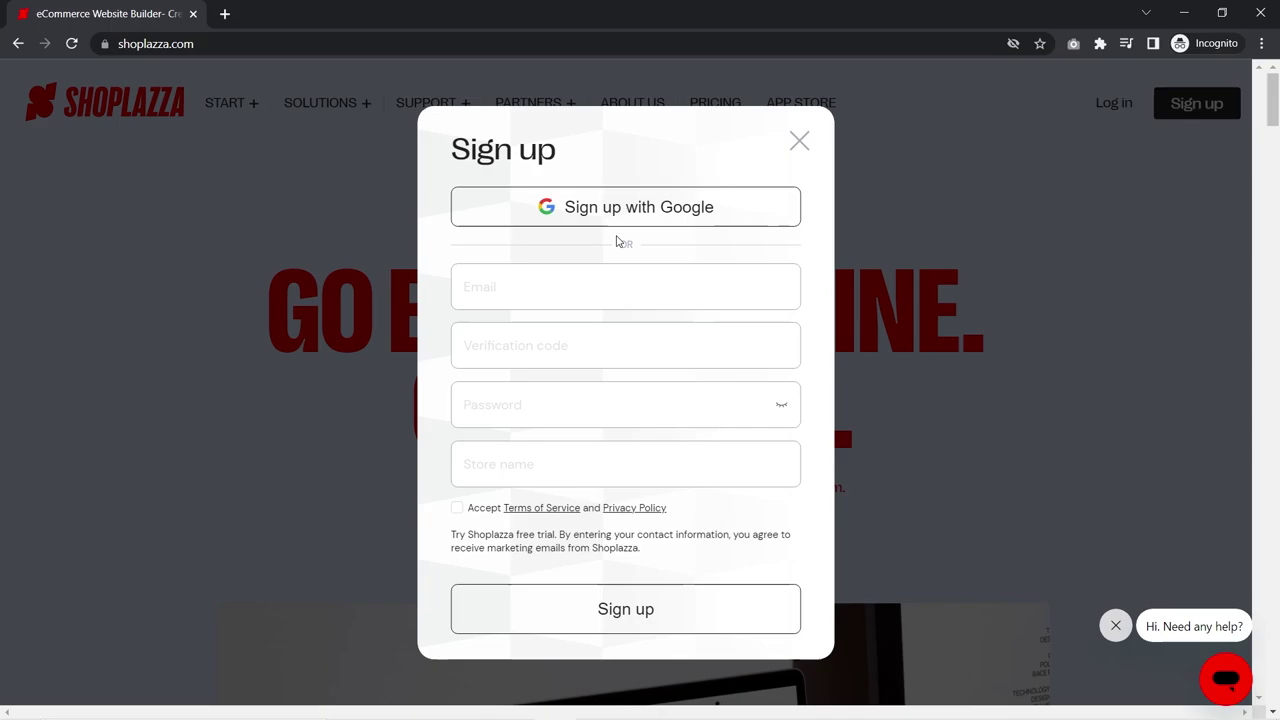
{"action": "left_click", "coordinate": [622, 218]}
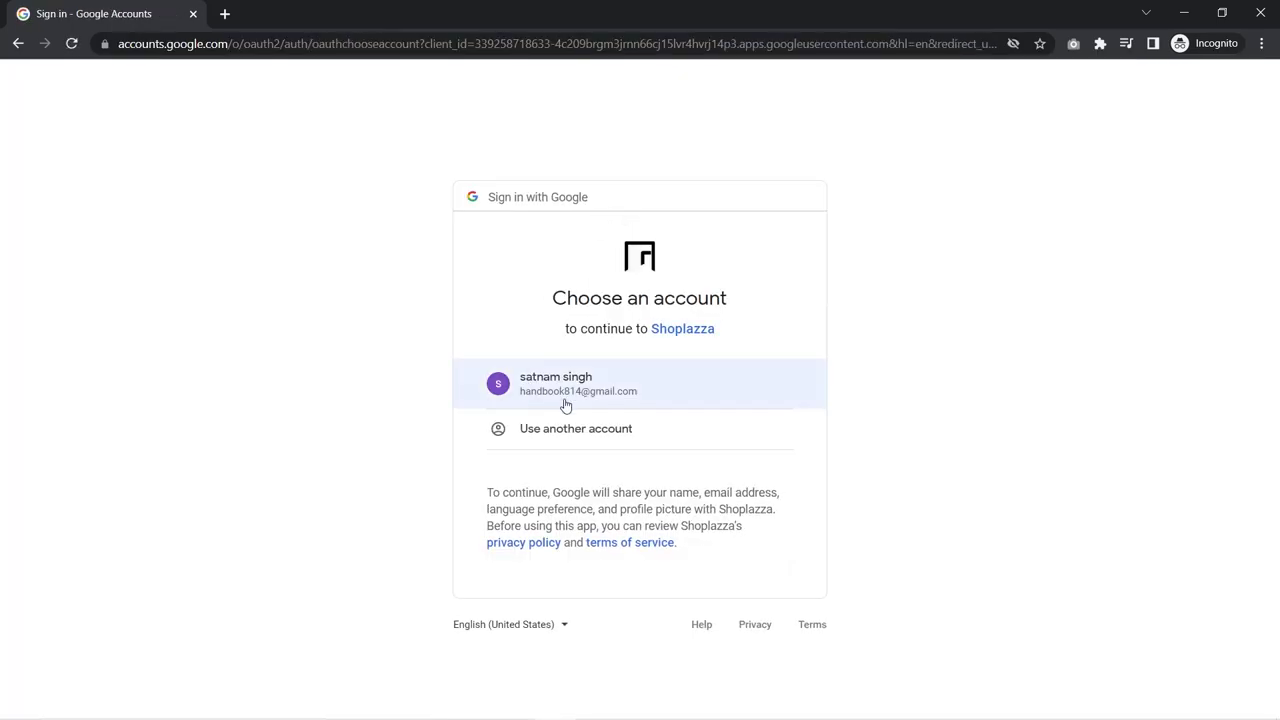
{"action": "left_click", "coordinate": [574, 398]}
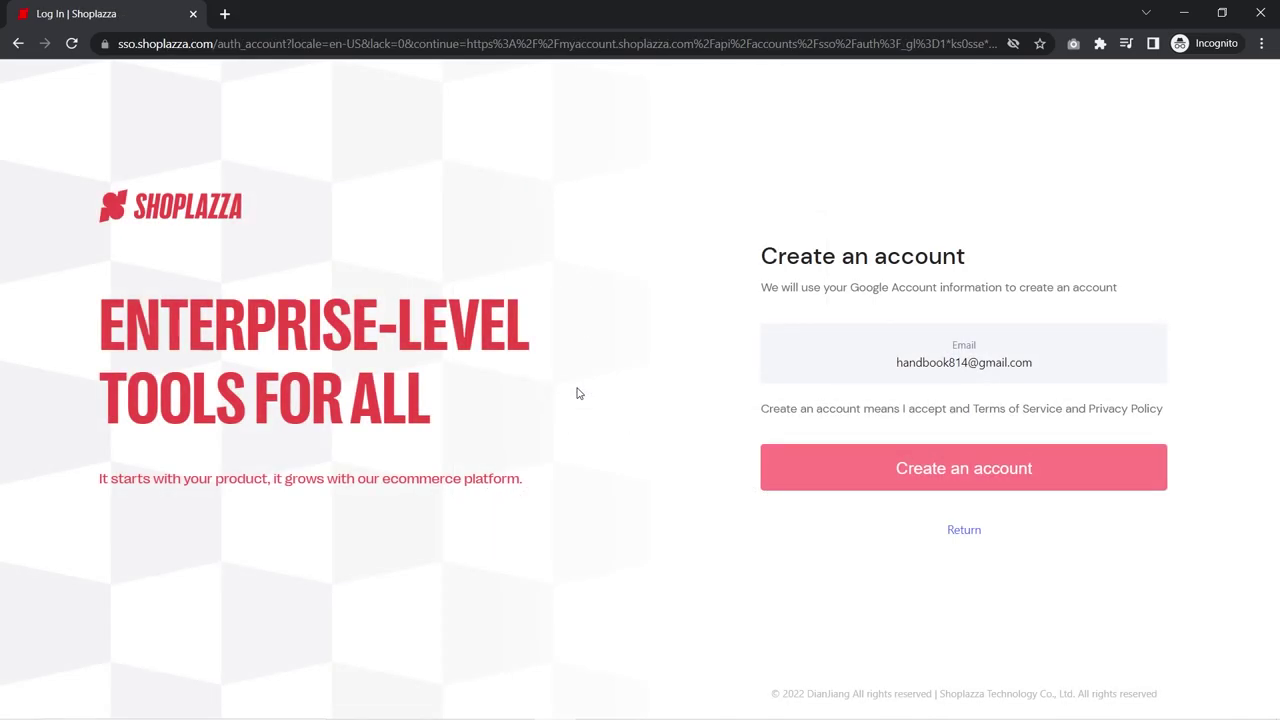
{"action": "left_click", "coordinate": [983, 483]}
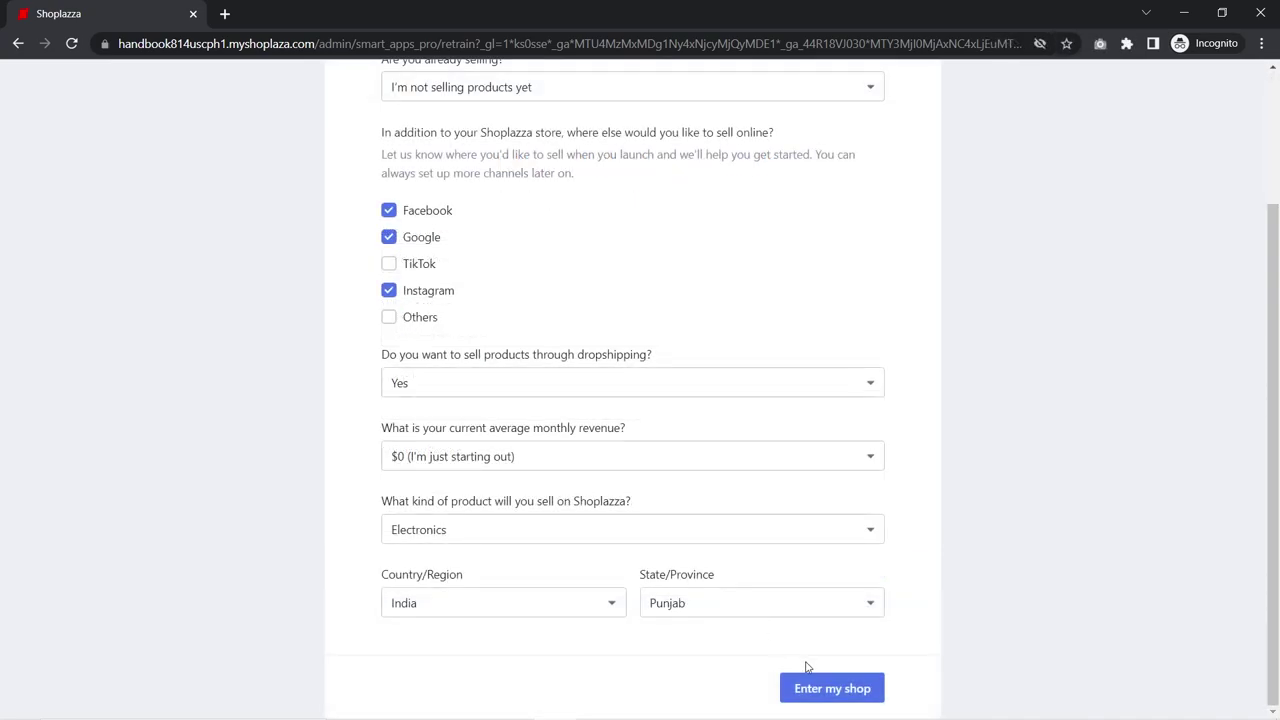
{"action": "left_click", "coordinate": [831, 687]}
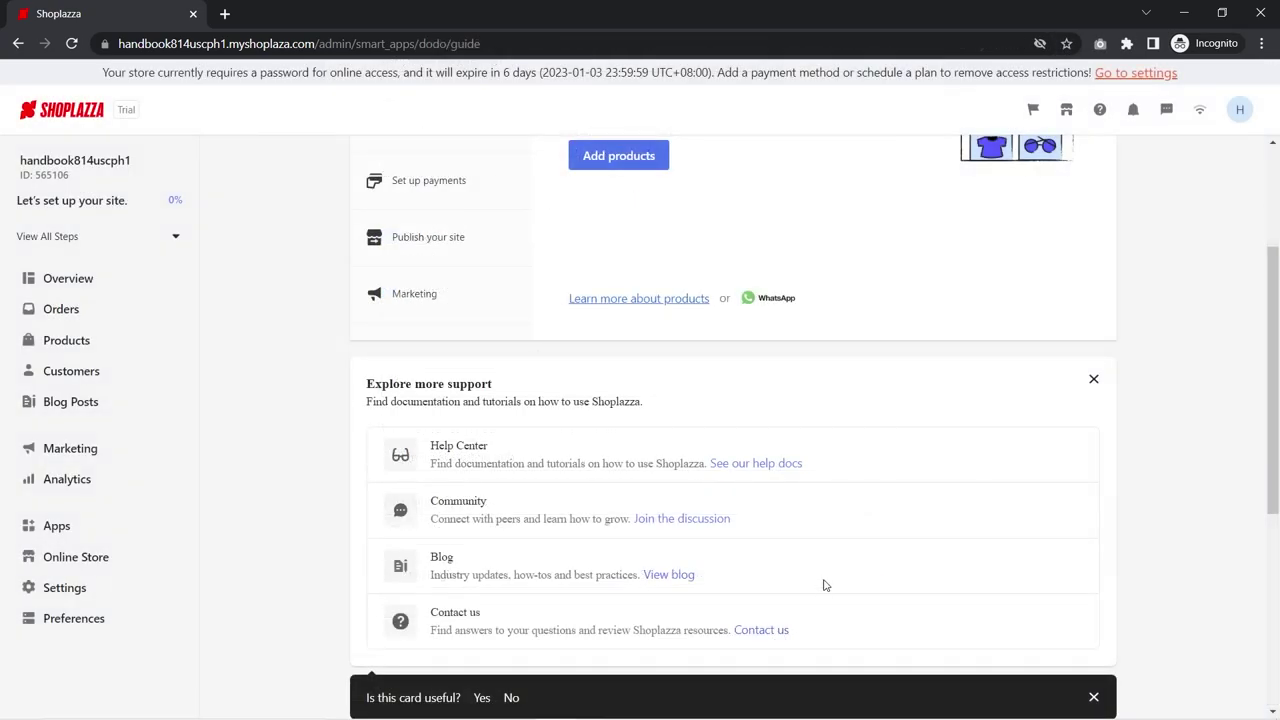
Add the free Halloween theme from page 2 of the free themes, accepting the privacy notice.
{"action": "scroll", "coordinate": [843, 563], "scroll_direction": "up", "scroll_amount": 3}
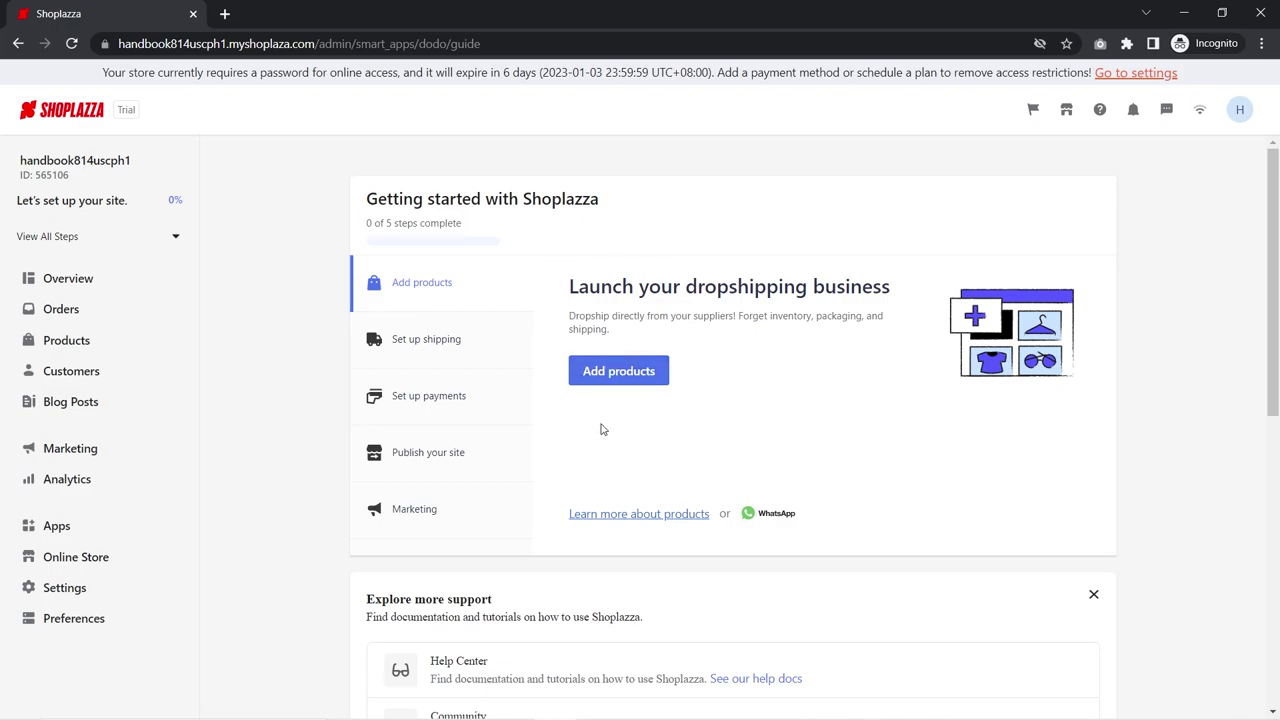
{"action": "left_click", "coordinate": [103, 560]}
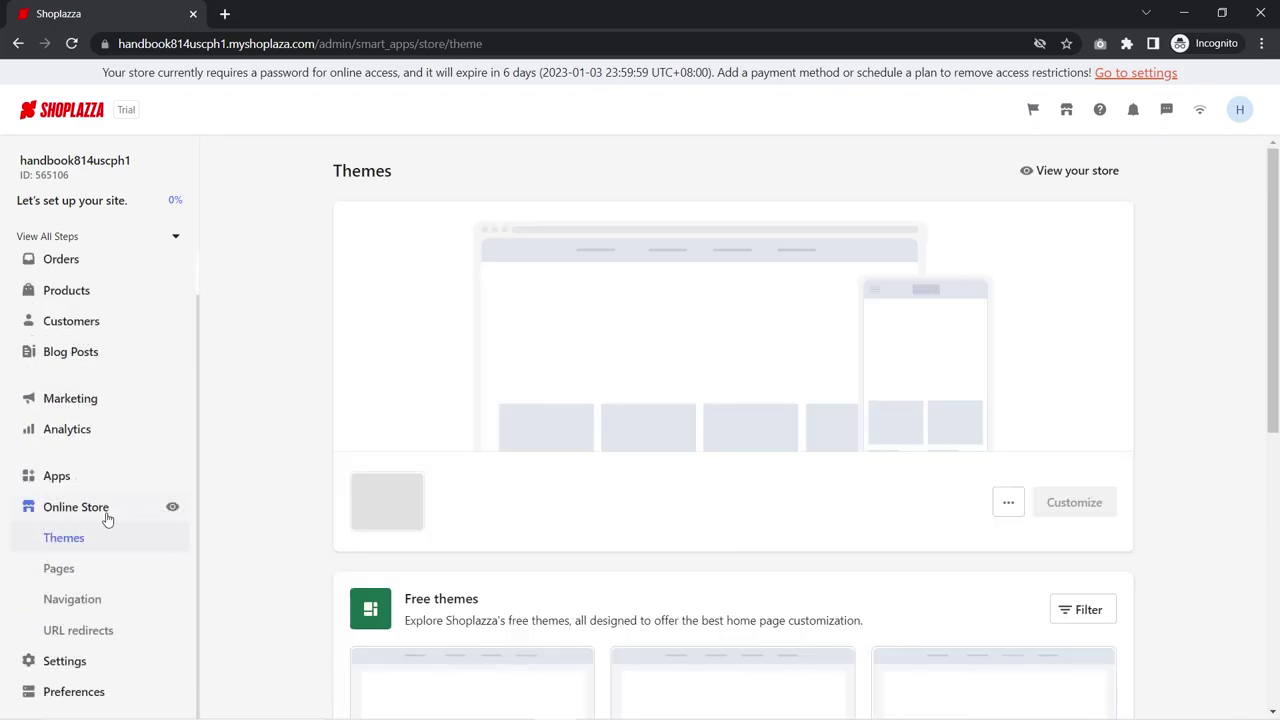
{"action": "left_click", "coordinate": [66, 542]}
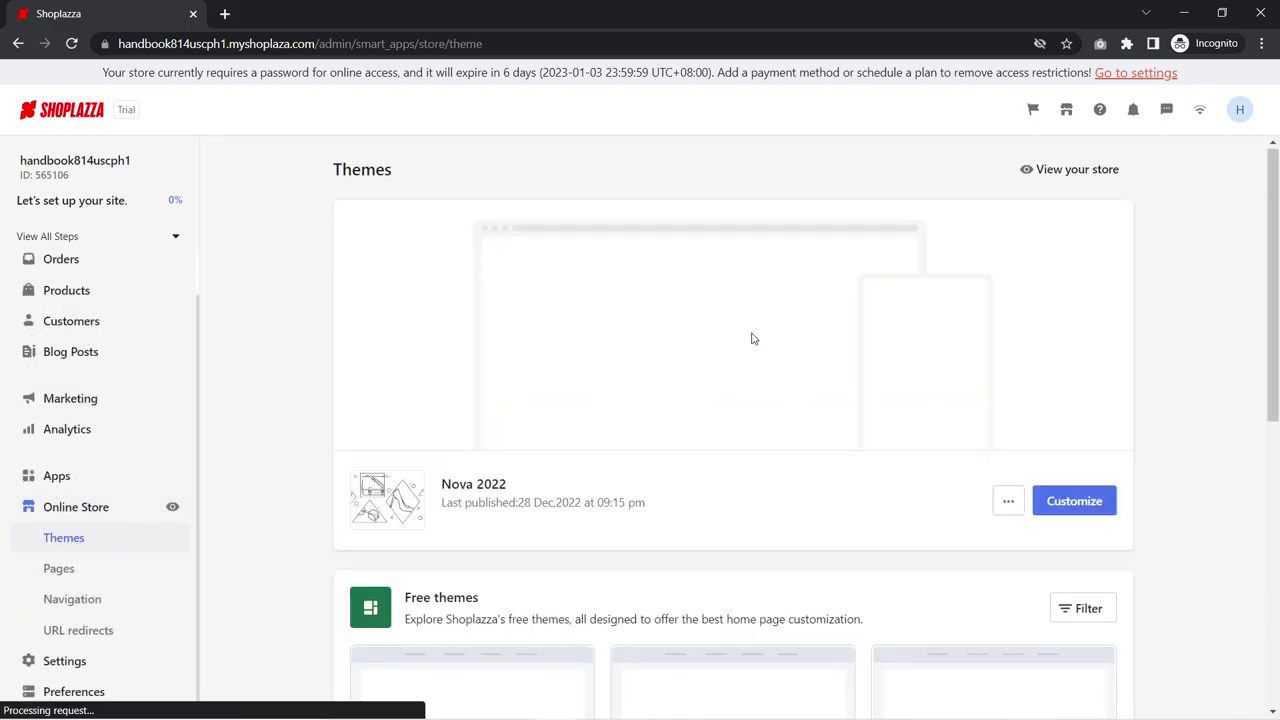
{"action": "scroll", "coordinate": [751, 337], "scroll_direction": "down", "scroll_amount": 2}
{"action": "scroll", "coordinate": [753, 338], "scroll_direction": "down", "scroll_amount": 2}
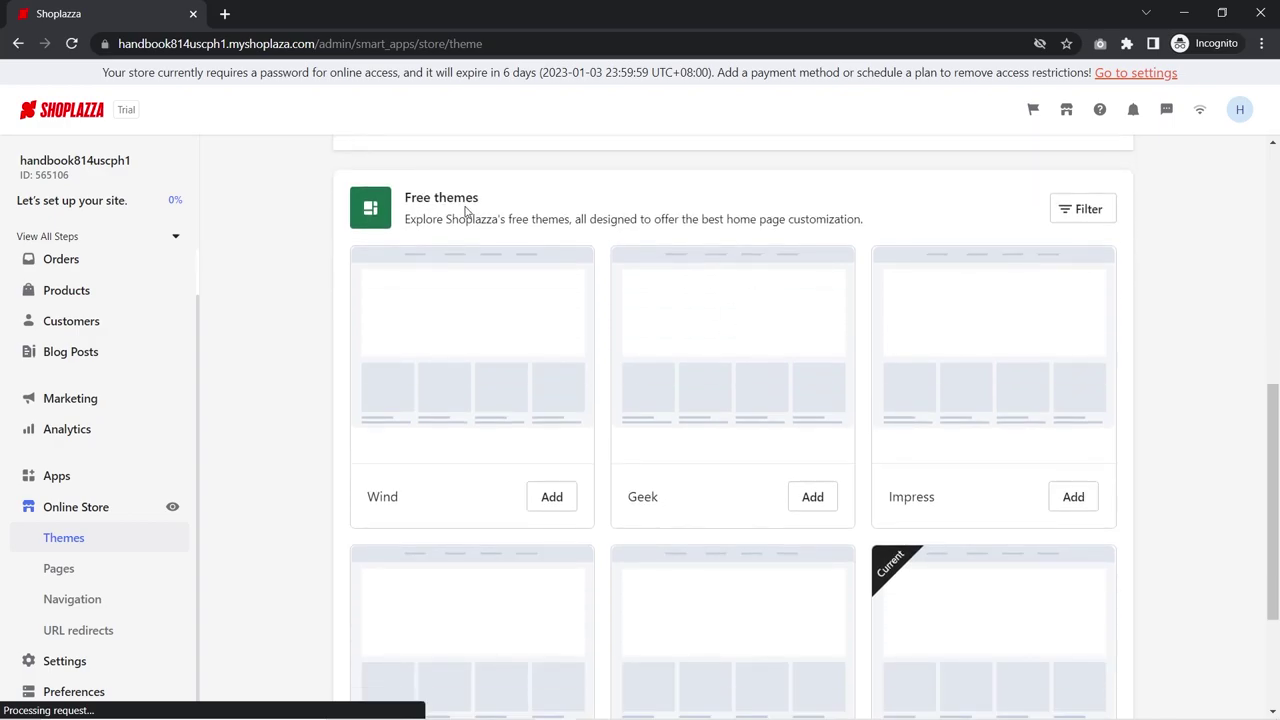
{"action": "scroll", "coordinate": [723, 306], "scroll_direction": "down", "scroll_amount": 2}
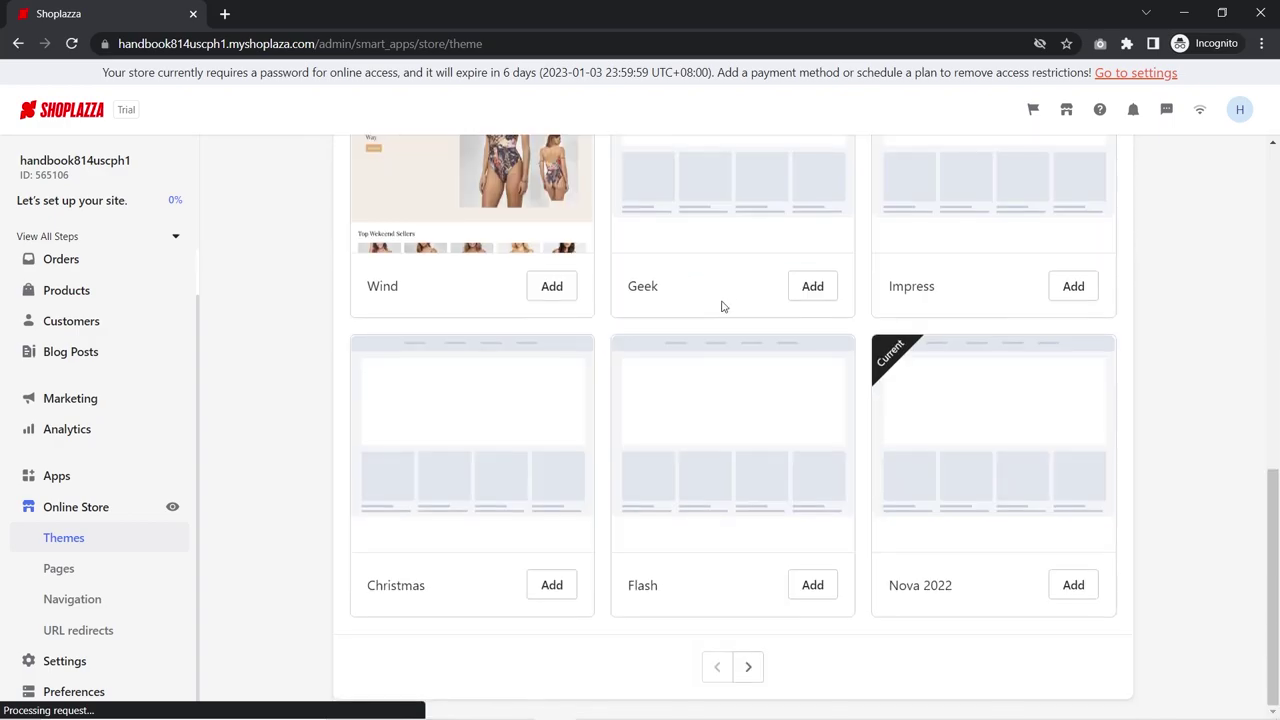
{"action": "left_click", "coordinate": [751, 674]}
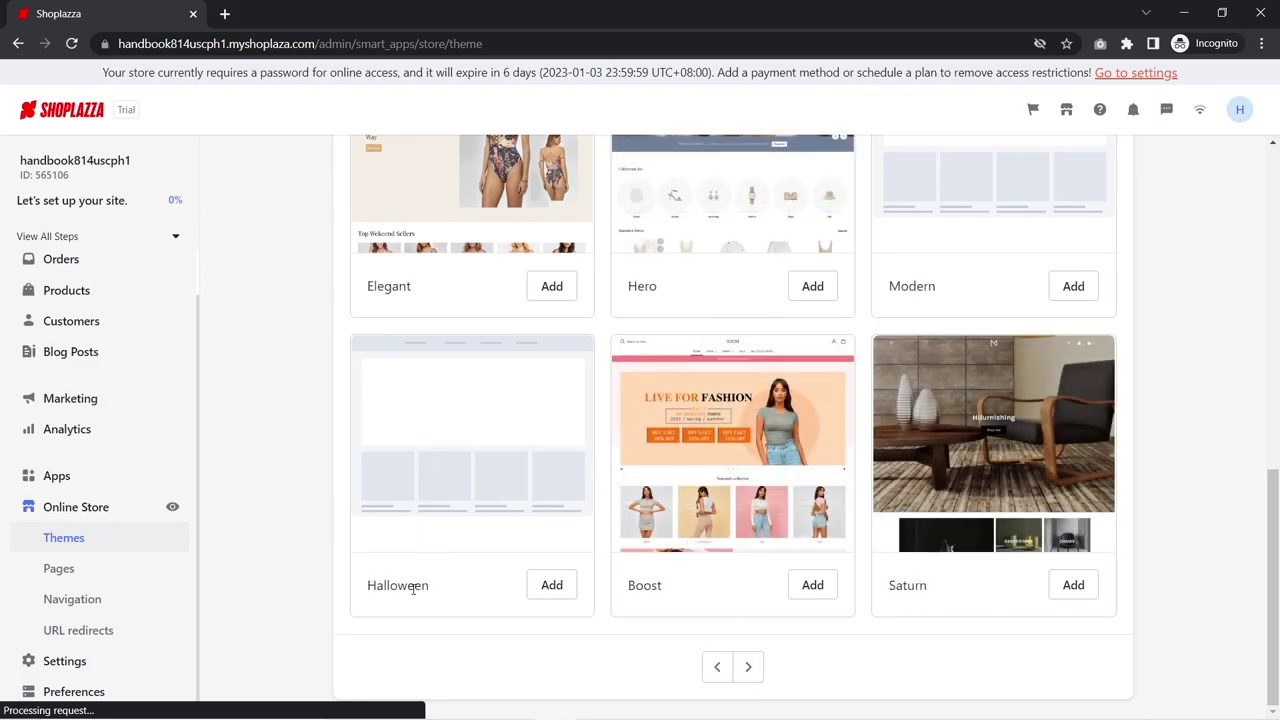
{"action": "left_click", "coordinate": [556, 592]}
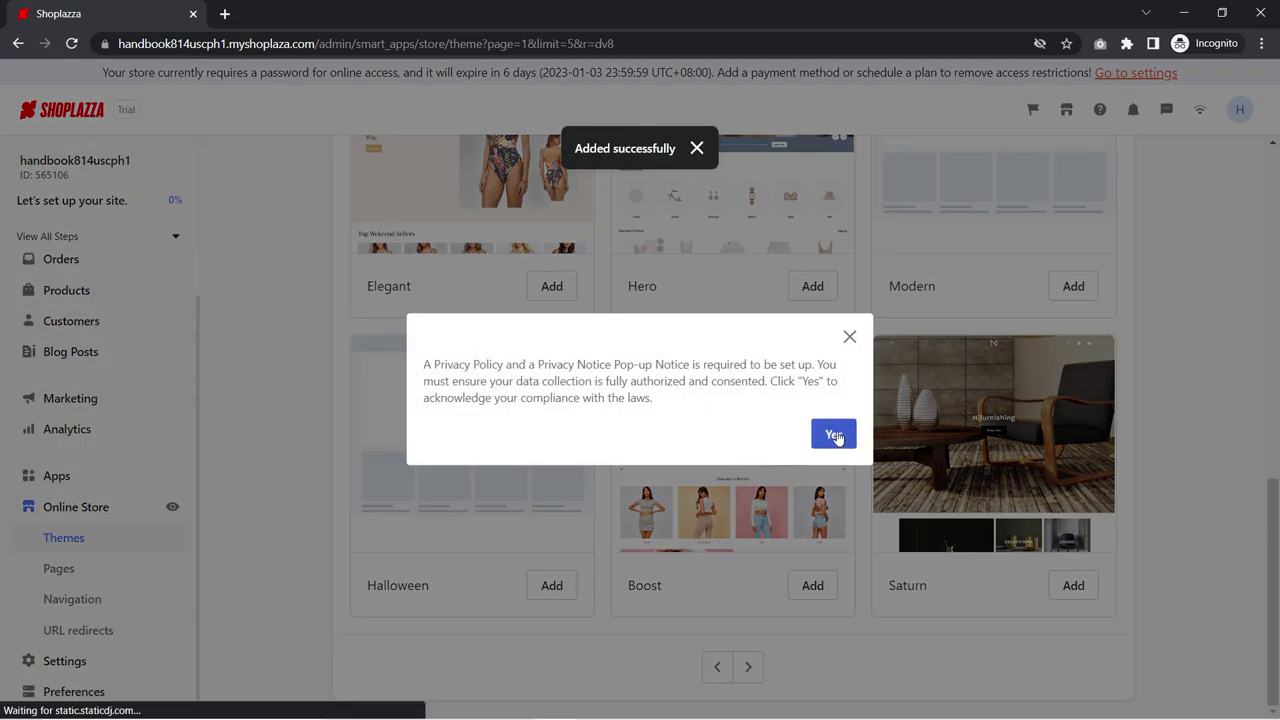
{"action": "left_click", "coordinate": [836, 436]}
Publish the Halloween theme as the store's current theme.
{"action": "scroll", "coordinate": [797, 310], "scroll_direction": "up", "scroll_amount": 5}
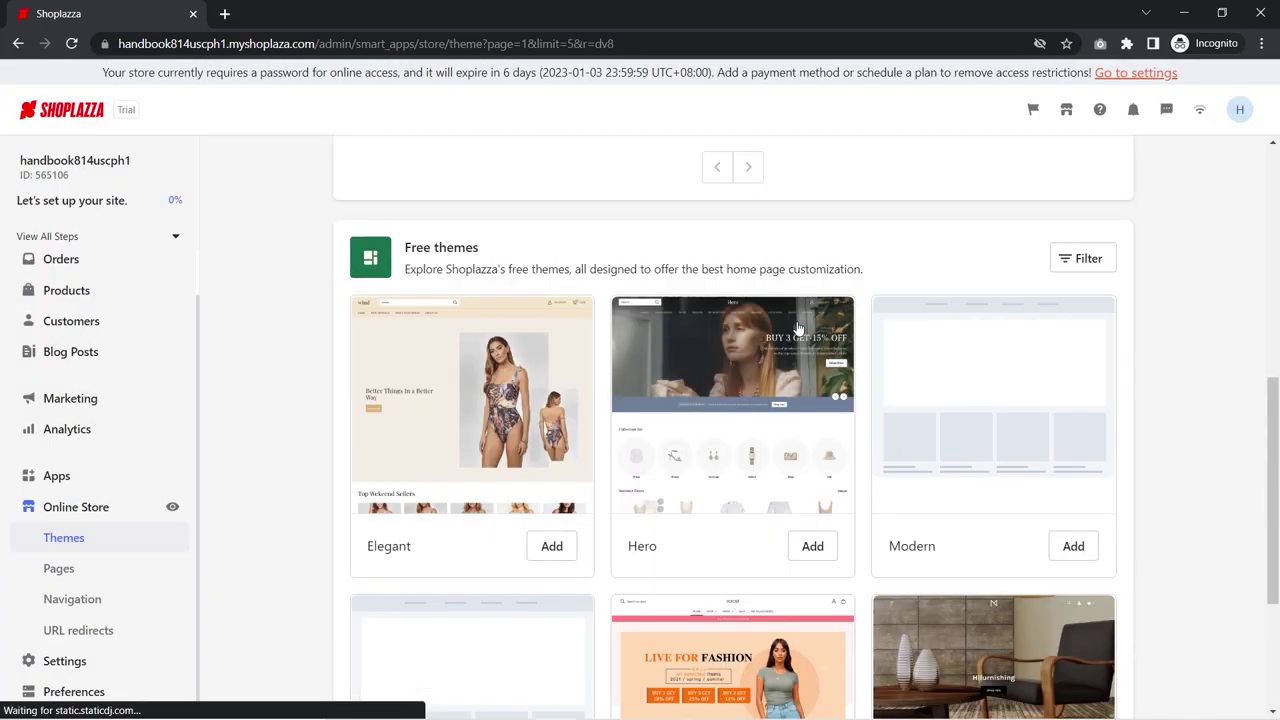
{"action": "scroll", "coordinate": [797, 329], "scroll_direction": "up", "scroll_amount": 3}
{"action": "left_click", "coordinate": [986, 578]}
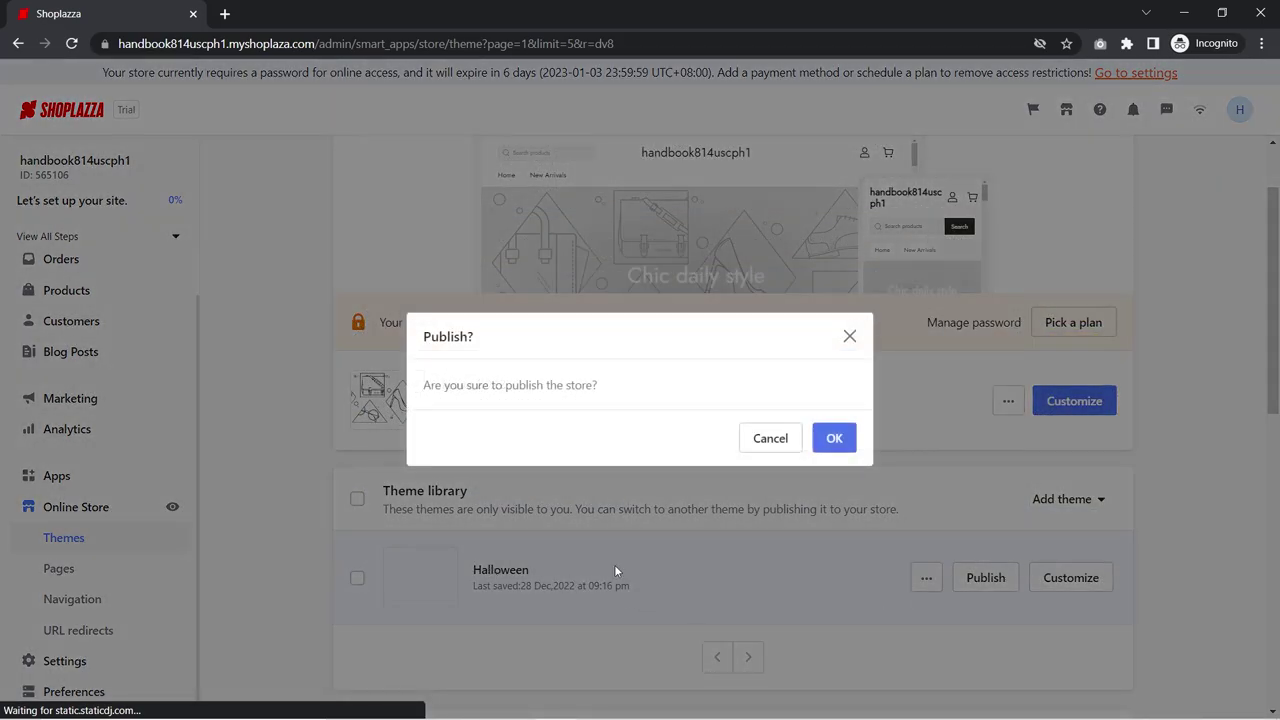
{"action": "left_click", "coordinate": [843, 440]}
{"action": "scroll", "coordinate": [599, 253], "scroll_direction": "up", "scroll_amount": 1}
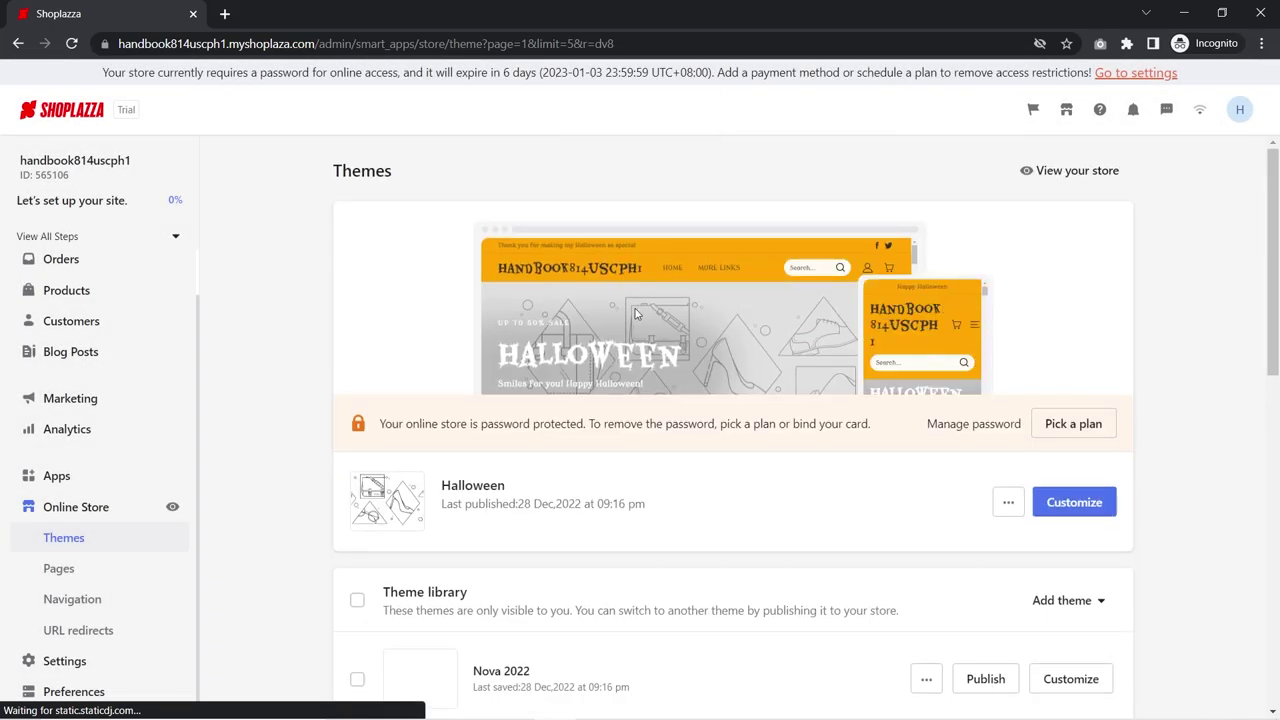
{"action": "left_click", "coordinate": [1067, 120]}
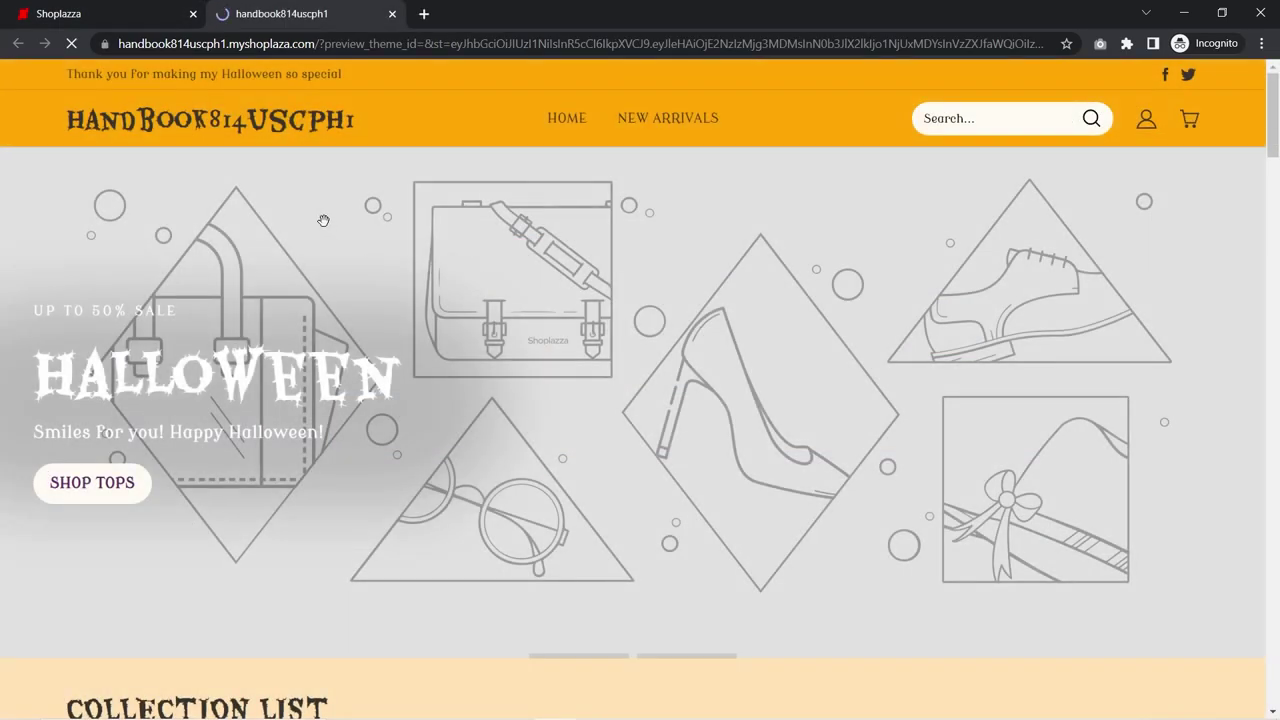
{"action": "scroll", "coordinate": [592, 231], "scroll_direction": "down", "scroll_amount": 2}
{"action": "scroll", "coordinate": [592, 231], "scroll_direction": "down", "scroll_amount": 10}
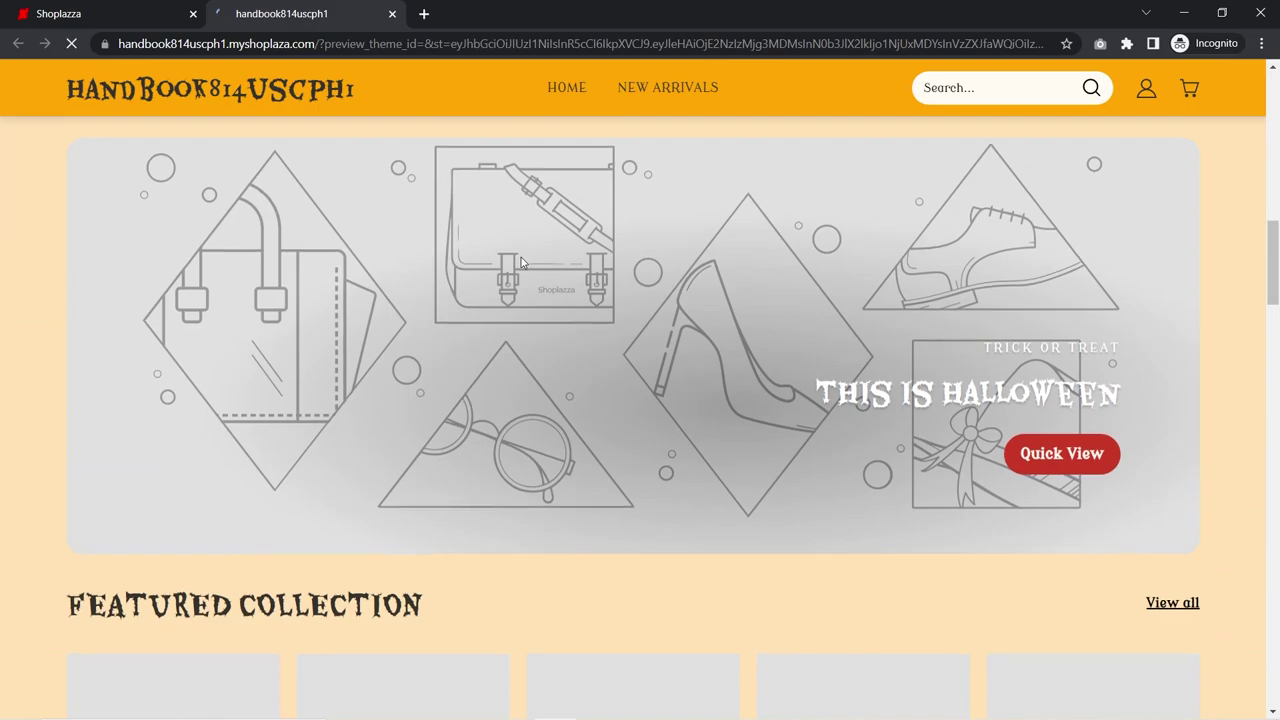
{"action": "scroll", "coordinate": [590, 317], "scroll_direction": "down", "scroll_amount": 12}
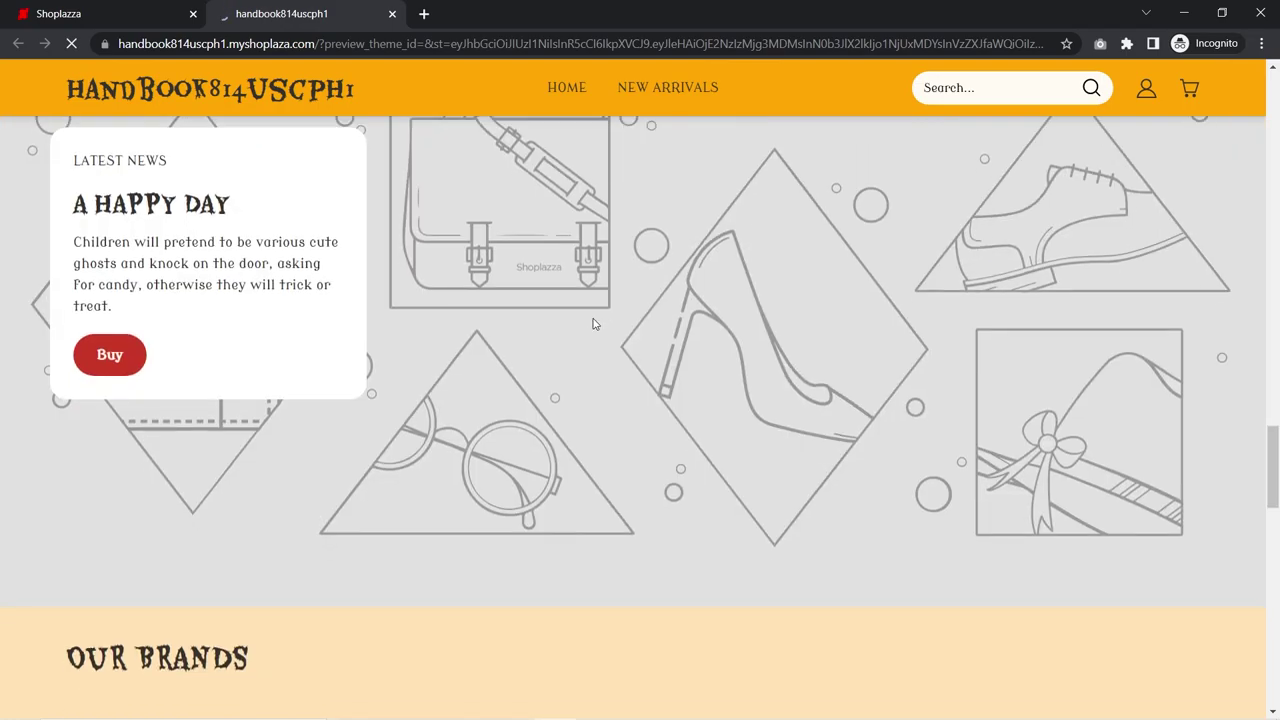
{"action": "scroll", "coordinate": [593, 323], "scroll_direction": "down", "scroll_amount": 10}
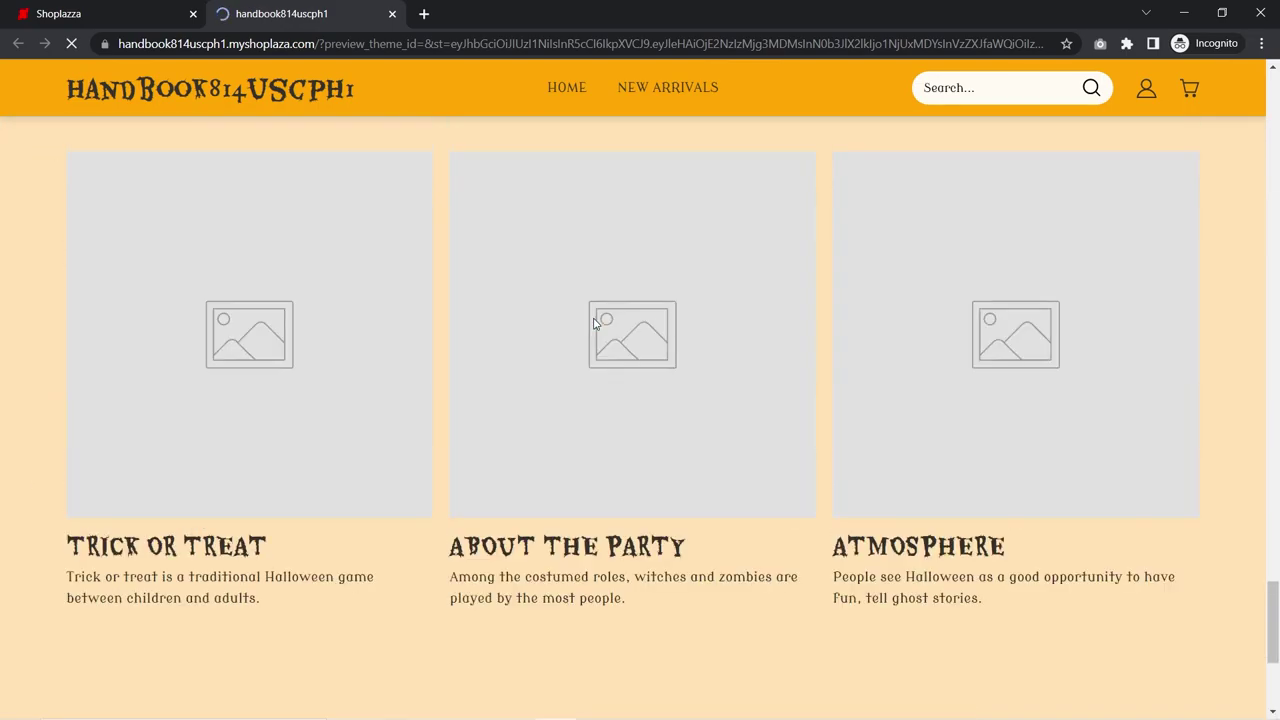
{"action": "scroll", "coordinate": [595, 323], "scroll_direction": "up", "scroll_amount": 6}
{"action": "scroll", "coordinate": [594, 323], "scroll_direction": "up", "scroll_amount": 13}
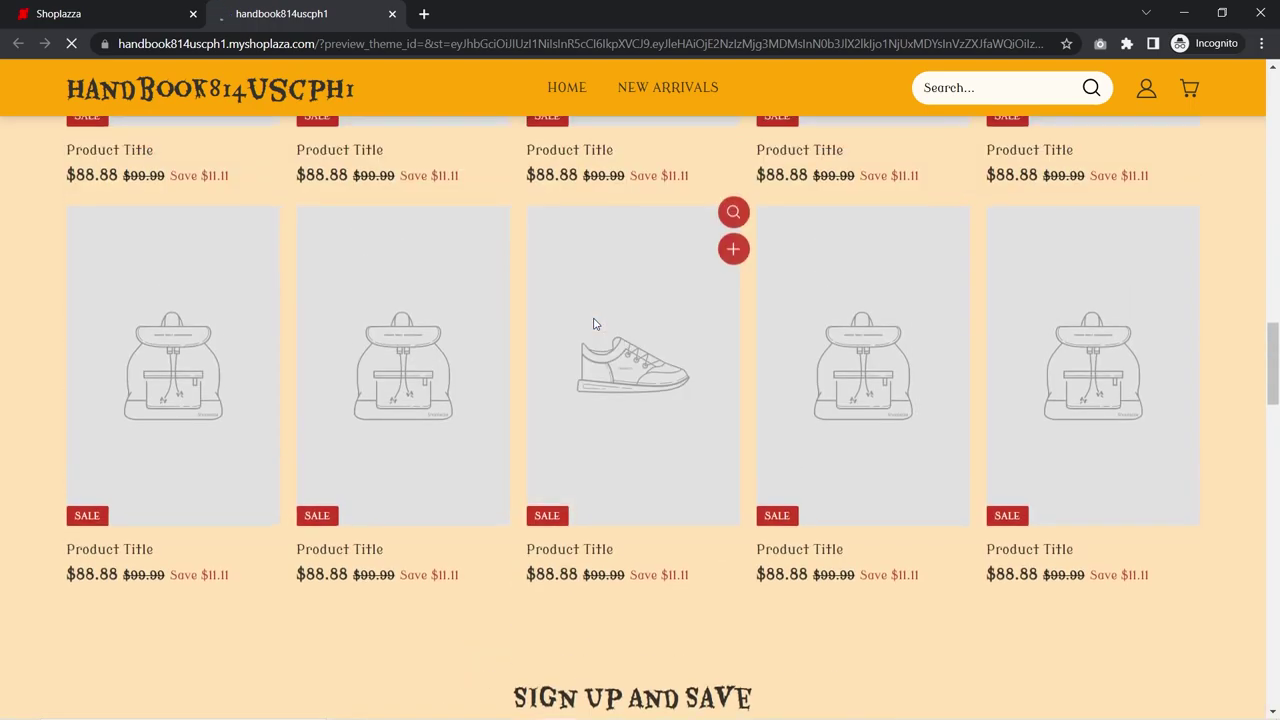
{"action": "scroll", "coordinate": [592, 323], "scroll_direction": "up", "scroll_amount": 10}
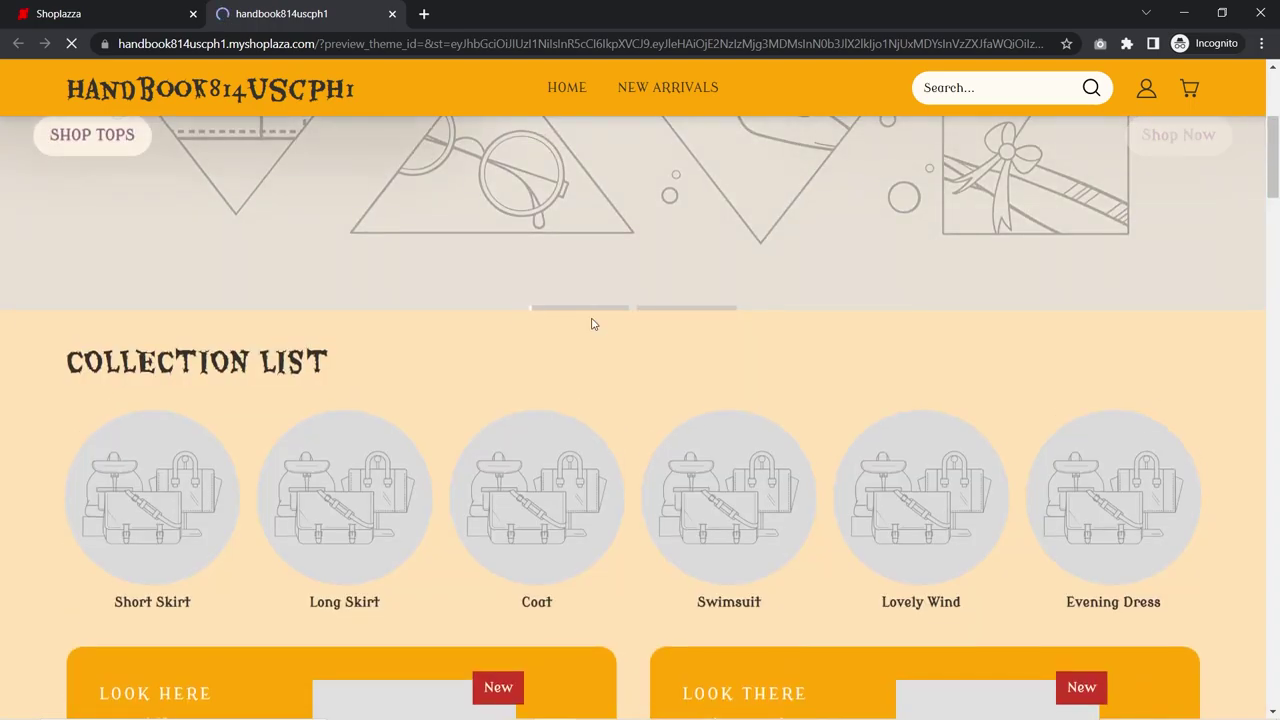
{"action": "scroll", "coordinate": [640, 312], "scroll_direction": "up", "scroll_amount": 2}
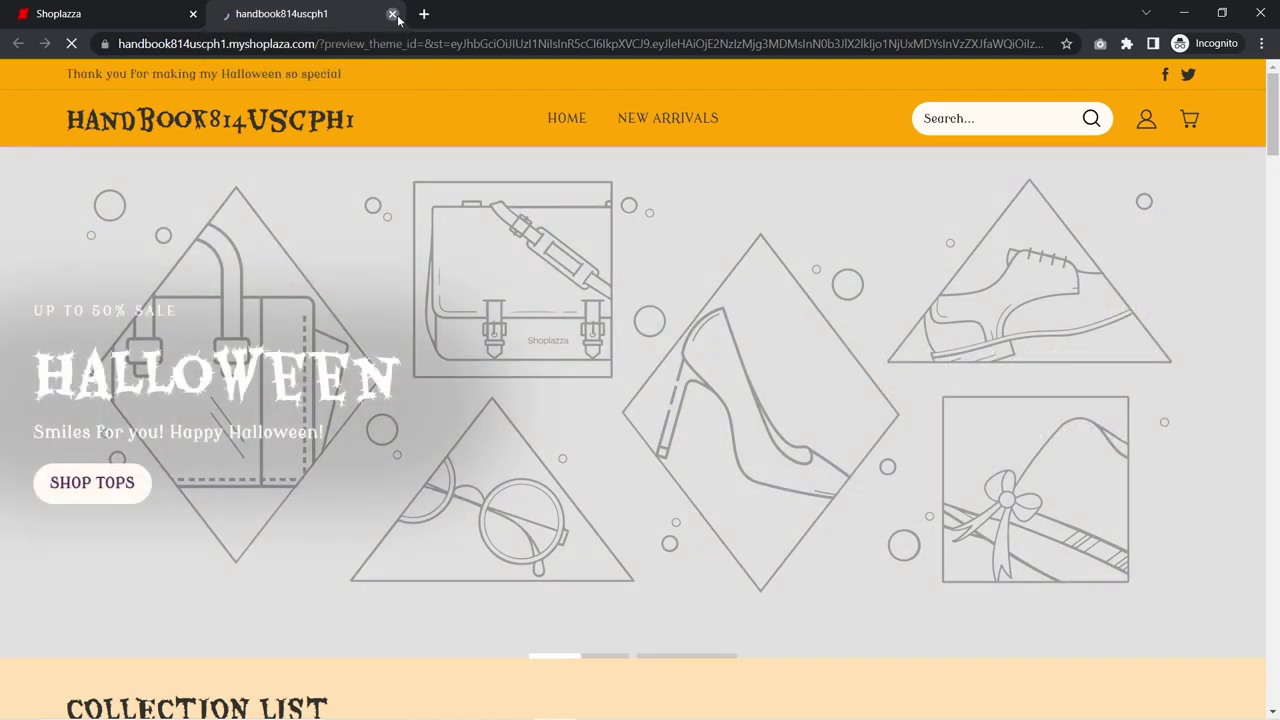
{"action": "left_click", "coordinate": [393, 14]}
{"action": "scroll", "coordinate": [264, 422], "scroll_direction": "down", "scroll_amount": 2}
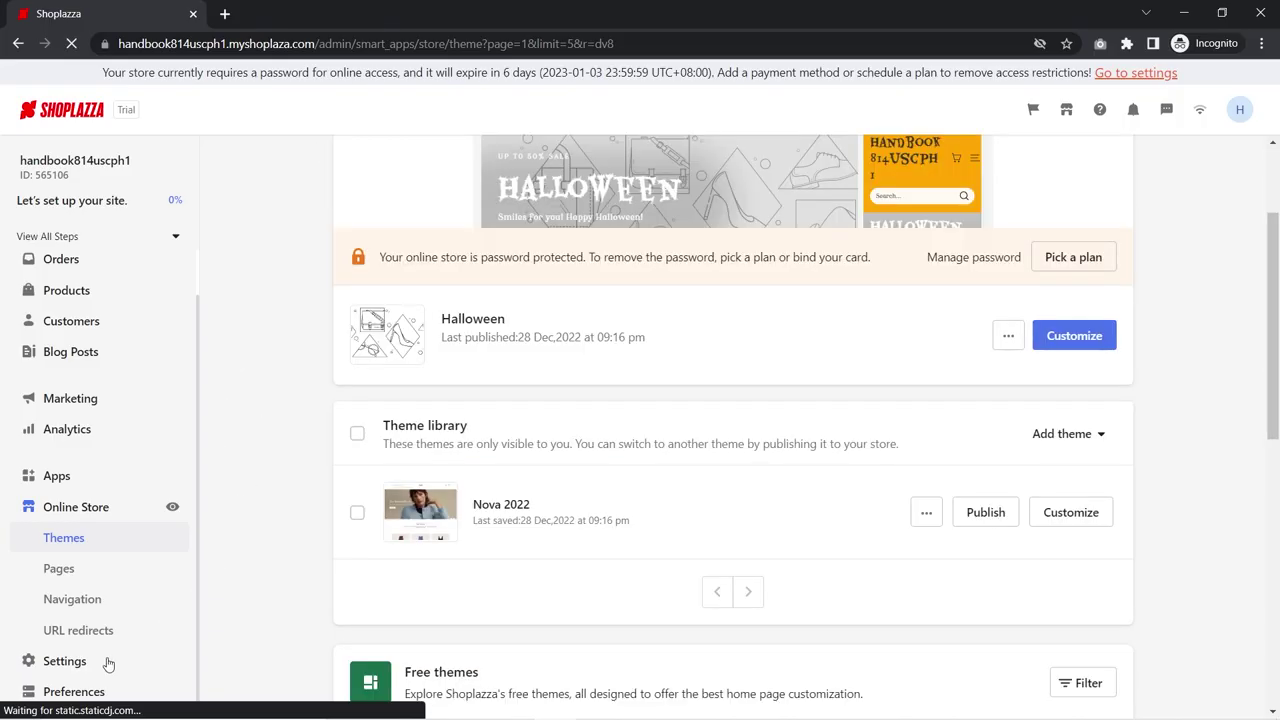
Rename the store to Kaindeal, copy the owner email into Customer service email, and save.
{"action": "left_click", "coordinate": [104, 660]}
{"action": "left_click", "coordinate": [86, 611]}
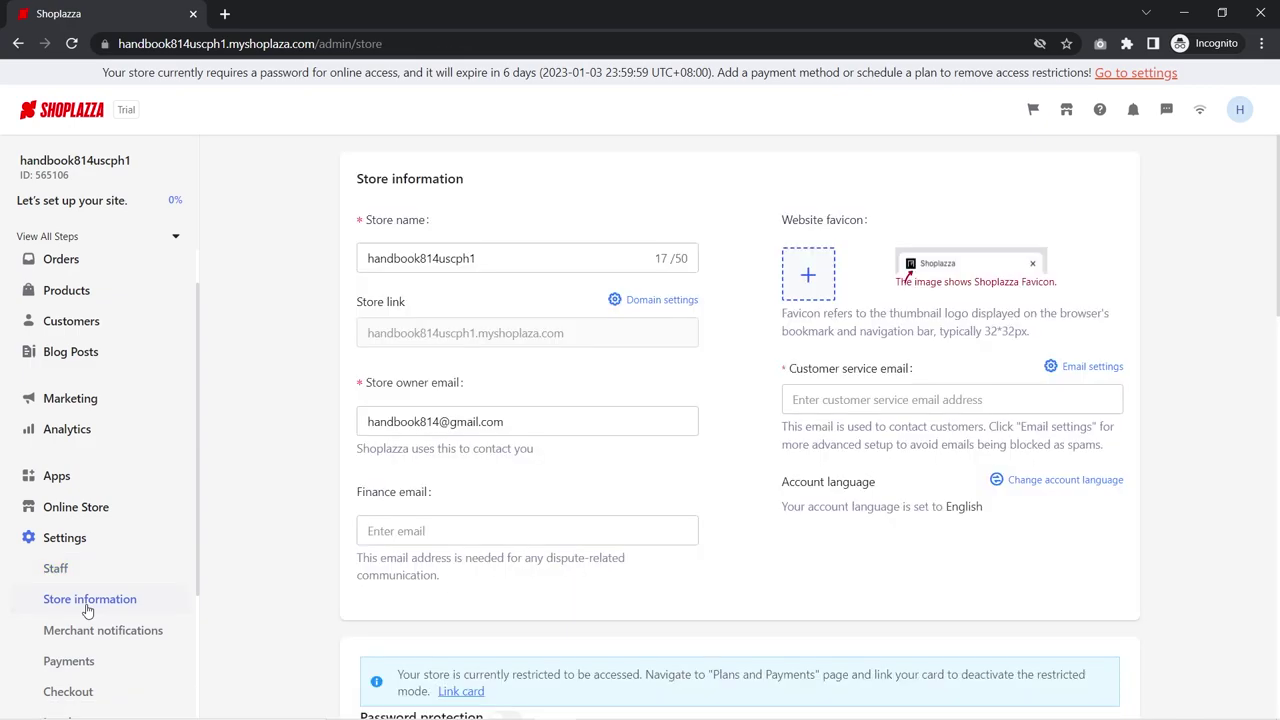
{"action": "left_click", "coordinate": [480, 259]}
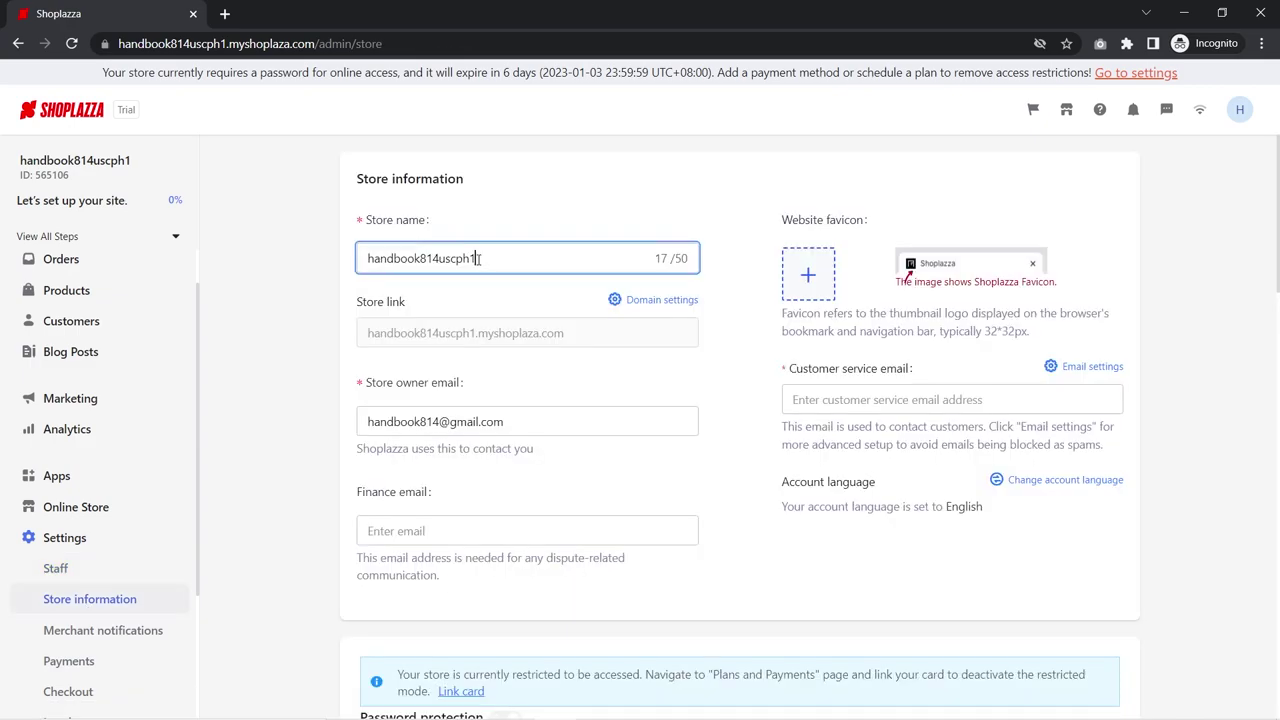
{"action": "key", "text": "ctrl+a"}
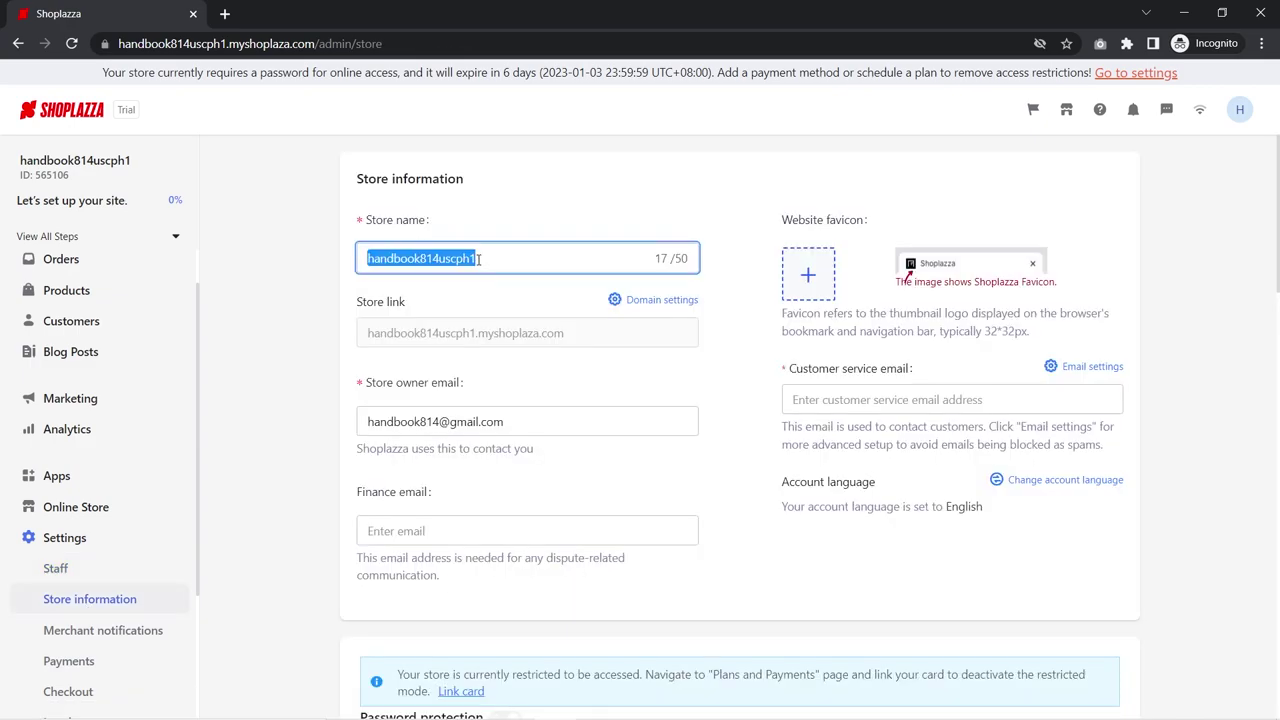
{"action": "type", "text": "Kaindeal"}
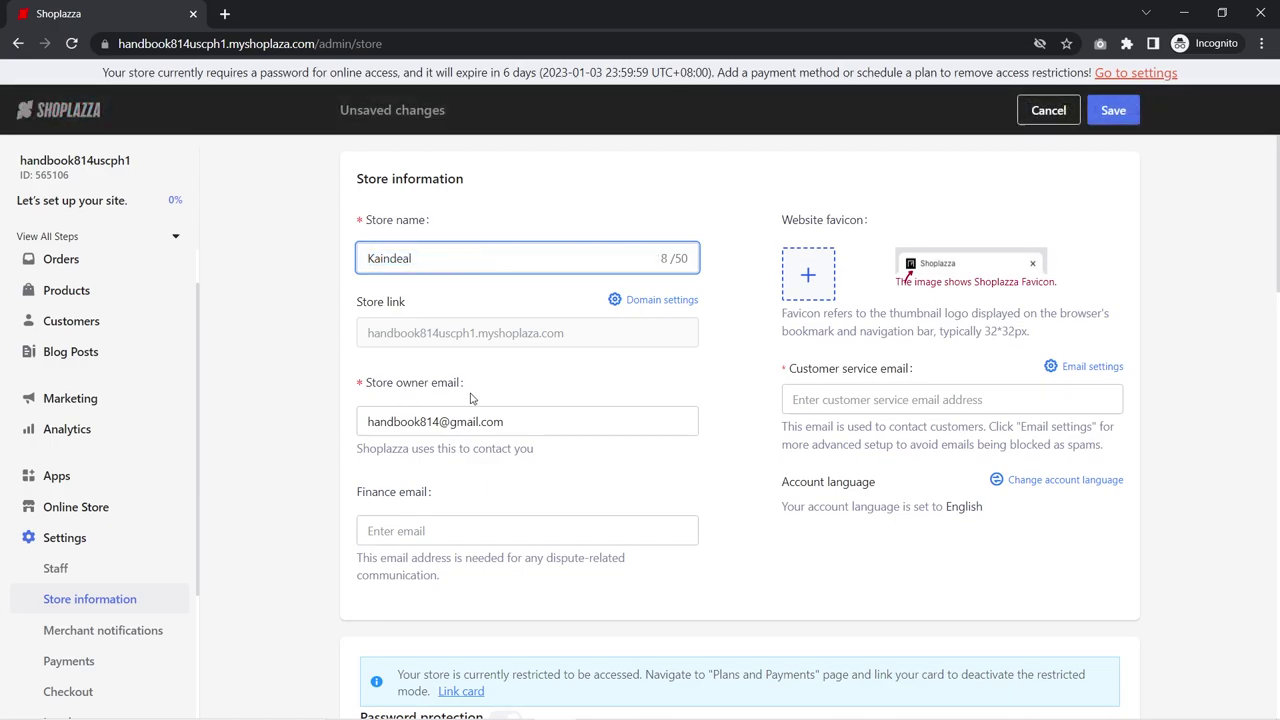
{"action": "triple_click", "coordinate": [508, 424]}
{"action": "key", "text": "ctrl+c"}
{"action": "left_click", "coordinate": [860, 401]}
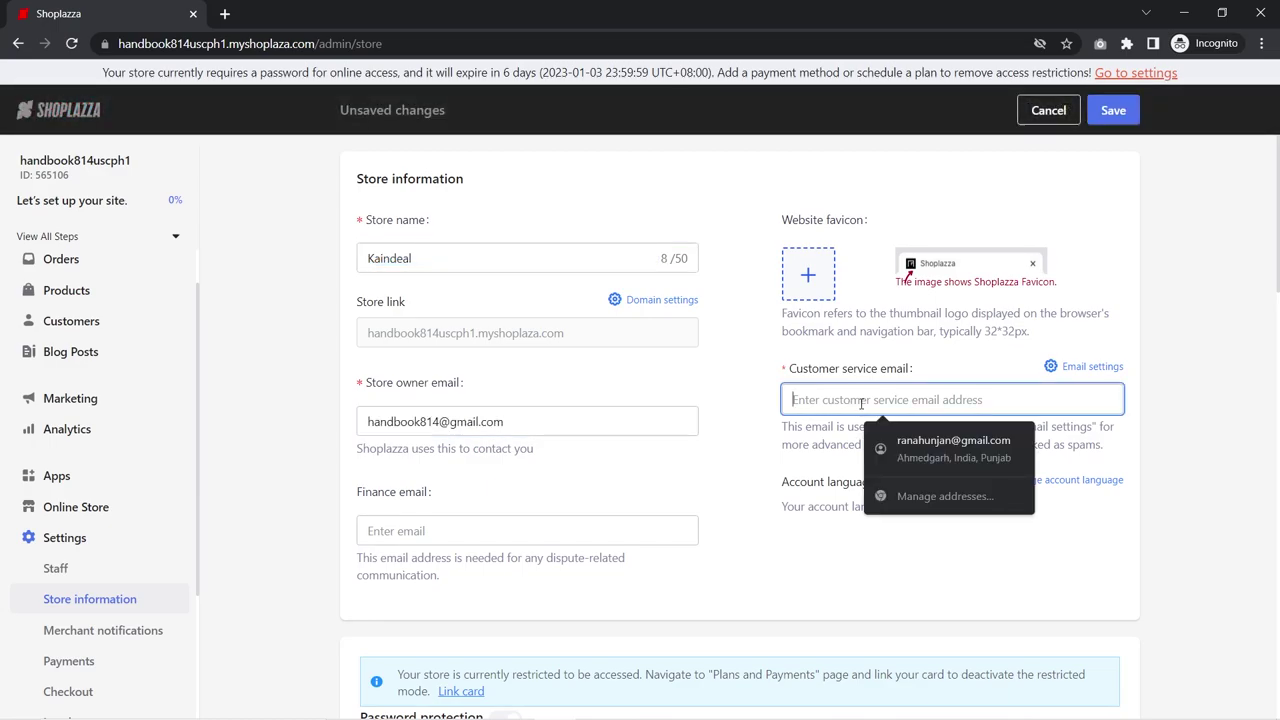
{"action": "key", "text": "ctrl+v"}
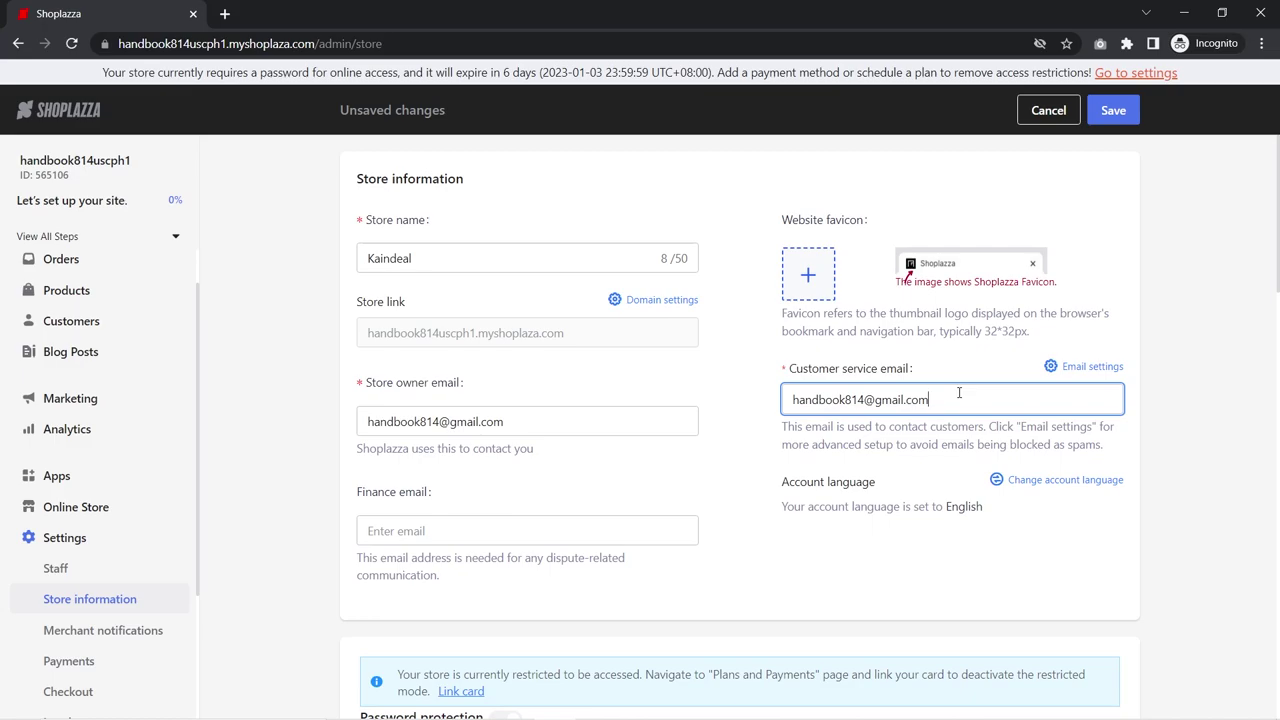
{"action": "left_click", "coordinate": [1120, 122]}
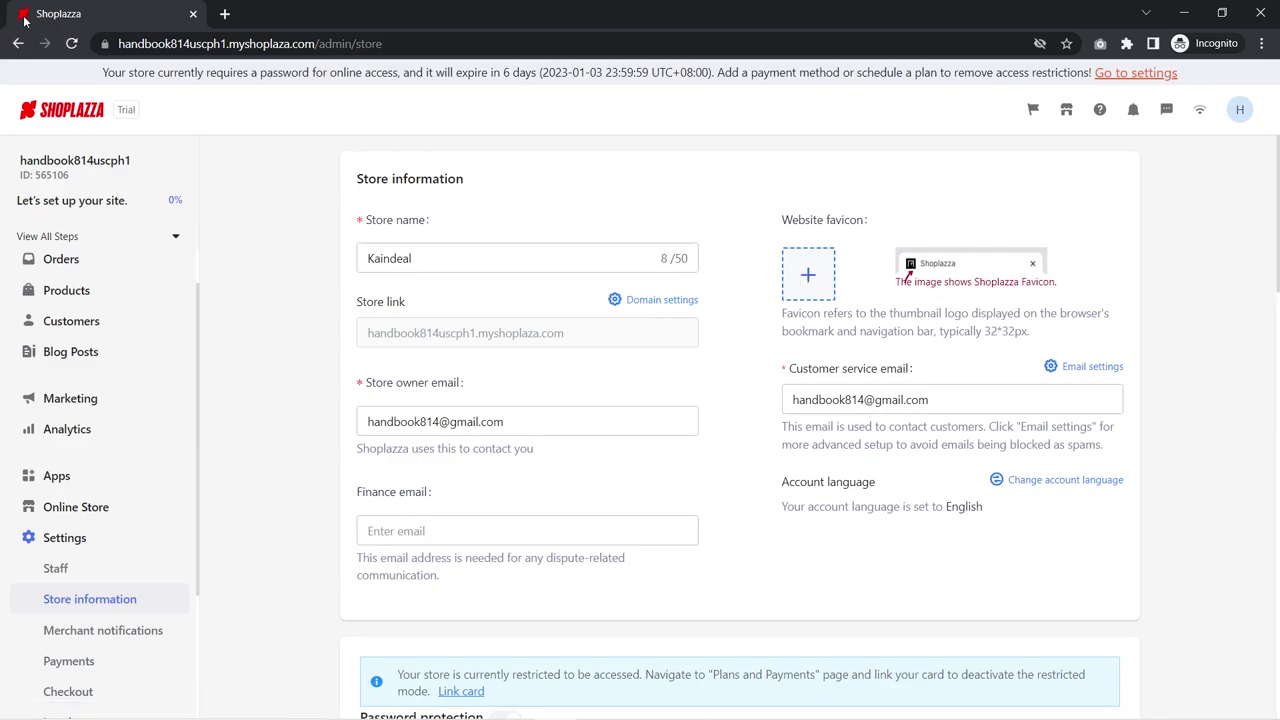
Upload kaindeal_small.png from the New Logo folder as the website favicon and save.
{"action": "left_click", "coordinate": [812, 274]}
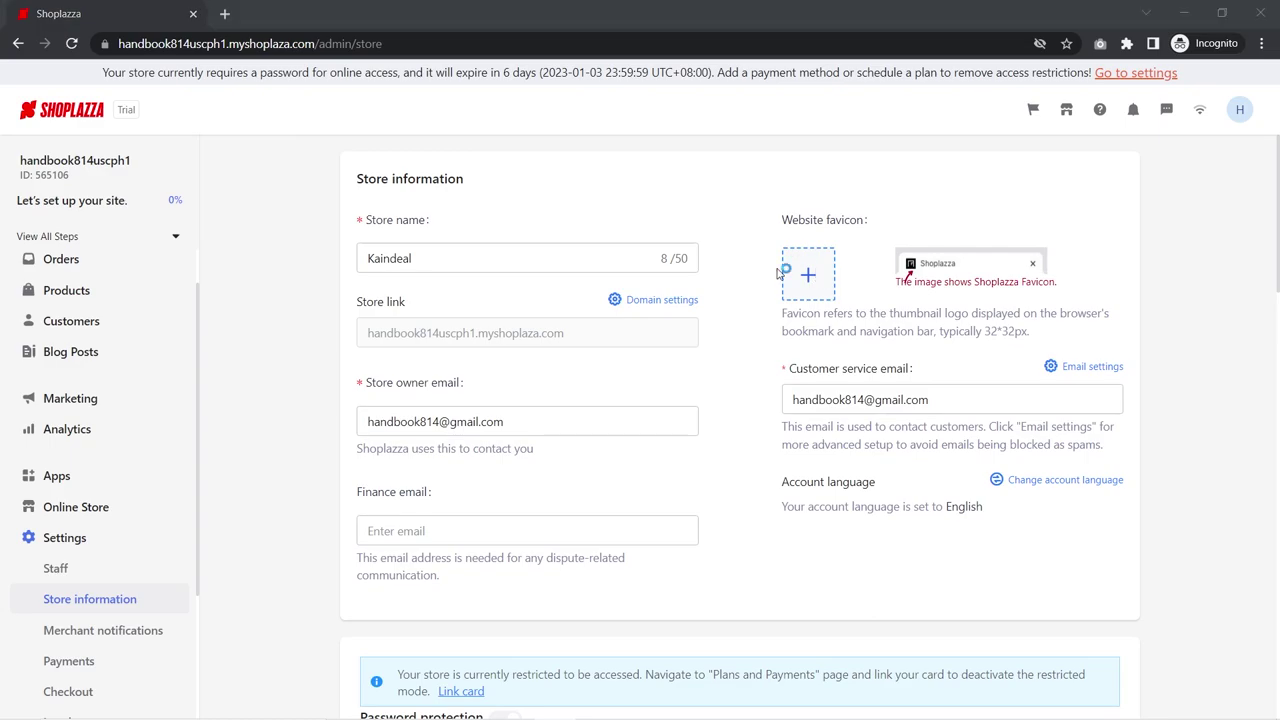
{"action": "left_click", "coordinate": [300, 150]}
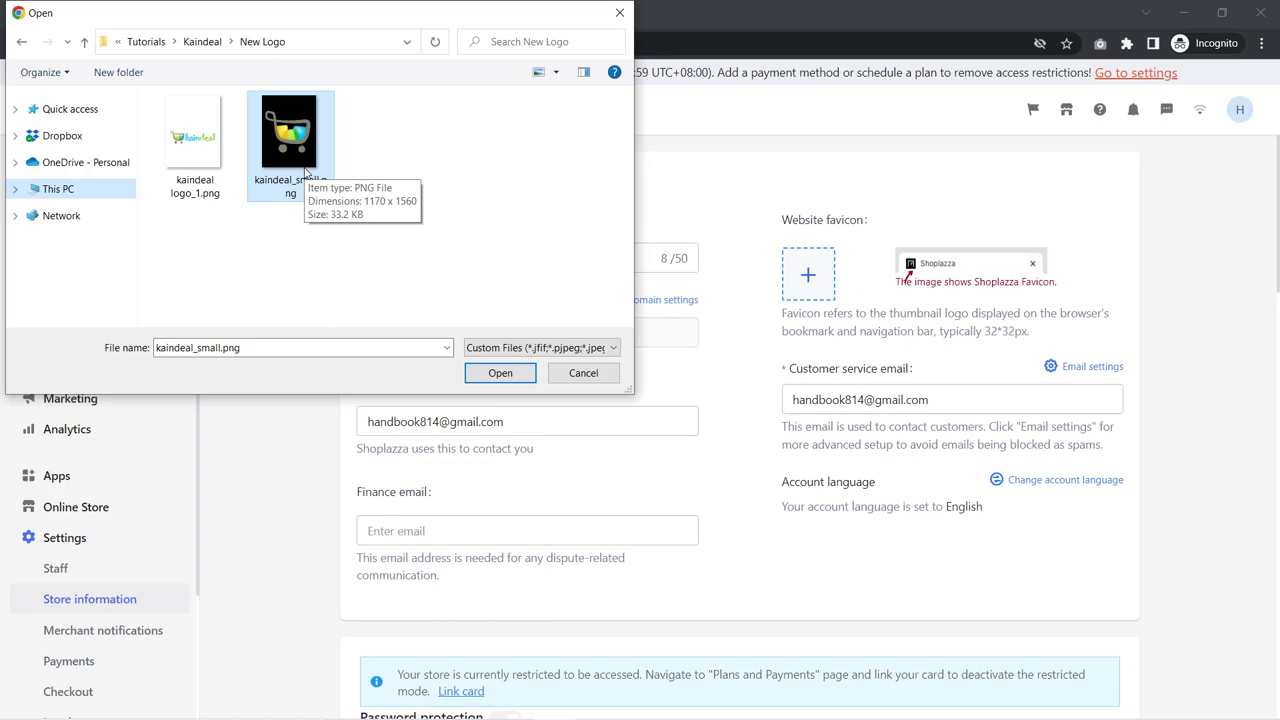
{"action": "left_click", "coordinate": [500, 372]}
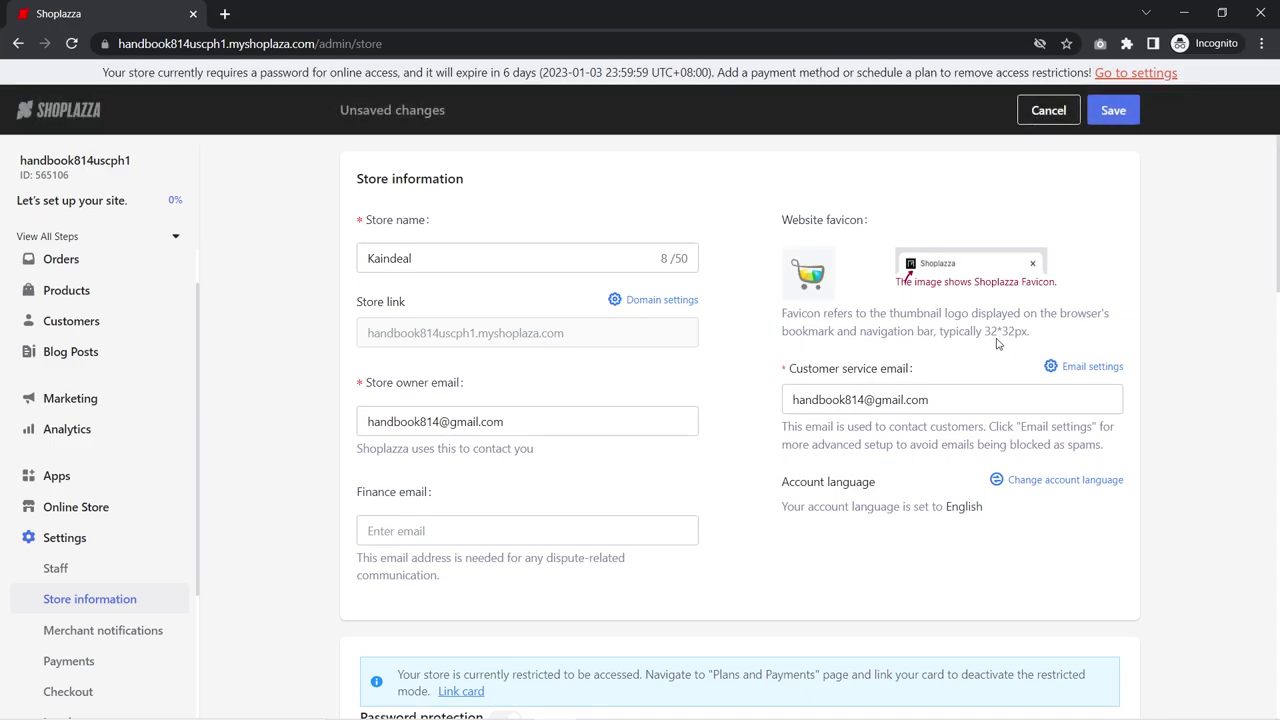
{"action": "left_click", "coordinate": [1113, 110]}
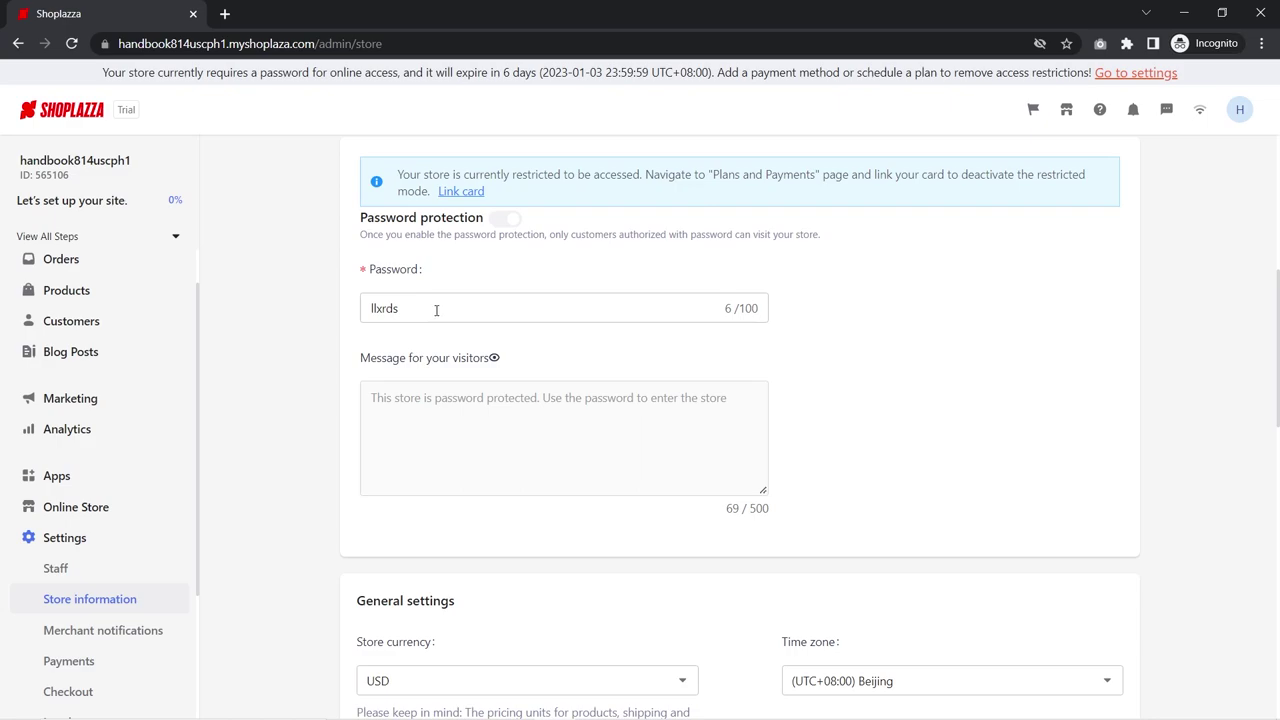
Replace the store password with a new one and save it.
{"action": "left_click", "coordinate": [436, 310]}
{"action": "key", "text": "ctrl+a"}
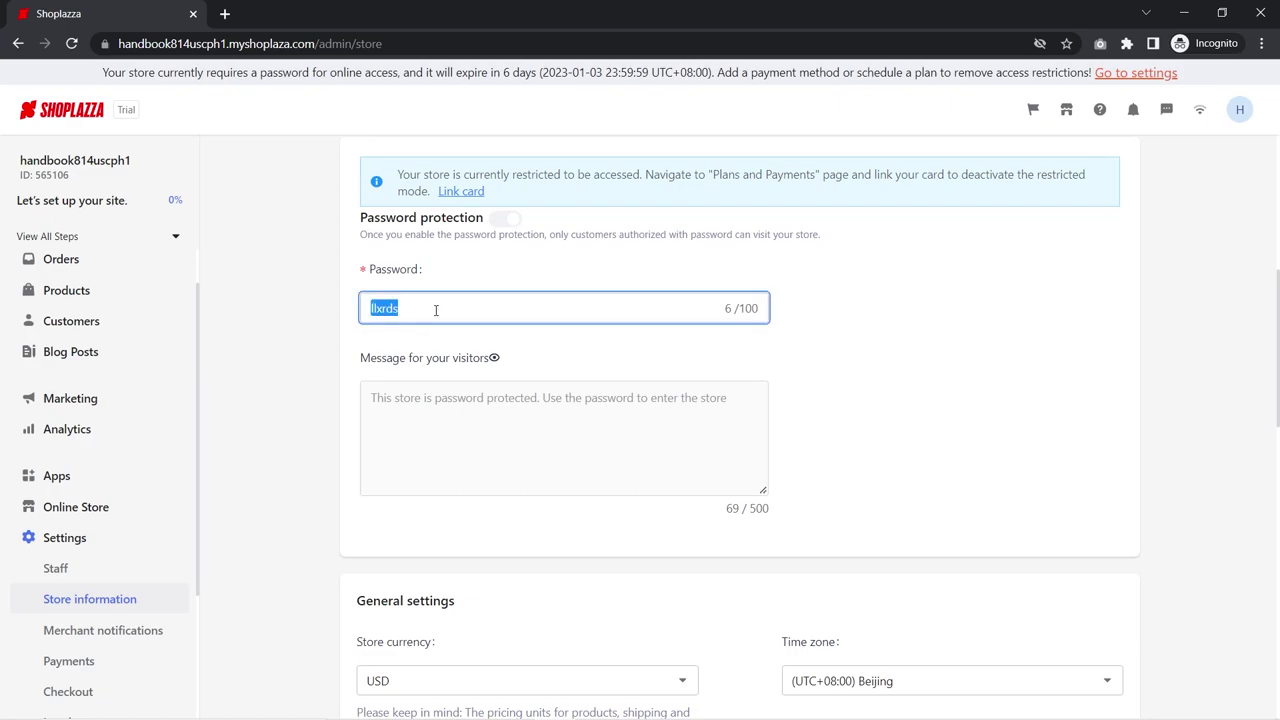
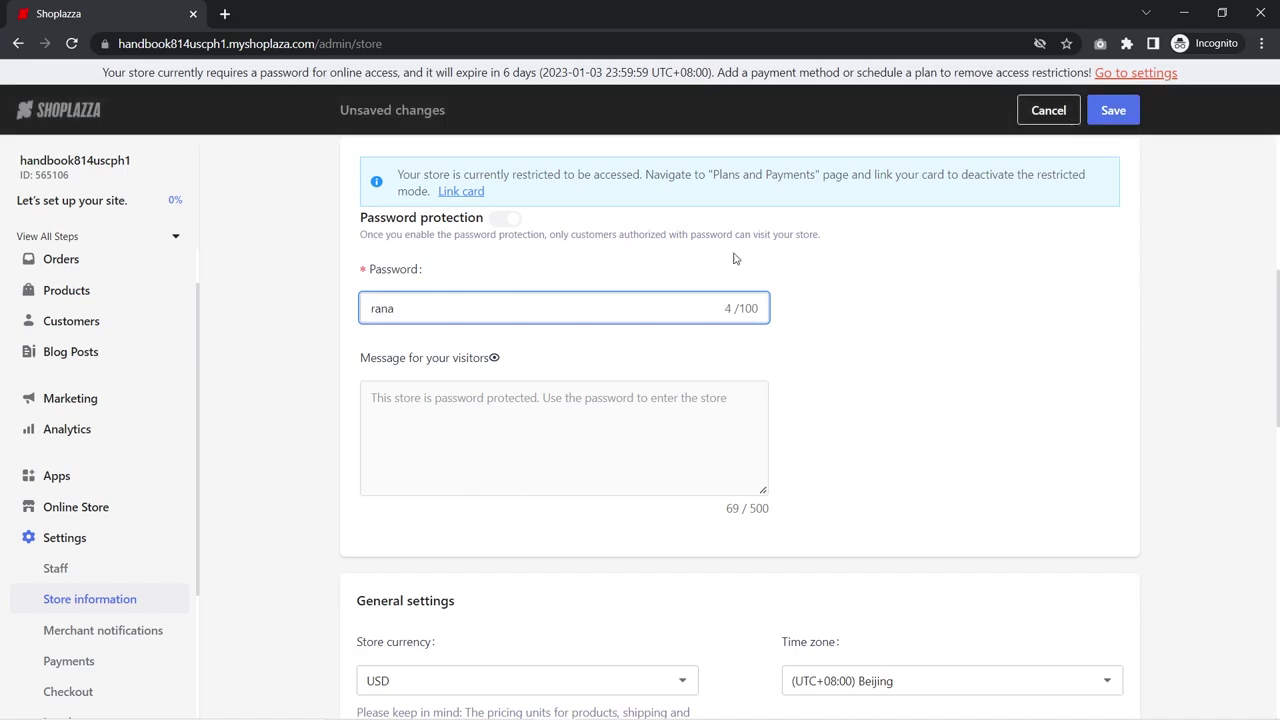
{"action": "left_click", "coordinate": [1112, 111]}
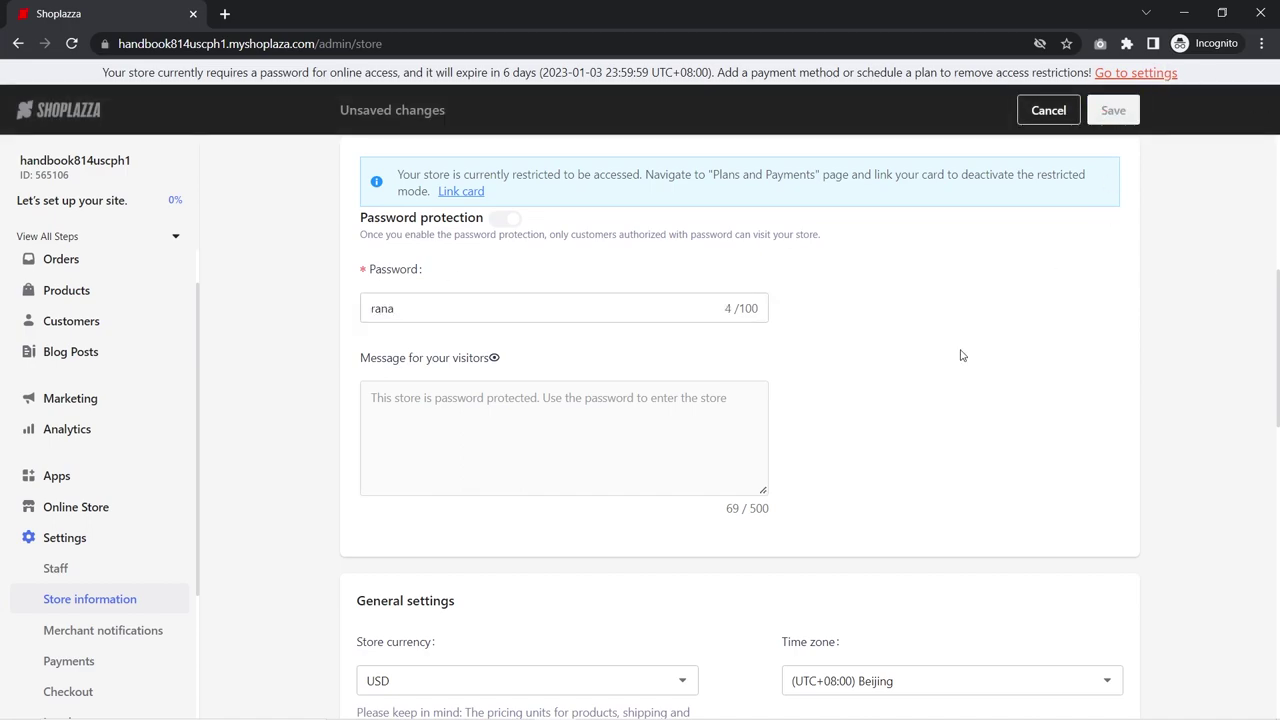
Set the store time zone to (UTC+05:30) Calcutta Time.
{"action": "scroll", "coordinate": [960, 355], "scroll_direction": "down", "scroll_amount": 3}
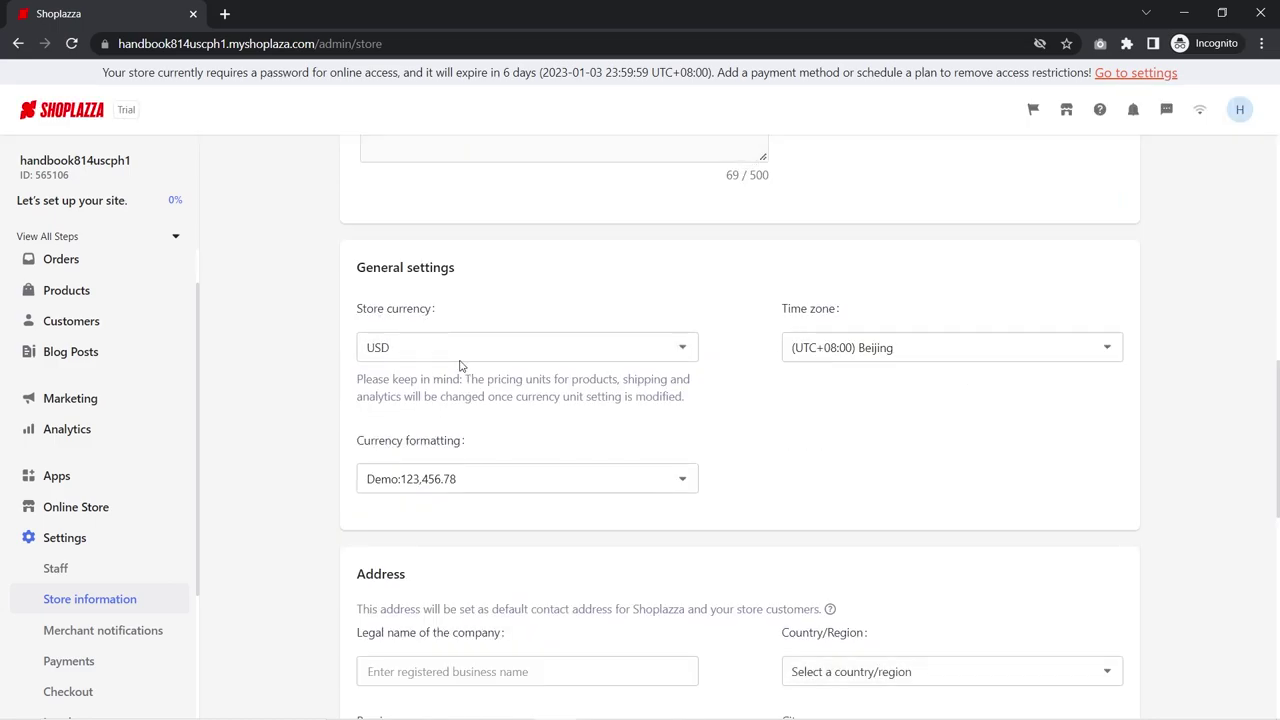
{"action": "left_click", "coordinate": [920, 351]}
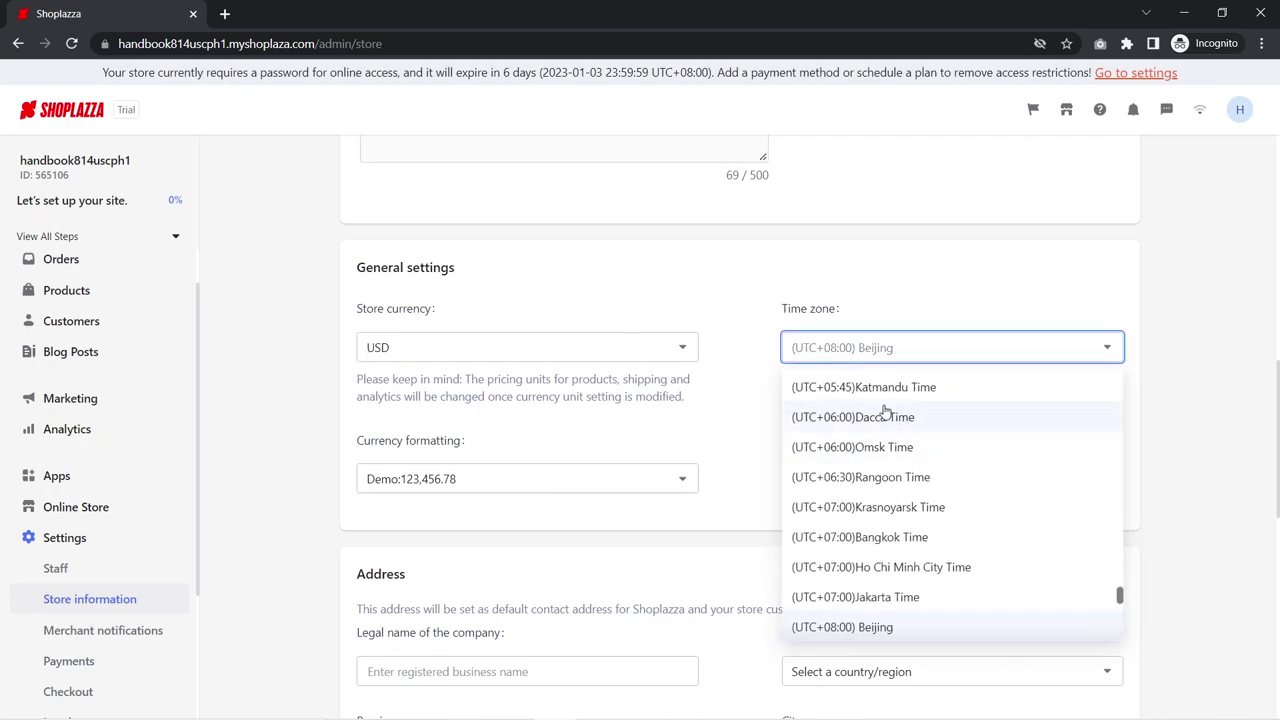
{"action": "scroll", "coordinate": [893, 477], "scroll_direction": "up", "scroll_amount": 2}
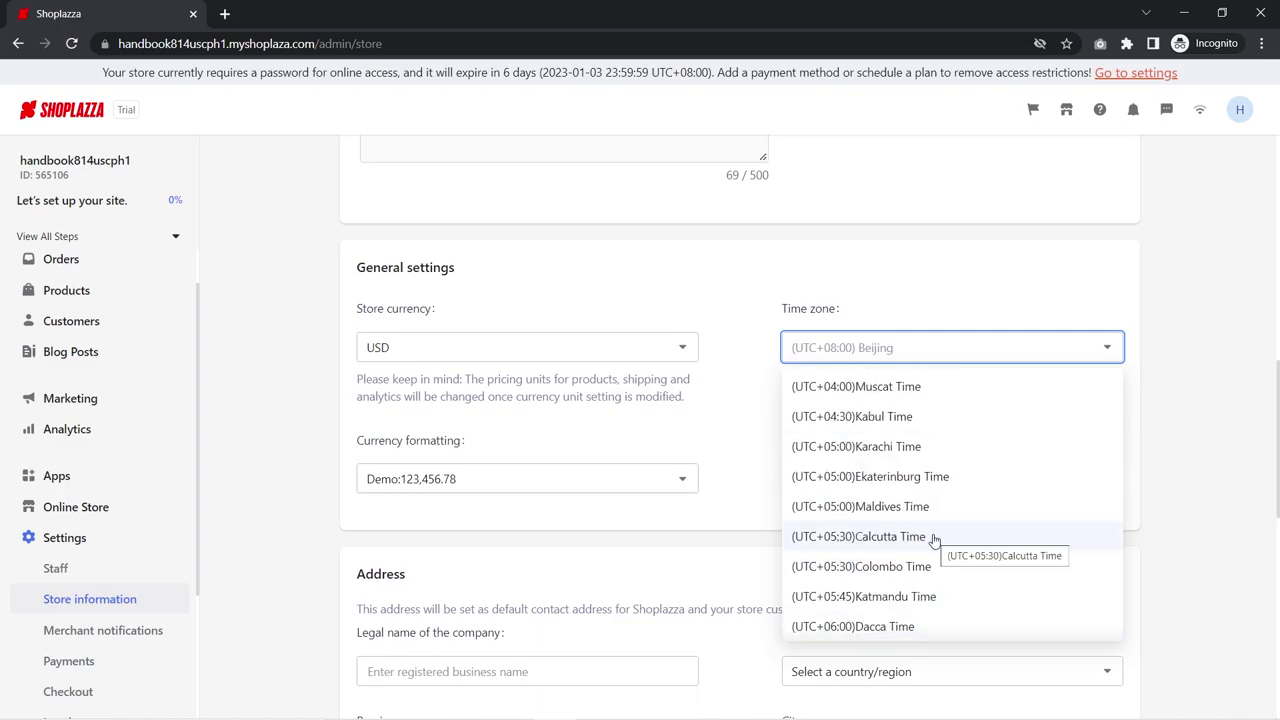
{"action": "left_click", "coordinate": [934, 534]}
{"action": "scroll", "coordinate": [500, 514], "scroll_direction": "down", "scroll_amount": 3}
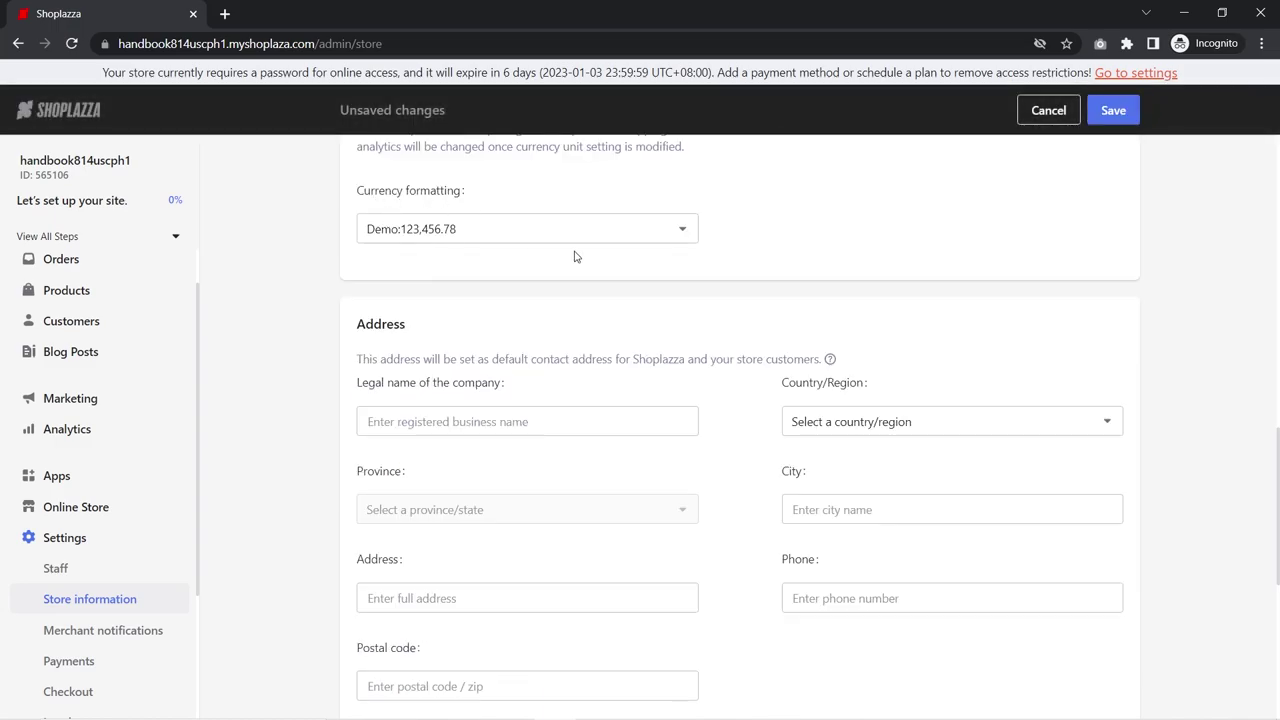
{"action": "scroll", "coordinate": [392, 402], "scroll_direction": "down", "scroll_amount": 2}
{"action": "left_click", "coordinate": [419, 254]}
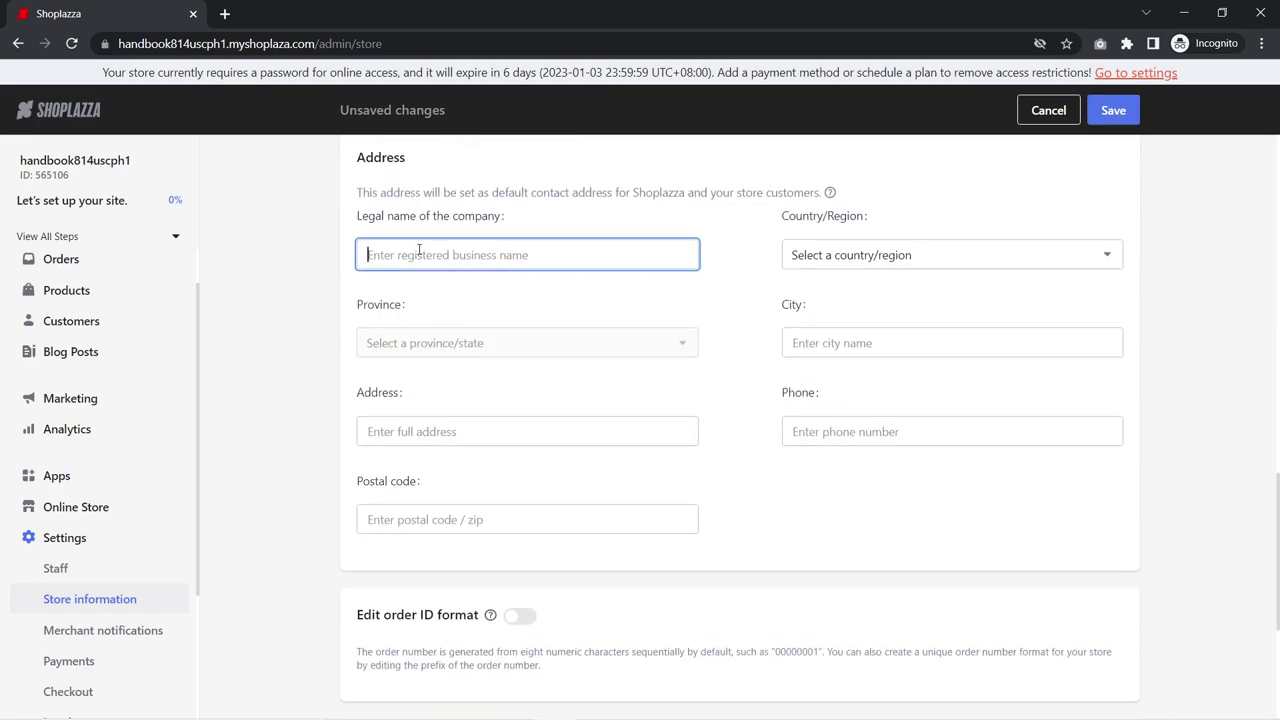
Enter the company legal name and set the country to India with province Punjab.
{"action": "type", "text": "Ahmedgarh"}
{"action": "left_click", "coordinate": [858, 254]}
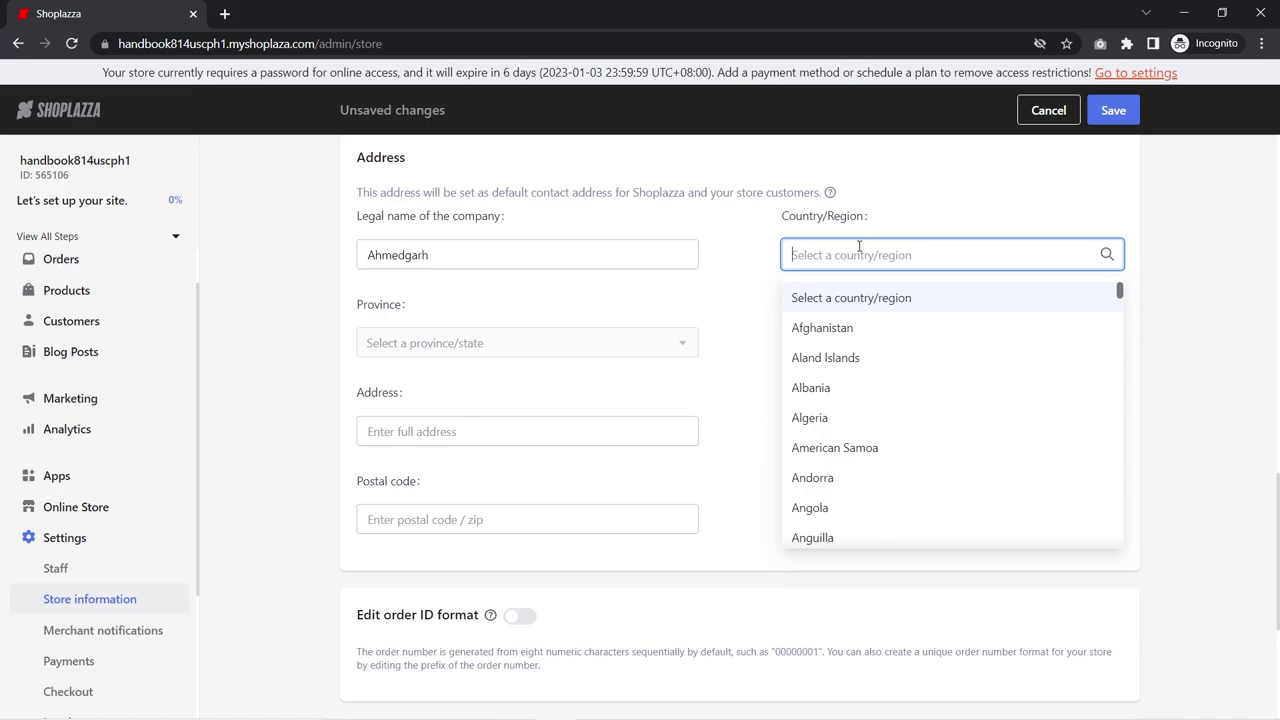
{"action": "left_click", "coordinate": [646, 343]}
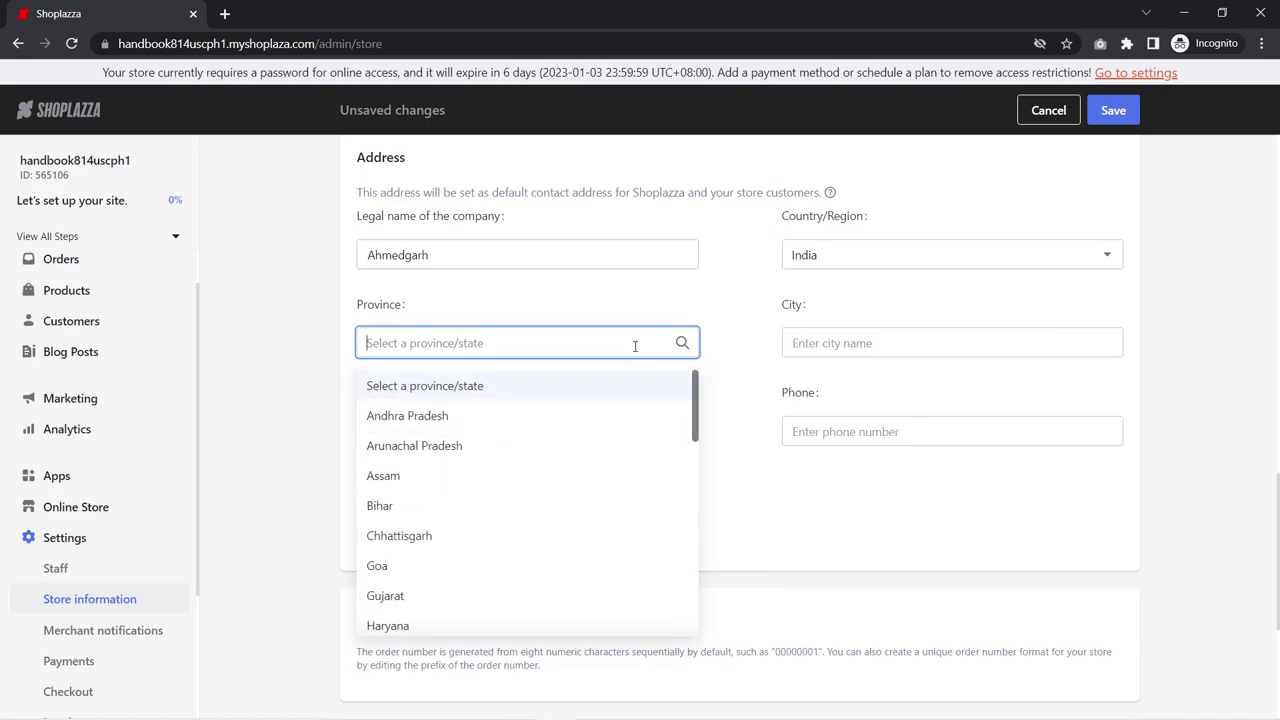
{"action": "type", "text": "Punjab"}
{"action": "key", "text": "Return"}
Autofill the city, address and postal code, save the store information, and open Products.
{"action": "left_click", "coordinate": [818, 340]}
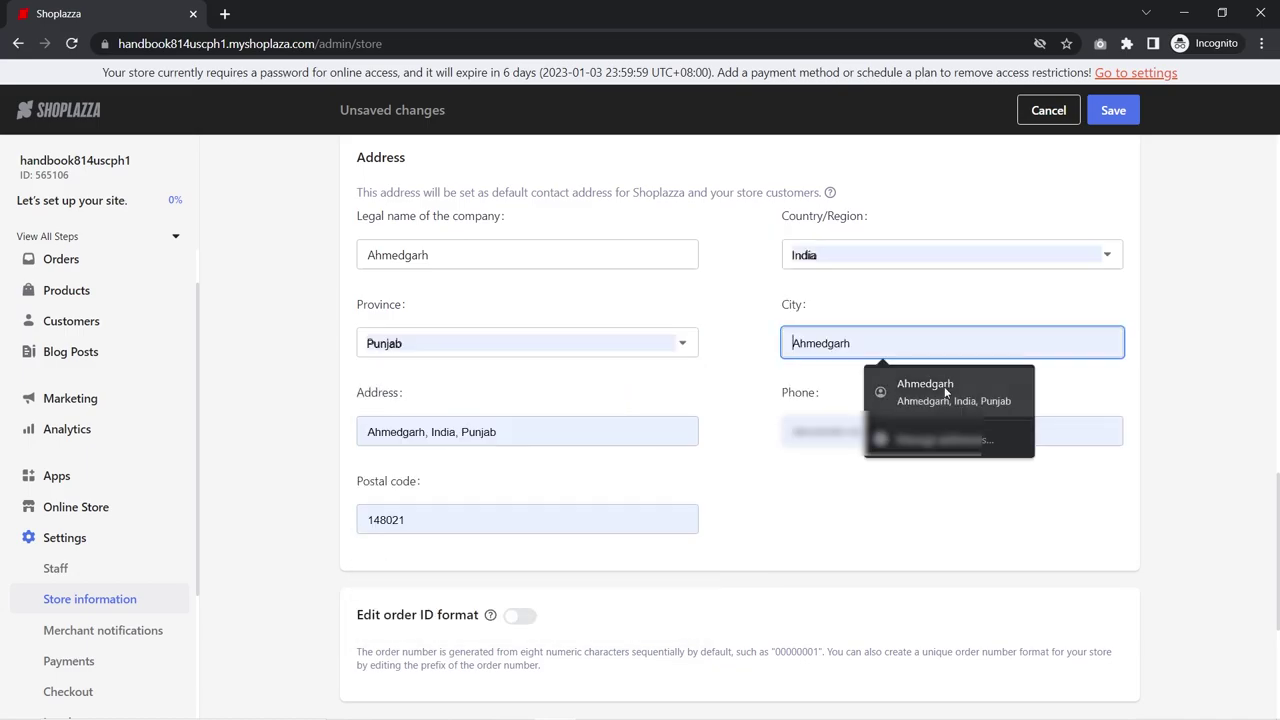
{"action": "left_click", "coordinate": [910, 391]}
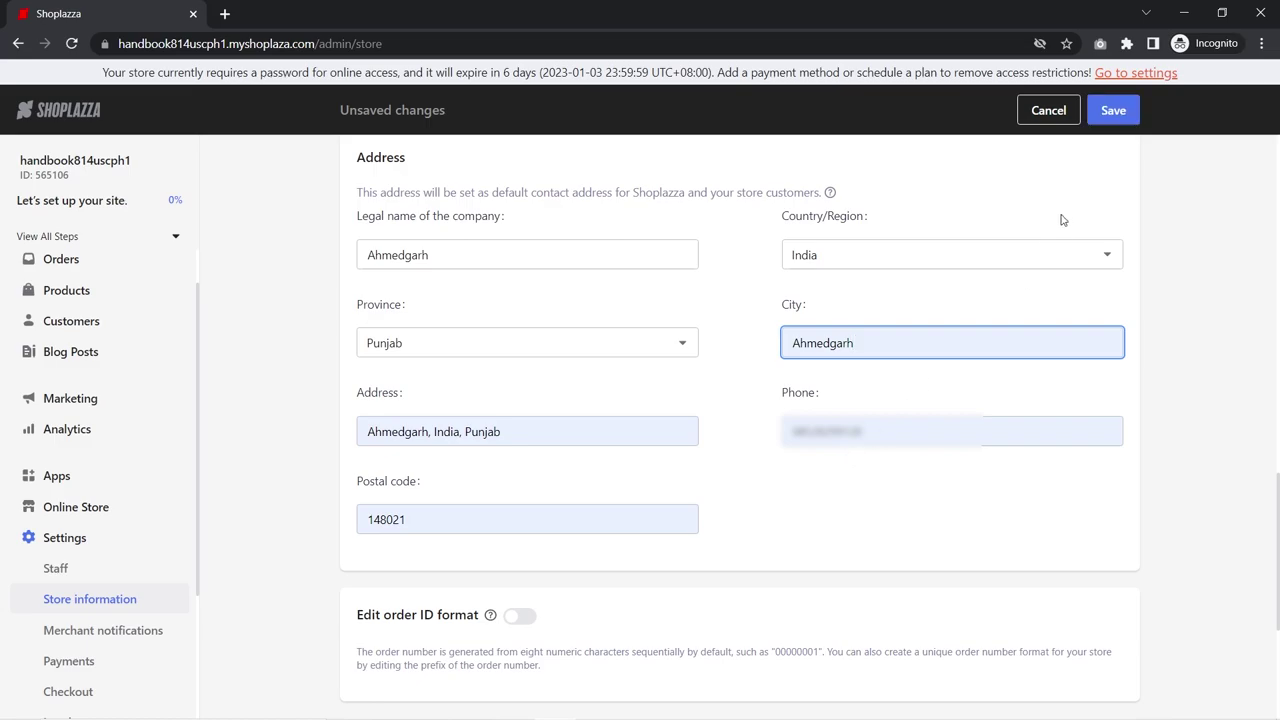
{"action": "left_click", "coordinate": [1113, 110]}
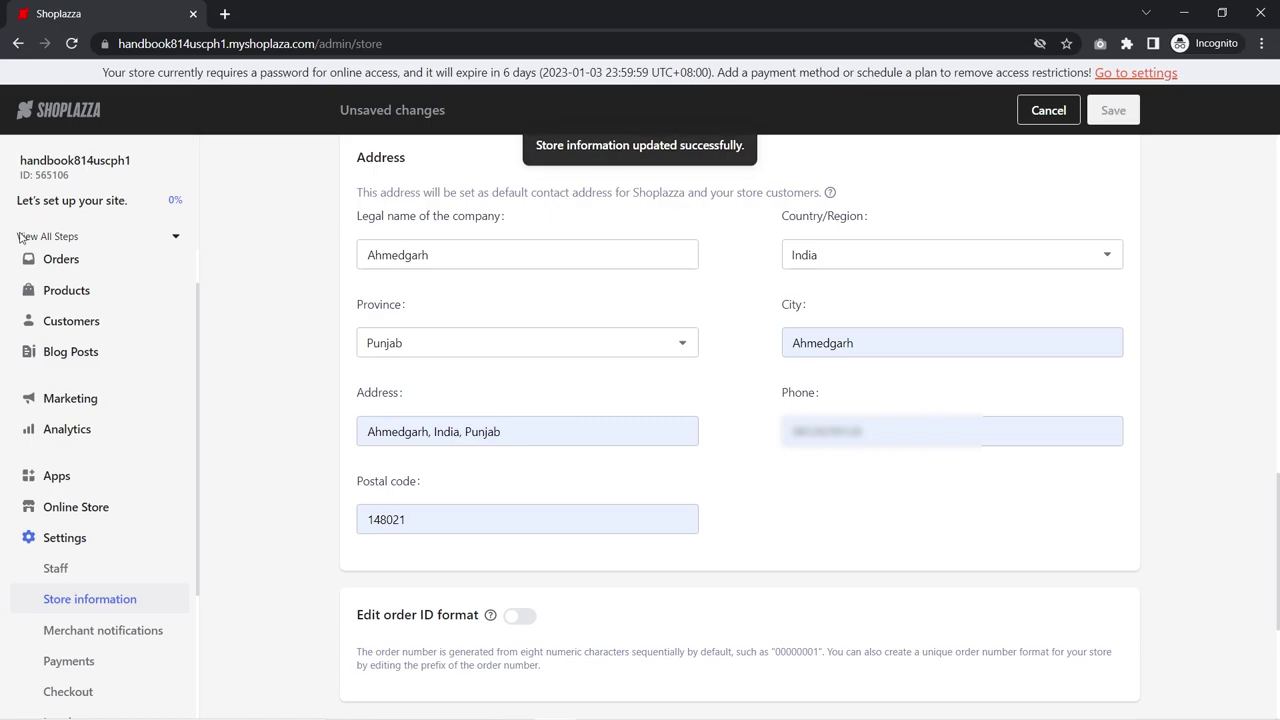
{"action": "left_click", "coordinate": [80, 299]}
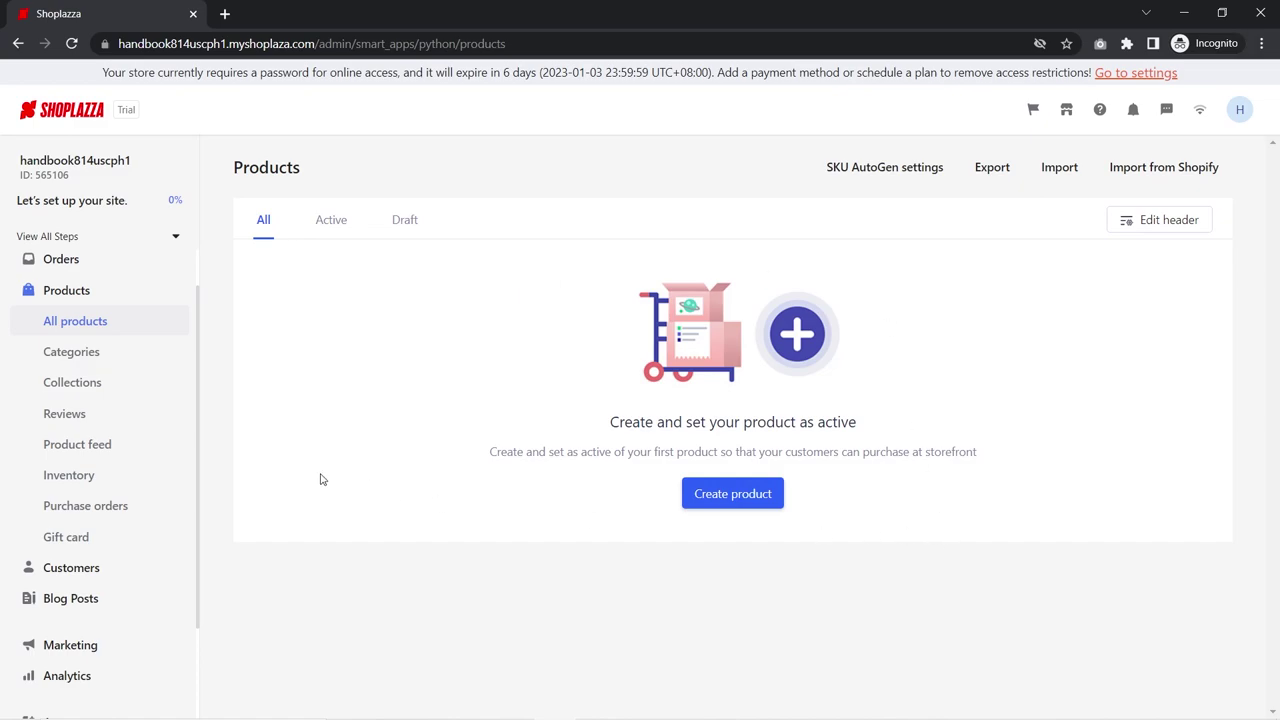
Delete the Skuowner app, then open the CJdropshipping listing in the App Store.
{"action": "scroll", "coordinate": [50, 545], "scroll_direction": "down", "scroll_amount": 2}
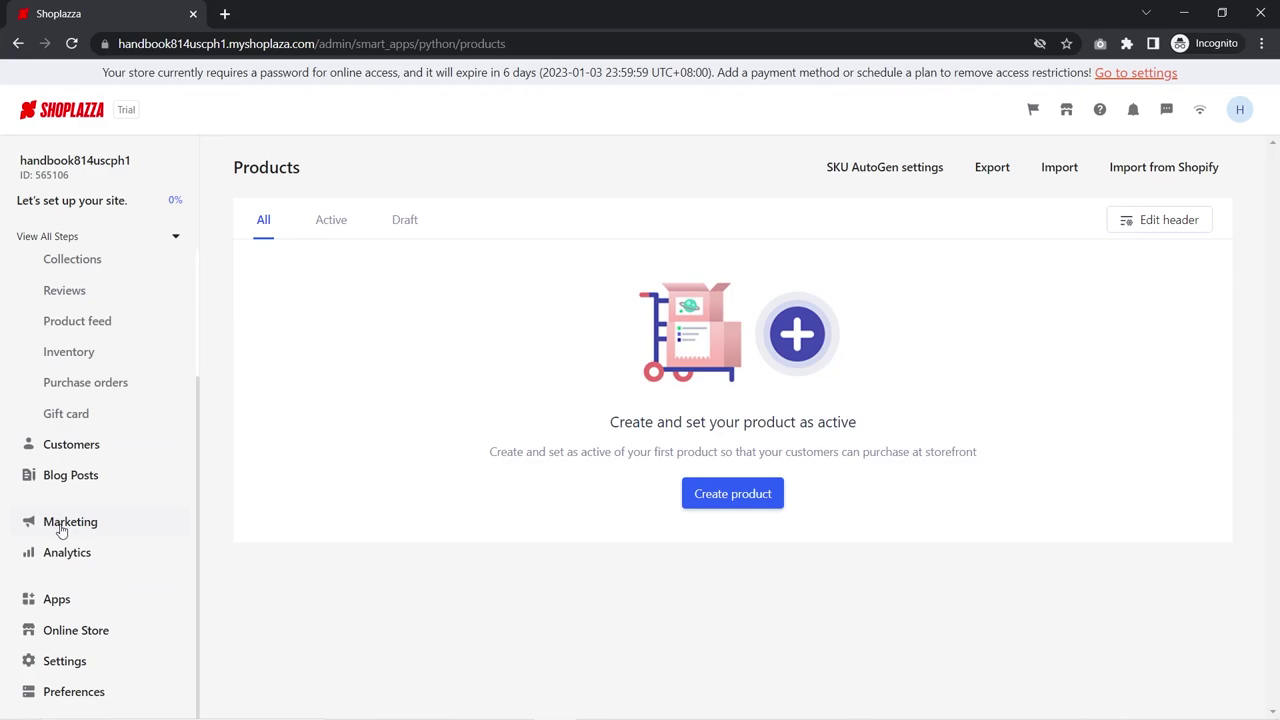
{"action": "left_click", "coordinate": [88, 599]}
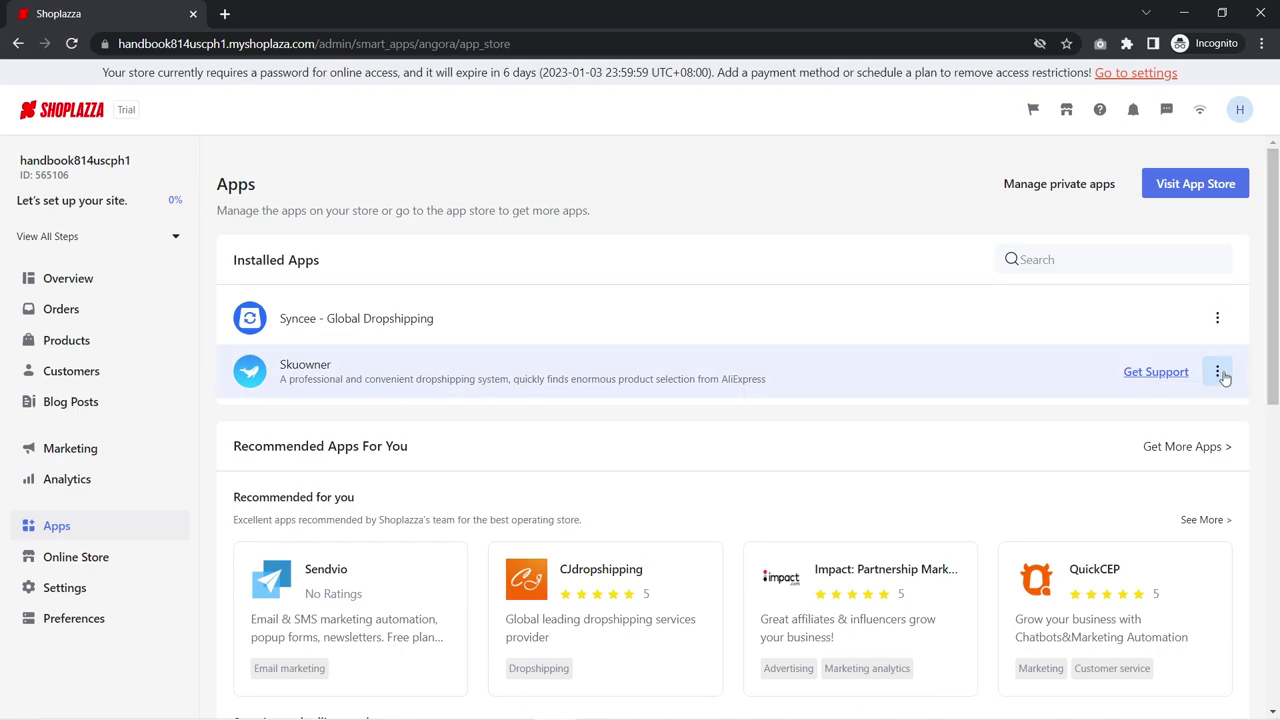
{"action": "left_click", "coordinate": [1217, 371]}
{"action": "left_click", "coordinate": [1200, 441]}
{"action": "left_click", "coordinate": [660, 345]}
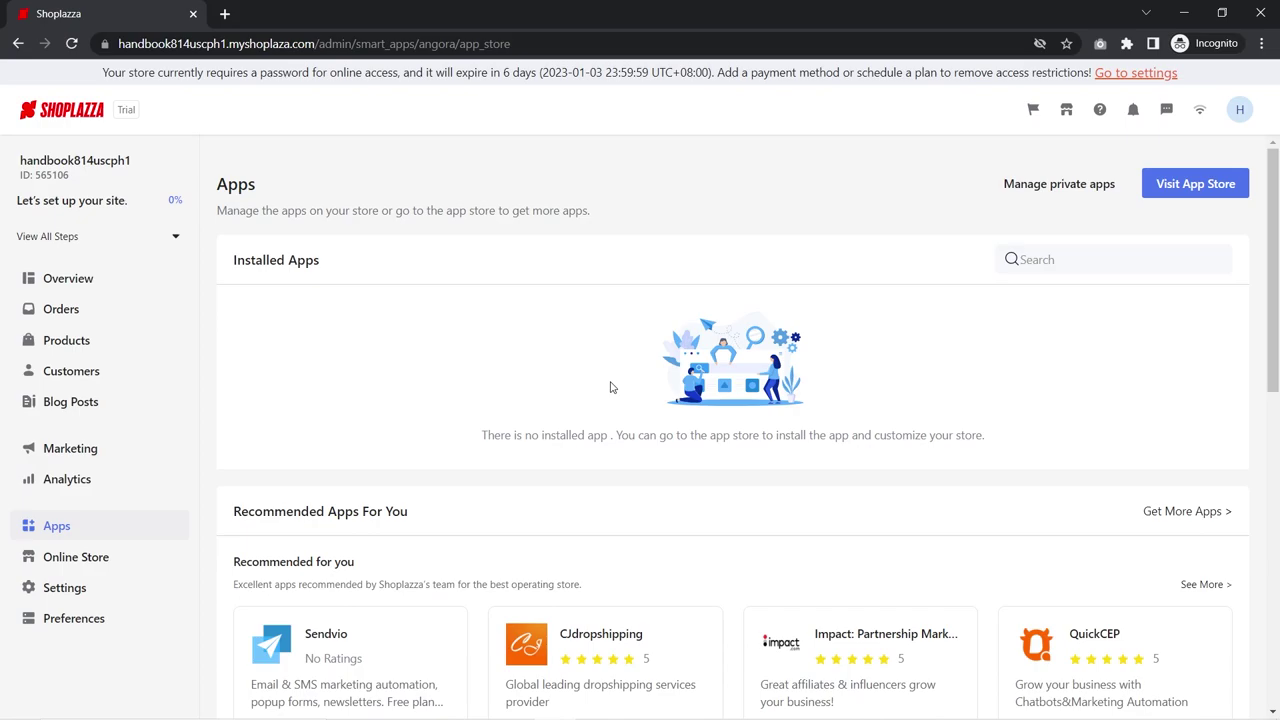
{"action": "scroll", "coordinate": [600, 366], "scroll_direction": "down", "scroll_amount": 4}
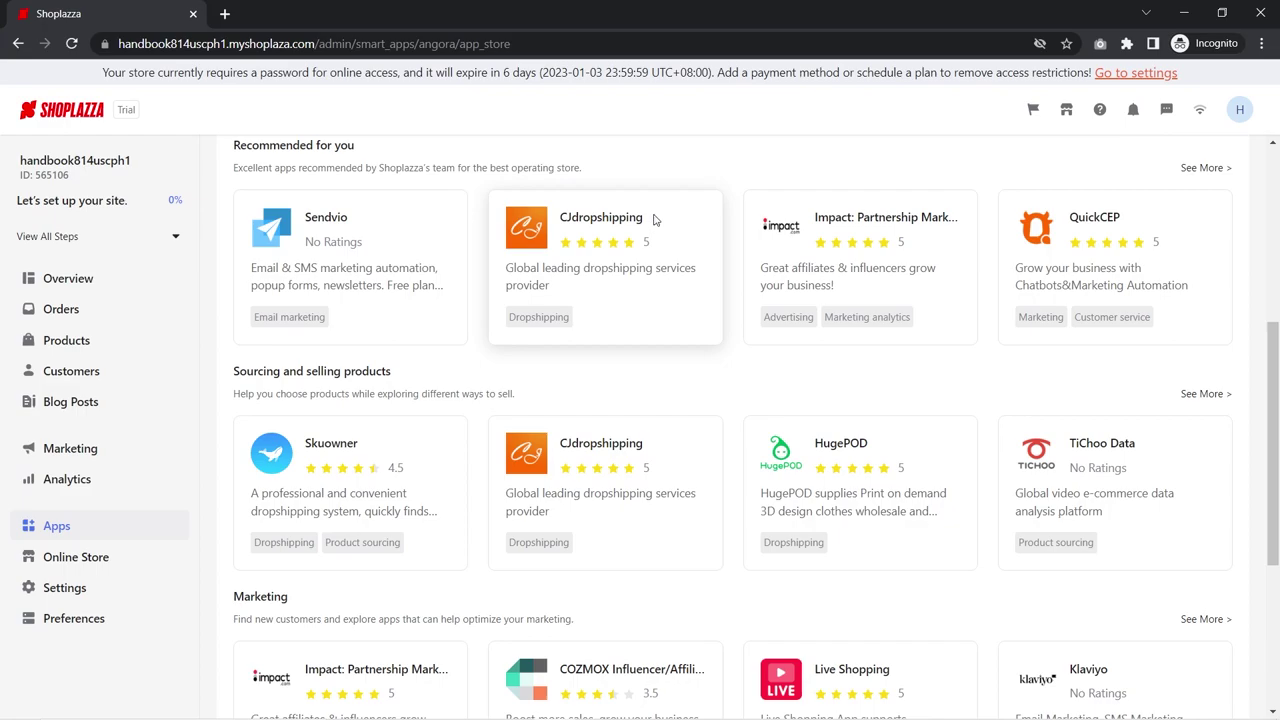
{"action": "left_click", "coordinate": [655, 219]}
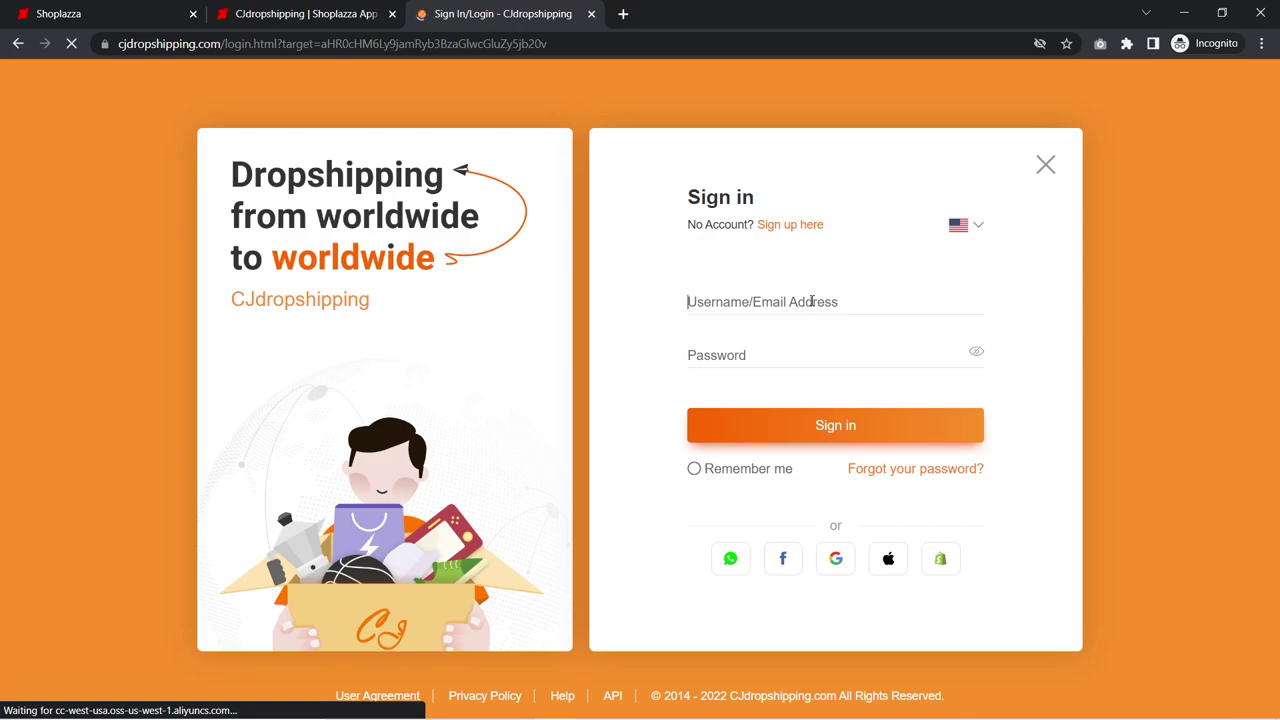
Sign in to CJdropshipping with the saved login and skip the security notice.
{"action": "left_click", "coordinate": [800, 335]}
{"action": "left_click", "coordinate": [843, 434]}
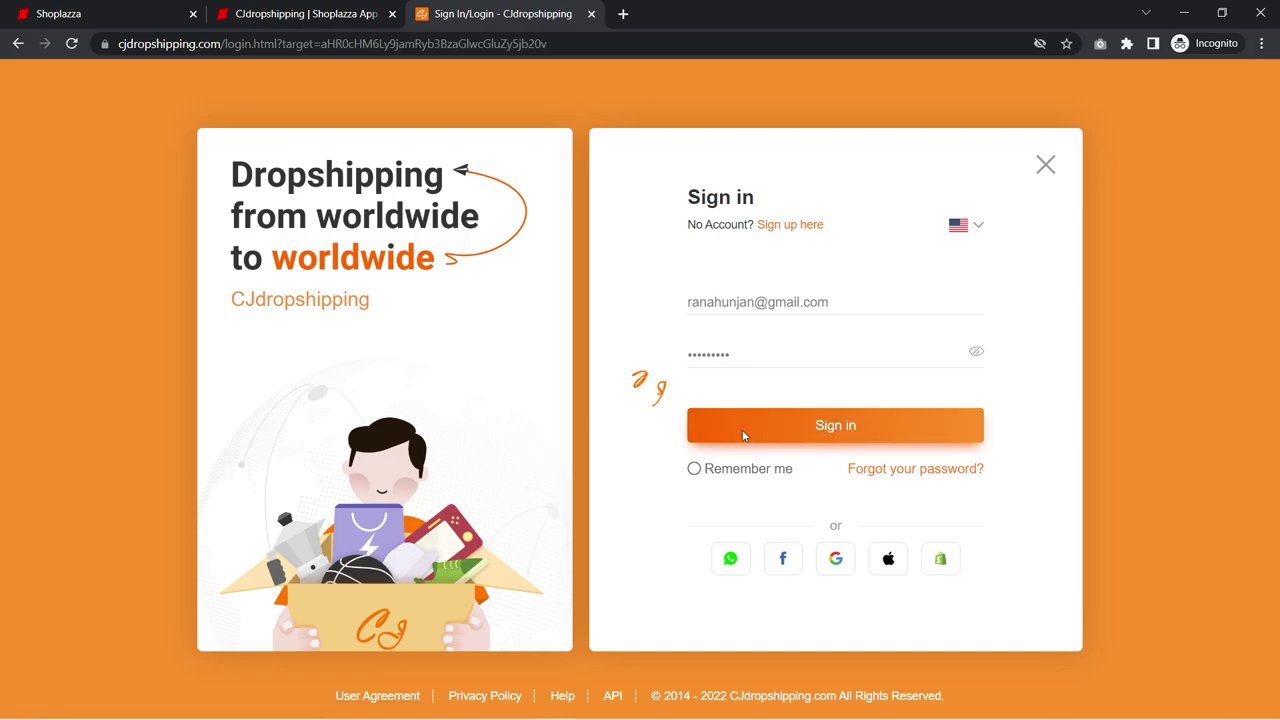
{"action": "left_click", "coordinate": [643, 437]}
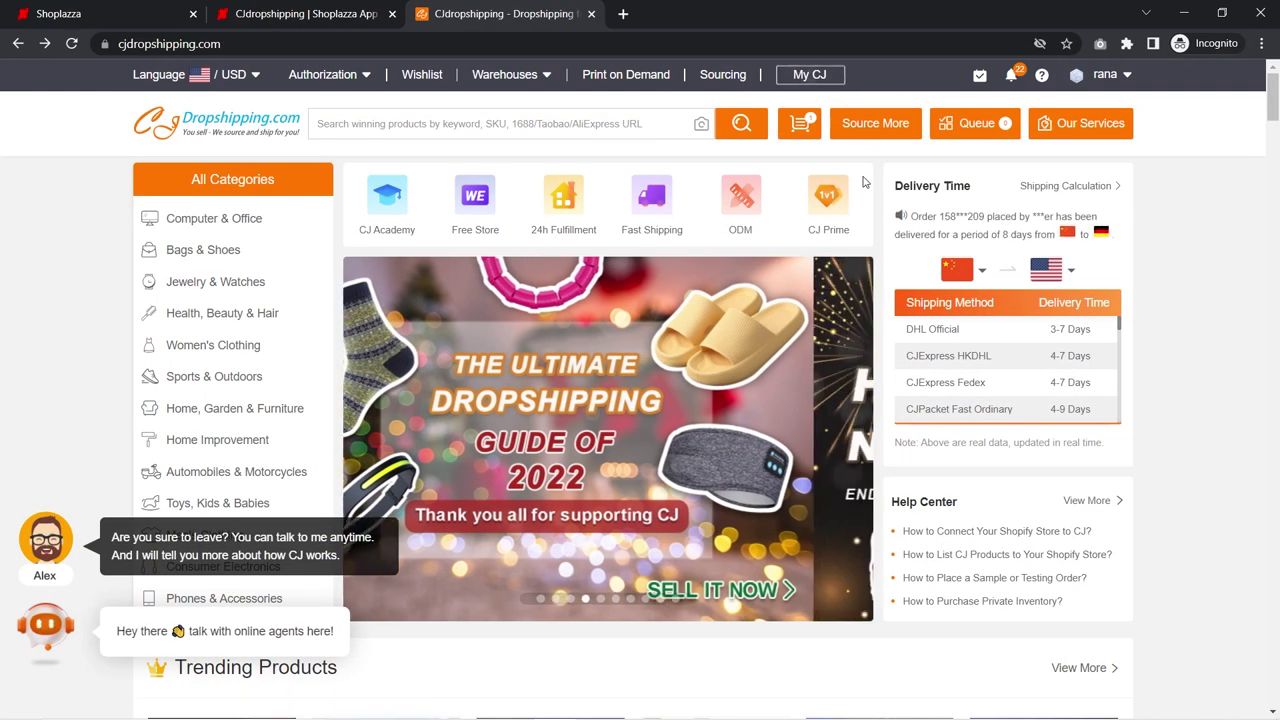
Add CJdropshipping to the Kaindeal store, copying the store URL, and confirm.
{"action": "left_click", "coordinate": [277, 14]}
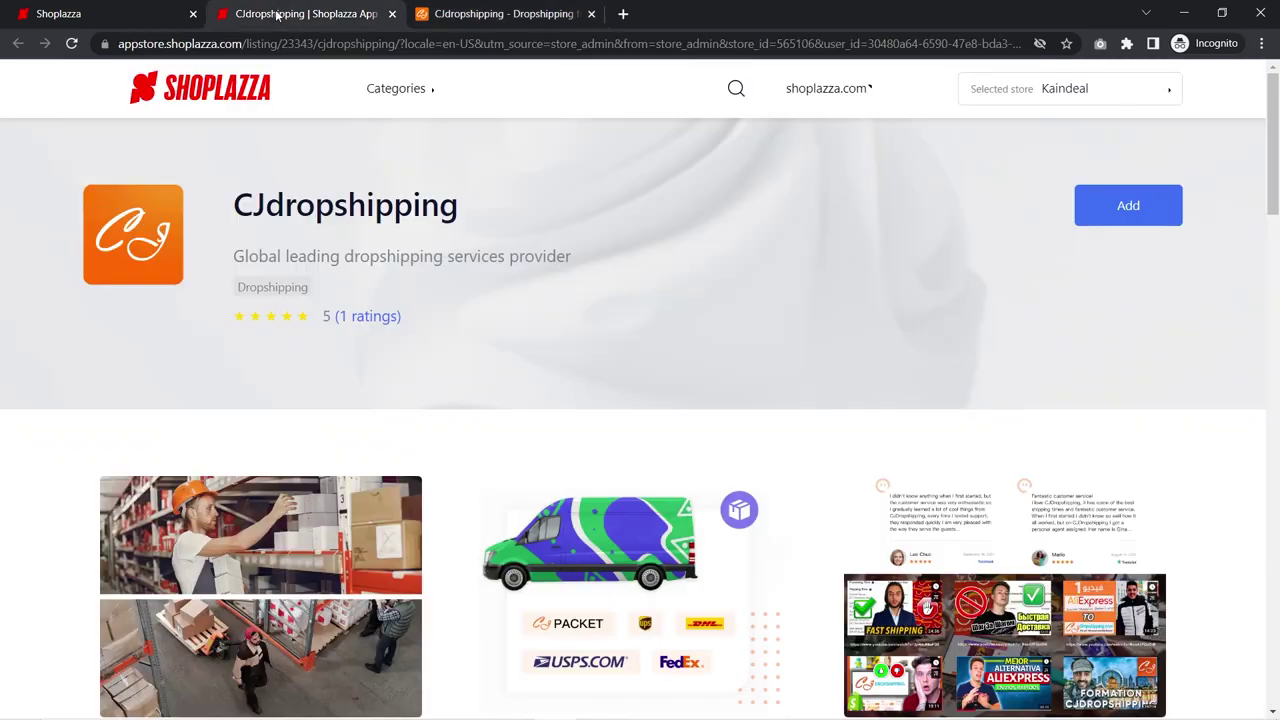
{"action": "left_click", "coordinate": [1155, 218]}
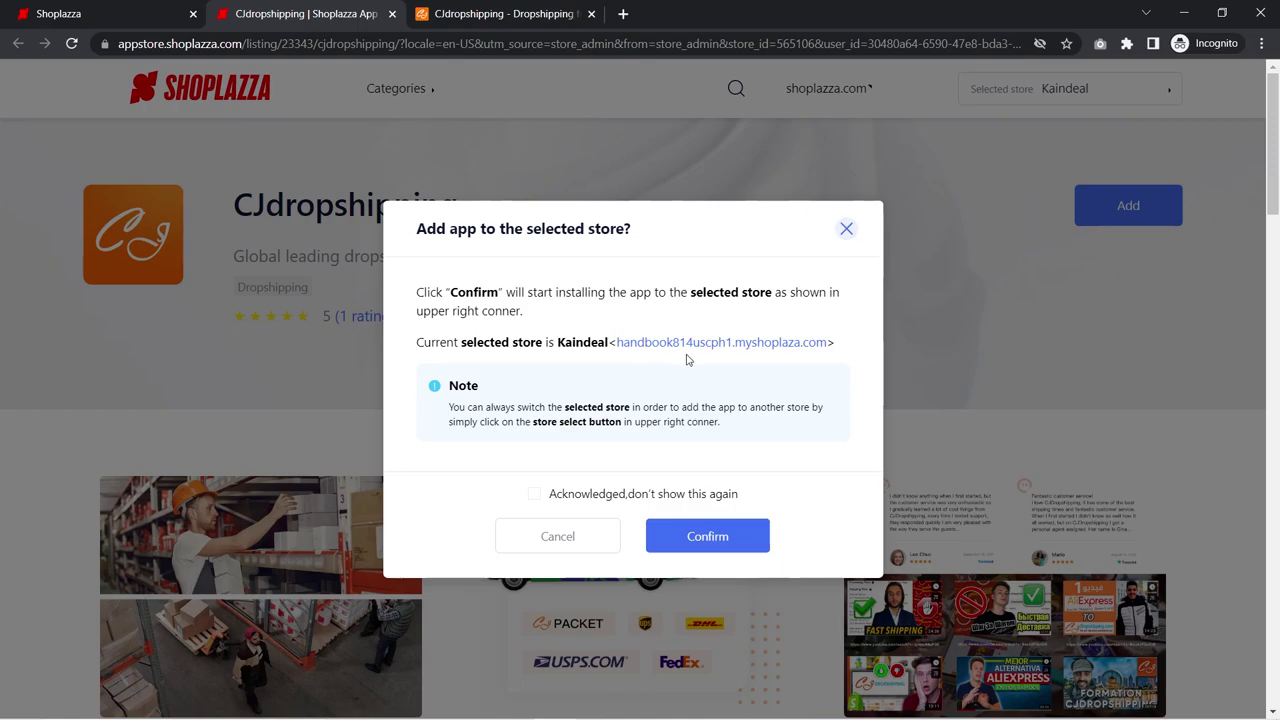
{"action": "left_click_drag", "start_coordinate": [614, 342], "coordinate": [829, 342]}
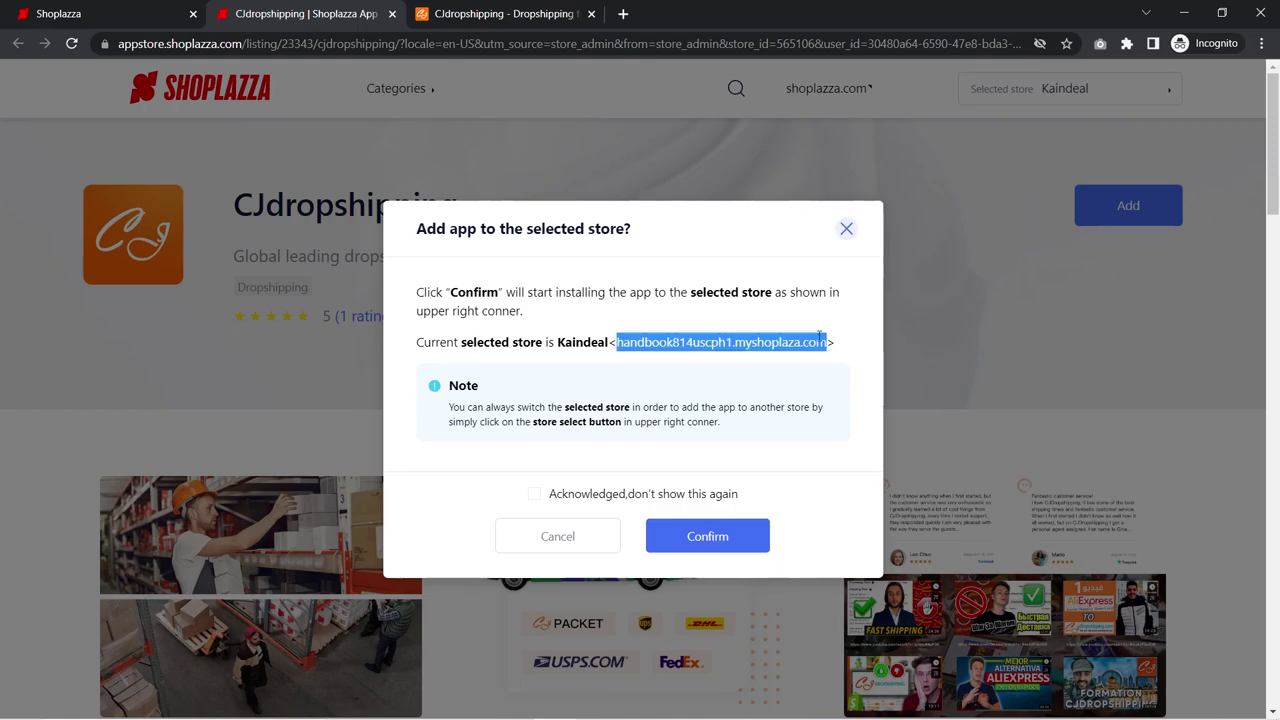
{"action": "right_click", "coordinate": [803, 338]}
{"action": "left_click", "coordinate": [820, 350]}
{"action": "left_click", "coordinate": [720, 540]}
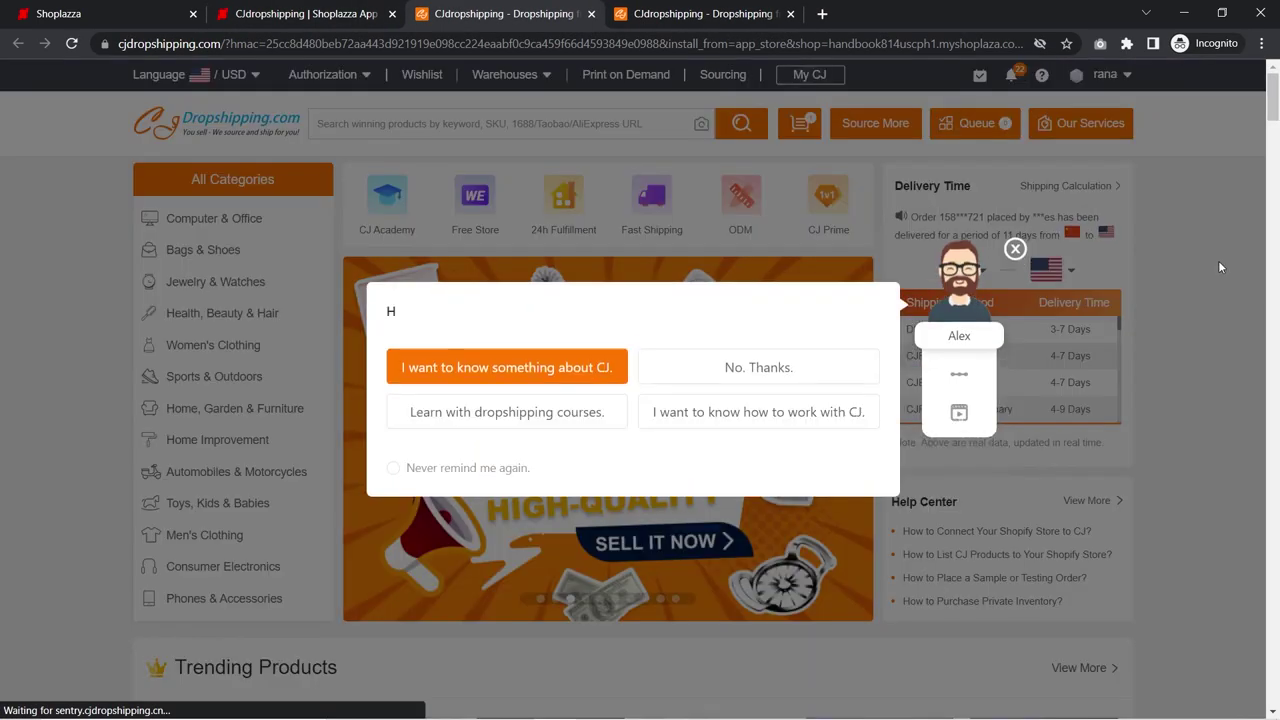
Open CJdropshipping's Shoplazza store authorization page and start adding a new store.
{"action": "left_click", "coordinate": [1218, 267]}
{"action": "mouse_move", "coordinate": [330, 76]}
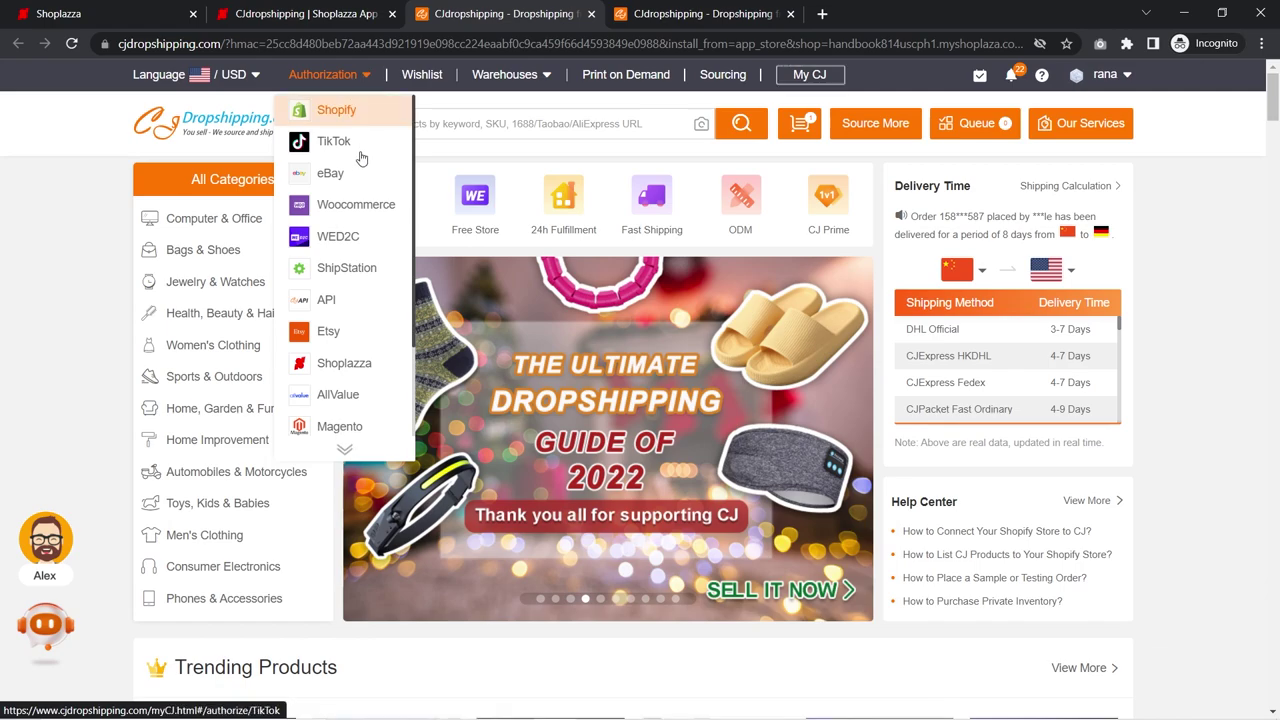
{"action": "left_click", "coordinate": [357, 367]}
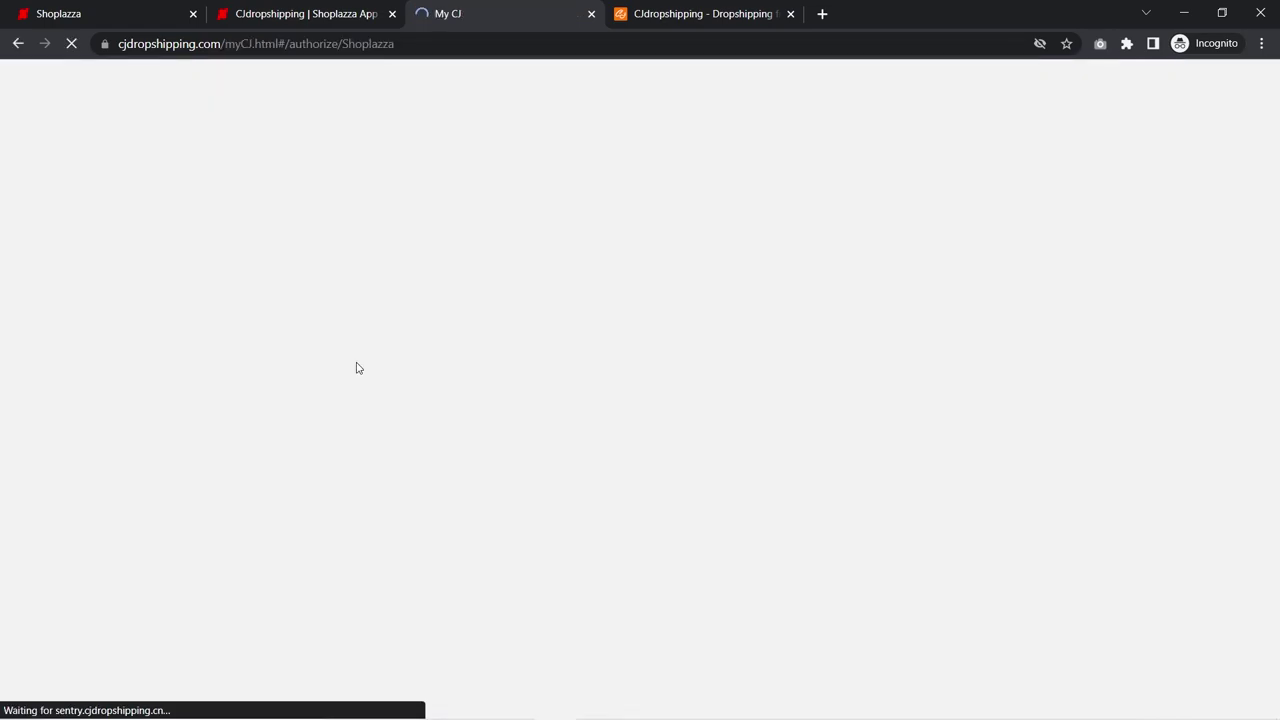
{"action": "left_click", "coordinate": [789, 13]}
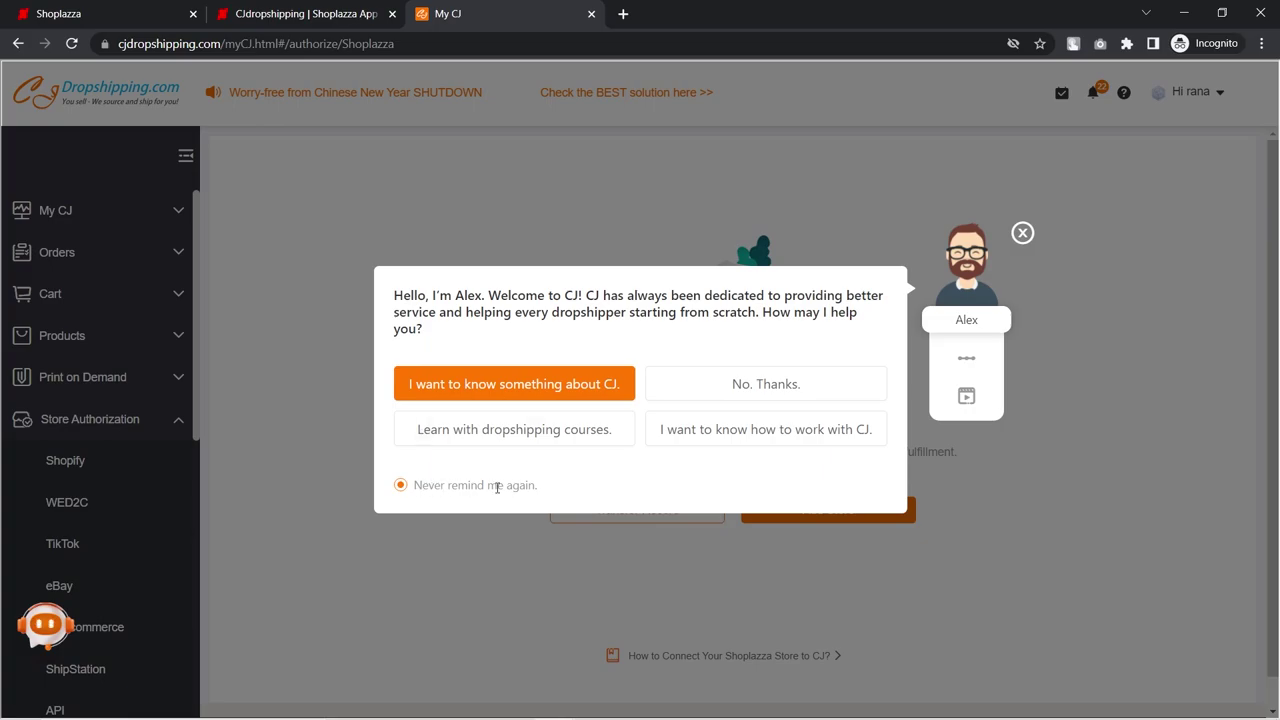
{"action": "left_click", "coordinate": [1021, 236]}
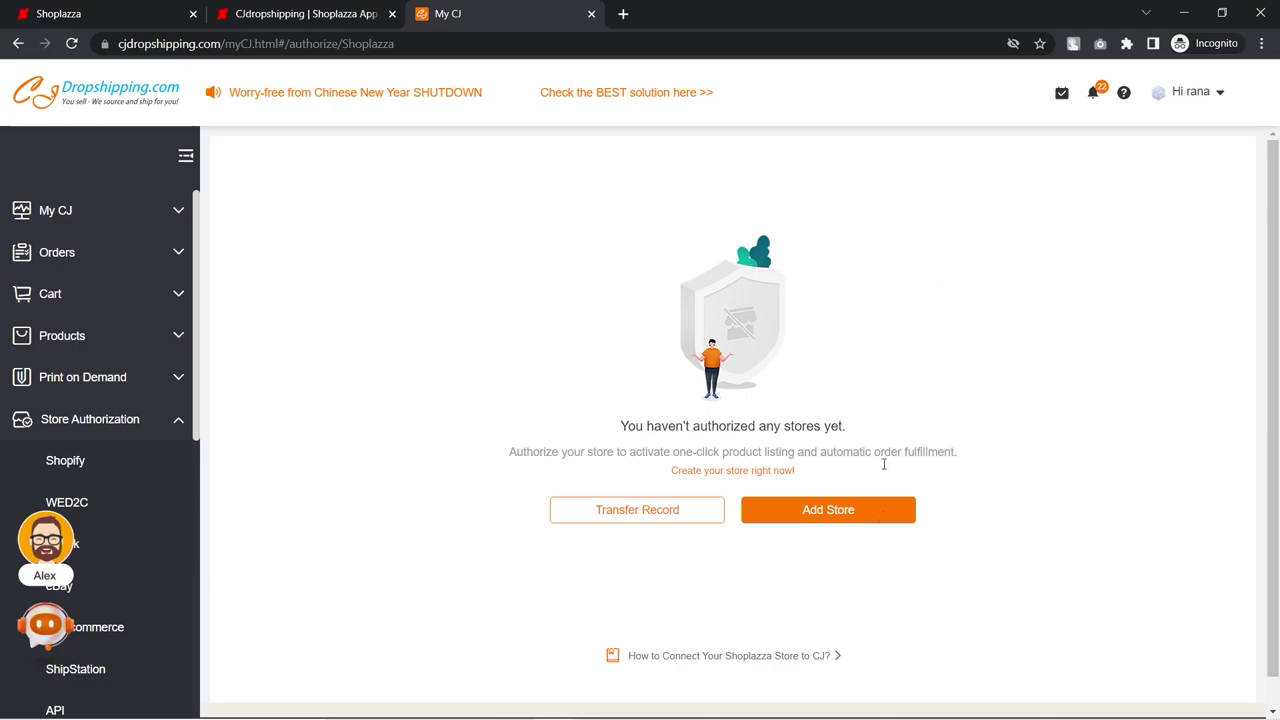
{"action": "left_click", "coordinate": [835, 520]}
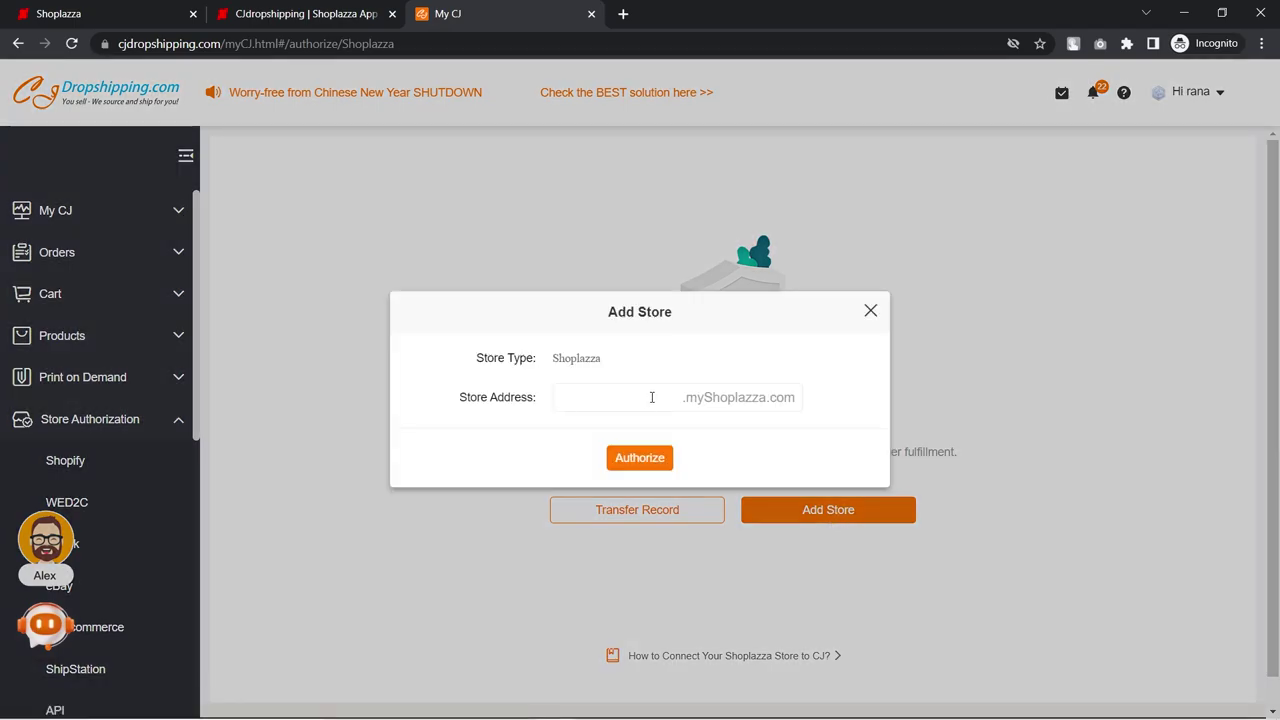
Copy the Kaindeal store's web address from Shoplazza into Store Address and authorize it.
{"action": "left_click", "coordinate": [290, 14]}
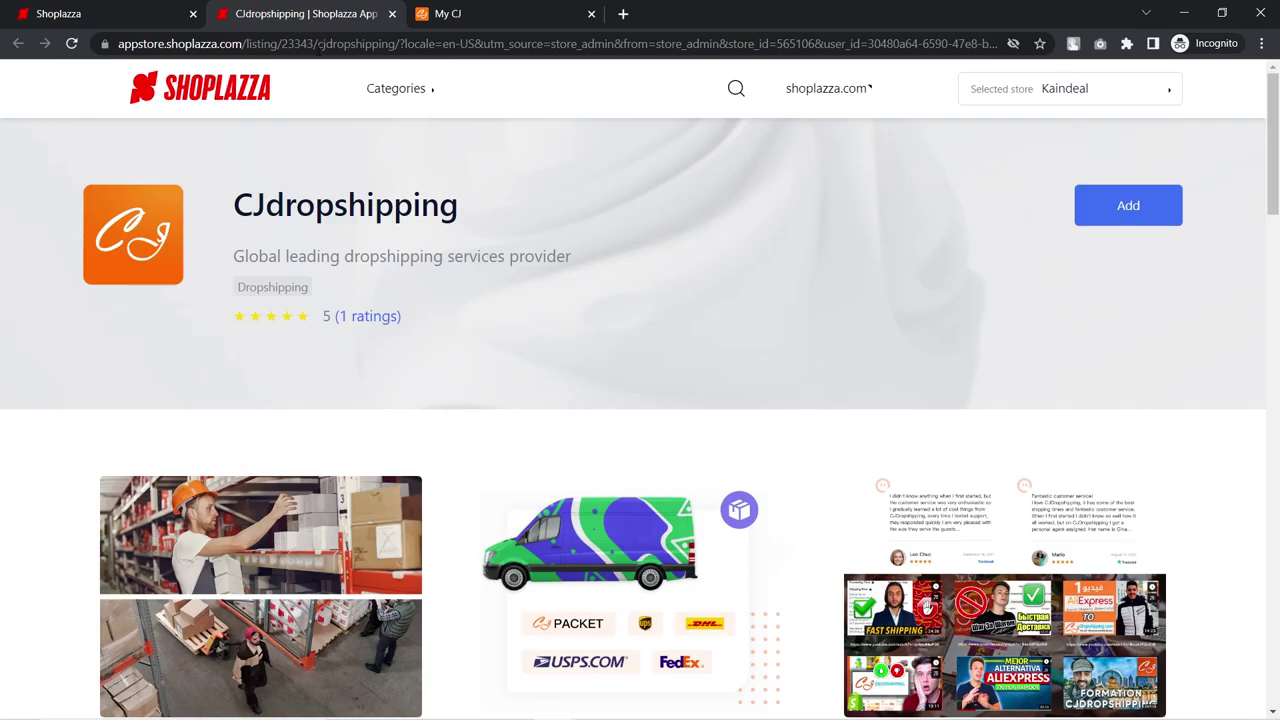
{"action": "left_click", "coordinate": [1148, 207]}
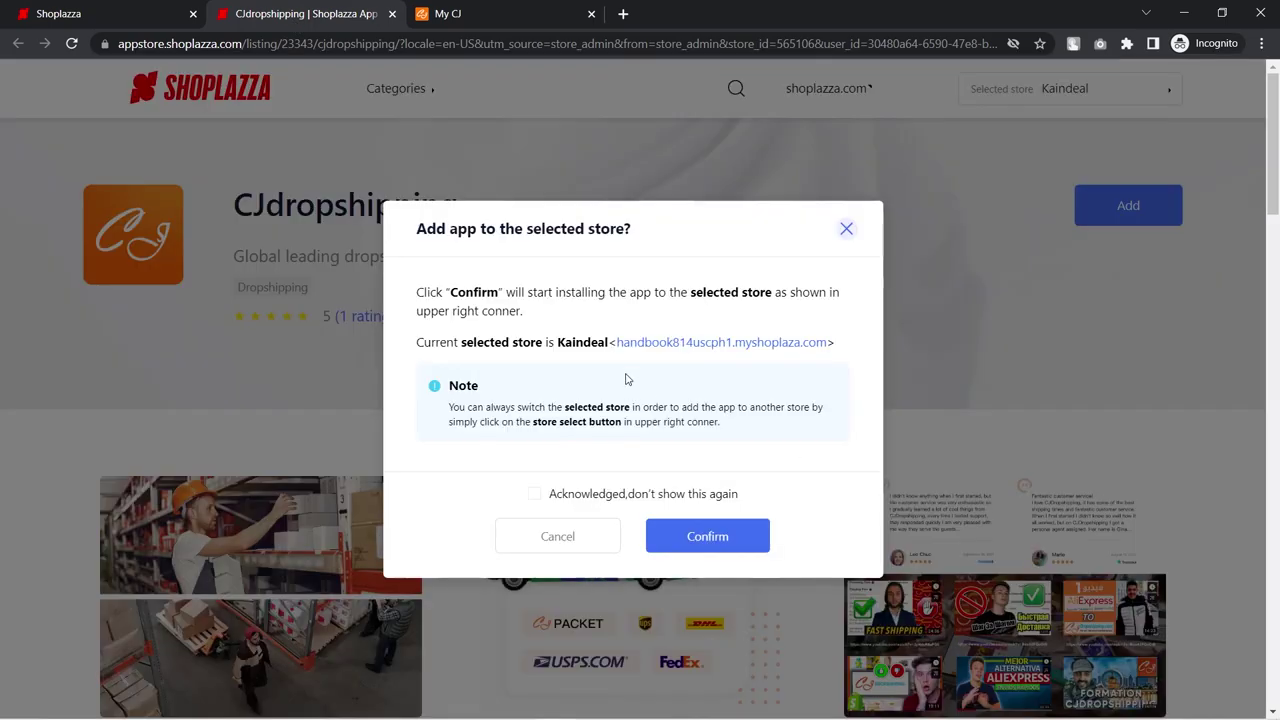
{"action": "left_click_drag", "start_coordinate": [617, 342], "coordinate": [828, 344]}
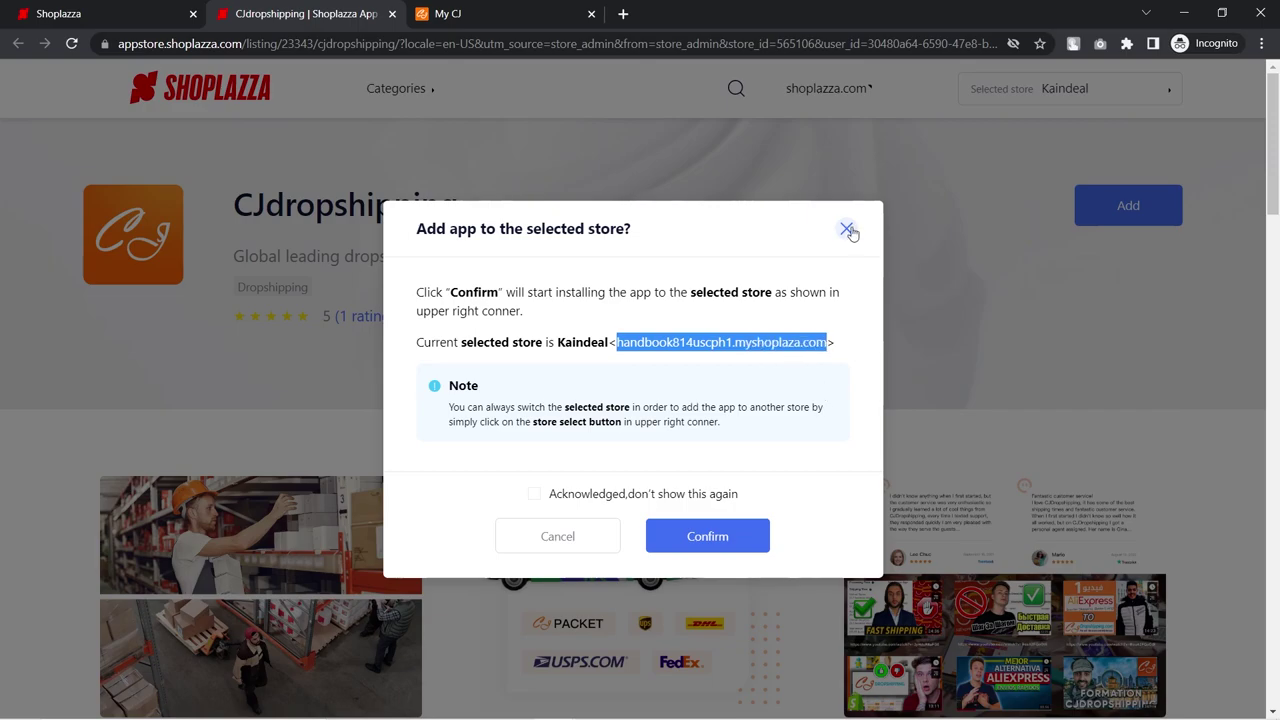
{"action": "left_click", "coordinate": [846, 228]}
{"action": "left_click", "coordinate": [481, 8]}
{"action": "left_click", "coordinate": [627, 393]}
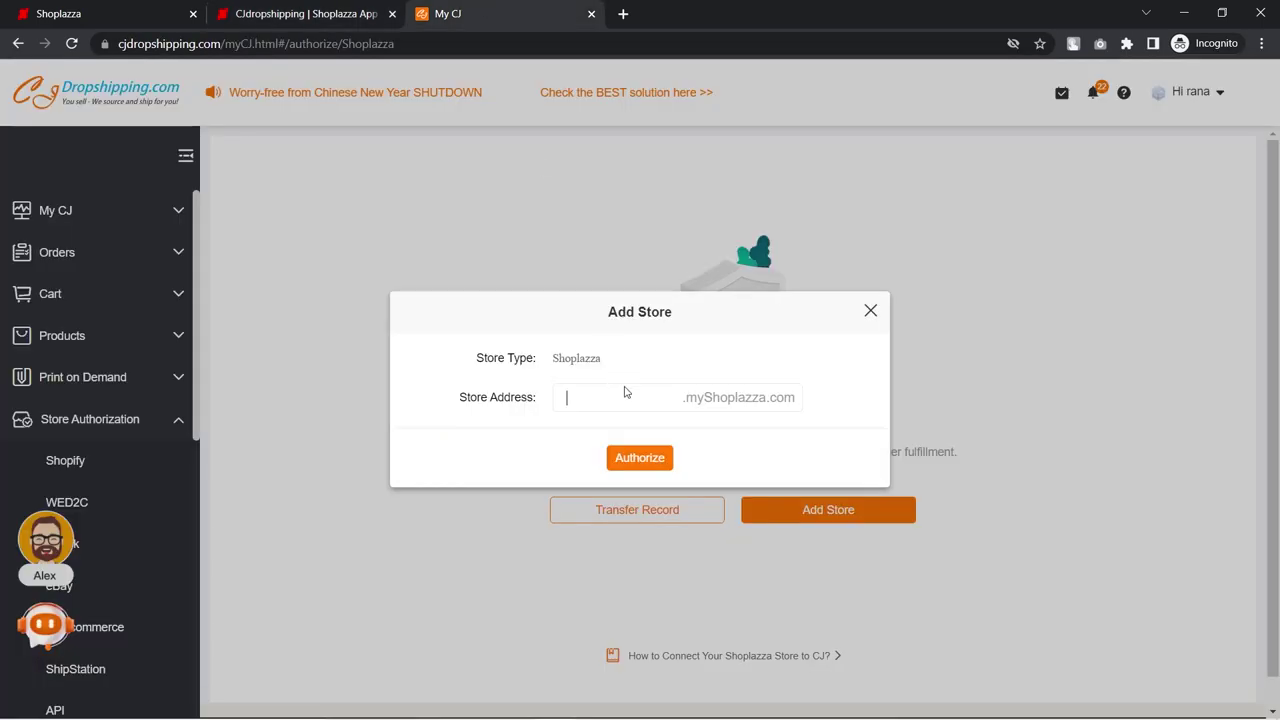
{"action": "key", "text": "ctrl+v"}
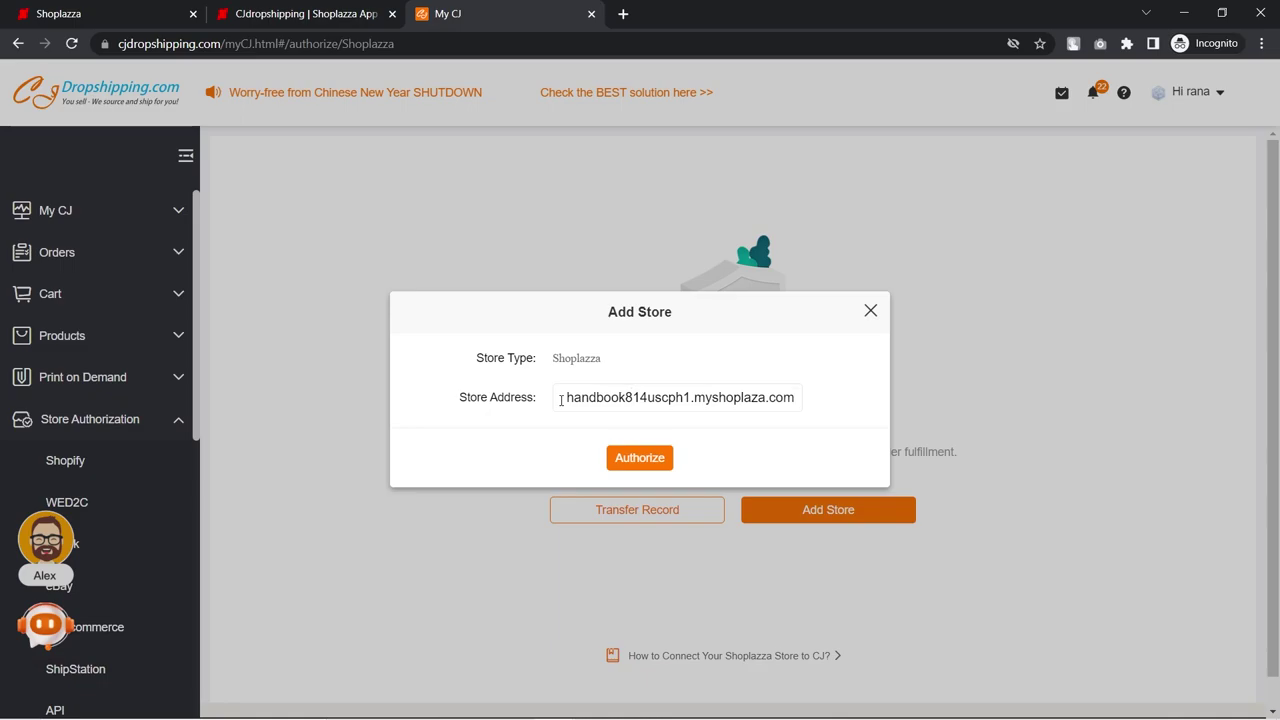
{"action": "left_click", "coordinate": [648, 460]}
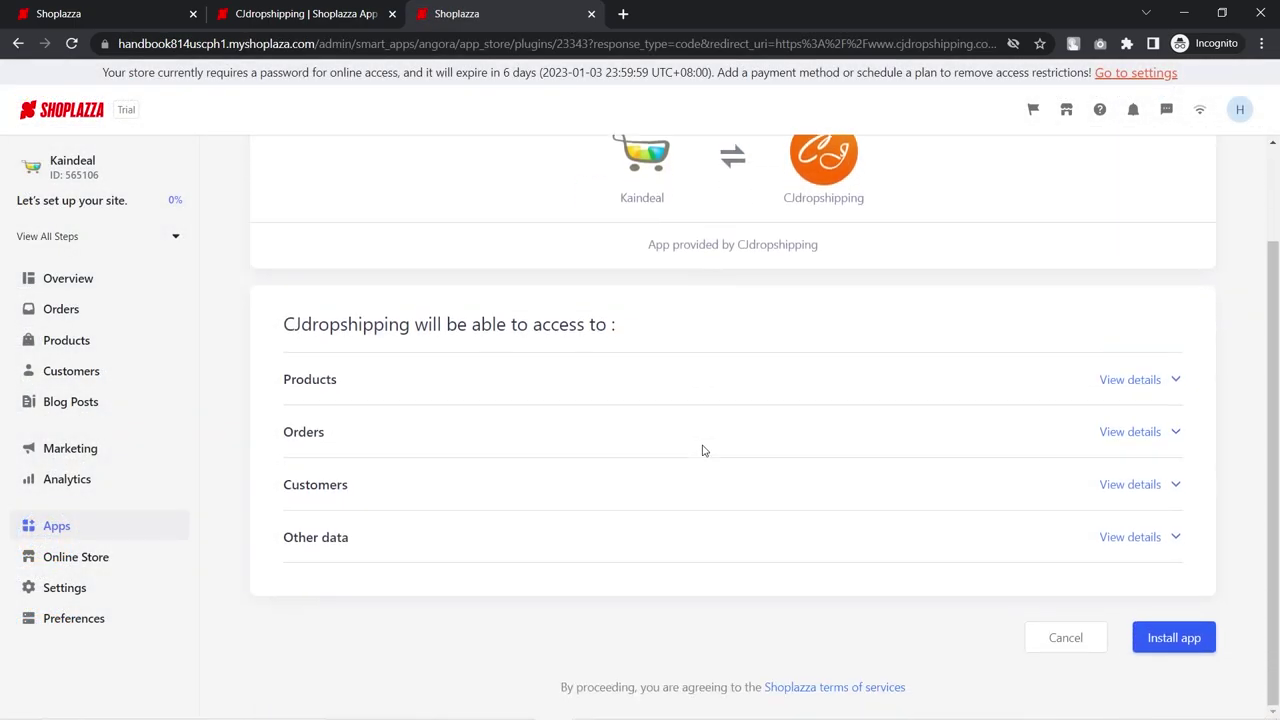
Install CJdropshipping on the store, close its listing tab and return to the Shoplazza Apps page.
{"action": "left_click", "coordinate": [1175, 648]}
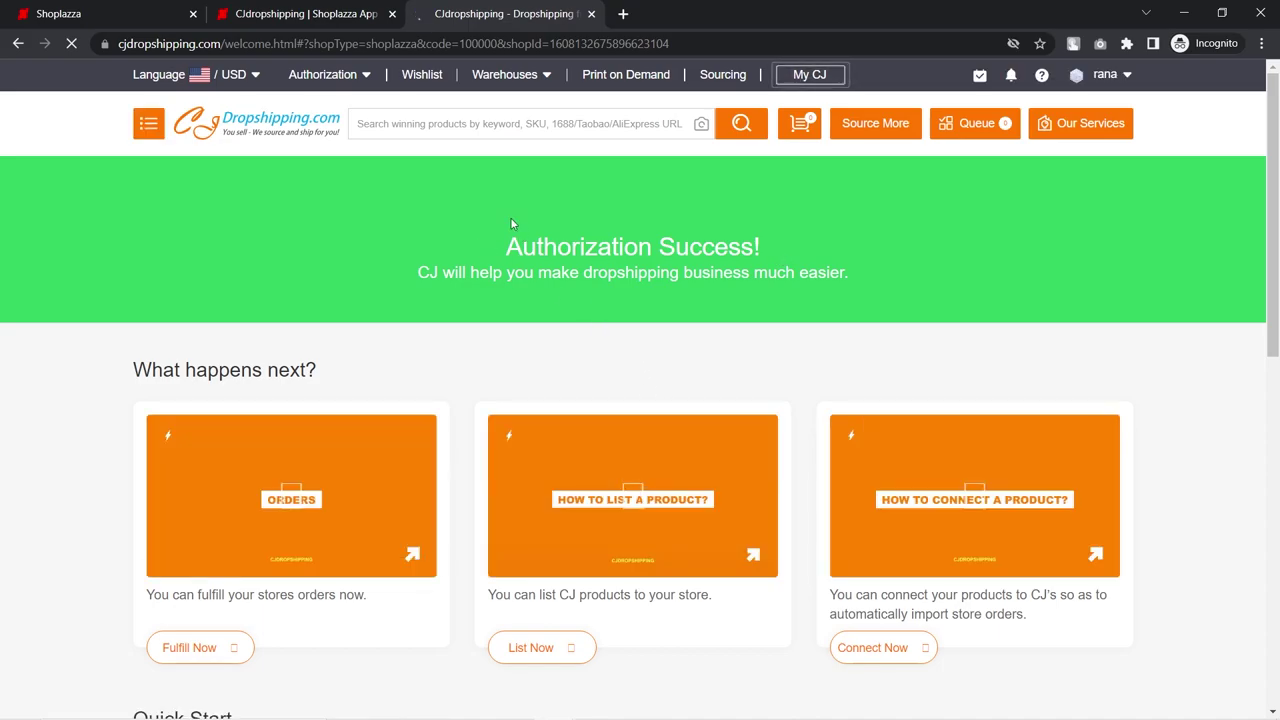
{"action": "left_click", "coordinate": [383, 14]}
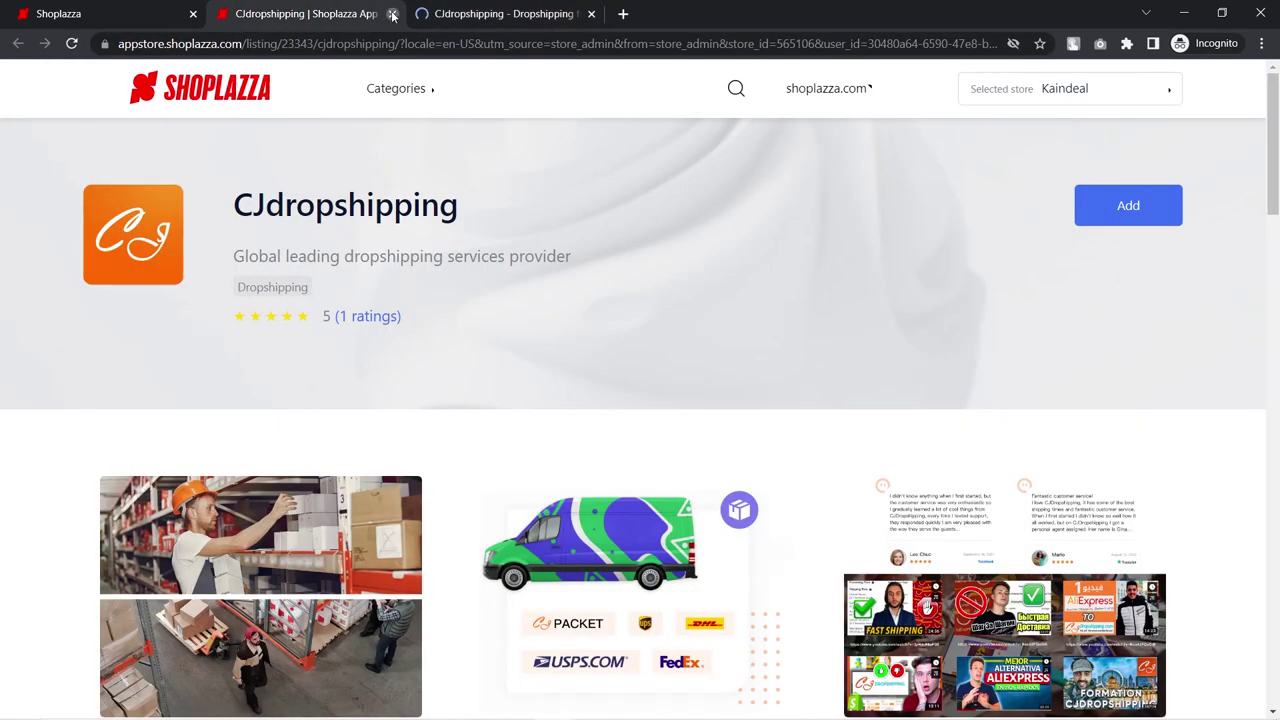
{"action": "left_click", "coordinate": [392, 14]}
{"action": "left_click", "coordinate": [75, 10]}
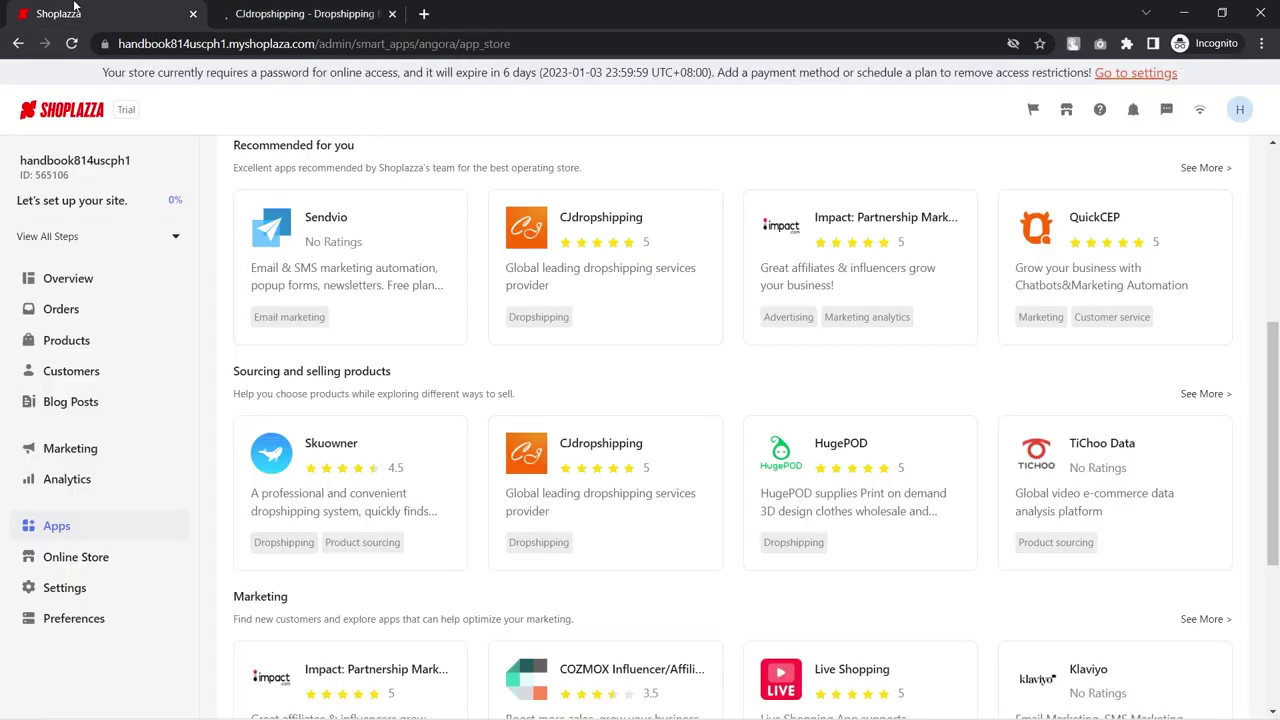
{"action": "scroll", "coordinate": [571, 414], "scroll_direction": "up", "scroll_amount": 5}
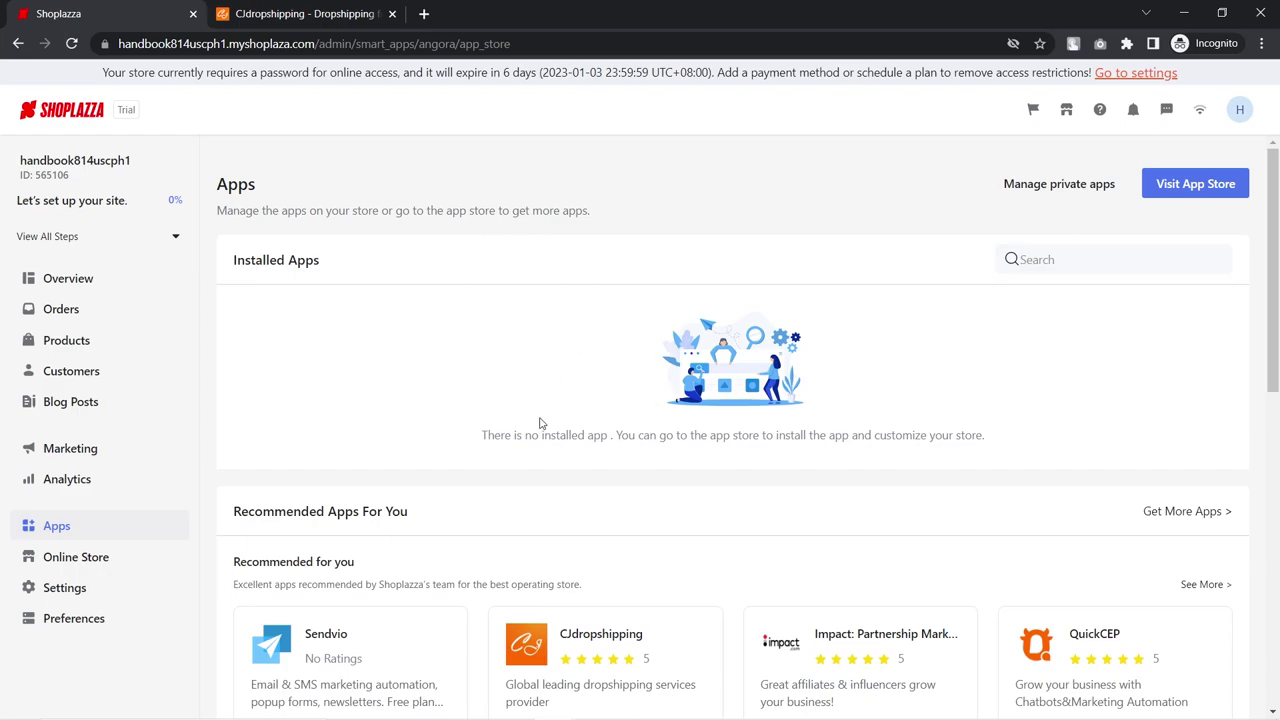
Reload Apps to confirm CJdropshipping installed, check the empty All products list, then return to CJdropshipping.
{"action": "left_click", "coordinate": [71, 45]}
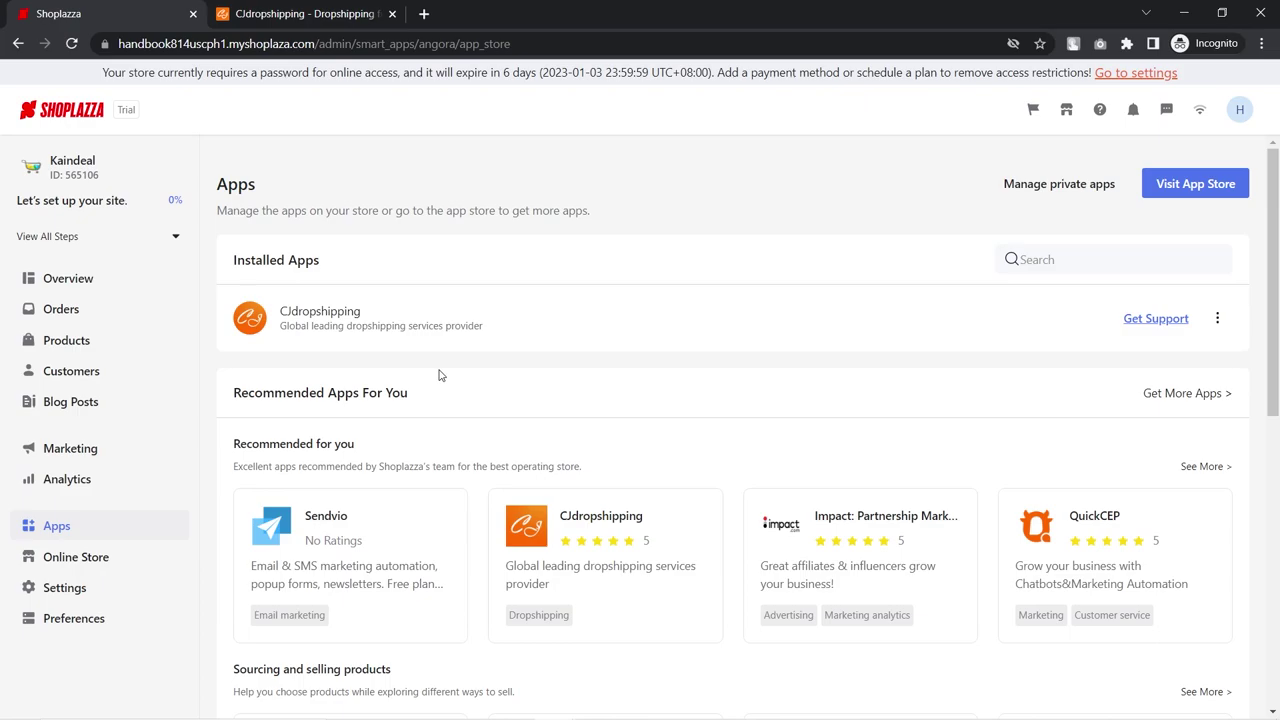
{"action": "left_click", "coordinate": [74, 346]}
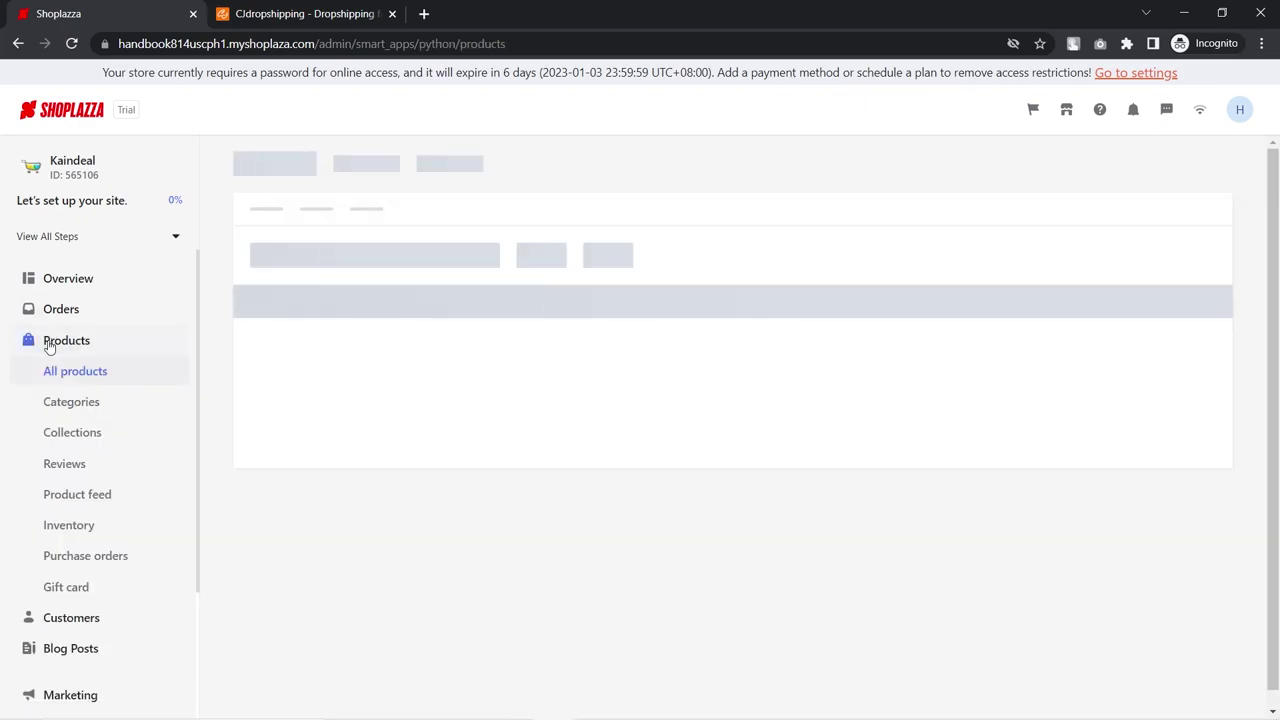
{"action": "left_click", "coordinate": [77, 378]}
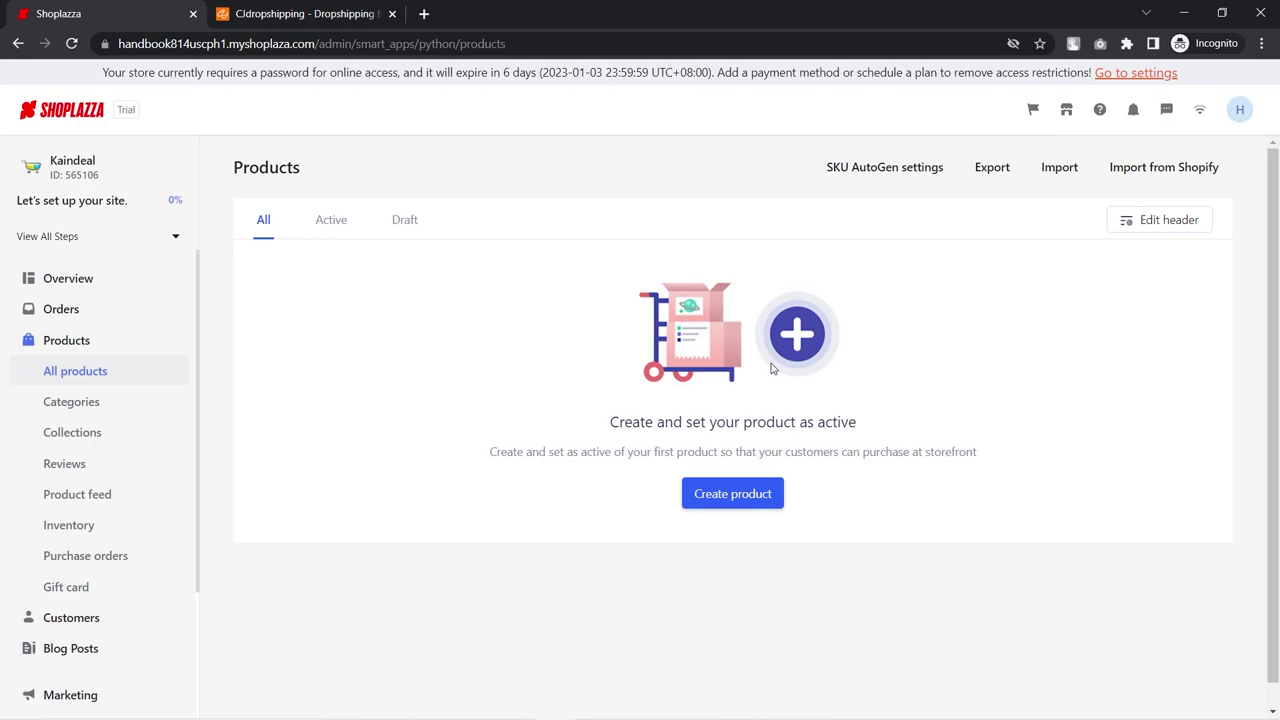
{"action": "left_click", "coordinate": [287, 13]}
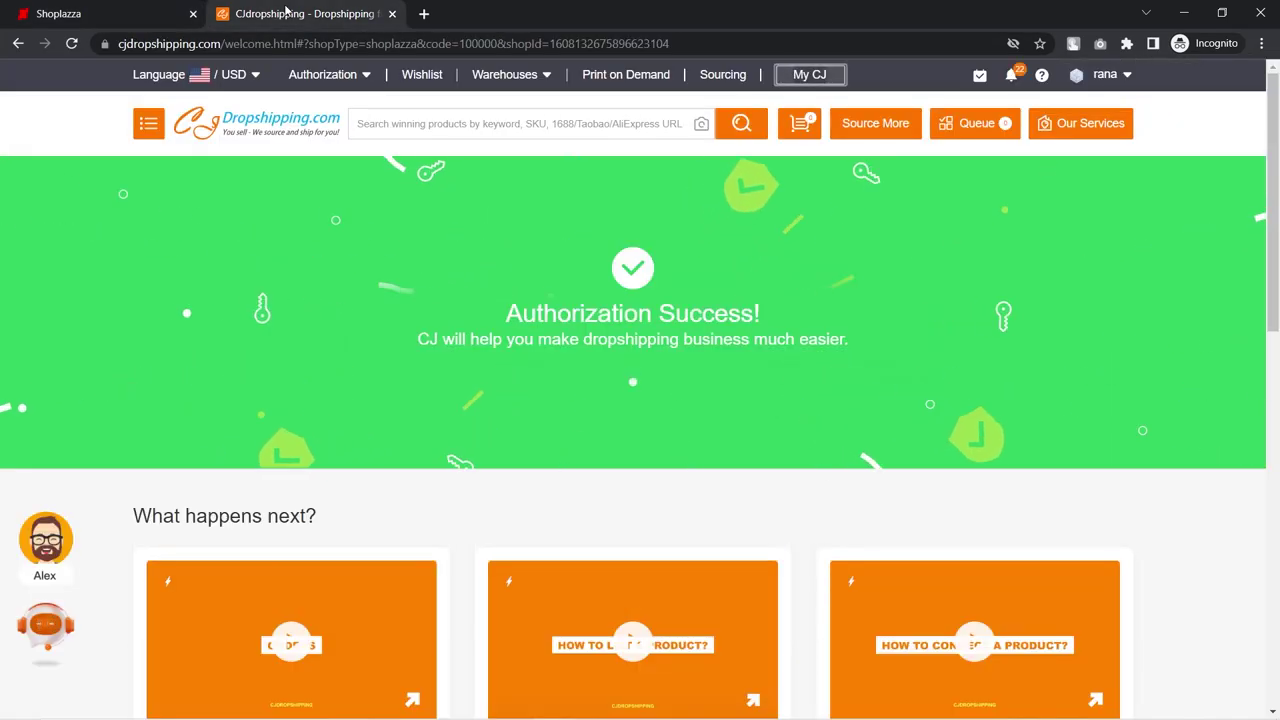
Browse Phones & Accessories > iPhone X Cases and scroll down to the Christmas phone case.
{"action": "left_click", "coordinate": [148, 123]}
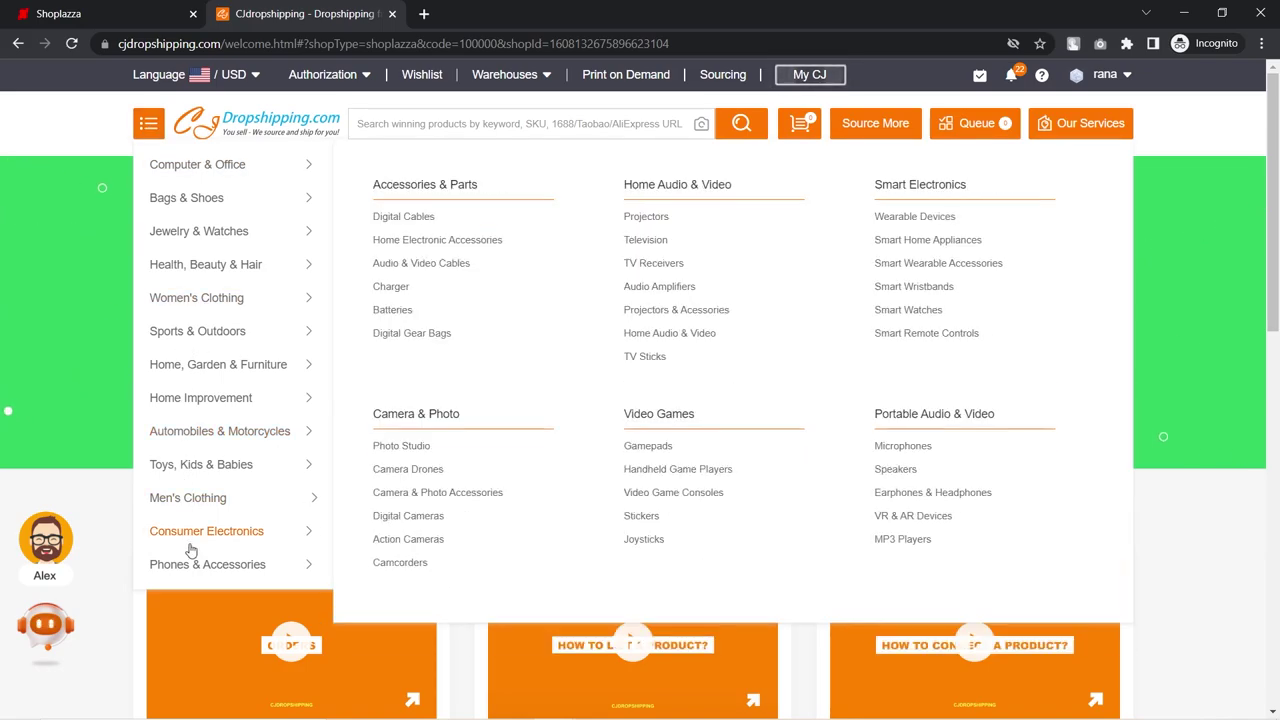
{"action": "mouse_move", "coordinate": [203, 565]}
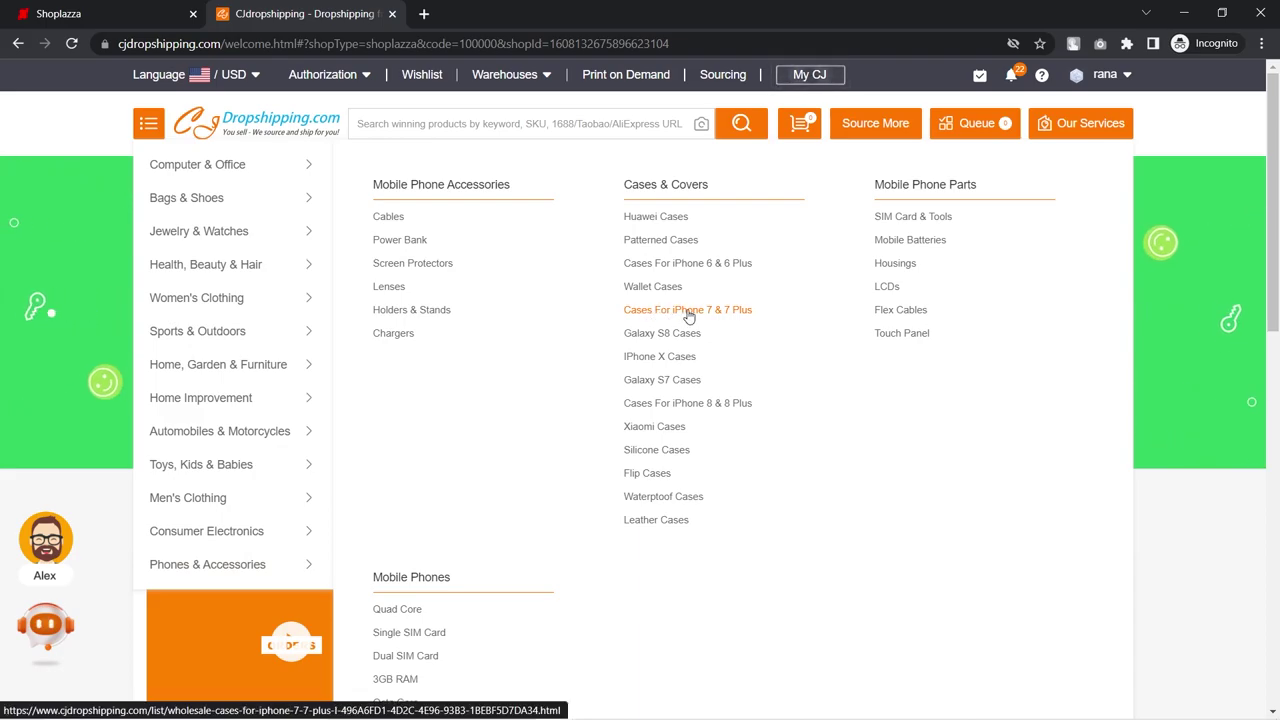
{"action": "left_click", "coordinate": [630, 358]}
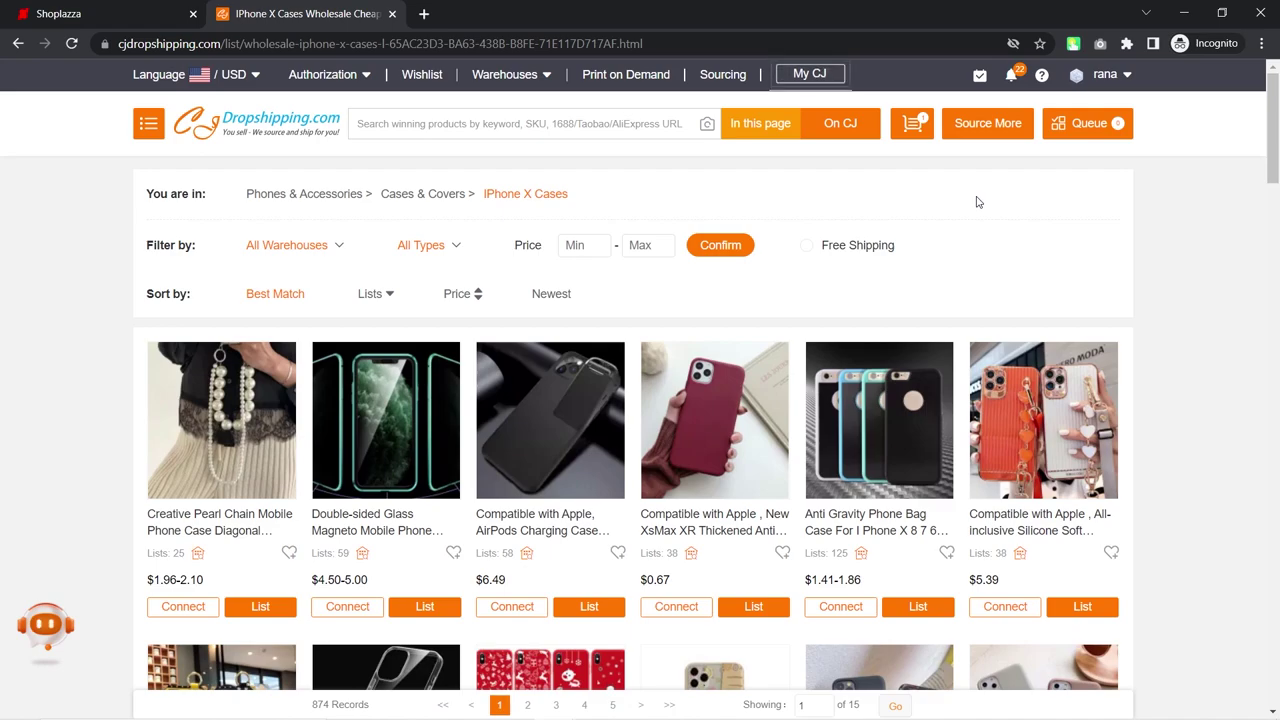
{"action": "scroll", "coordinate": [975, 205], "scroll_direction": "down", "scroll_amount": 5}
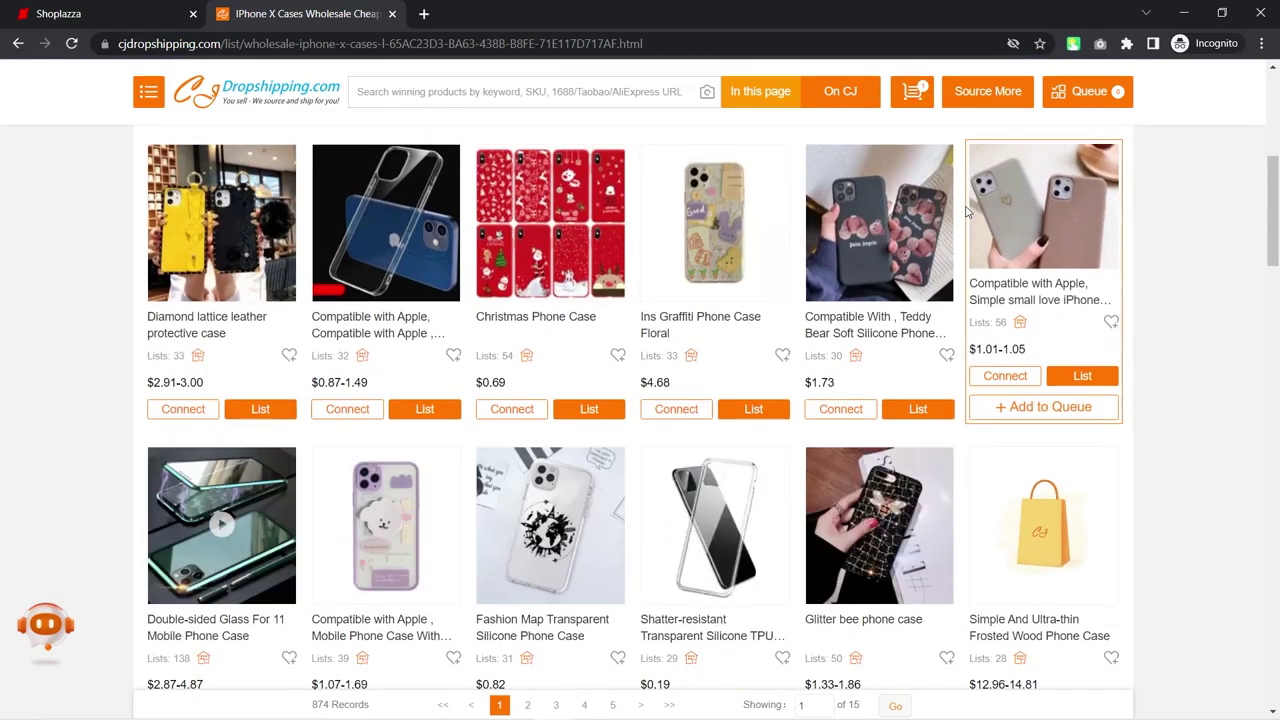
{"action": "scroll", "coordinate": [968, 210], "scroll_direction": "down", "scroll_amount": 5}
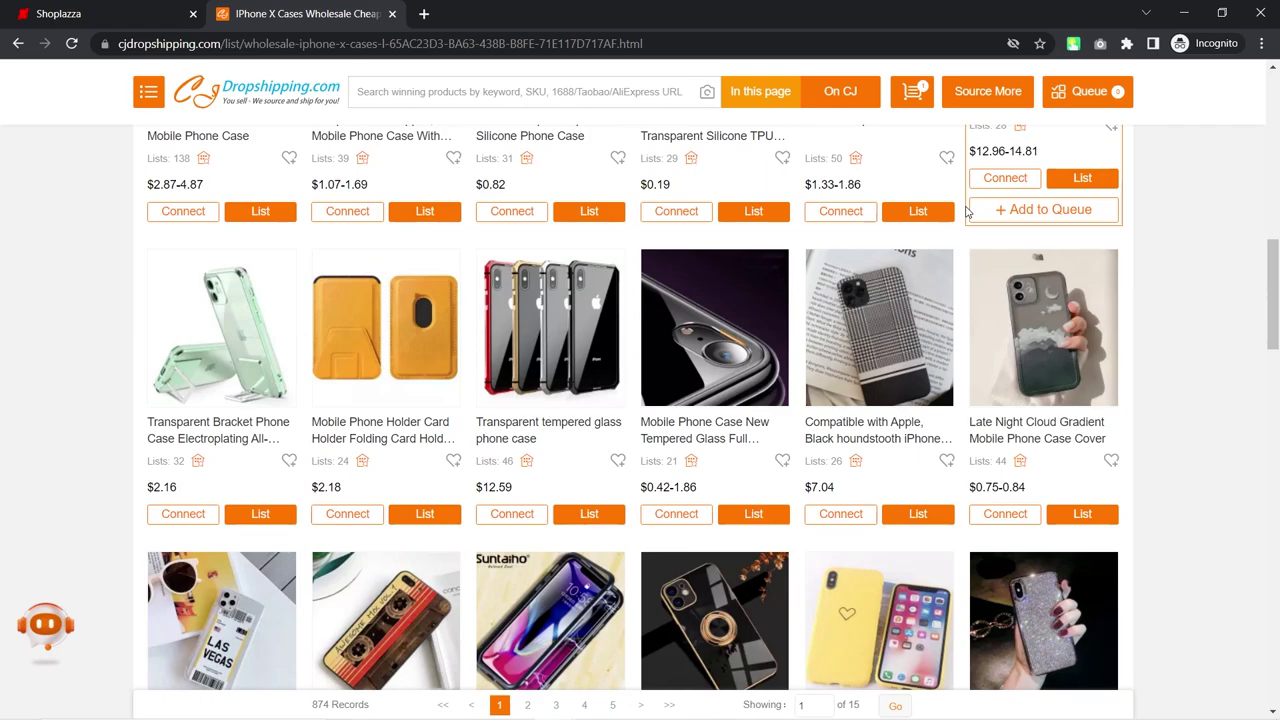
{"action": "scroll", "coordinate": [967, 211], "scroll_direction": "down", "scroll_amount": 7}
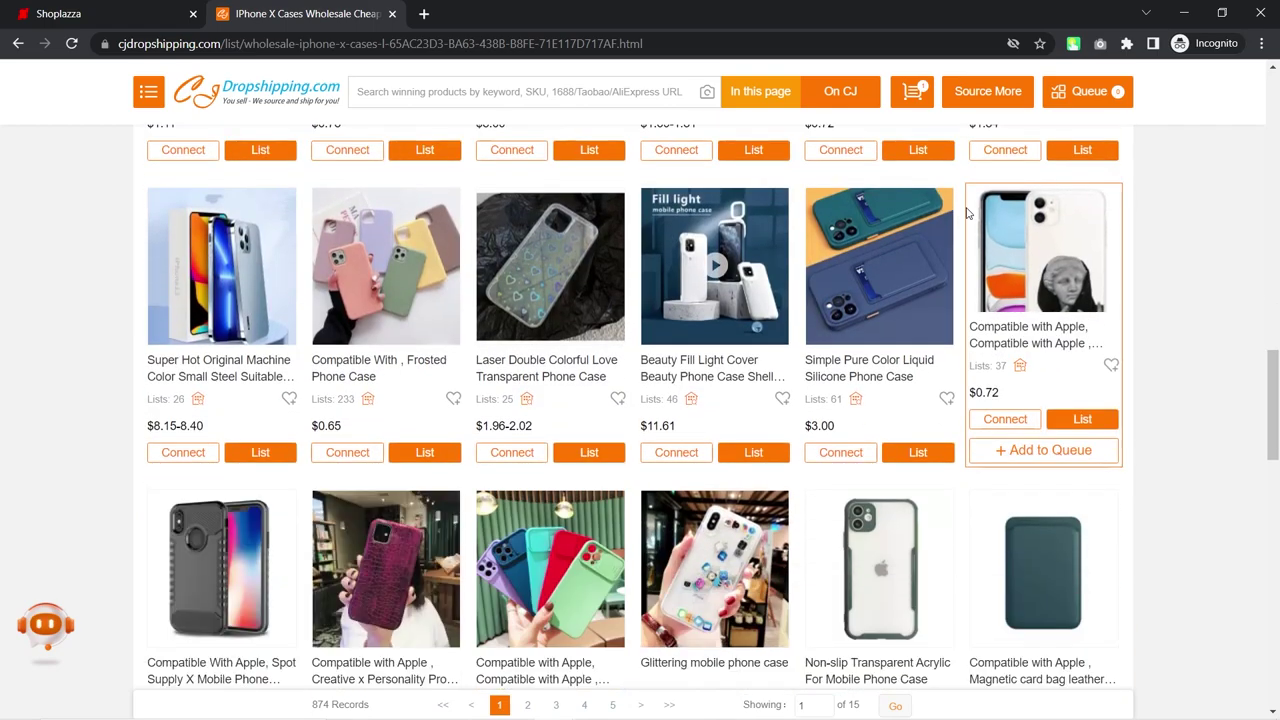
{"action": "scroll", "coordinate": [967, 212], "scroll_direction": "down", "scroll_amount": 10}
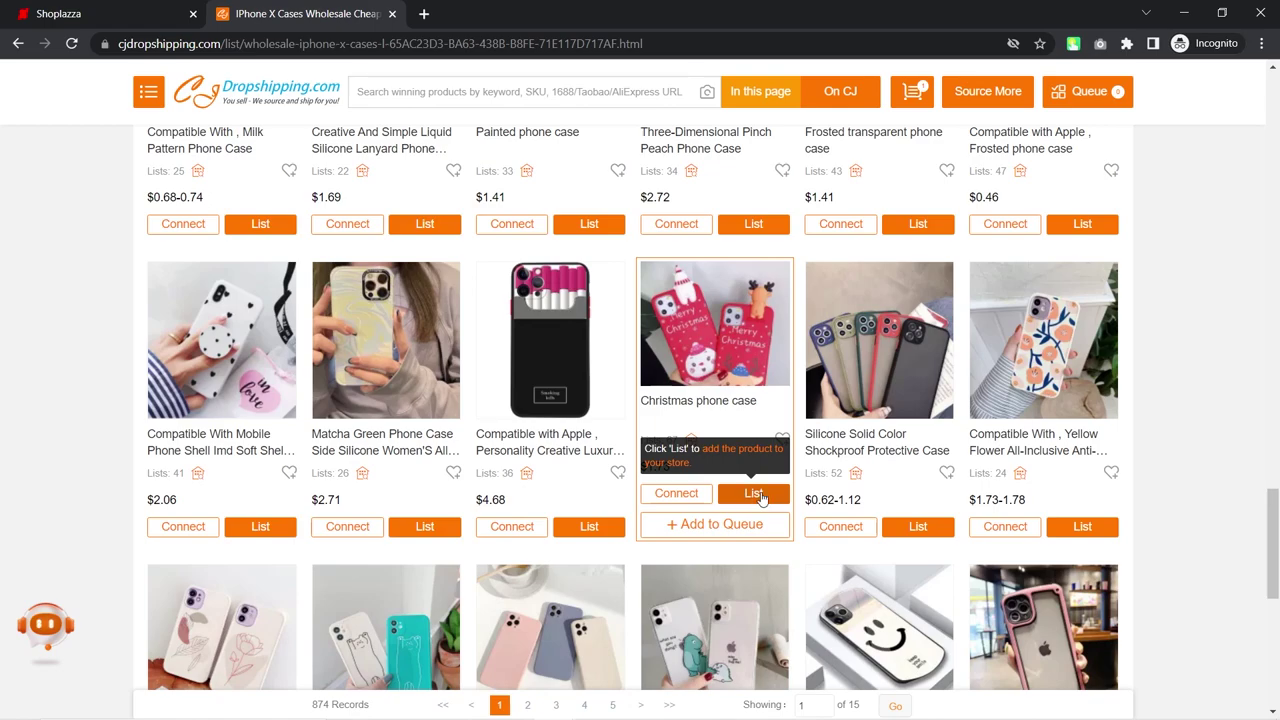
Start listing the Christmas phone case to the Shoplazza store in a new IPhone Case collection.
{"action": "left_click", "coordinate": [755, 494]}
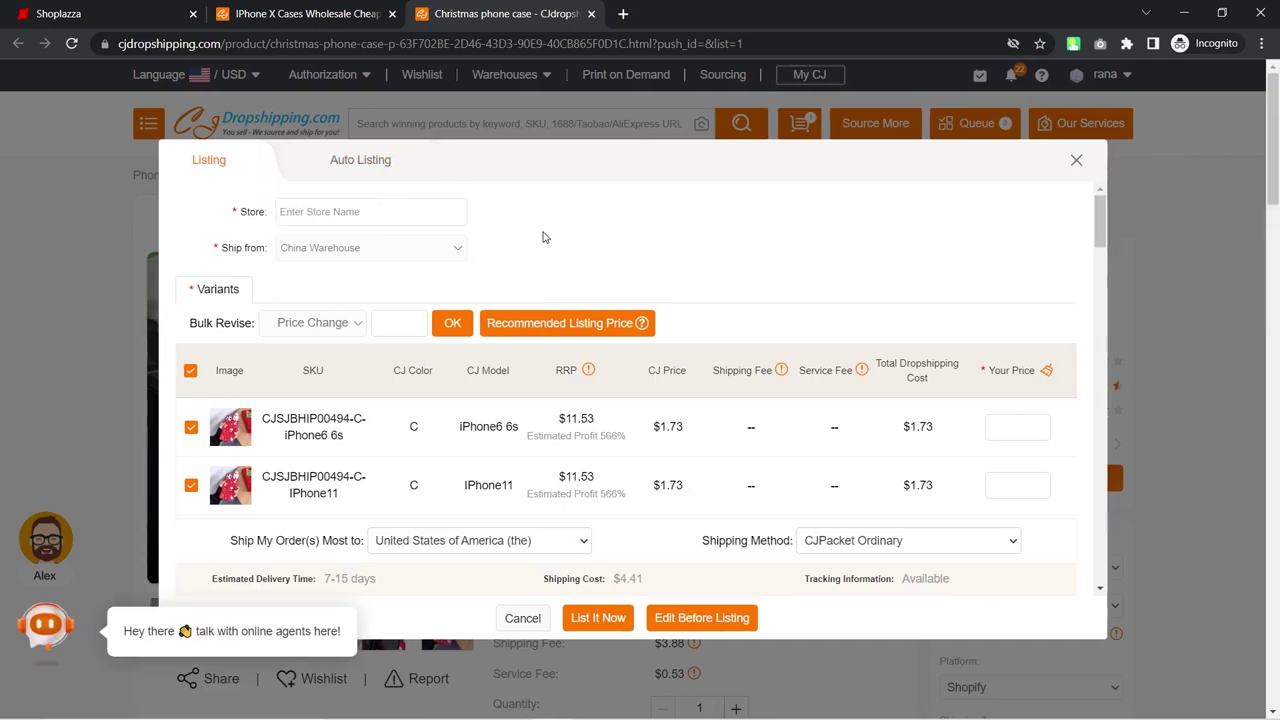
{"action": "left_click", "coordinate": [370, 212]}
{"action": "left_click", "coordinate": [414, 268]}
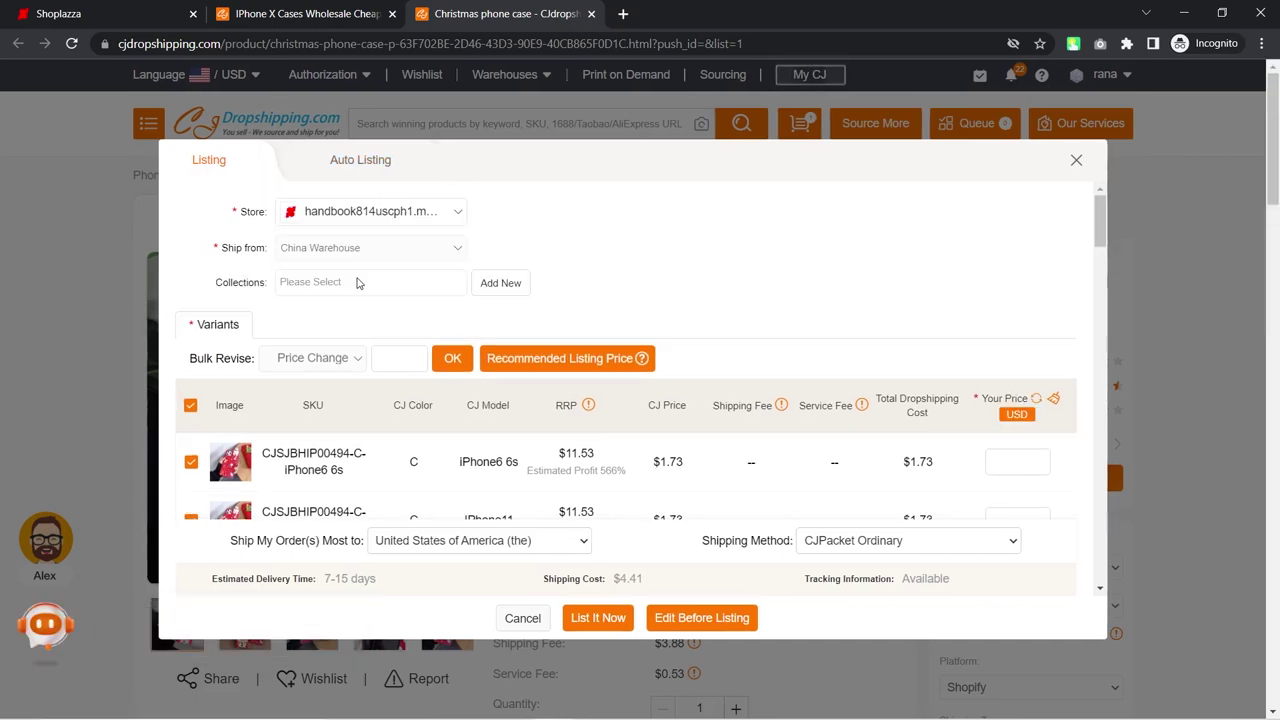
{"action": "left_click", "coordinate": [352, 283]}
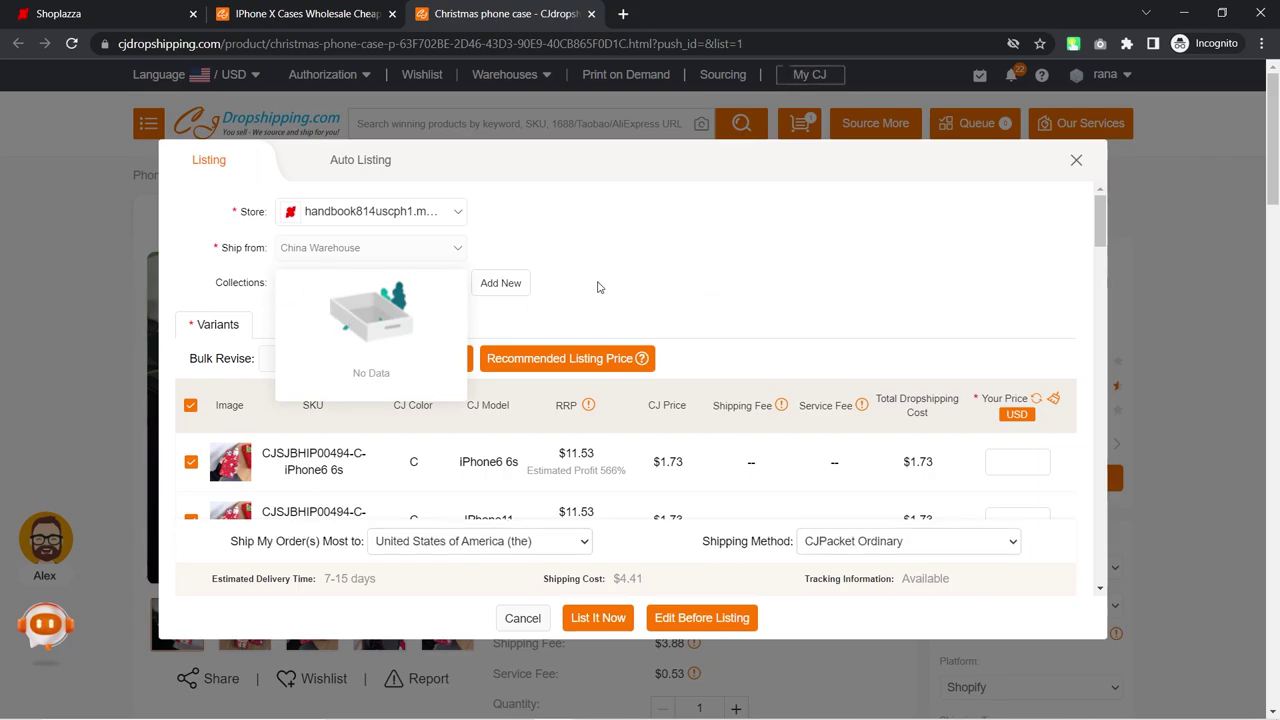
{"action": "left_click", "coordinate": [478, 320]}
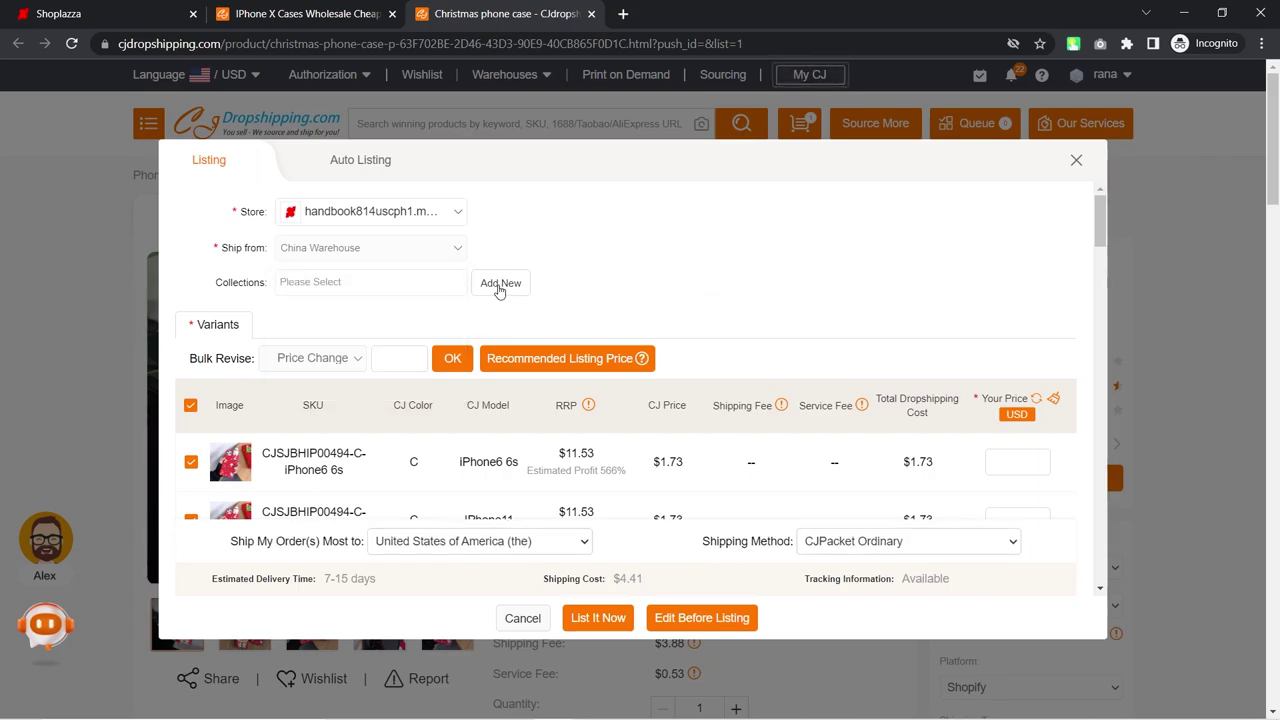
{"action": "left_click", "coordinate": [500, 288]}
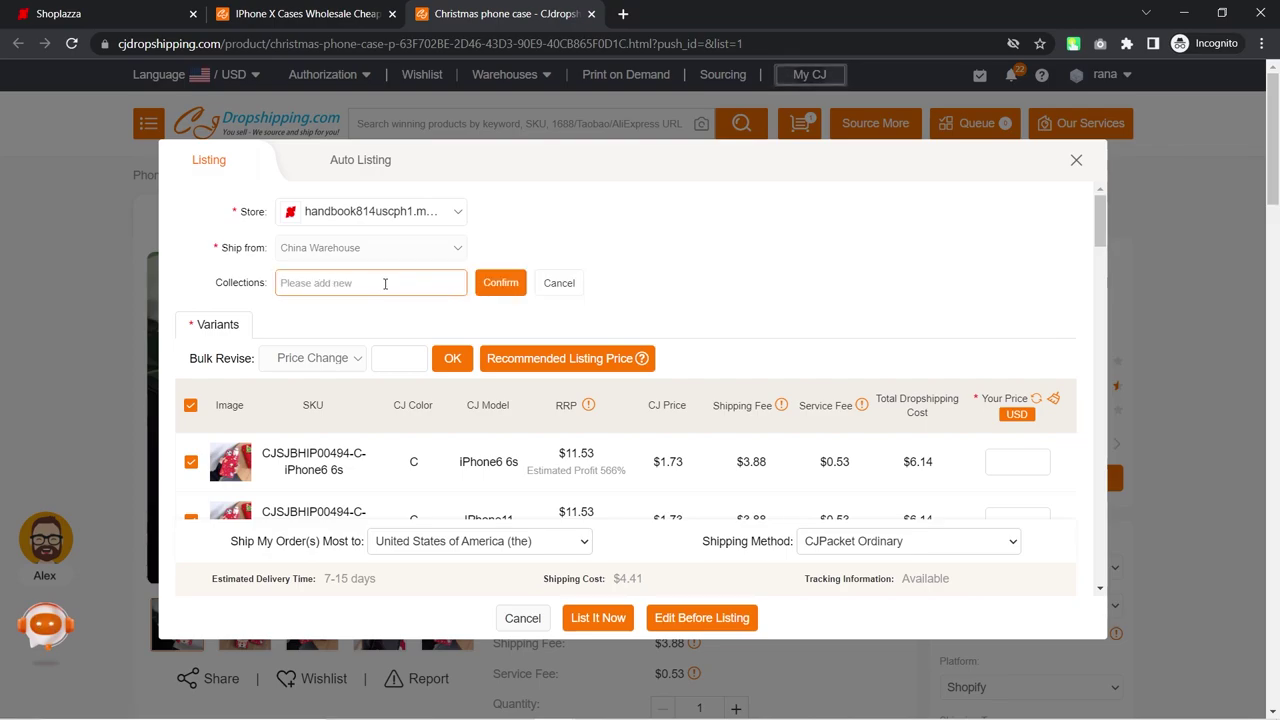
{"action": "type", "text": "IPhone Case"}
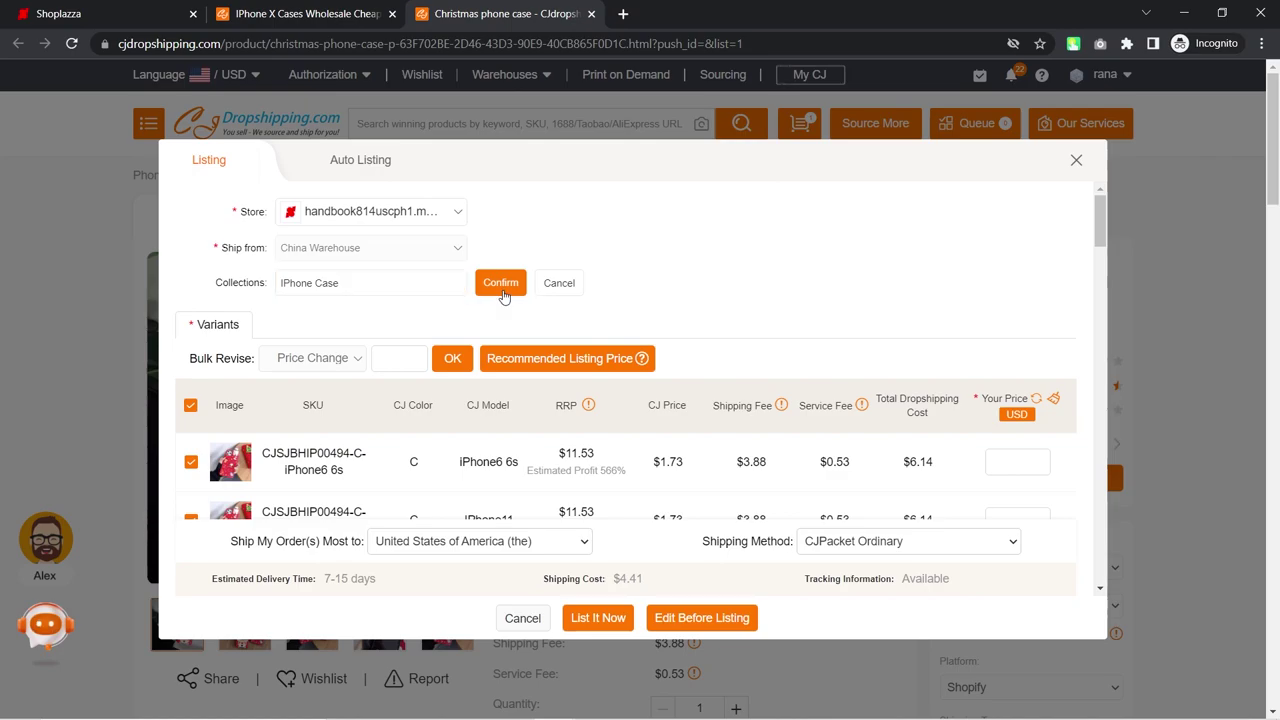
{"action": "left_click", "coordinate": [500, 283]}
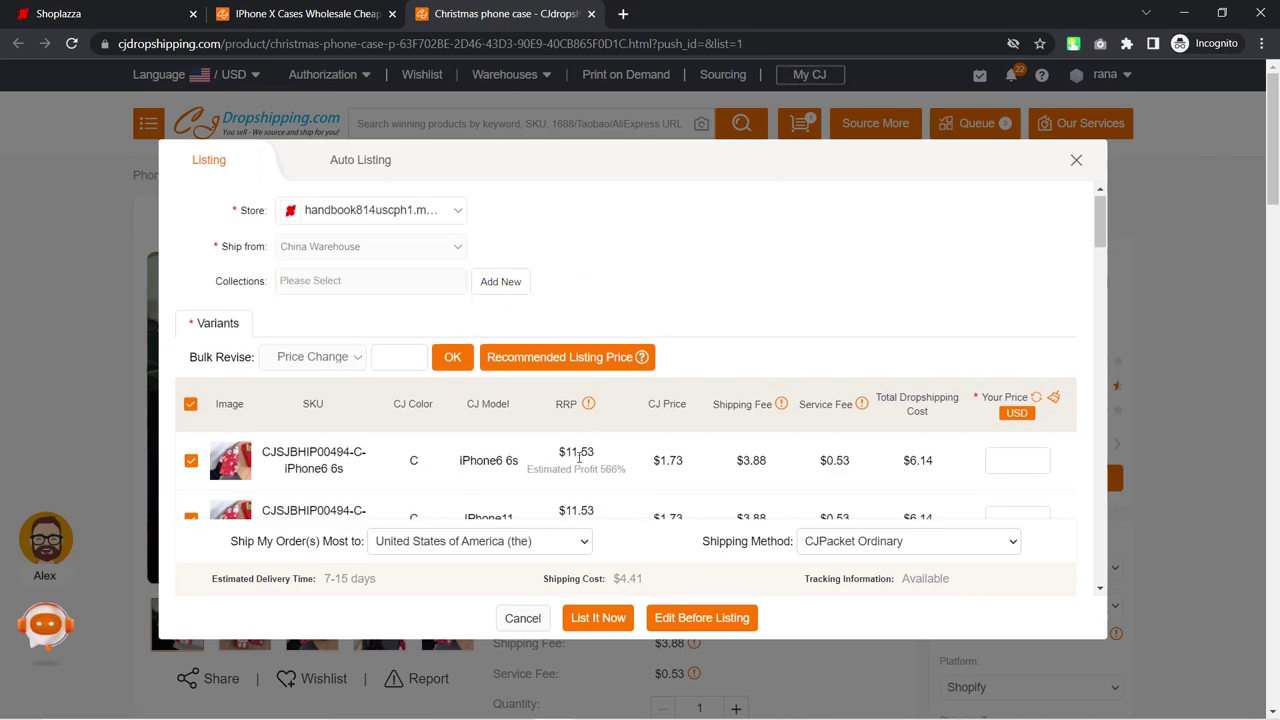
Apply the recommended 15.94 USD price to every variant and list the case now.
{"action": "scroll", "coordinate": [594, 429], "scroll_direction": "down", "scroll_amount": 6}
{"action": "scroll", "coordinate": [470, 417], "scroll_direction": "up", "scroll_amount": 6}
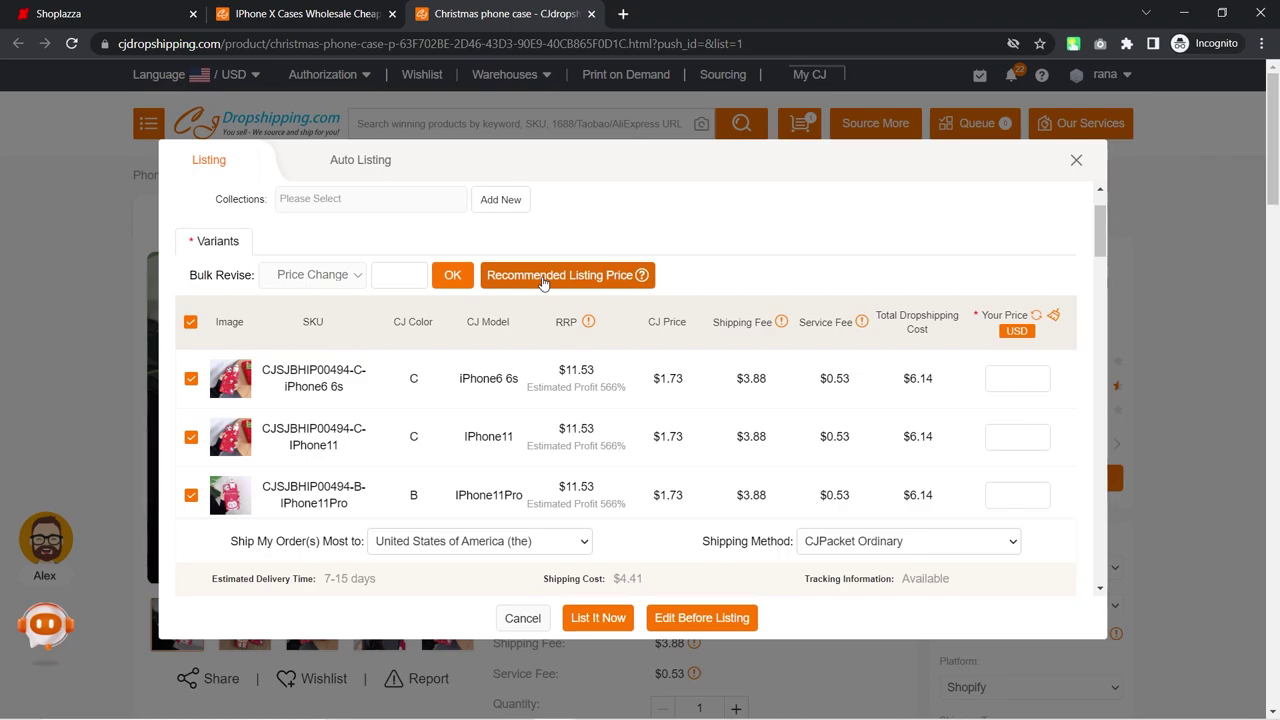
{"action": "left_click", "coordinate": [597, 283]}
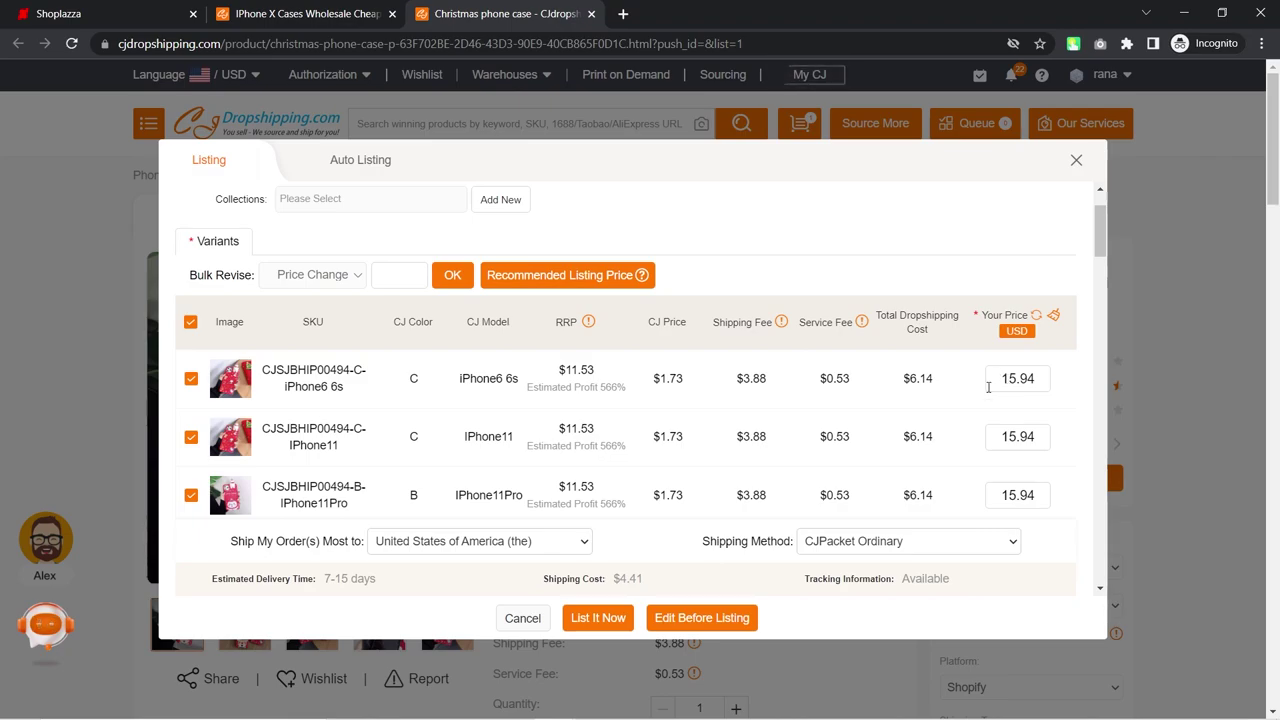
{"action": "scroll", "coordinate": [988, 387], "scroll_direction": "up", "scroll_amount": 1}
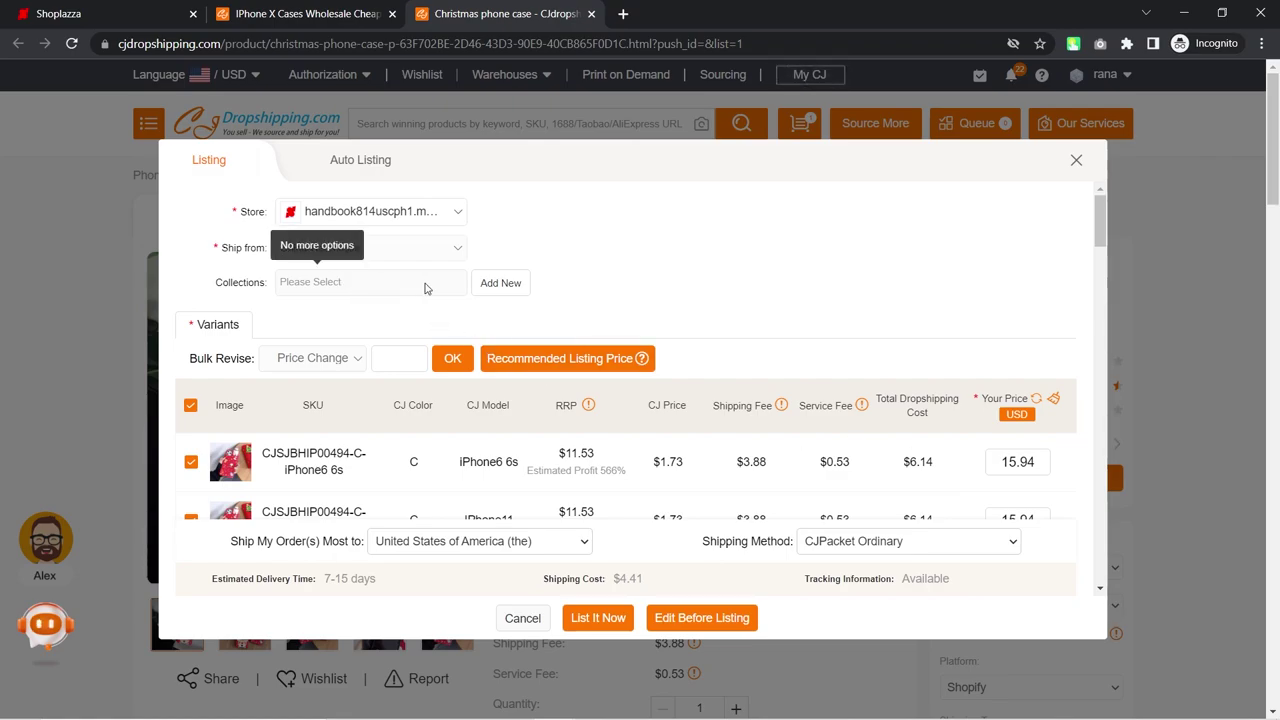
{"action": "left_click", "coordinate": [609, 630]}
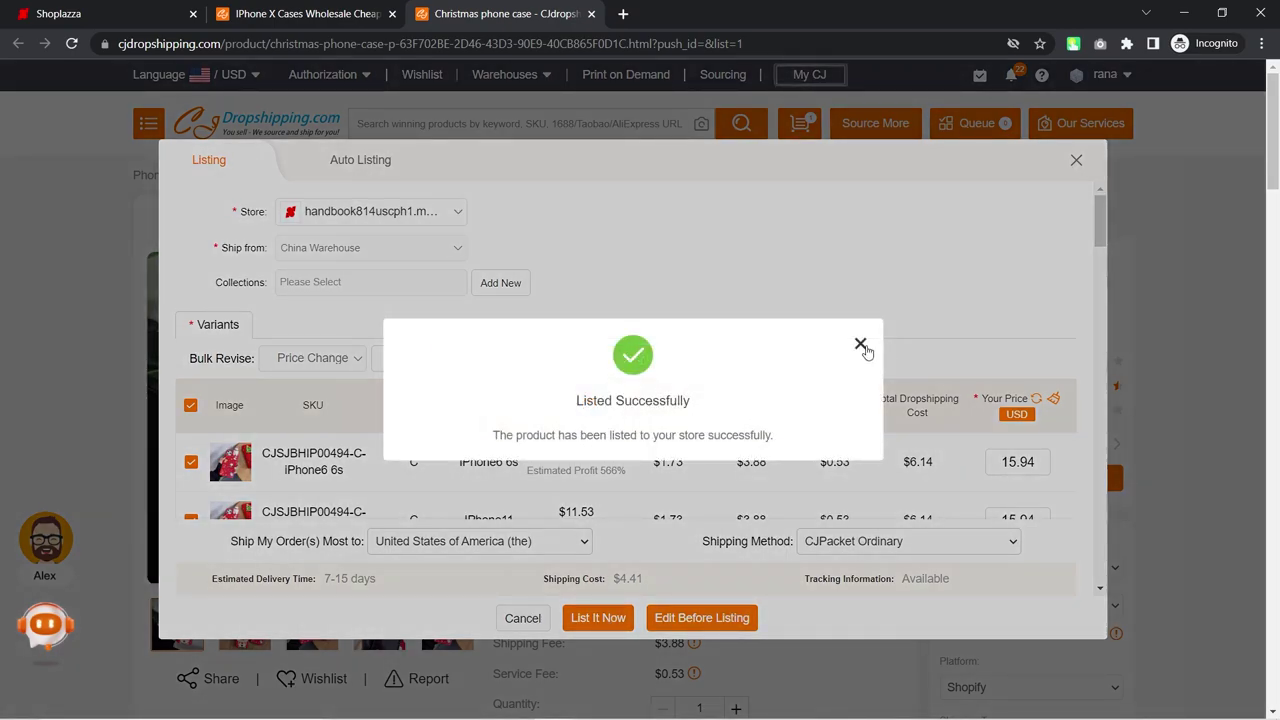
{"action": "left_click", "coordinate": [861, 345]}
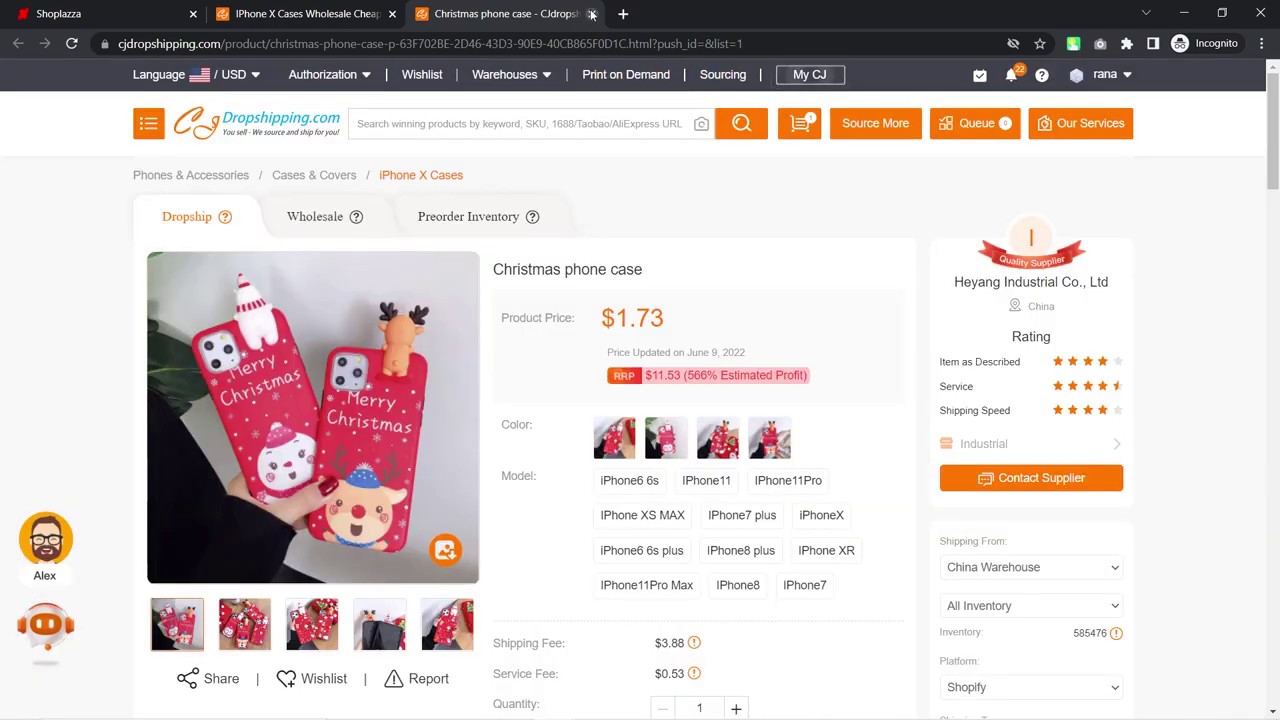
Add the Love Simple Glass Shell and Line Cat cases to the listing queue.
{"action": "left_click", "coordinate": [591, 14]}
{"action": "scroll", "coordinate": [652, 385], "scroll_direction": "down", "scroll_amount": 3}
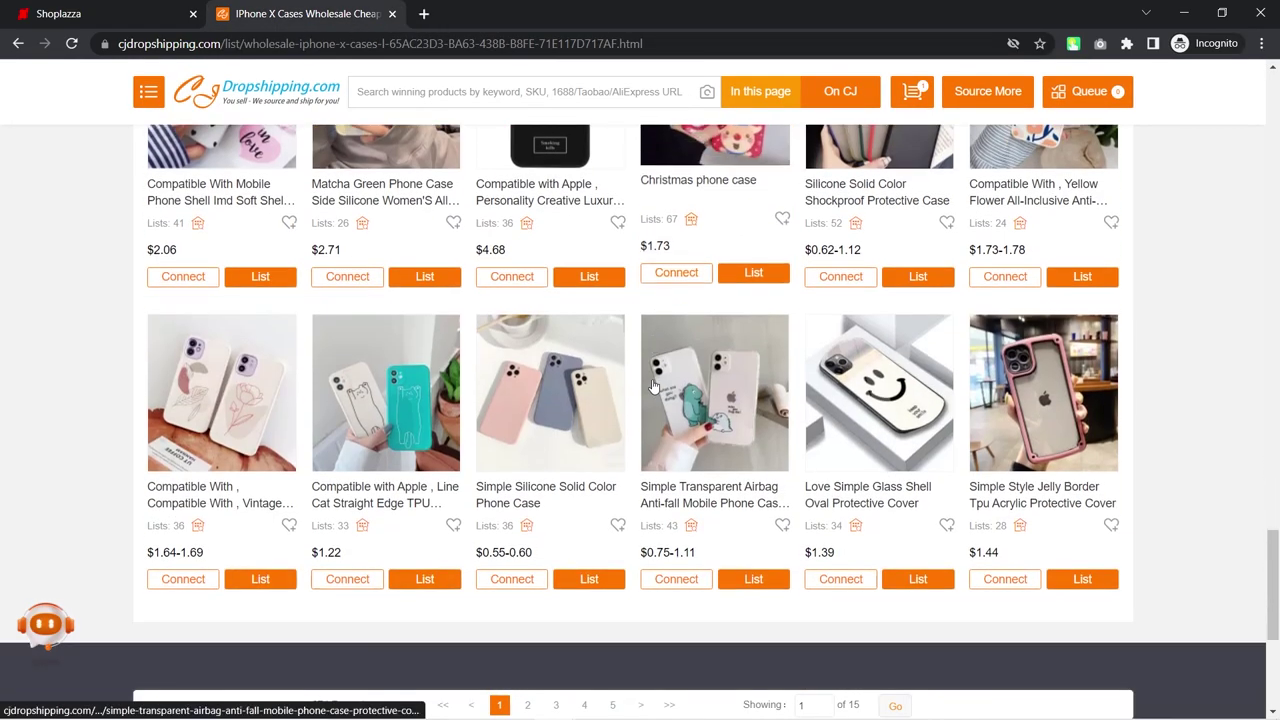
{"action": "mouse_move", "coordinate": [883, 391]}
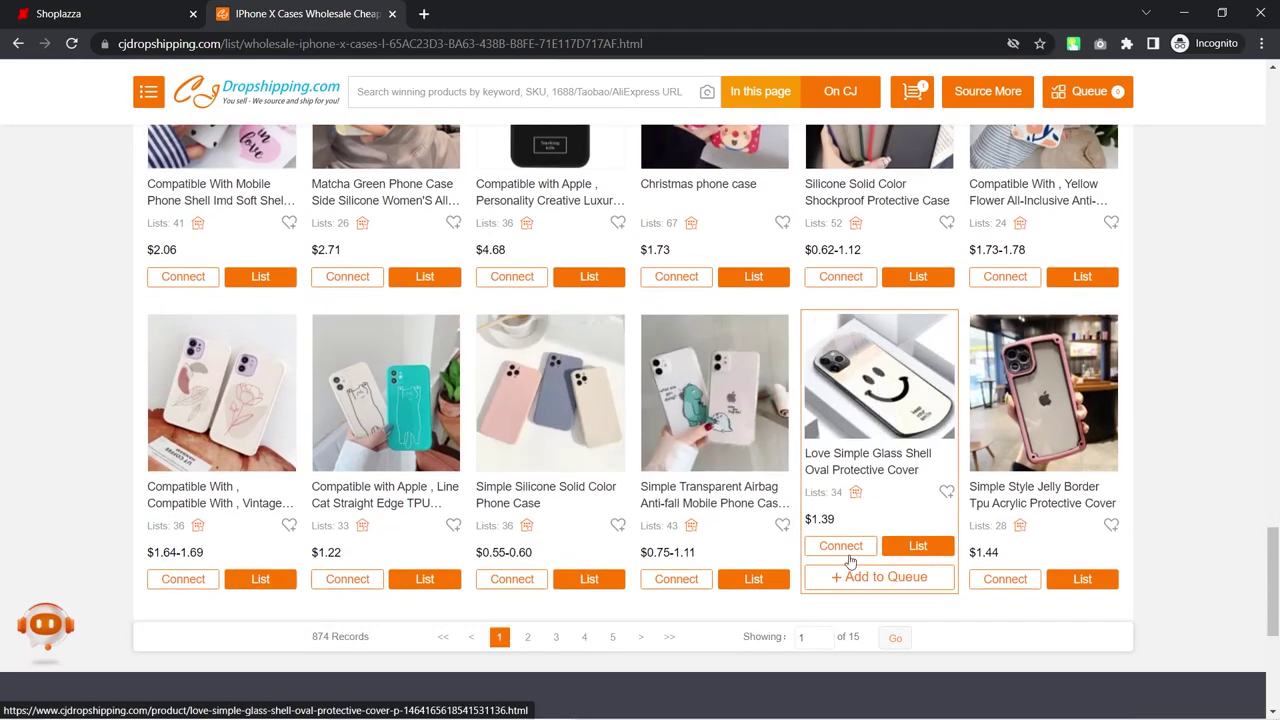
{"action": "left_click", "coordinate": [867, 580]}
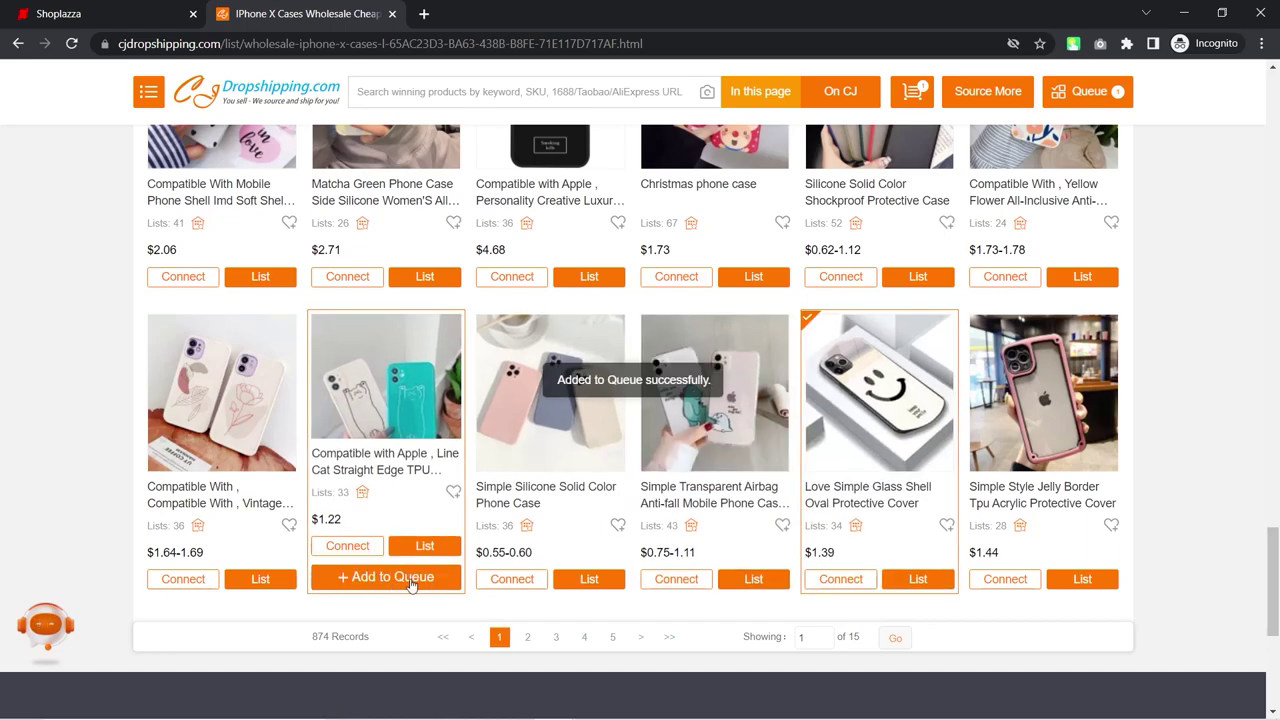
{"action": "left_click", "coordinate": [385, 578]}
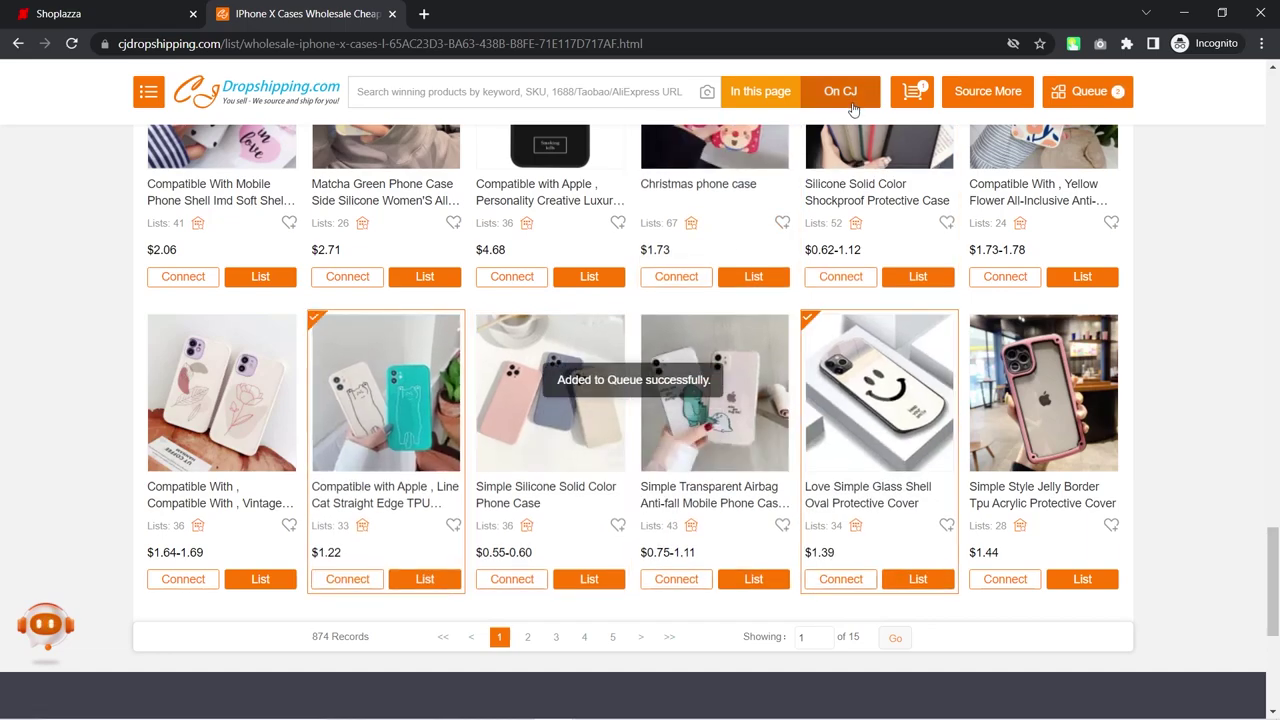
Open the listing queue with both cases and toggle the select-all checkbox.
{"action": "left_click", "coordinate": [1090, 96]}
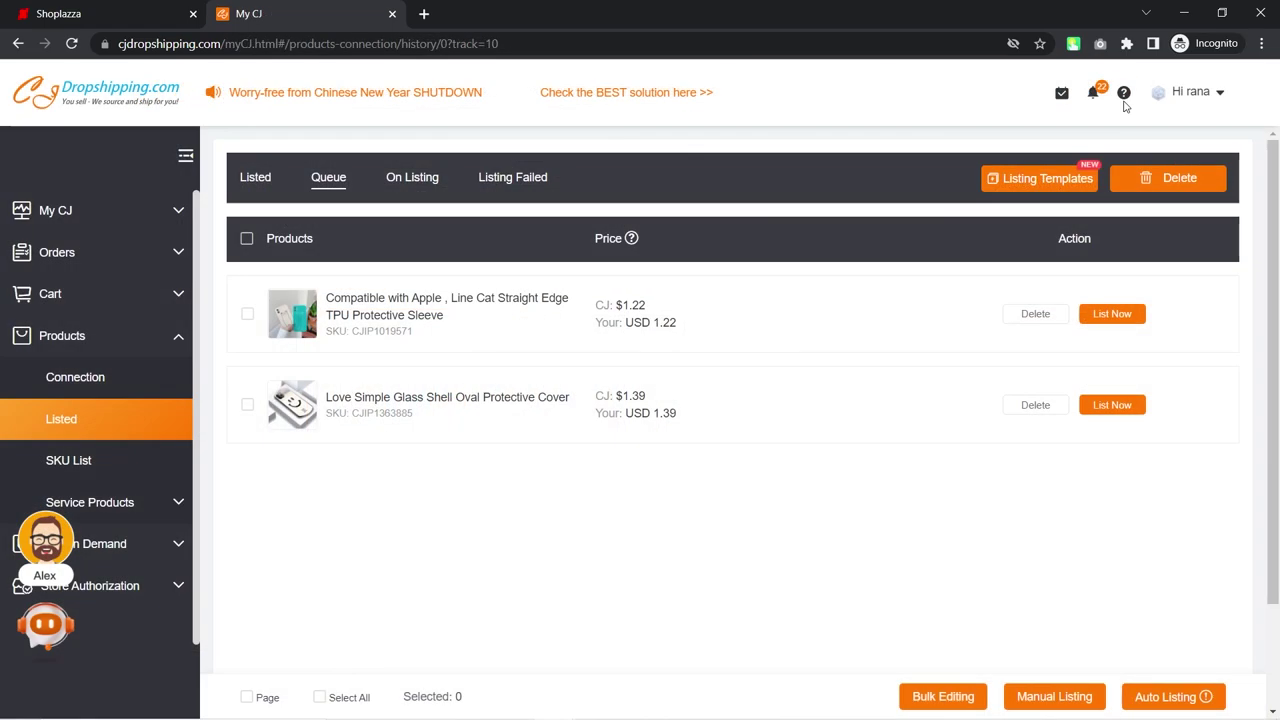
{"action": "left_click", "coordinate": [246, 239]}
{"action": "left_click", "coordinate": [245, 240]}
{"action": "left_click", "coordinate": [246, 241]}
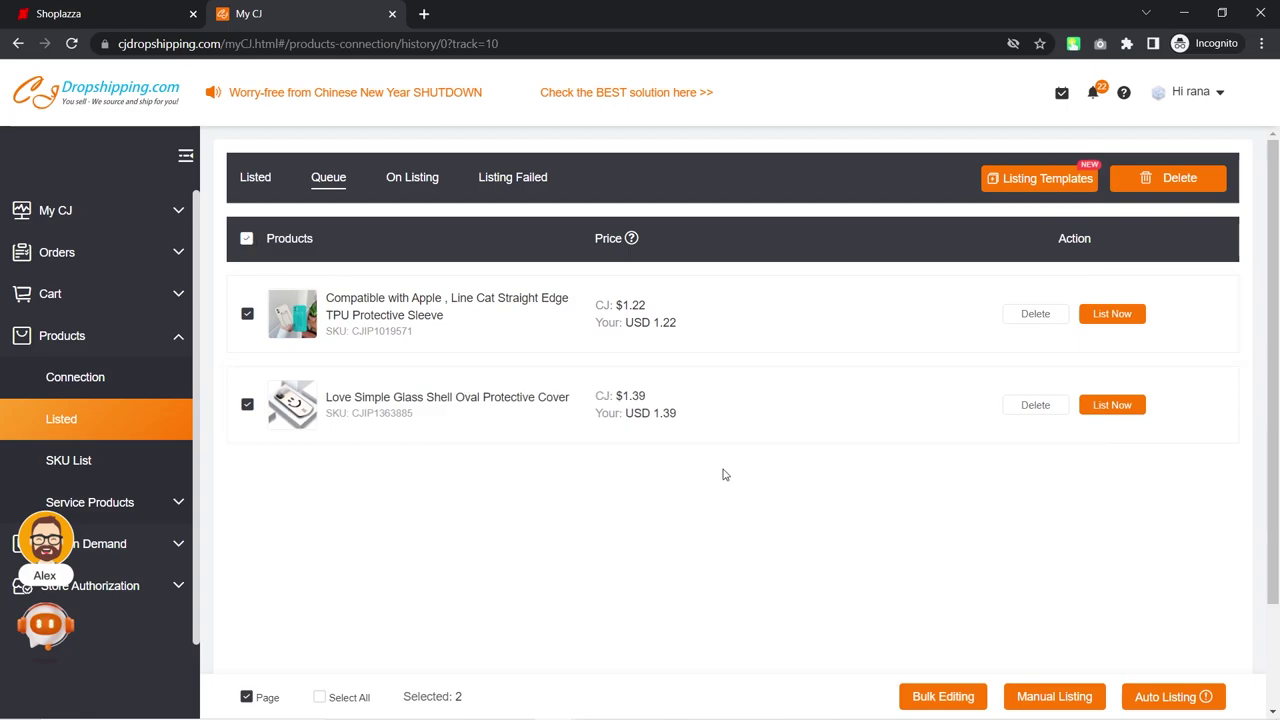
{"action": "left_click", "coordinate": [248, 239]}
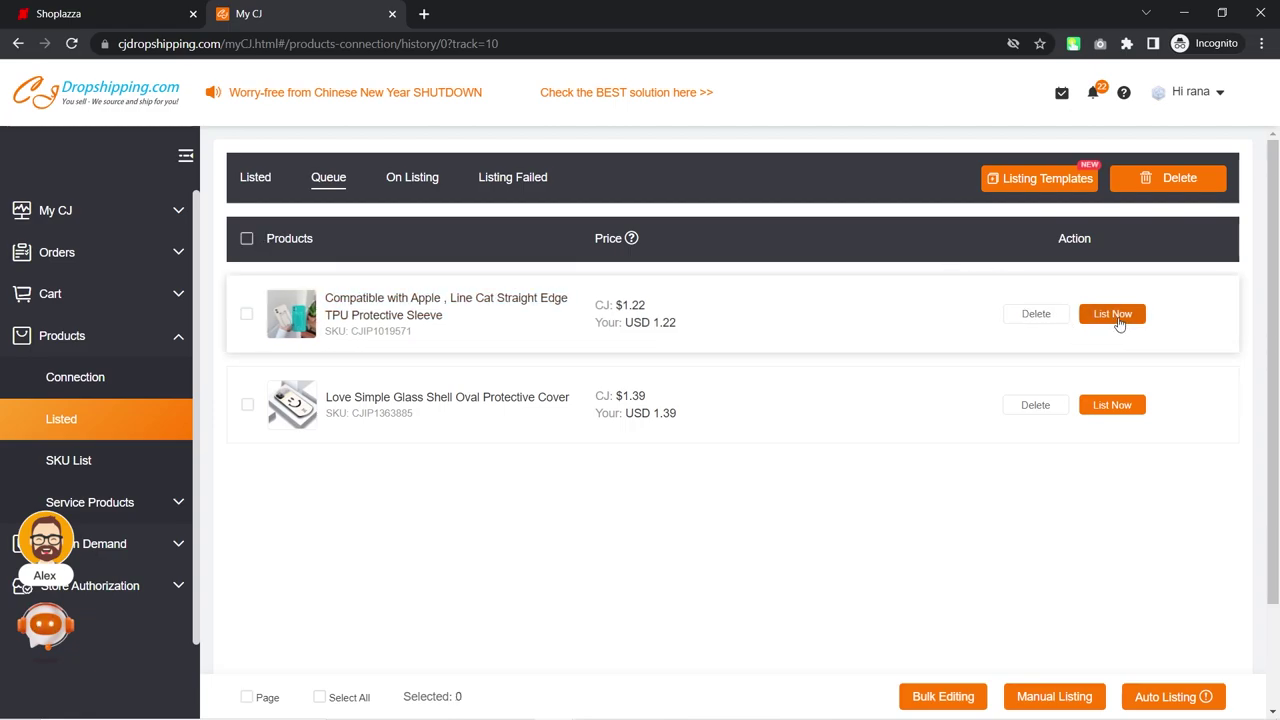
List the Line Cat TPU sleeve to the IPhone case collection at the recommended 12.11 USD.
{"action": "left_click", "coordinate": [1112, 314]}
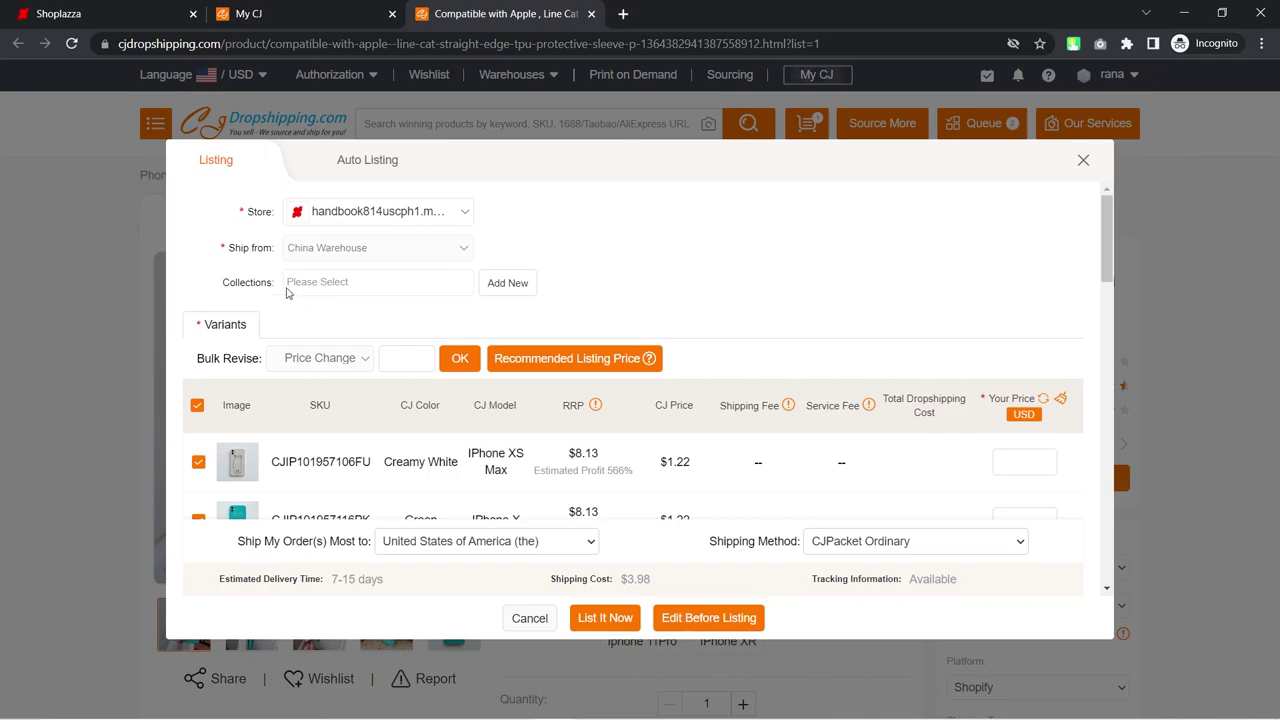
{"action": "left_click", "coordinate": [337, 285]}
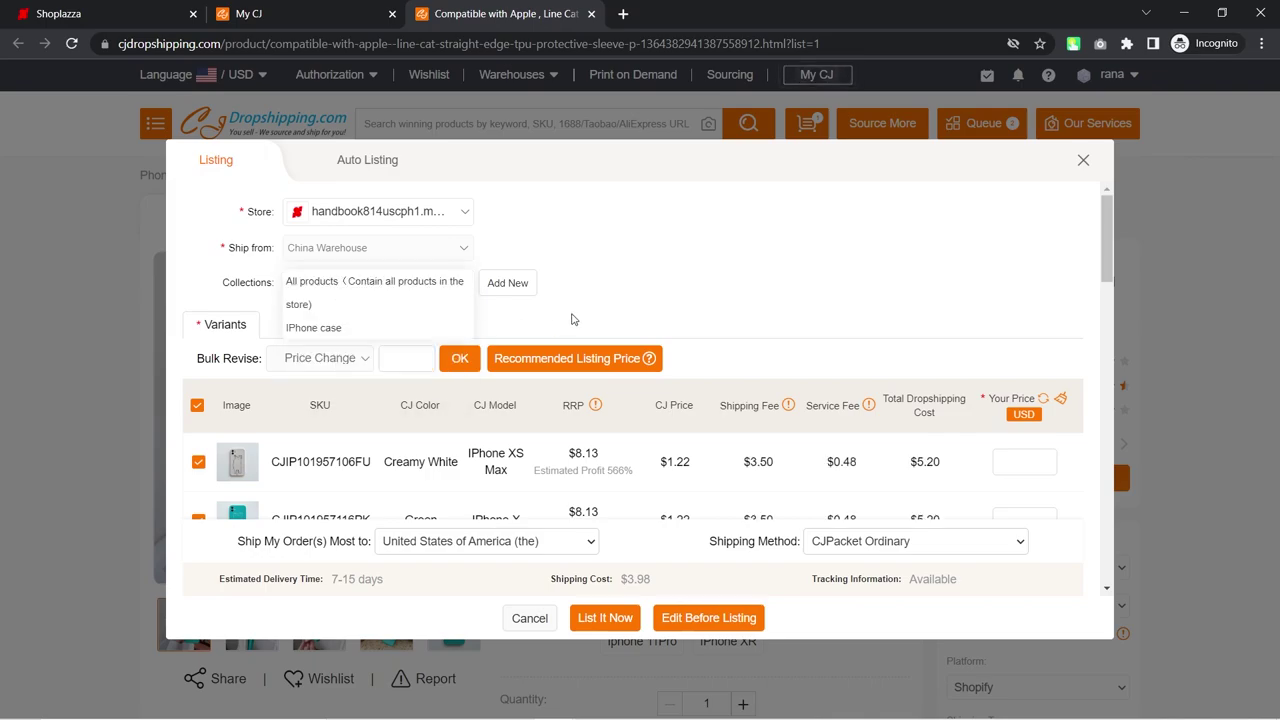
{"action": "left_click", "coordinate": [359, 330]}
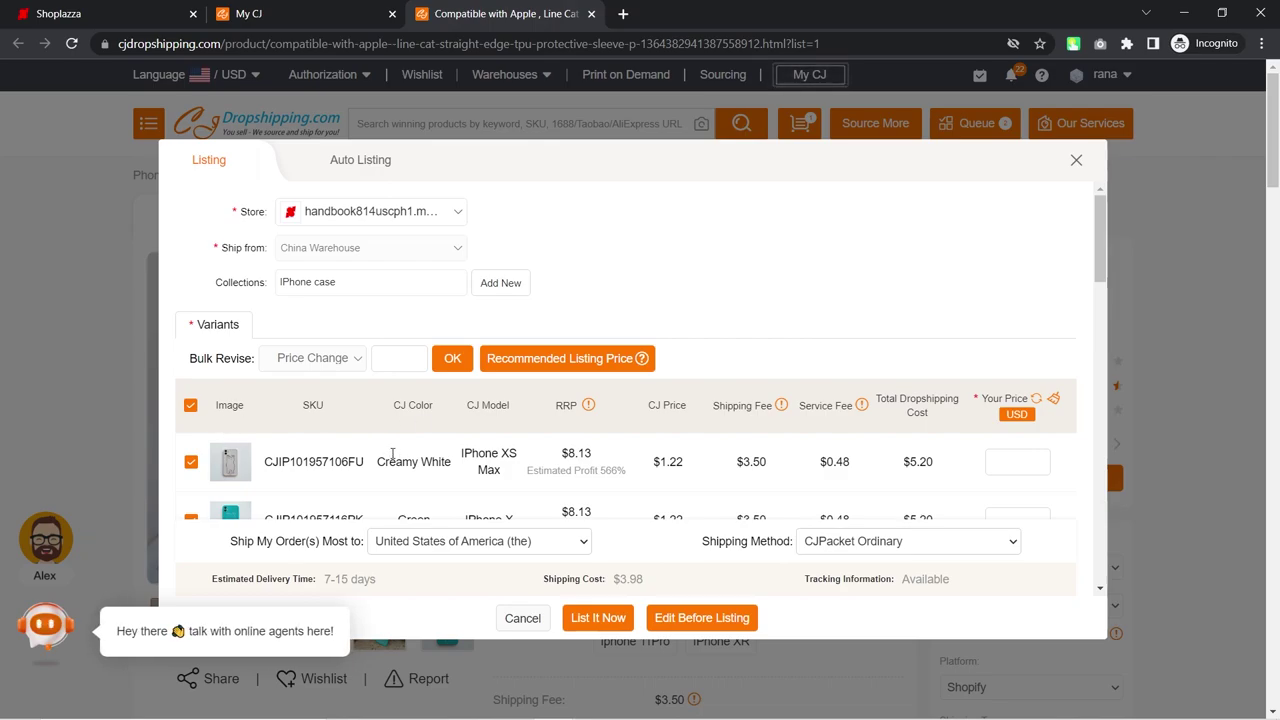
{"action": "scroll", "coordinate": [357, 437], "scroll_direction": "down", "scroll_amount": 5}
{"action": "scroll", "coordinate": [367, 409], "scroll_direction": "up", "scroll_amount": 5}
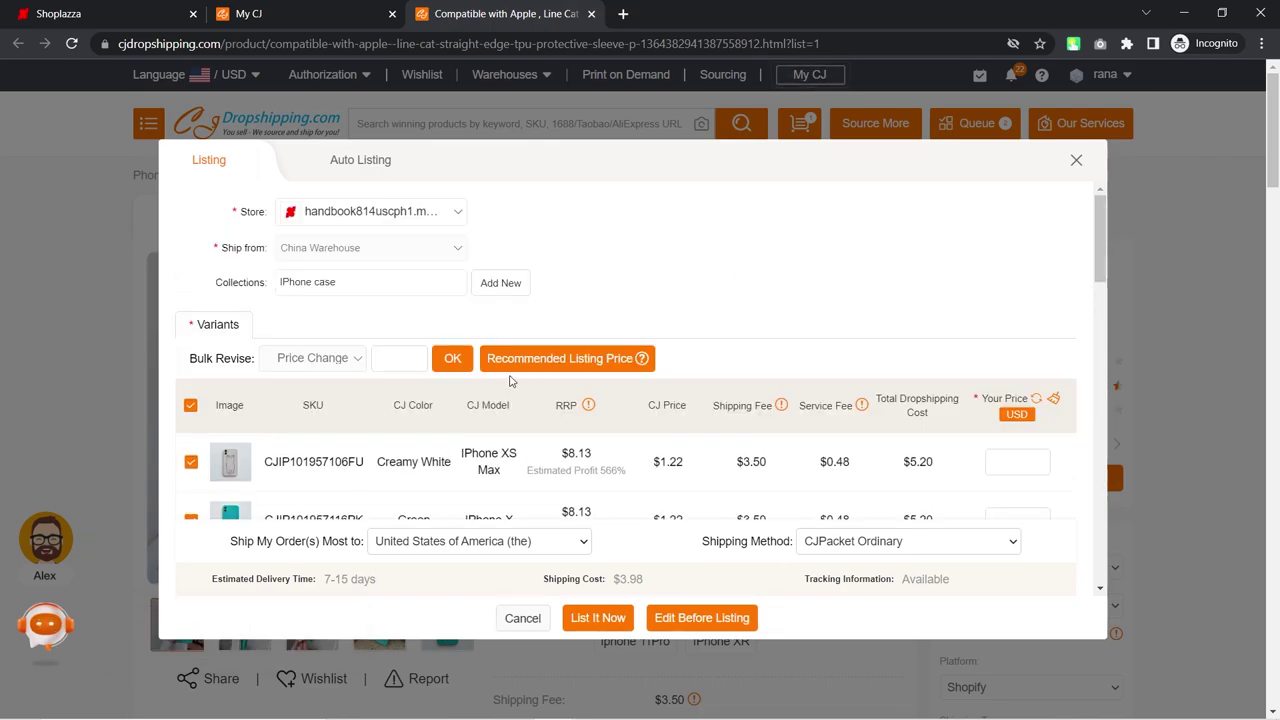
{"action": "left_click", "coordinate": [567, 362]}
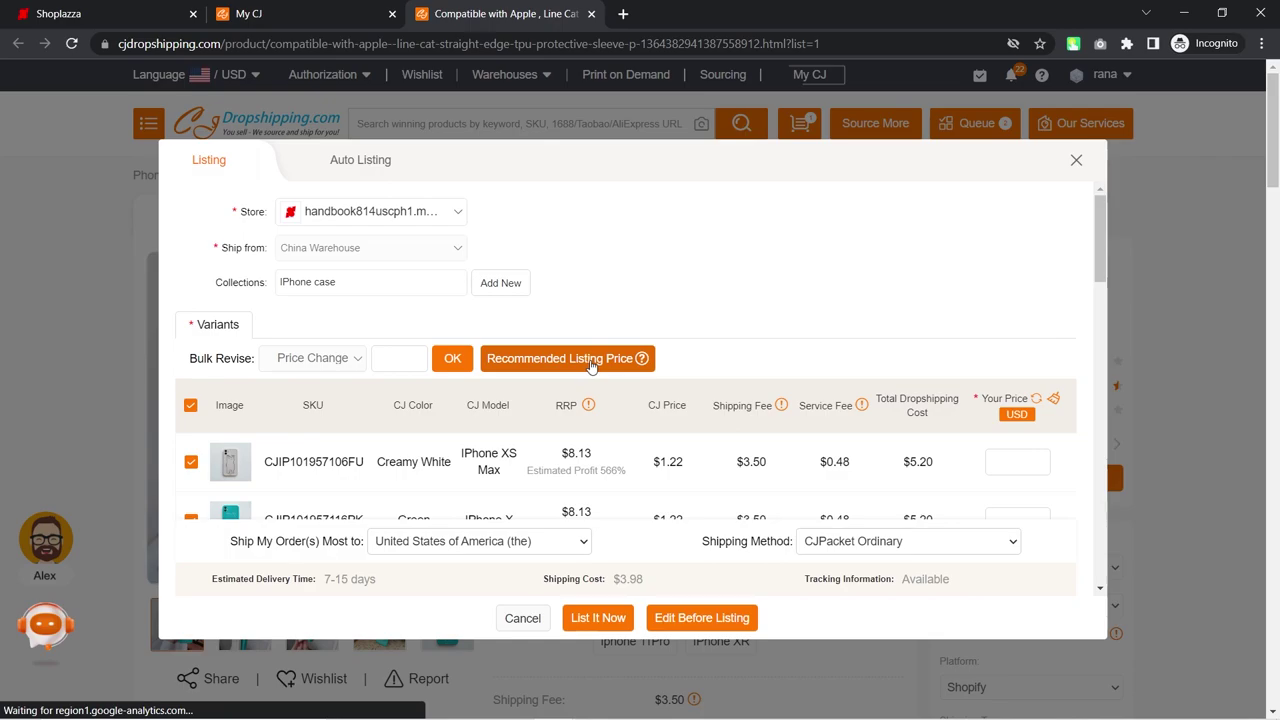
{"action": "left_click", "coordinate": [603, 621]}
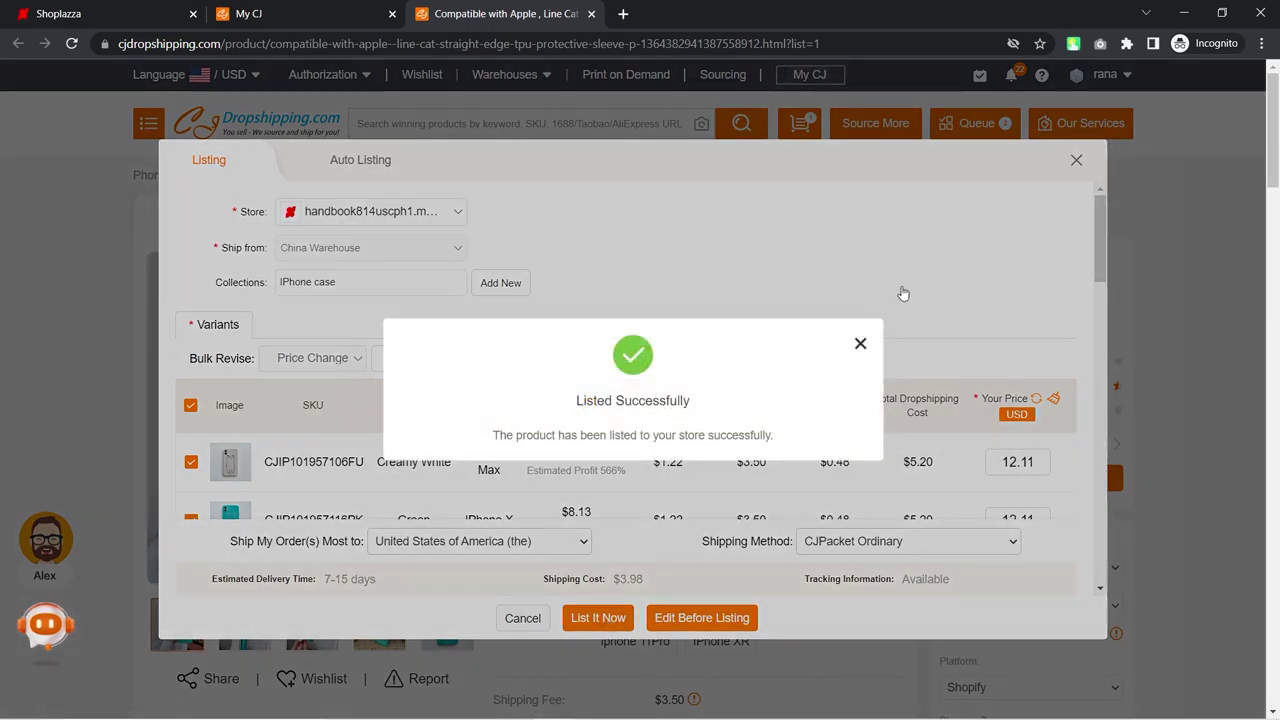
{"action": "left_click", "coordinate": [1062, 166]}
{"action": "left_click", "coordinate": [591, 15]}
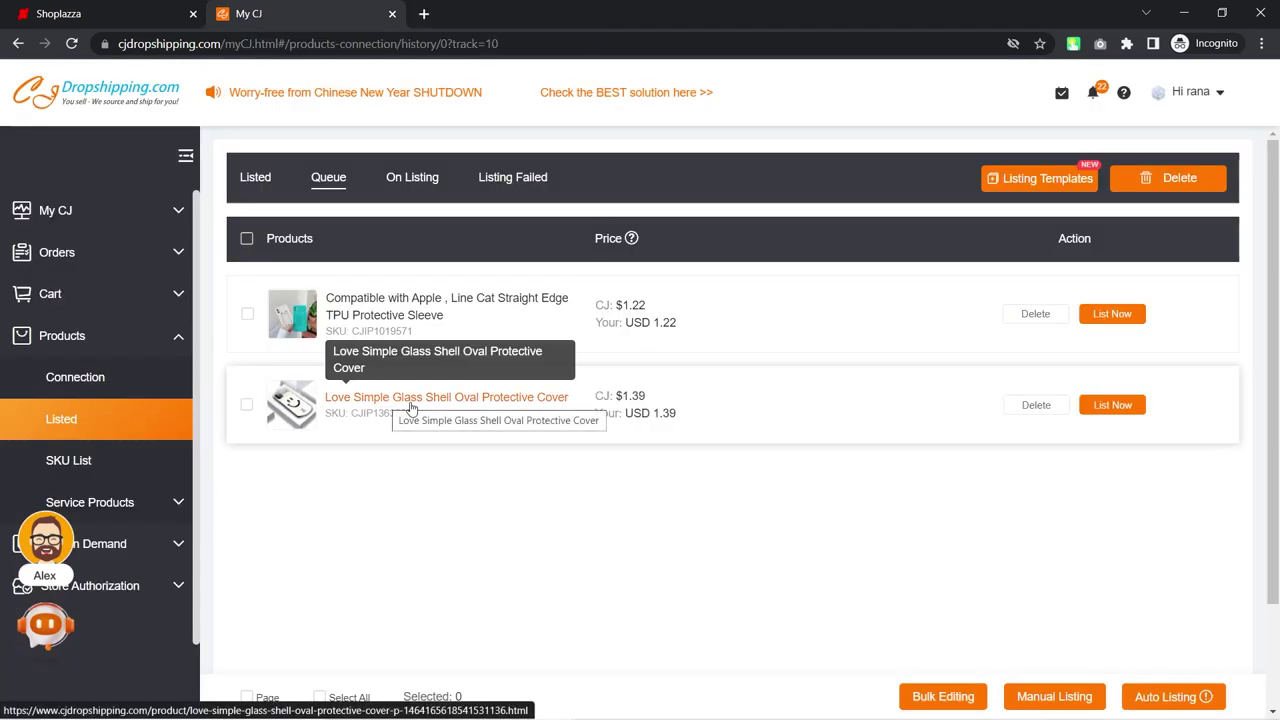
Start listing the Love Simple Glass Shell cover in the IPhone case collection via Edit Before Listing.
{"action": "left_click", "coordinate": [1121, 406]}
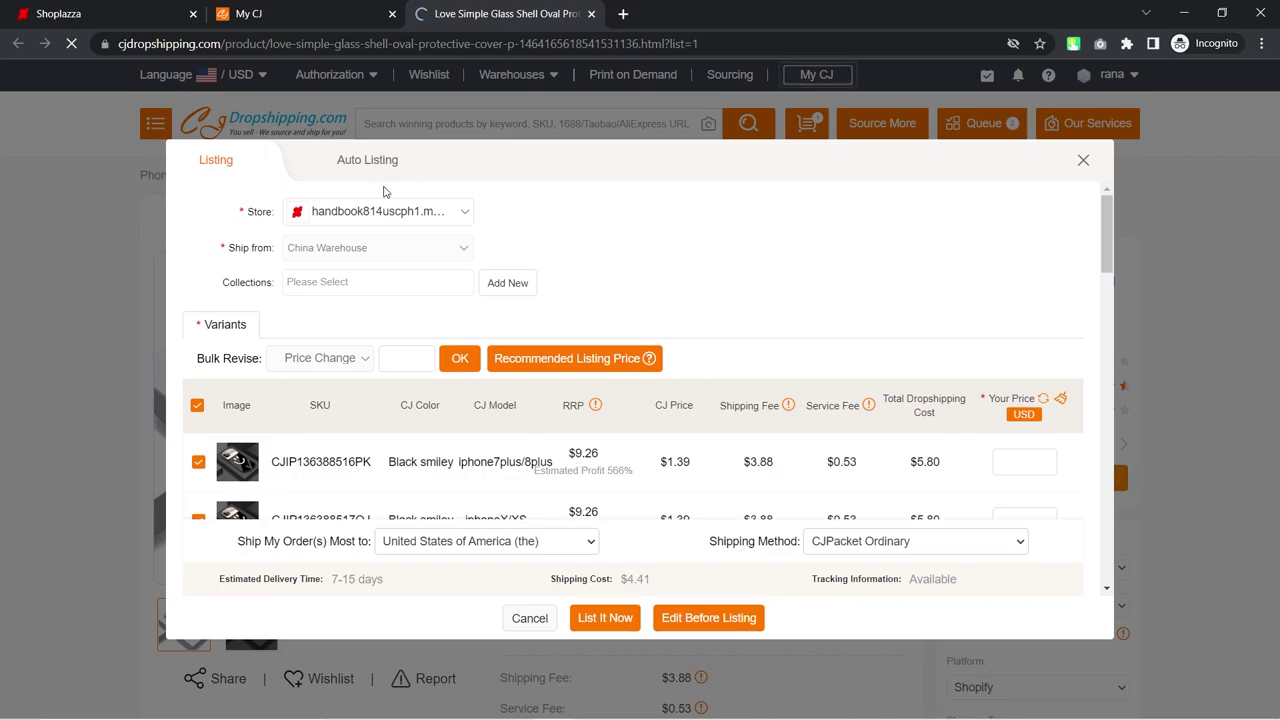
{"action": "left_click", "coordinate": [333, 283]}
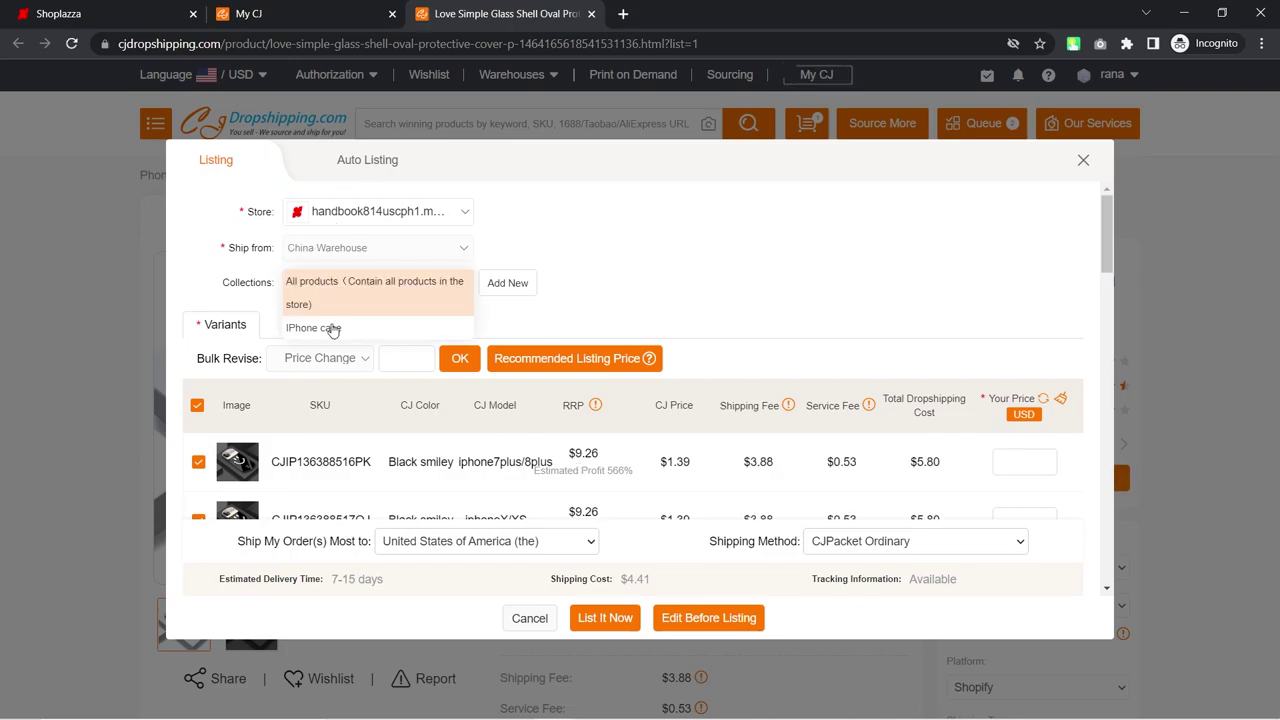
{"action": "left_click", "coordinate": [337, 330]}
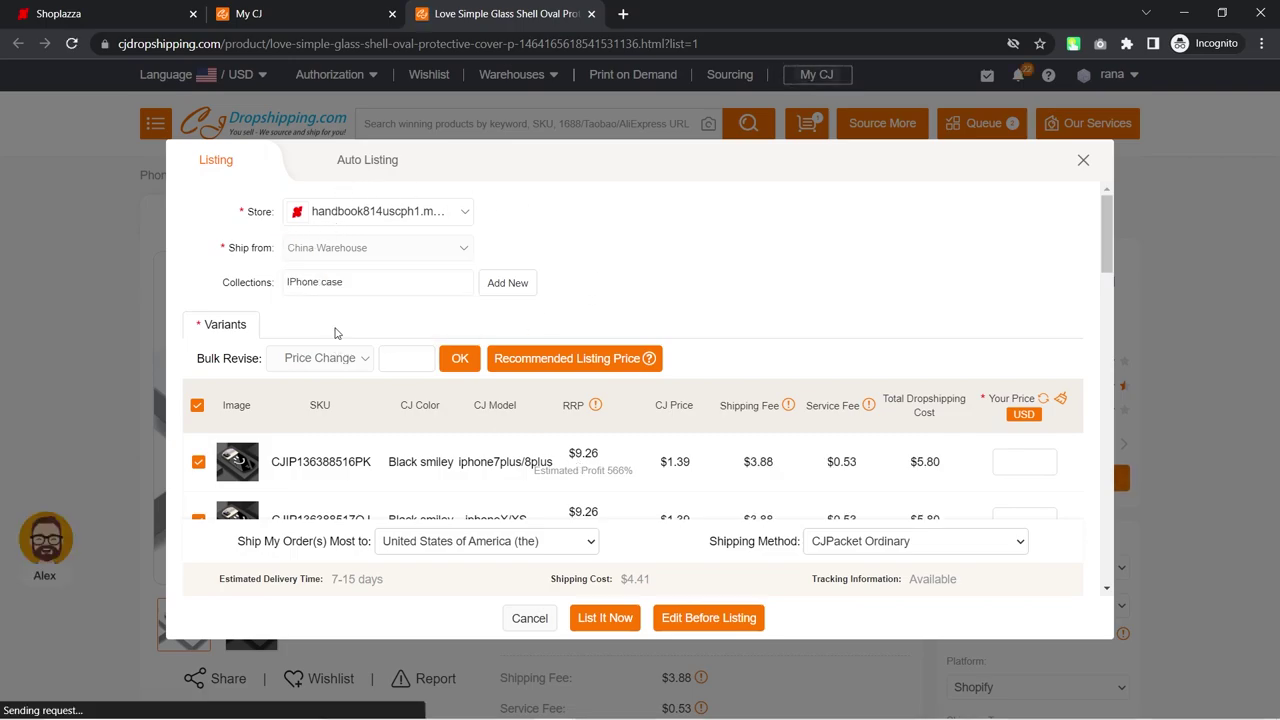
{"action": "scroll", "coordinate": [592, 355], "scroll_direction": "down", "scroll_amount": 1}
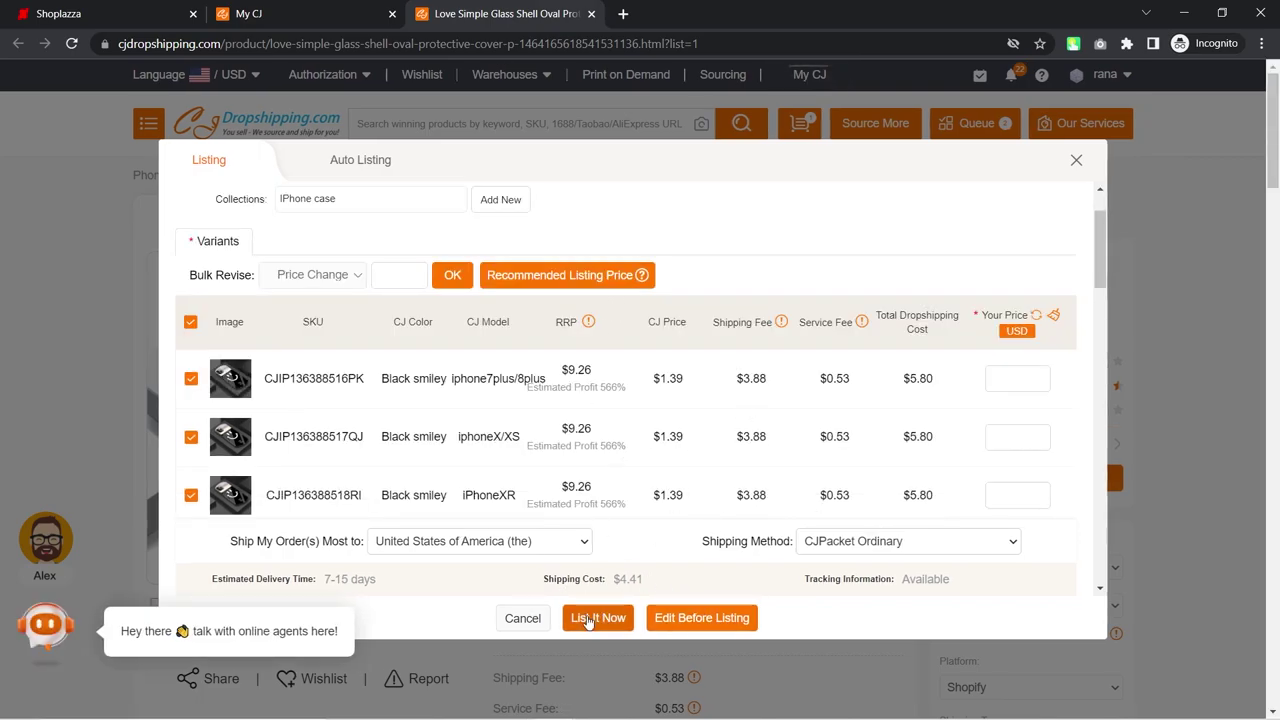
{"action": "left_click", "coordinate": [725, 620]}
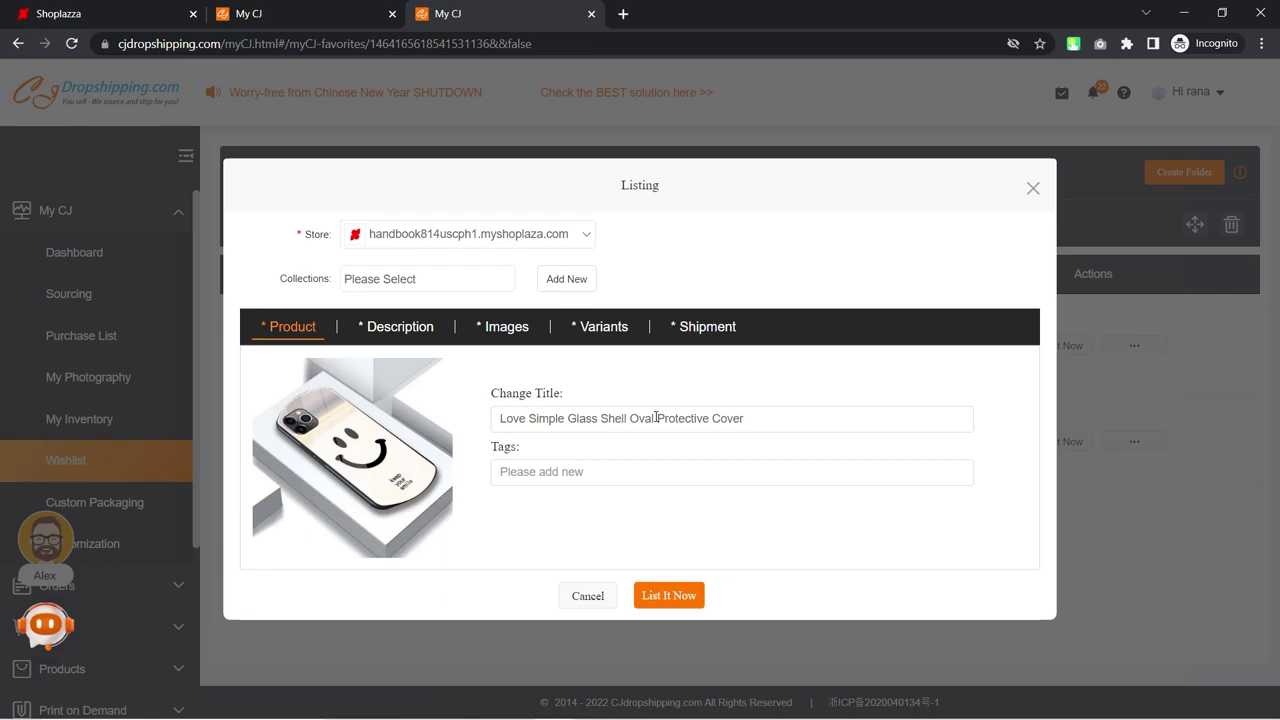
Set the cover's collection to IPhone case, review its description, then view its two product images.
{"action": "left_click", "coordinate": [386, 278]}
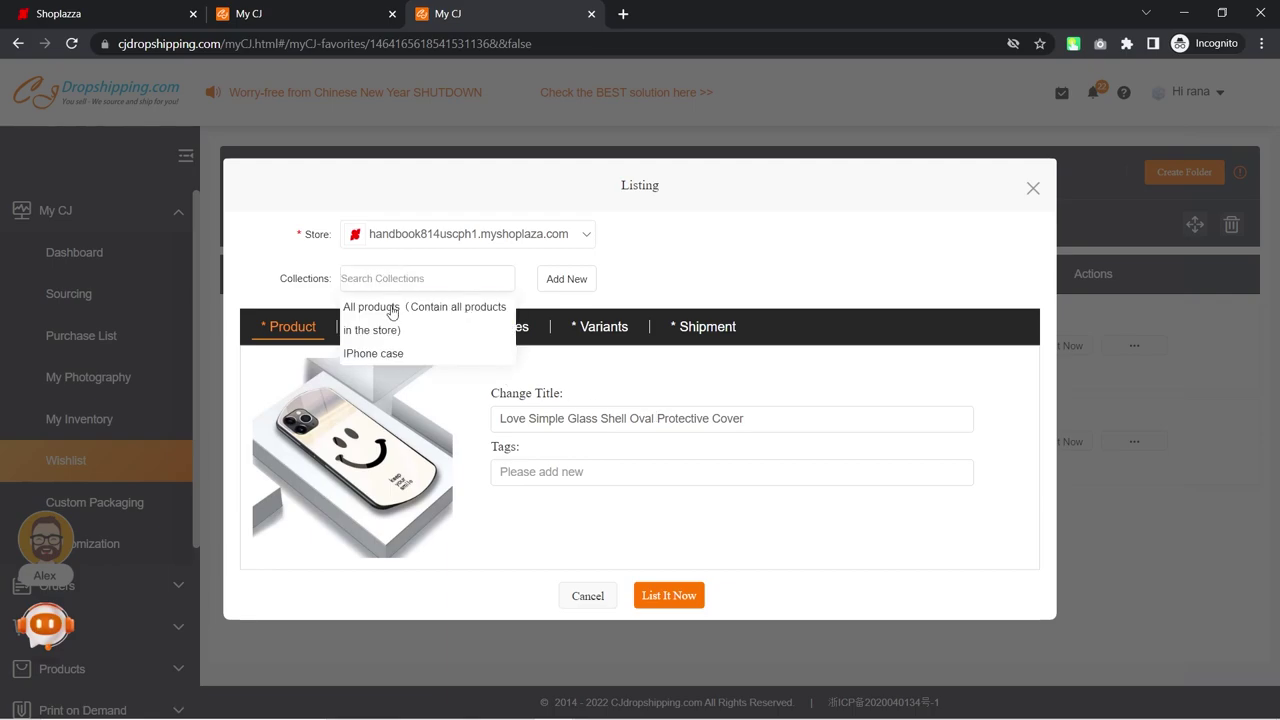
{"action": "left_click", "coordinate": [395, 356]}
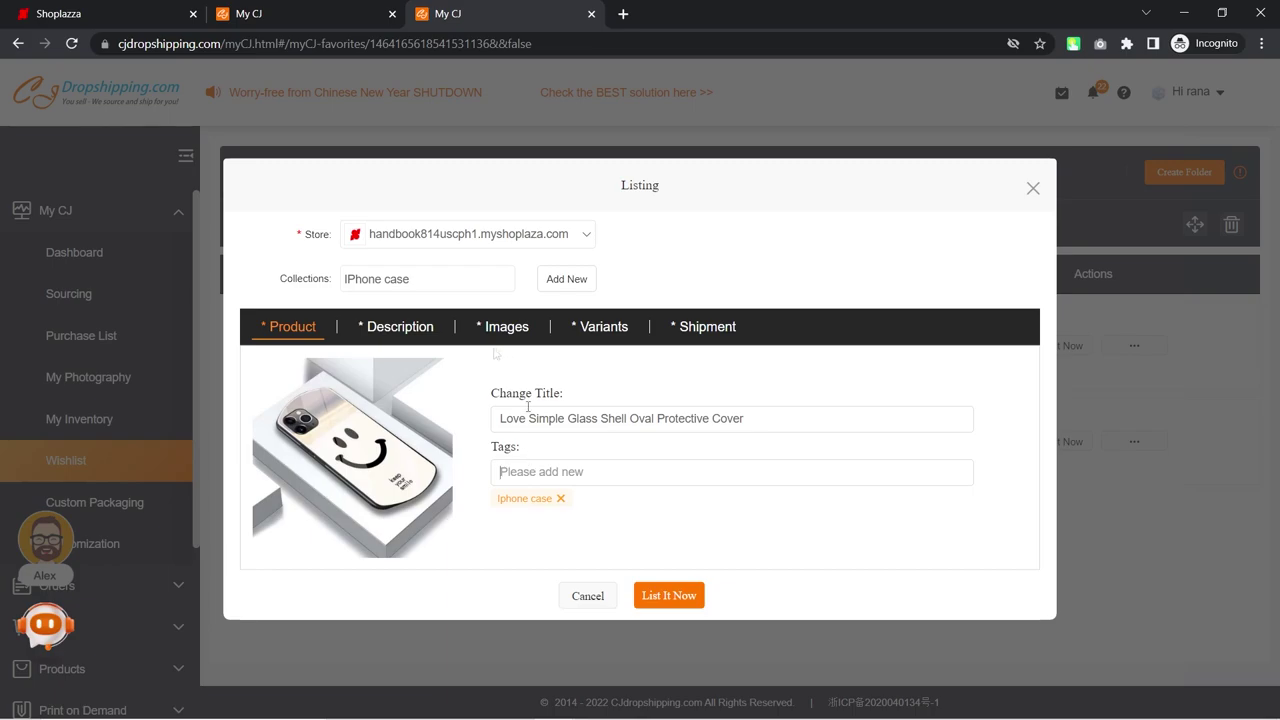
{"action": "left_click", "coordinate": [404, 337]}
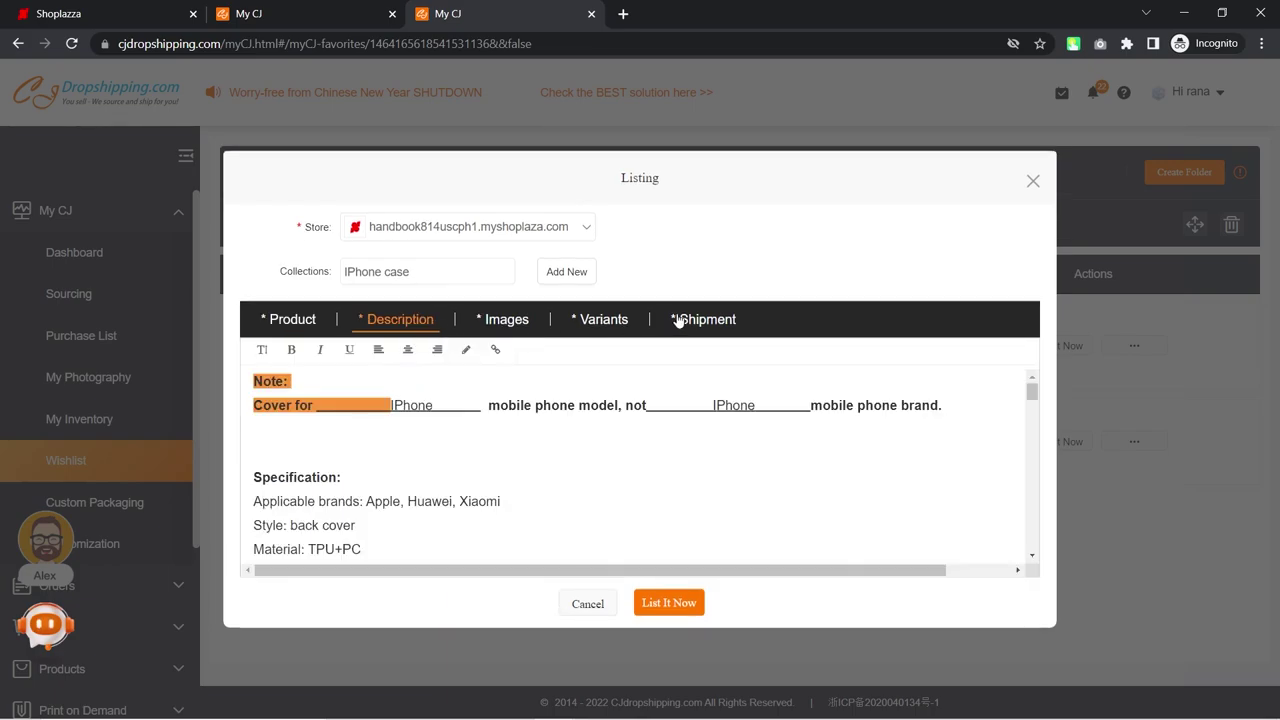
{"action": "scroll", "coordinate": [505, 425], "scroll_direction": "down", "scroll_amount": 15}
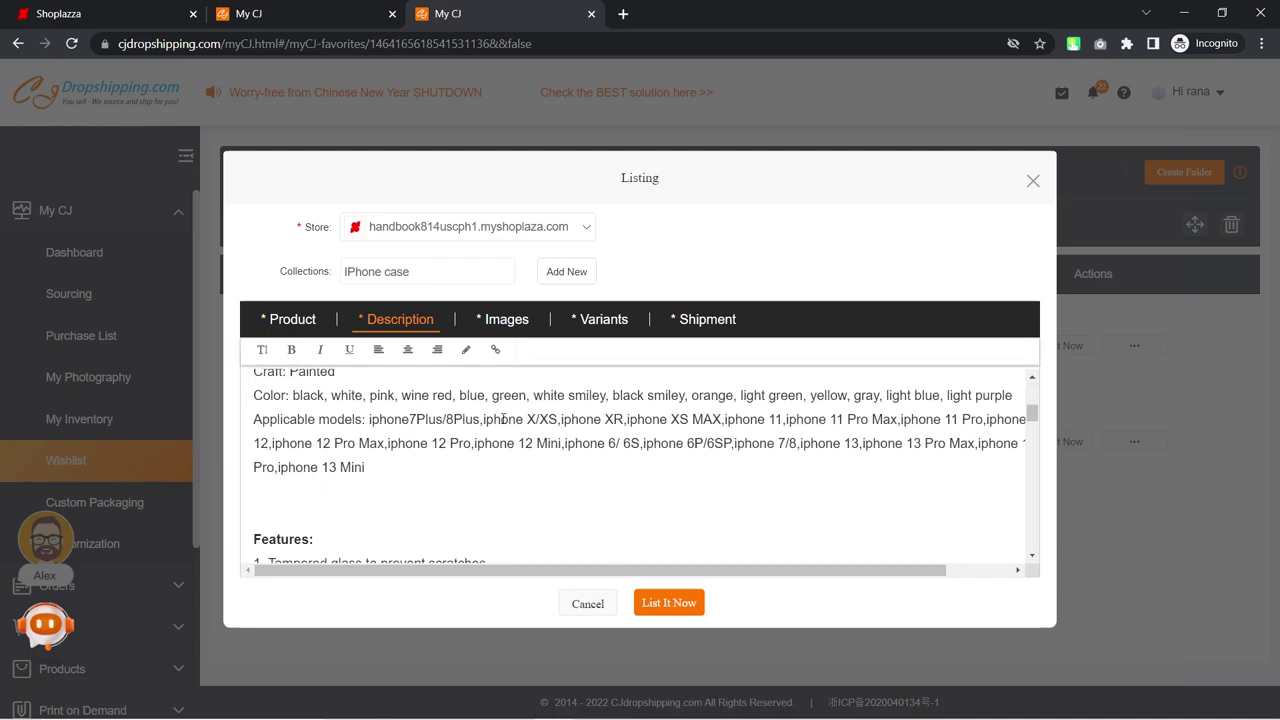
{"action": "scroll", "coordinate": [505, 425], "scroll_direction": "down", "scroll_amount": 5}
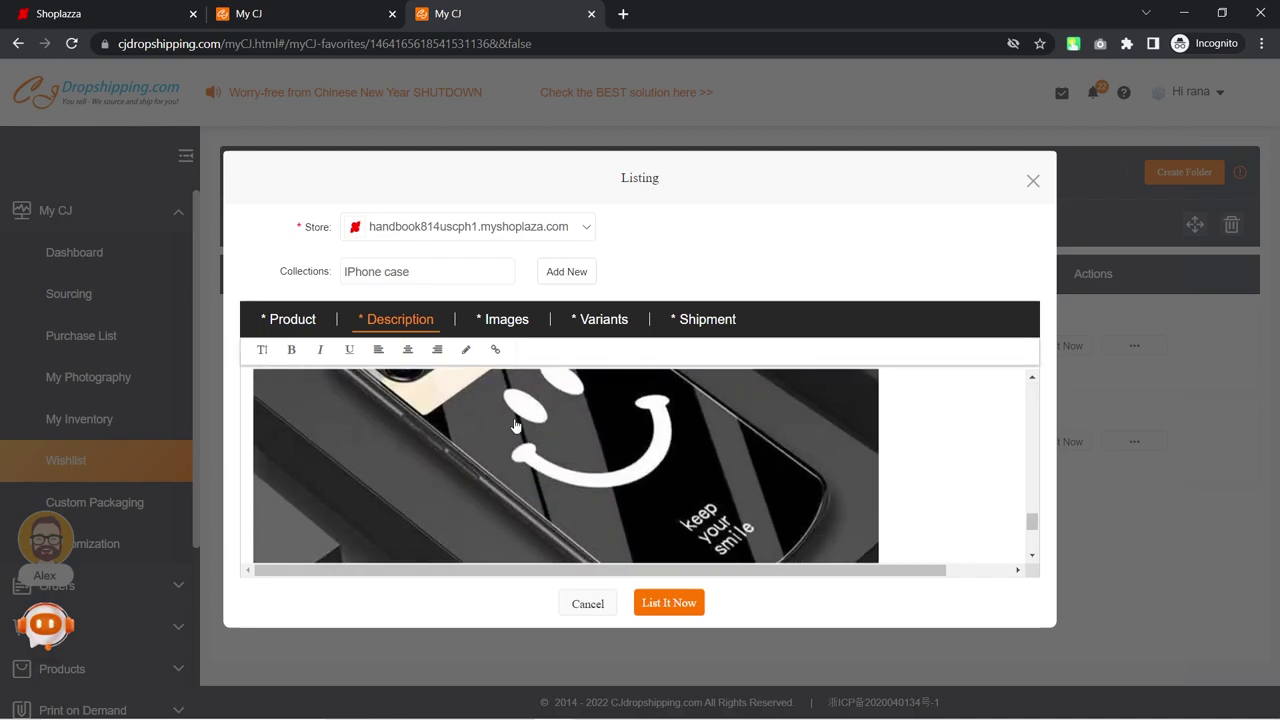
{"action": "scroll", "coordinate": [534, 429], "scroll_direction": "up", "scroll_amount": 10}
{"action": "scroll", "coordinate": [536, 429], "scroll_direction": "up", "scroll_amount": 8}
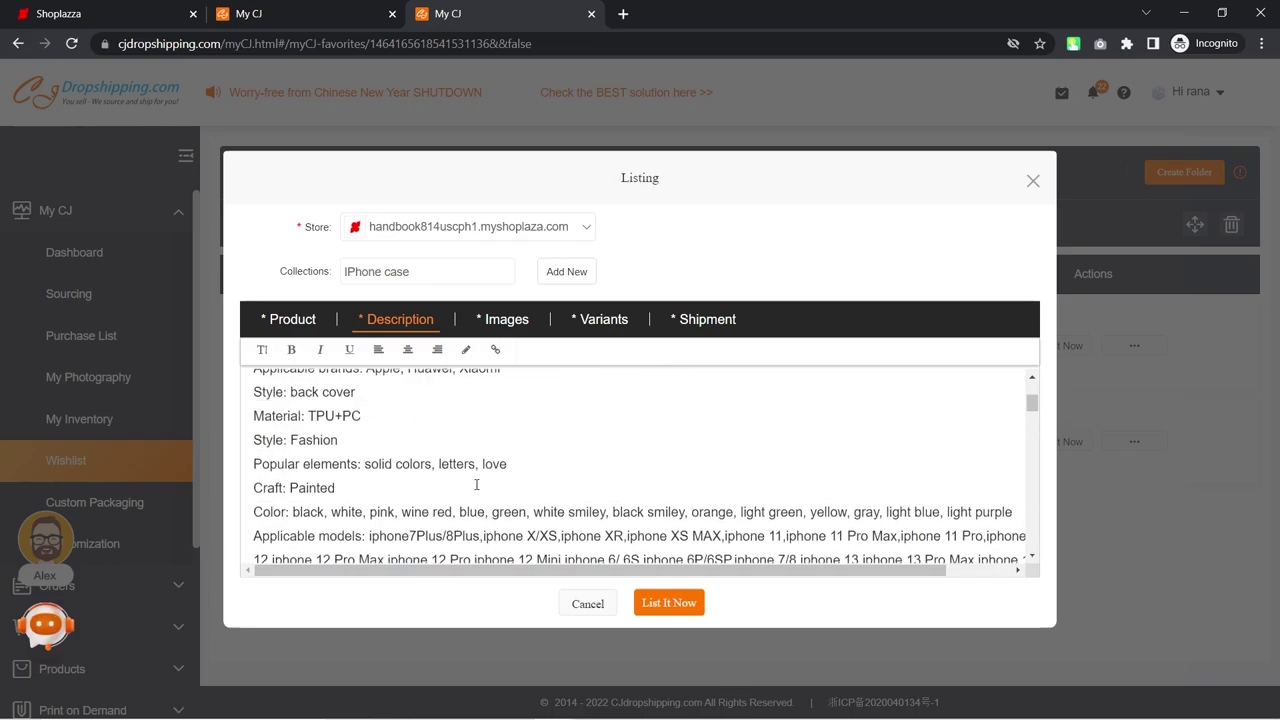
{"action": "scroll", "coordinate": [480, 482], "scroll_direction": "down", "scroll_amount": 8}
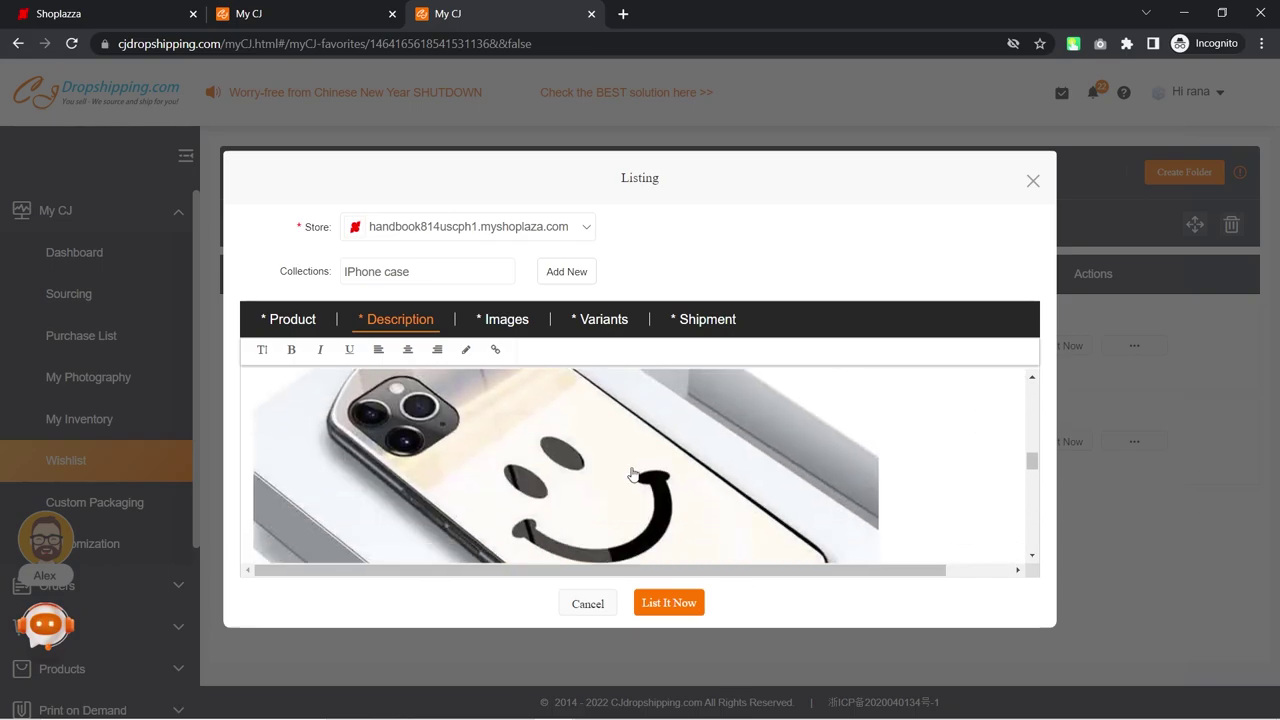
{"action": "scroll", "coordinate": [632, 474], "scroll_direction": "down", "scroll_amount": 5}
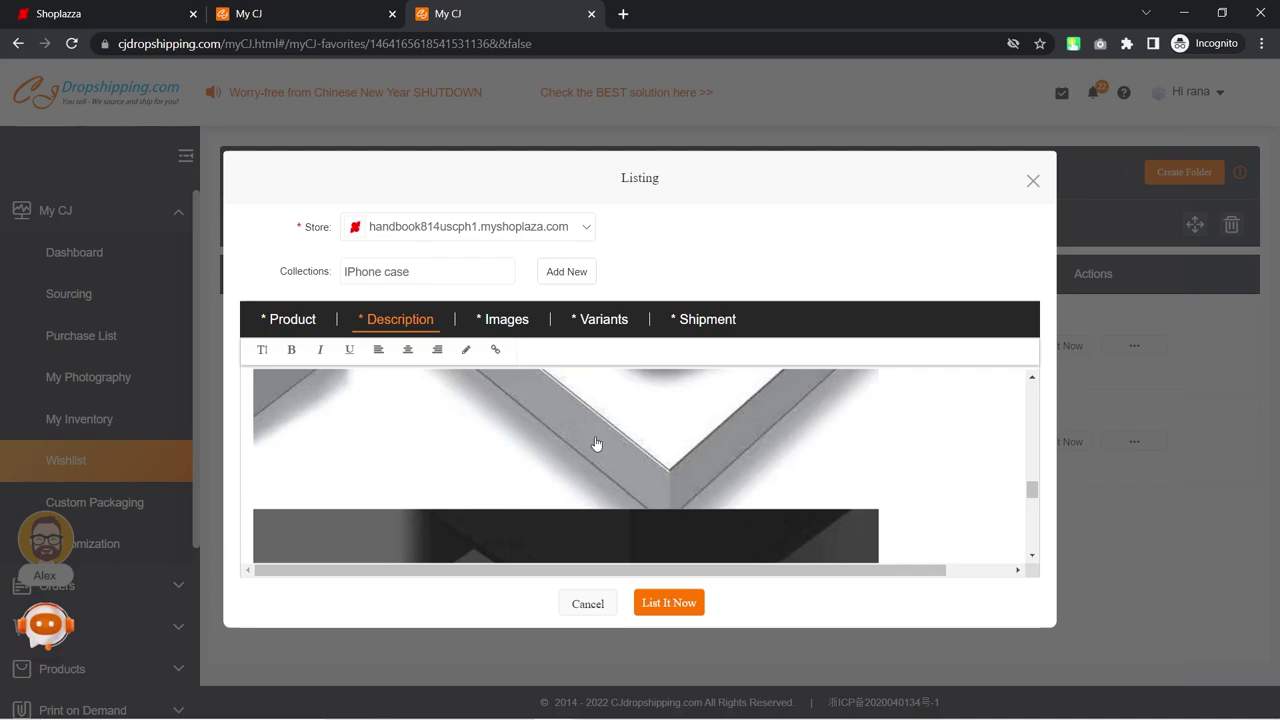
{"action": "scroll", "coordinate": [595, 443], "scroll_direction": "down", "scroll_amount": 3}
{"action": "scroll", "coordinate": [595, 443], "scroll_direction": "up", "scroll_amount": 3}
{"action": "left_click", "coordinate": [504, 321]}
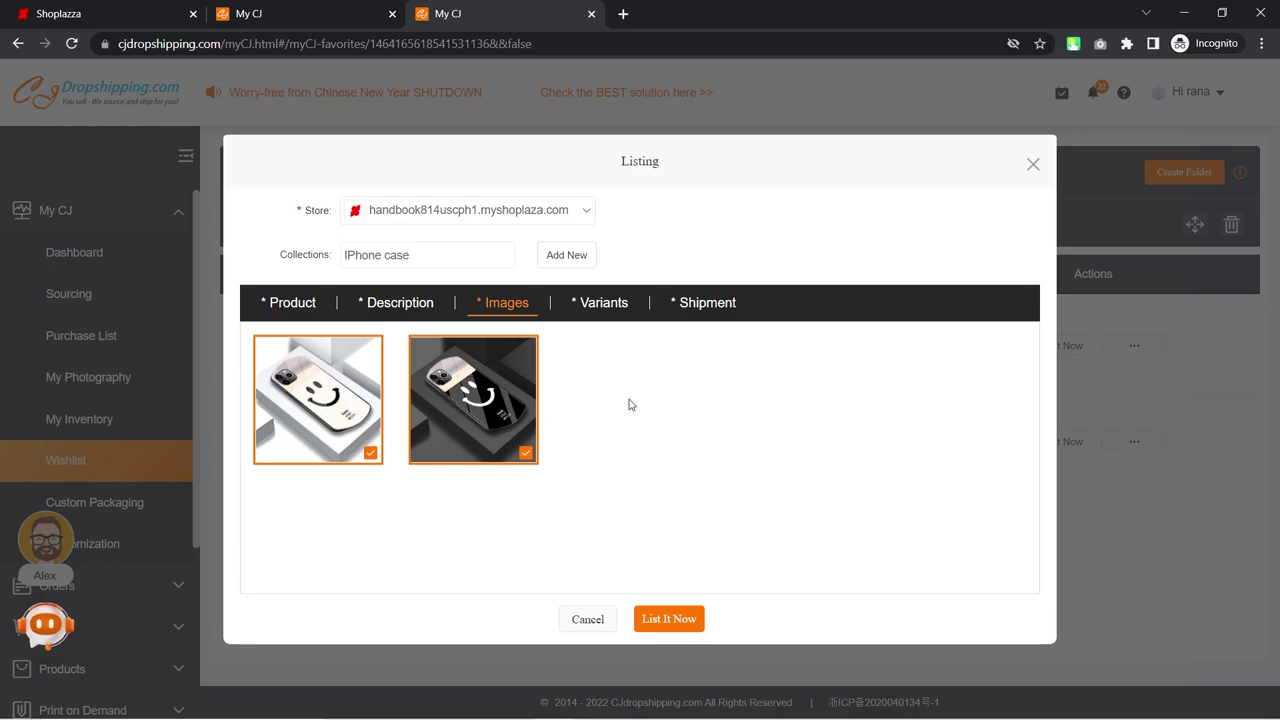
Price all 30 variants at 13.67 USD and list the cover with CJPacket Ordinary shipping.
{"action": "left_click", "coordinate": [602, 308]}
{"action": "scroll", "coordinate": [342, 416], "scroll_direction": "down", "scroll_amount": 10}
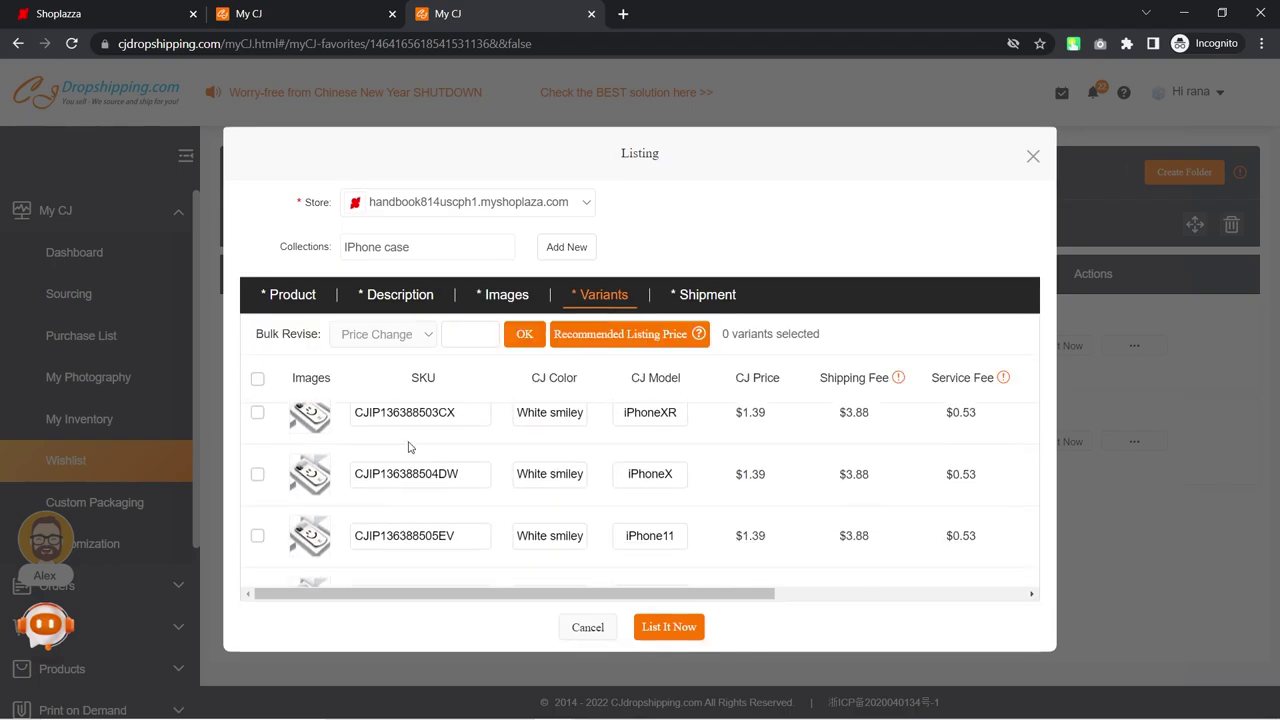
{"action": "scroll", "coordinate": [330, 400], "scroll_direction": "up", "scroll_amount": 10}
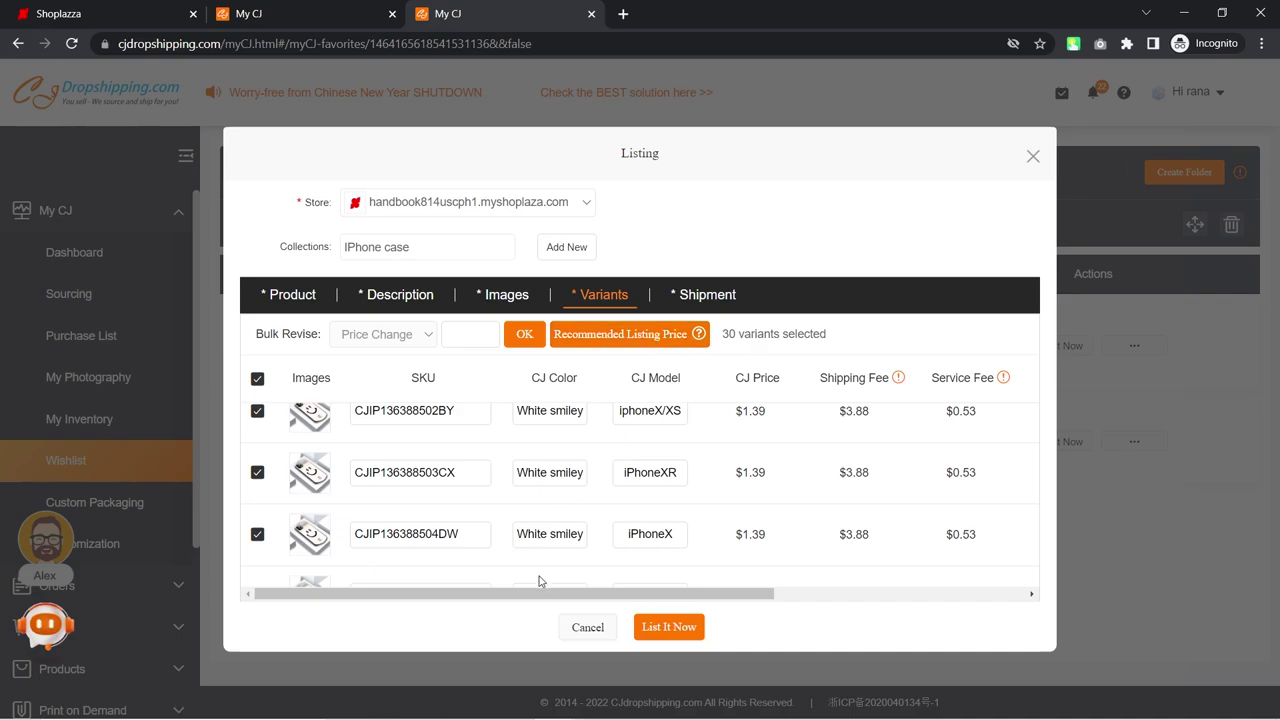
{"action": "left_click_drag", "start_coordinate": [531, 597], "coordinate": [900, 600]}
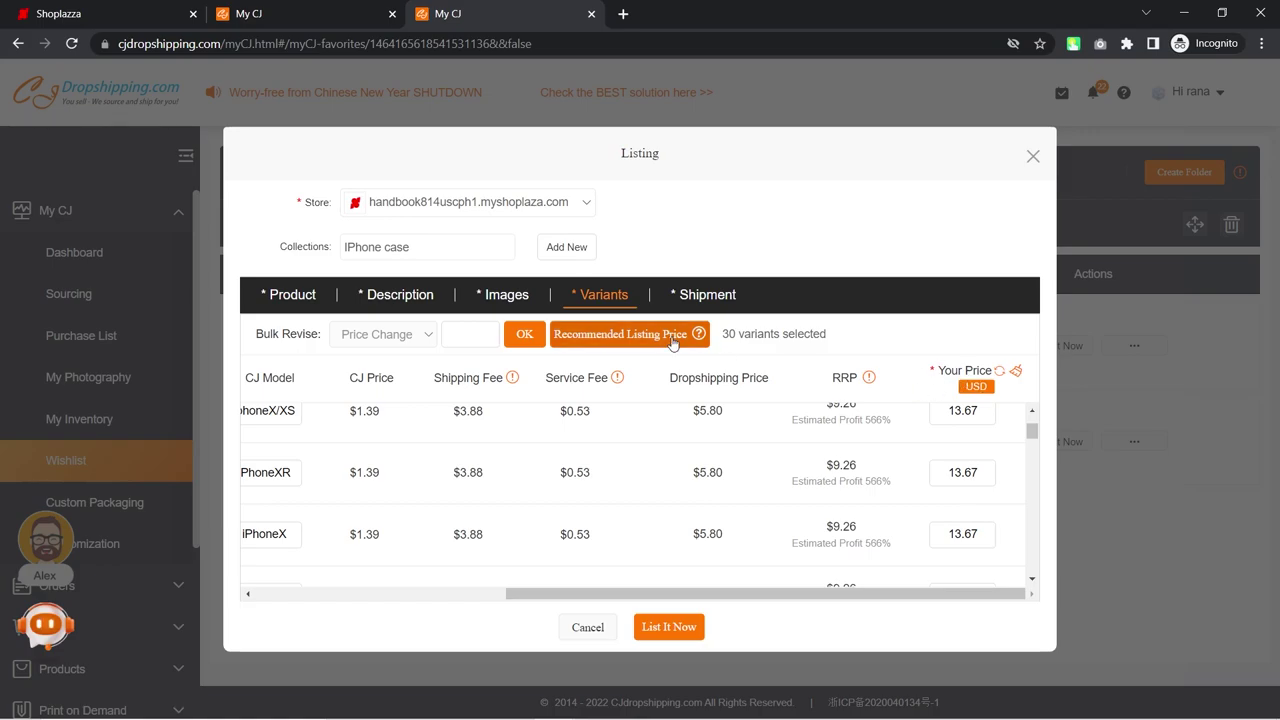
{"action": "left_click", "coordinate": [709, 297]}
{"action": "scroll", "coordinate": [763, 451], "scroll_direction": "down", "scroll_amount": 4}
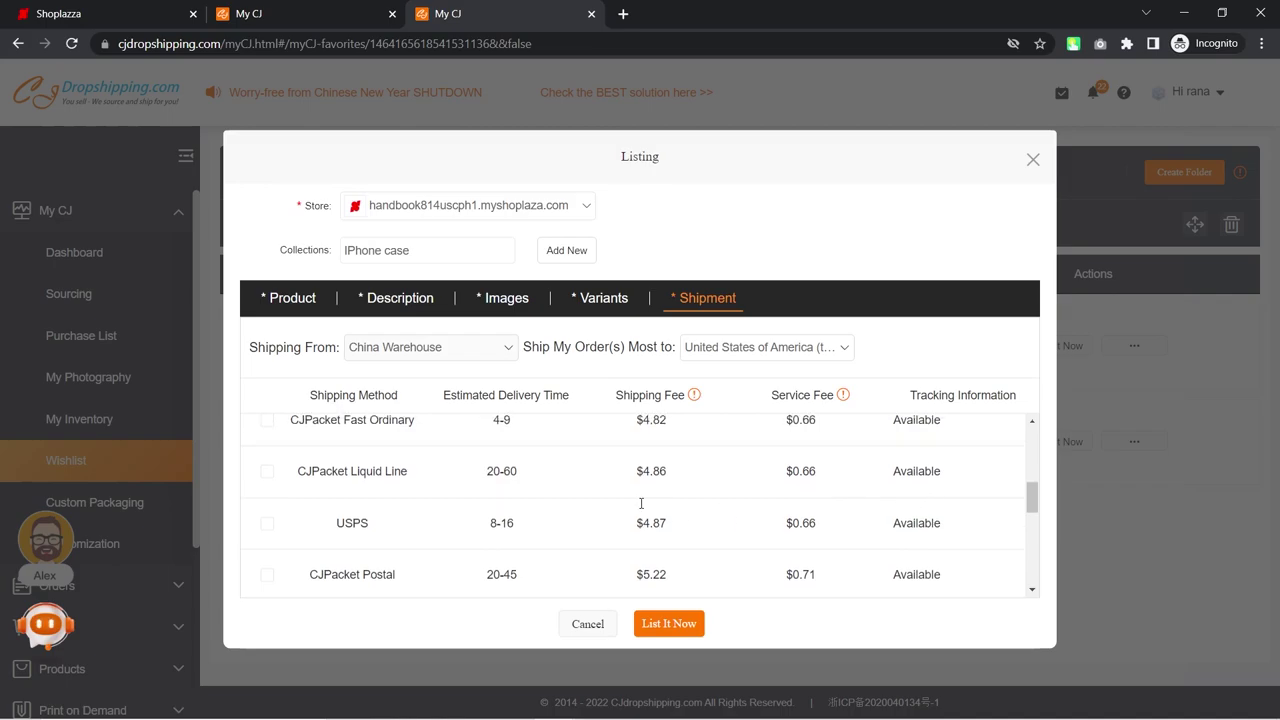
{"action": "scroll", "coordinate": [594, 514], "scroll_direction": "up", "scroll_amount": 5}
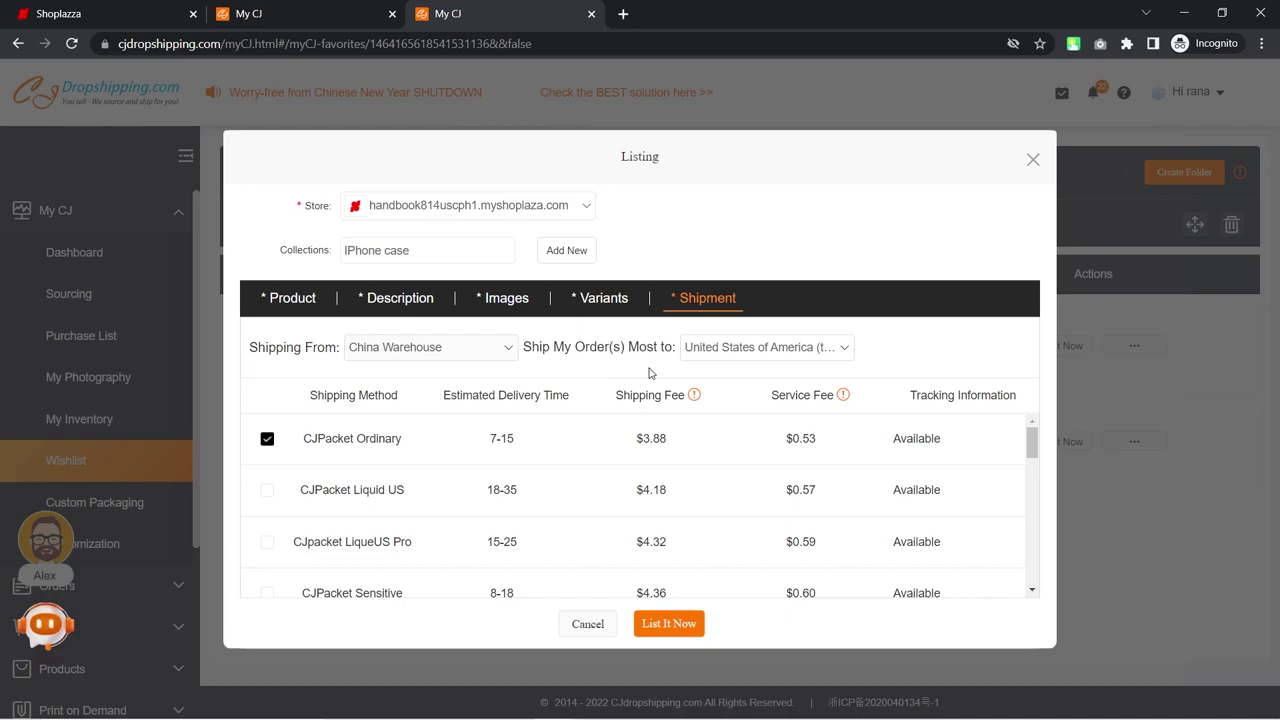
{"action": "left_click", "coordinate": [695, 627]}
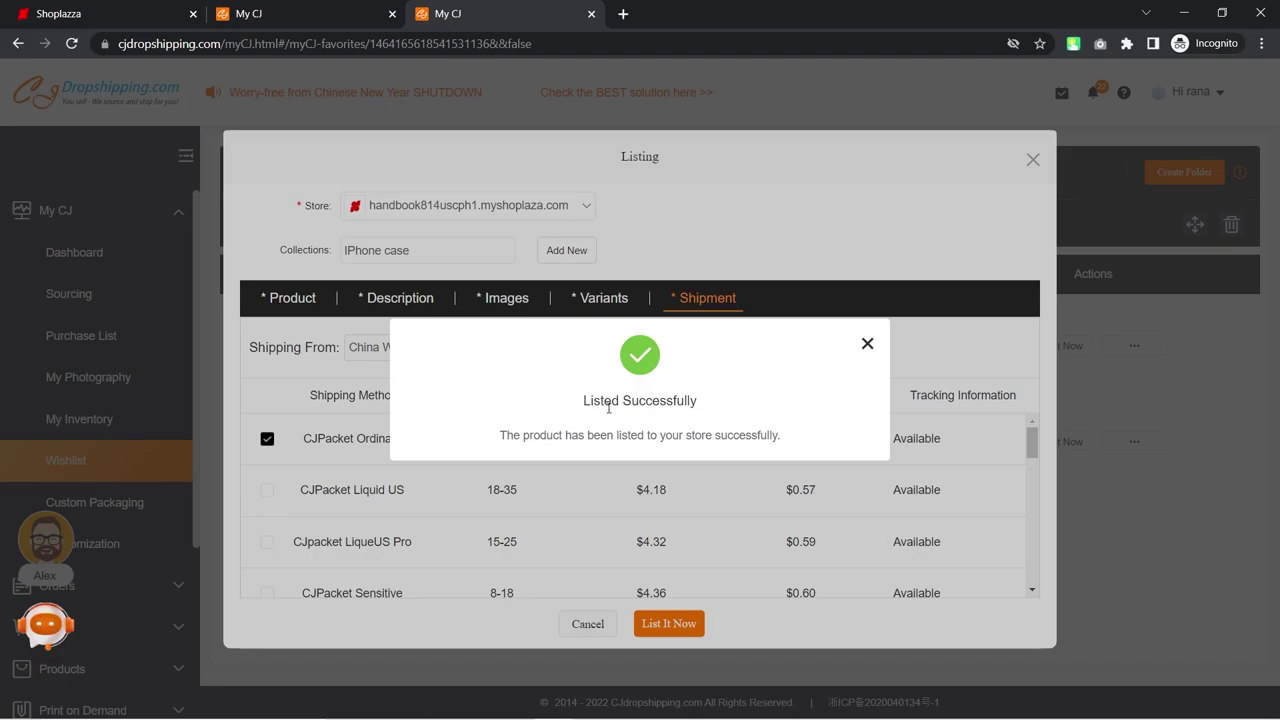
{"action": "left_click", "coordinate": [867, 343]}
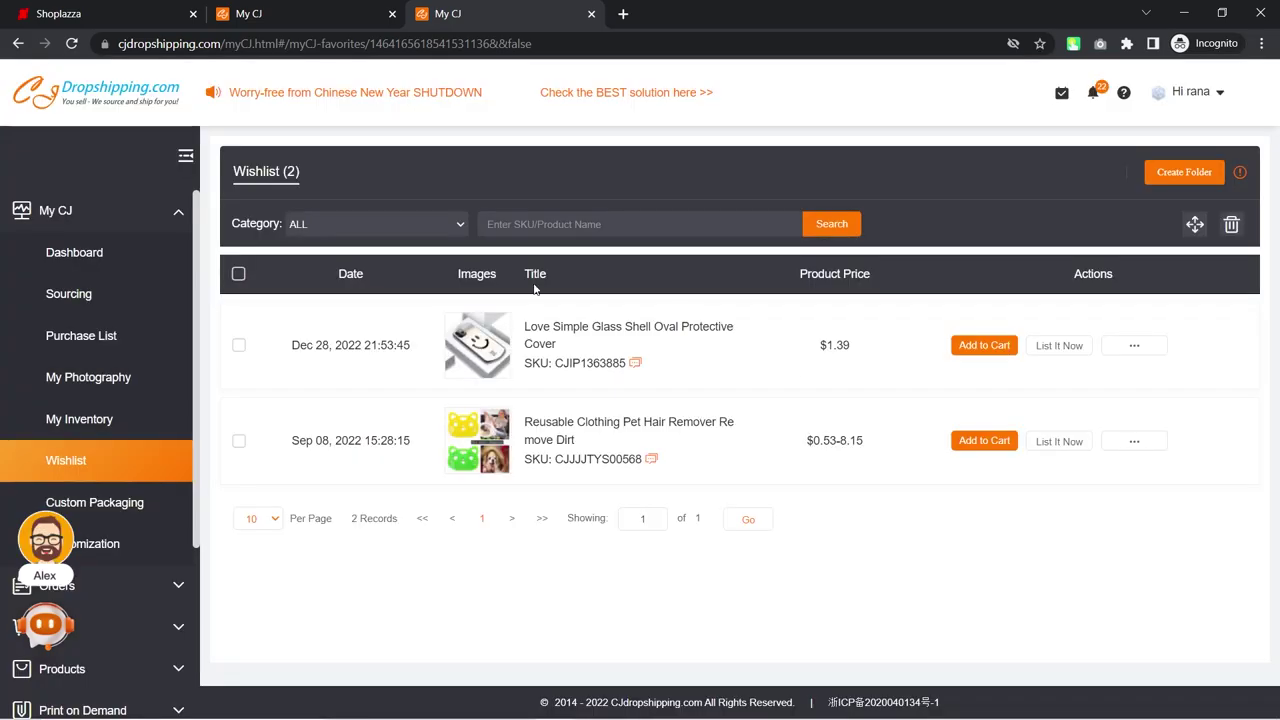
Close the wishlist and show Shoplazza's All products list with the three CJ phone cases.
{"action": "left_click", "coordinate": [592, 14]}
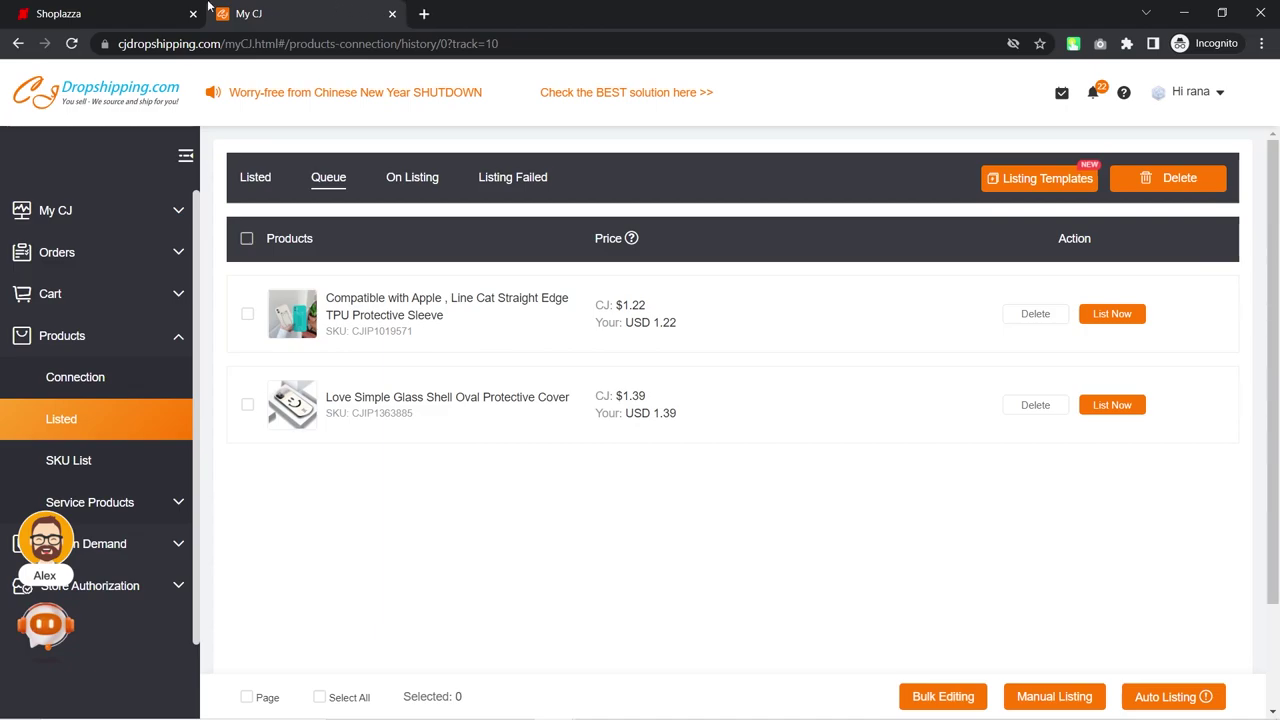
{"action": "left_click", "coordinate": [75, 10]}
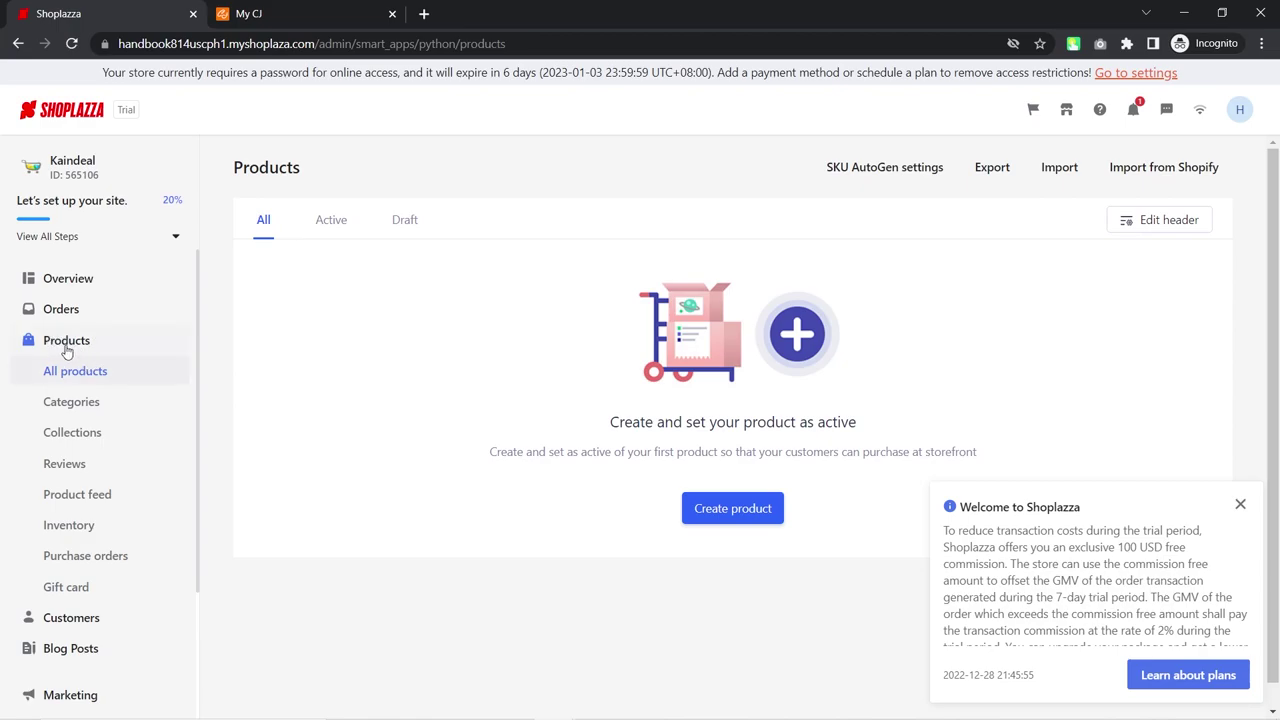
{"action": "left_click", "coordinate": [88, 381]}
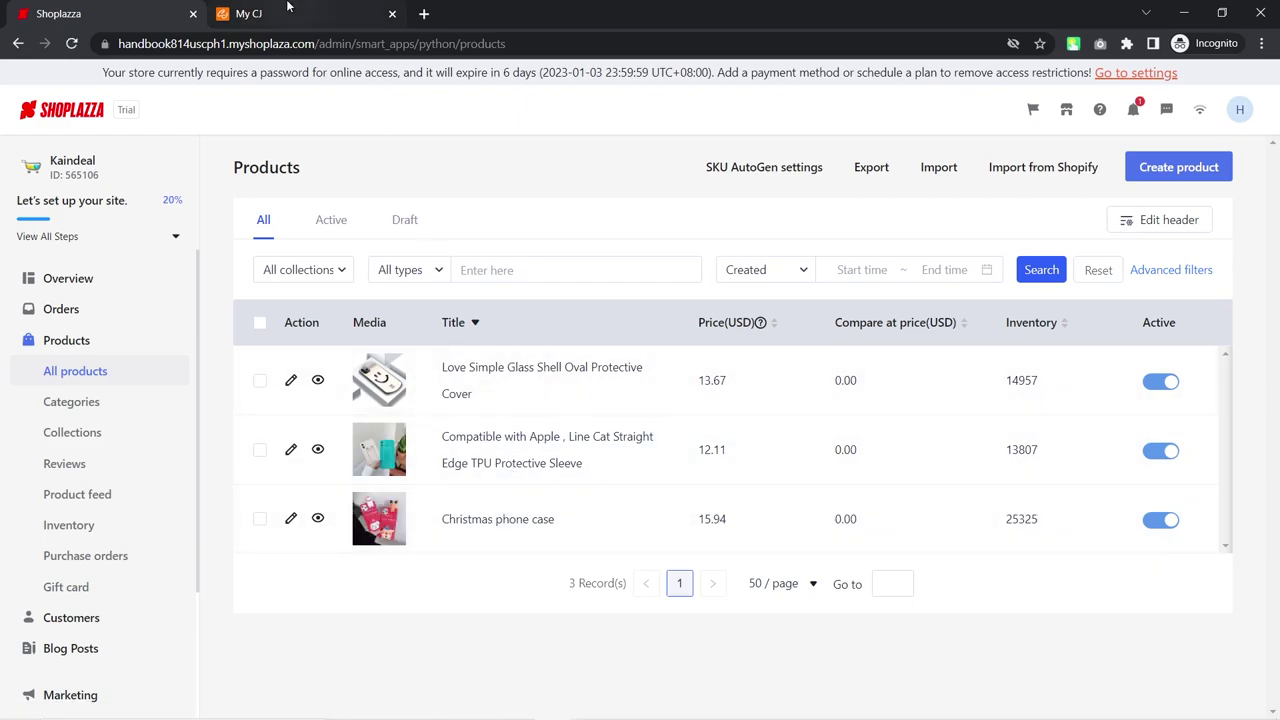
View the Love Simple Glass Shell Oval cover's live storefront page at $13.67.
{"action": "left_click", "coordinate": [318, 381]}
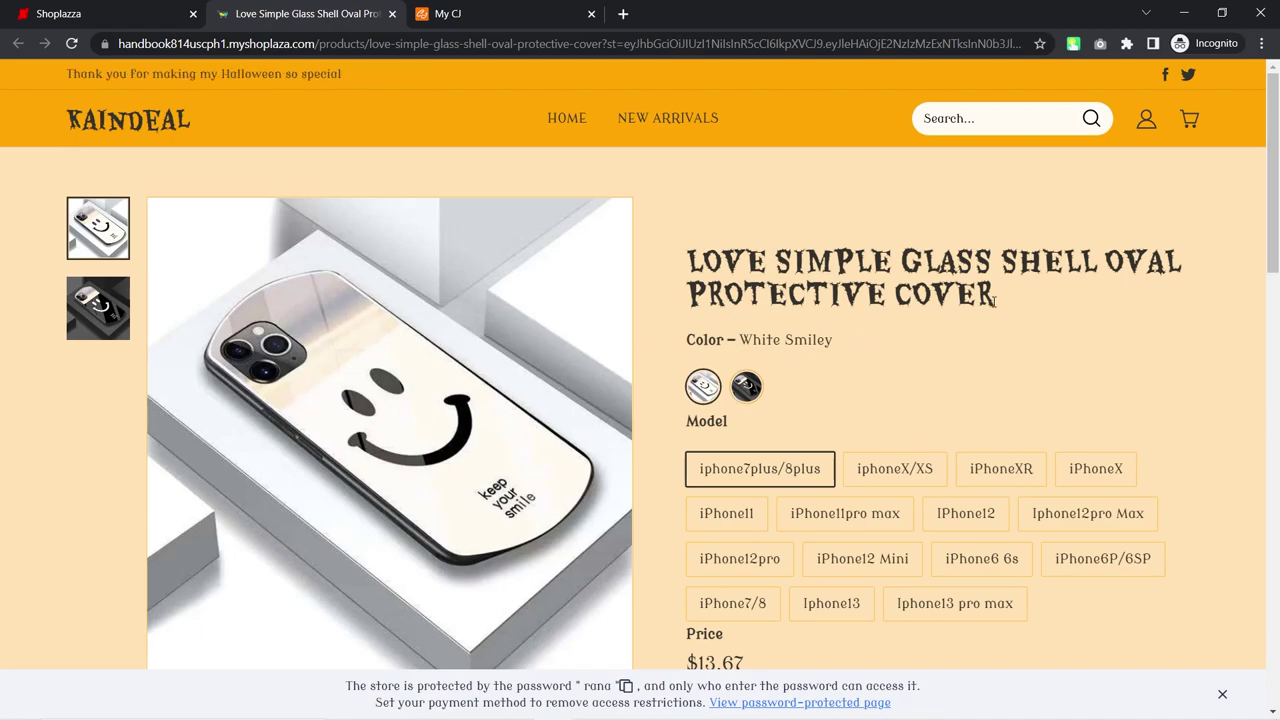
{"action": "scroll", "coordinate": [996, 298], "scroll_direction": "down", "scroll_amount": 3}
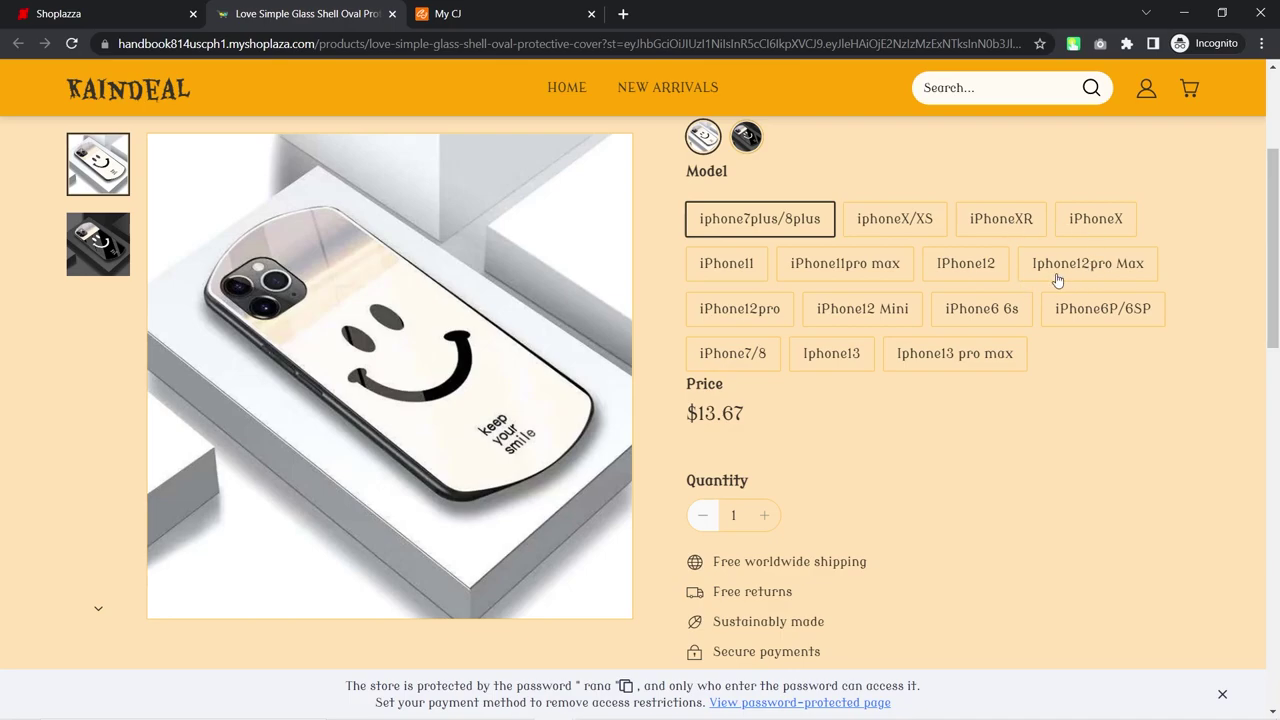
{"action": "scroll", "coordinate": [876, 428], "scroll_direction": "down", "scroll_amount": 1}
{"action": "scroll", "coordinate": [876, 428], "scroll_direction": "down", "scroll_amount": 10}
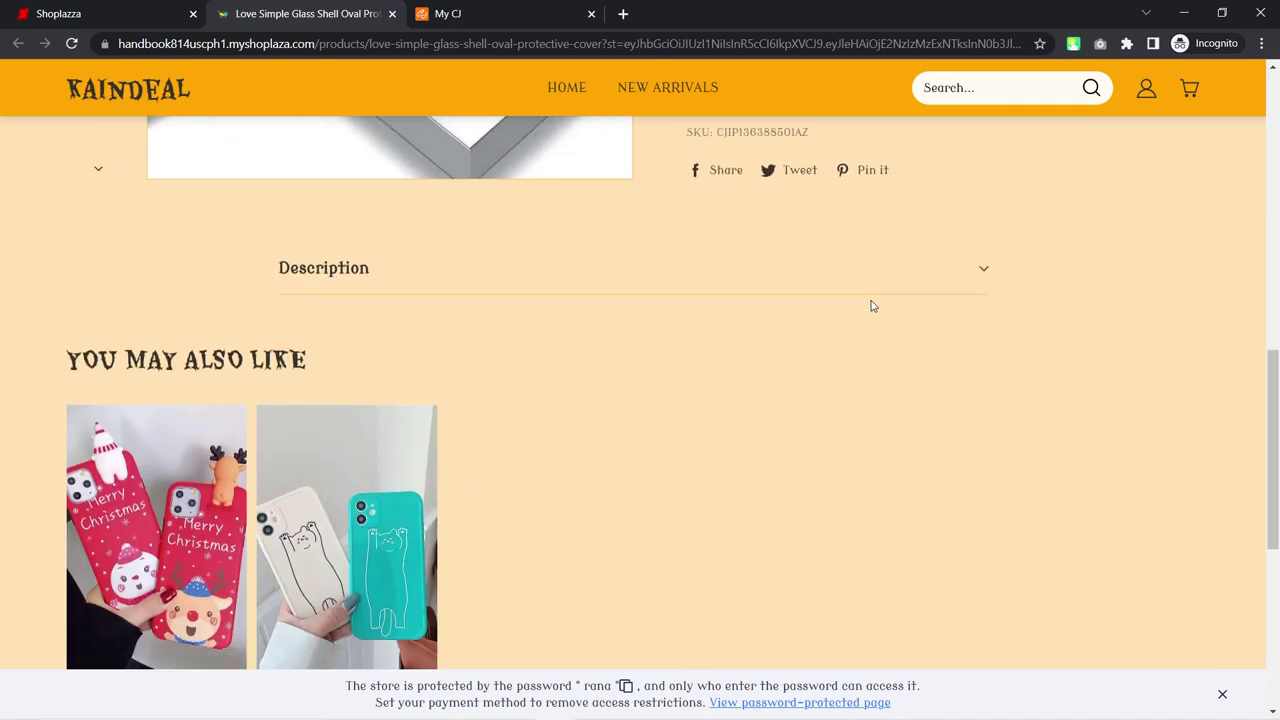
{"action": "scroll", "coordinate": [489, 331], "scroll_direction": "up", "scroll_amount": 3}
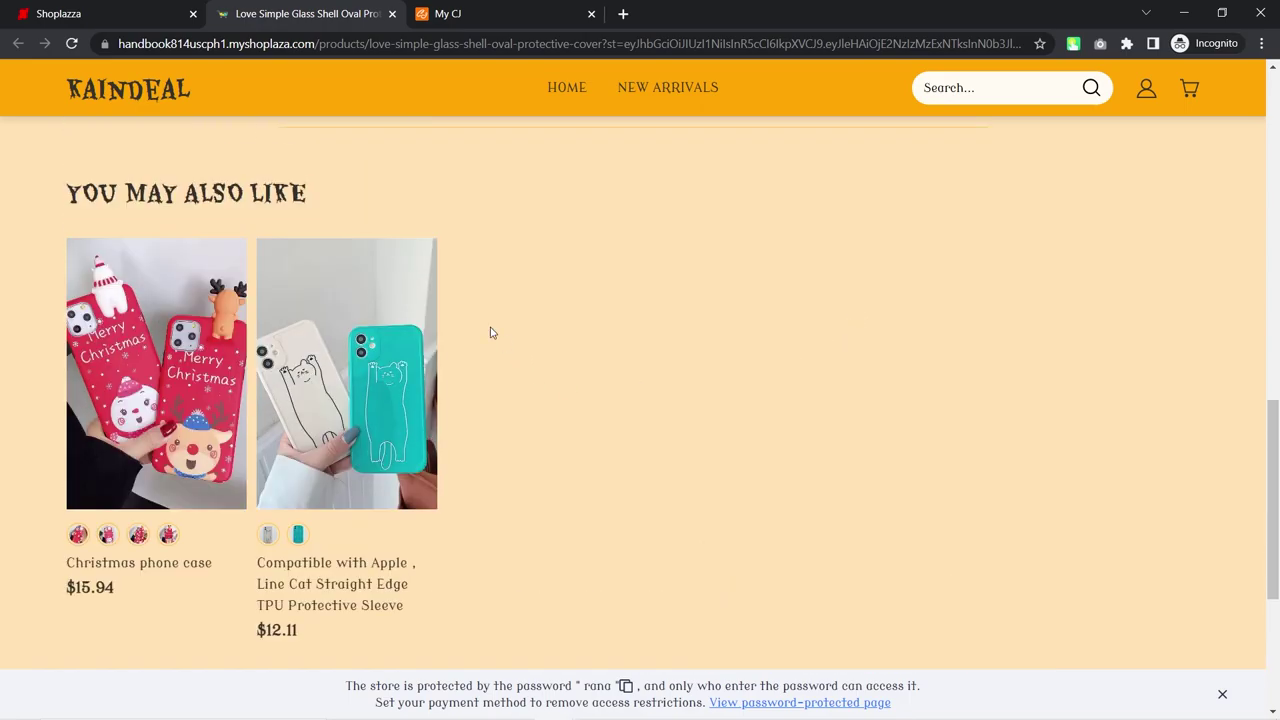
Expand and read the product description, then close the storefront product tab.
{"action": "left_click", "coordinate": [409, 269]}
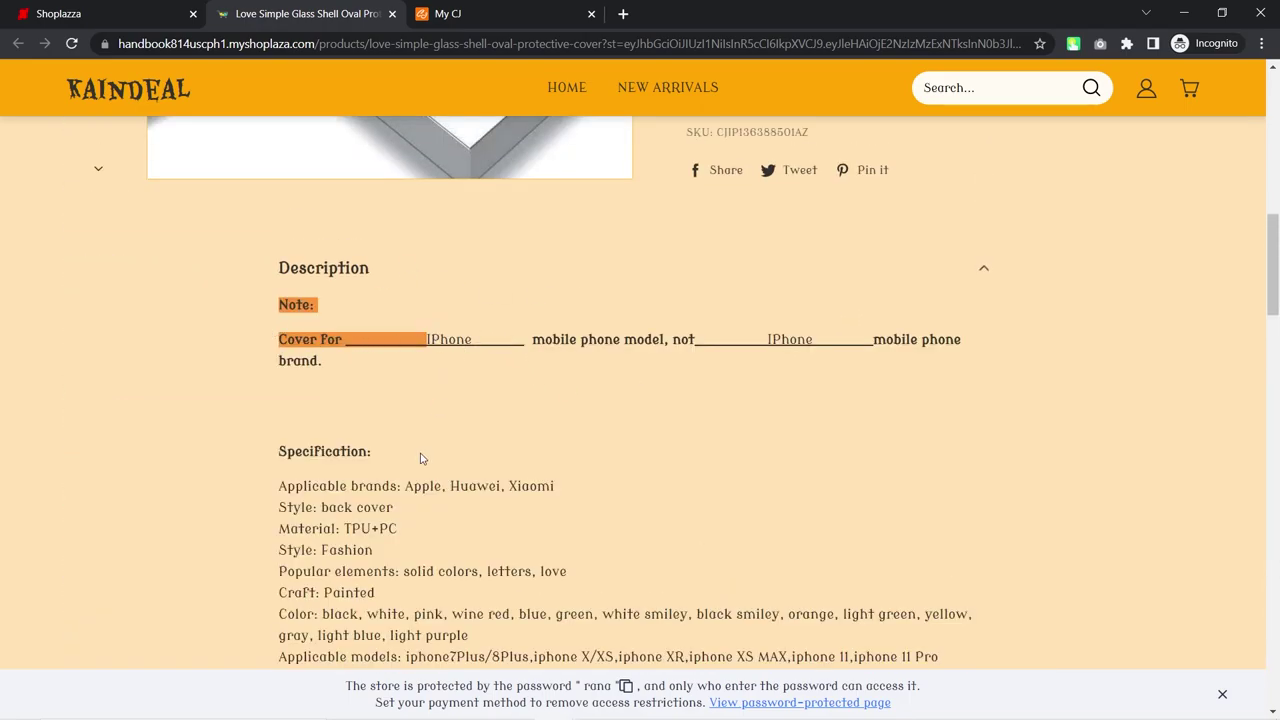
{"action": "scroll", "coordinate": [440, 450], "scroll_direction": "down", "scroll_amount": 10}
{"action": "key", "text": "Home"}
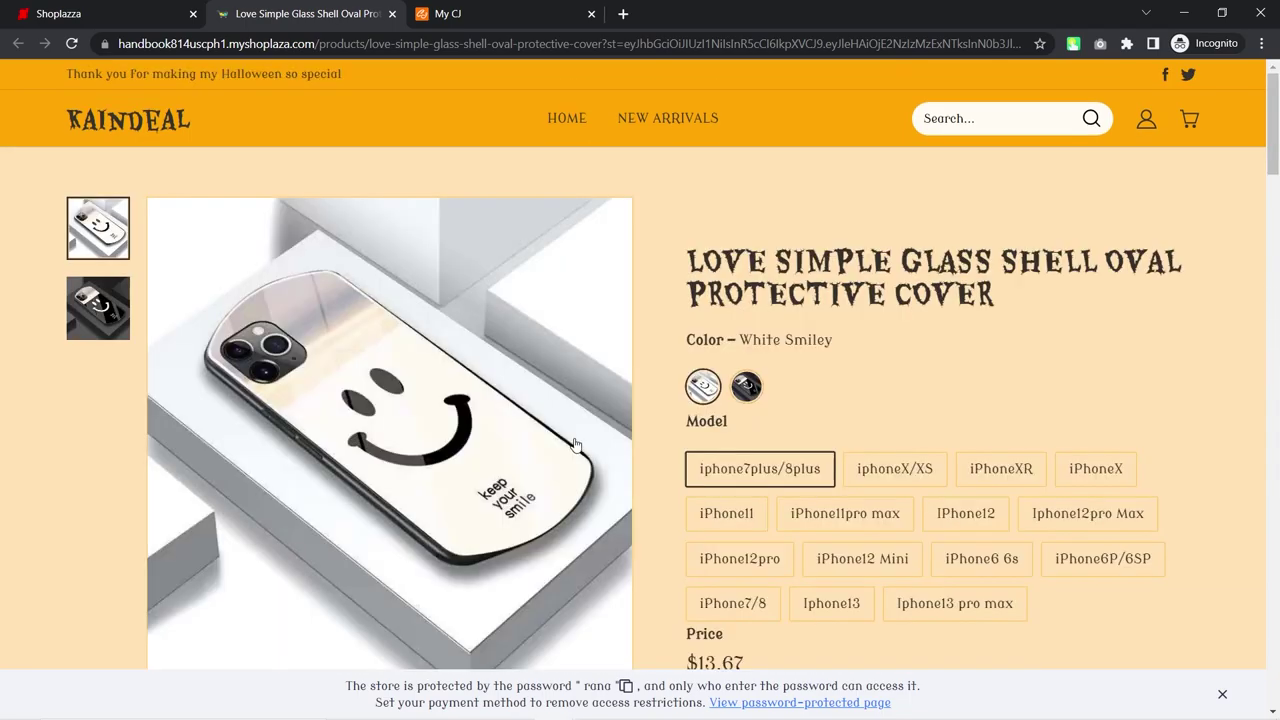
{"action": "scroll", "coordinate": [638, 378], "scroll_direction": "down", "scroll_amount": 5}
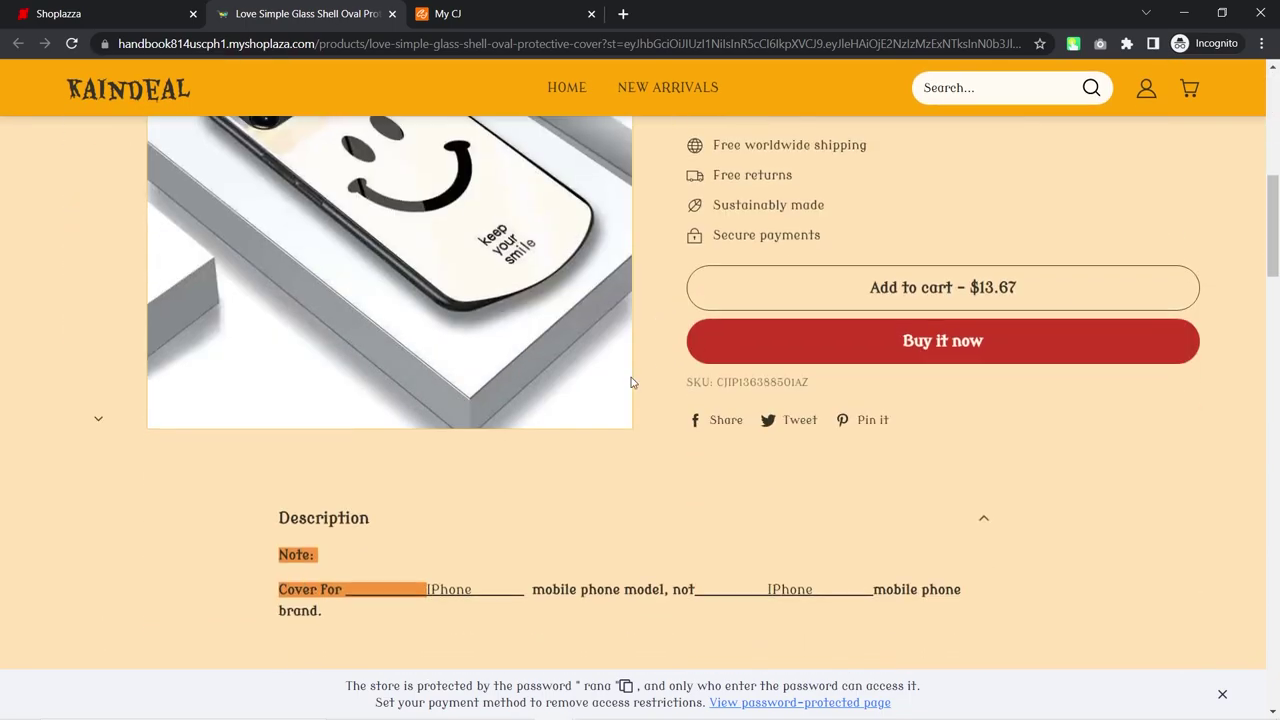
{"action": "scroll", "coordinate": [606, 391], "scroll_direction": "down", "scroll_amount": 3}
{"action": "scroll", "coordinate": [606, 391], "scroll_direction": "up", "scroll_amount": 5}
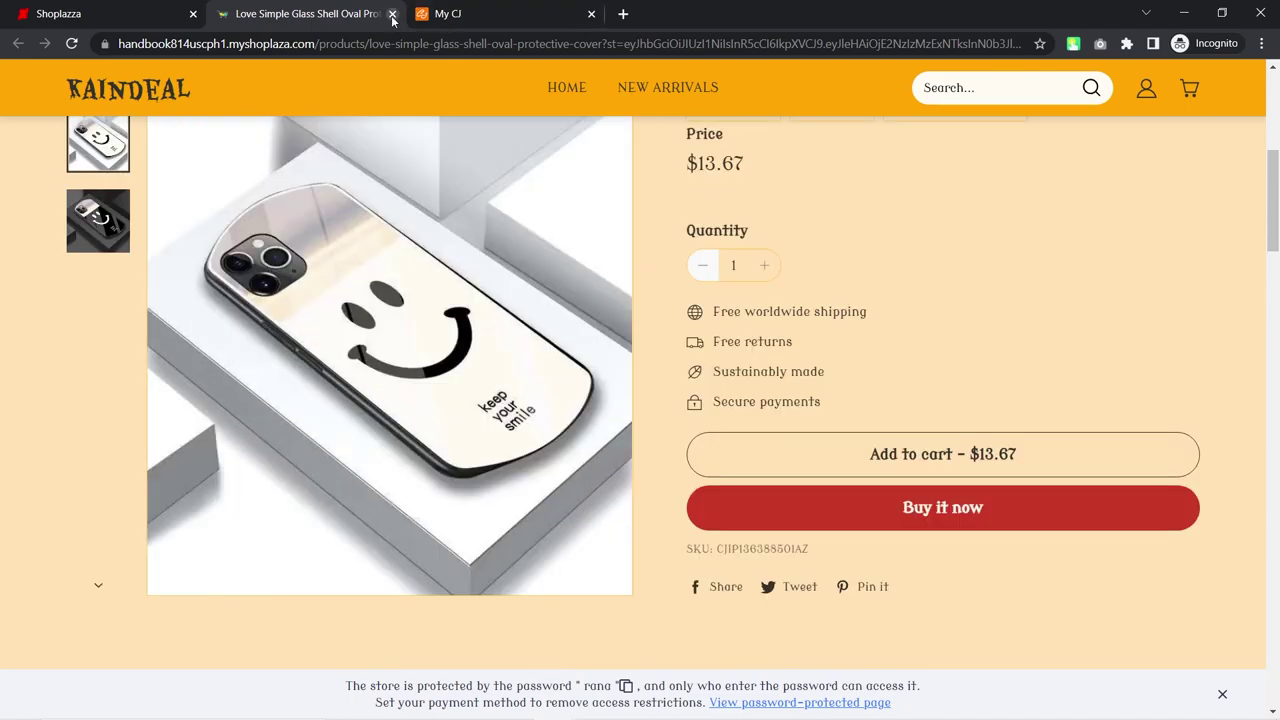
{"action": "left_click", "coordinate": [392, 14]}
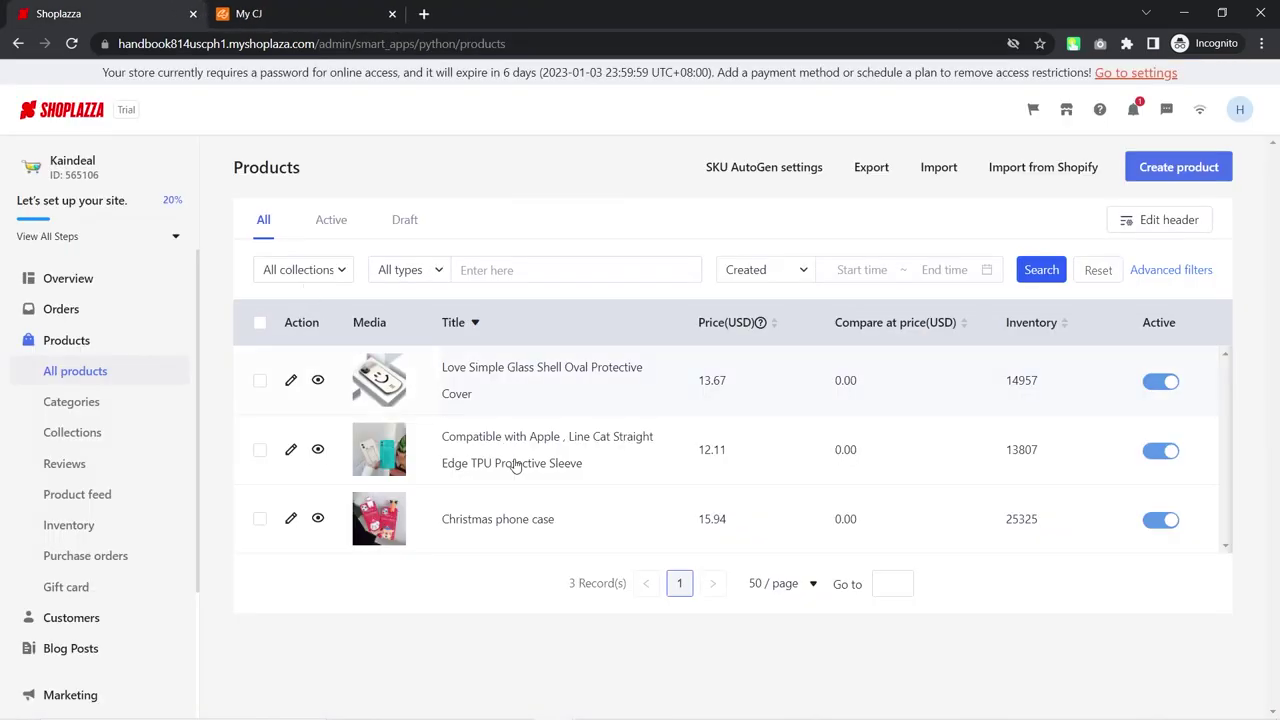
{"action": "left_click", "coordinate": [291, 382]}
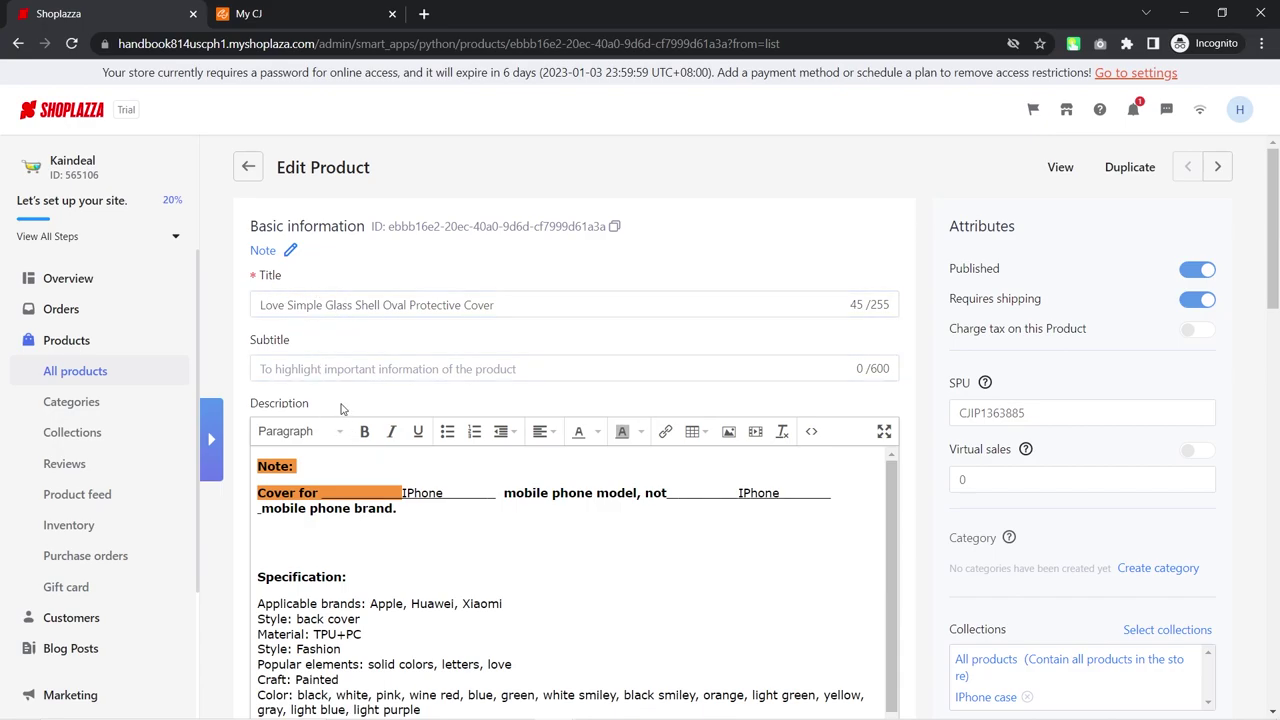
{"action": "scroll", "coordinate": [341, 410], "scroll_direction": "down", "scroll_amount": 3}
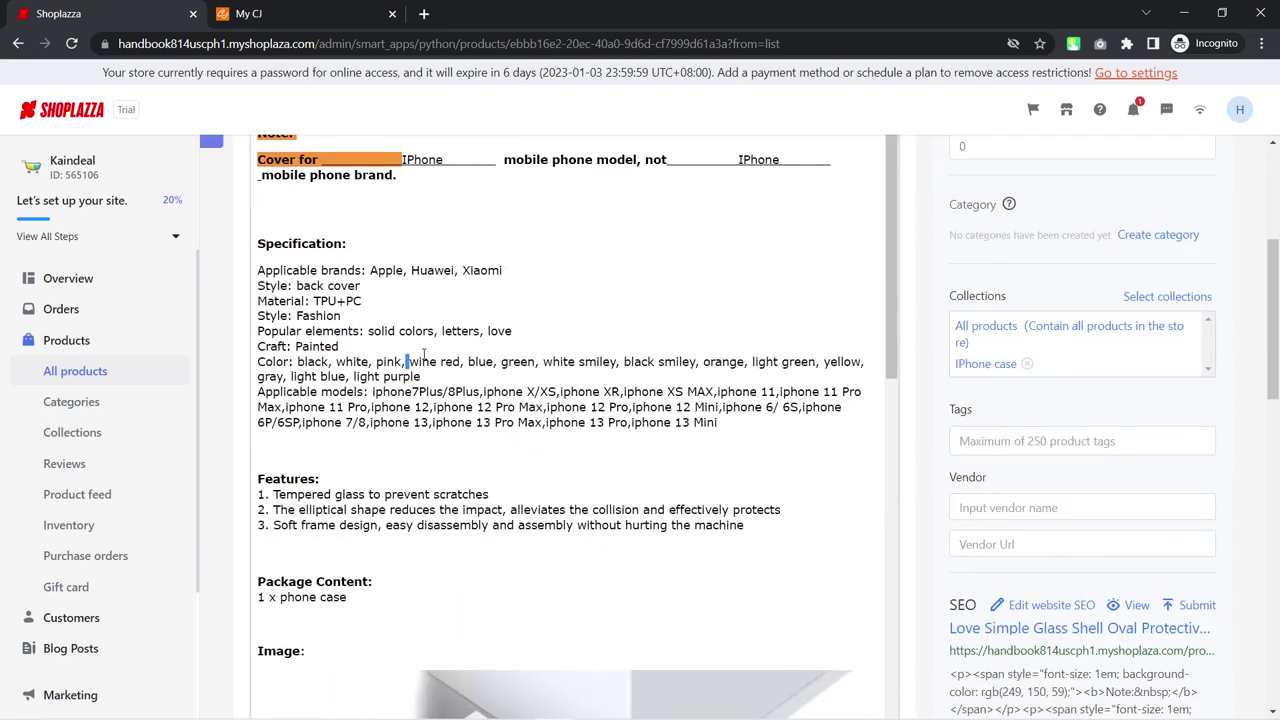
{"action": "scroll", "coordinate": [509, 378], "scroll_direction": "down", "scroll_amount": 5}
{"action": "left_click", "coordinate": [533, 393]}
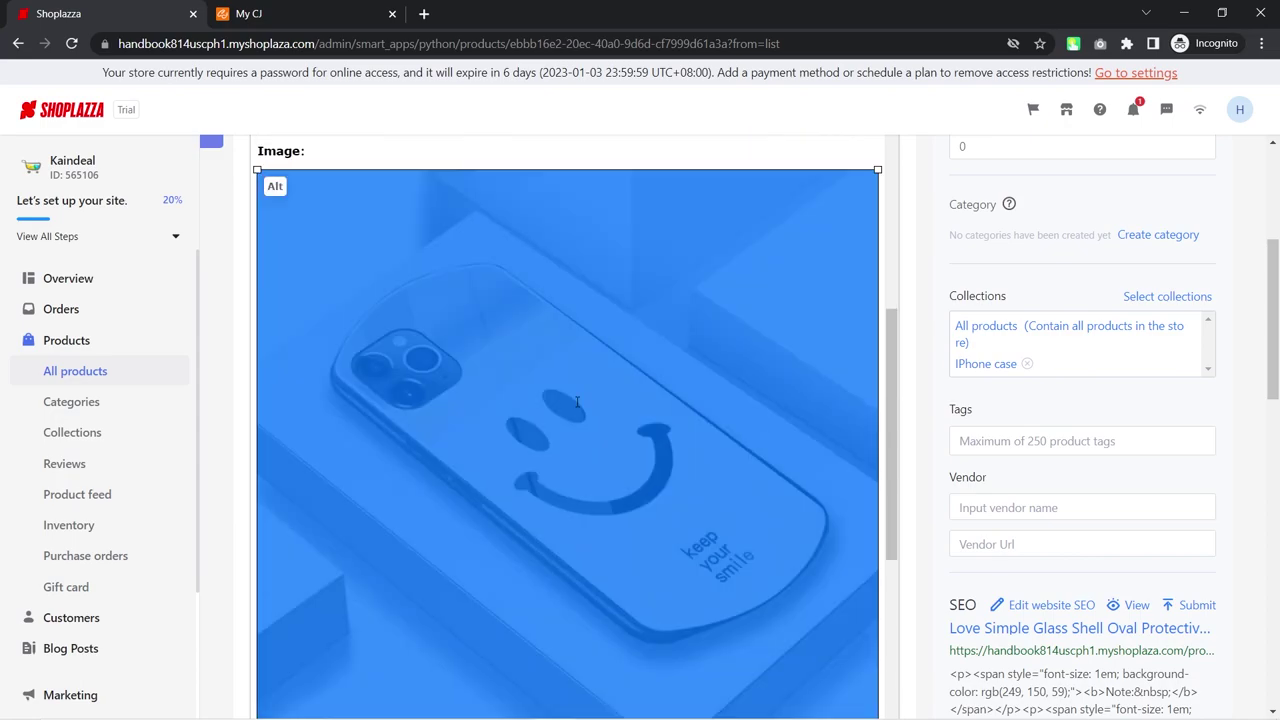
{"action": "scroll", "coordinate": [560, 400], "scroll_direction": "up", "scroll_amount": 5}
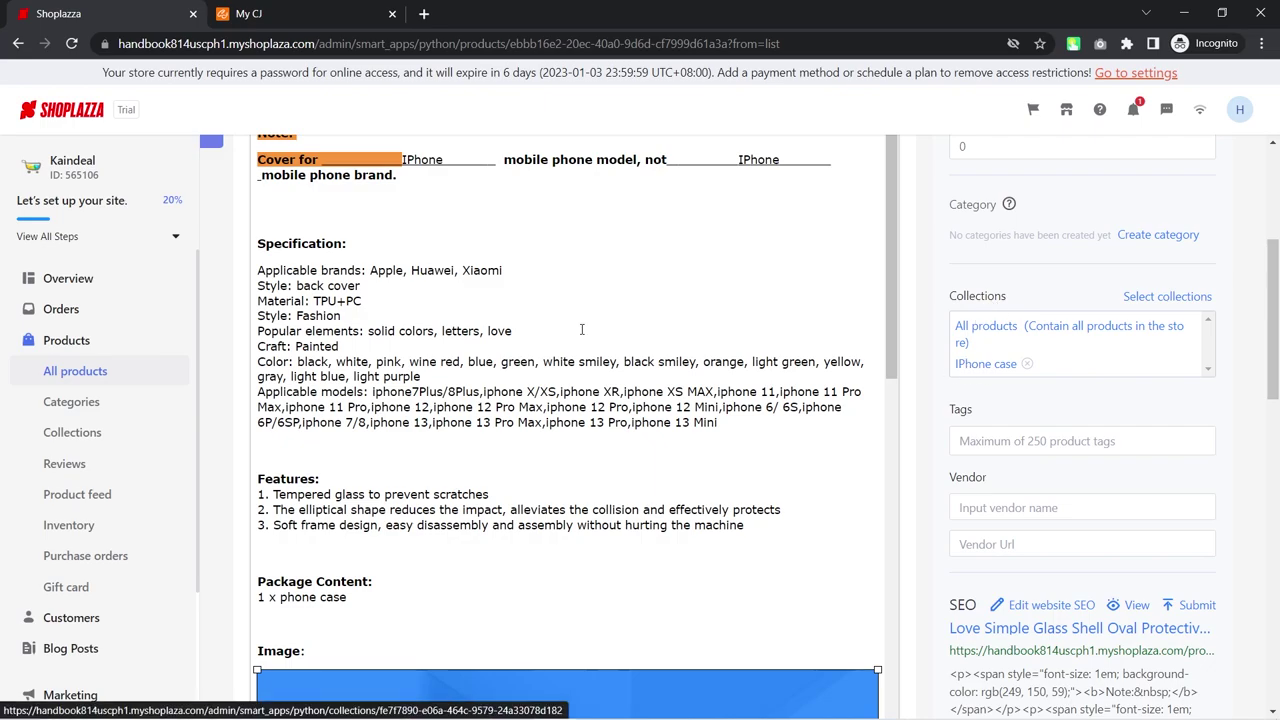
{"action": "scroll", "coordinate": [975, 378], "scroll_direction": "up", "scroll_amount": 3}
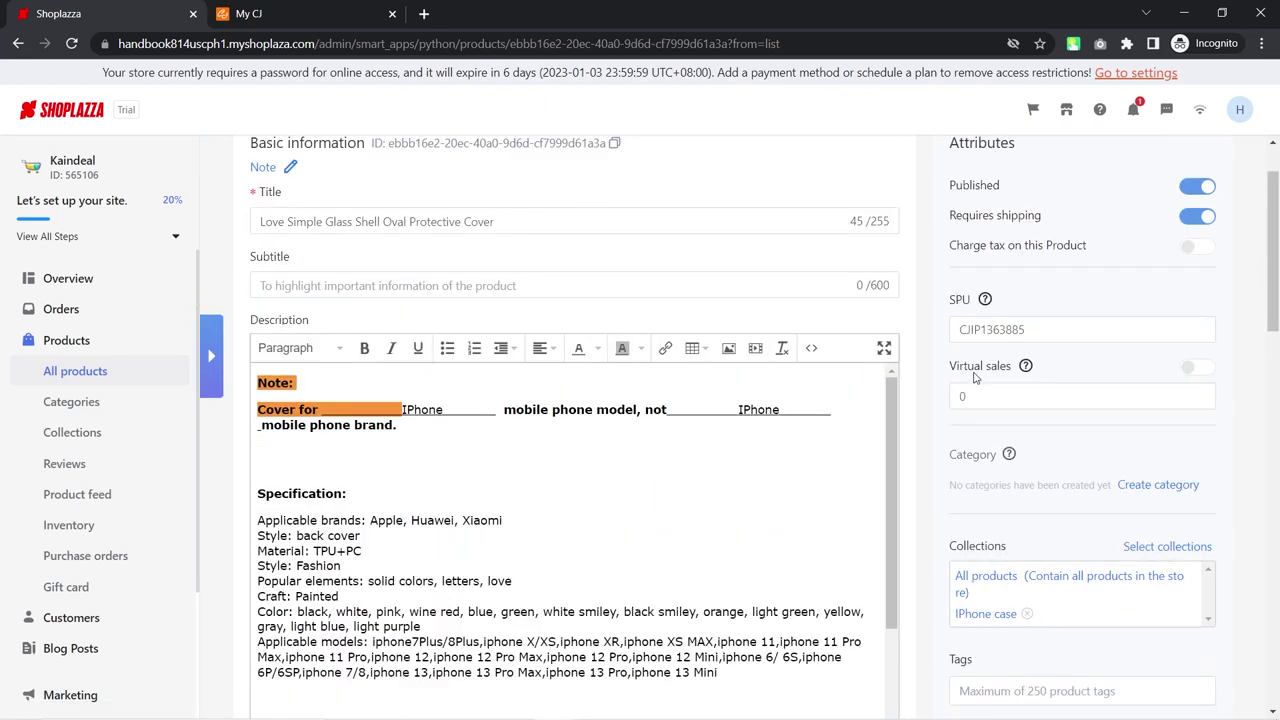
{"action": "scroll", "coordinate": [925, 369], "scroll_direction": "up", "scroll_amount": 1}
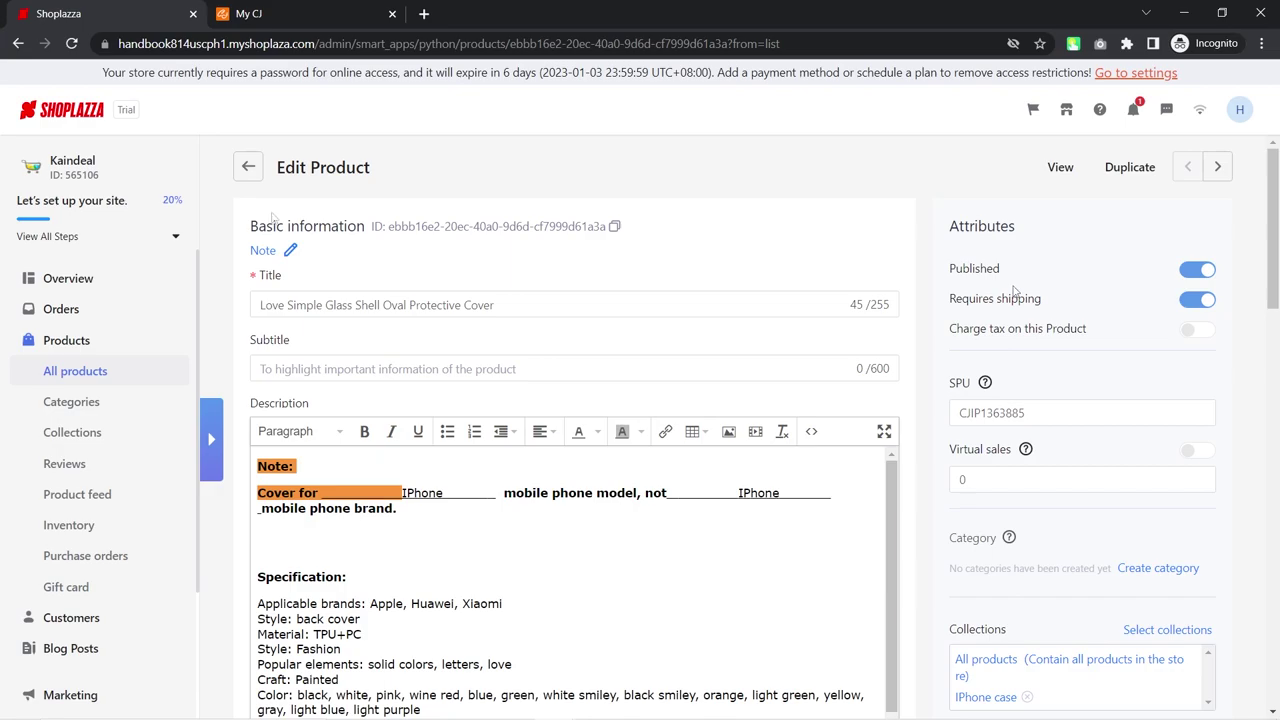
{"action": "left_click", "coordinate": [248, 167]}
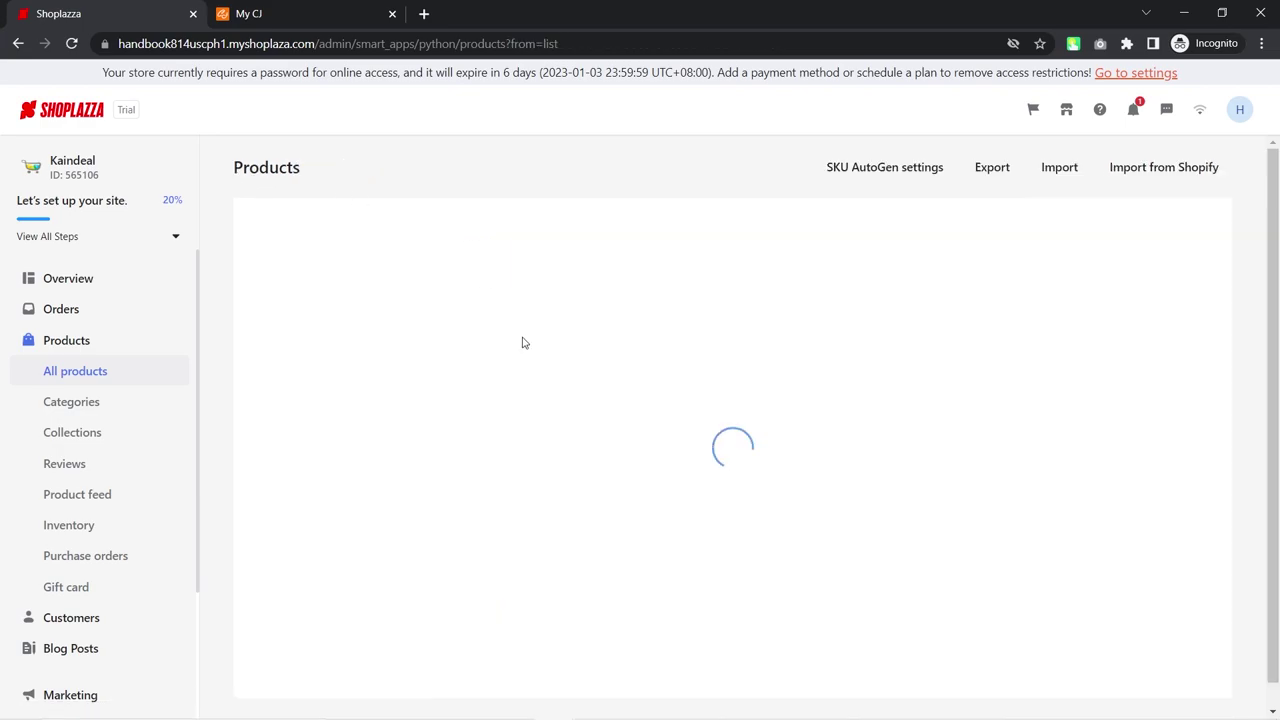
Check the Collections list (All products, IPhone case), then return to the CJ listing queue.
{"action": "left_click", "coordinate": [86, 436]}
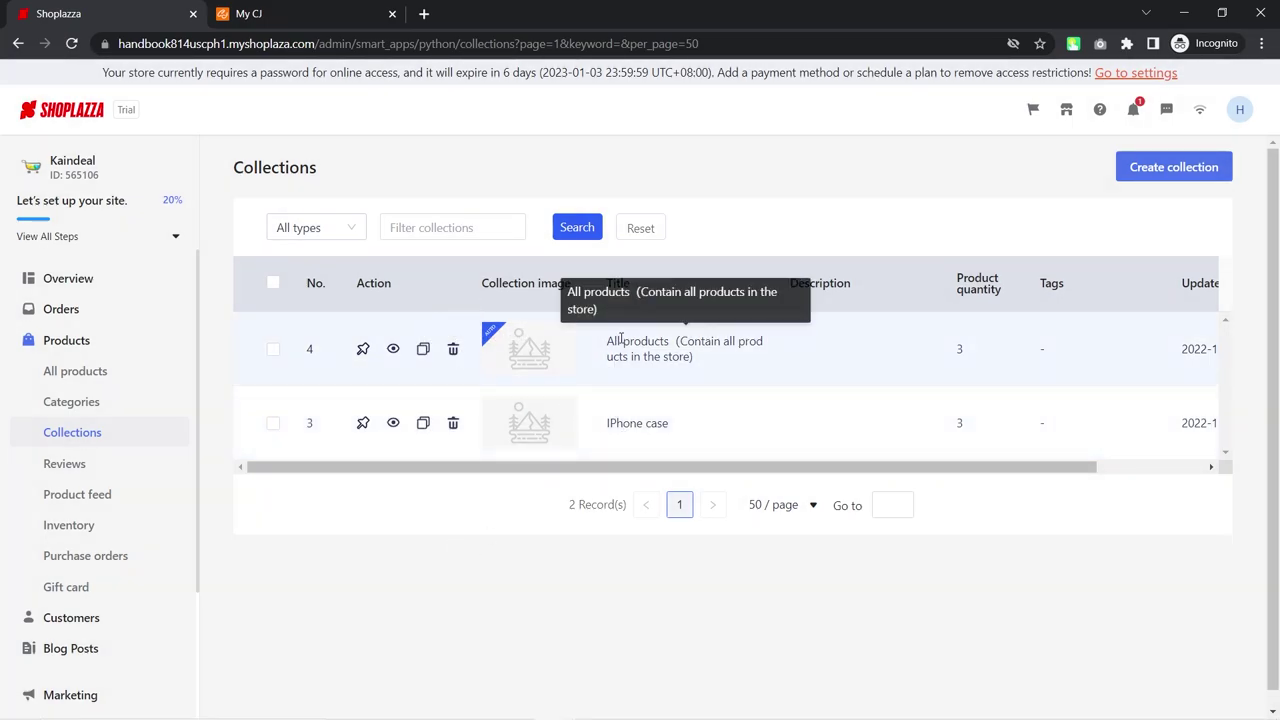
{"action": "key", "text": "ctrl+Tab"}
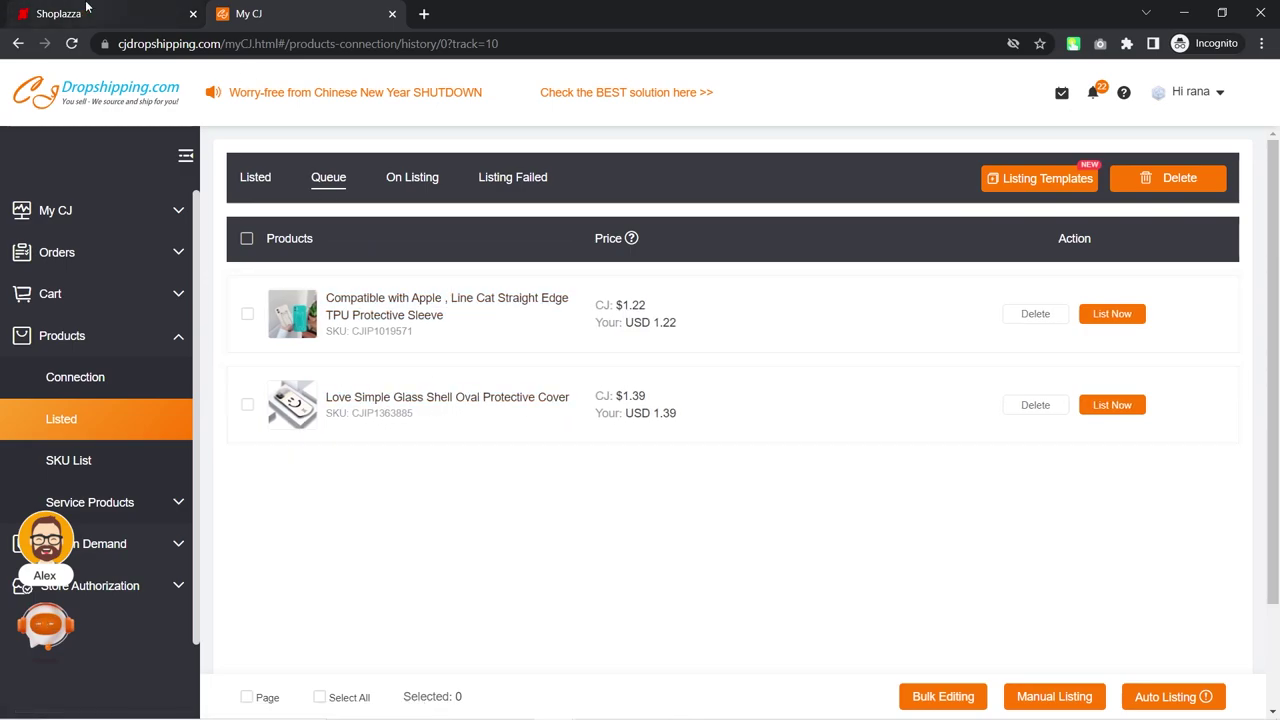
{"action": "key", "text": "ctrl+Tab"}
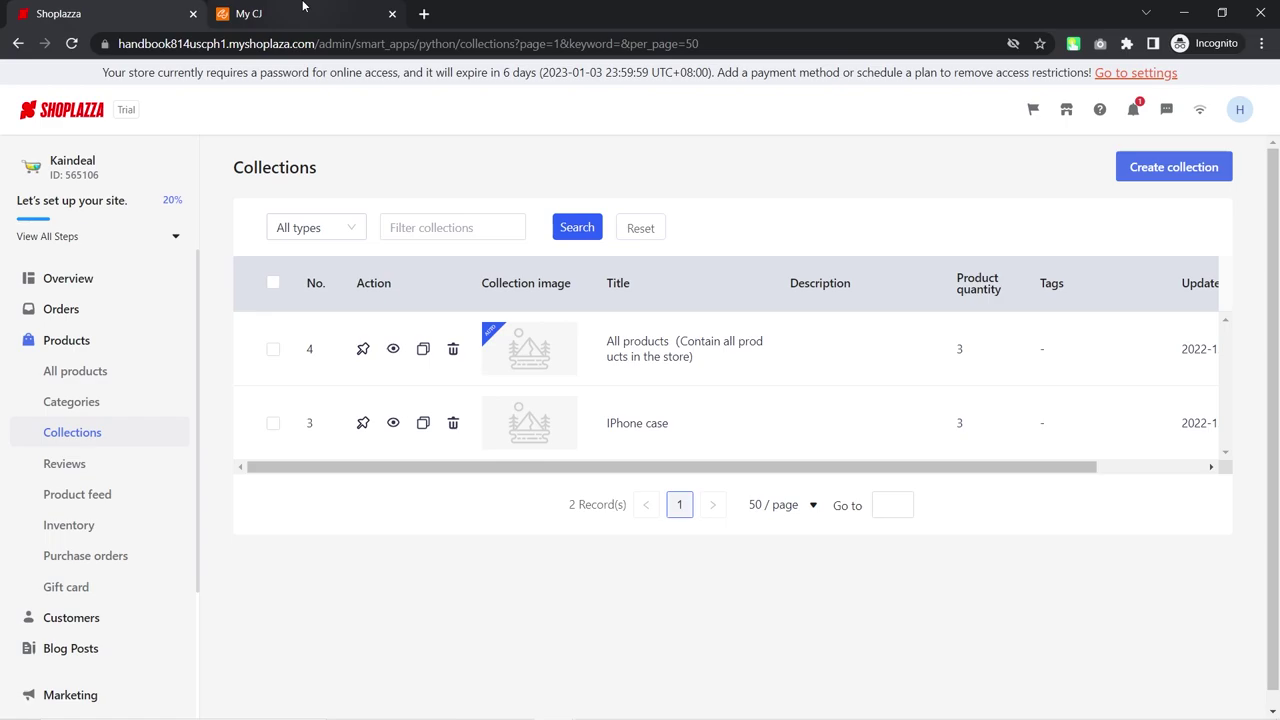
{"action": "left_click", "coordinate": [303, 10]}
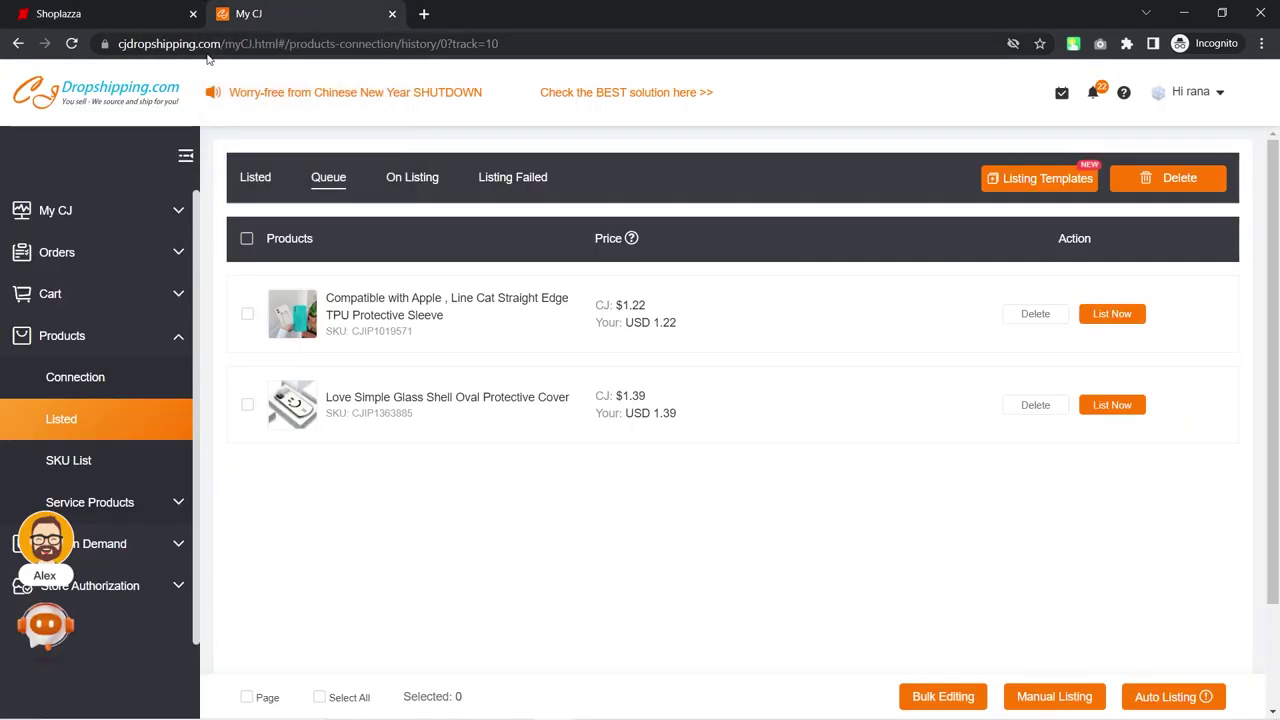
Open cjdropshipping.com in a new tab and browse its Trending and New Products grids.
{"action": "left_click", "coordinate": [95, 92]}
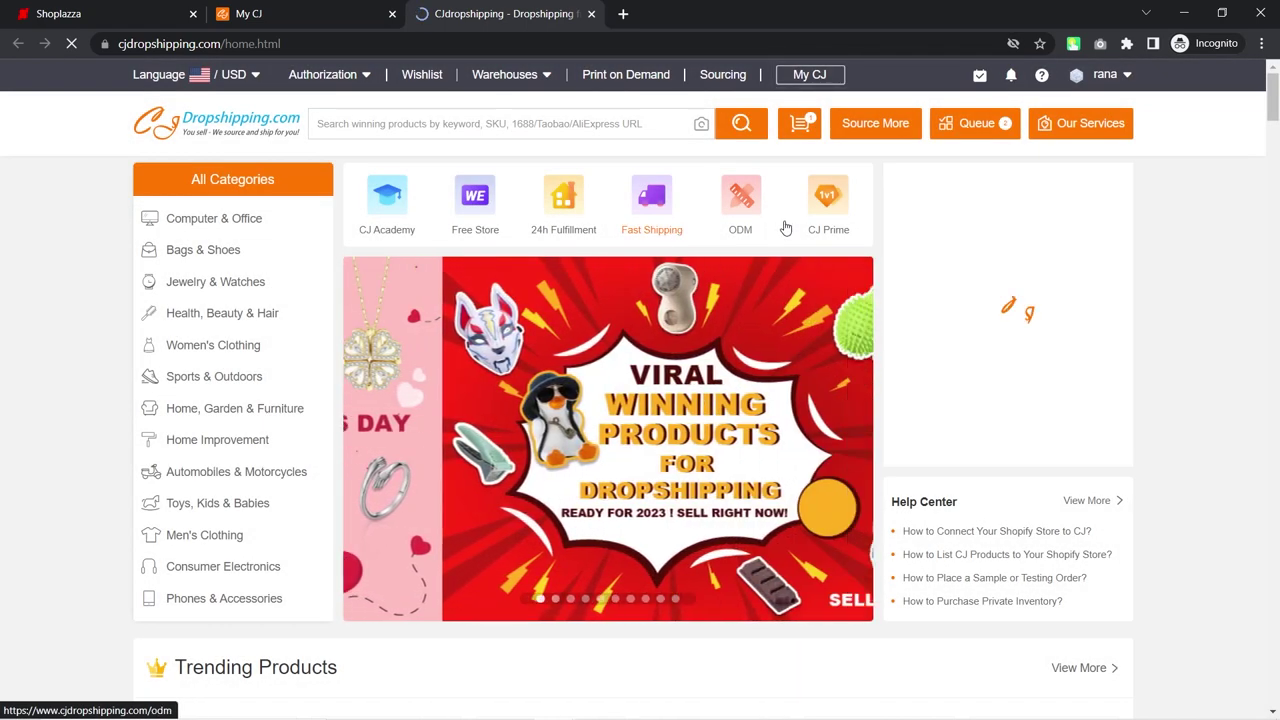
{"action": "scroll", "coordinate": [425, 453], "scroll_direction": "down", "scroll_amount": 3}
{"action": "scroll", "coordinate": [425, 453], "scroll_direction": "down", "scroll_amount": 2}
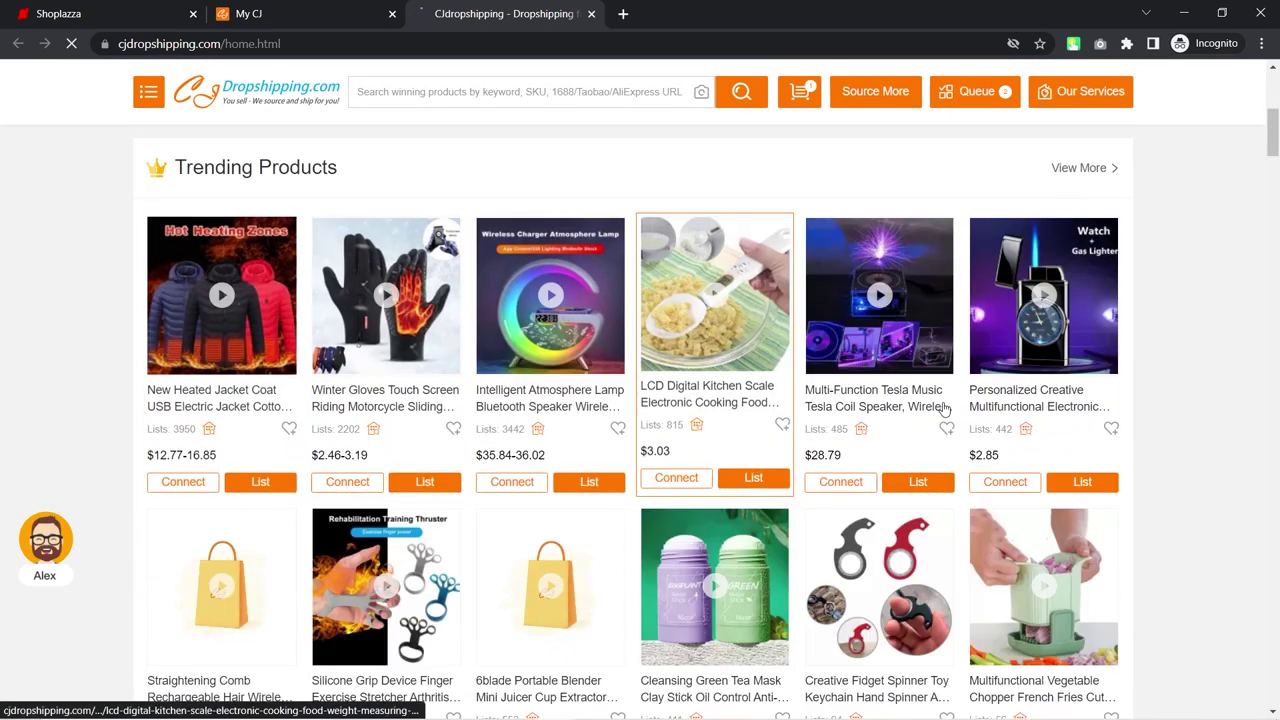
{"action": "scroll", "coordinate": [1041, 403], "scroll_direction": "down", "scroll_amount": 1}
{"action": "scroll", "coordinate": [632, 482], "scroll_direction": "down", "scroll_amount": 2}
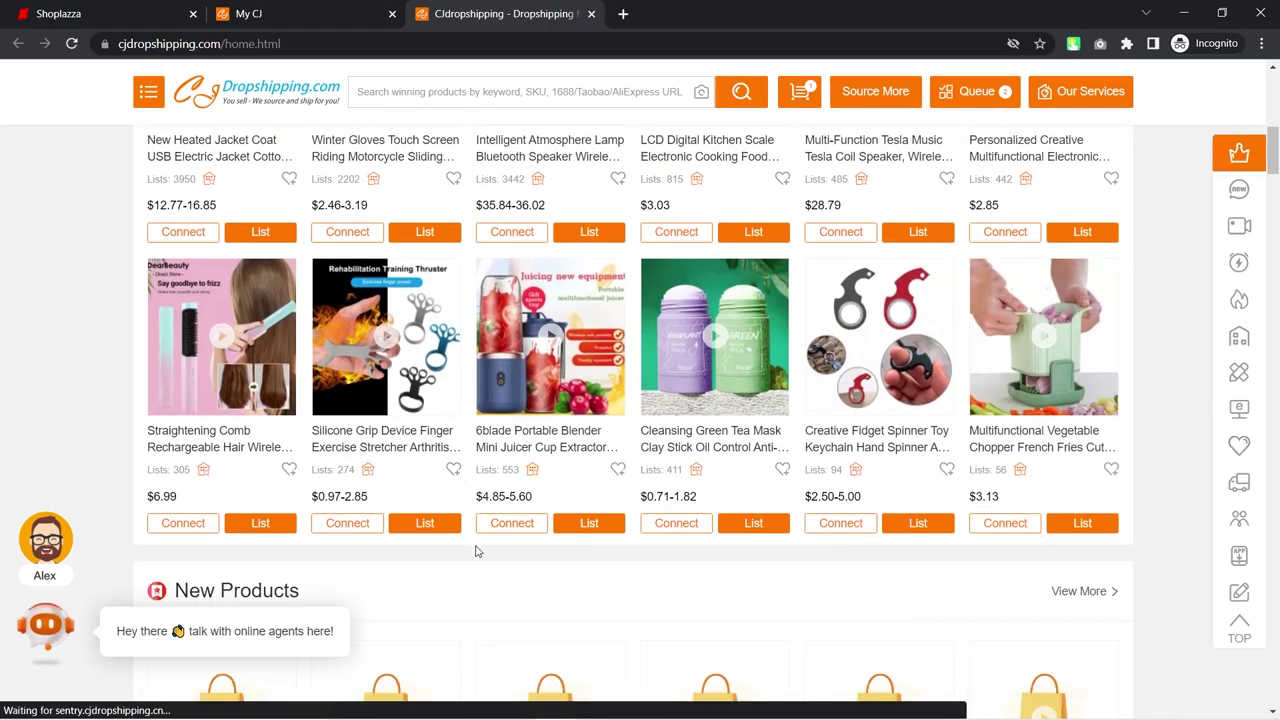
{"action": "scroll", "coordinate": [477, 552], "scroll_direction": "down", "scroll_amount": 2}
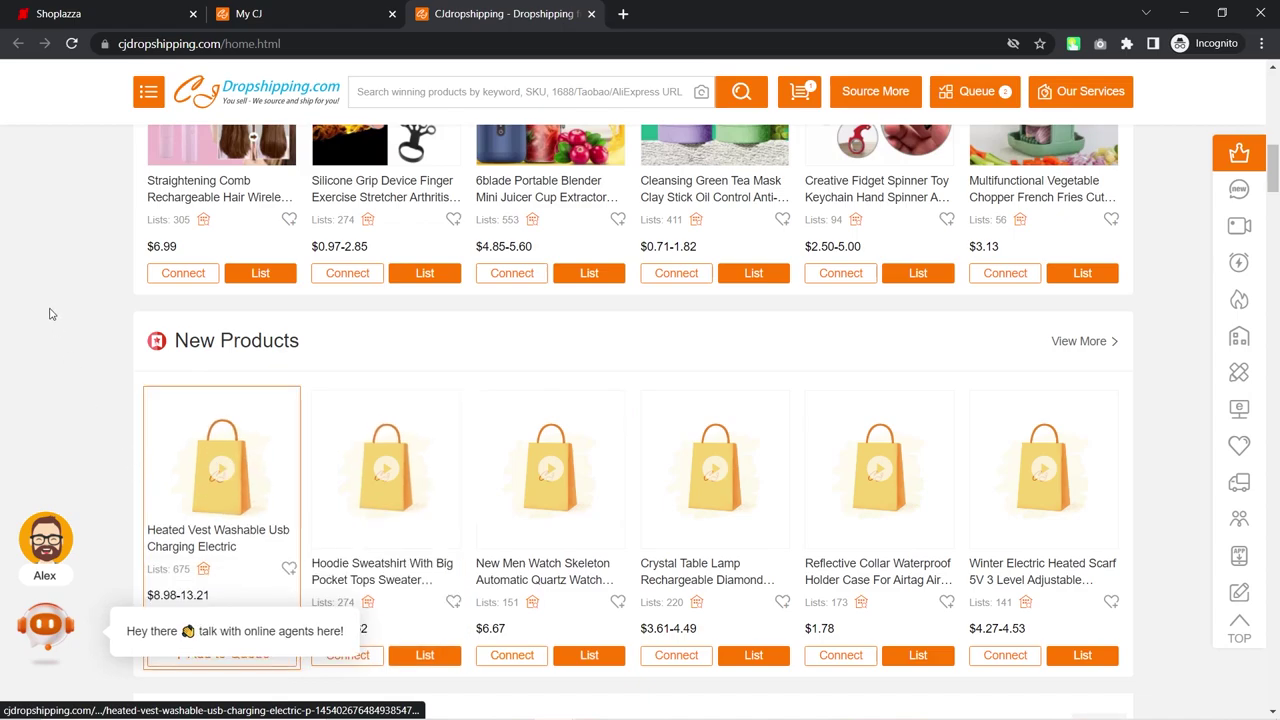
{"action": "scroll", "coordinate": [50, 312], "scroll_direction": "up", "scroll_amount": 1}
{"action": "scroll", "coordinate": [52, 312], "scroll_direction": "up", "scroll_amount": 2}
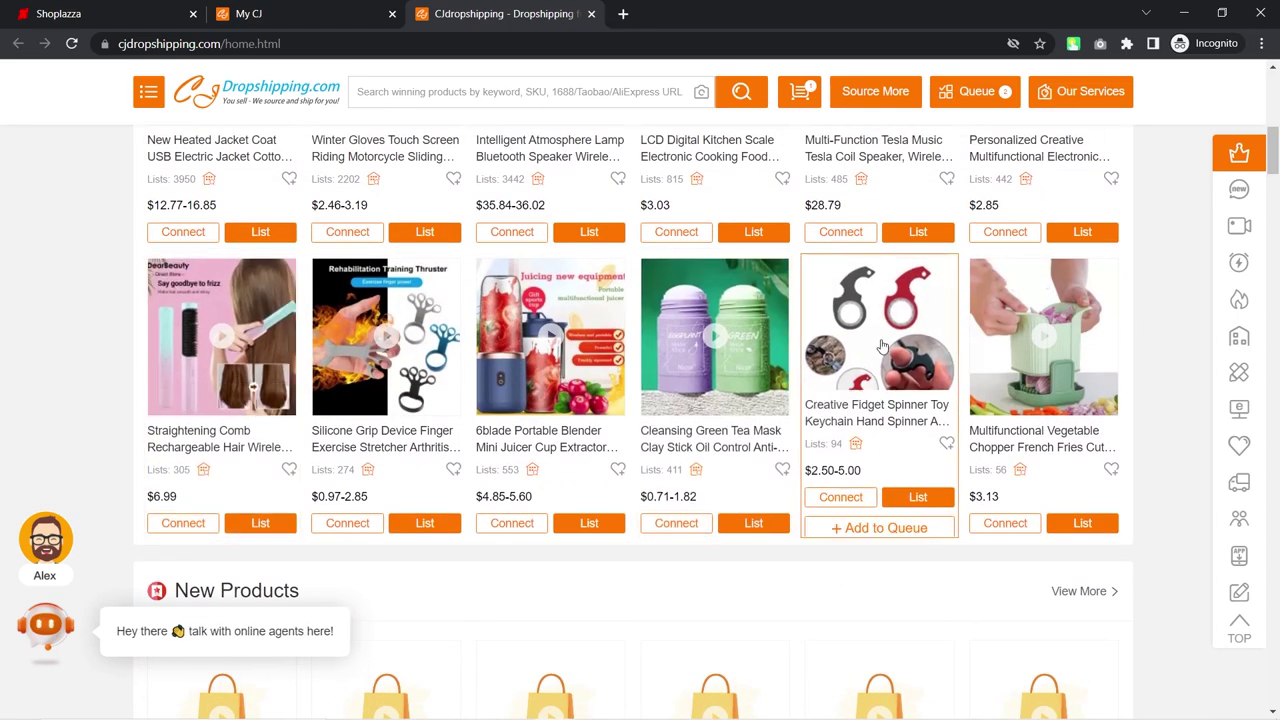
{"action": "scroll", "coordinate": [644, 376], "scroll_direction": "down", "scroll_amount": 1}
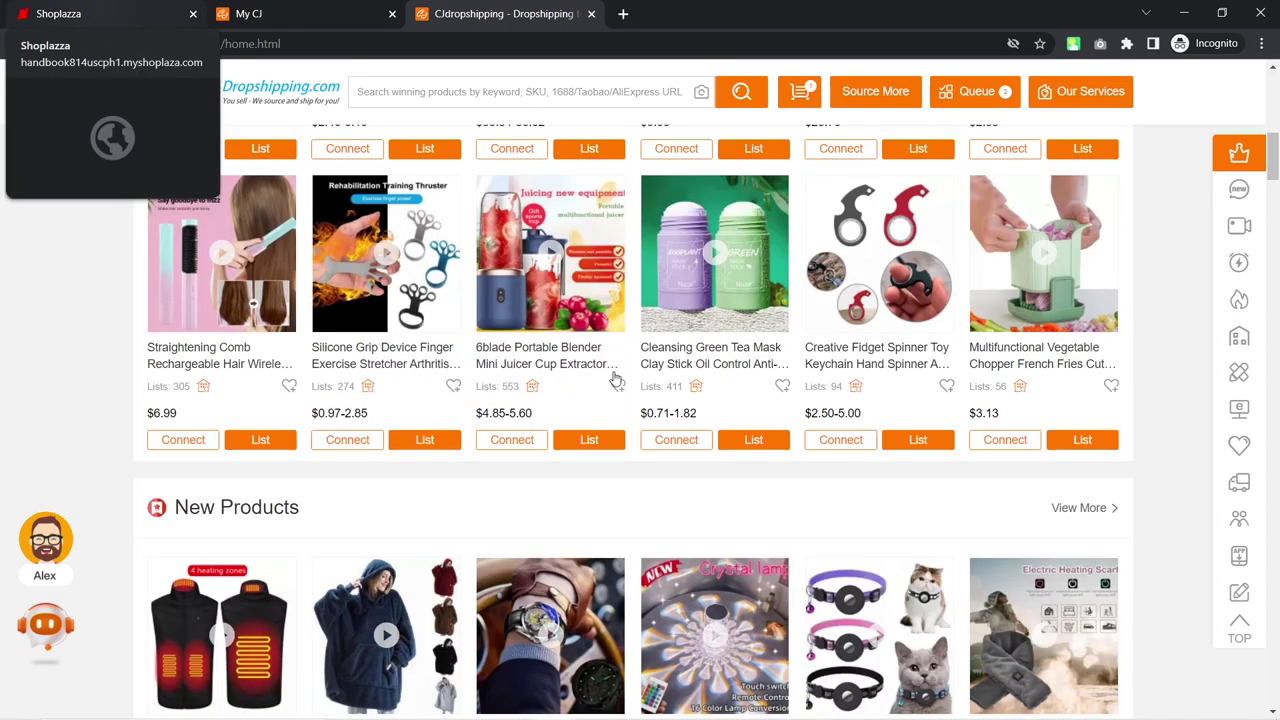
Look over the Marketing page, then open the store Overview dashboard with visitor and sales figures.
{"action": "left_click", "coordinate": [114, 13]}
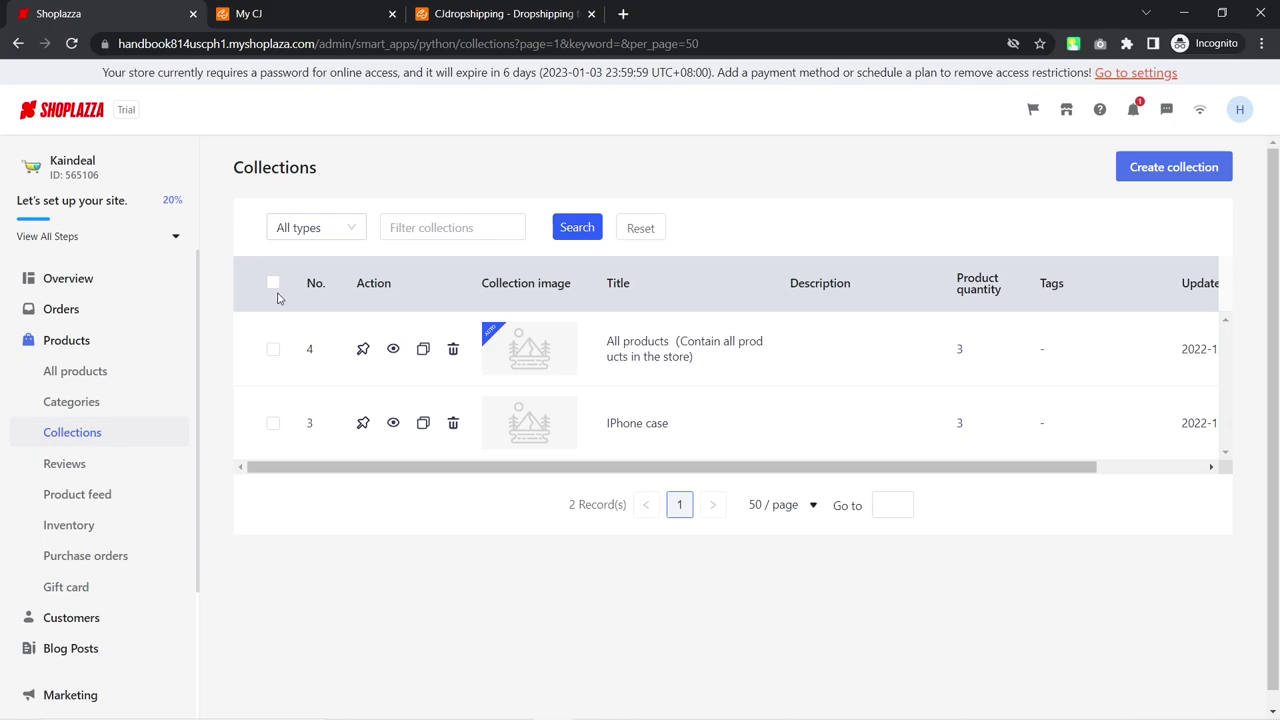
{"action": "scroll", "coordinate": [97, 418], "scroll_direction": "down", "scroll_amount": 3}
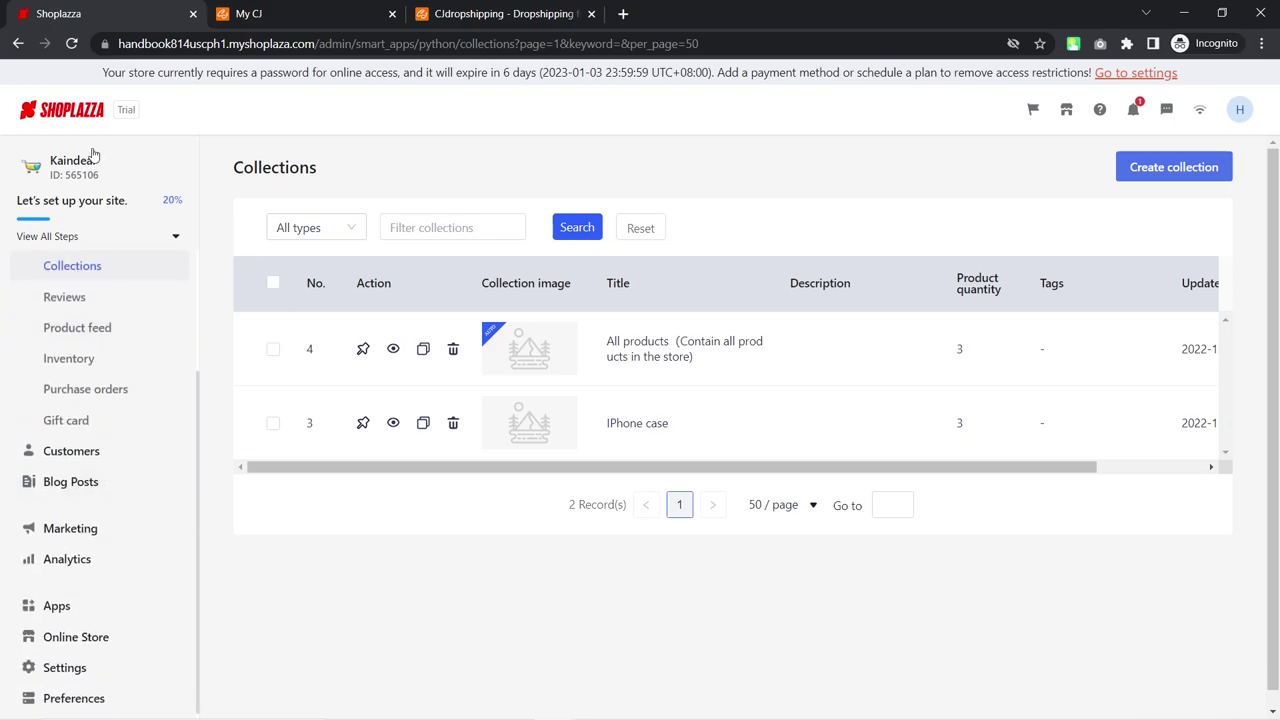
{"action": "left_click", "coordinate": [70, 528]}
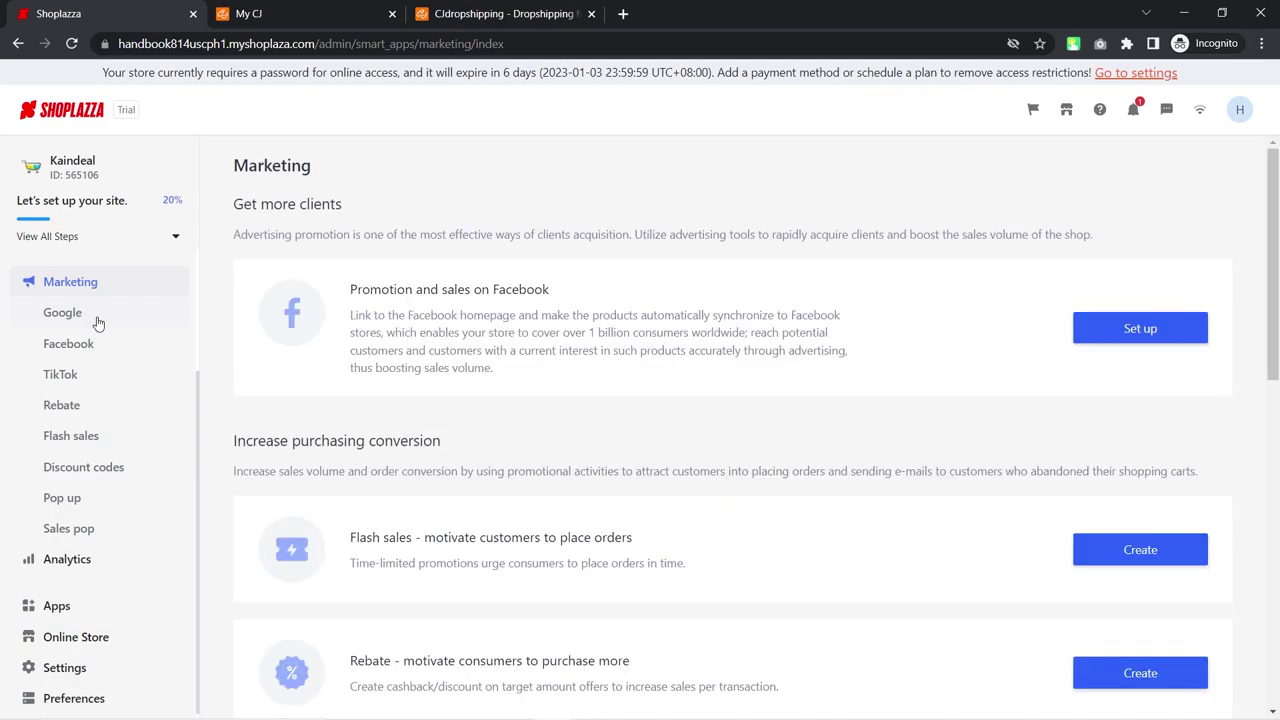
{"action": "scroll", "coordinate": [98, 320], "scroll_direction": "up", "scroll_amount": 2}
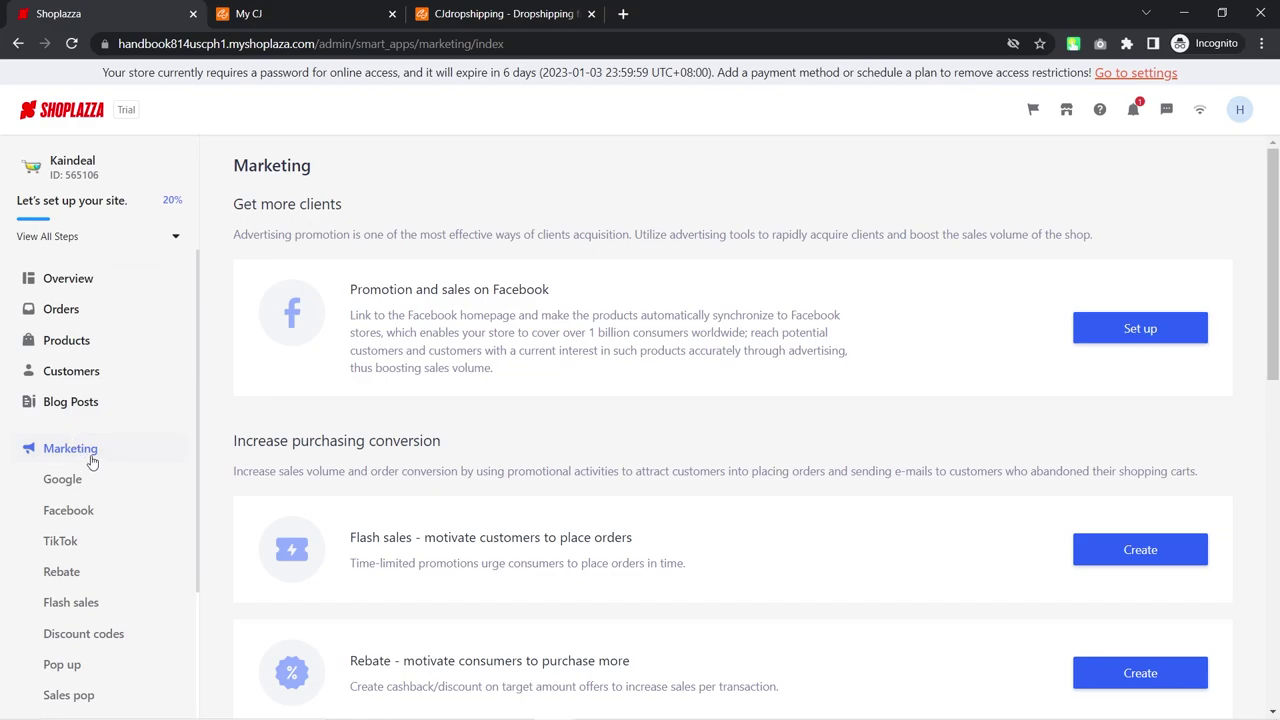
{"action": "scroll", "coordinate": [90, 440], "scroll_direction": "down", "scroll_amount": 1}
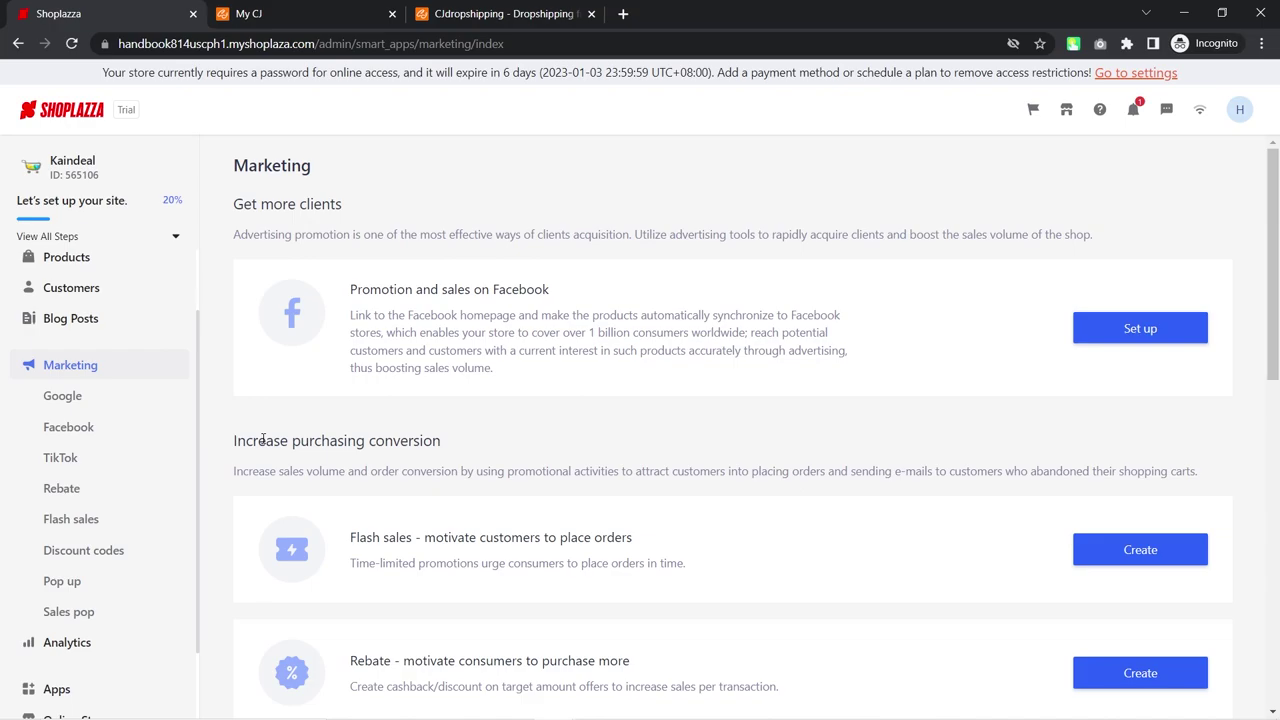
{"action": "scroll", "coordinate": [100, 300], "scroll_direction": "up", "scroll_amount": 1}
{"action": "left_click", "coordinate": [114, 280]}
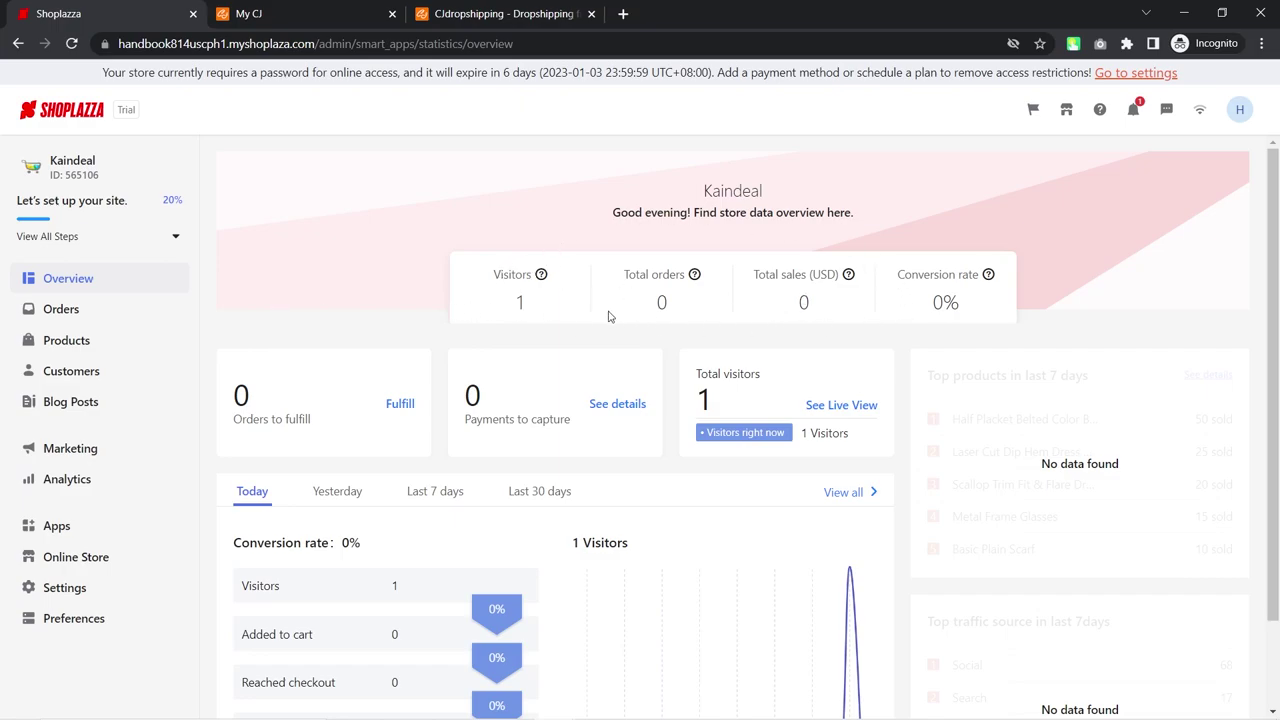
Go to Settings > Shipping to view the store's empty general shipping rates.
{"action": "scroll", "coordinate": [558, 311], "scroll_direction": "down", "scroll_amount": 1}
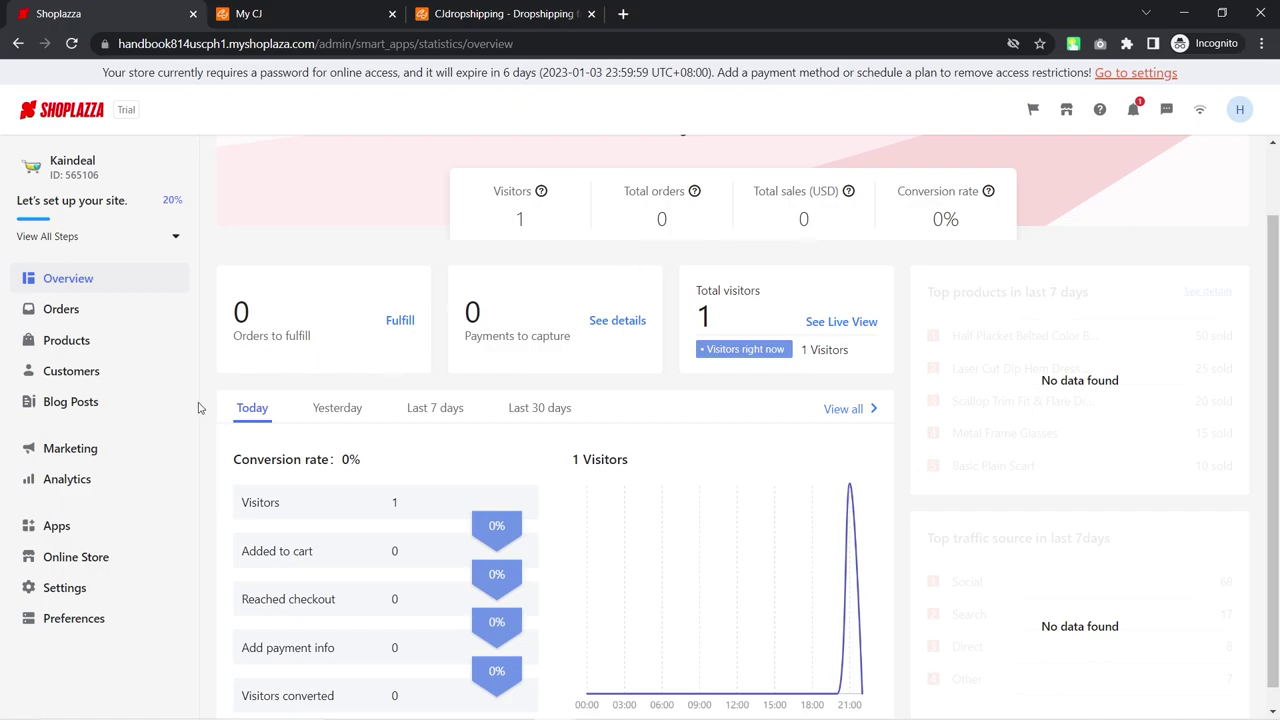
{"action": "left_click", "coordinate": [89, 598]}
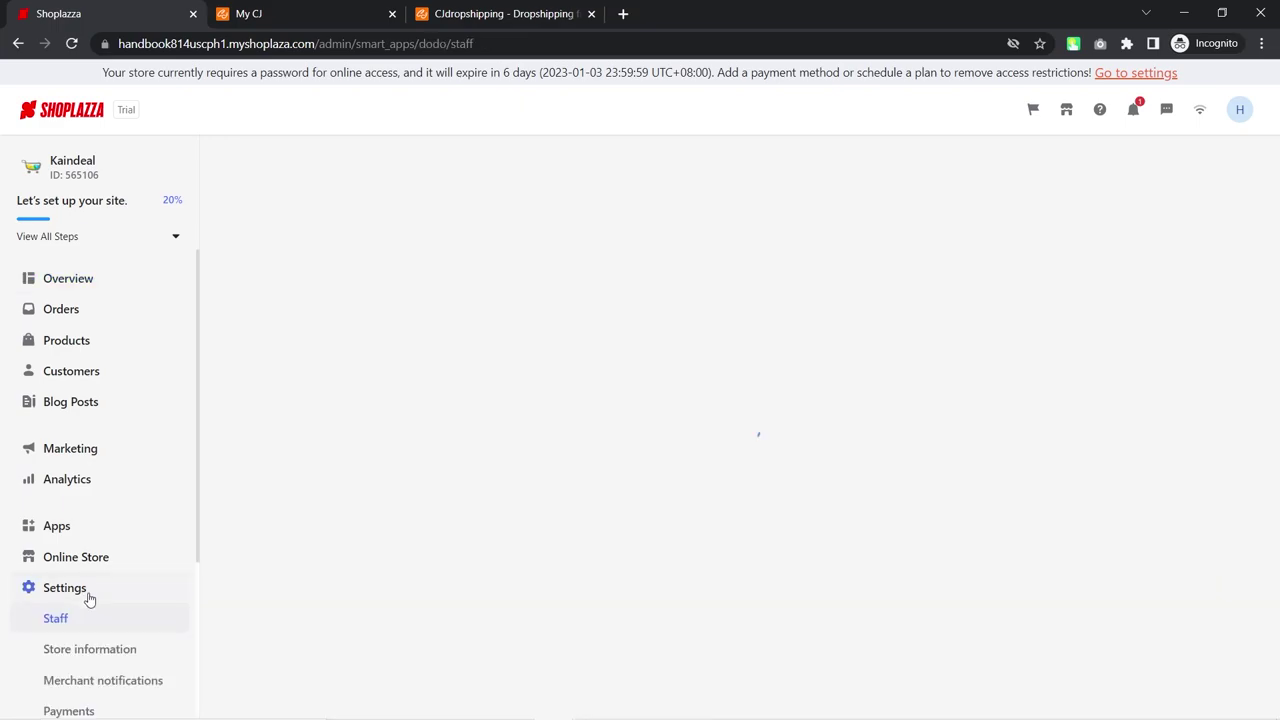
{"action": "scroll", "coordinate": [89, 594], "scroll_direction": "down", "scroll_amount": 5}
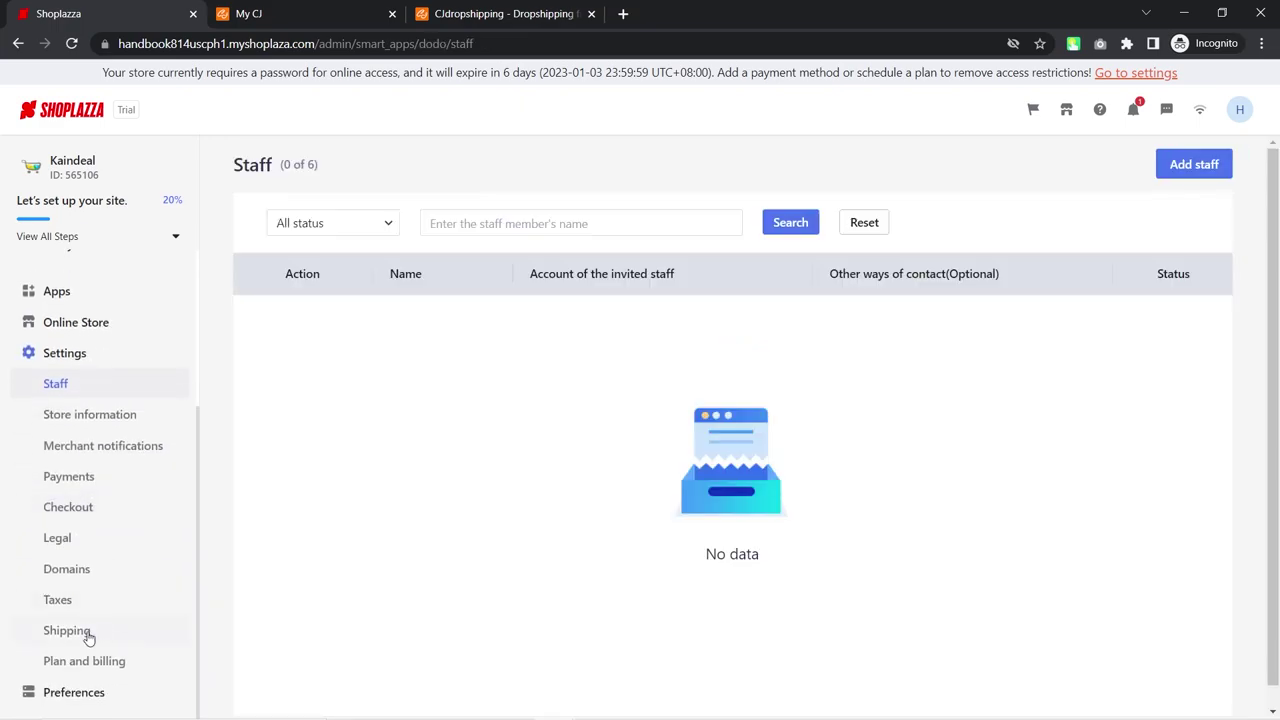
{"action": "left_click", "coordinate": [92, 632]}
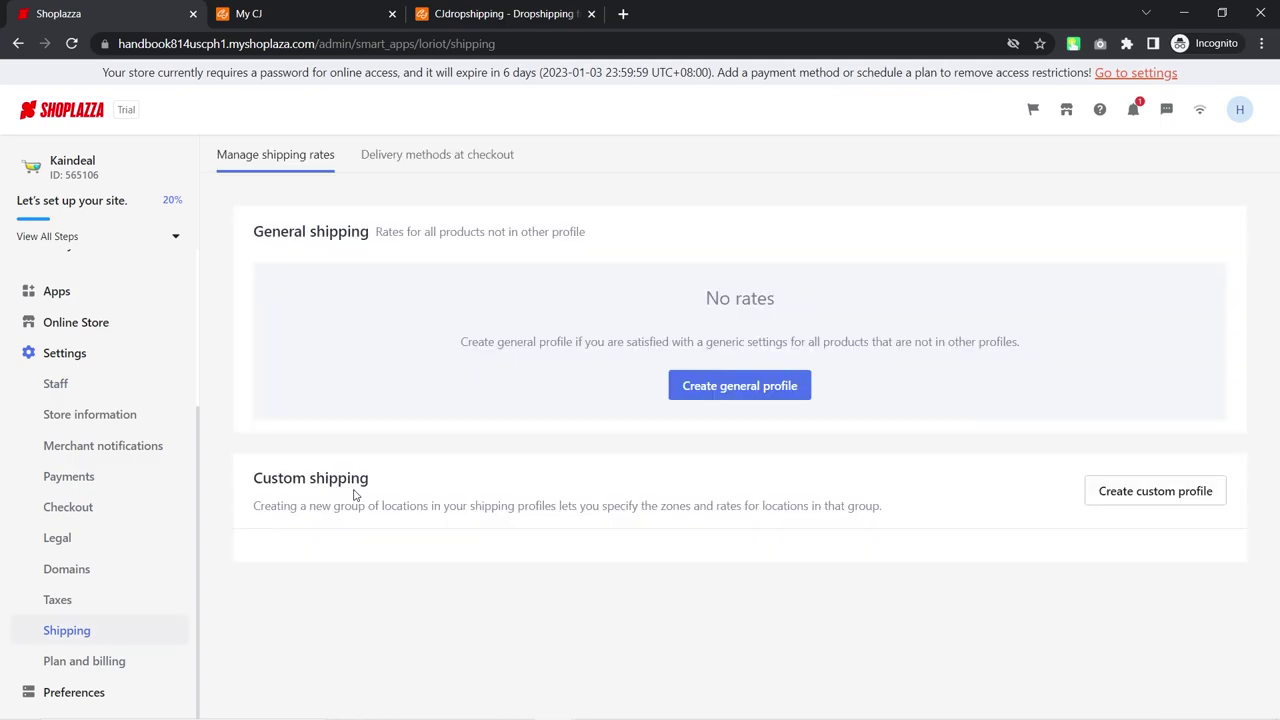
Create a general shipping profile named FREE Shipping and save it.
{"action": "left_click", "coordinate": [762, 388]}
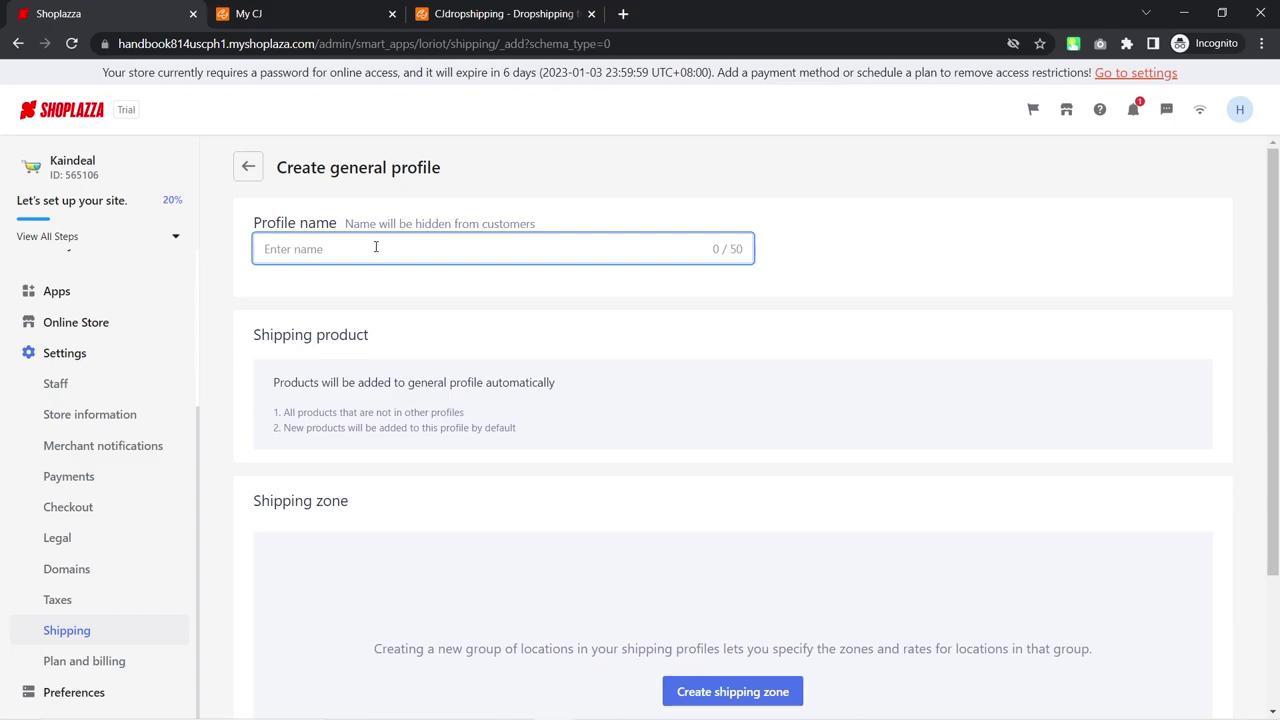
{"action": "type", "text": "FREE Shipping"}
{"action": "left_click", "coordinate": [1233, 110]}
Add a shipping zone named United States covering all of North America.
{"action": "scroll", "coordinate": [686, 374], "scroll_direction": "down", "scroll_amount": 2}
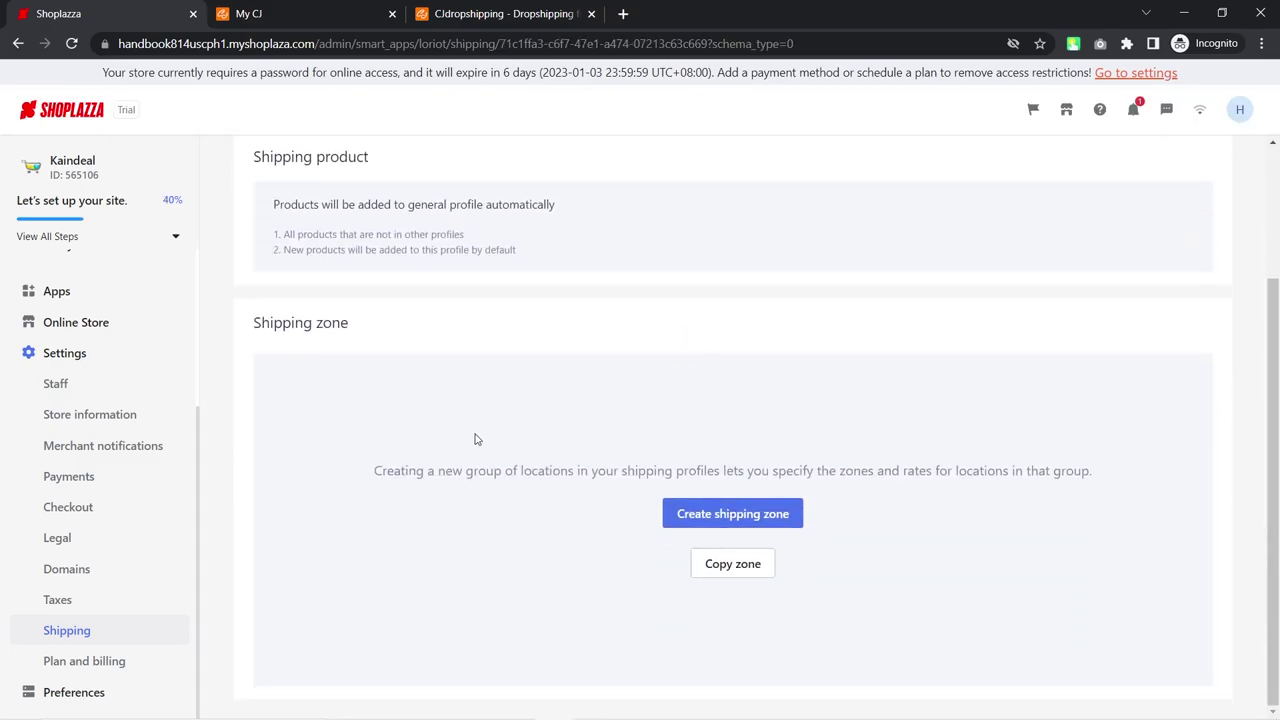
{"action": "left_click", "coordinate": [735, 517]}
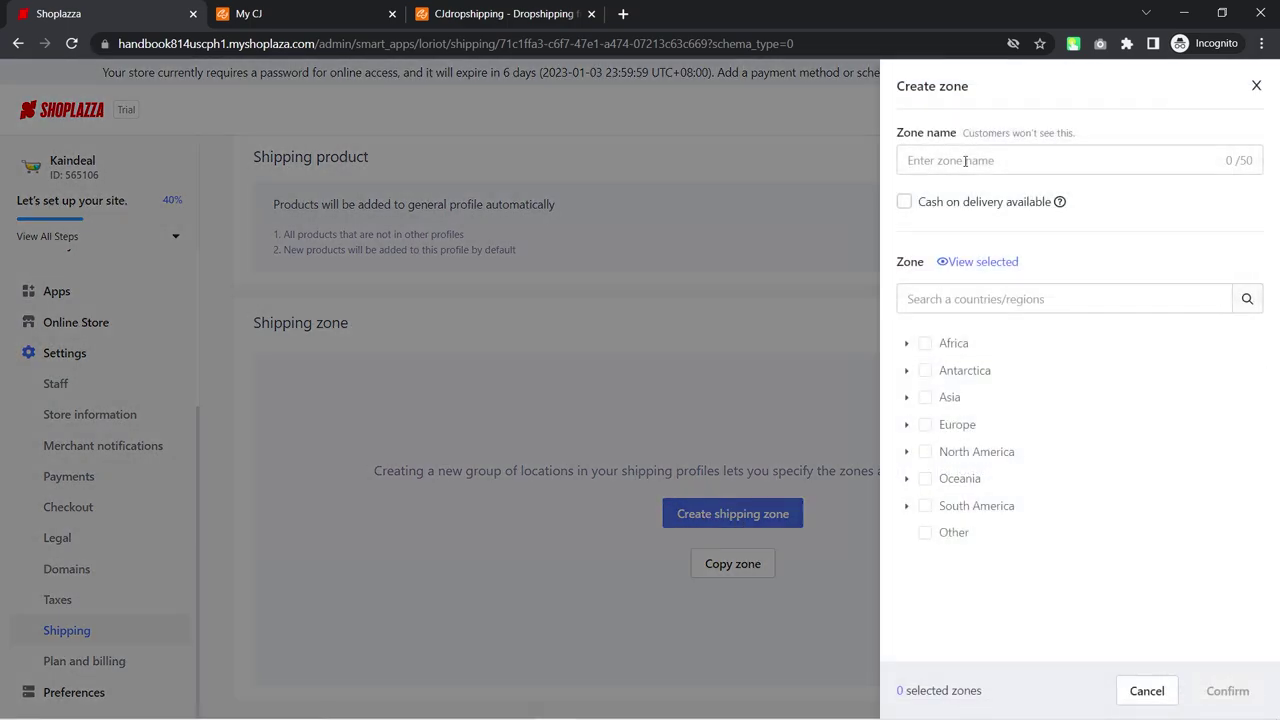
{"action": "left_click", "coordinate": [964, 160]}
{"action": "type", "text": "United States"}
{"action": "triple_click", "coordinate": [975, 165]}
{"action": "left_click", "coordinate": [990, 158]}
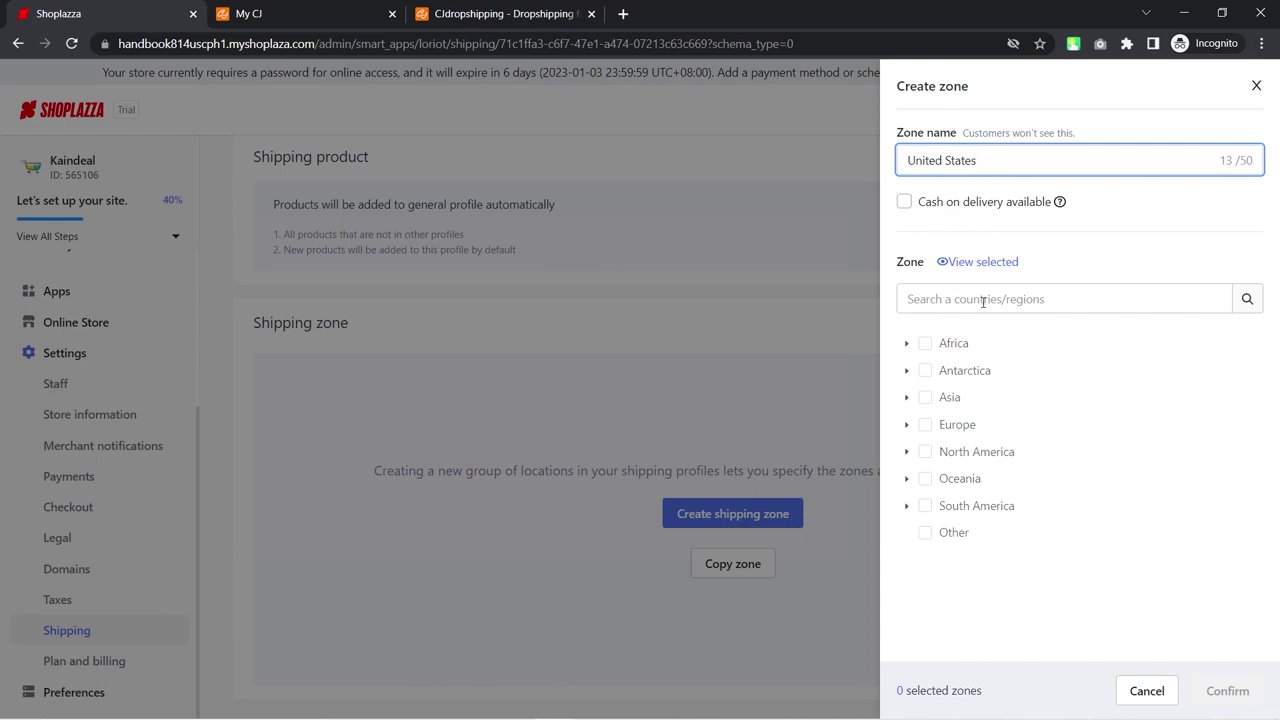
{"action": "left_click", "coordinate": [925, 452]}
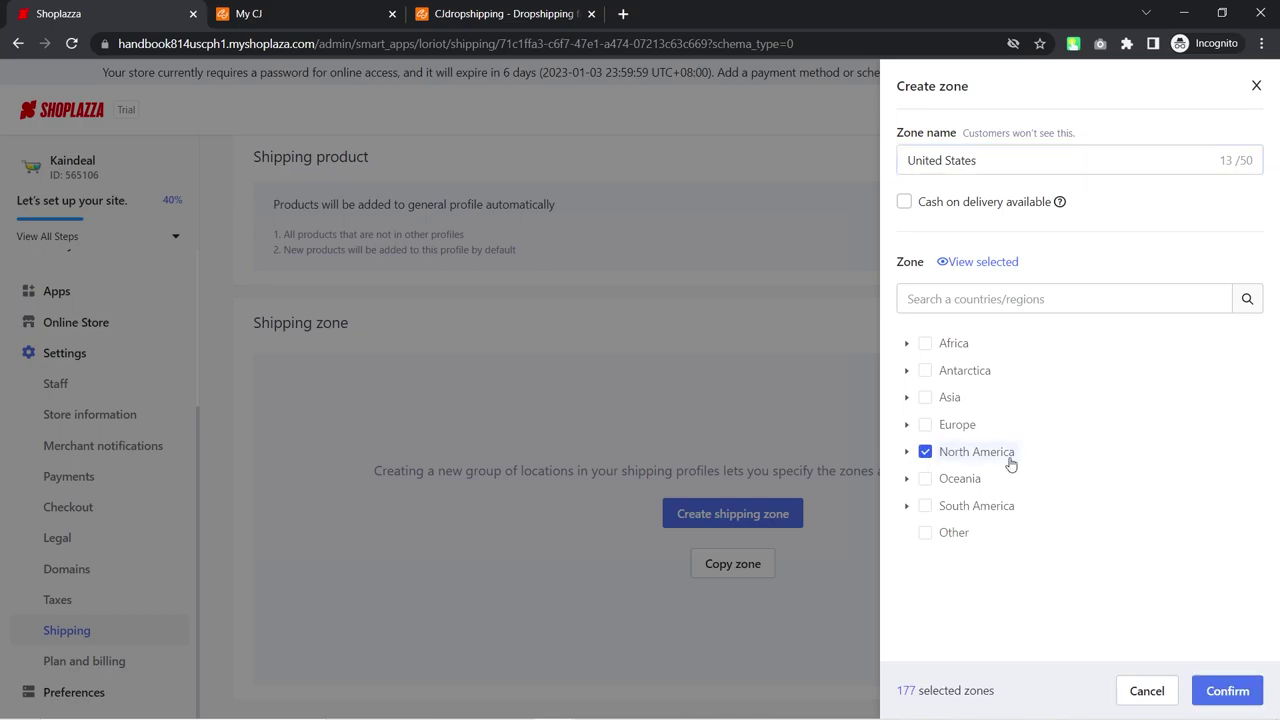
{"action": "left_click", "coordinate": [1236, 700]}
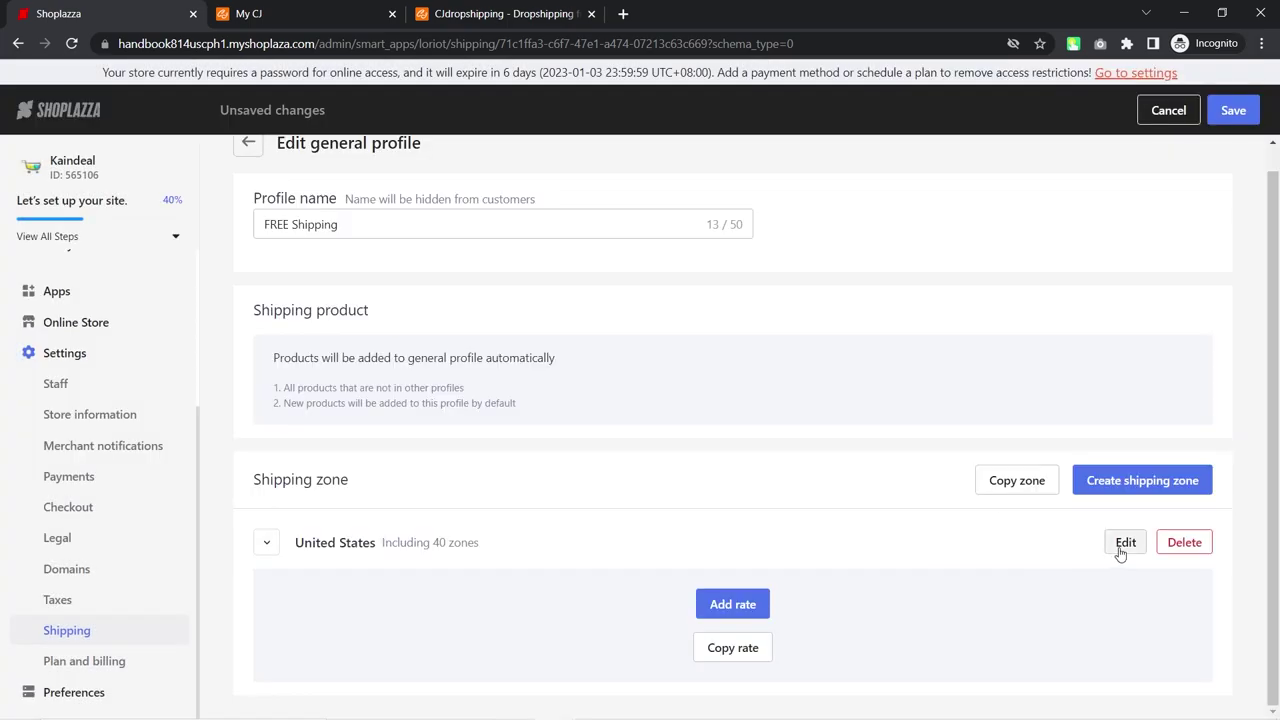
Add a FREE Shipping rate based on order price at 0, save the profile, and go back.
{"action": "left_click", "coordinate": [728, 606]}
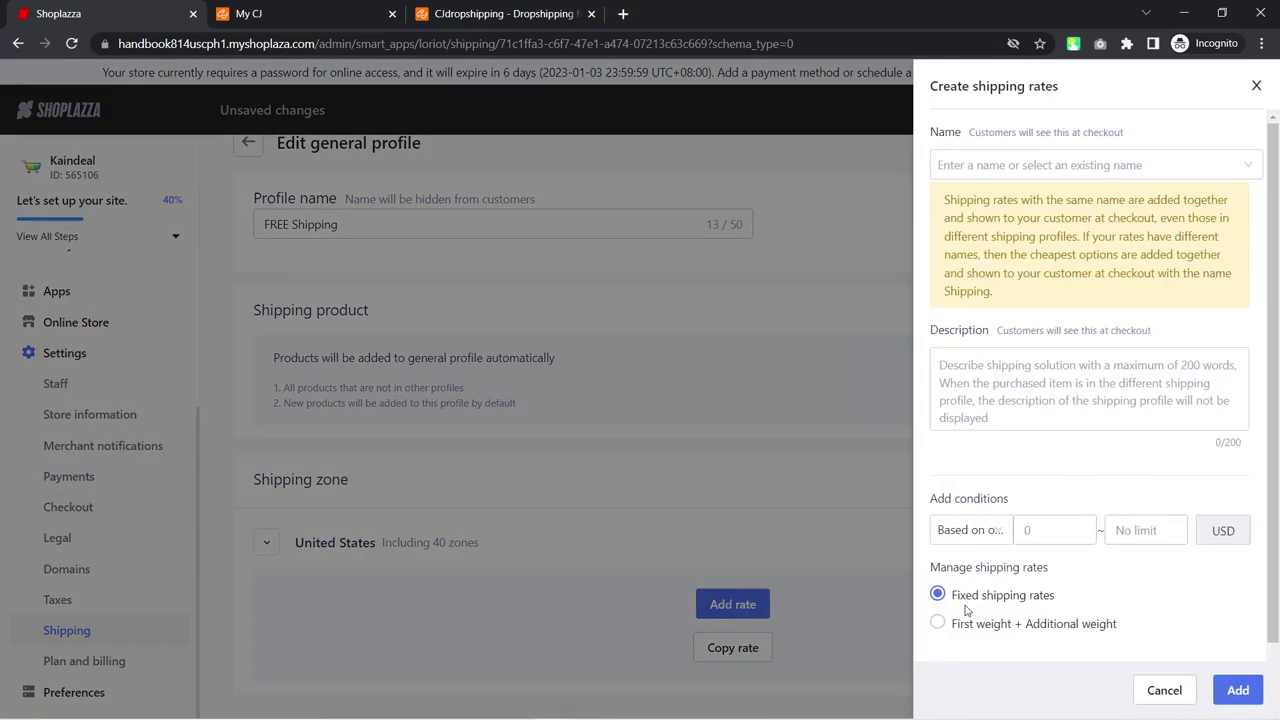
{"action": "left_click", "coordinate": [990, 164]}
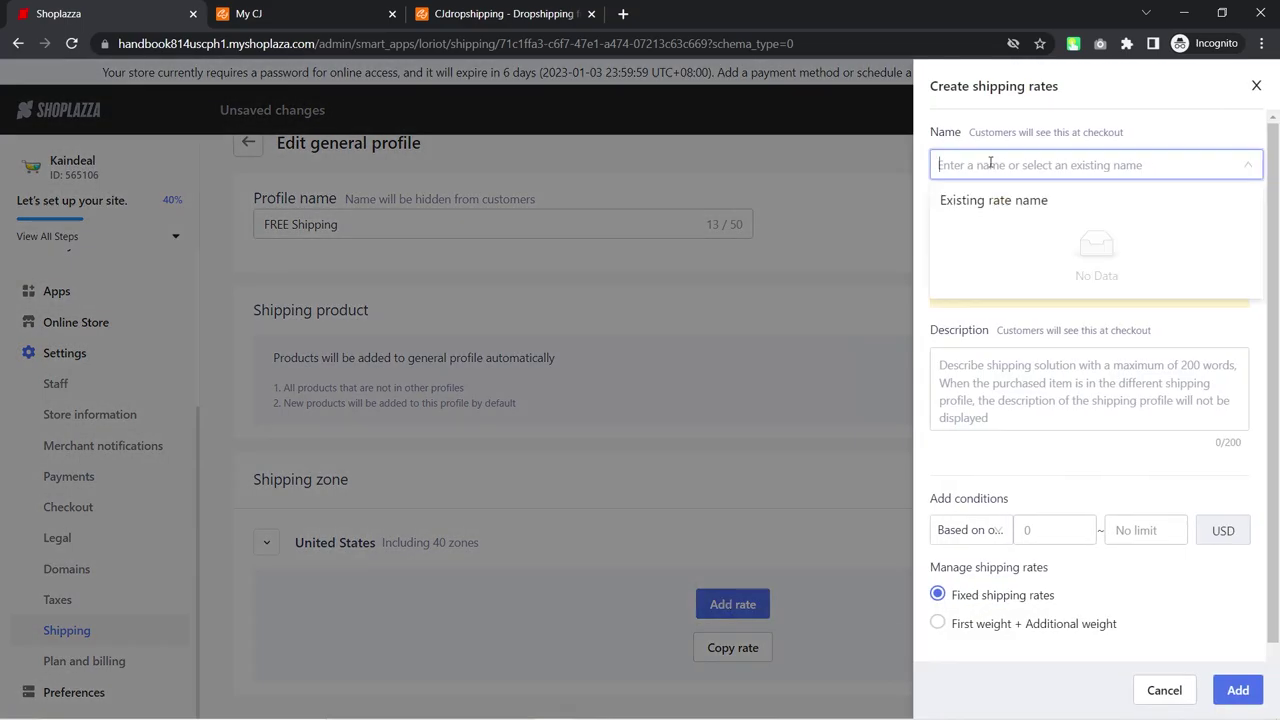
{"action": "scroll", "coordinate": [988, 250], "scroll_direction": "down", "scroll_amount": 1}
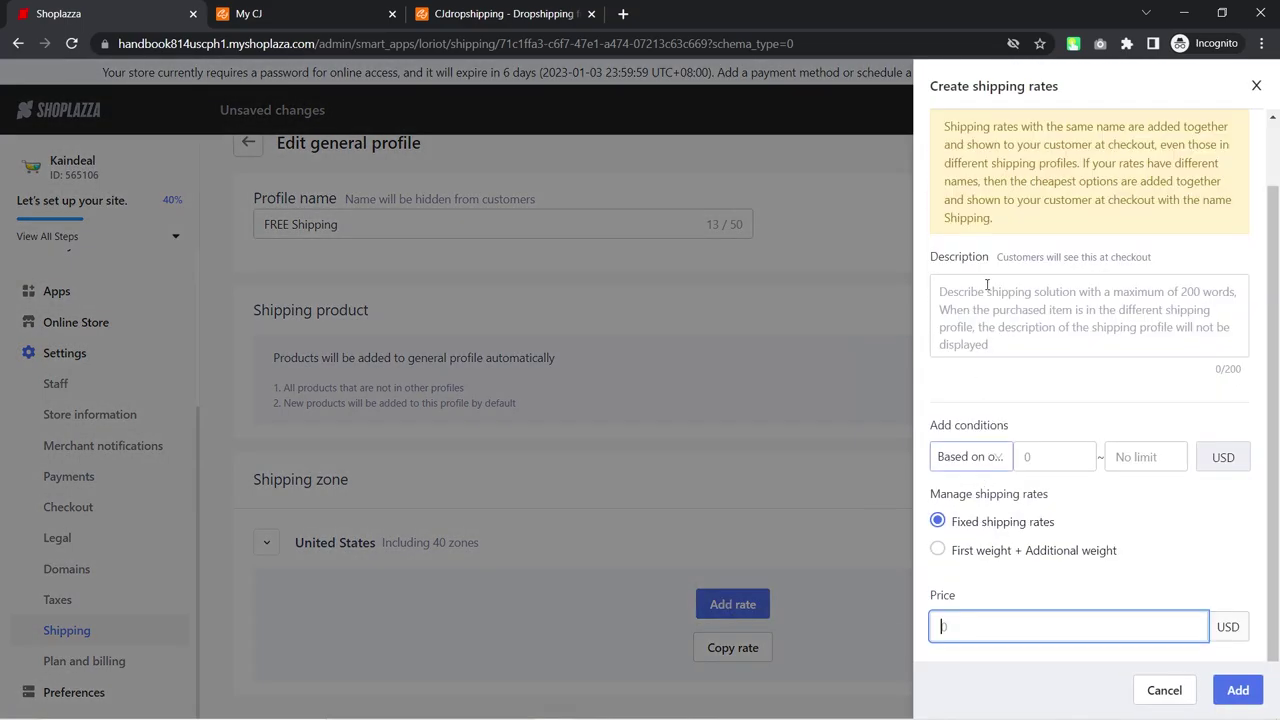
{"action": "left_click", "coordinate": [988, 458]}
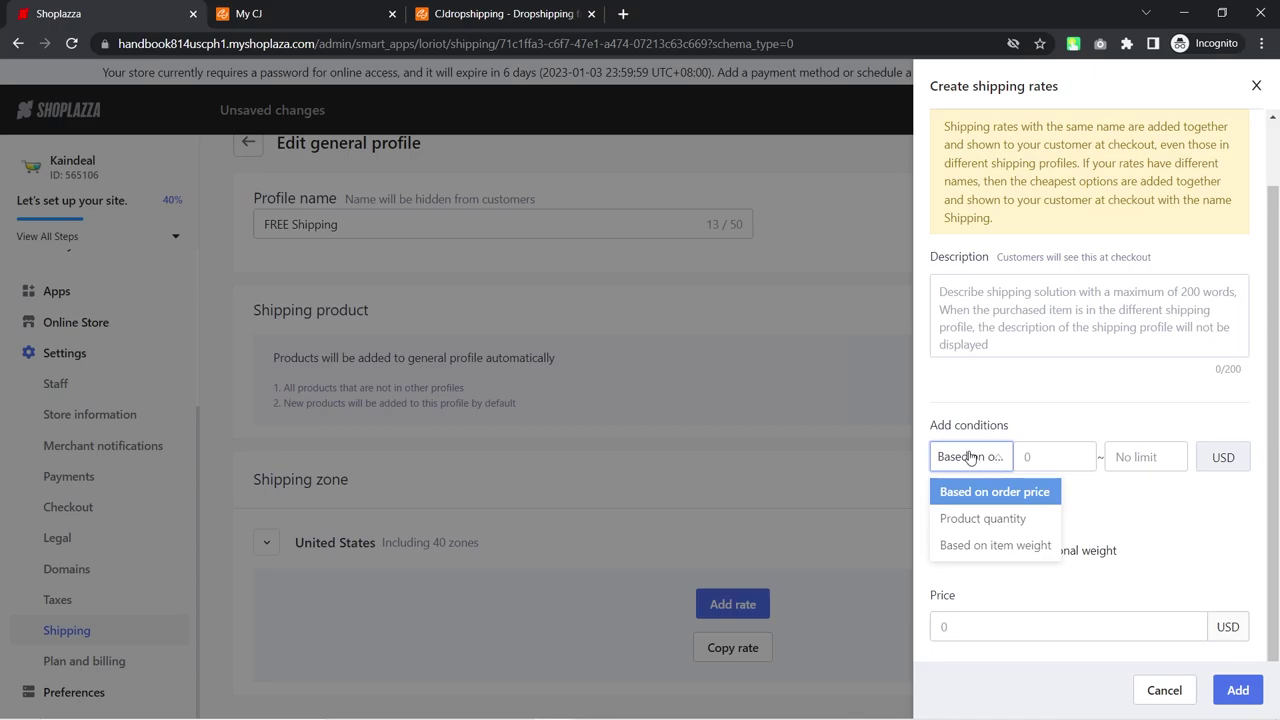
{"action": "left_click", "coordinate": [970, 456]}
{"action": "left_click", "coordinate": [971, 456]}
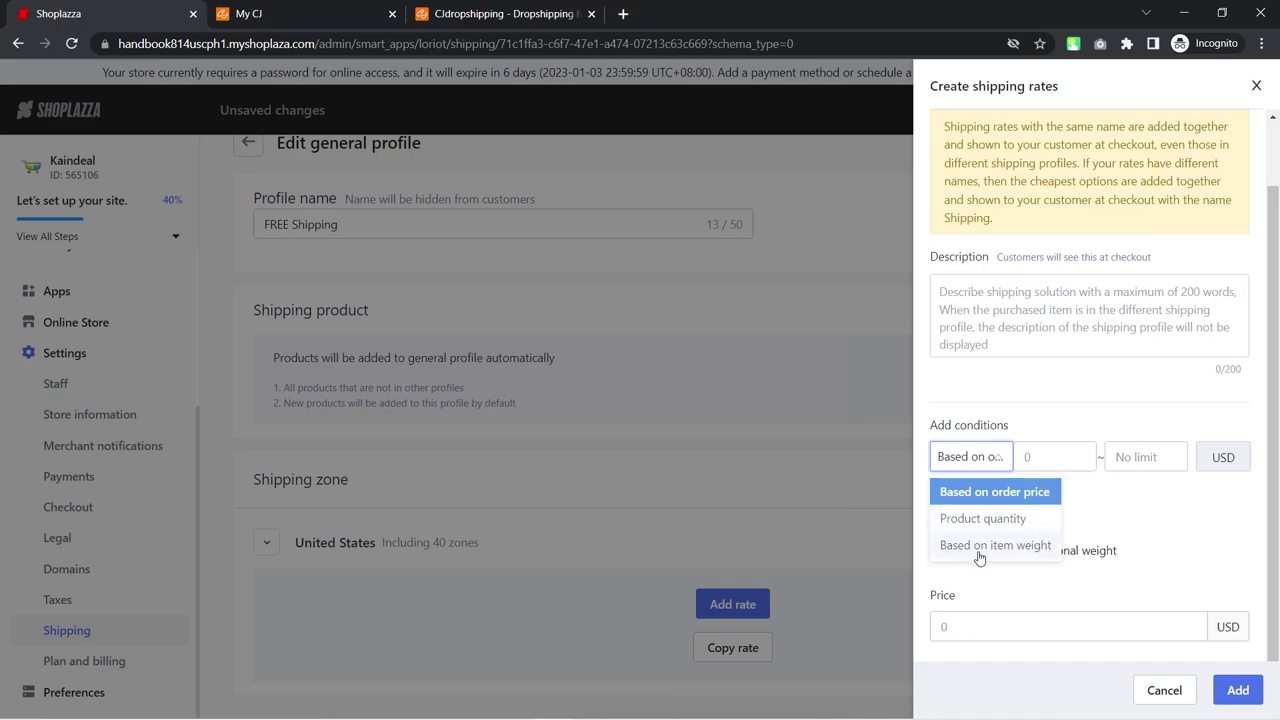
{"action": "left_click", "coordinate": [1027, 411]}
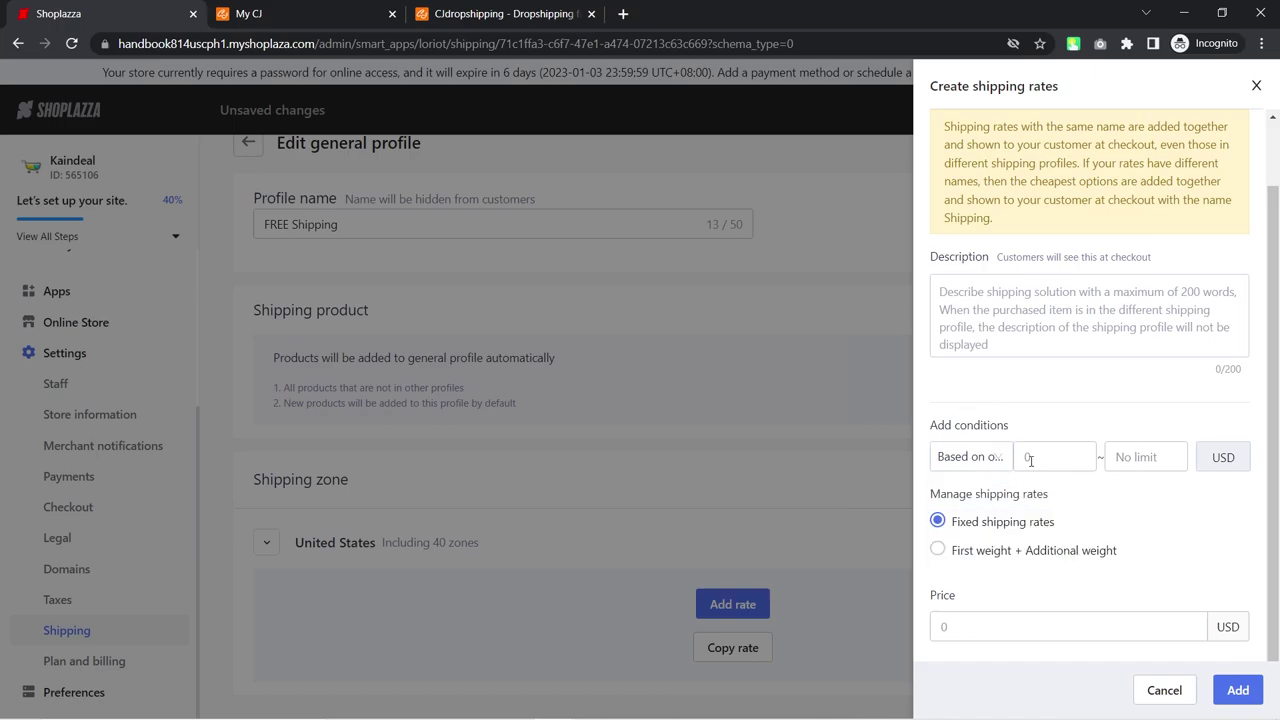
{"action": "left_click", "coordinate": [972, 630]}
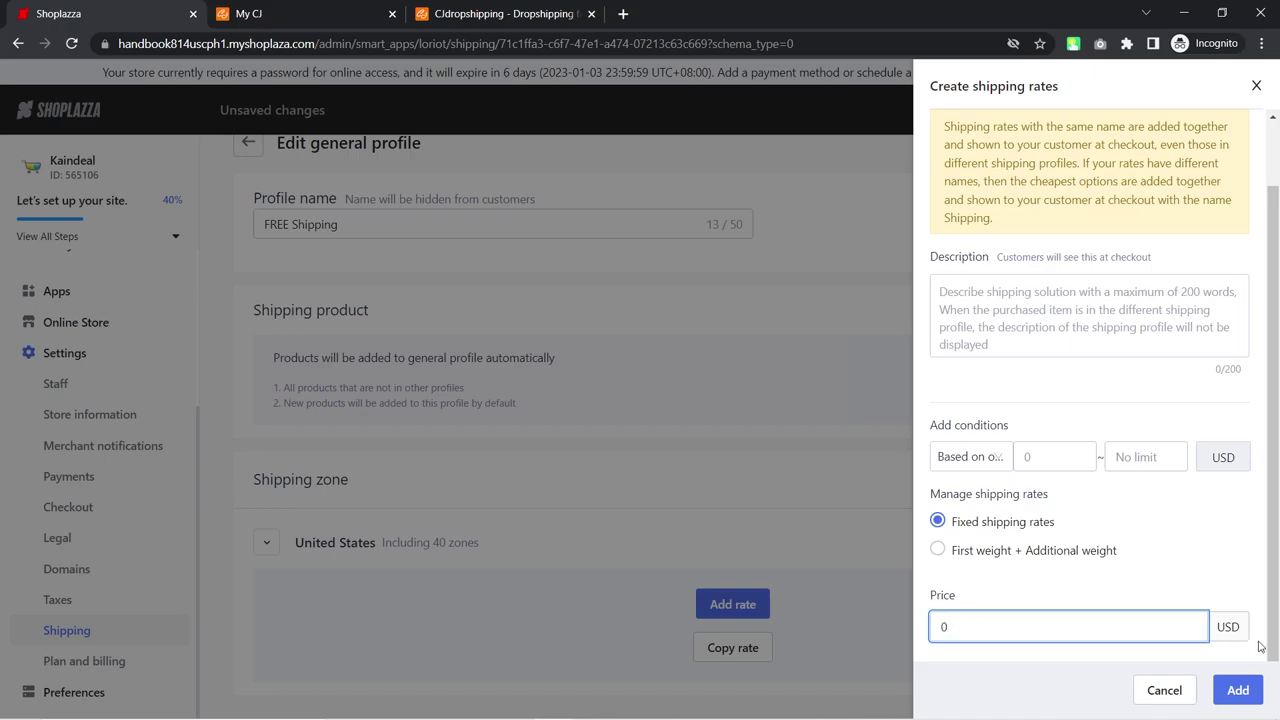
{"action": "left_click", "coordinate": [1245, 697]}
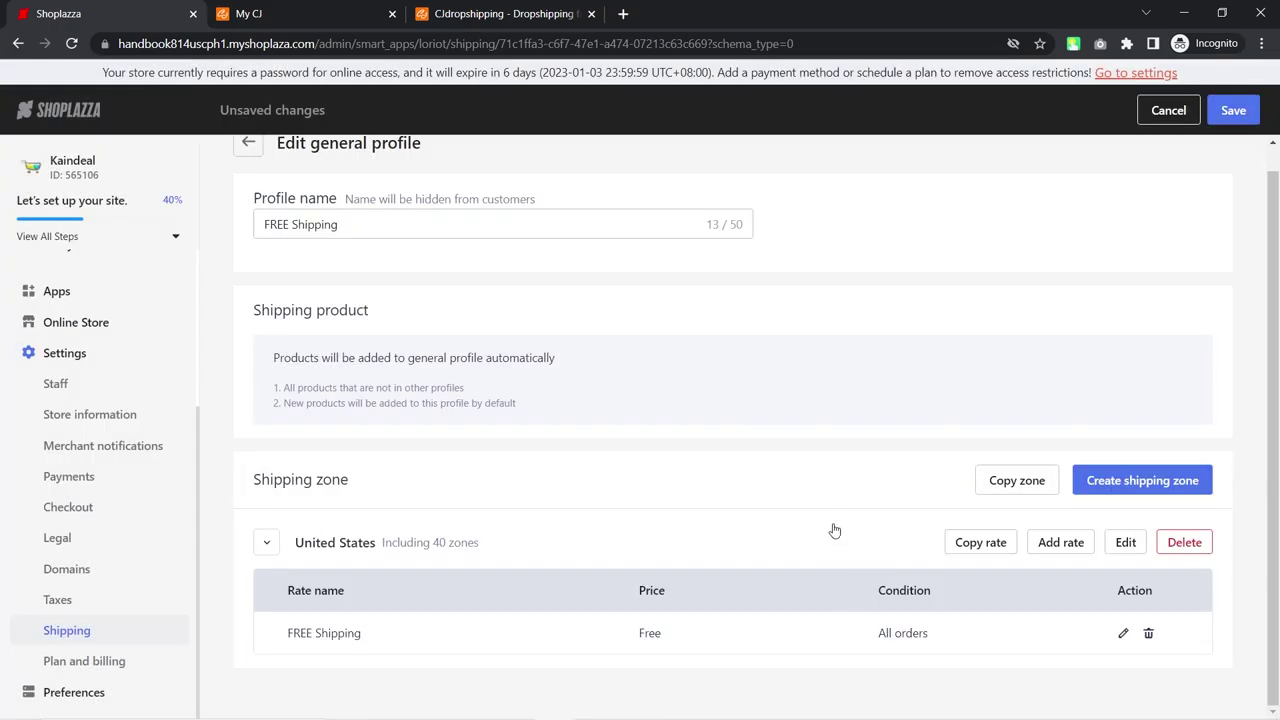
{"action": "left_click", "coordinate": [1232, 110]}
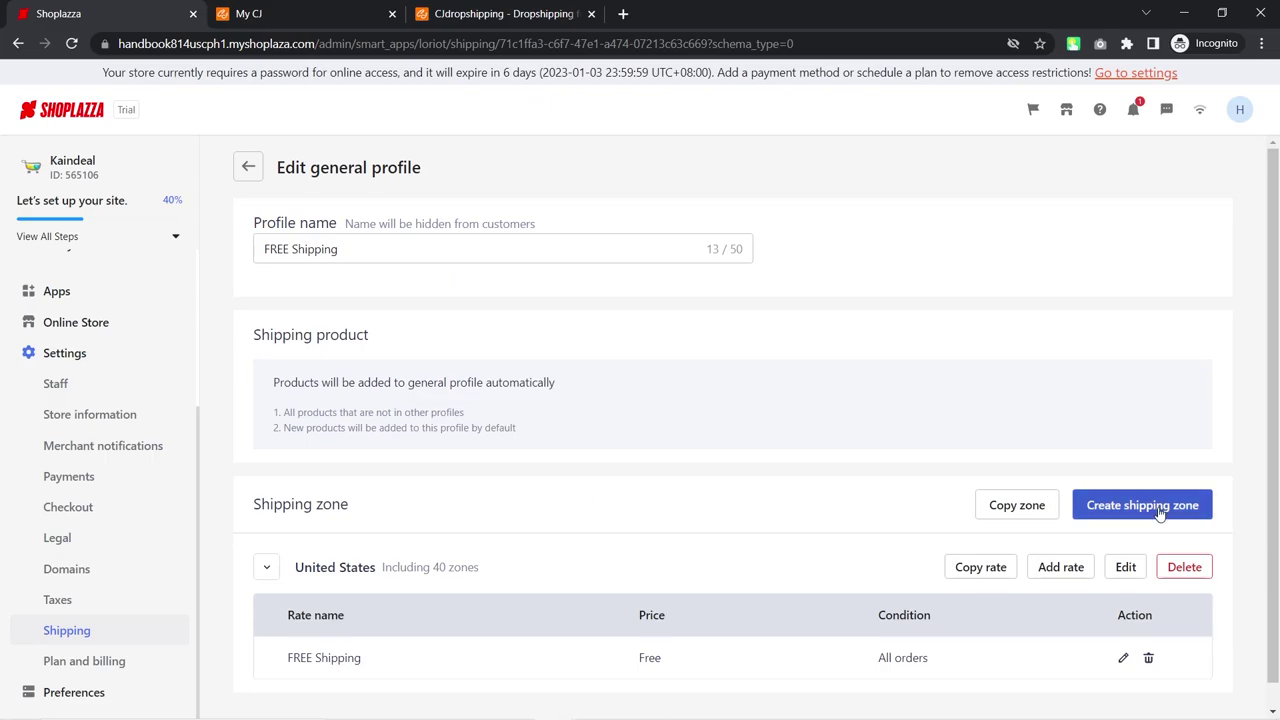
{"action": "left_click", "coordinate": [248, 167]}
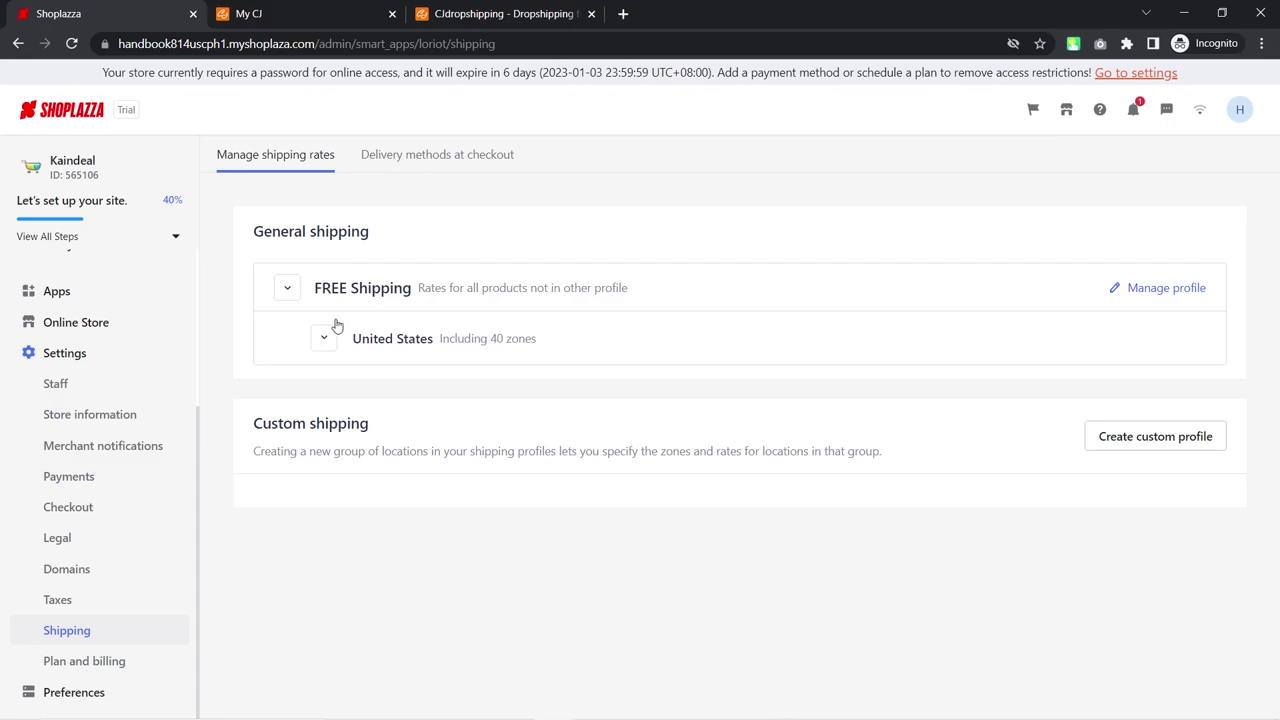
Start a custom shipping profile named Flate Rate.
{"action": "left_click", "coordinate": [1158, 440]}
{"action": "type", "text": "Flate Rate"}
{"action": "left_click", "coordinate": [514, 278]}
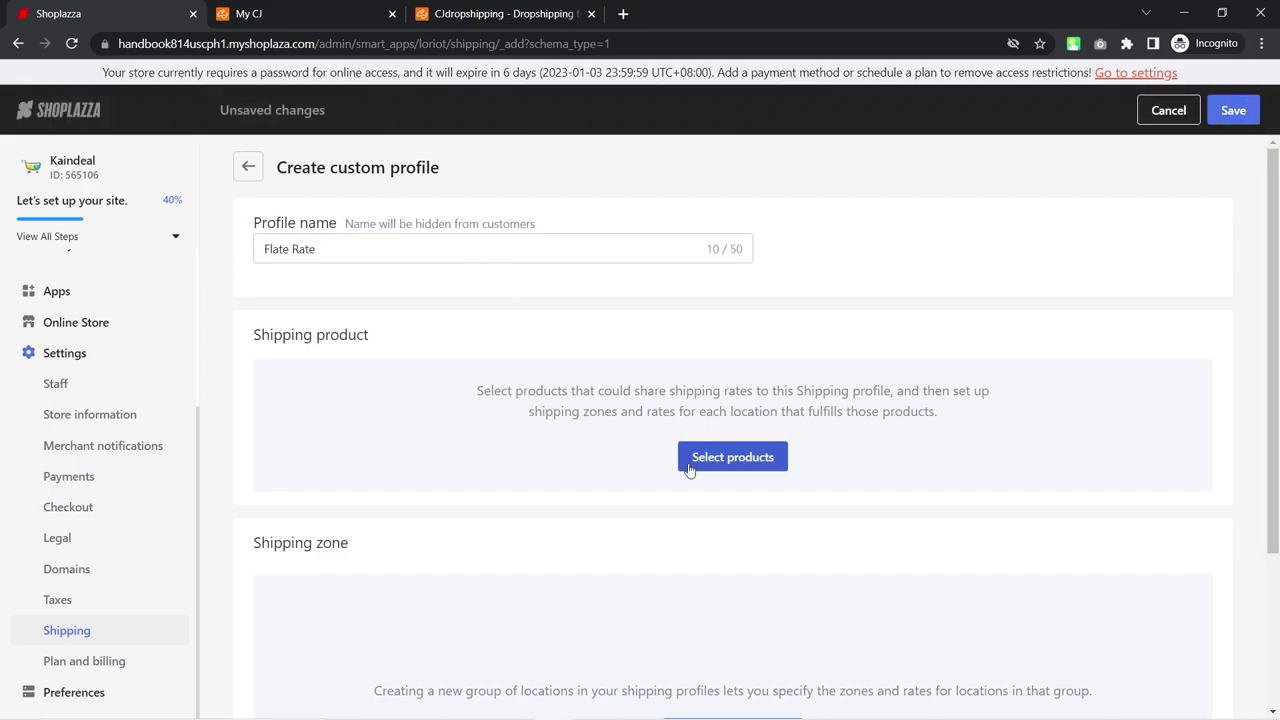
Add the glass shell oval cover and Line Cat TPU sleeve to the profile's products.
{"action": "left_click", "coordinate": [749, 465]}
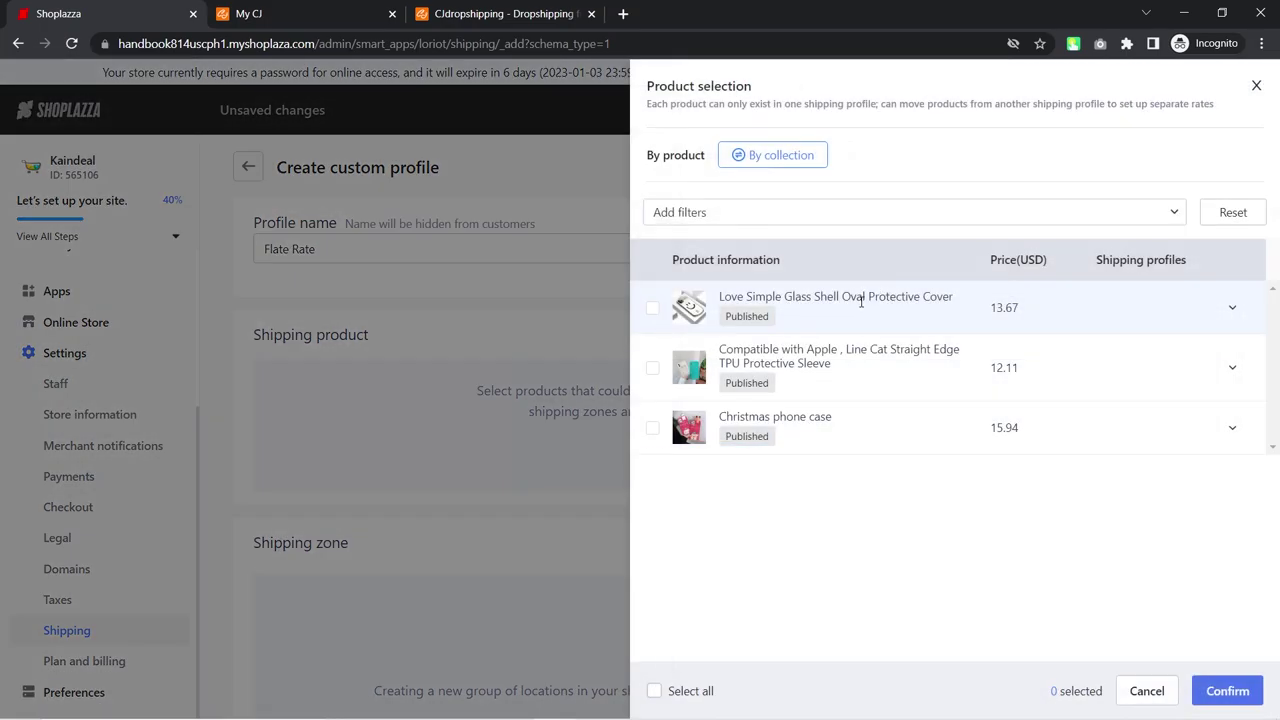
{"action": "left_click", "coordinate": [654, 310]}
{"action": "left_click", "coordinate": [653, 370]}
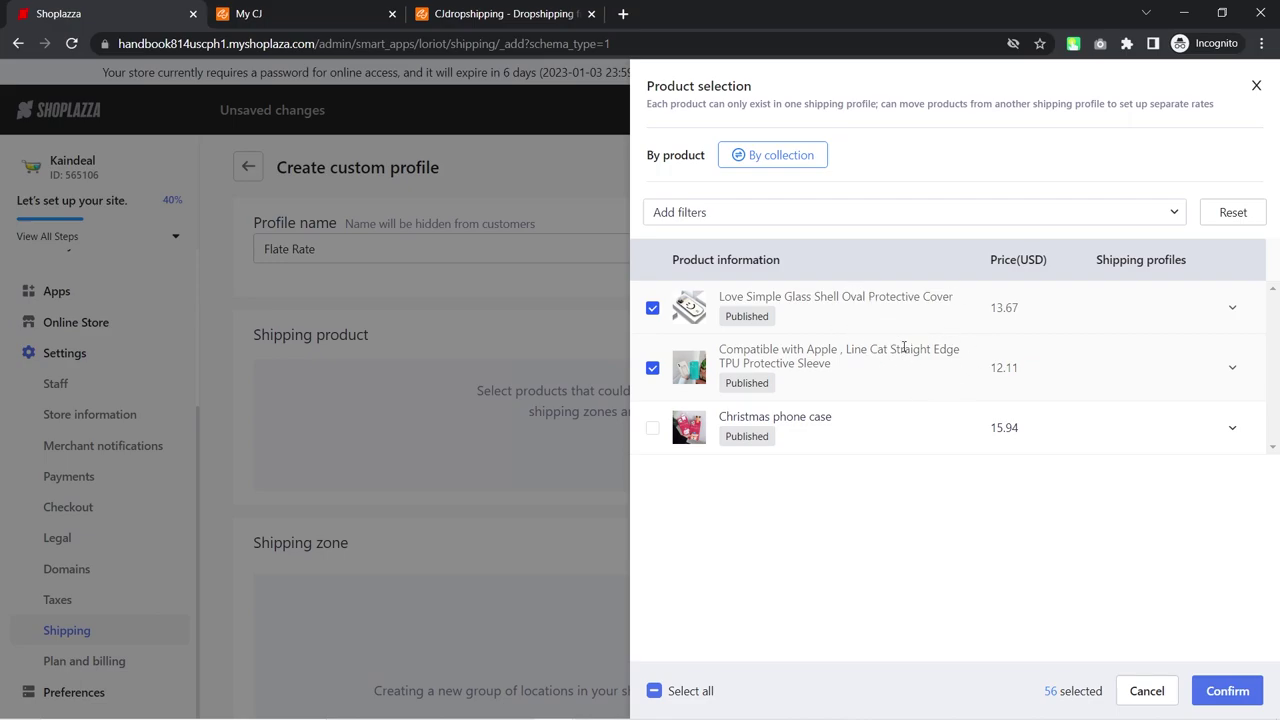
{"action": "left_click", "coordinate": [1228, 691]}
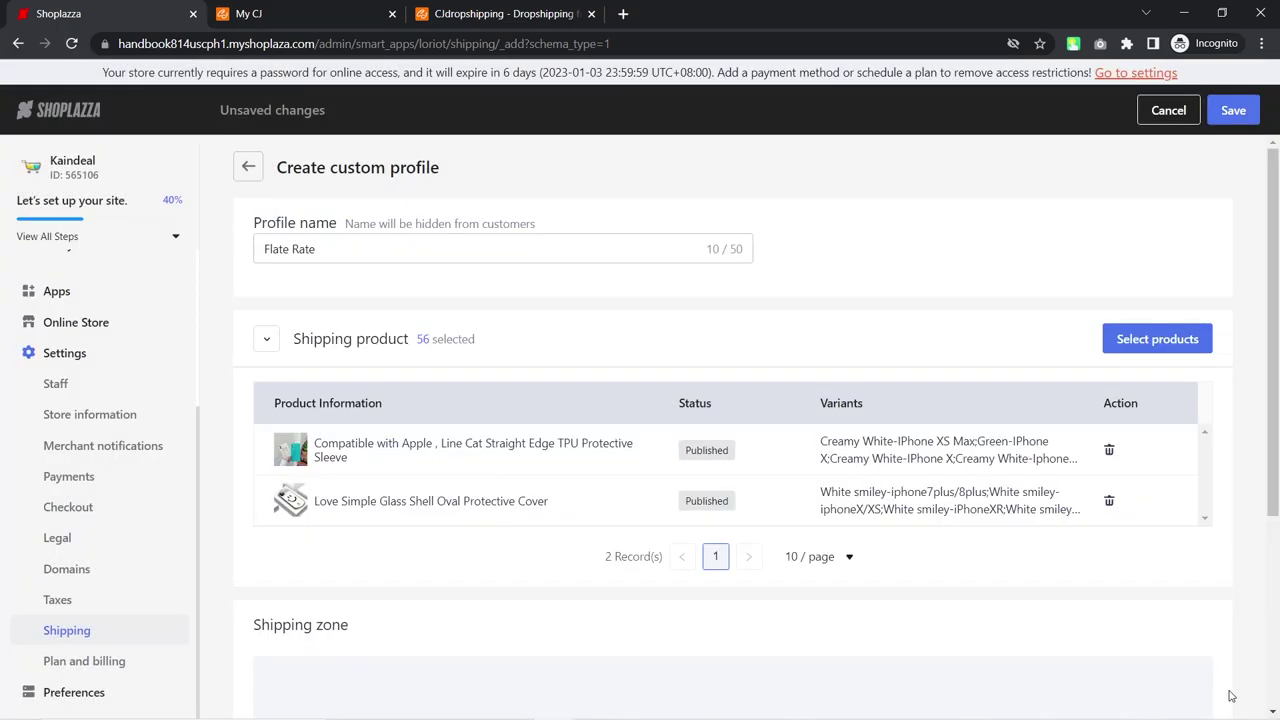
{"action": "scroll", "coordinate": [502, 494], "scroll_direction": "down", "scroll_amount": 3}
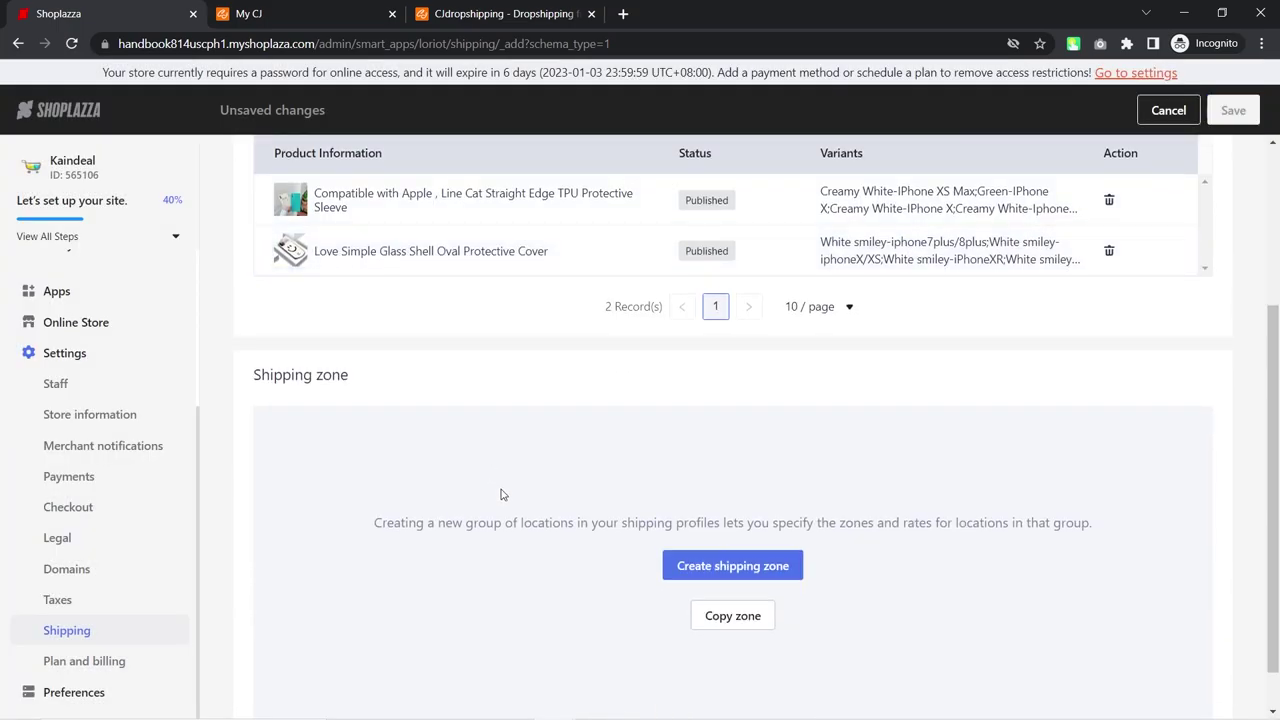
Add a shipping zone named Flate Rate covering all of North America.
{"action": "left_click", "coordinate": [715, 574]}
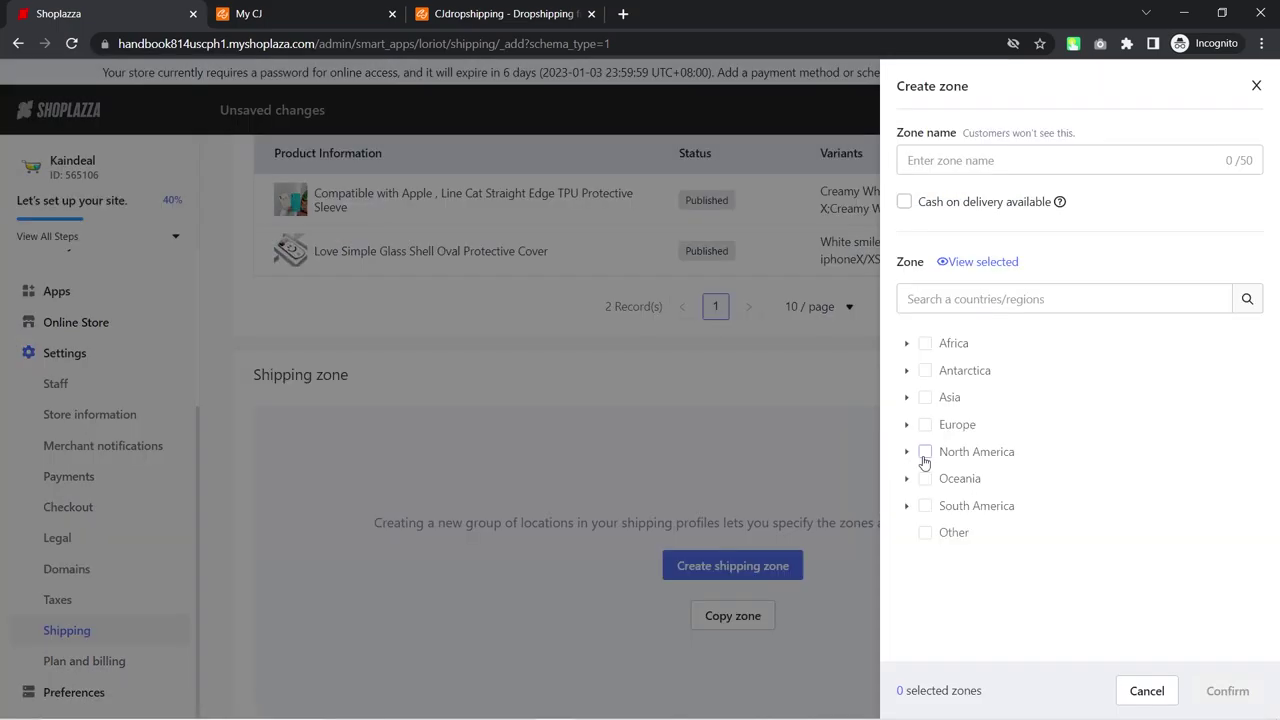
{"action": "left_click", "coordinate": [945, 452]}
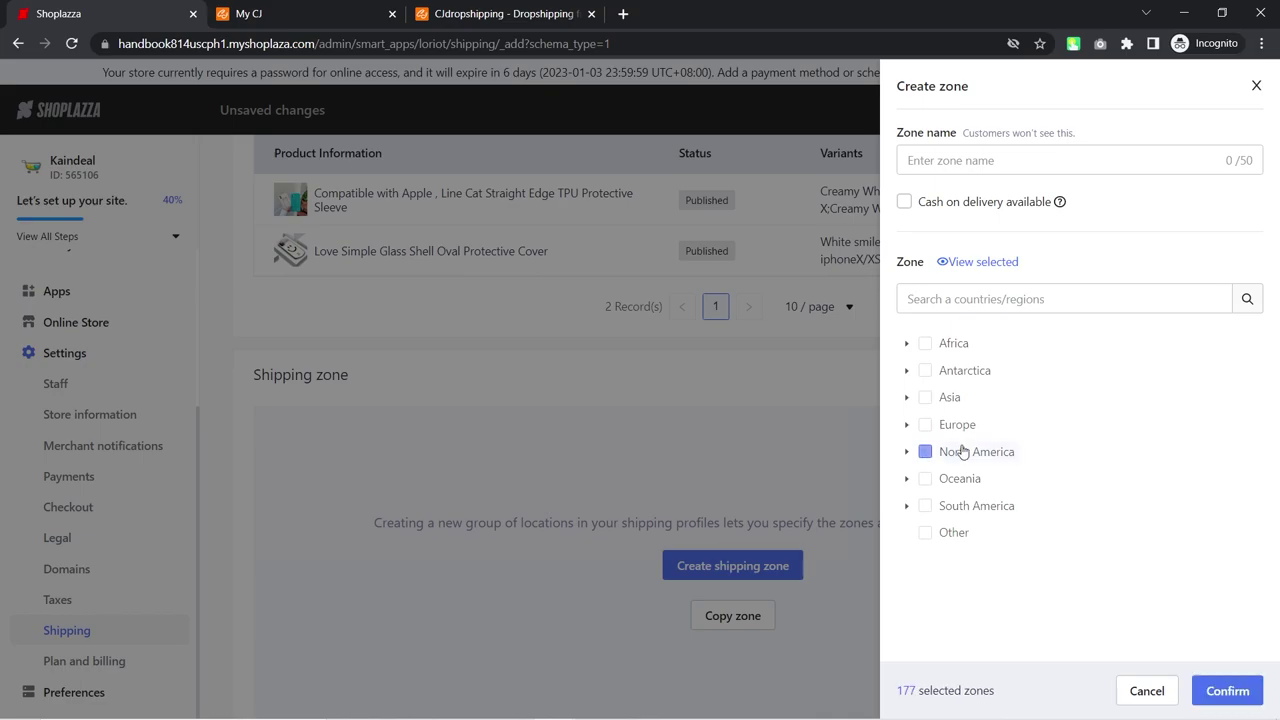
{"action": "left_click", "coordinate": [949, 160]}
{"action": "type", "text": "Flate Rate"}
{"action": "left_click", "coordinate": [1236, 697]}
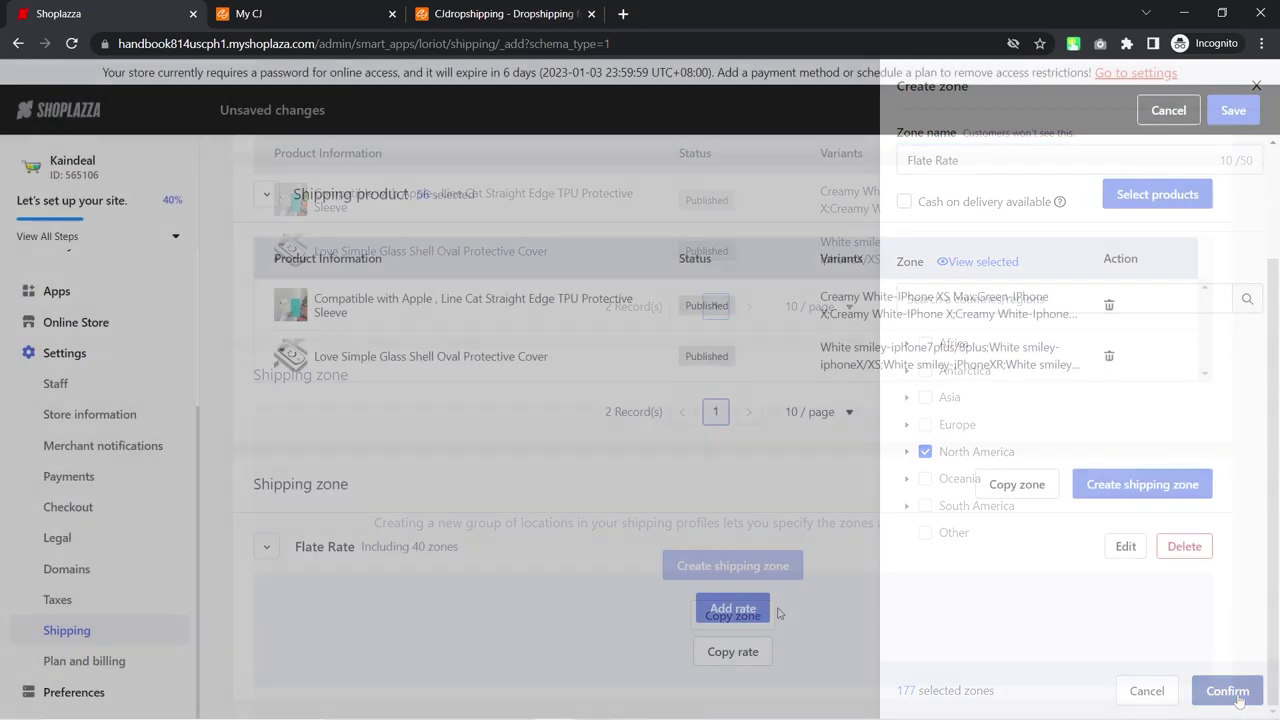
Add a 5 USD Flate Rate rate for all orders, save the profile, and return.
{"action": "left_click", "coordinate": [745, 608]}
{"action": "left_click", "coordinate": [1003, 166]}
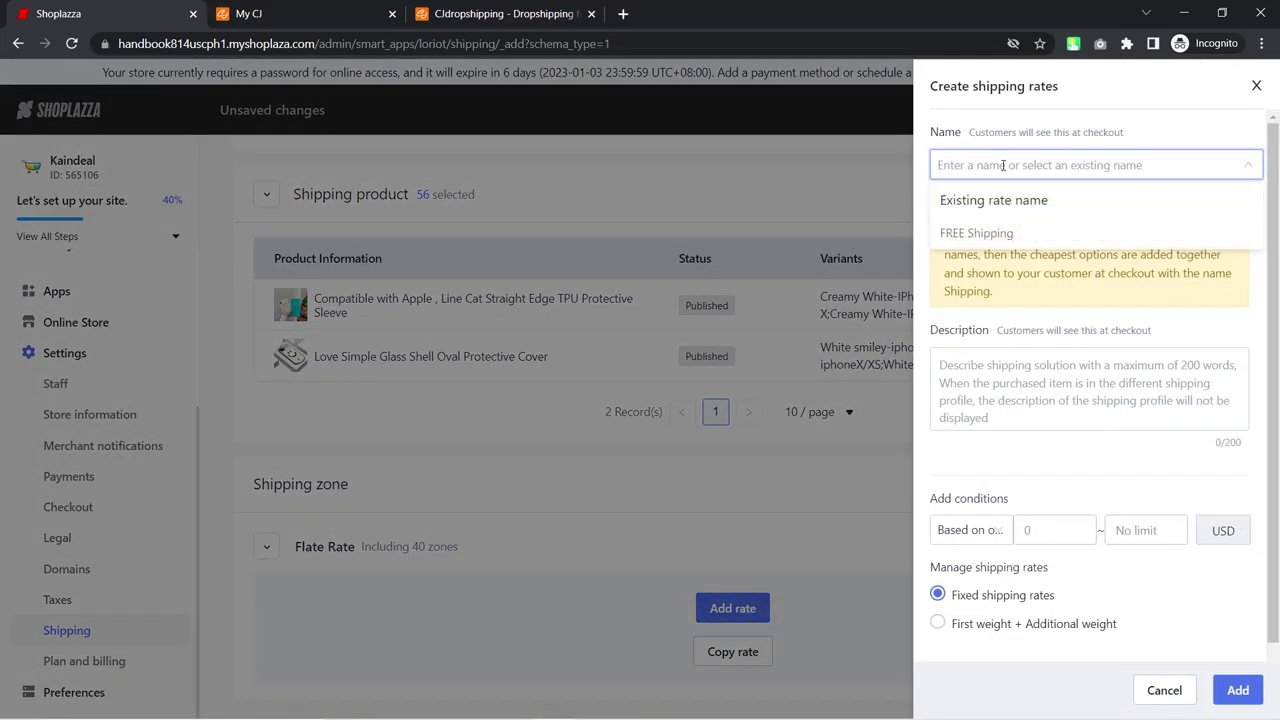
{"action": "type", "text": "Flate Rate"}
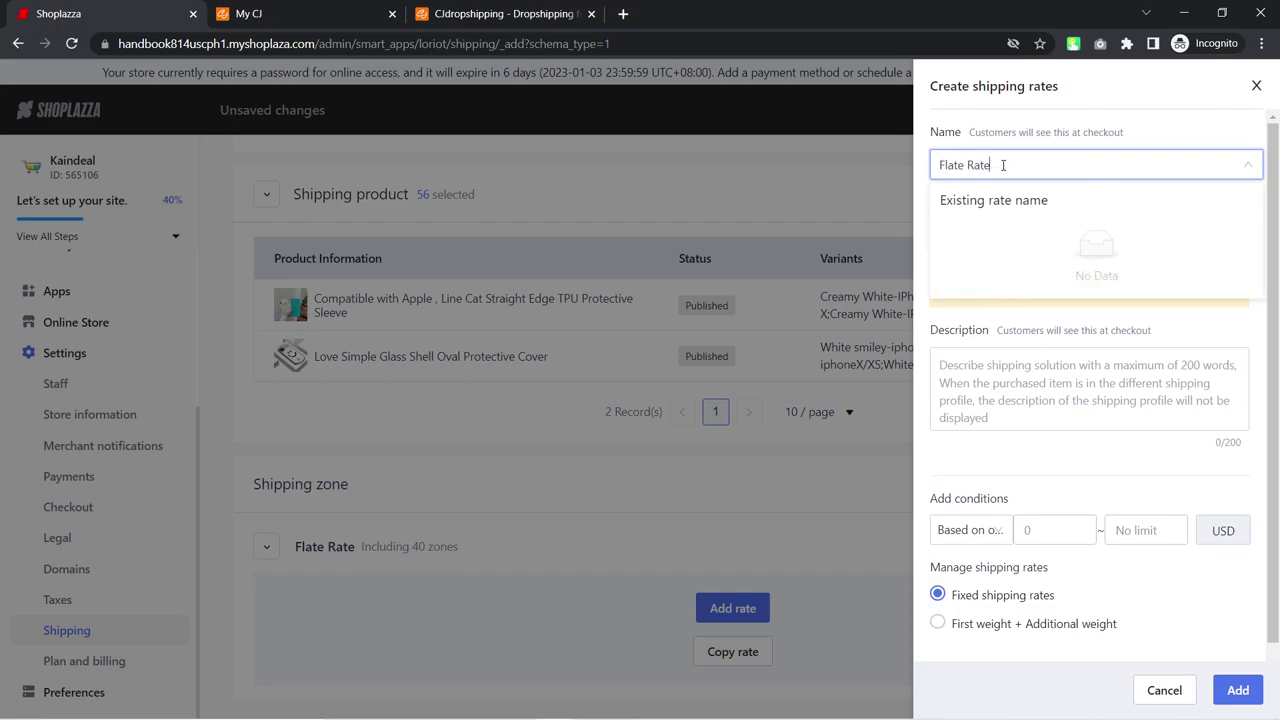
{"action": "left_click", "coordinate": [1045, 463]}
{"action": "scroll", "coordinate": [991, 480], "scroll_direction": "down", "scroll_amount": 2}
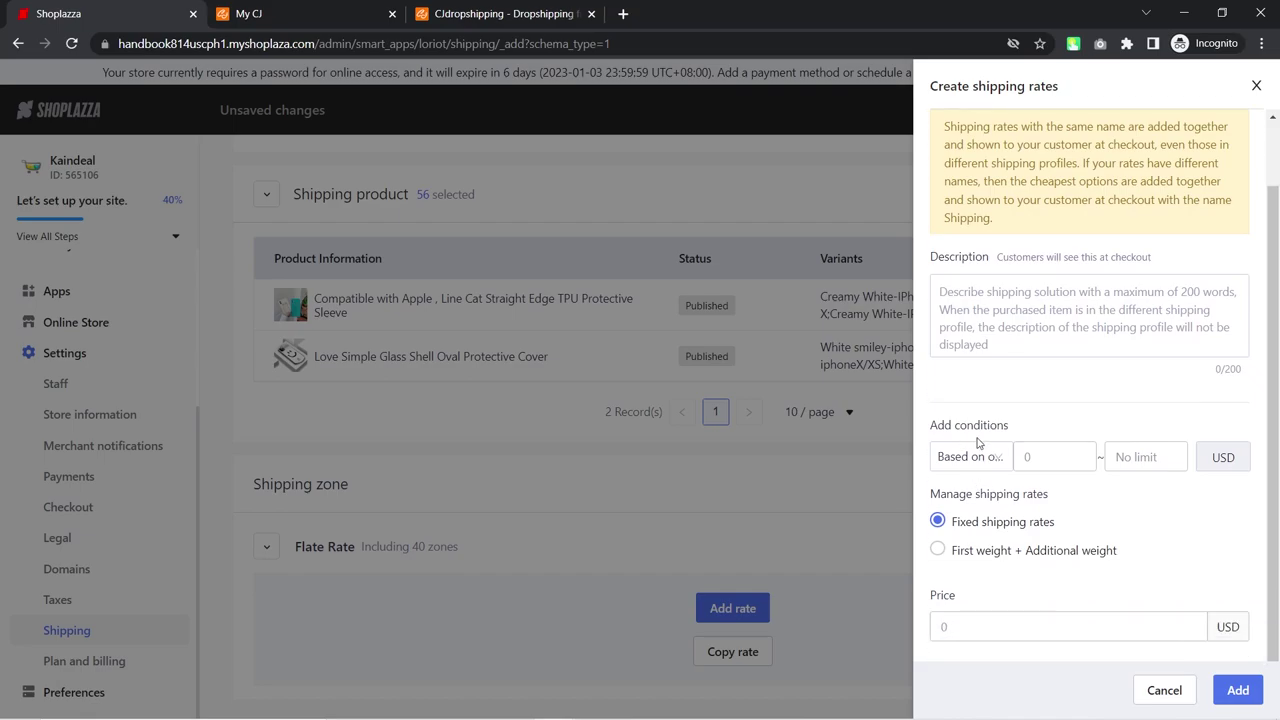
{"action": "left_click", "coordinate": [969, 626]}
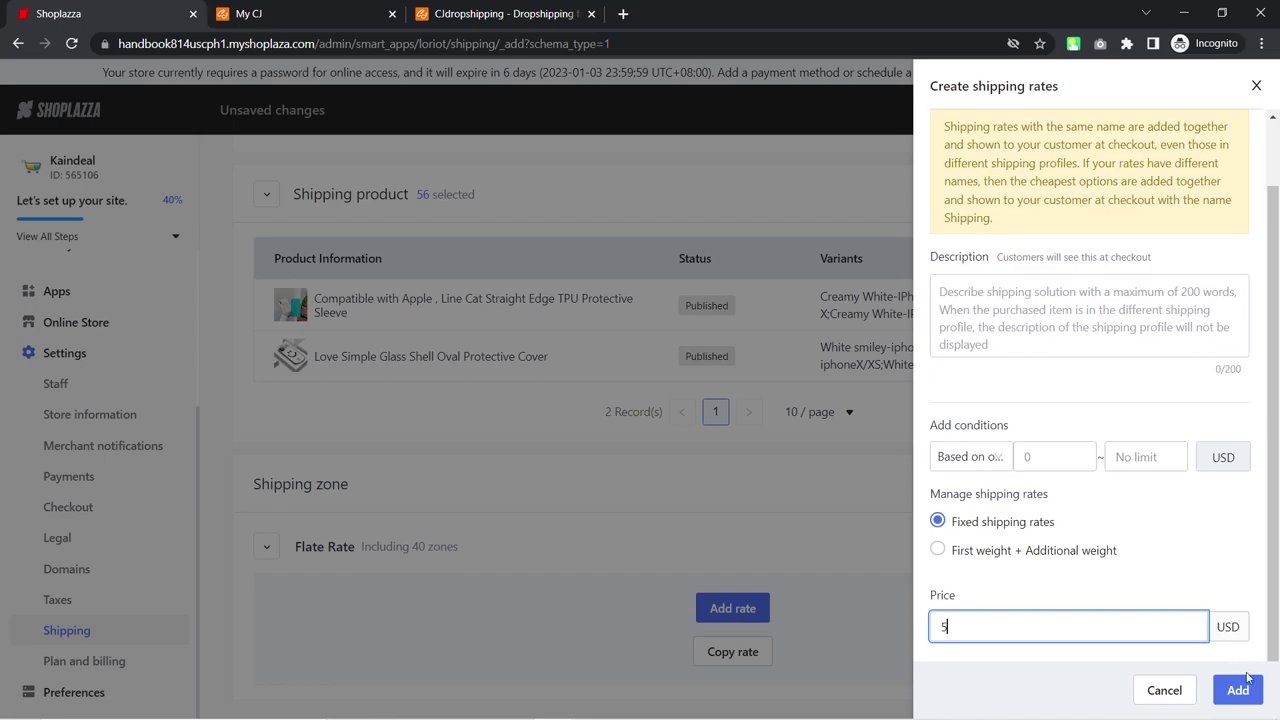
{"action": "left_click", "coordinate": [1236, 690]}
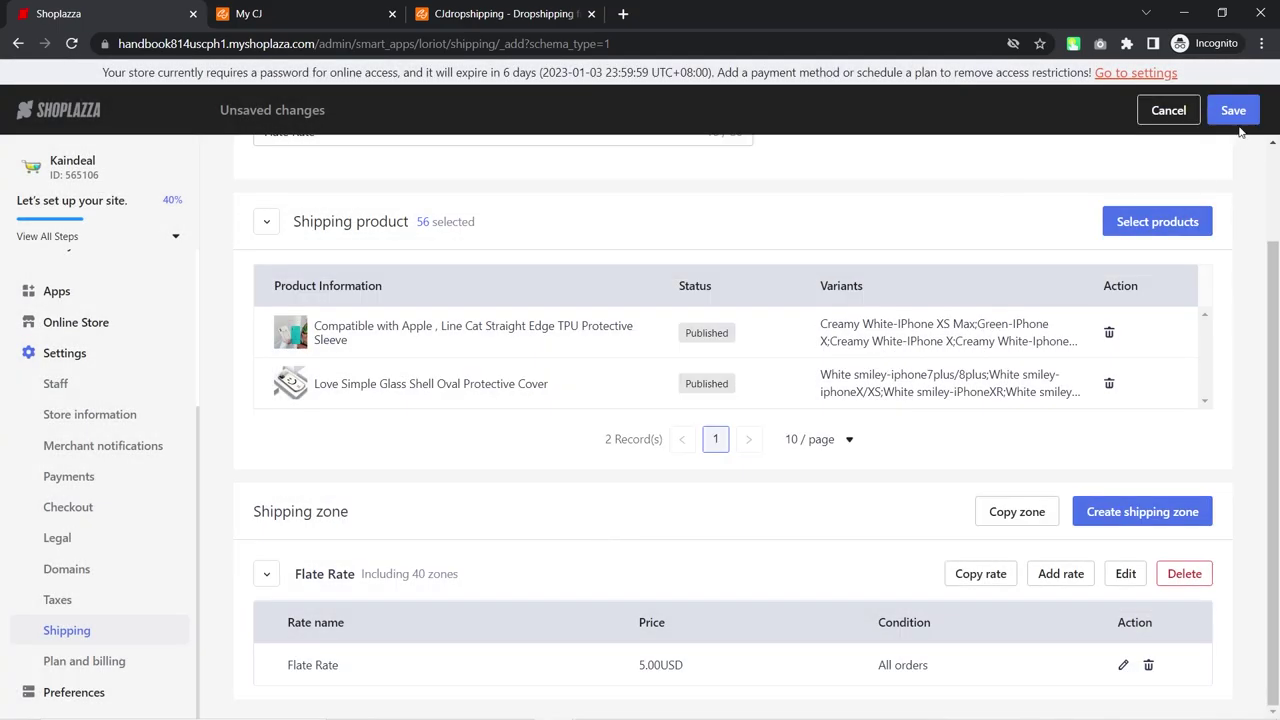
{"action": "left_click", "coordinate": [1234, 110]}
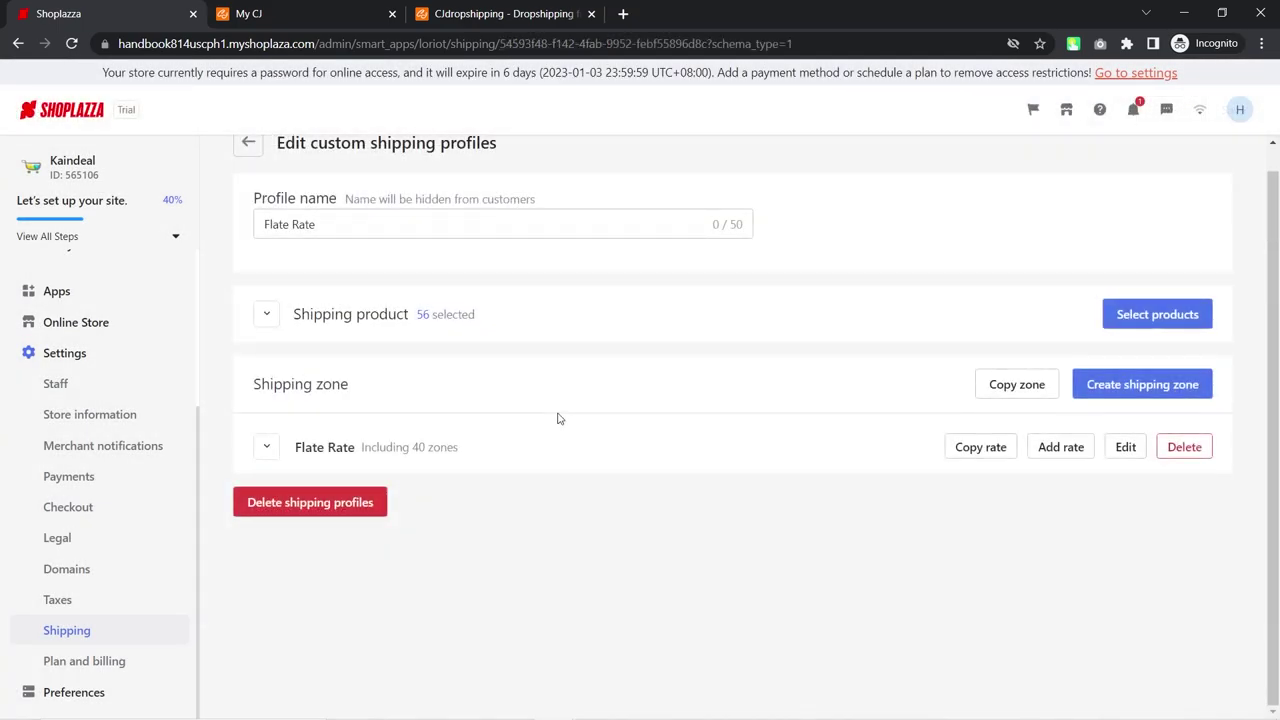
{"action": "left_click", "coordinate": [248, 143]}
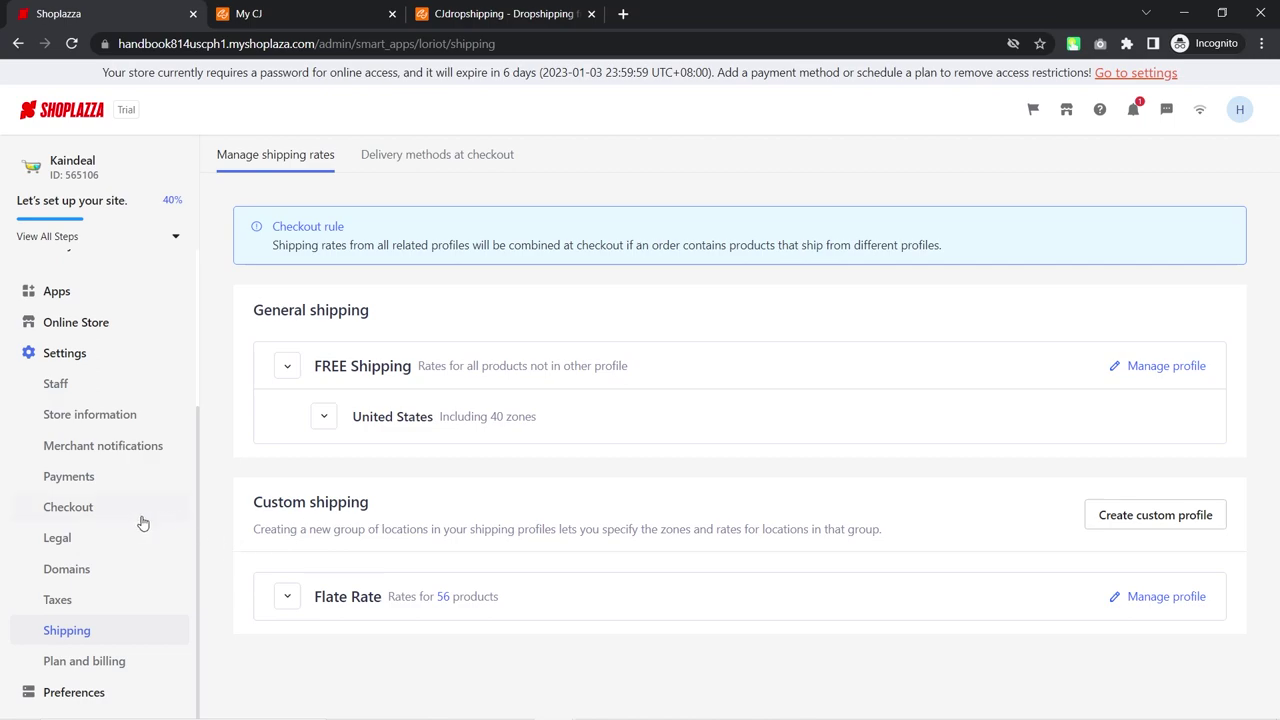
From Settings > Payments, add PayPal from the recommended payment service providers.
{"action": "left_click", "coordinate": [88, 484]}
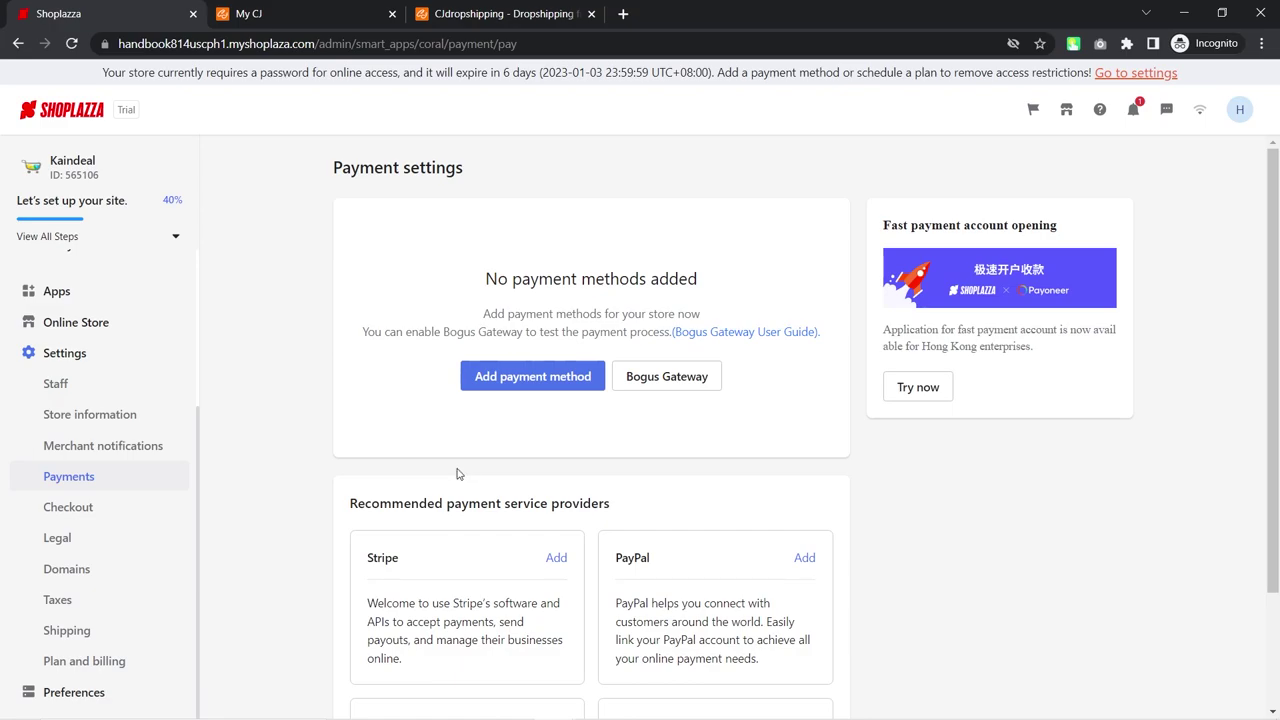
{"action": "scroll", "coordinate": [509, 503], "scroll_direction": "down", "scroll_amount": 3}
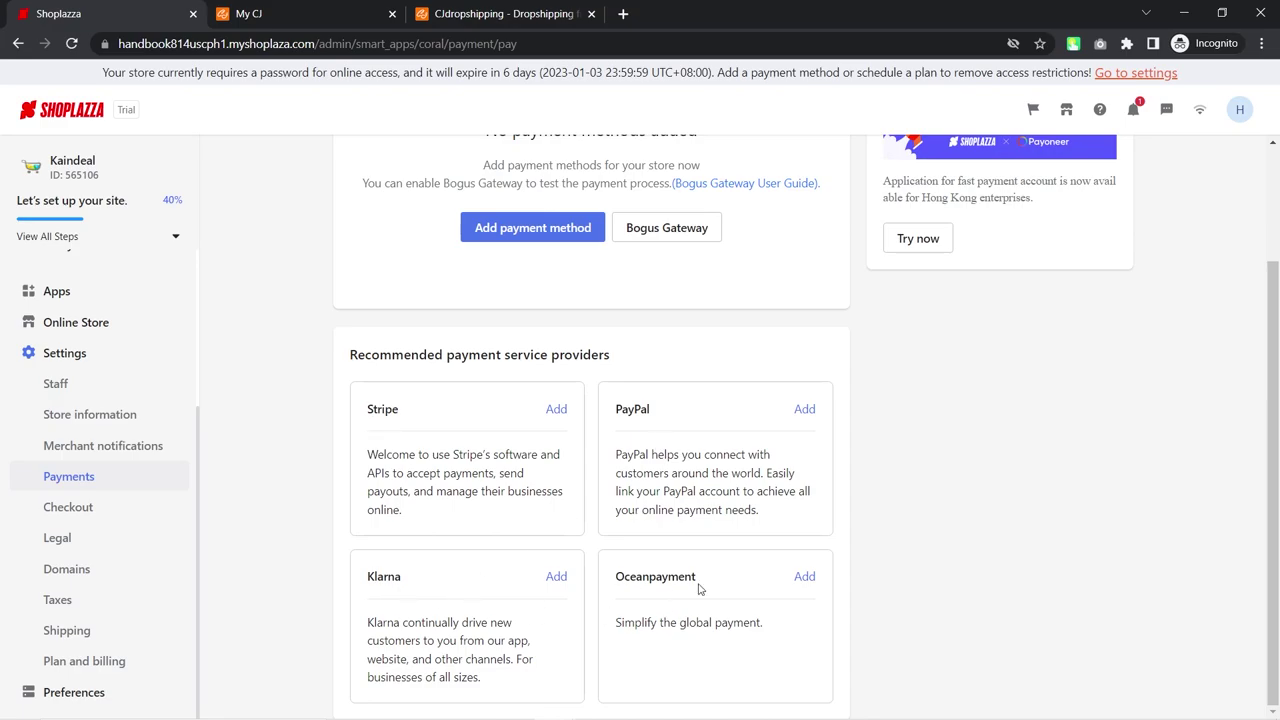
{"action": "scroll", "coordinate": [698, 588], "scroll_direction": "up", "scroll_amount": 3}
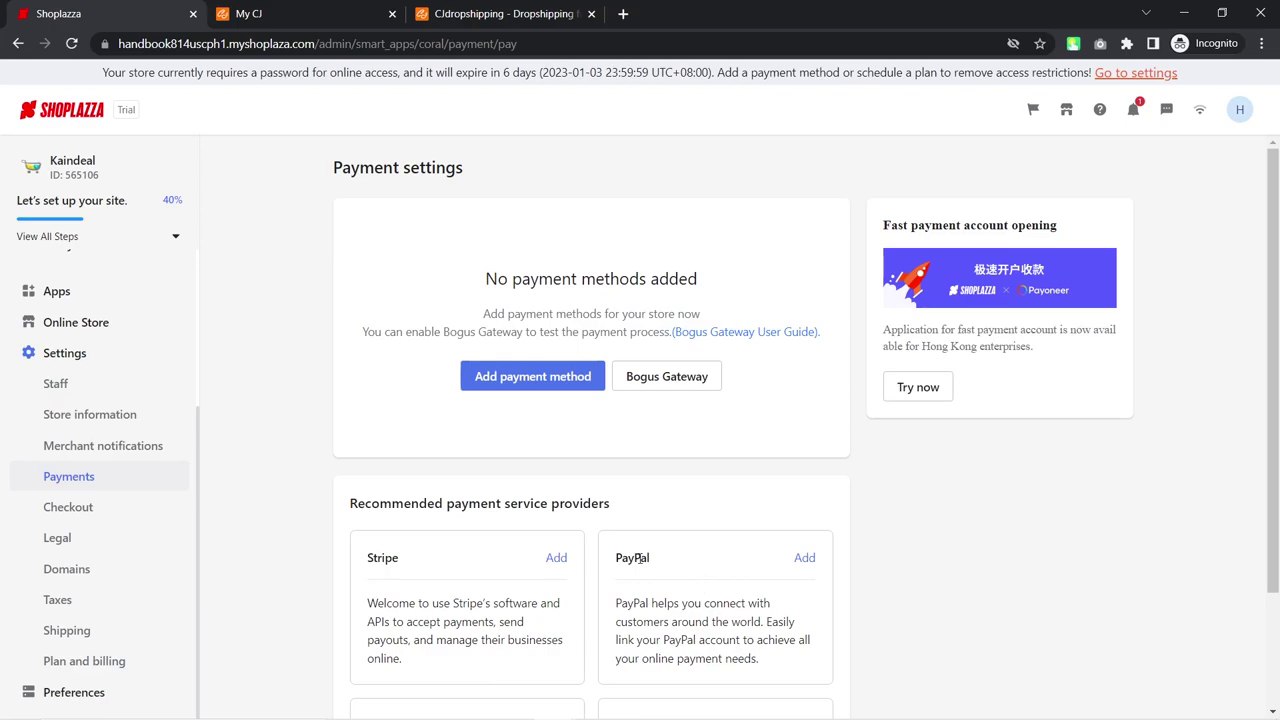
{"action": "left_click", "coordinate": [804, 566]}
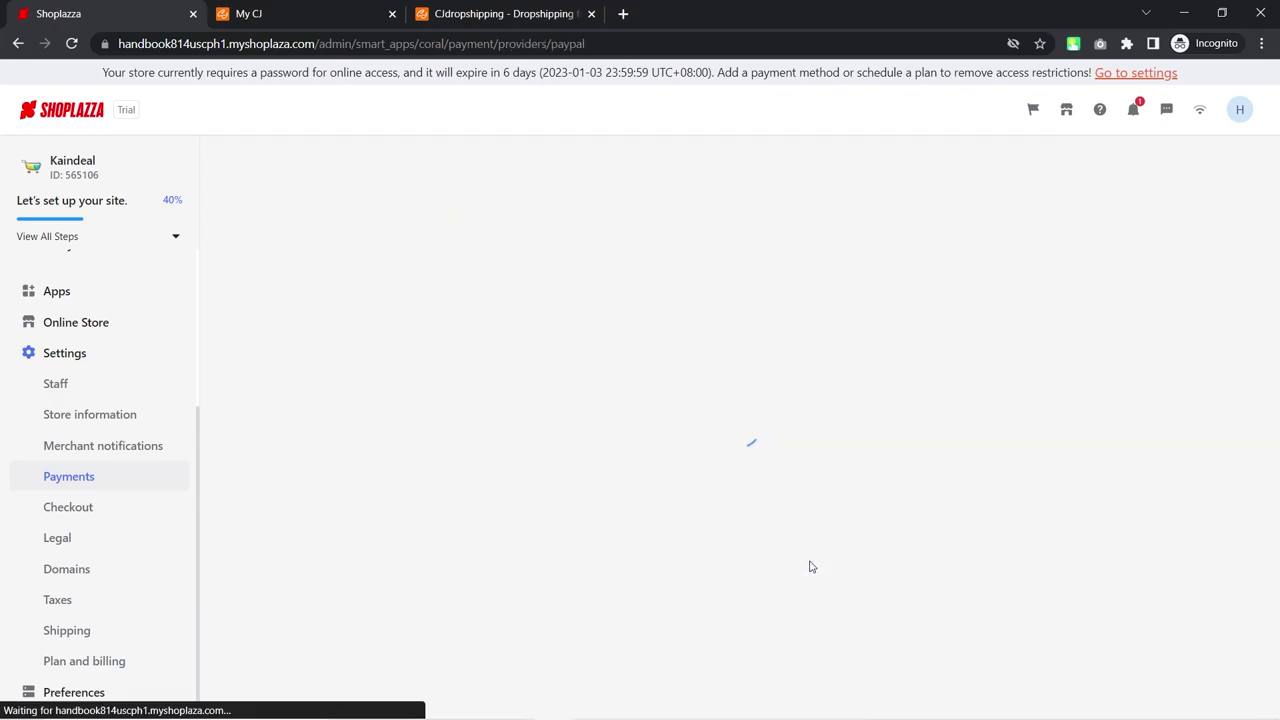
Start activating PayPal and sign in with the saved account e-mail.
{"action": "left_click", "coordinate": [1015, 660]}
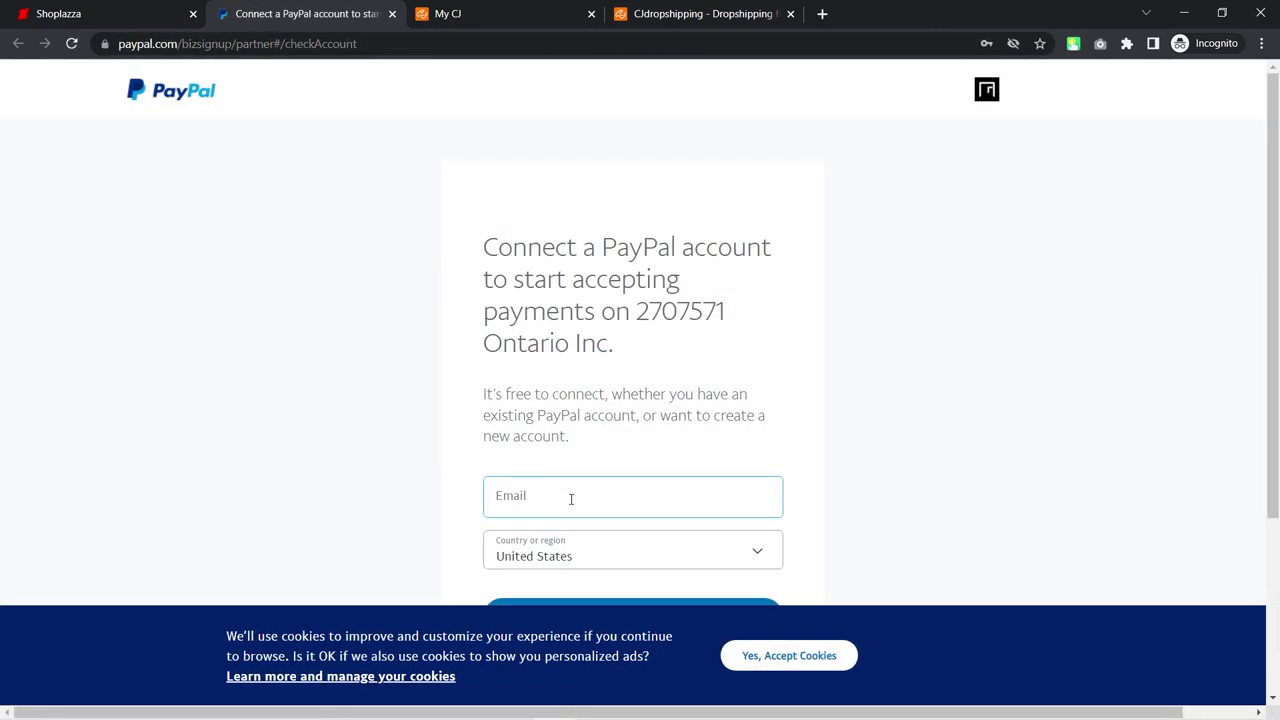
{"action": "left_click", "coordinate": [571, 499]}
{"action": "left_click", "coordinate": [646, 550]}
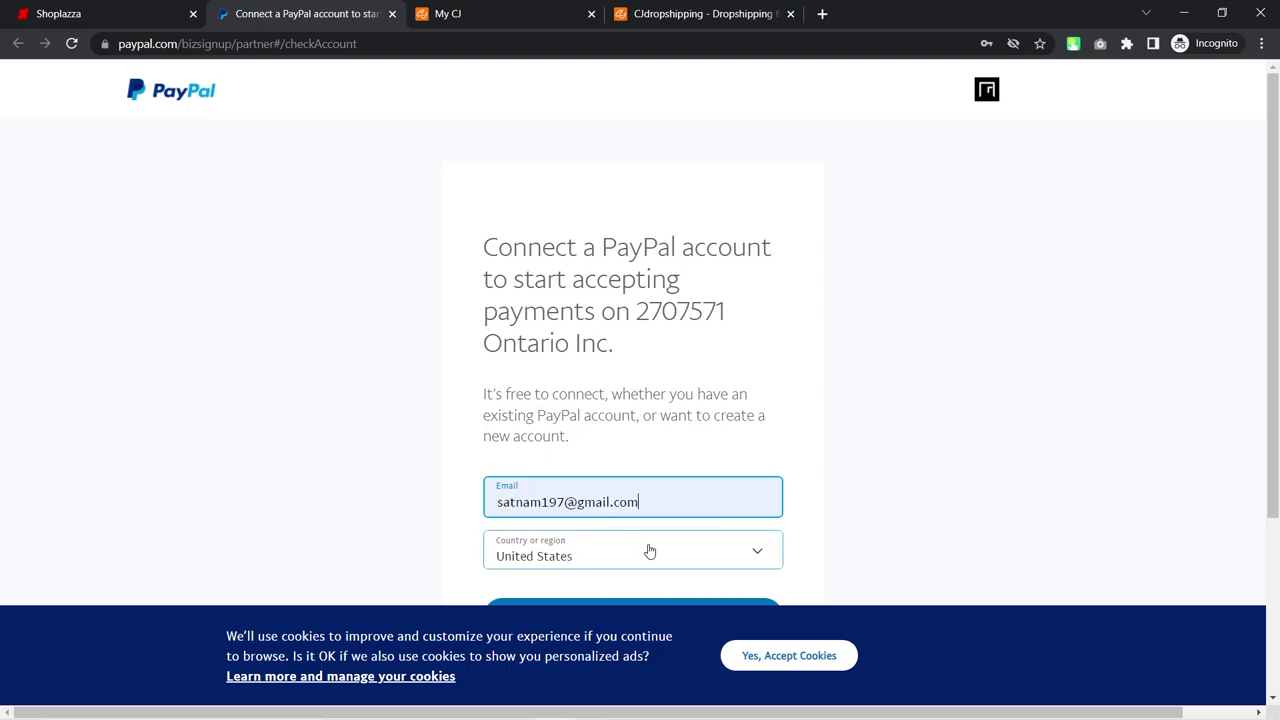
{"action": "scroll", "coordinate": [750, 500], "scroll_direction": "down", "scroll_amount": 2}
{"action": "left_click", "coordinate": [640, 458]}
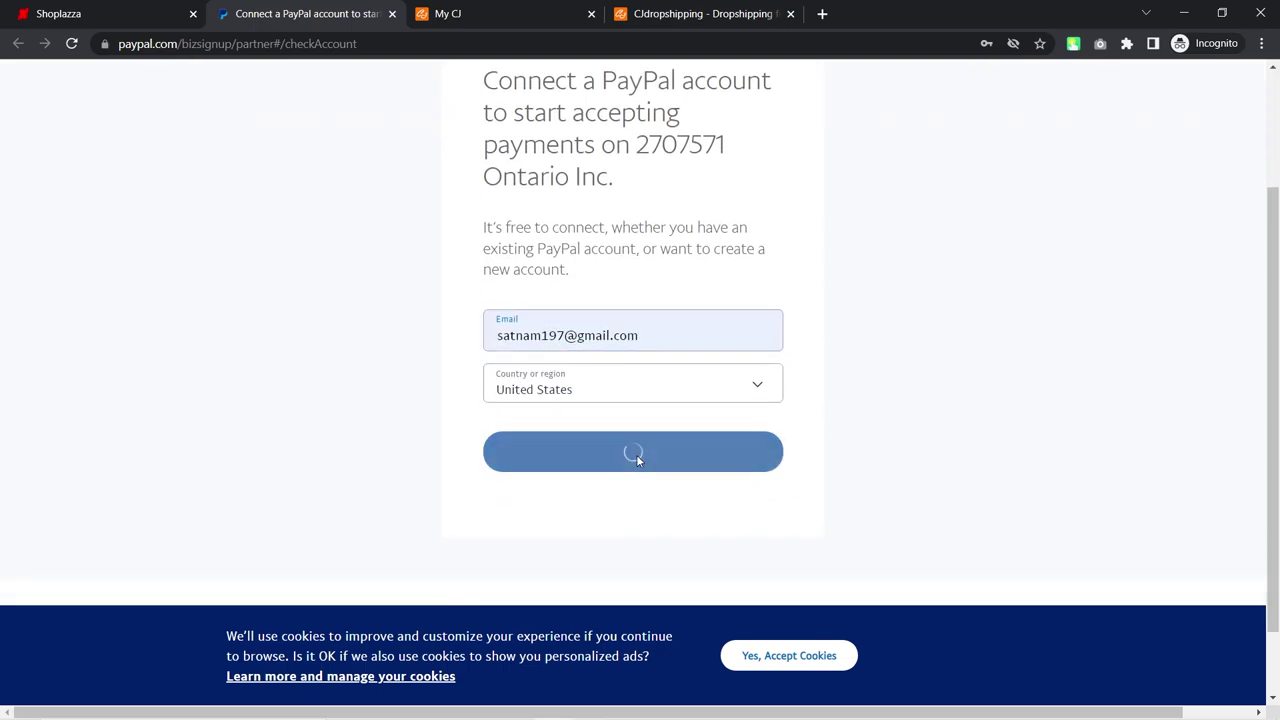
{"action": "left_click", "coordinate": [631, 508]}
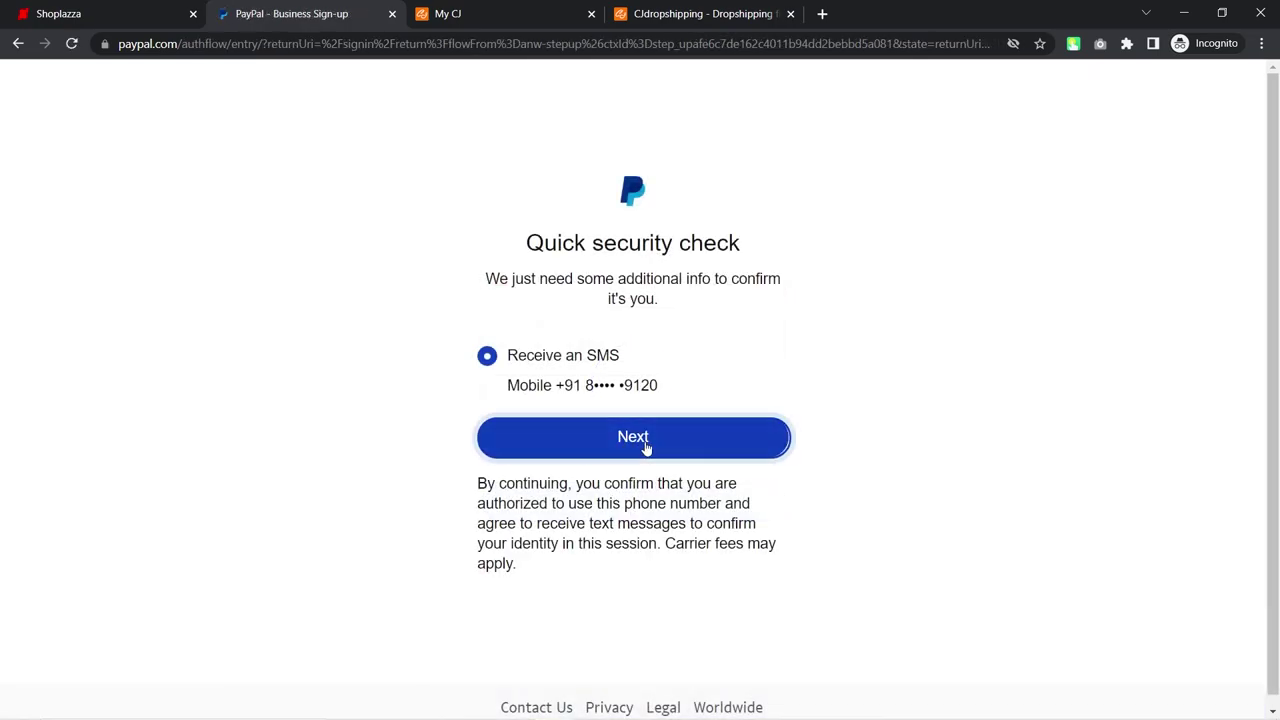
Verify with the SMS security code and enter the password to finish linking PayPal.
{"action": "left_click", "coordinate": [637, 440]}
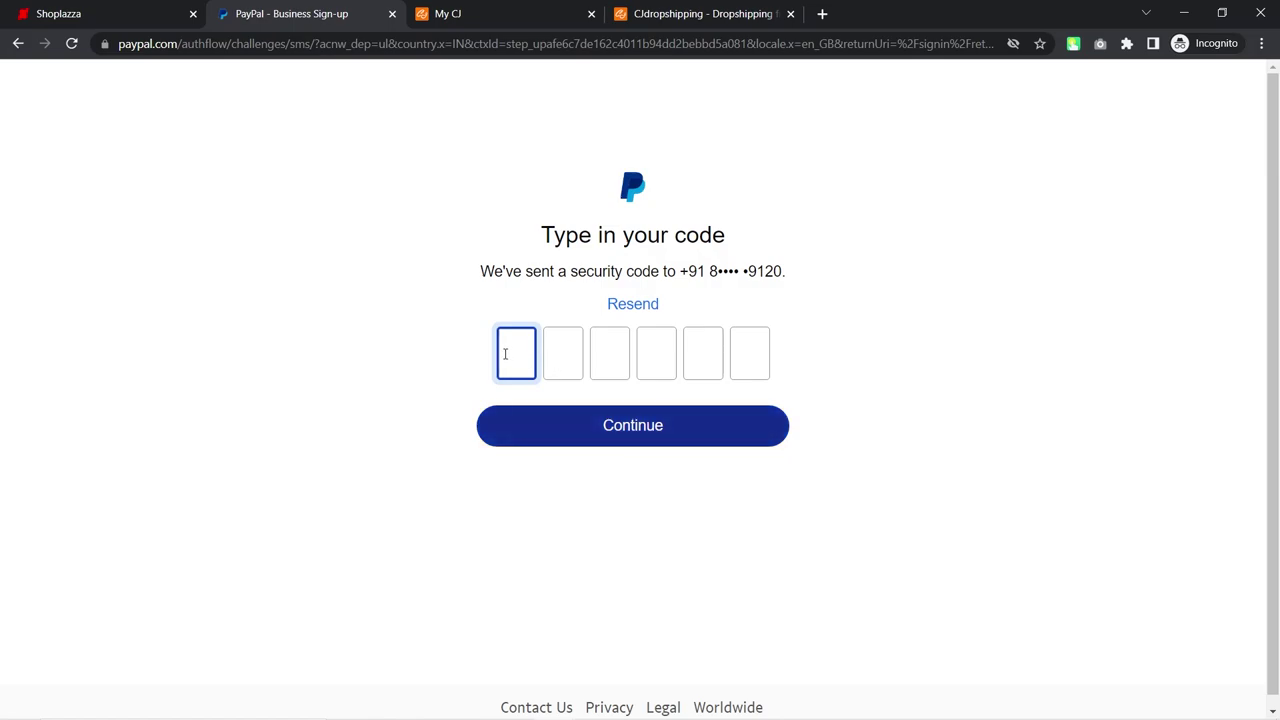
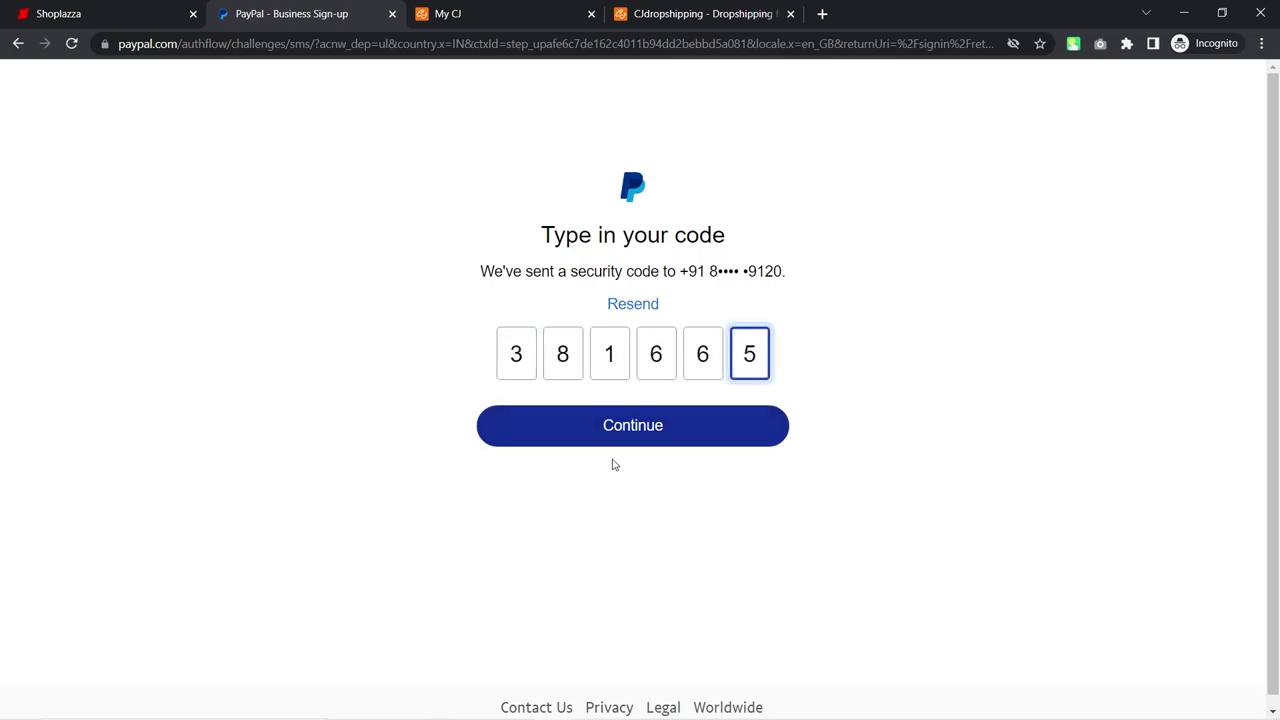
{"action": "left_click", "coordinate": [669, 440]}
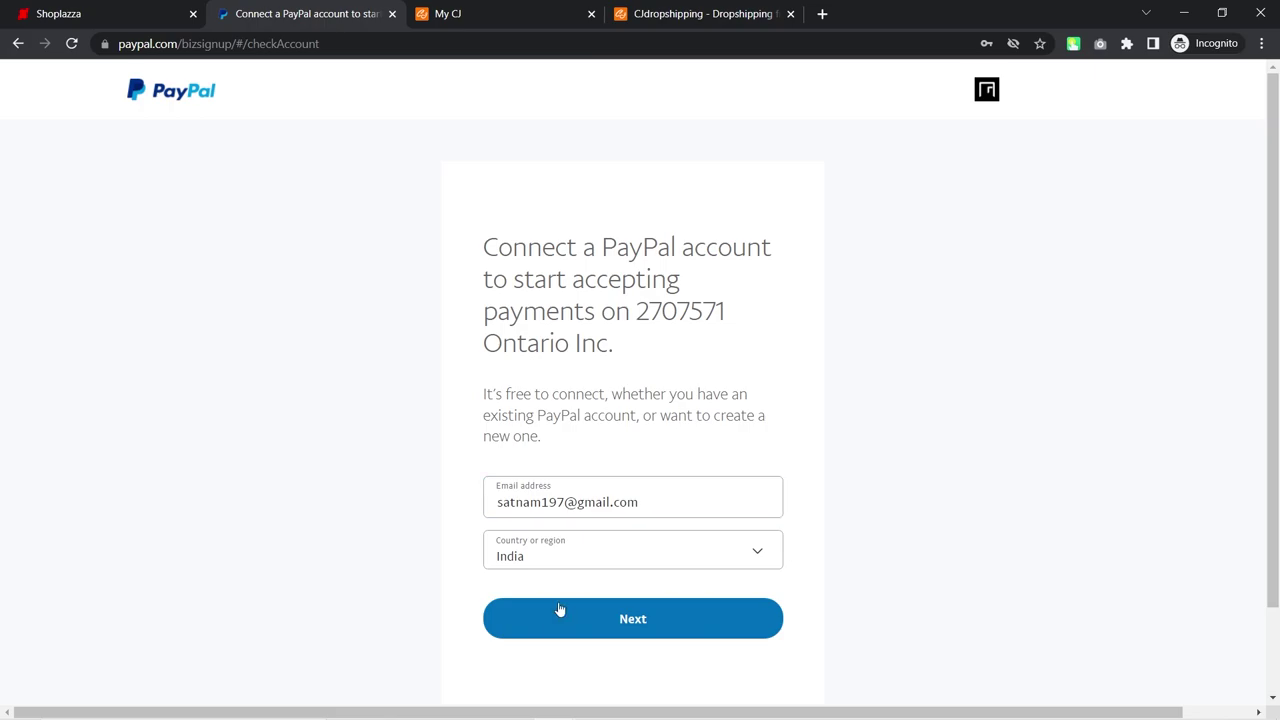
{"action": "left_click", "coordinate": [660, 624]}
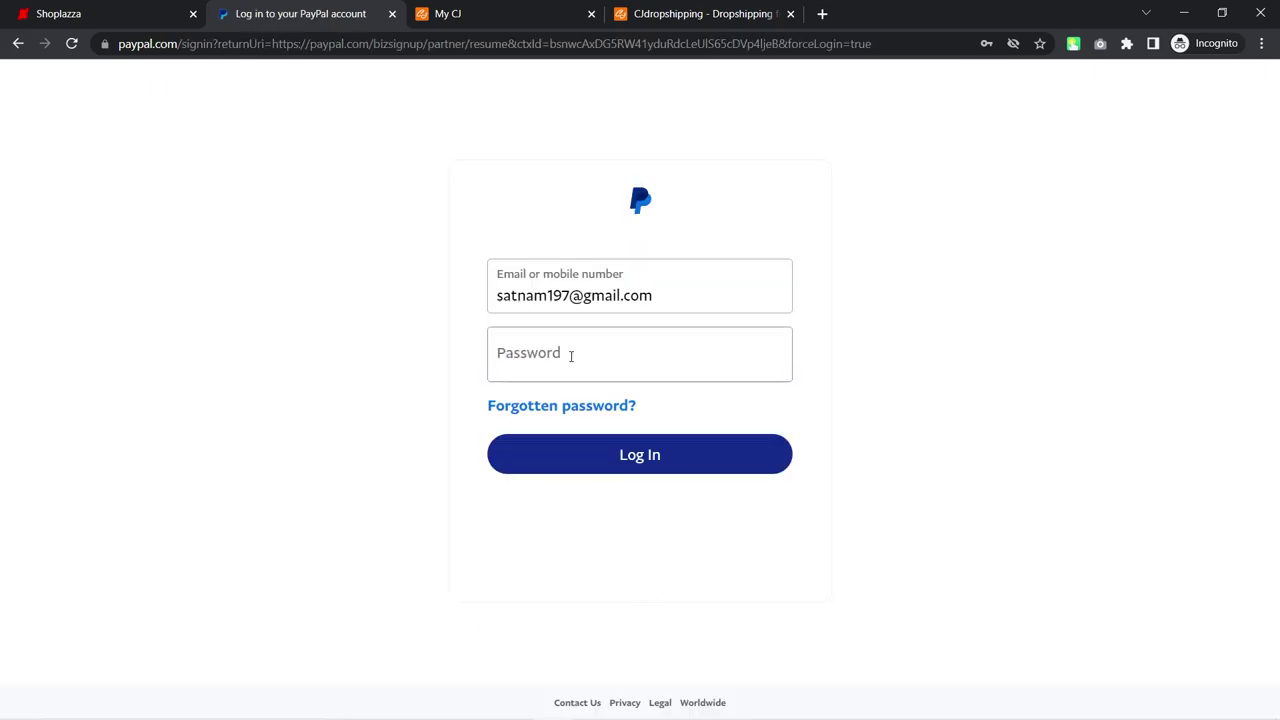
{"action": "left_click", "coordinate": [571, 356]}
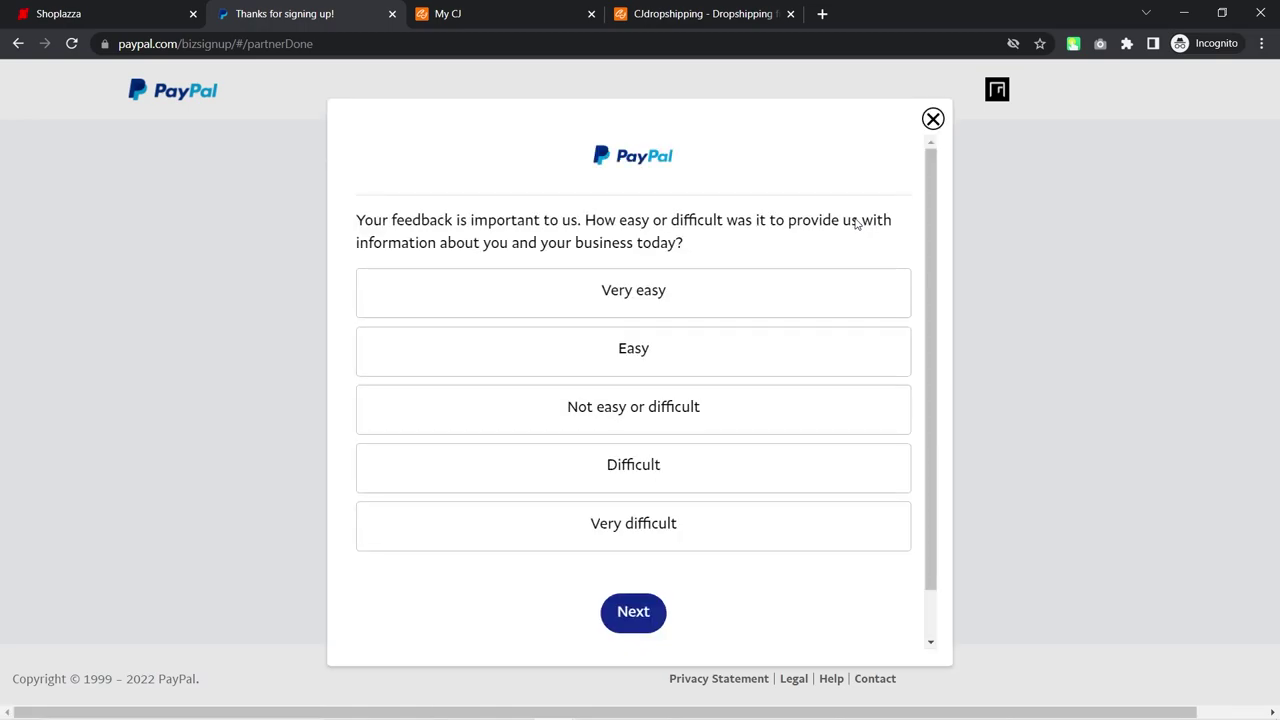
{"action": "left_click", "coordinate": [932, 120]}
{"action": "left_click", "coordinate": [630, 466]}
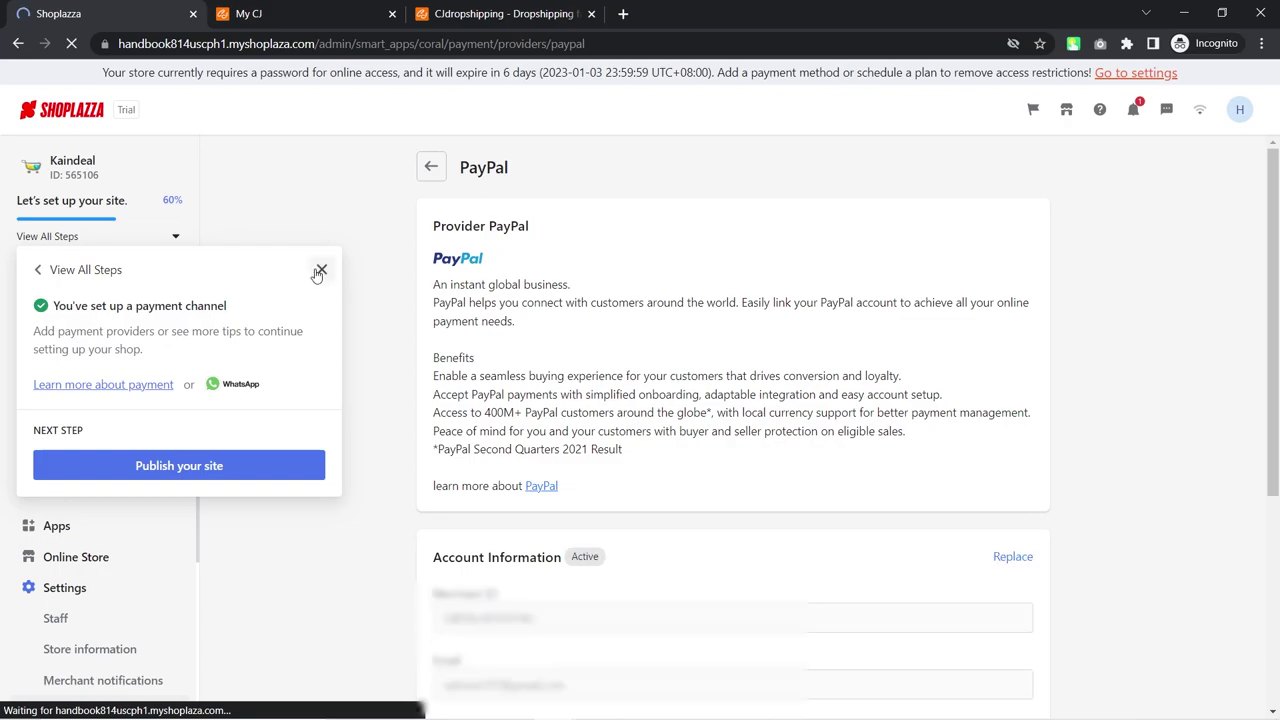
Dismiss the setup panel and preview the storefront's Line Cat phone case page, then close the preview.
{"action": "left_click", "coordinate": [320, 270]}
{"action": "scroll", "coordinate": [323, 274], "scroll_direction": "down", "scroll_amount": 4}
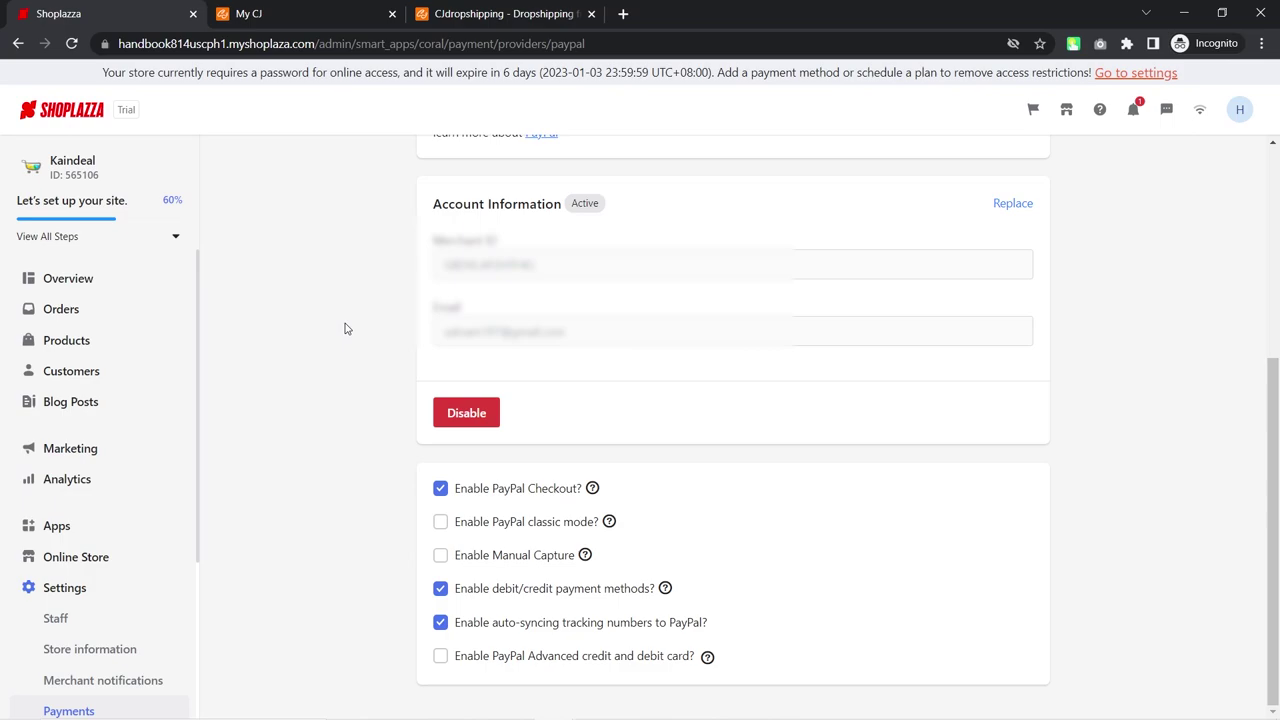
{"action": "scroll", "coordinate": [345, 328], "scroll_direction": "up", "scroll_amount": 3}
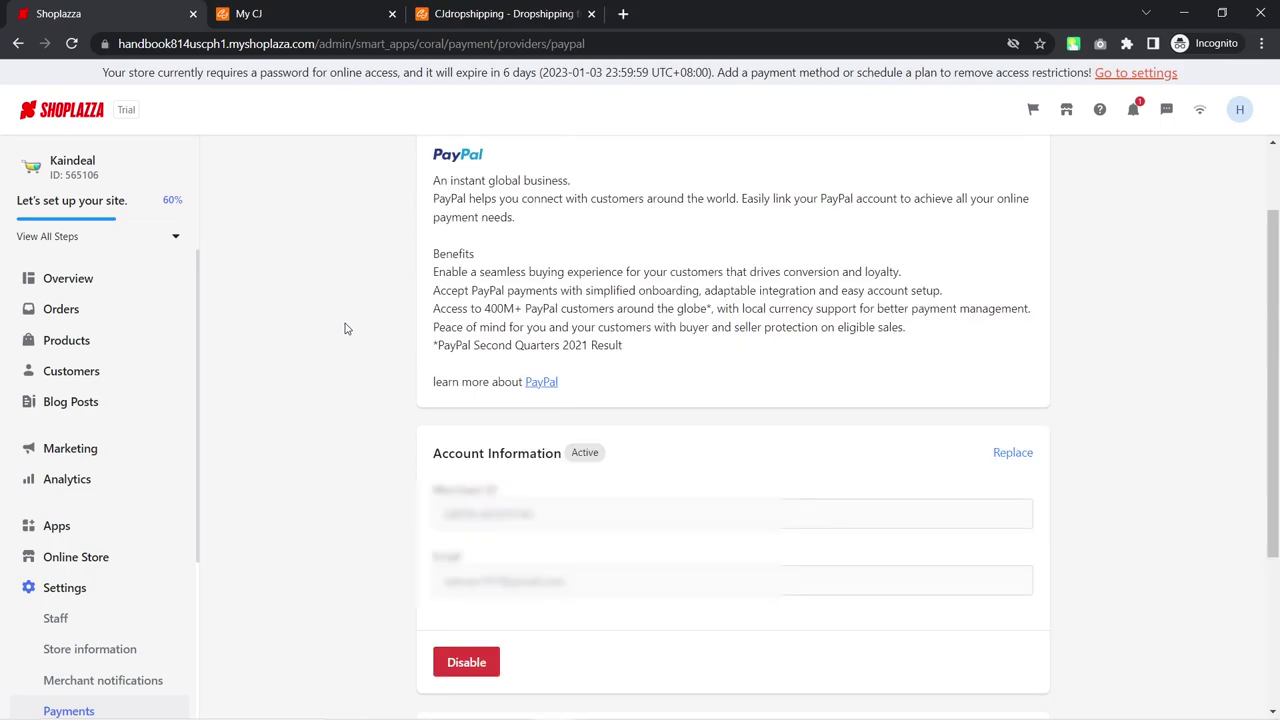
{"action": "left_click", "coordinate": [100, 564]}
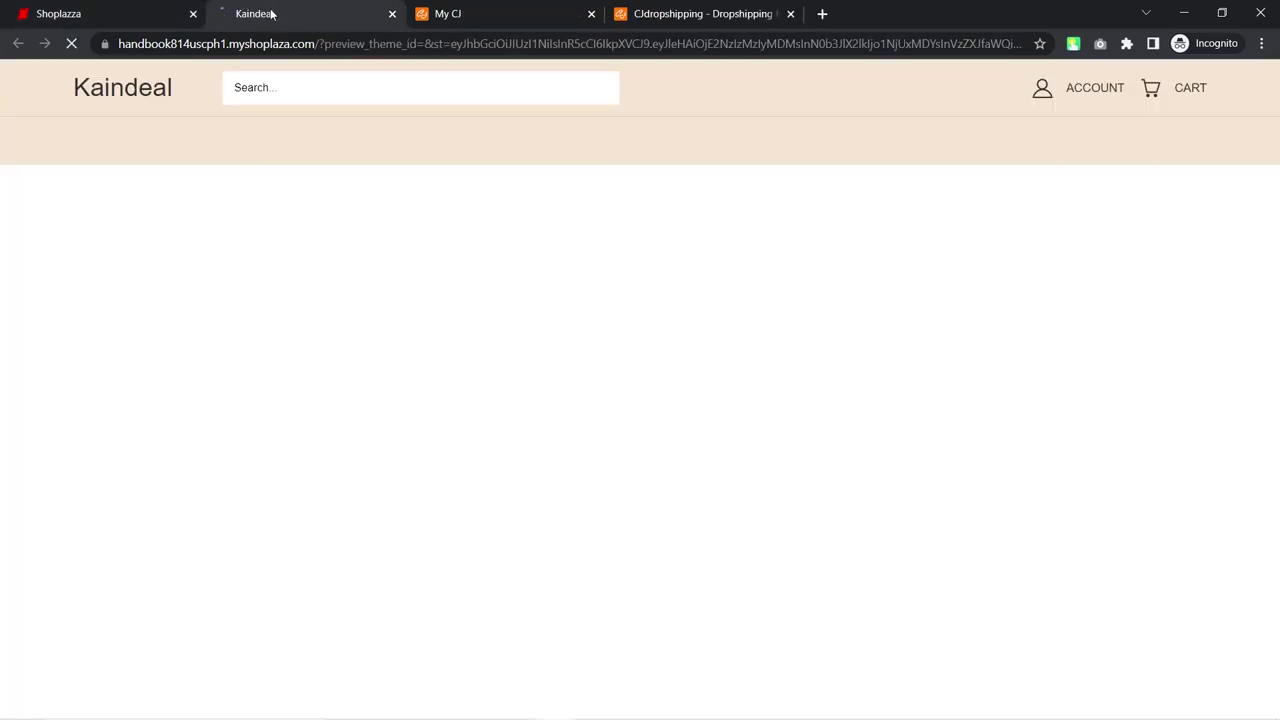
{"action": "scroll", "coordinate": [285, 265], "scroll_direction": "down", "scroll_amount": 5}
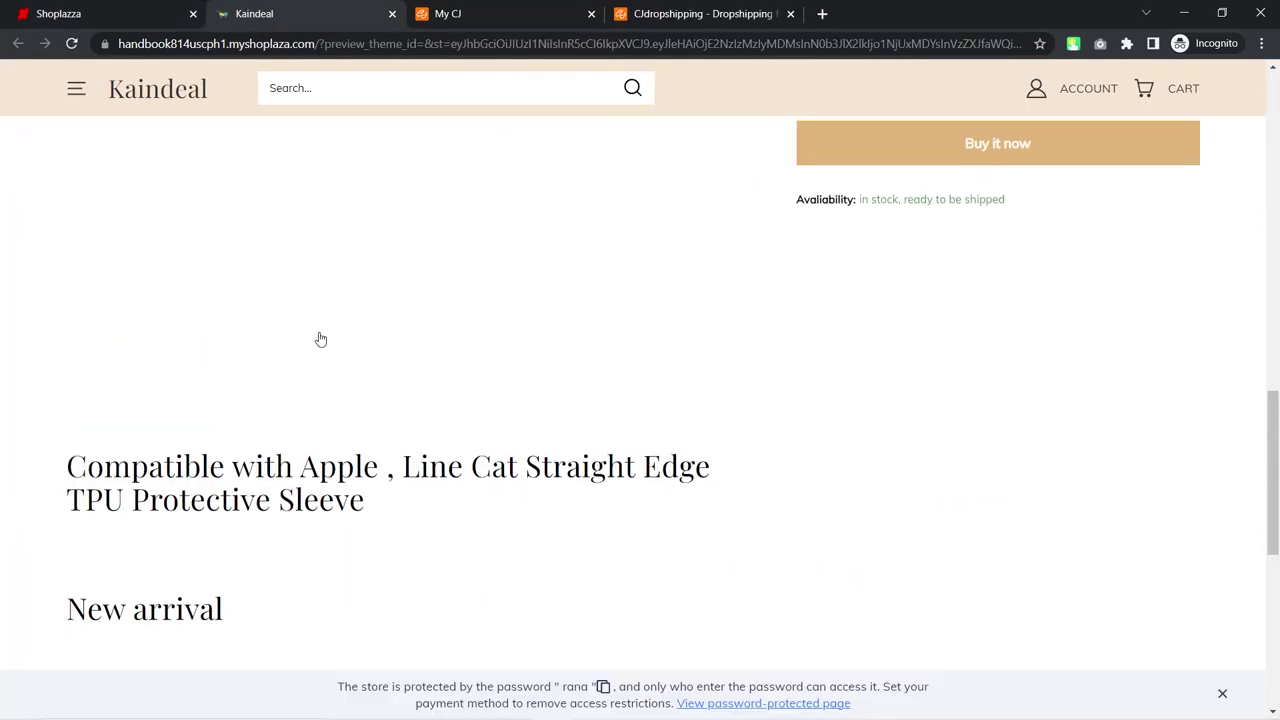
{"action": "left_click", "coordinate": [160, 210]}
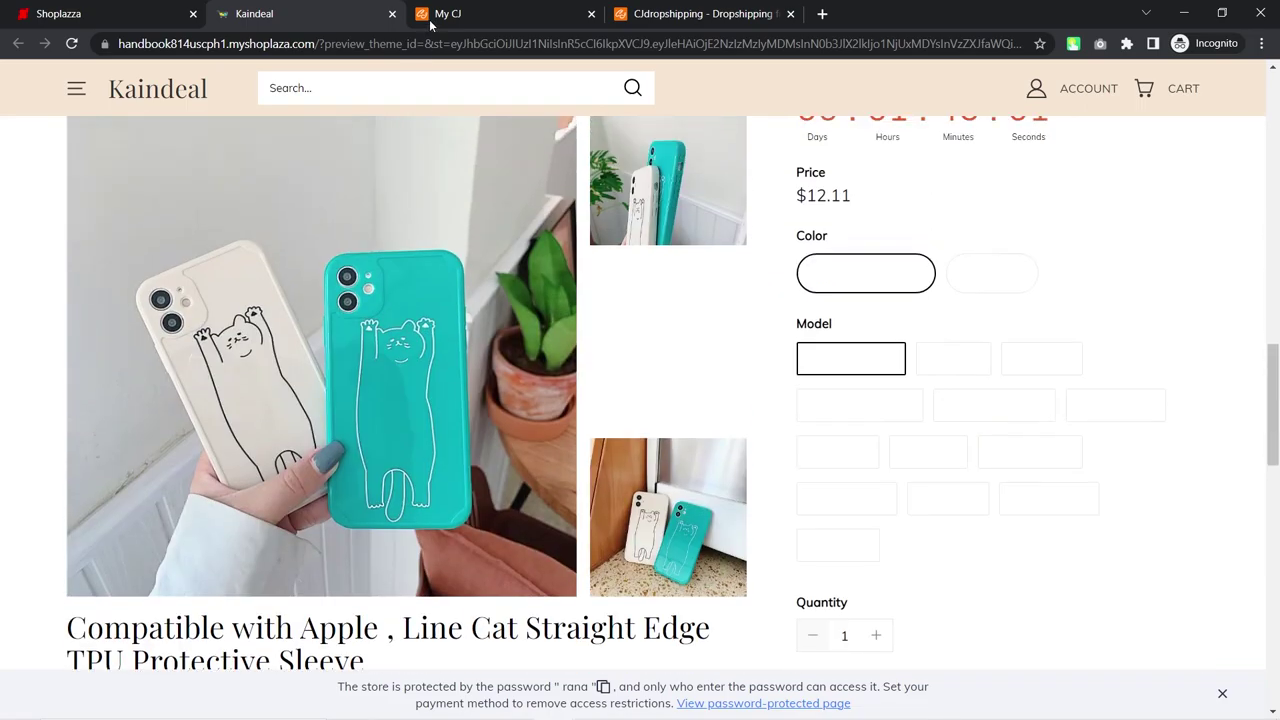
{"action": "left_click", "coordinate": [392, 13]}
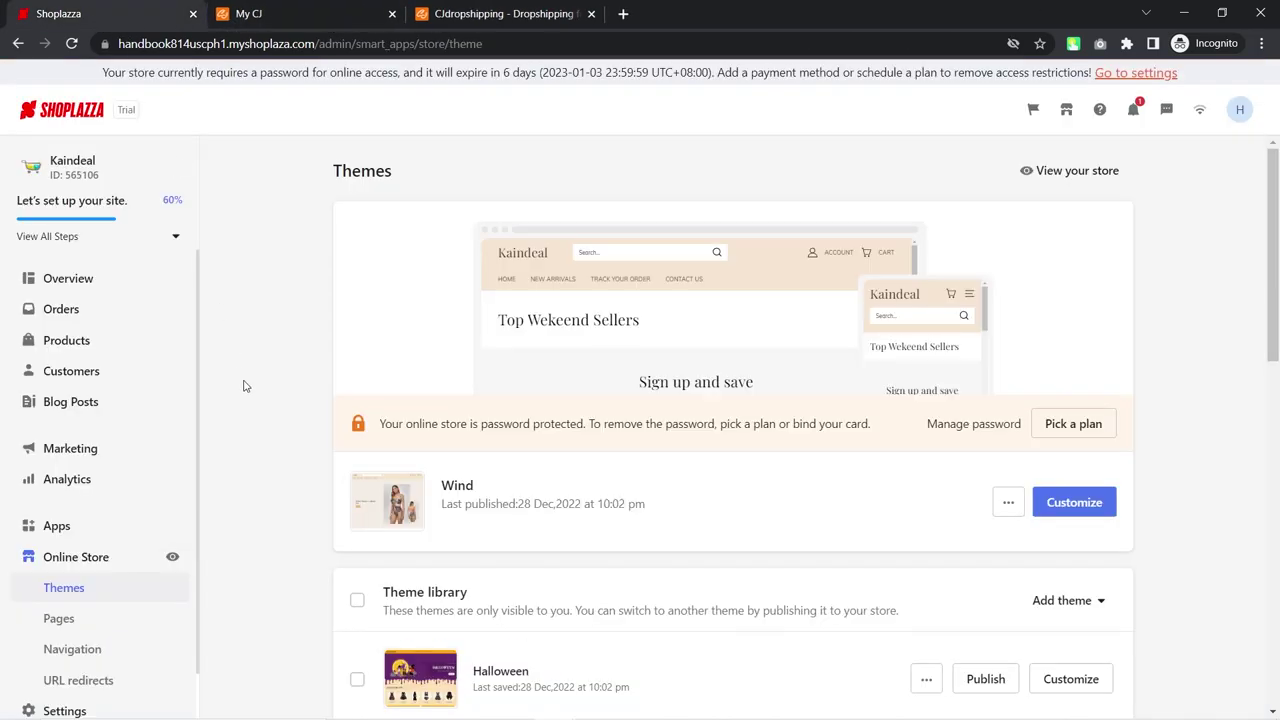
Publish the Halloween theme from the theme library in place of Wind, confirming with OK.
{"action": "scroll", "coordinate": [480, 490], "scroll_direction": "down", "scroll_amount": 2}
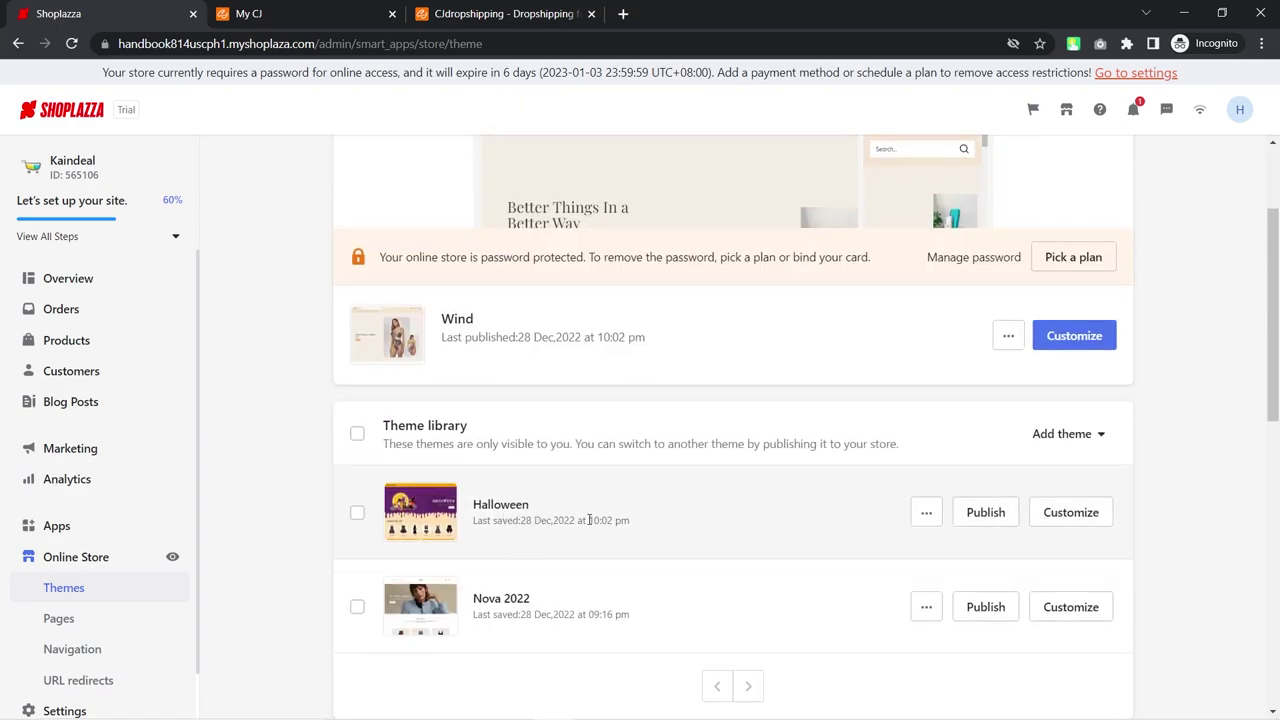
{"action": "left_click", "coordinate": [981, 515]}
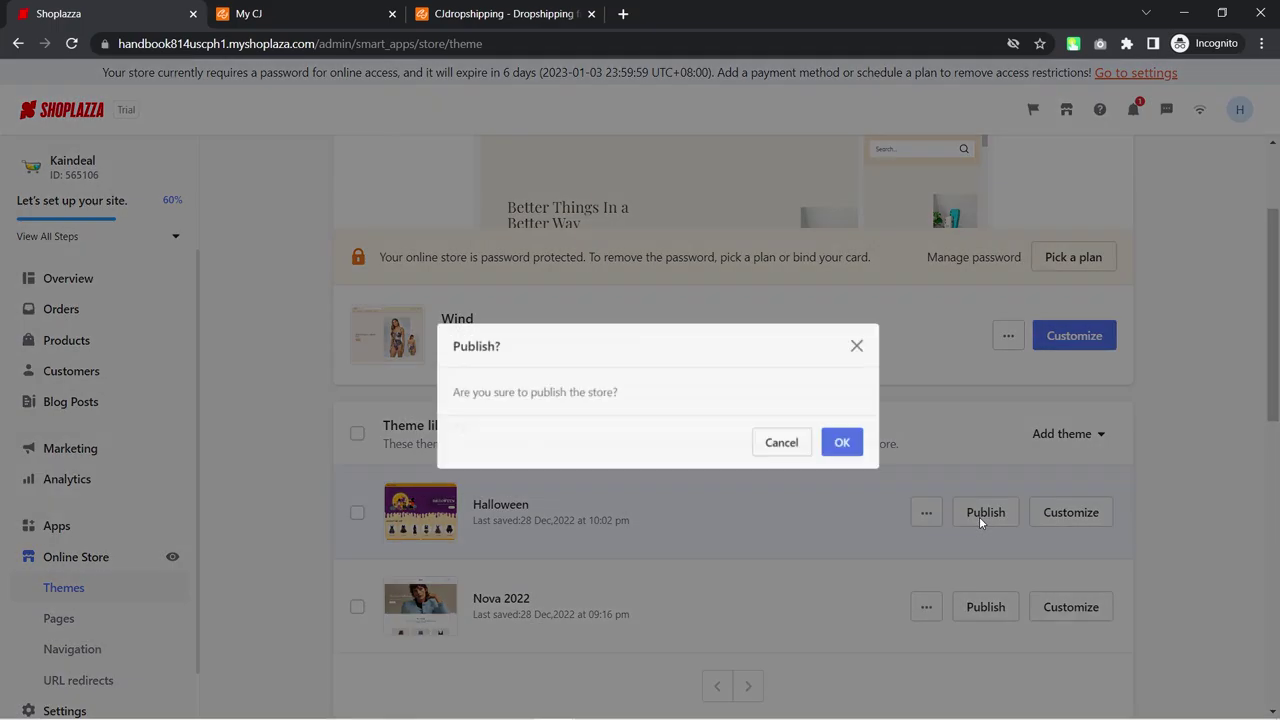
{"action": "left_click", "coordinate": [842, 444]}
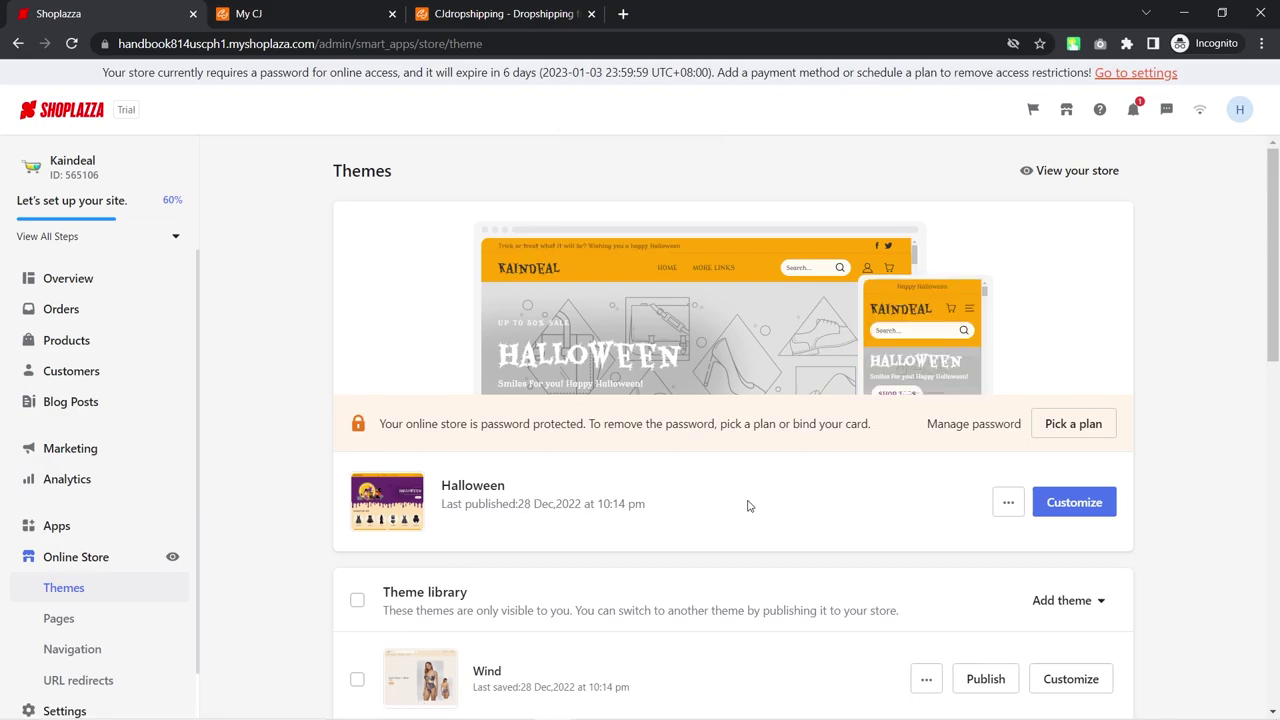
{"action": "left_click", "coordinate": [1080, 508]}
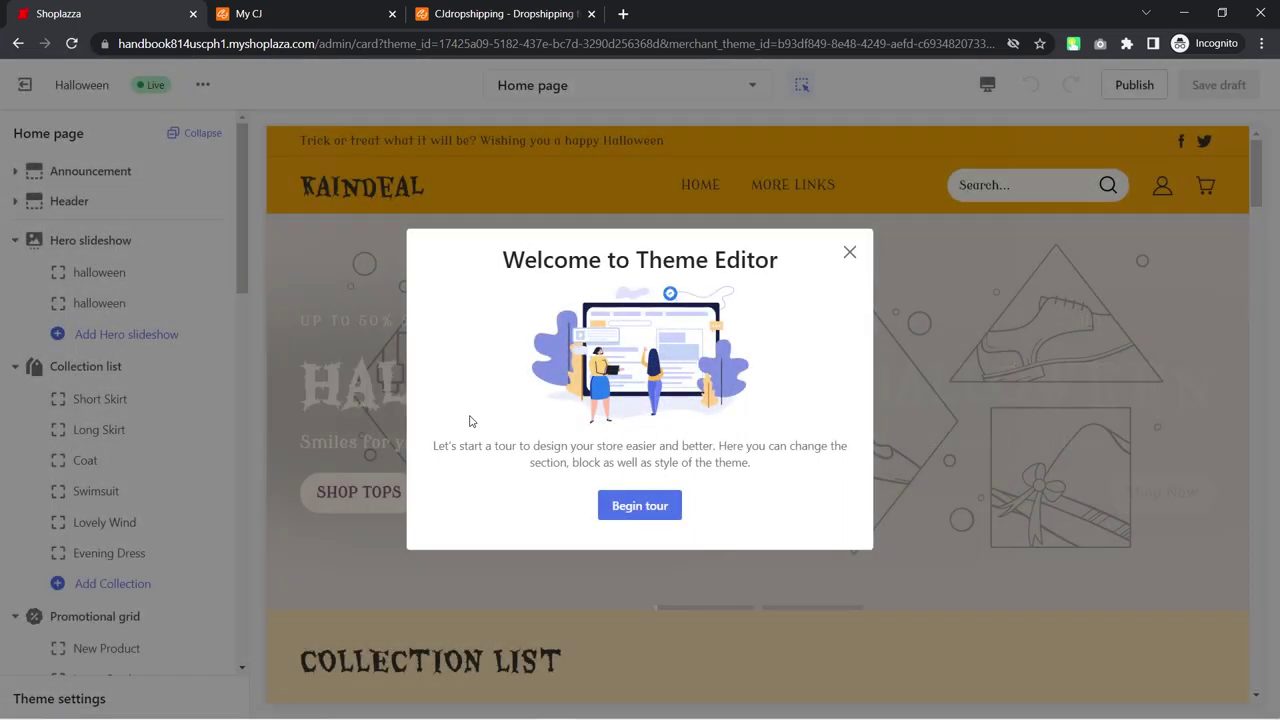
Dismiss the Theme Editor welcome tour and scroll through the Halloween home page sections.
{"action": "left_click", "coordinate": [850, 253]}
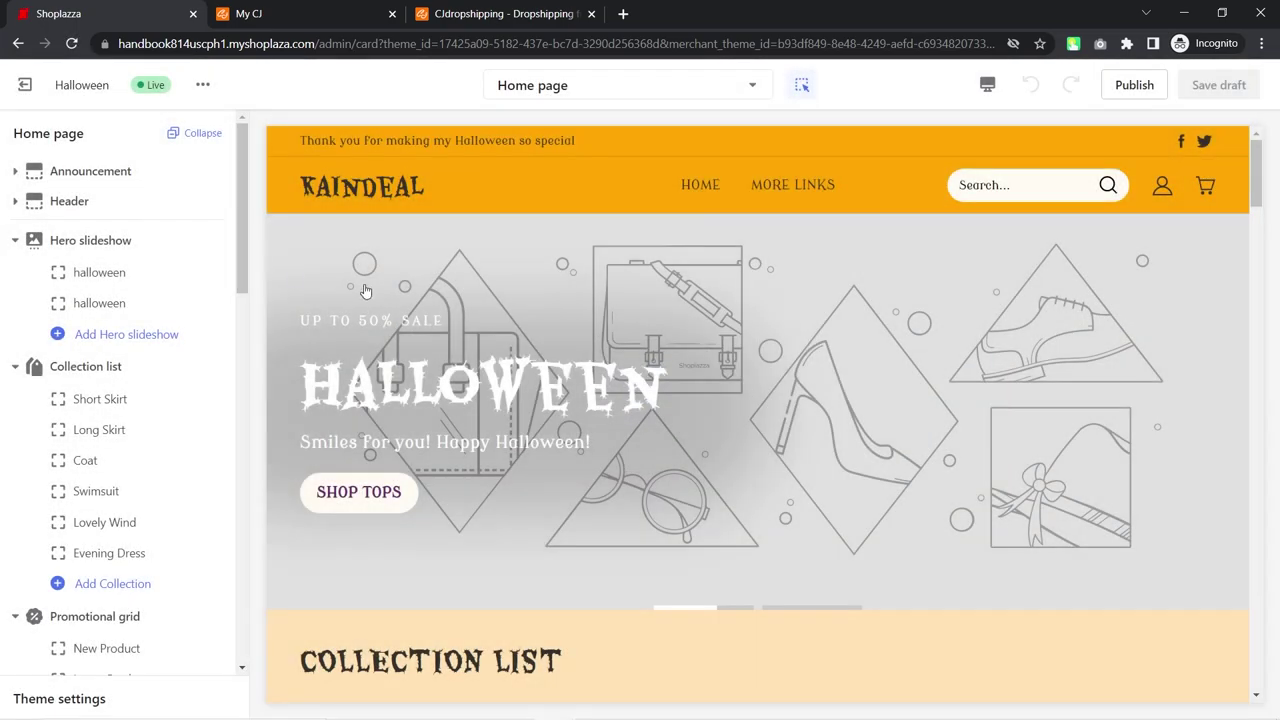
{"action": "scroll", "coordinate": [110, 450], "scroll_direction": "down", "scroll_amount": 10}
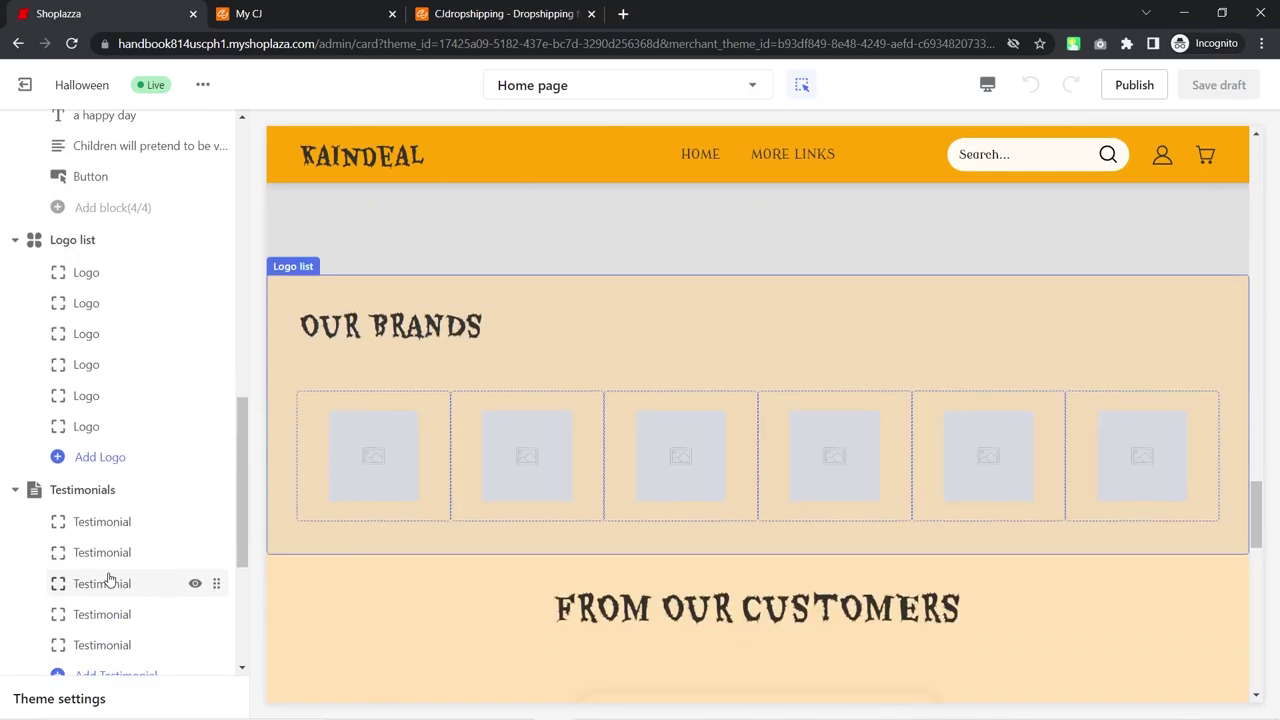
{"action": "scroll", "coordinate": [129, 397], "scroll_direction": "up", "scroll_amount": 10}
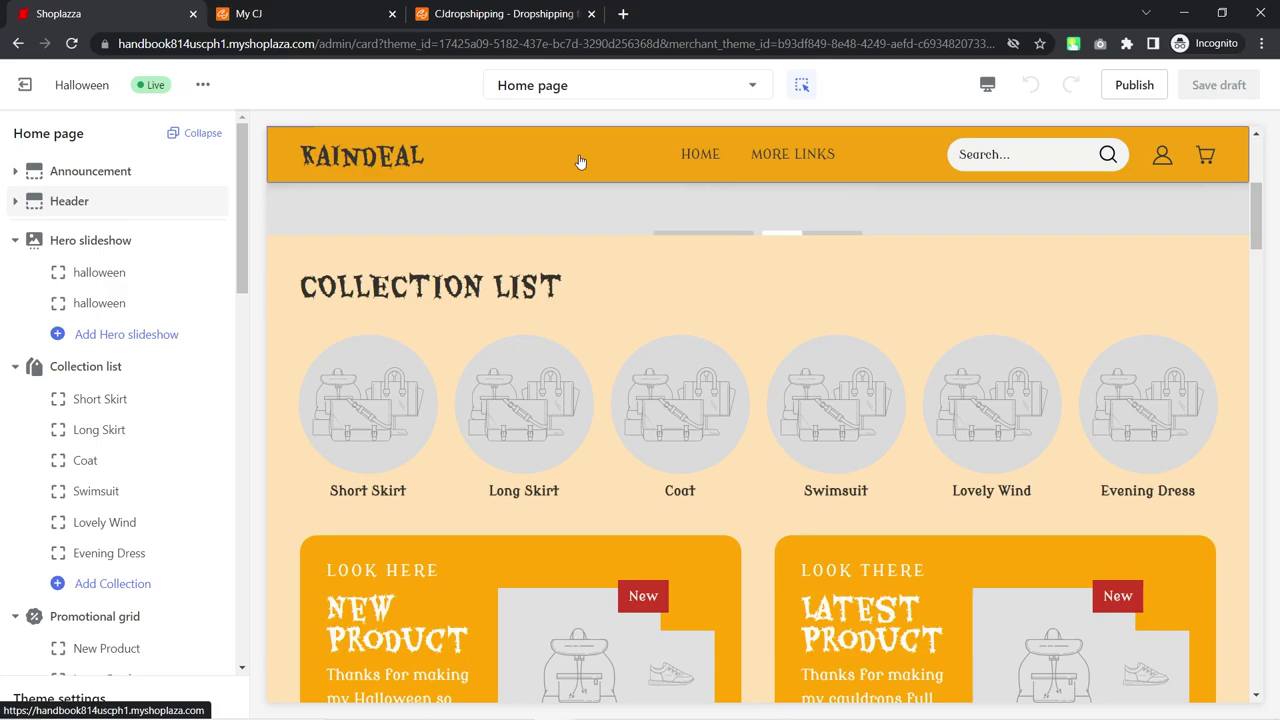
{"action": "scroll", "coordinate": [580, 162], "scroll_direction": "up", "scroll_amount": 4}
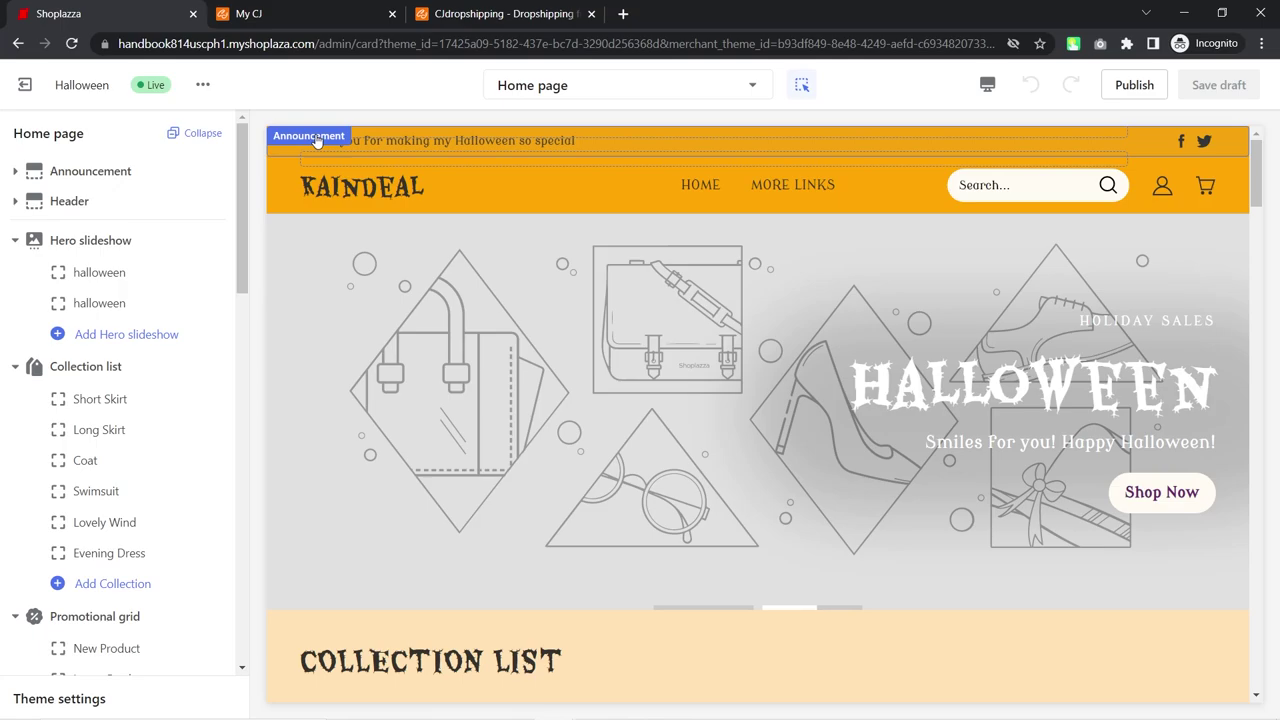
In the announcement bar's social settings, complete the Facebook and Twitter handles and paste the Instagram URL.
{"action": "left_click", "coordinate": [100, 171]}
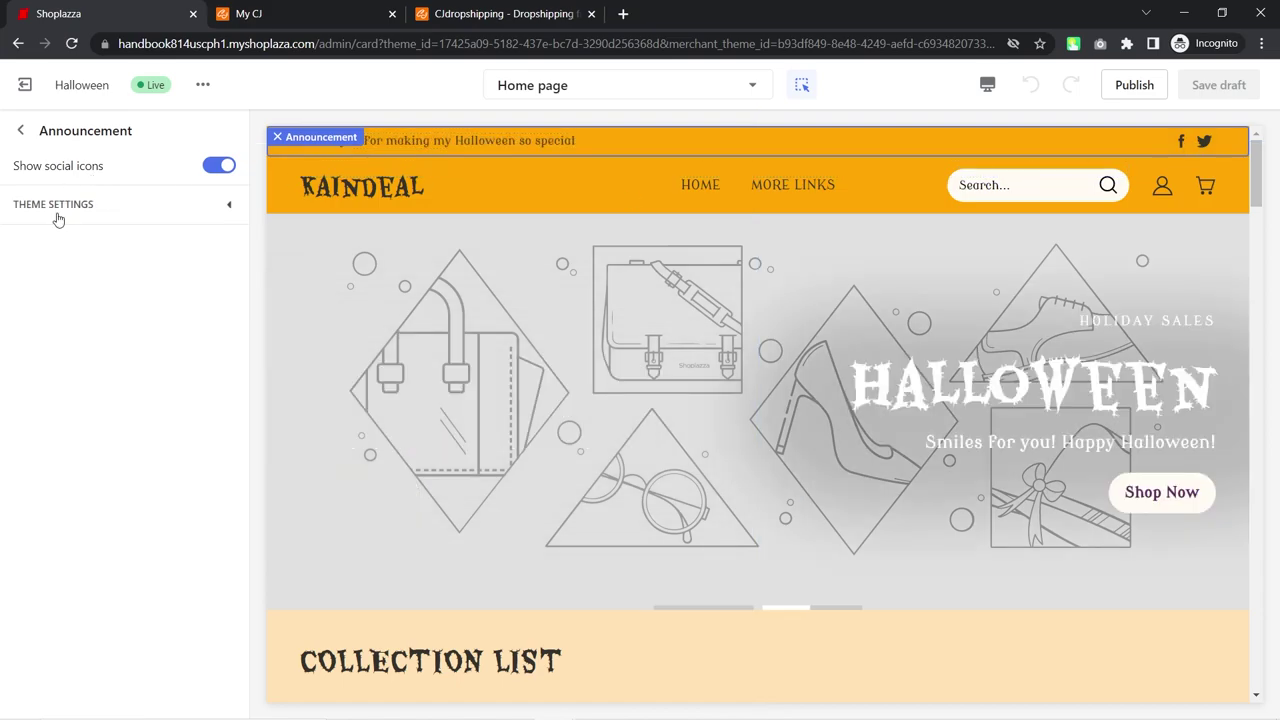
{"action": "left_click", "coordinate": [92, 213]}
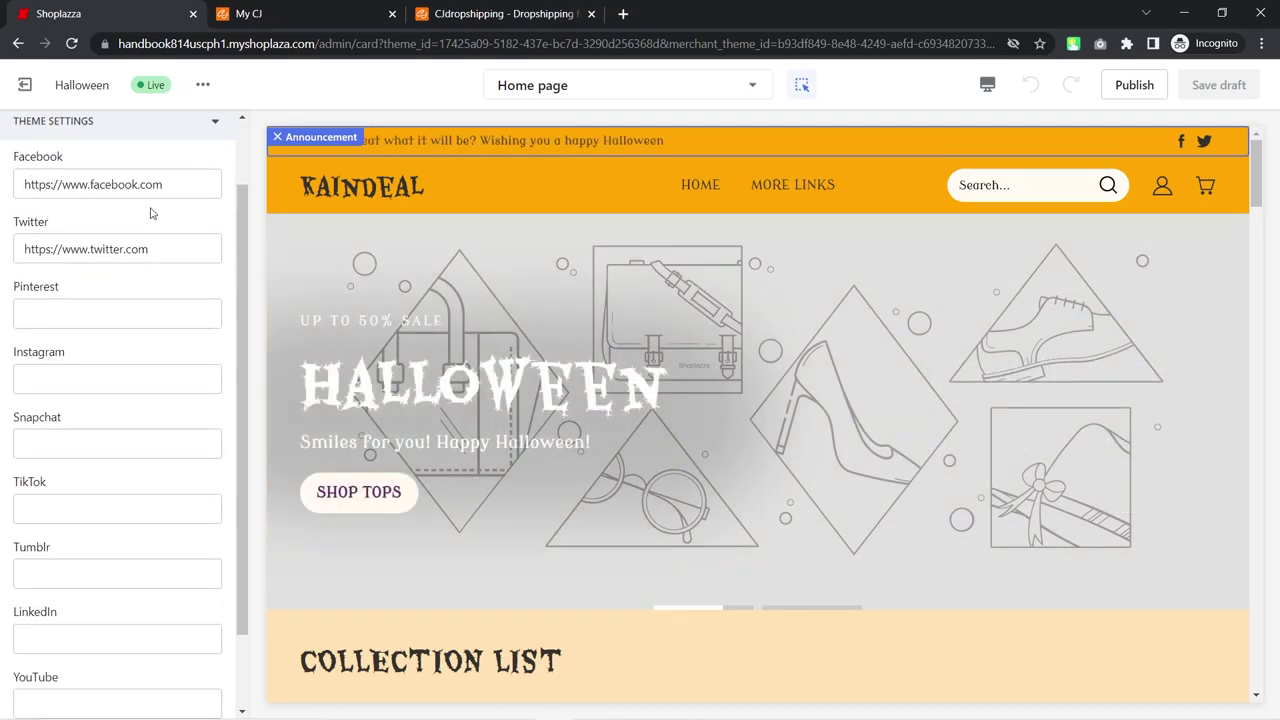
{"action": "left_click", "coordinate": [168, 184]}
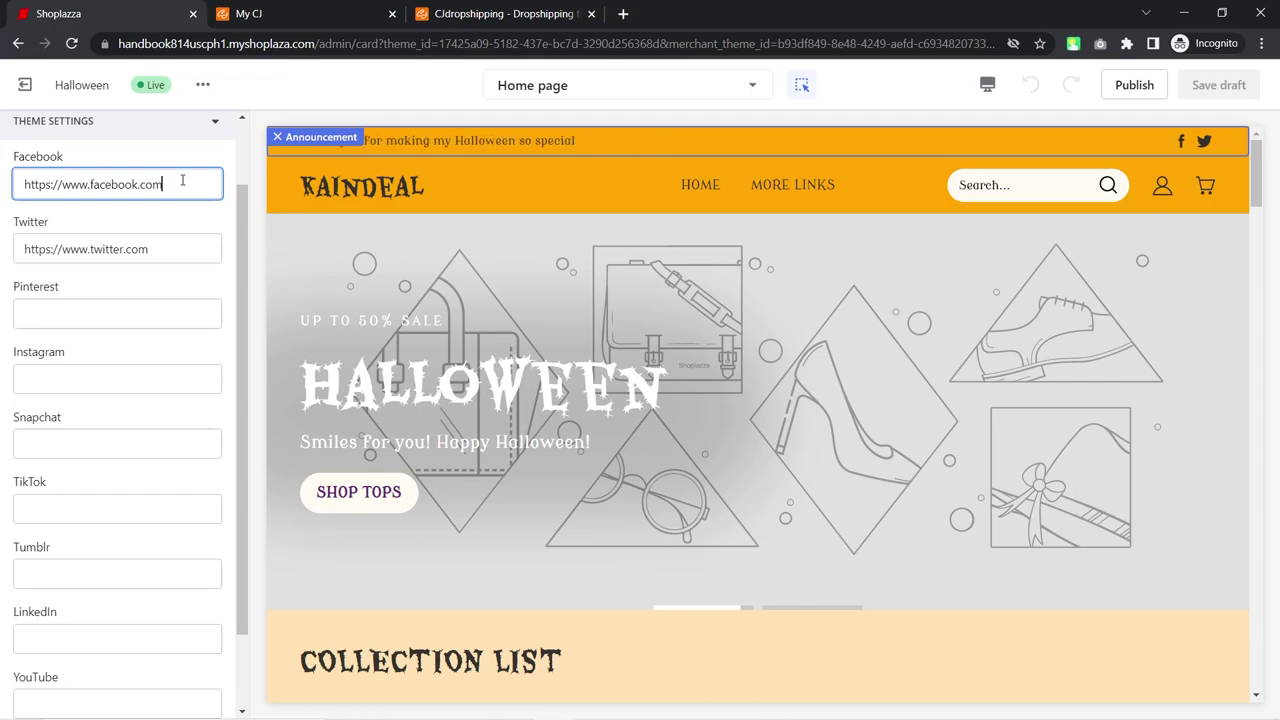
{"action": "type", "text": "/rane"}
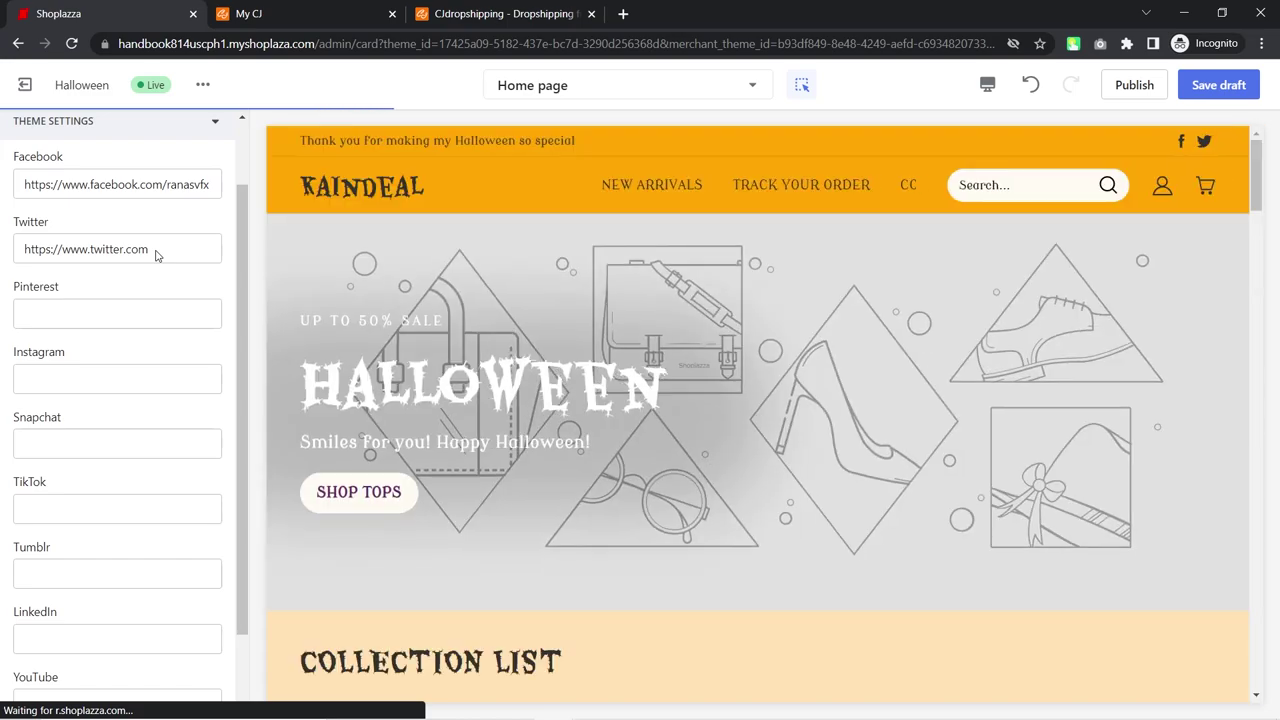
{"action": "left_click", "coordinate": [160, 249]}
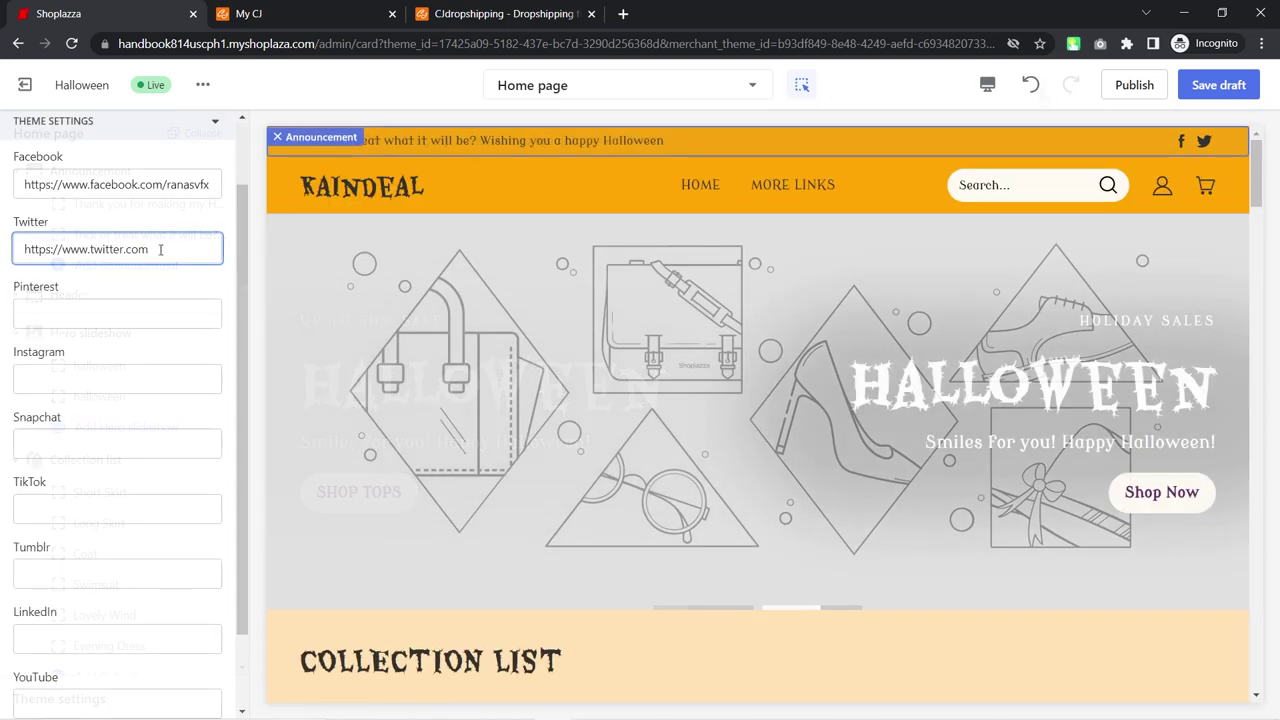
{"action": "type", "text": "ranas"}
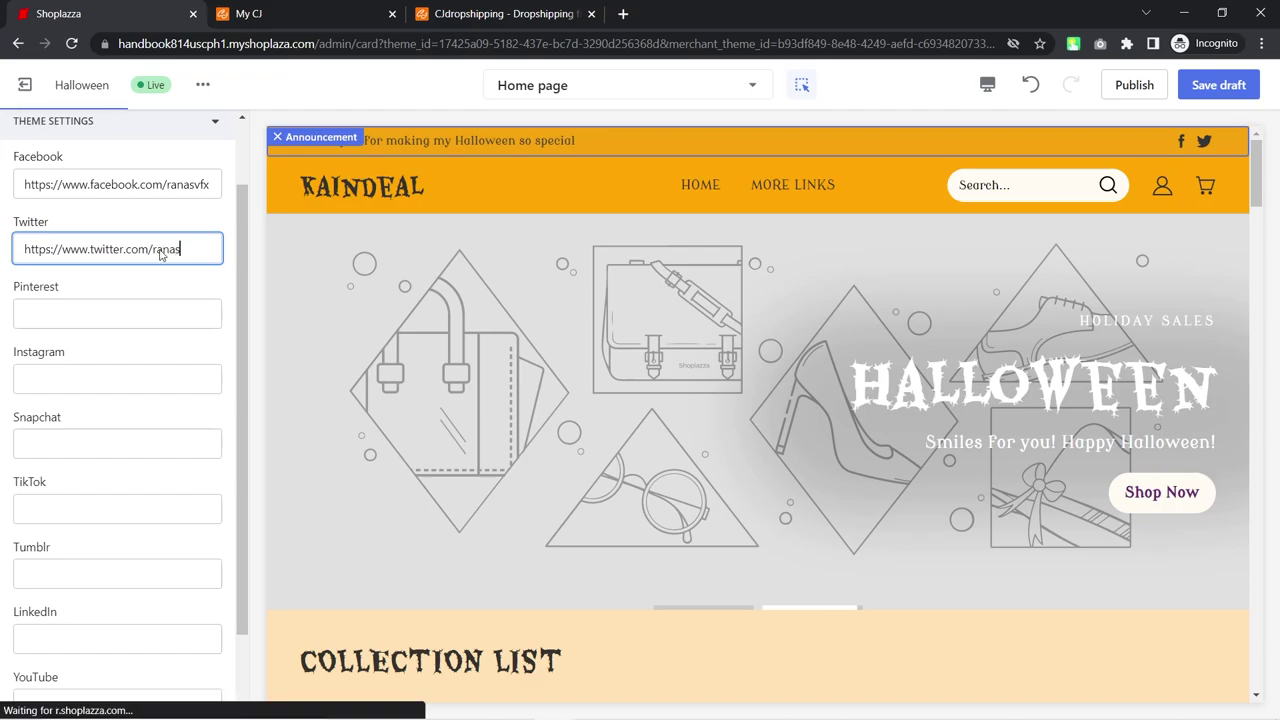
{"action": "type", "text": "vfx"}
{"action": "scroll", "coordinate": [147, 346], "scroll_direction": "down", "scroll_amount": 1}
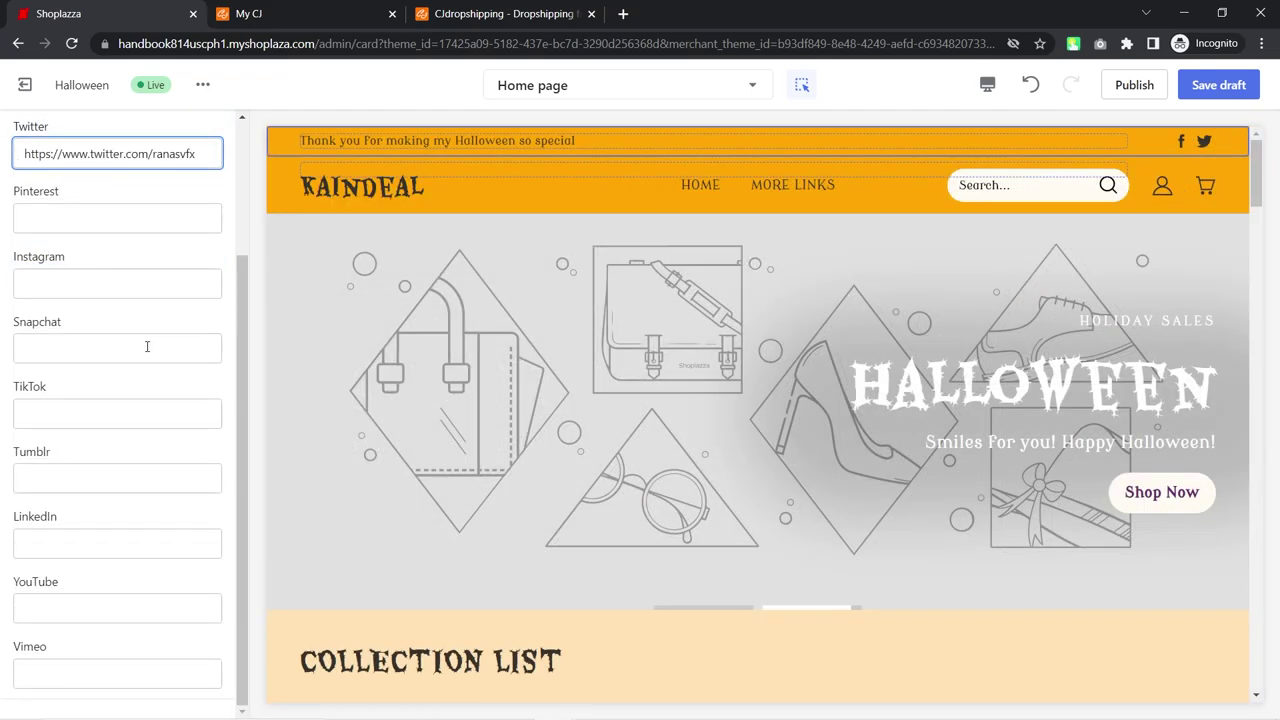
{"action": "left_click", "coordinate": [70, 283]}
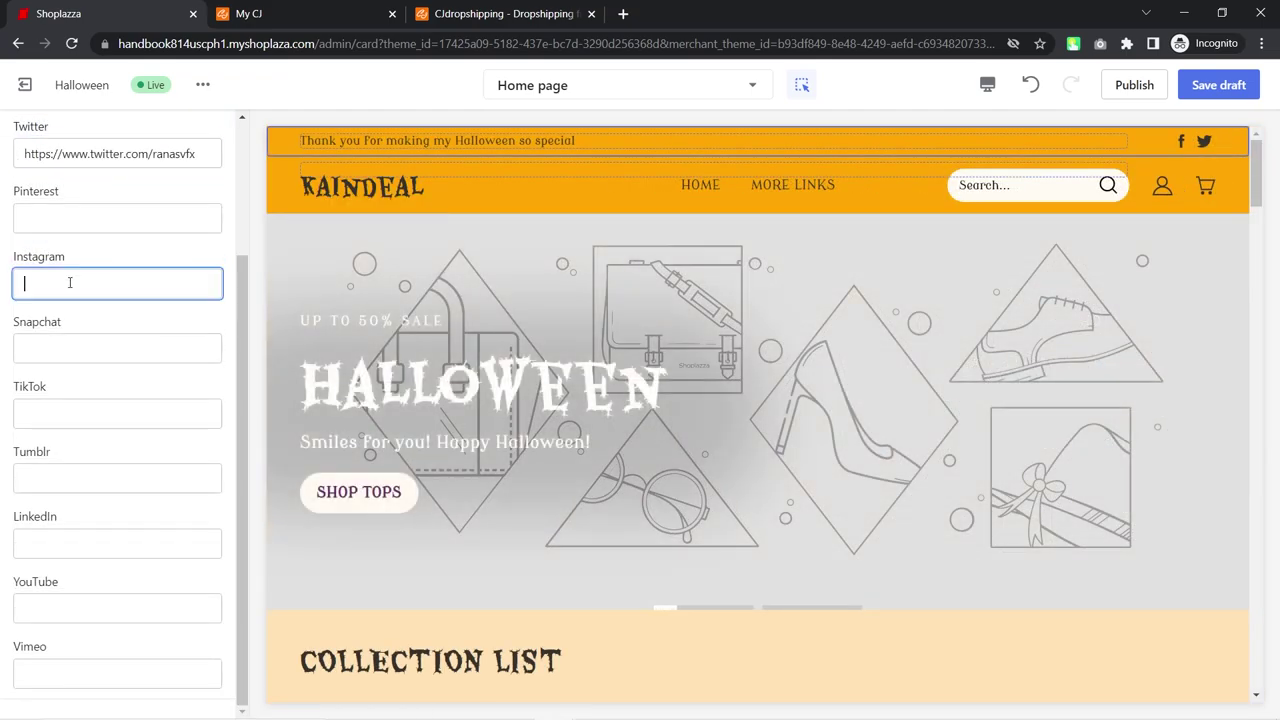
{"action": "type", "text": "https://www.instagram.com/ranasvfx/"}
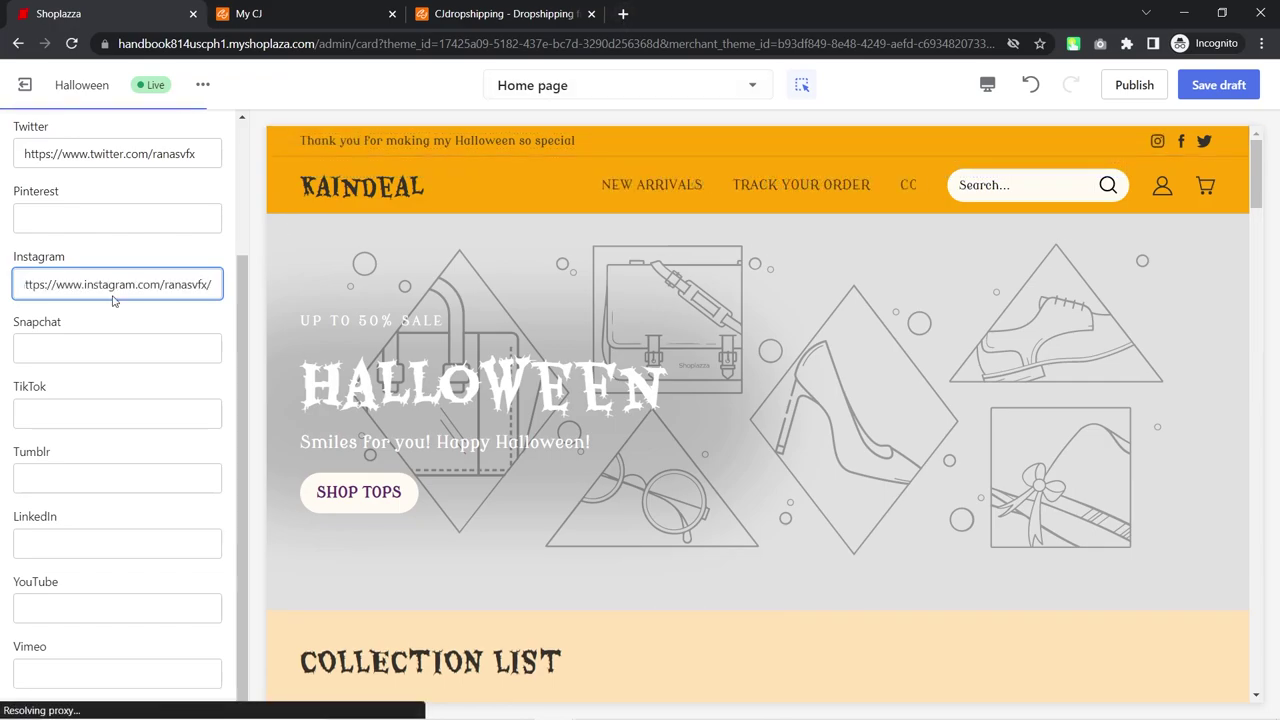
{"action": "left_click", "coordinate": [1162, 147]}
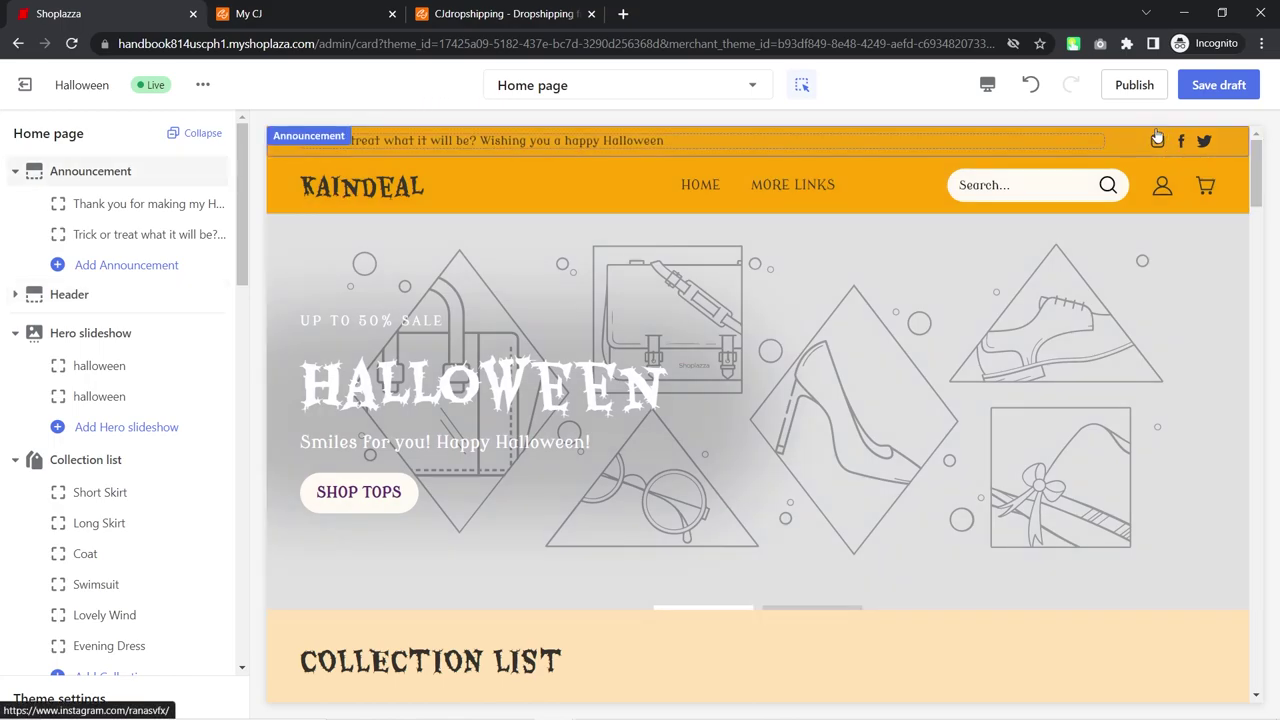
Select the announcement block's text, then open the Header settings from the preview.
{"action": "left_click", "coordinate": [456, 141]}
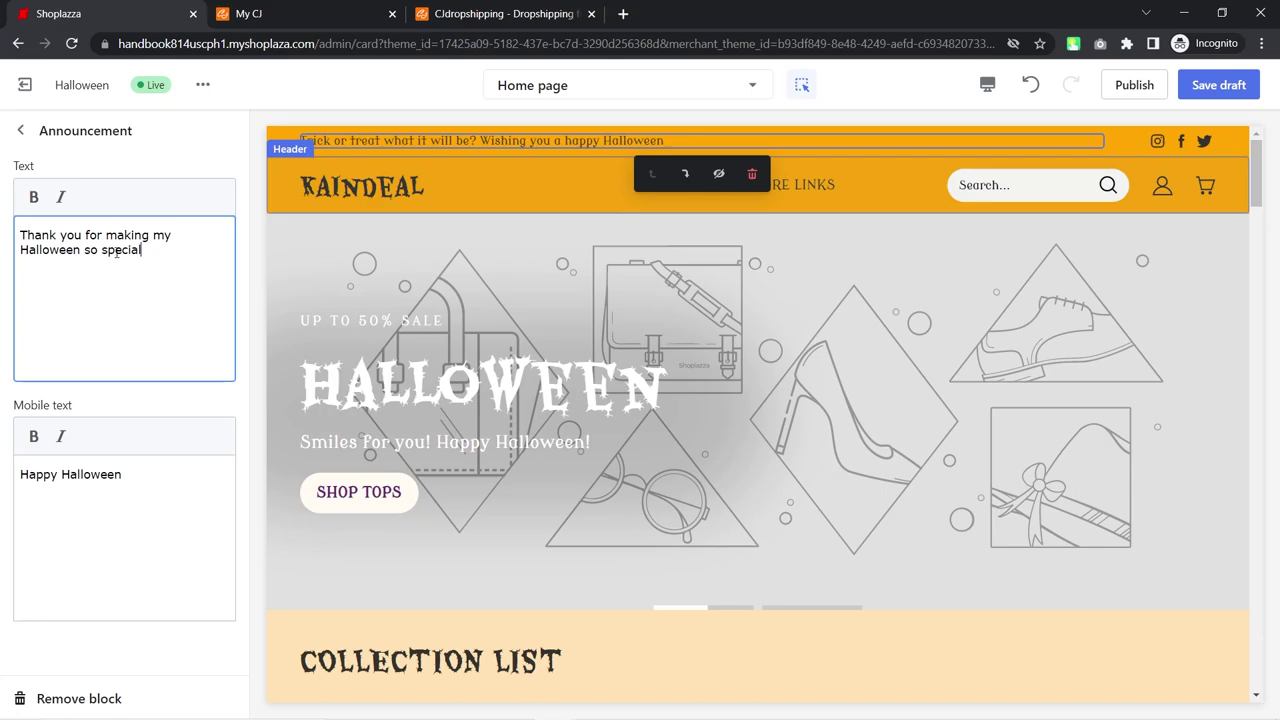
{"action": "left_click_drag", "start_coordinate": [143, 250], "coordinate": [22, 232]}
{"action": "left_click", "coordinate": [165, 268]}
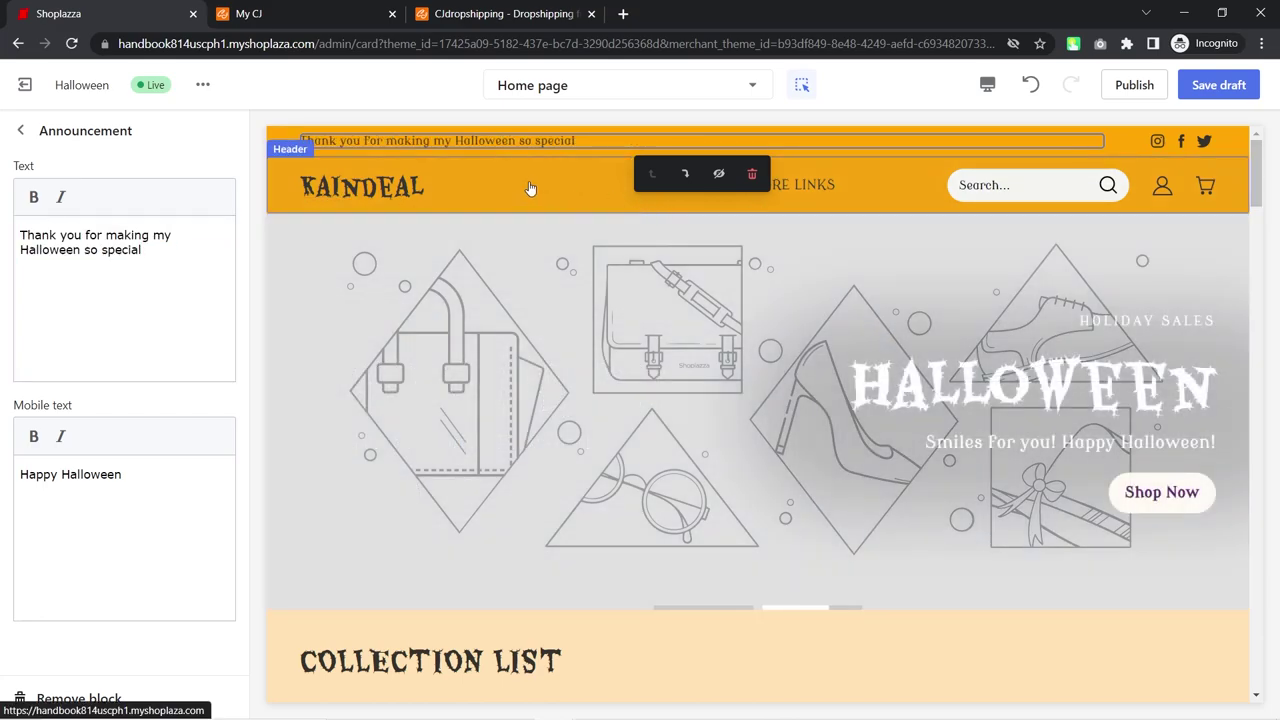
{"action": "left_click", "coordinate": [467, 186]}
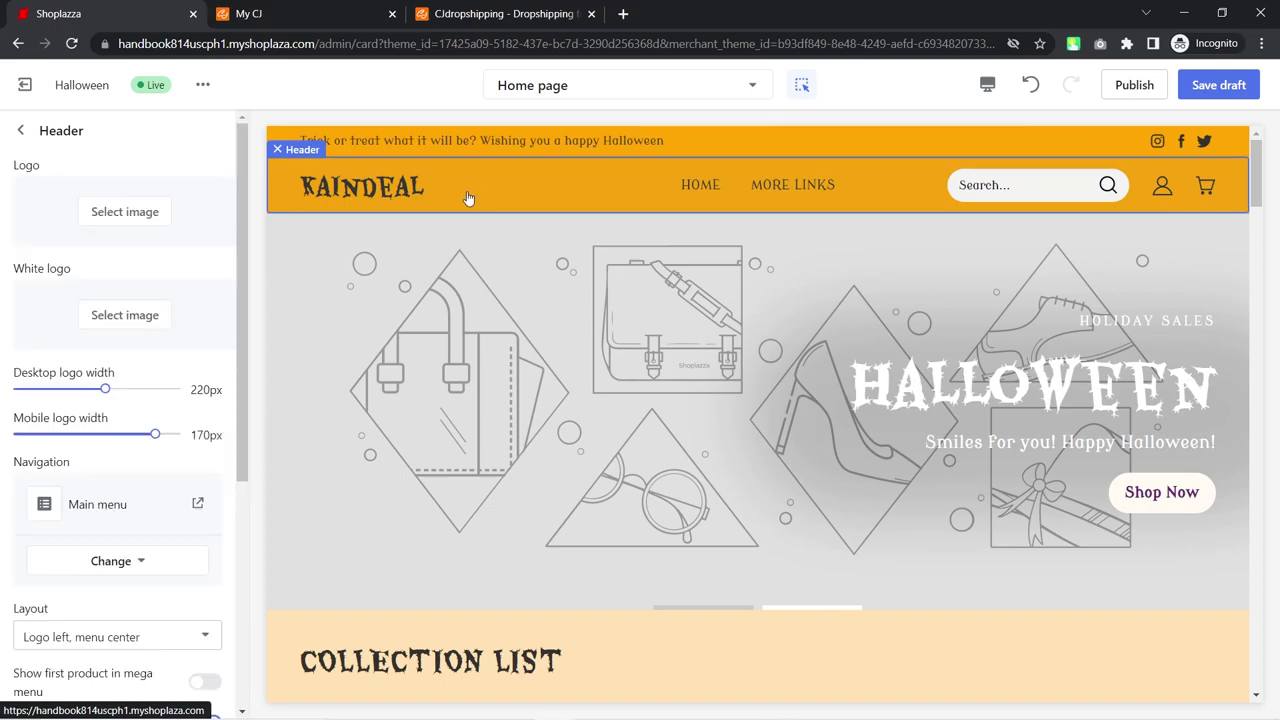
Upload kaindeal logo_1.png from the computer and use it as the header logo.
{"action": "left_click", "coordinate": [125, 212]}
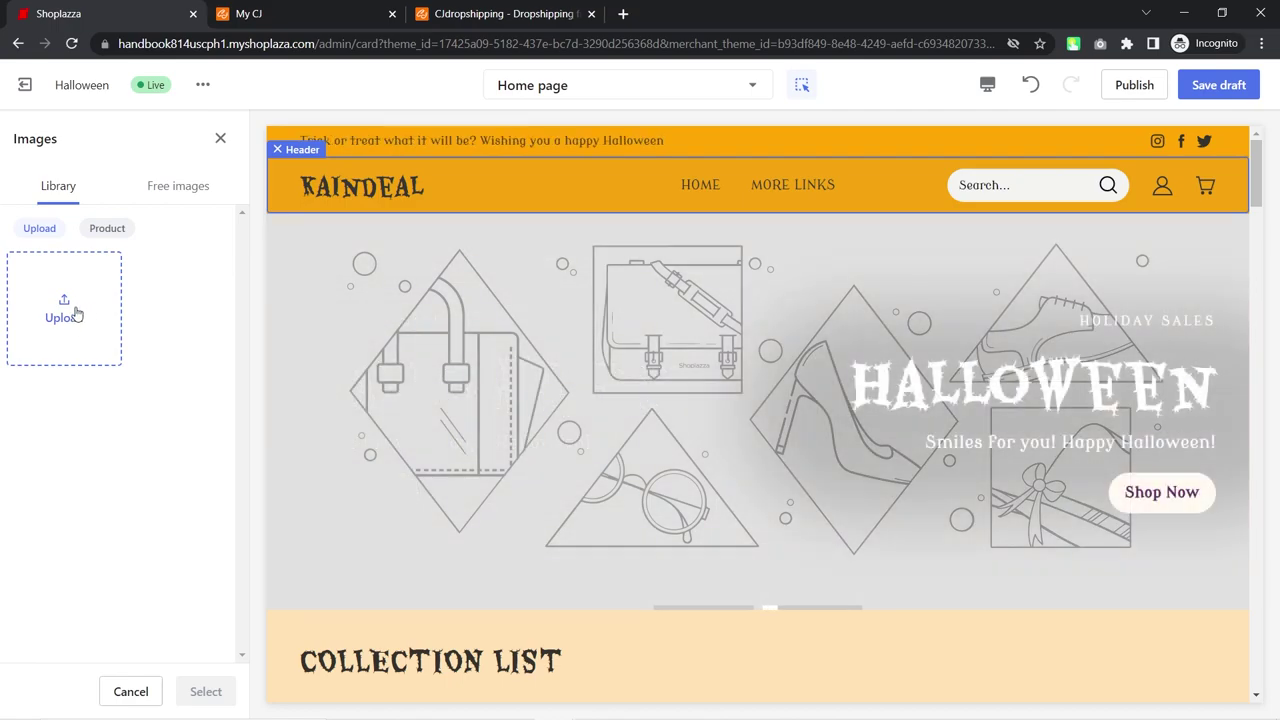
{"action": "left_click", "coordinate": [110, 233]}
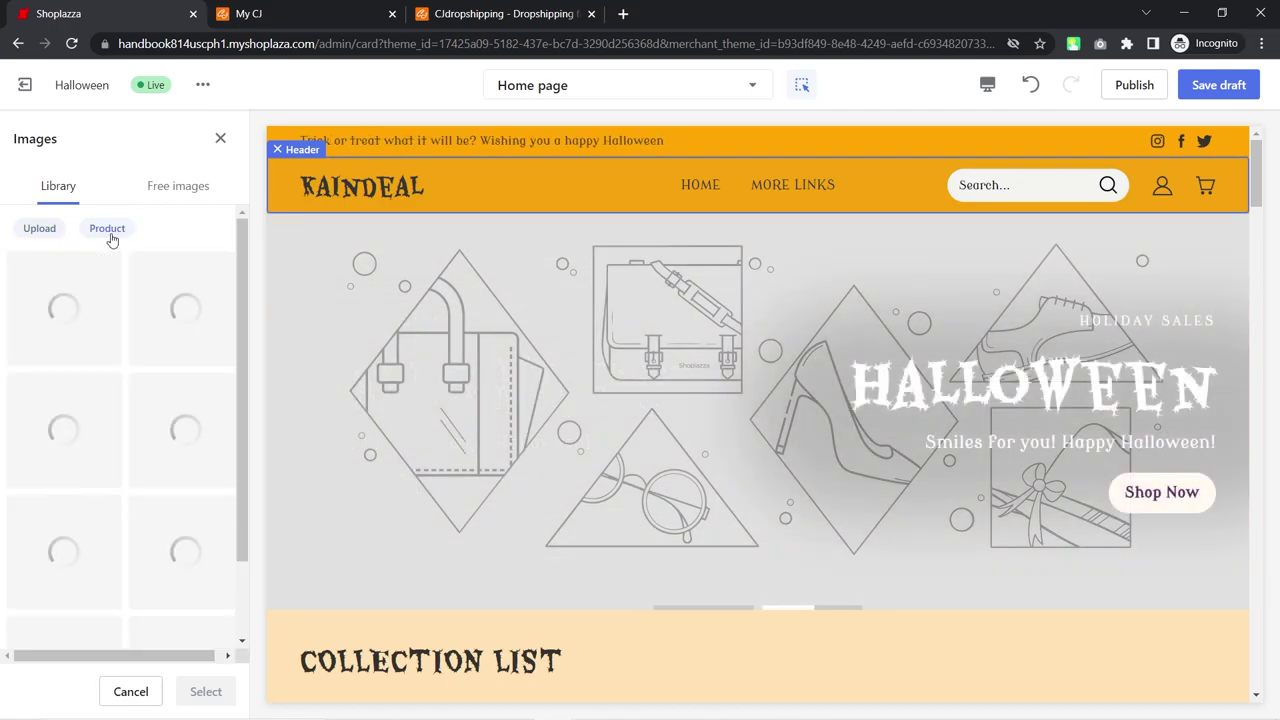
{"action": "left_click", "coordinate": [39, 231]}
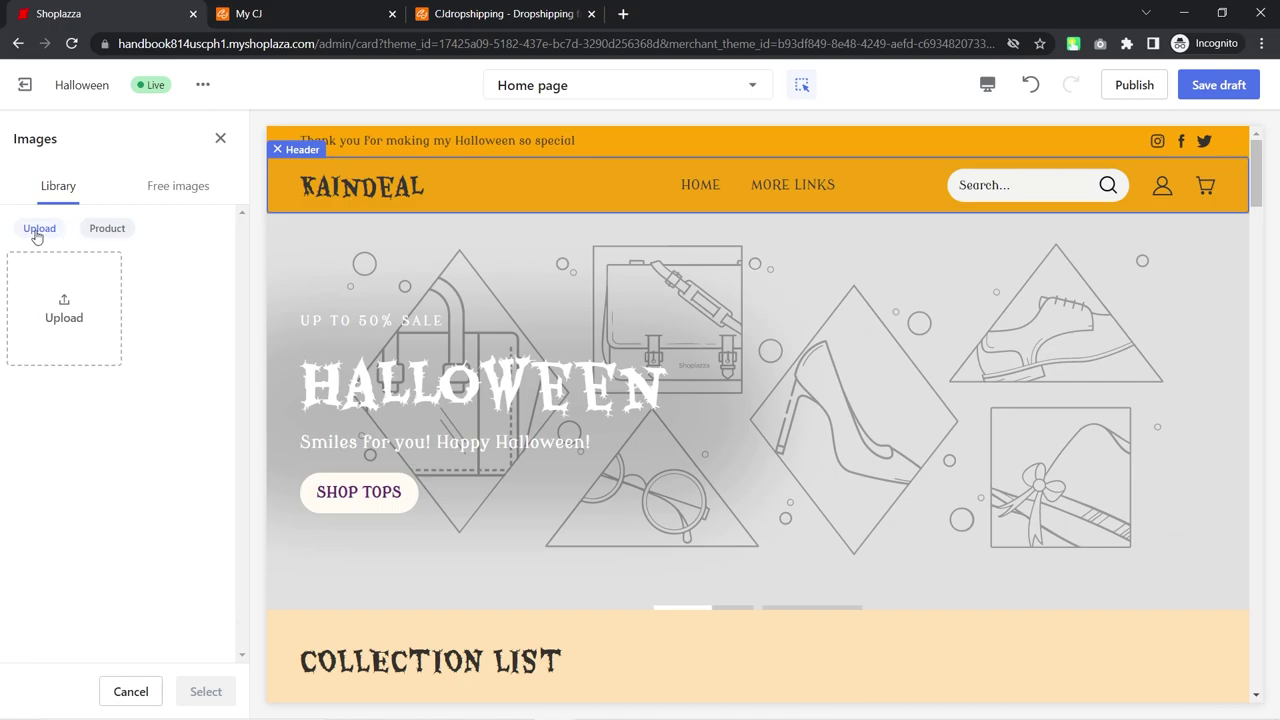
{"action": "left_click", "coordinate": [64, 303]}
{"action": "left_click", "coordinate": [193, 140]}
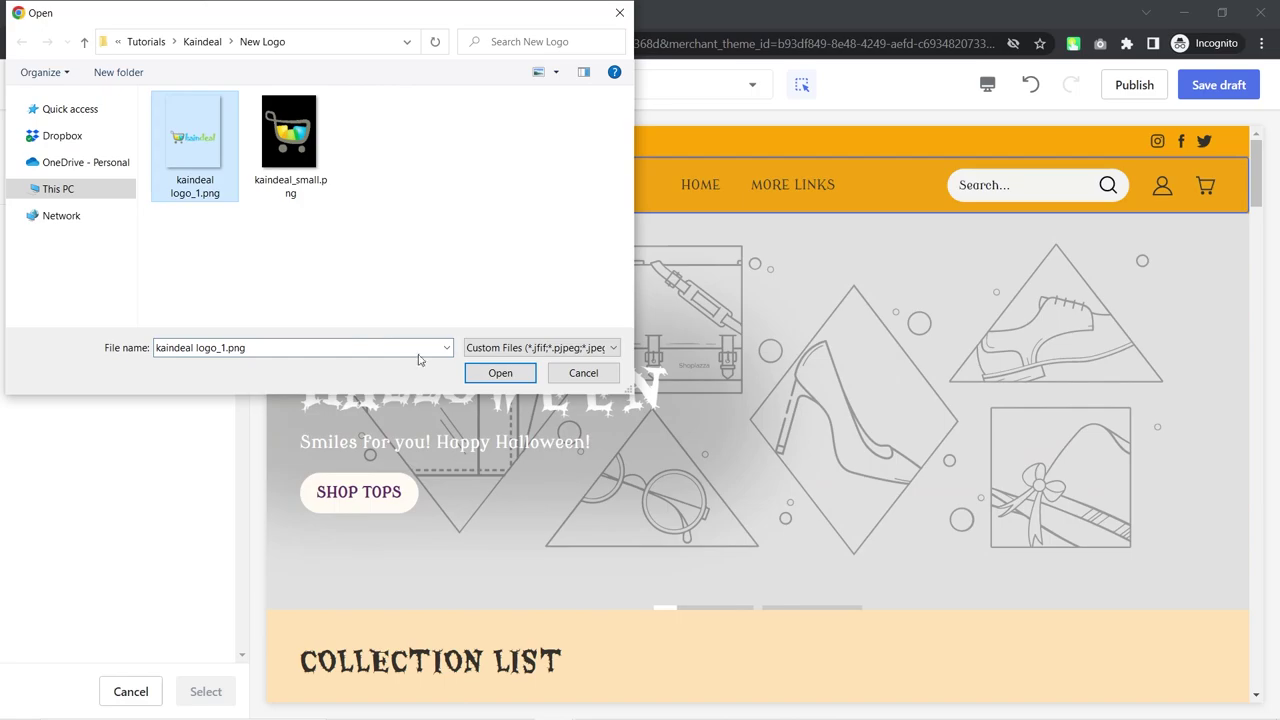
{"action": "left_click", "coordinate": [500, 372]}
{"action": "left_click", "coordinate": [208, 694]}
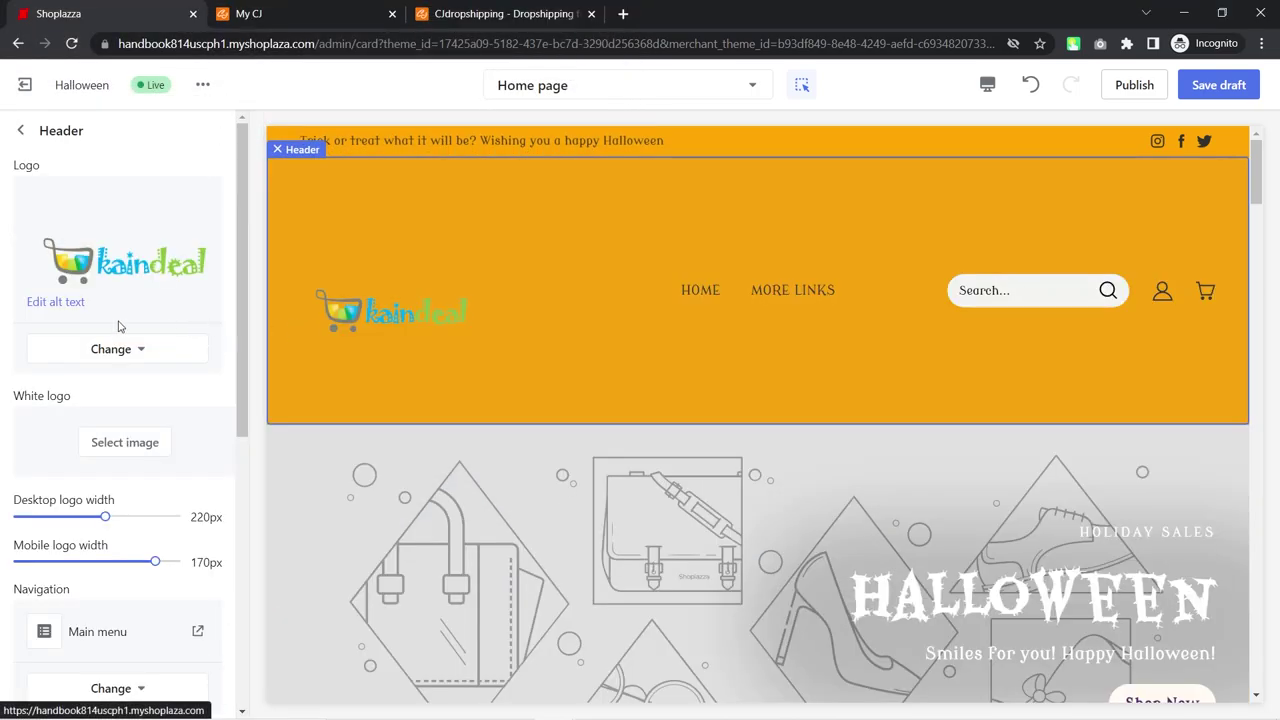
Replace the header logo with Kaindeal-logo-small.png from the Kaindeal folder.
{"action": "left_click", "coordinate": [125, 465]}
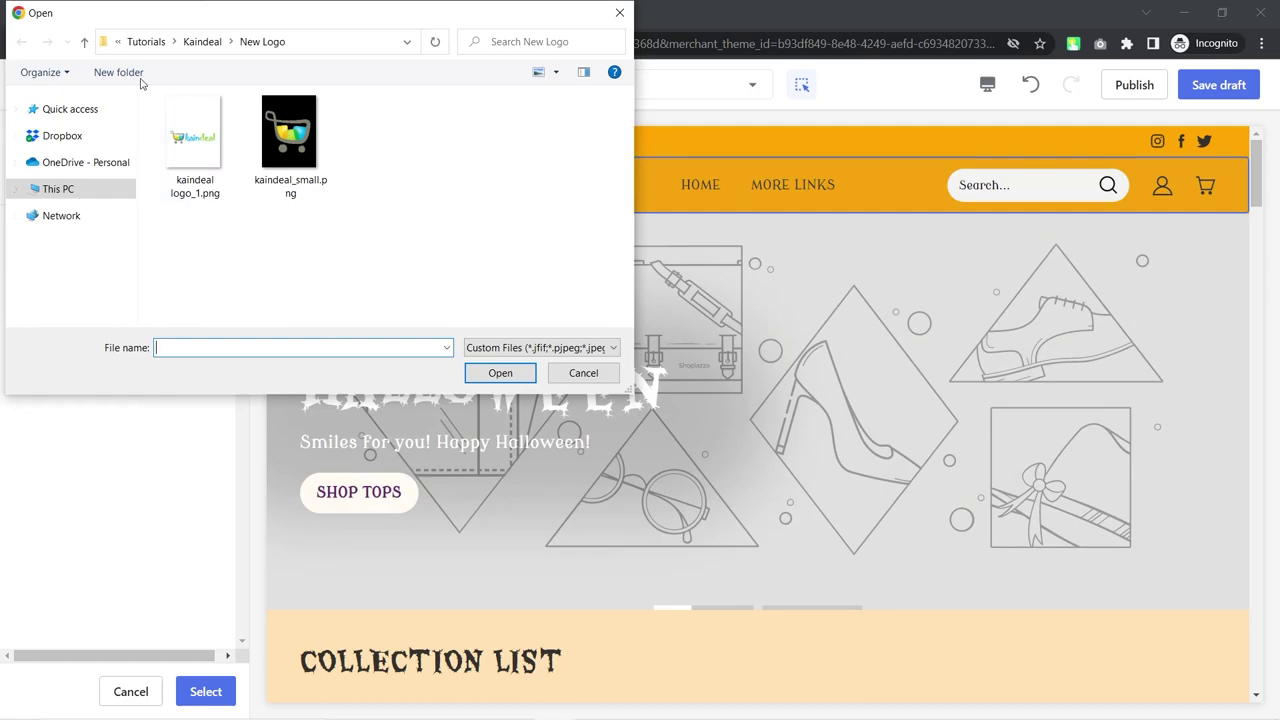
{"action": "left_click", "coordinate": [199, 44]}
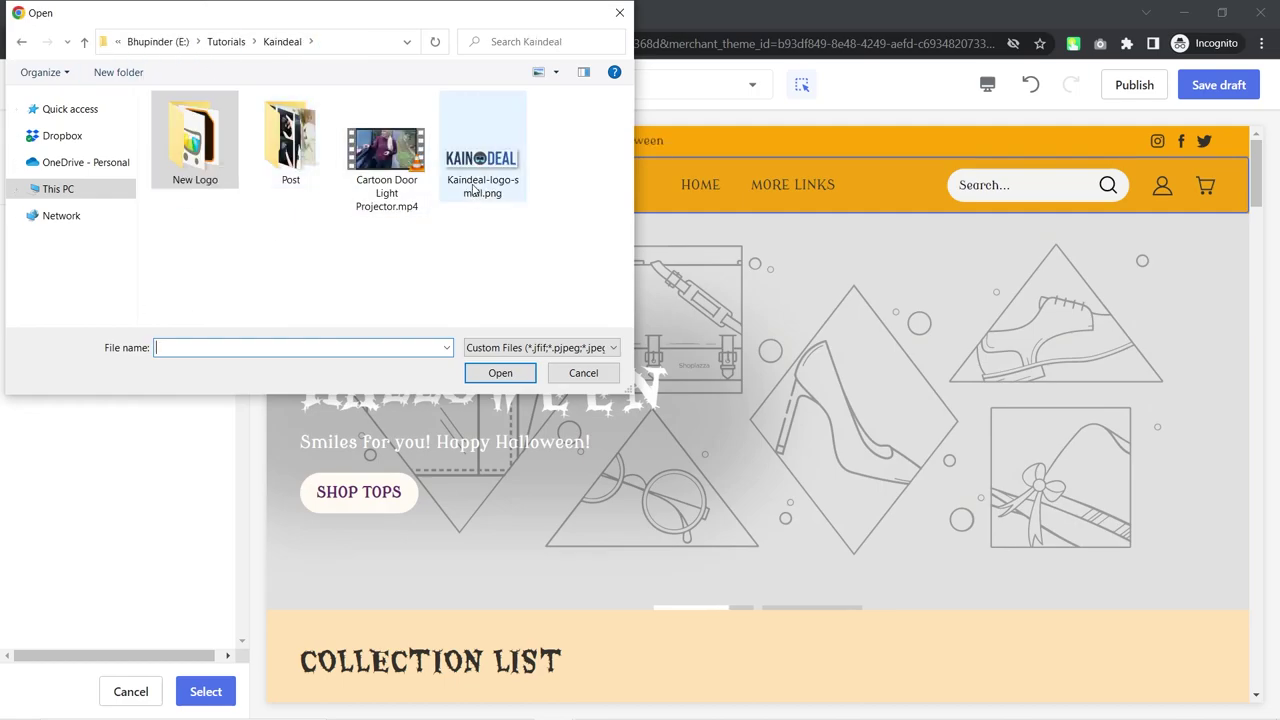
{"action": "left_click", "coordinate": [483, 162]}
{"action": "left_click", "coordinate": [500, 372]}
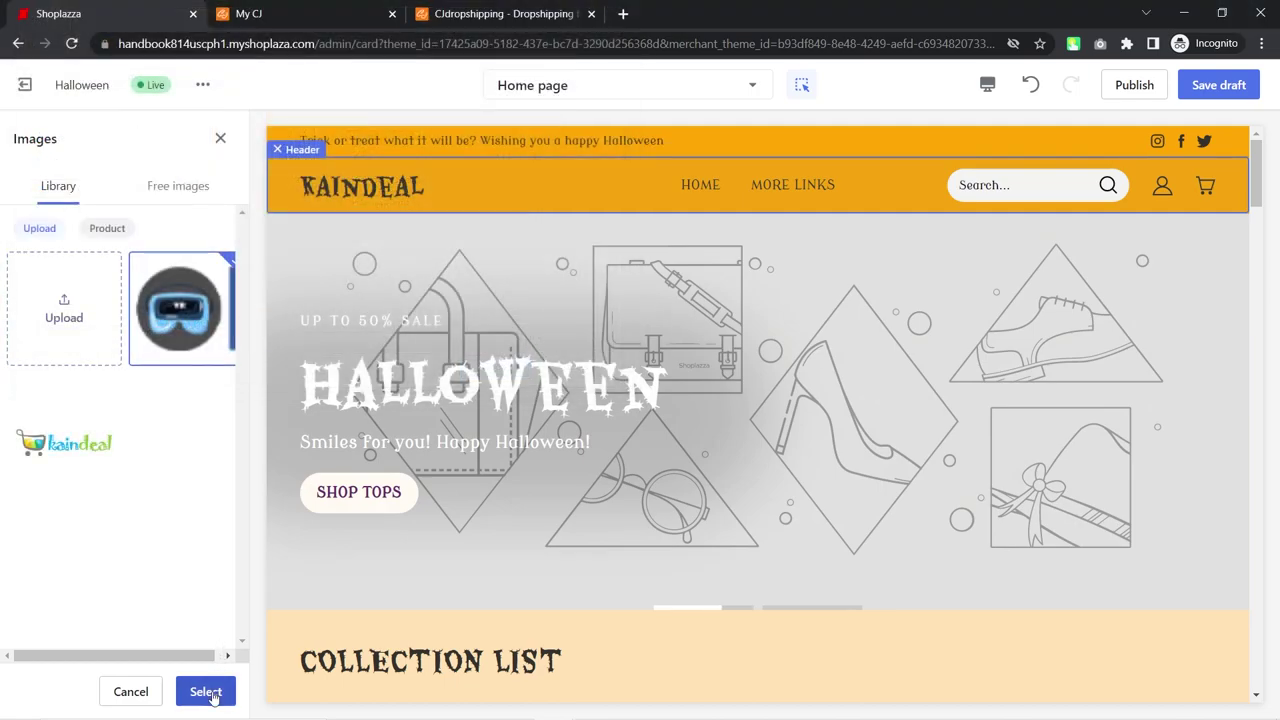
{"action": "left_click", "coordinate": [207, 692]}
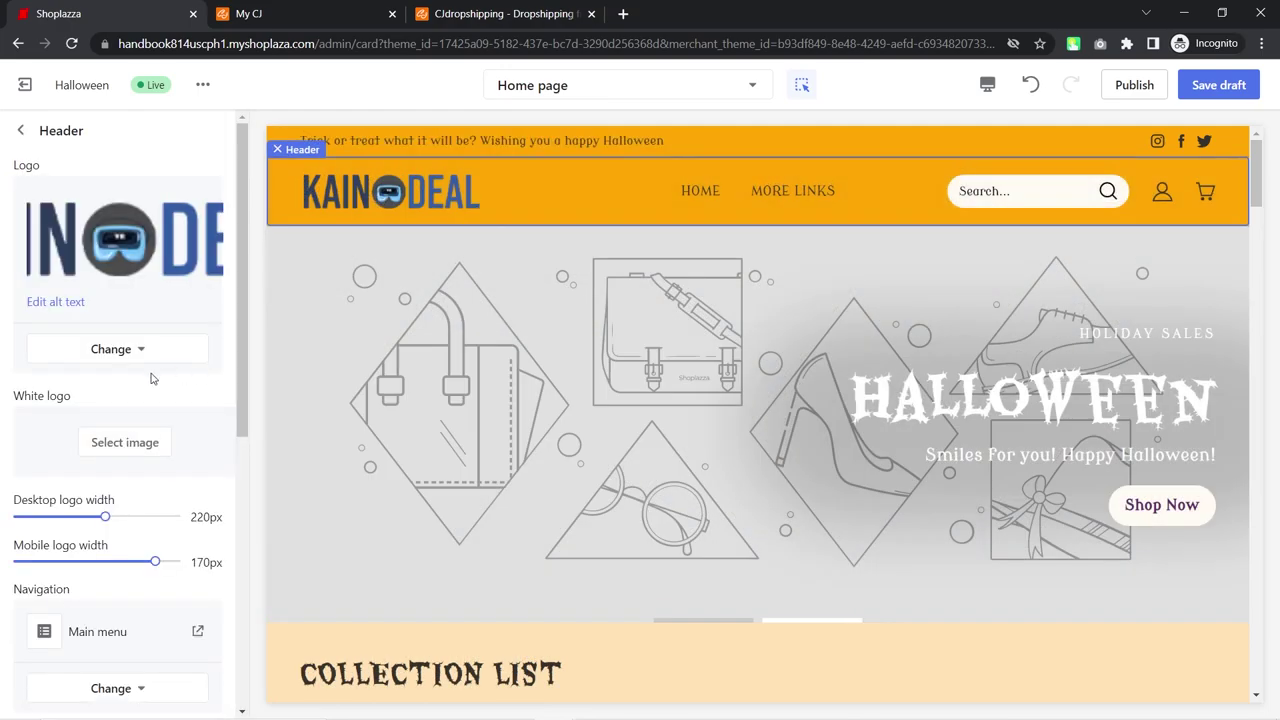
Turn on 'Show first product in mega menu' in the header settings.
{"action": "scroll", "coordinate": [104, 407], "scroll_direction": "down", "scroll_amount": 3}
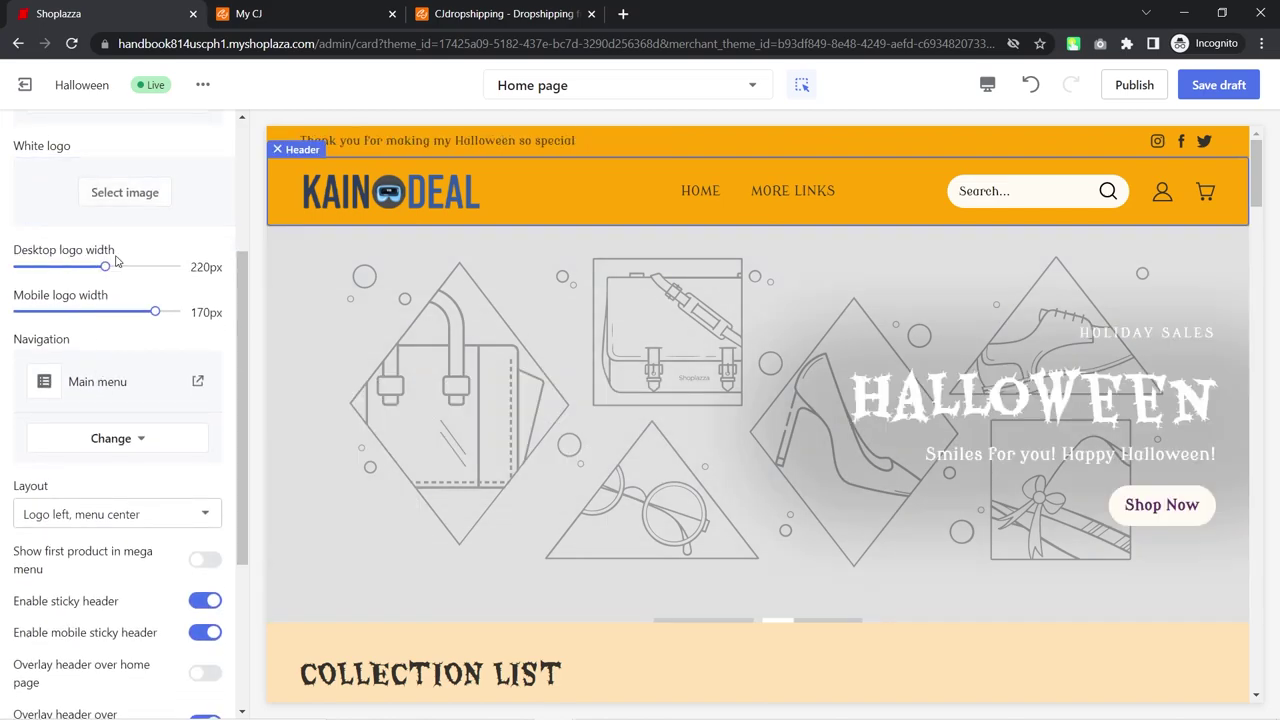
{"action": "scroll", "coordinate": [110, 310], "scroll_direction": "down", "scroll_amount": 1}
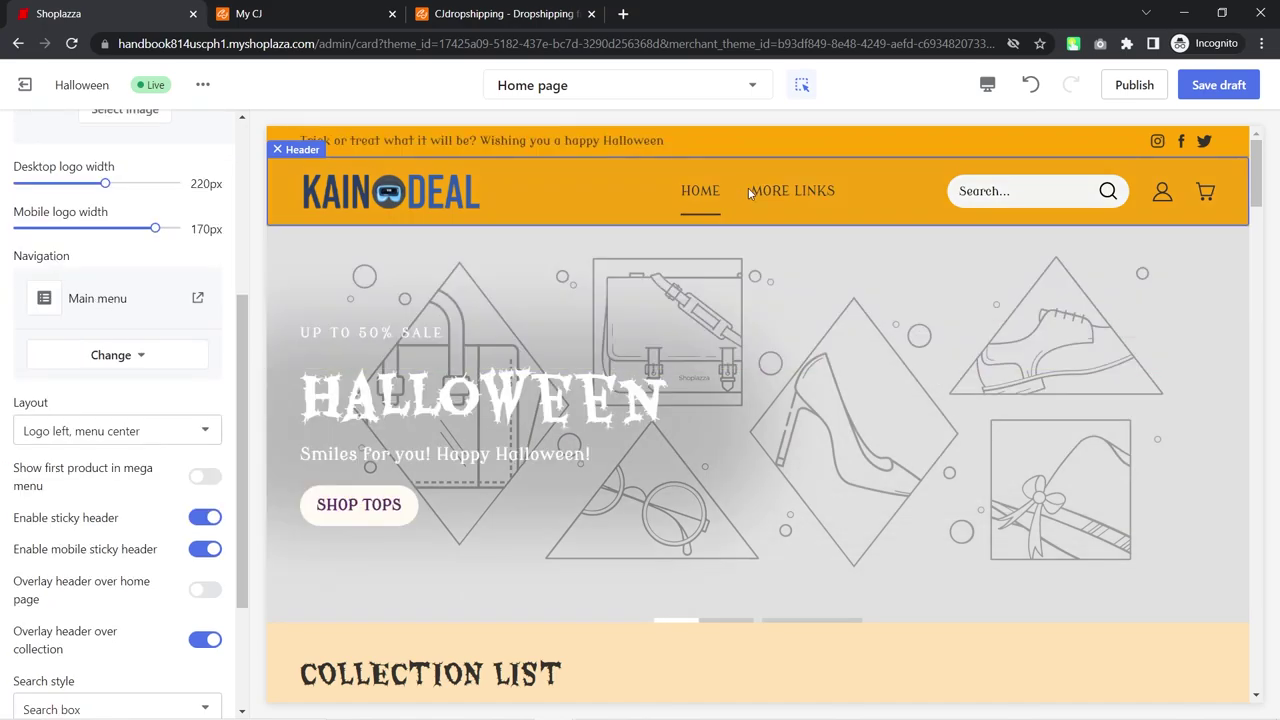
{"action": "mouse_move", "coordinate": [775, 200]}
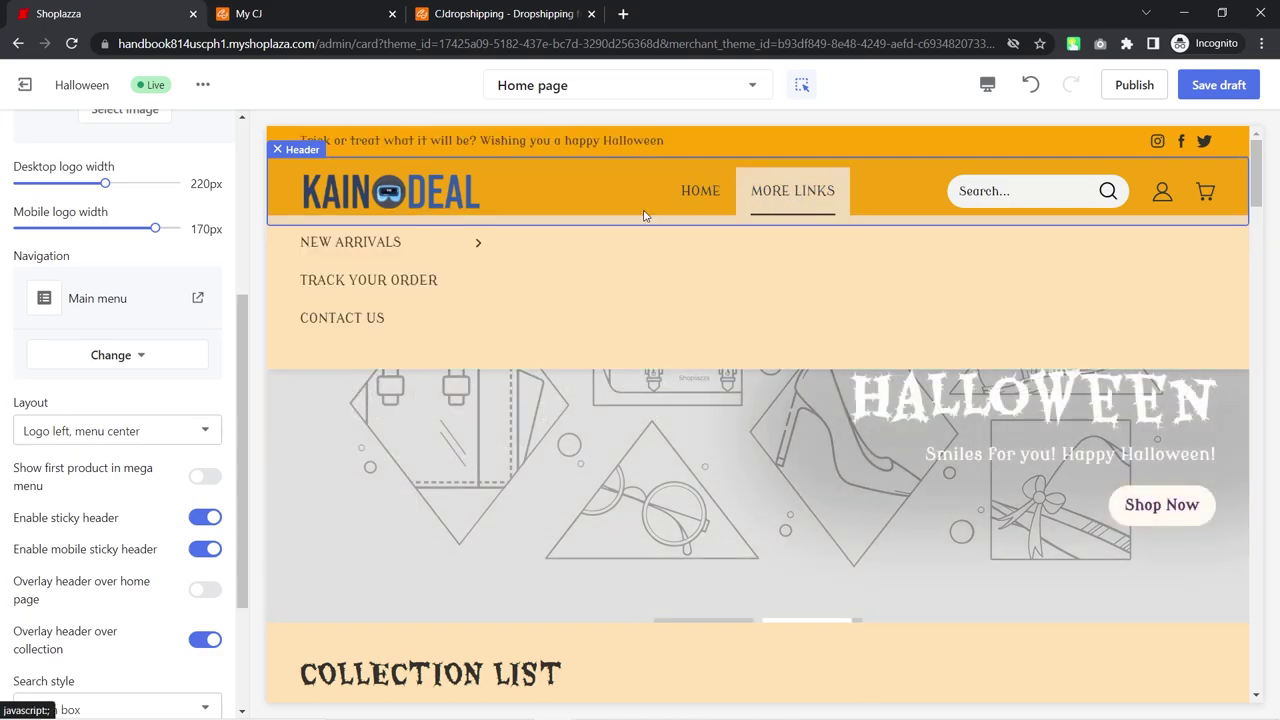
{"action": "scroll", "coordinate": [100, 360], "scroll_direction": "down", "scroll_amount": 1}
{"action": "scroll", "coordinate": [100, 360], "scroll_direction": "down", "scroll_amount": 1}
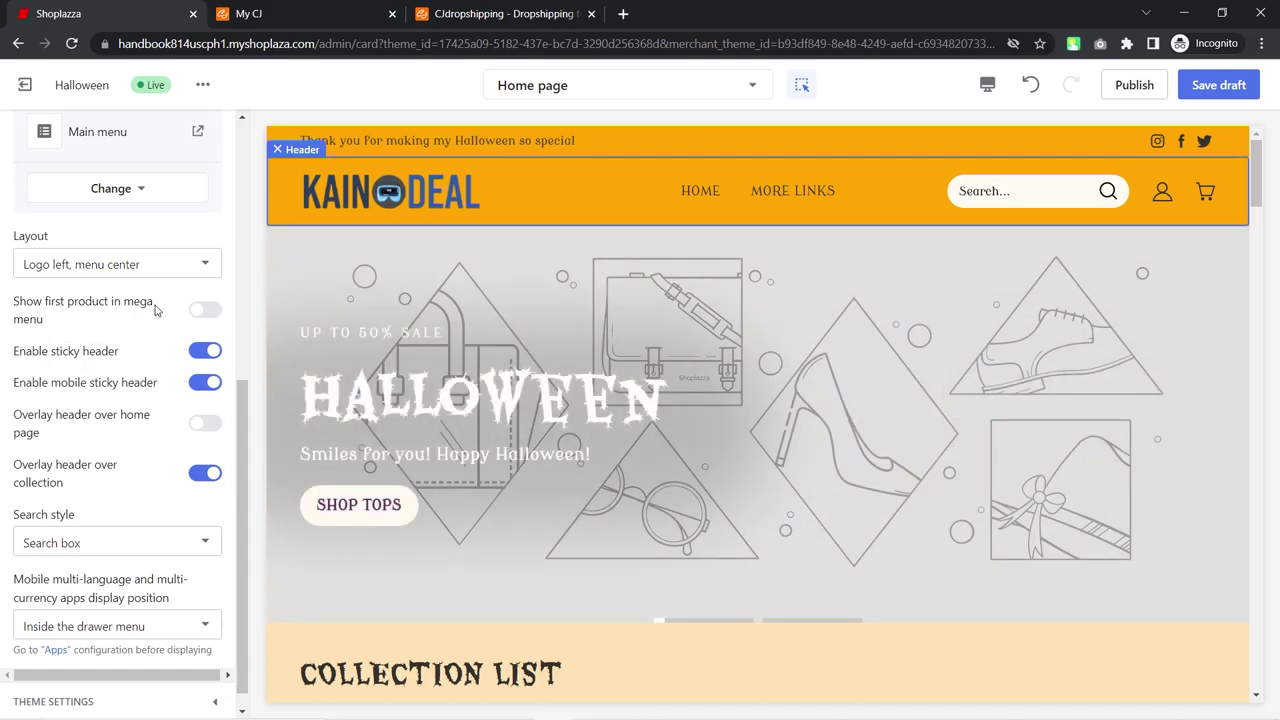
{"action": "left_click", "coordinate": [206, 312]}
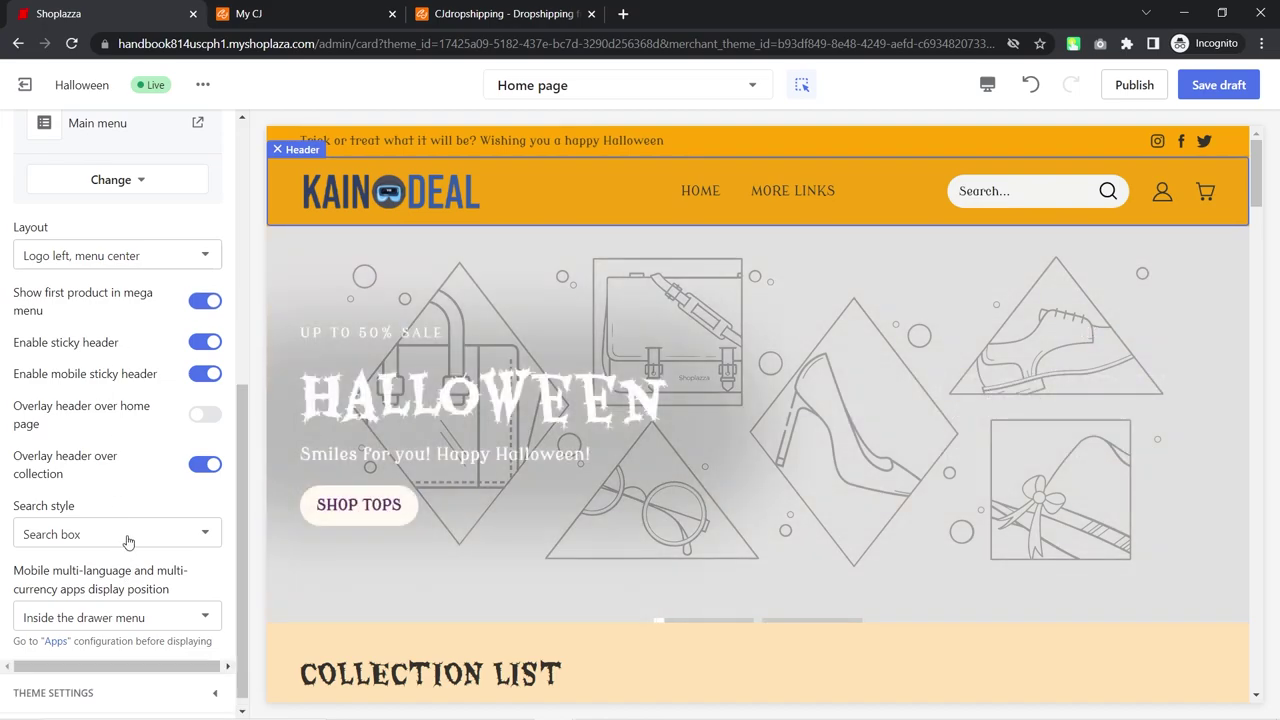
Set the header Search style to Icon and save the theme as a draft.
{"action": "left_click", "coordinate": [60, 532]}
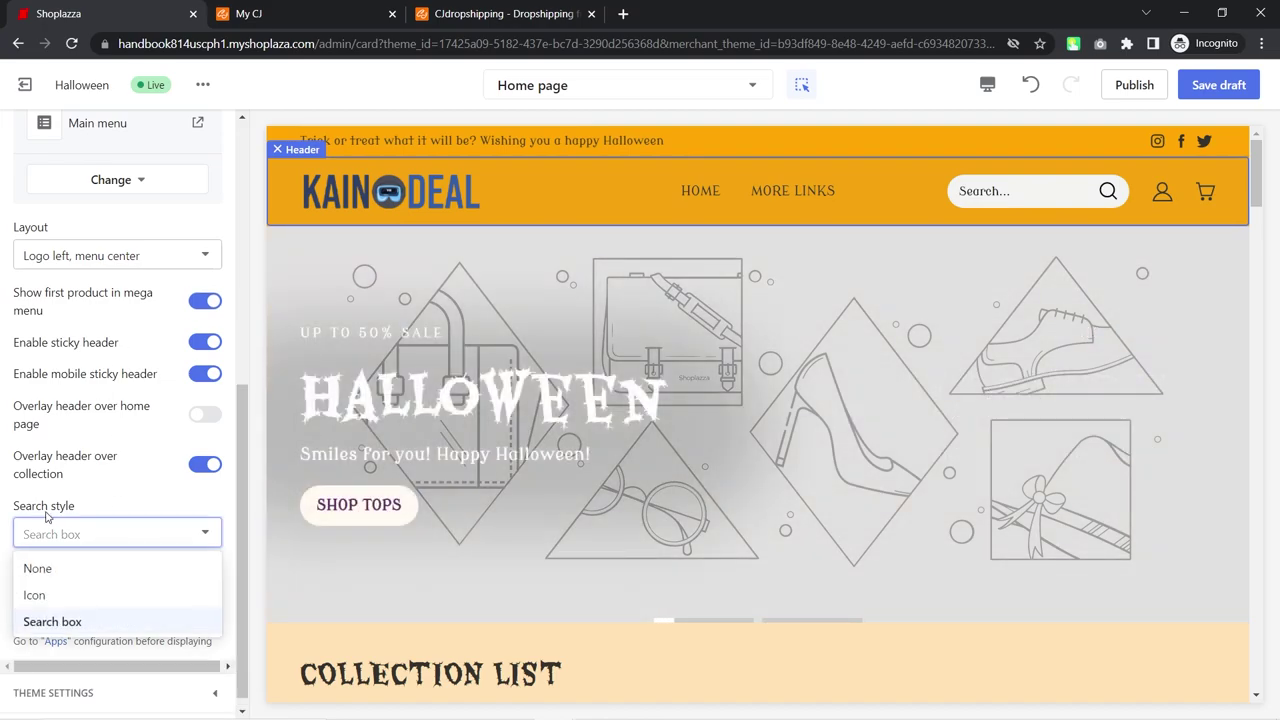
{"action": "left_click", "coordinate": [60, 597]}
{"action": "scroll", "coordinate": [130, 460], "scroll_direction": "up", "scroll_amount": 4}
{"action": "scroll", "coordinate": [130, 460], "scroll_direction": "down", "scroll_amount": 4}
{"action": "scroll", "coordinate": [126, 471], "scroll_direction": "up", "scroll_amount": 5}
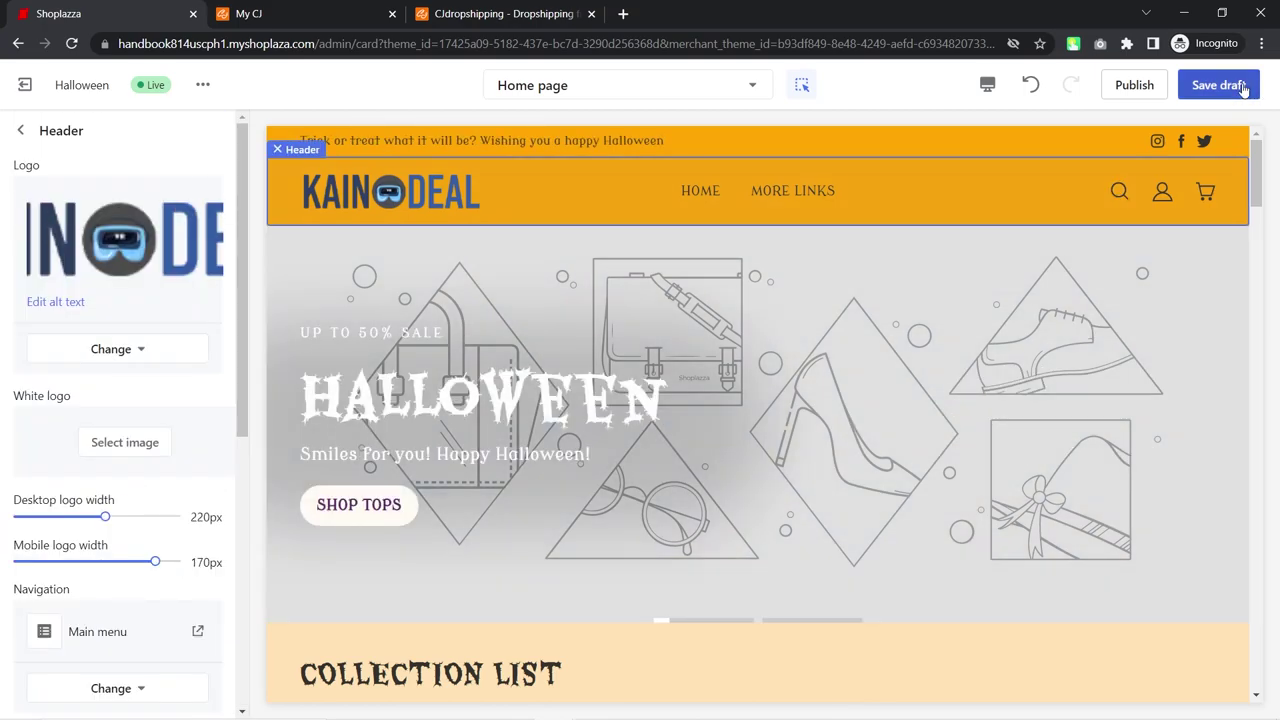
{"action": "left_click", "coordinate": [1239, 88]}
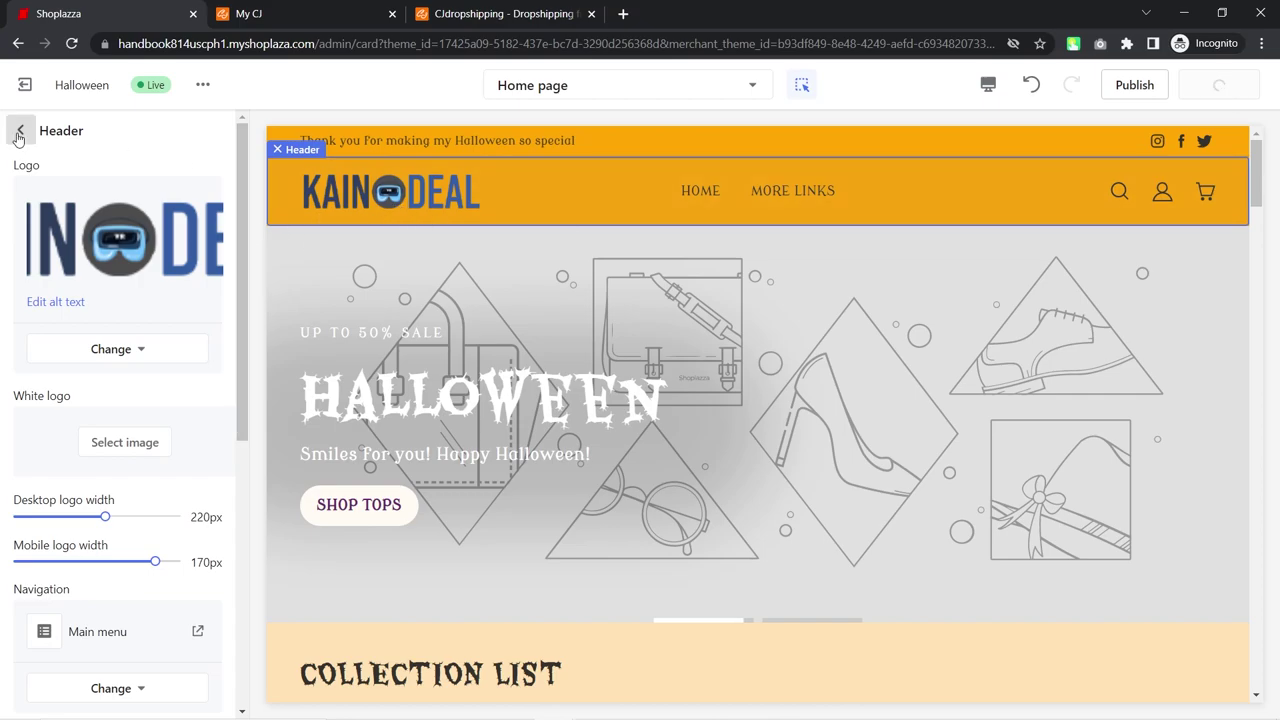
Delete both Halloween slides from the hero slideshow section, one block at a time.
{"action": "left_click", "coordinate": [431, 314]}
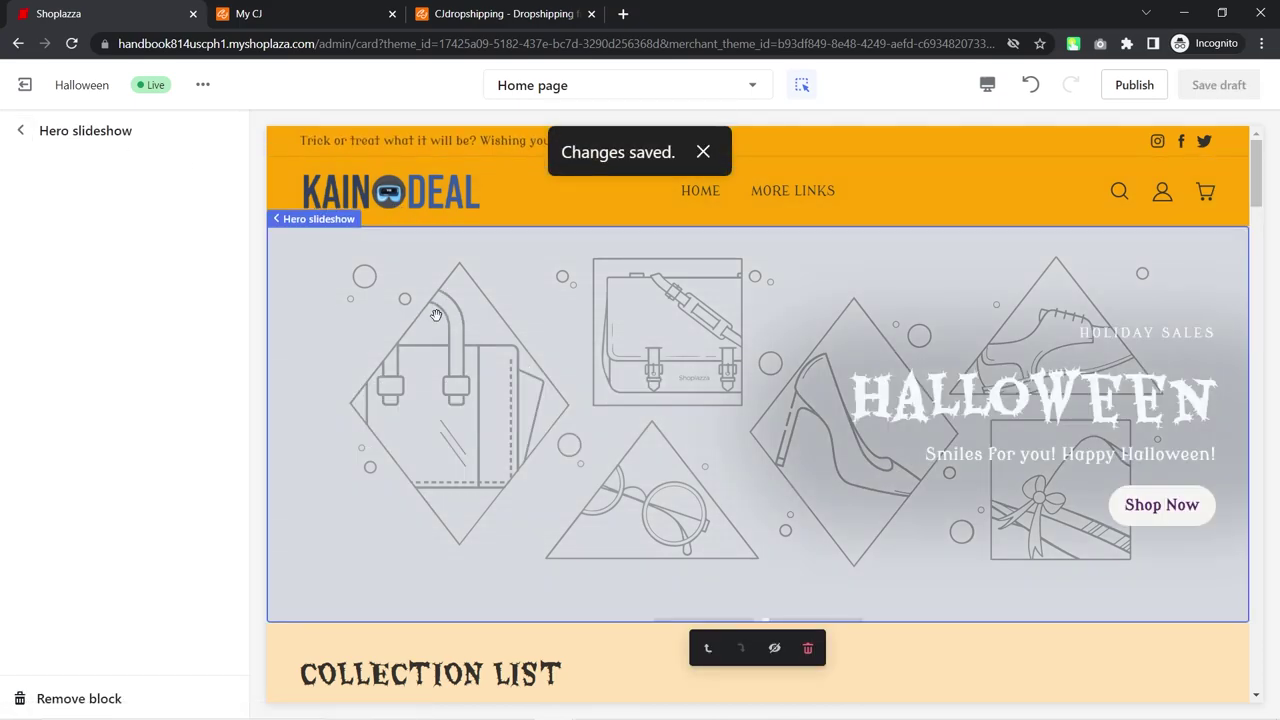
{"action": "left_click", "coordinate": [350, 225]}
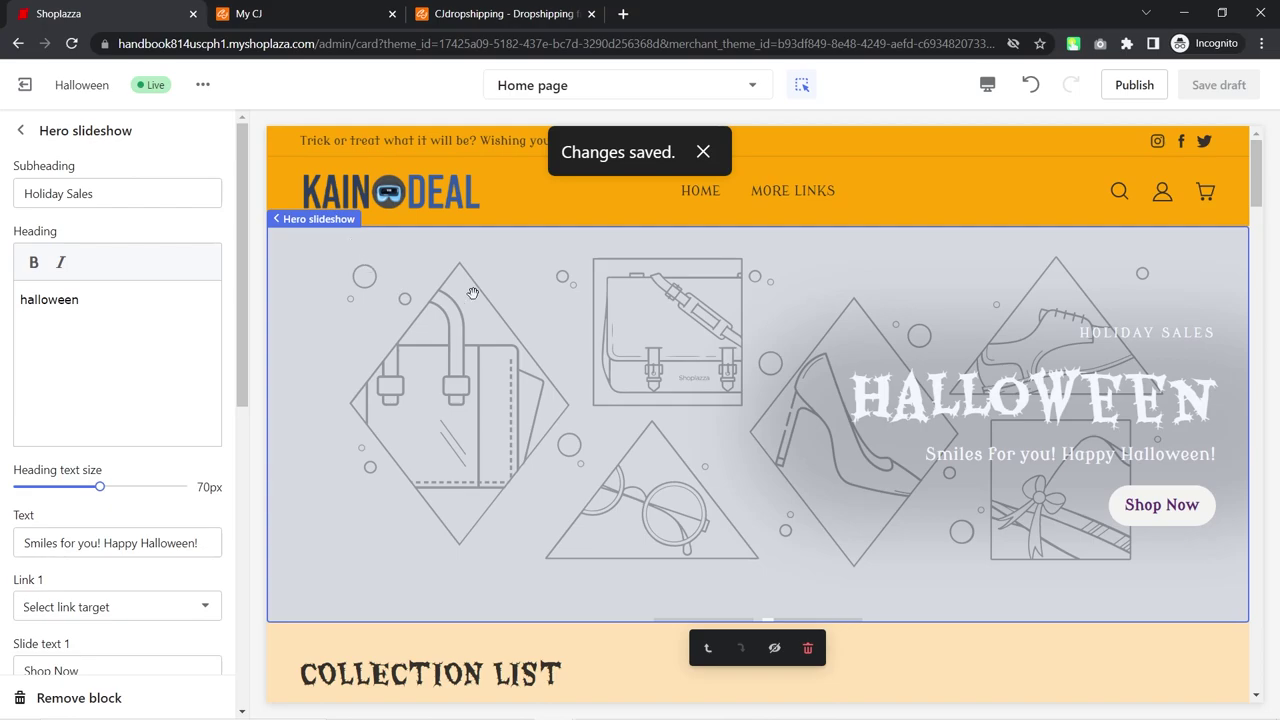
{"action": "left_click", "coordinate": [98, 700]}
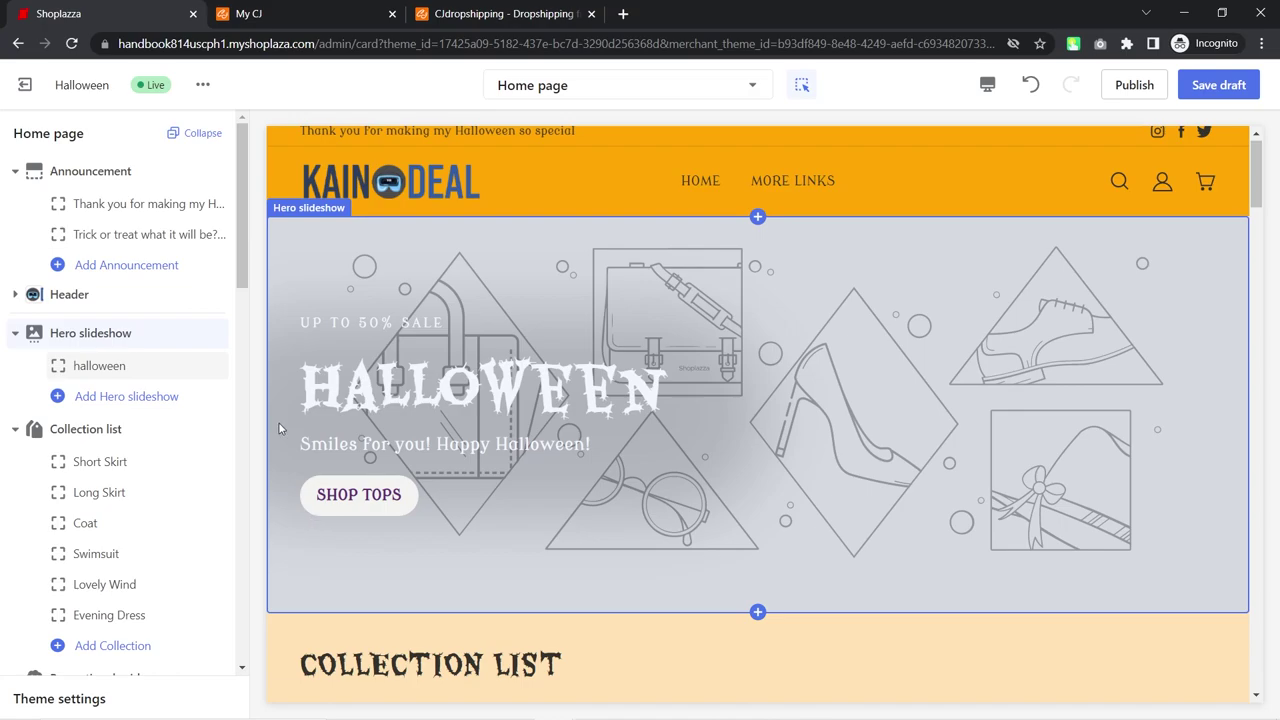
{"action": "left_click", "coordinate": [490, 352]}
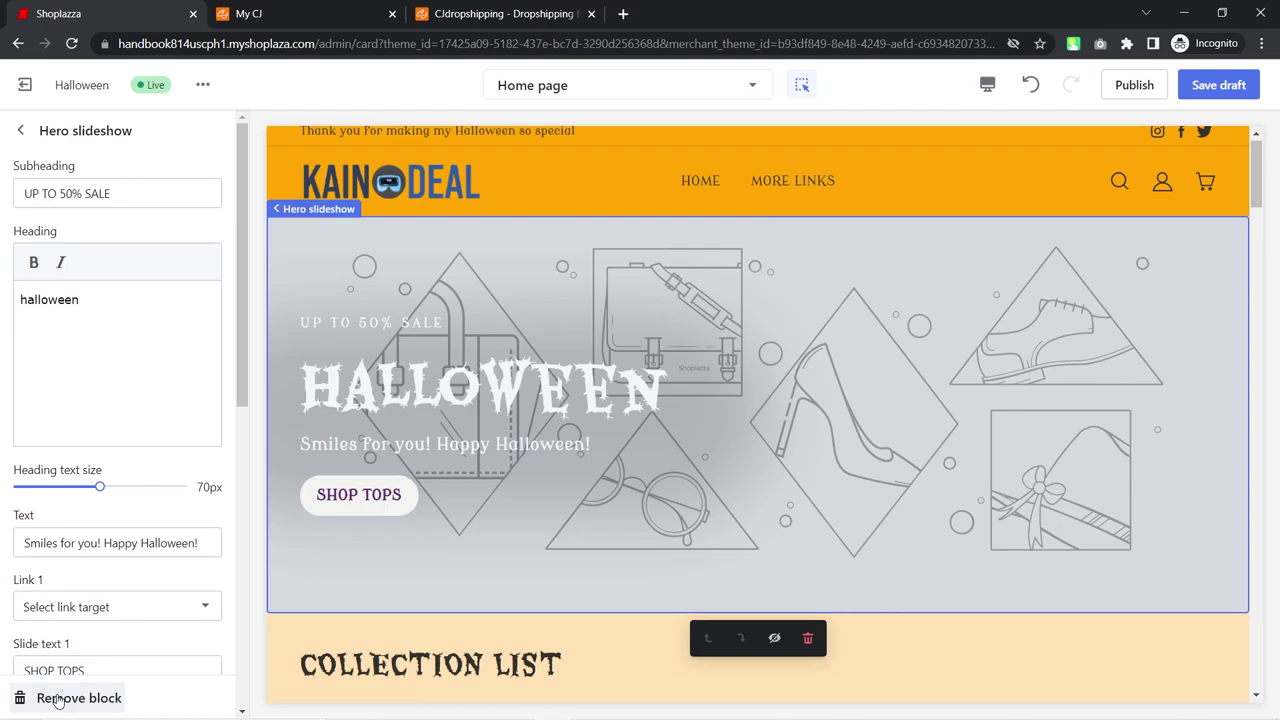
{"action": "left_click", "coordinate": [57, 698]}
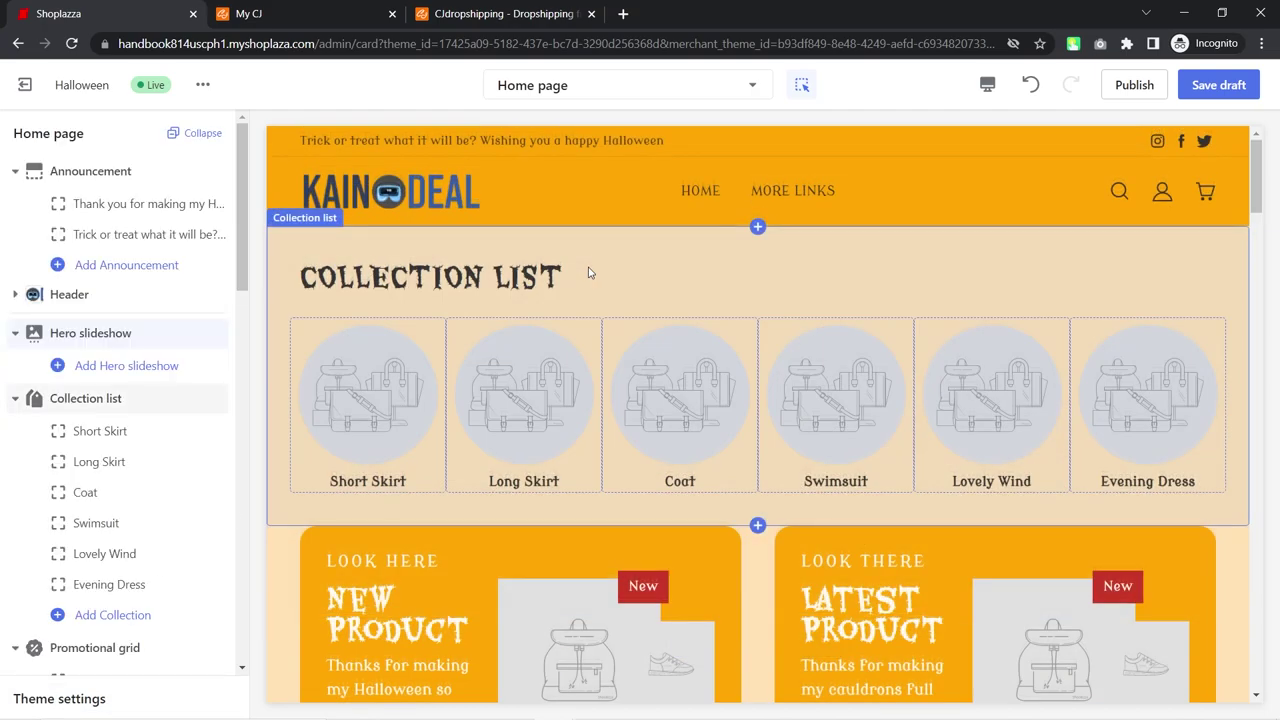
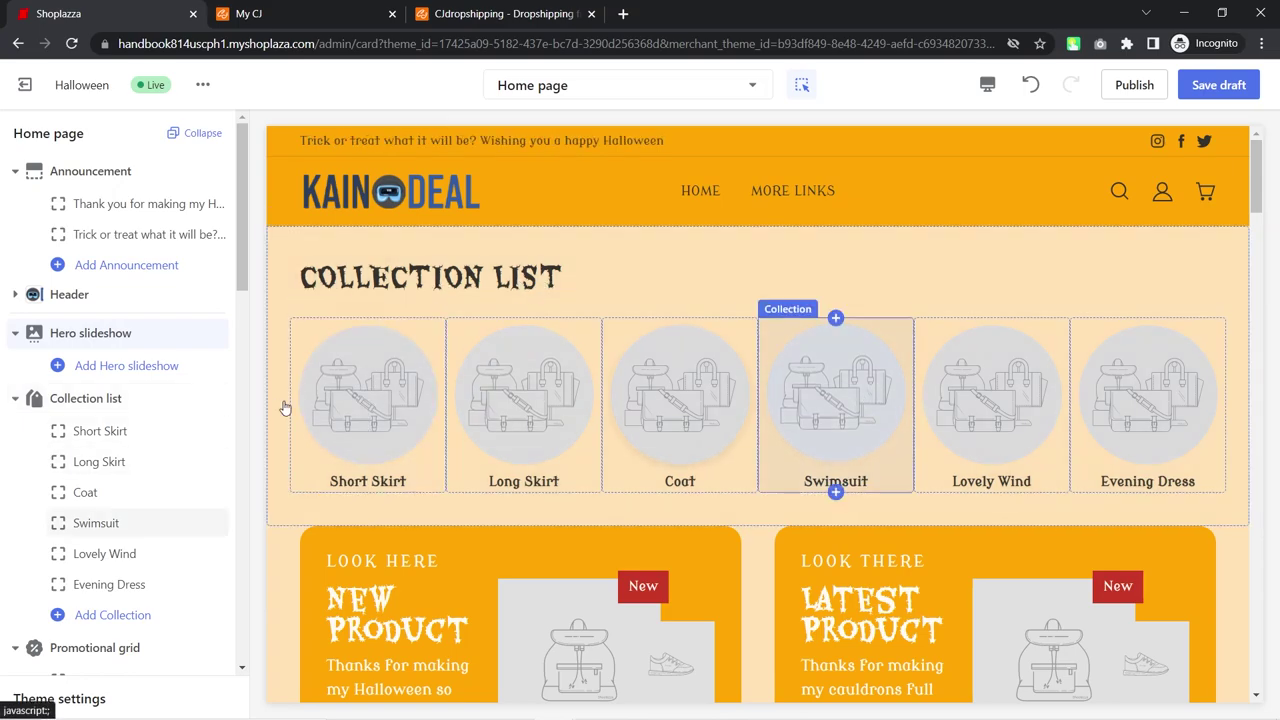
Link the first collection tile, formerly Short Skirt, to the IPhone case collection.
{"action": "left_click", "coordinate": [370, 390]}
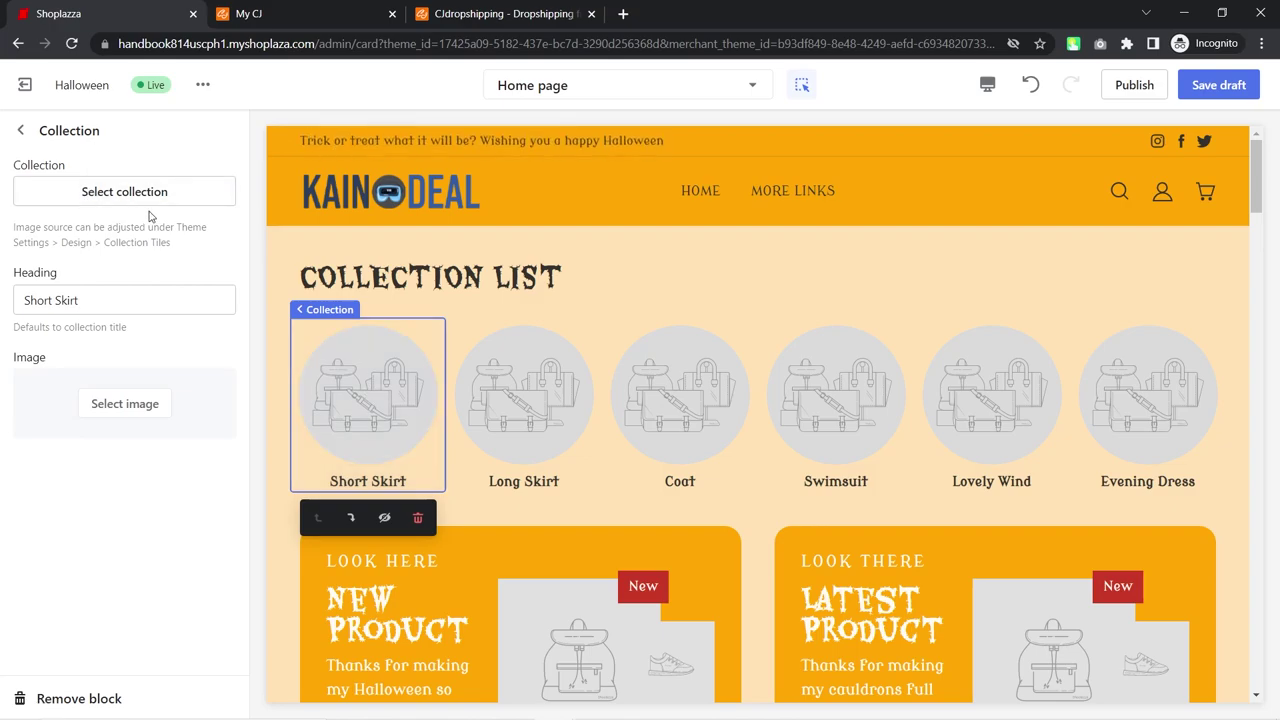
{"action": "left_click", "coordinate": [120, 197]}
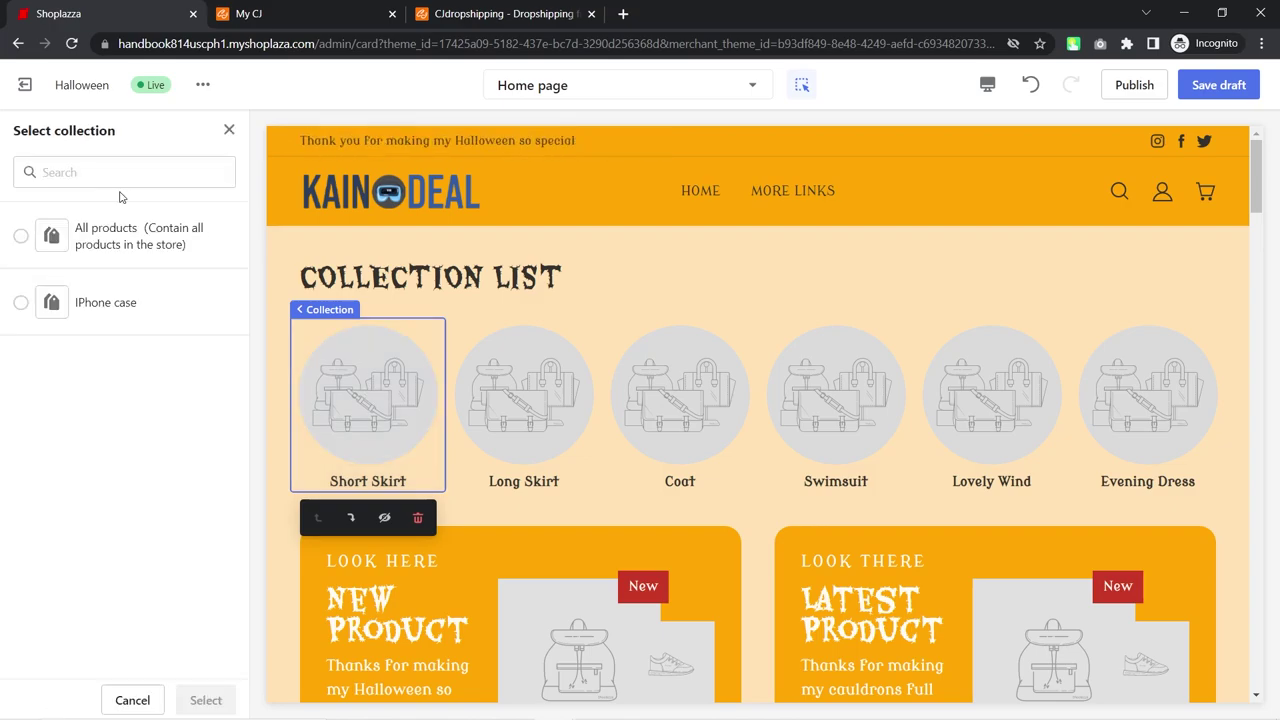
{"action": "left_click", "coordinate": [112, 304]}
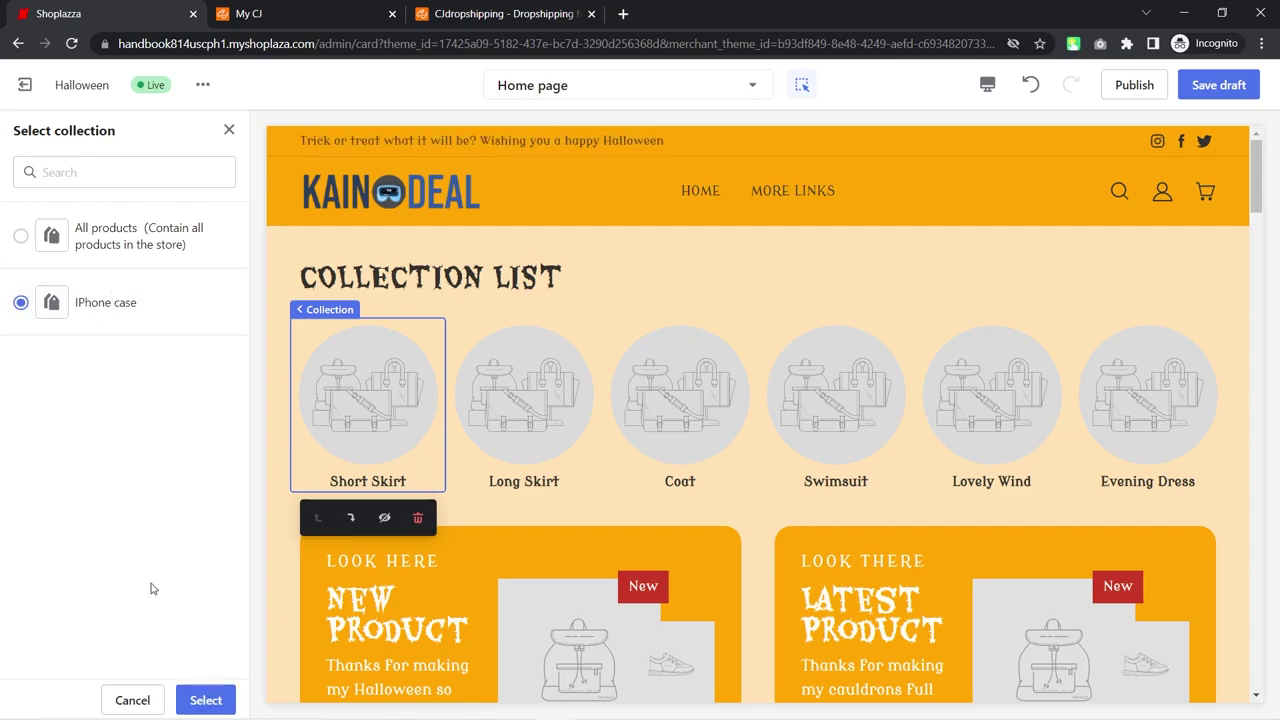
{"action": "left_click", "coordinate": [222, 703]}
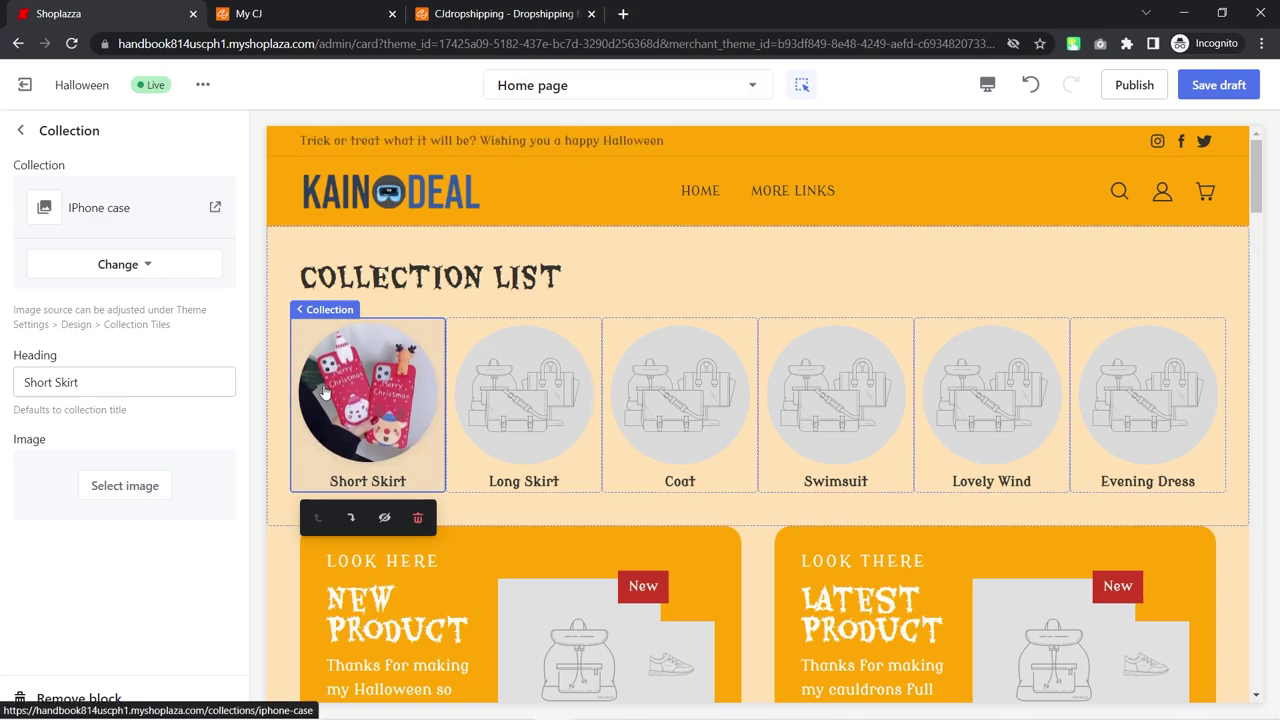
Set the tile image to the red reindeer phone-case product photo.
{"action": "left_click", "coordinate": [163, 489]}
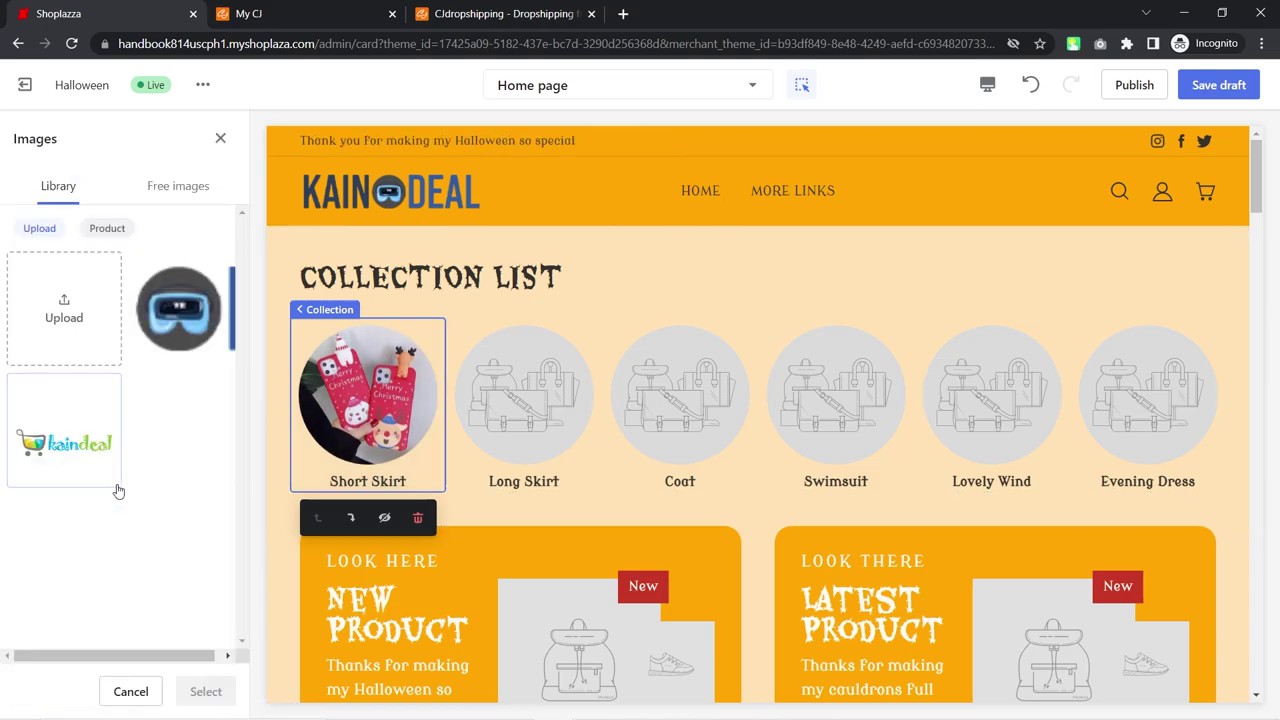
{"action": "left_click", "coordinate": [107, 230]}
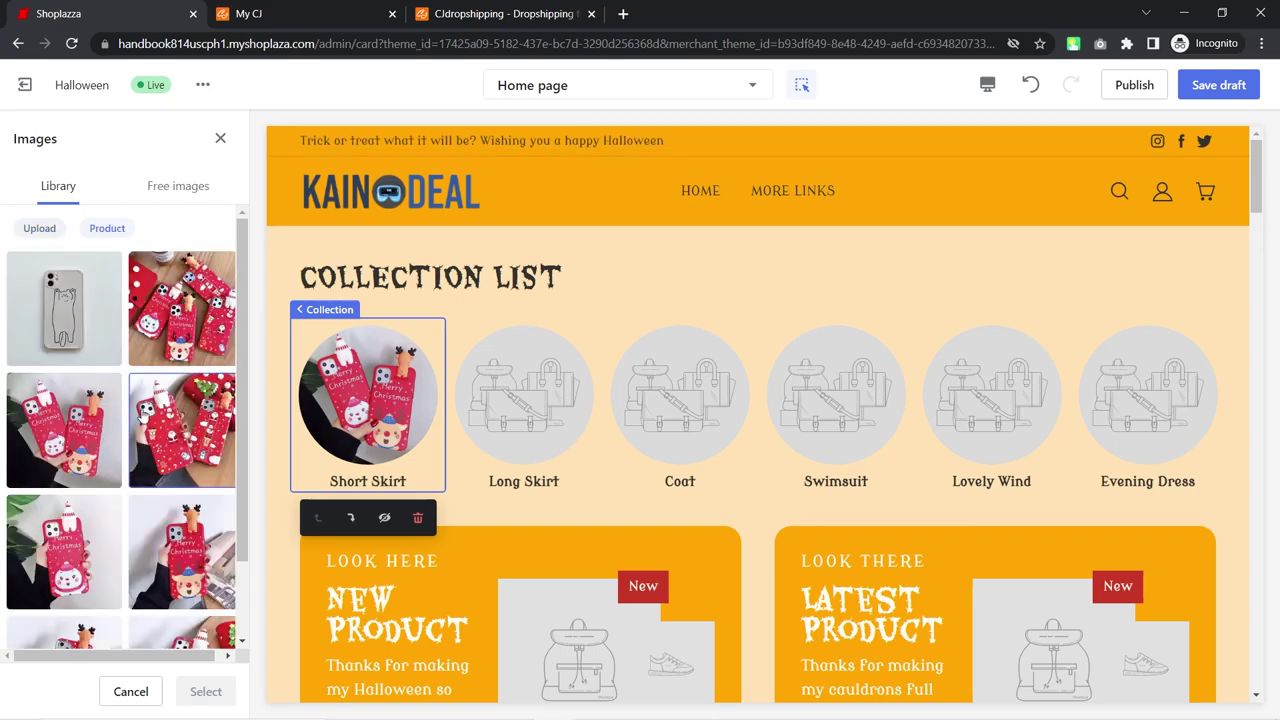
{"action": "scroll", "coordinate": [142, 420], "scroll_direction": "down", "scroll_amount": 1}
{"action": "left_click", "coordinate": [97, 560]}
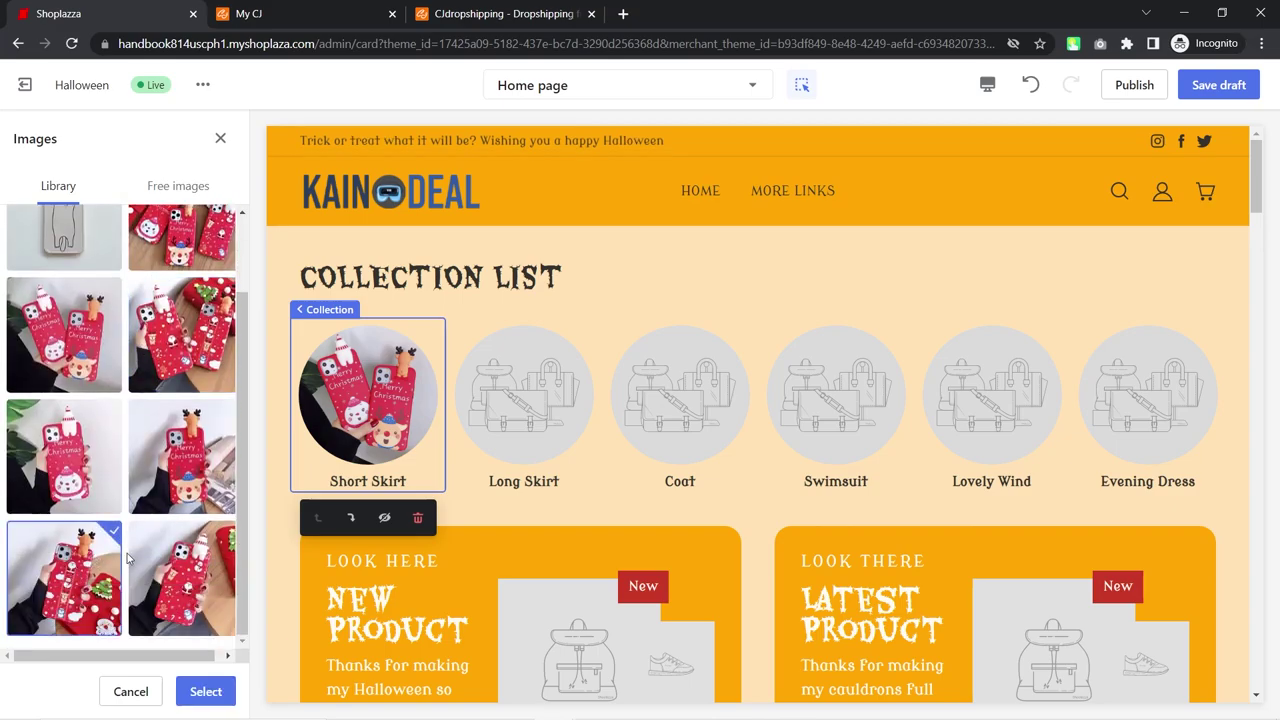
{"action": "left_click", "coordinate": [206, 690]}
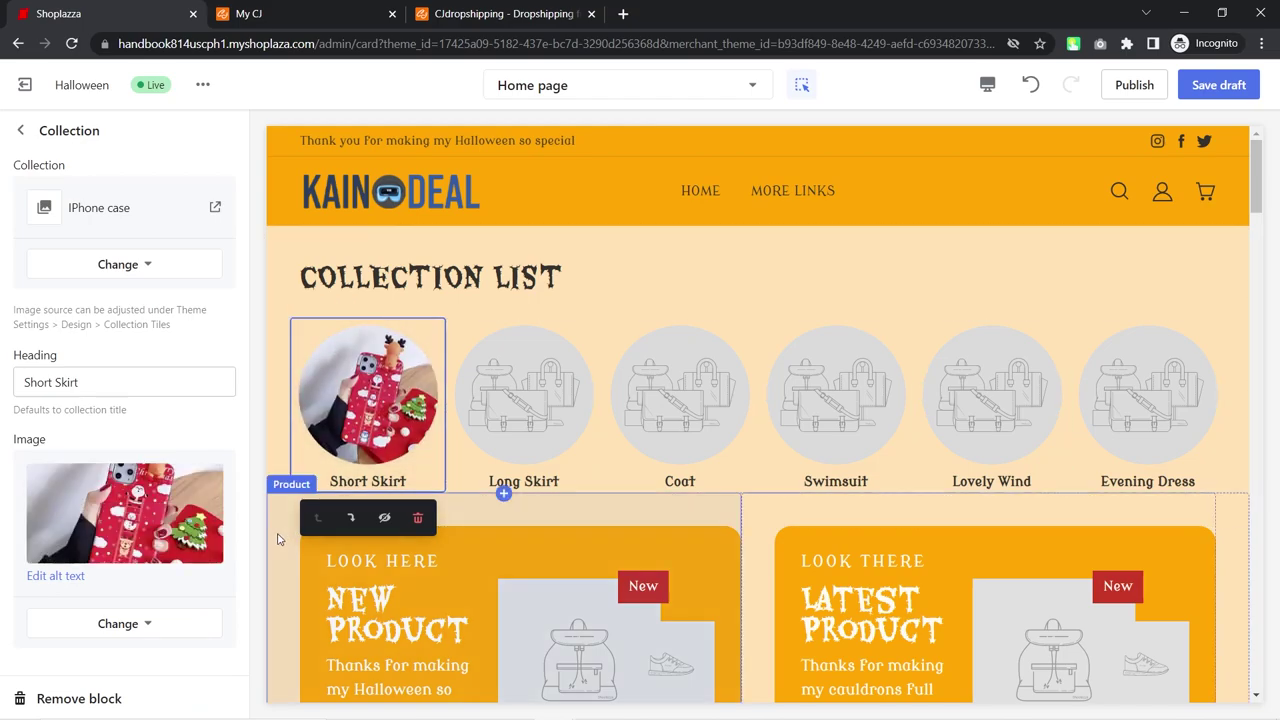
Rename the tile heading from Short Skirt to 'Iphone Case'.
{"action": "left_click_drag", "start_coordinate": [121, 386], "coordinate": [3, 393]}
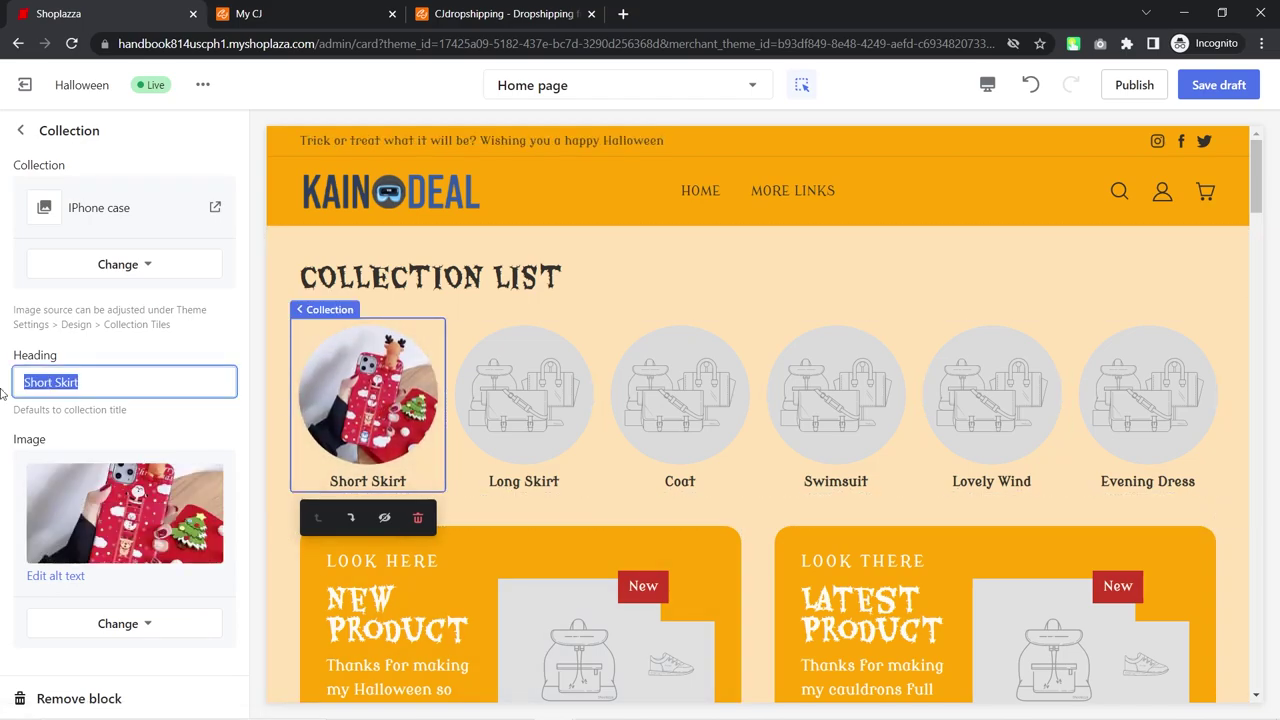
{"action": "key", "text": "BackSpace"}
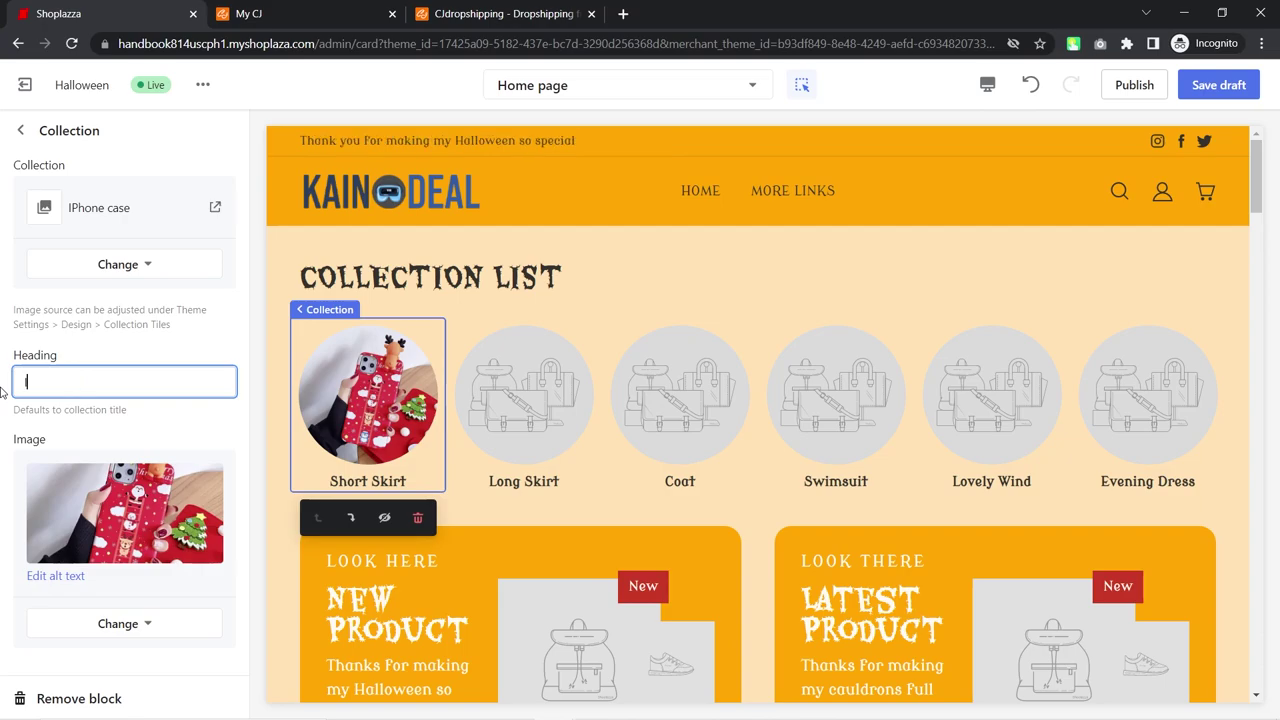
{"action": "type", "text": "Iphone Case"}
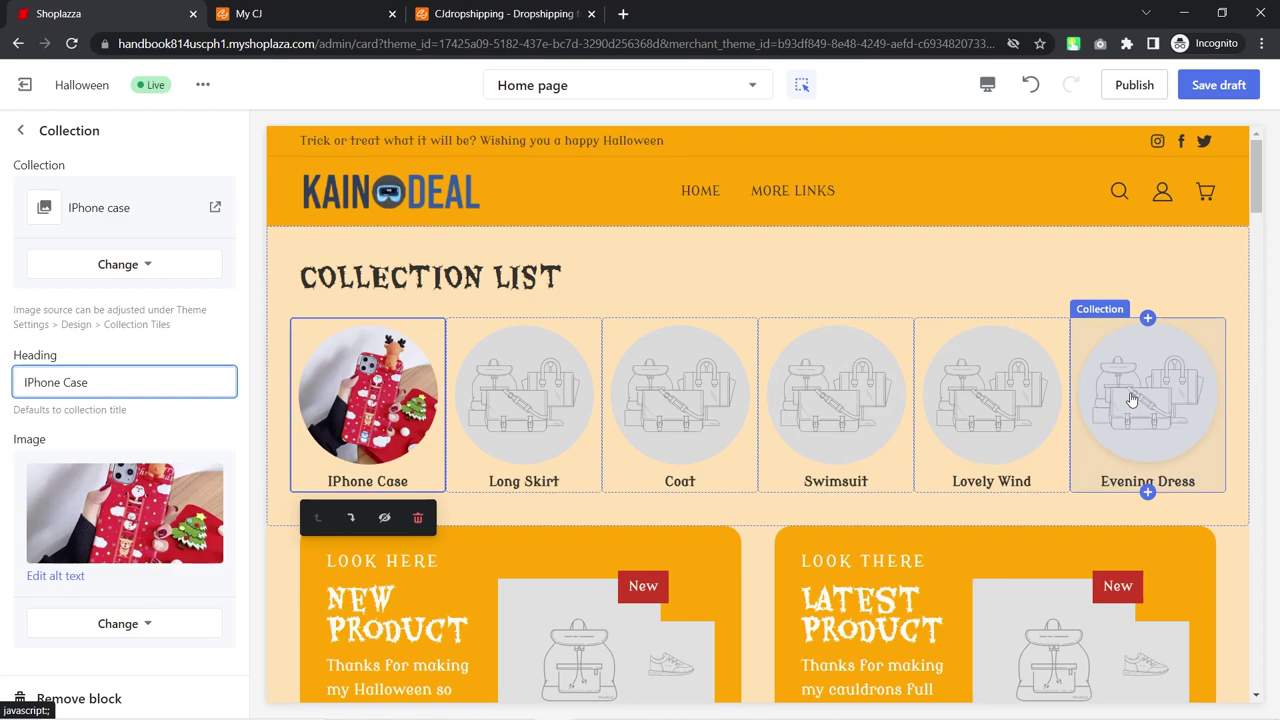
{"action": "scroll", "coordinate": [1131, 399], "scroll_direction": "down", "scroll_amount": 3}
Link the New Product banner to the line-cat phone case product.
{"action": "left_click", "coordinate": [403, 292]}
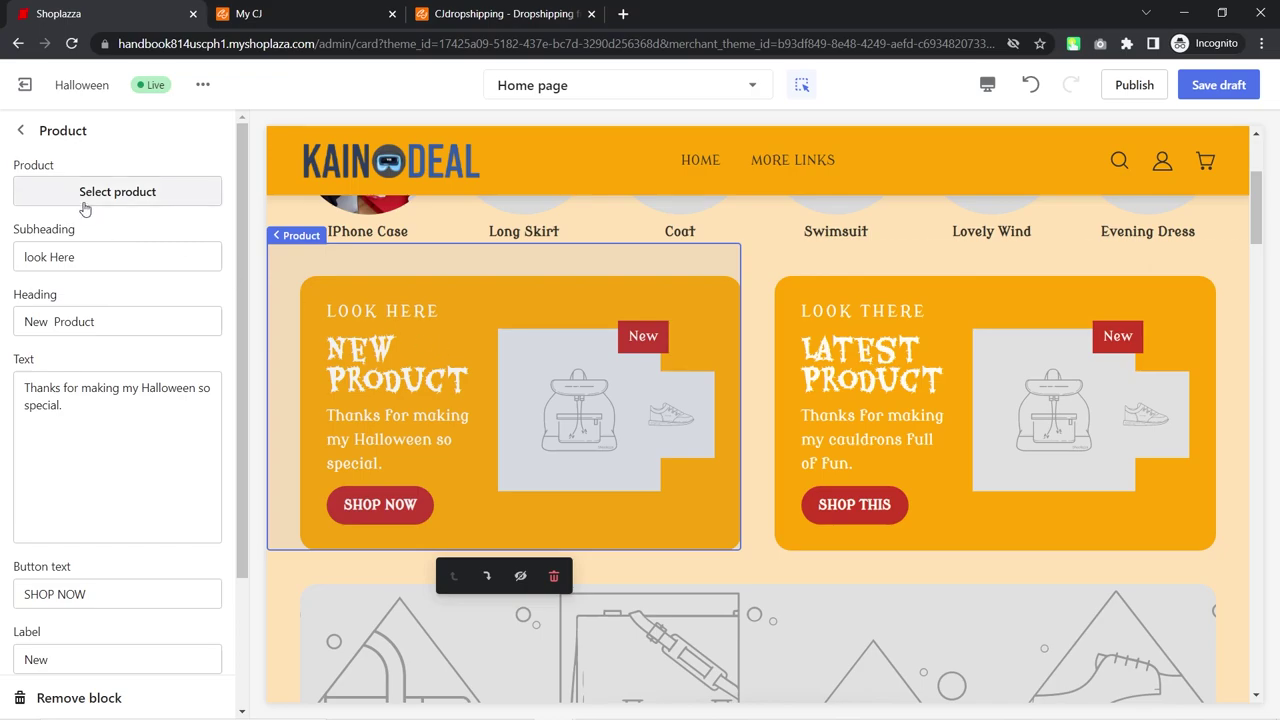
{"action": "left_click", "coordinate": [106, 194]}
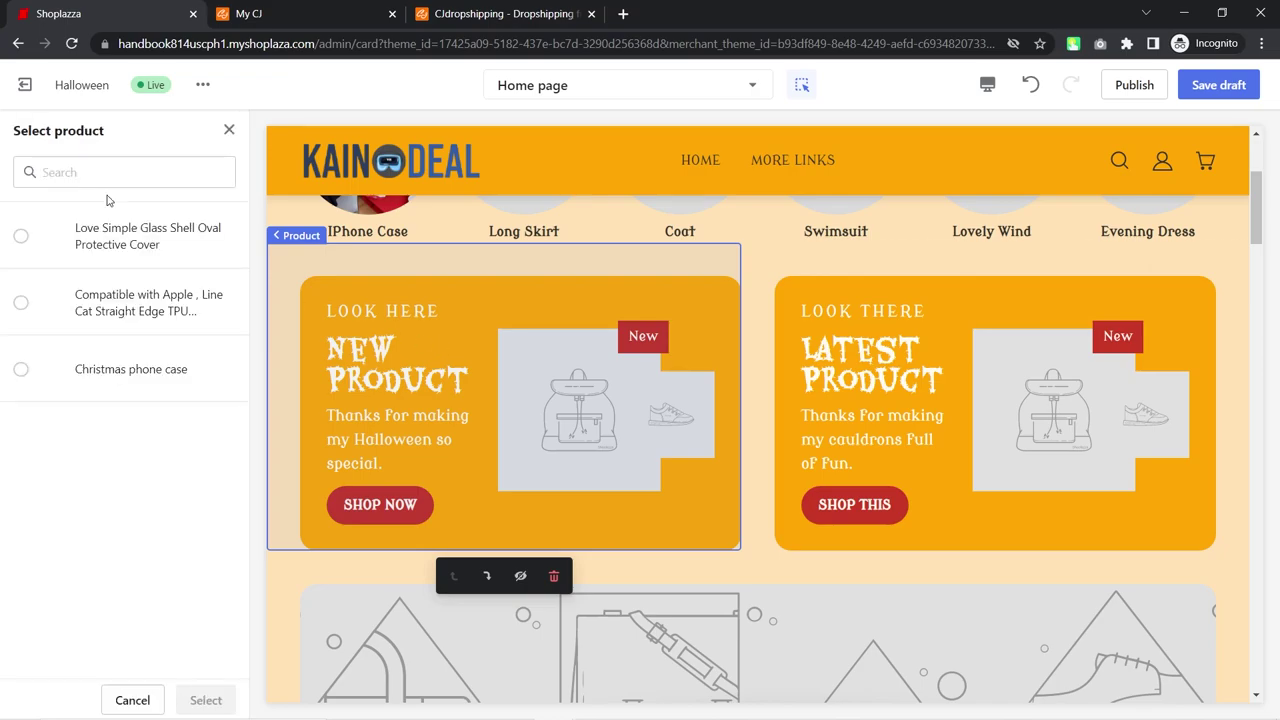
{"action": "left_click", "coordinate": [122, 233]}
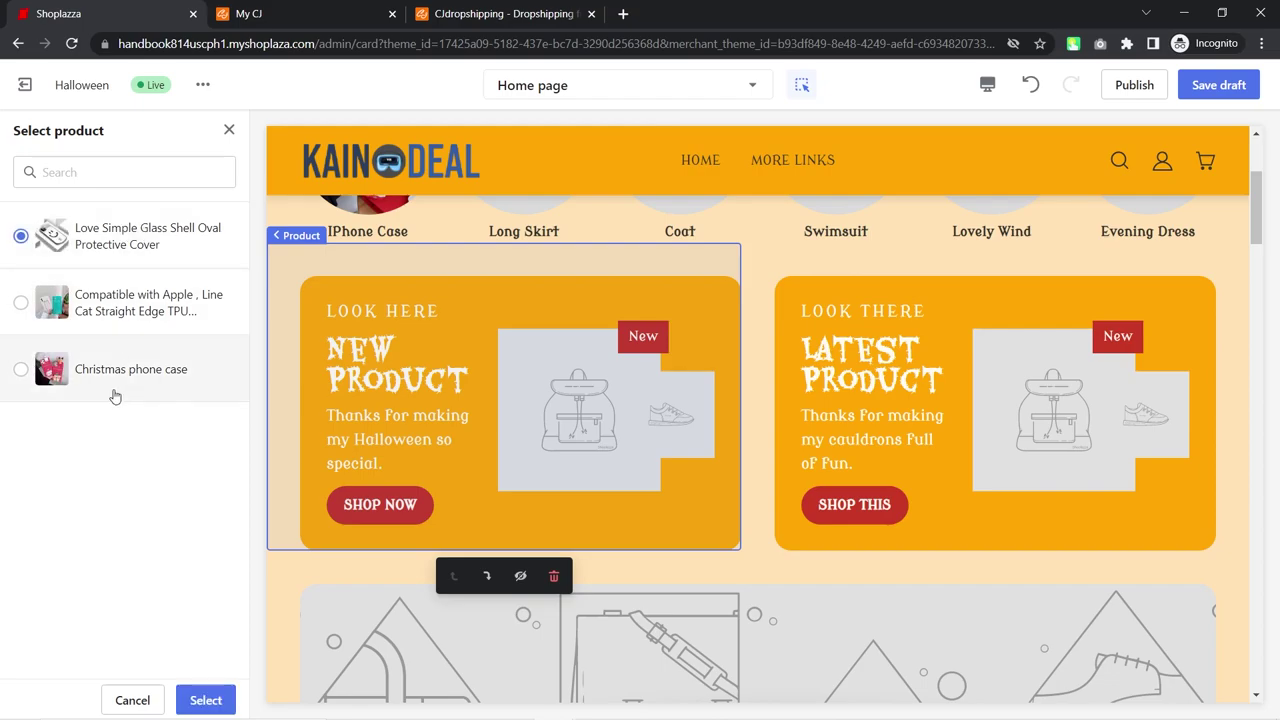
{"action": "left_click", "coordinate": [127, 310]}
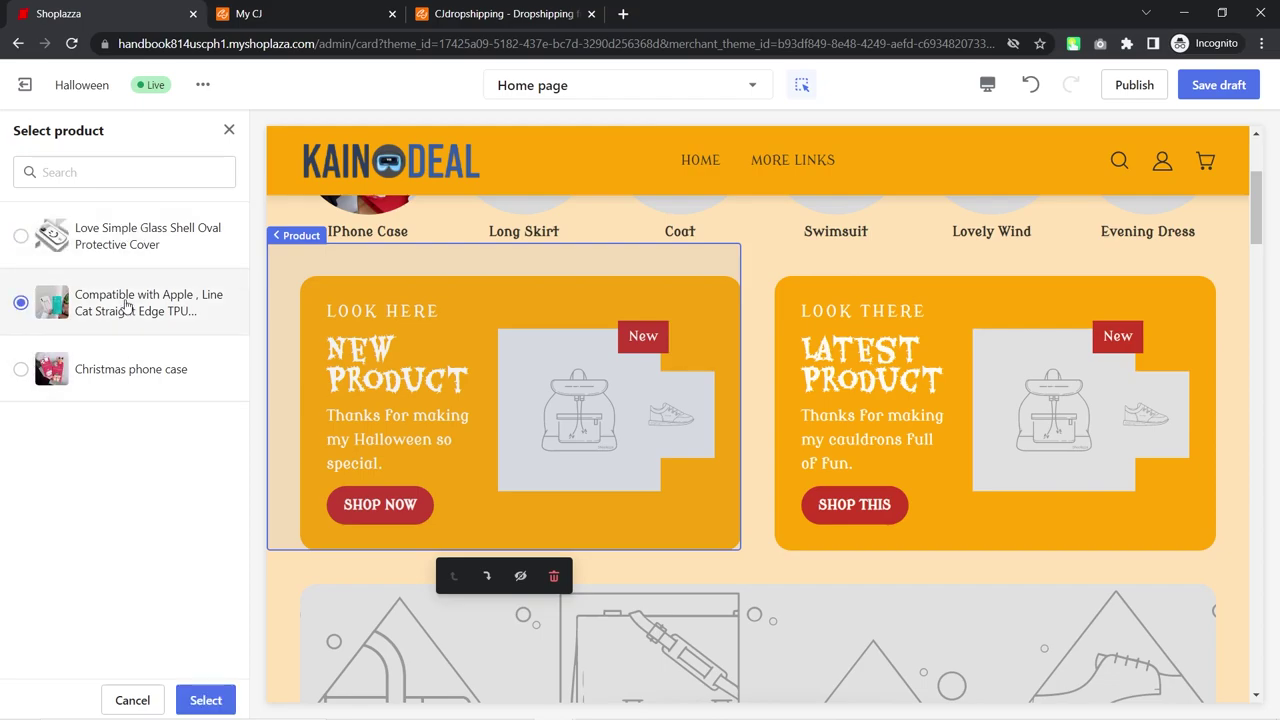
{"action": "left_click", "coordinate": [200, 699]}
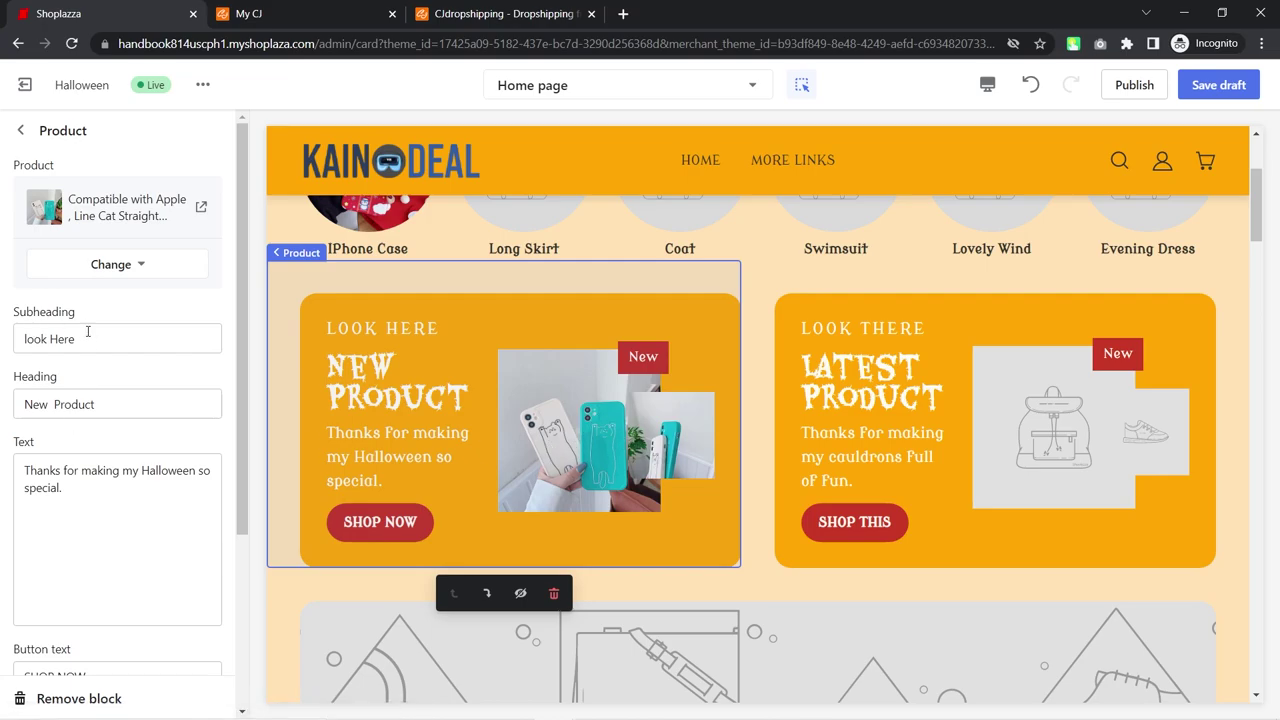
Remove the heading's extra space and change the description to 'You can buy best iphone case here'.
{"action": "left_click", "coordinate": [54, 404]}
{"action": "key", "text": "BackSpace"}
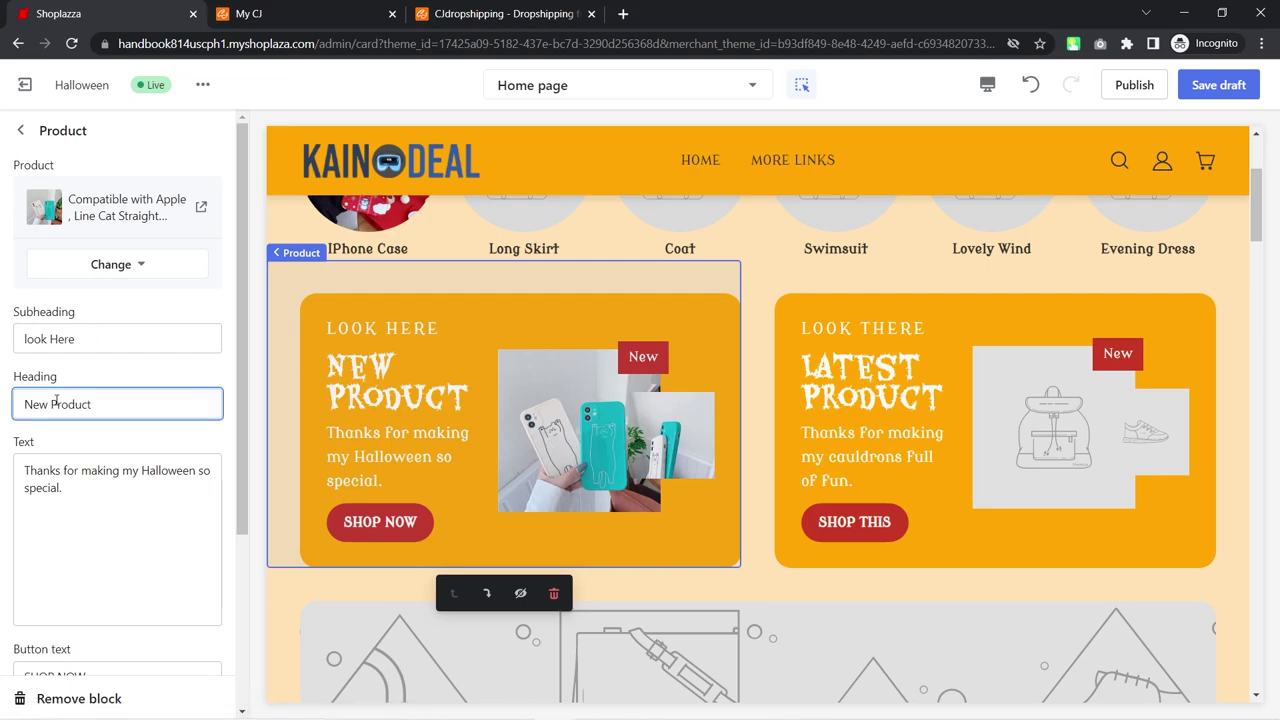
{"action": "left_click", "coordinate": [78, 497]}
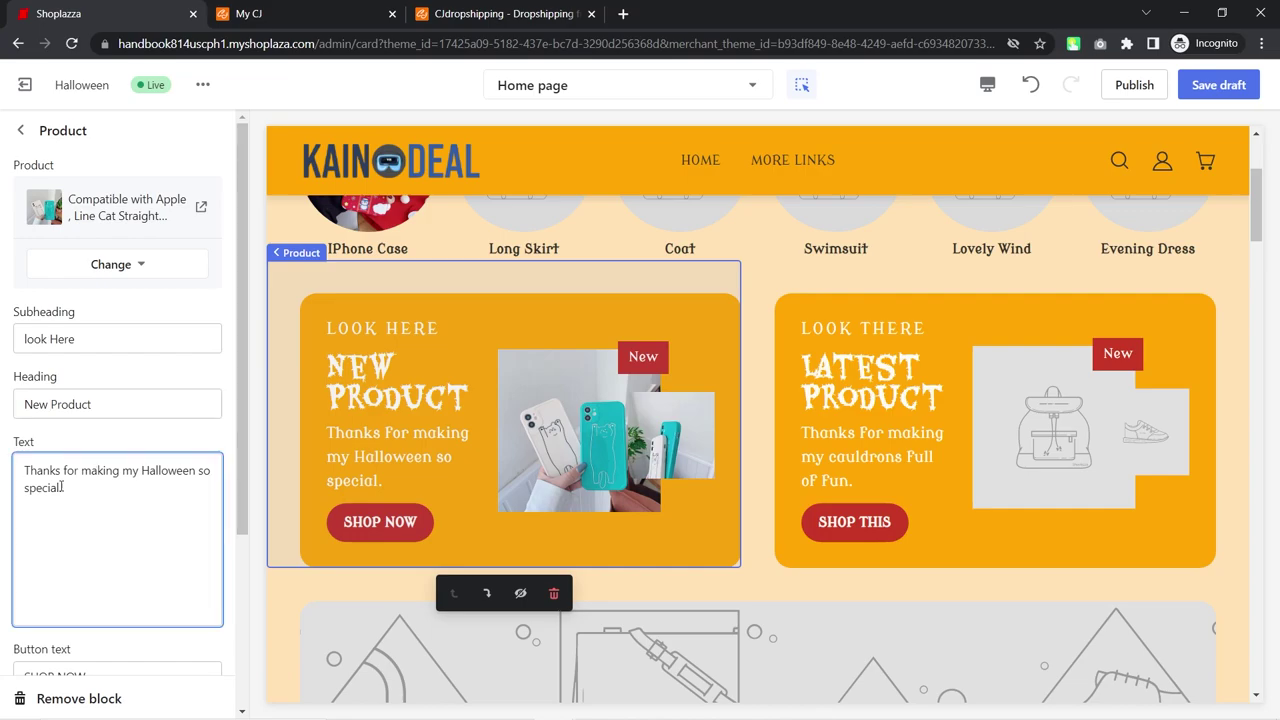
{"action": "left_click_drag", "start_coordinate": [62, 487], "coordinate": [14, 471]}
{"action": "type", "text": "You can buy best iphone case here"}
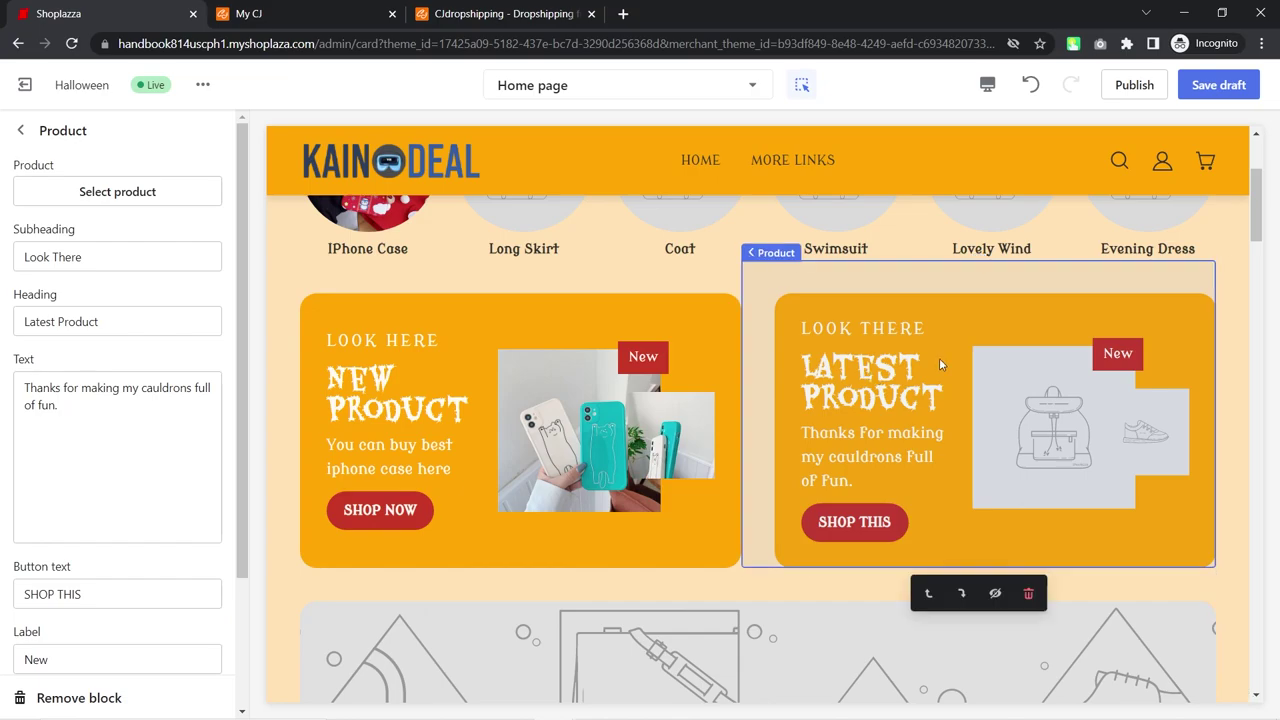
{"action": "scroll", "coordinate": [600, 380], "scroll_direction": "down", "scroll_amount": 3}
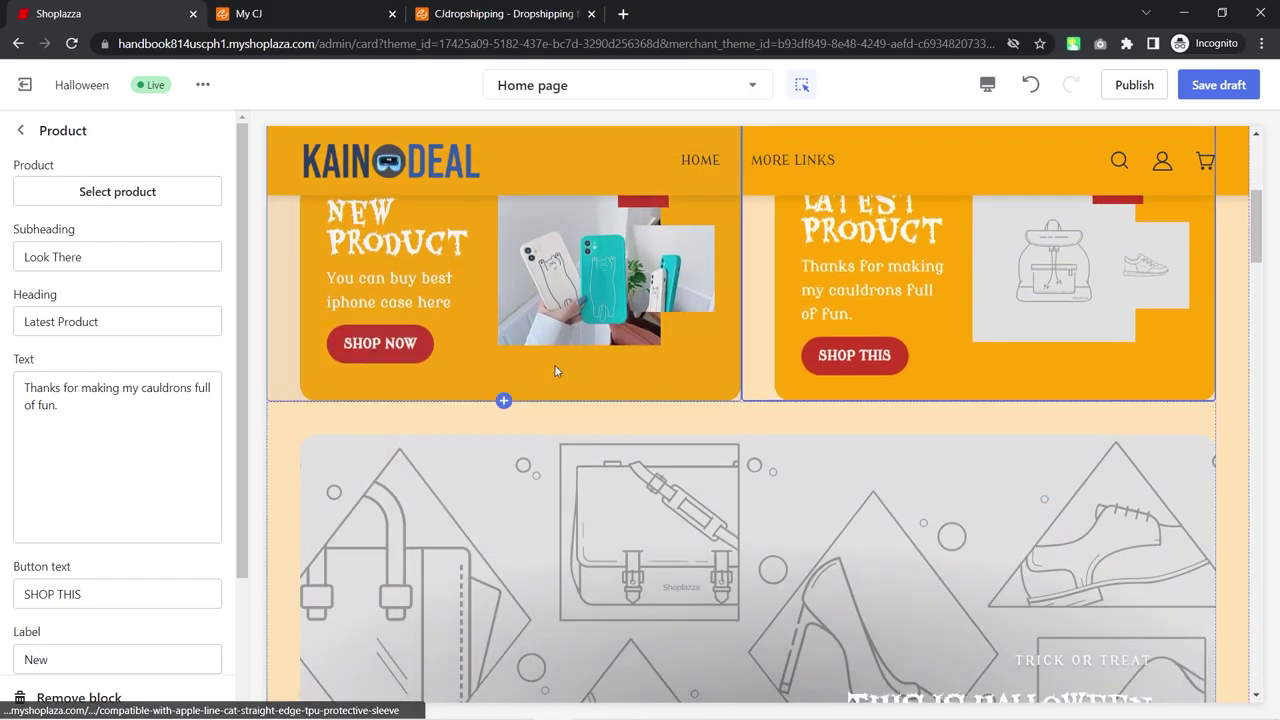
{"action": "scroll", "coordinate": [550, 320], "scroll_direction": "down", "scroll_amount": 4}
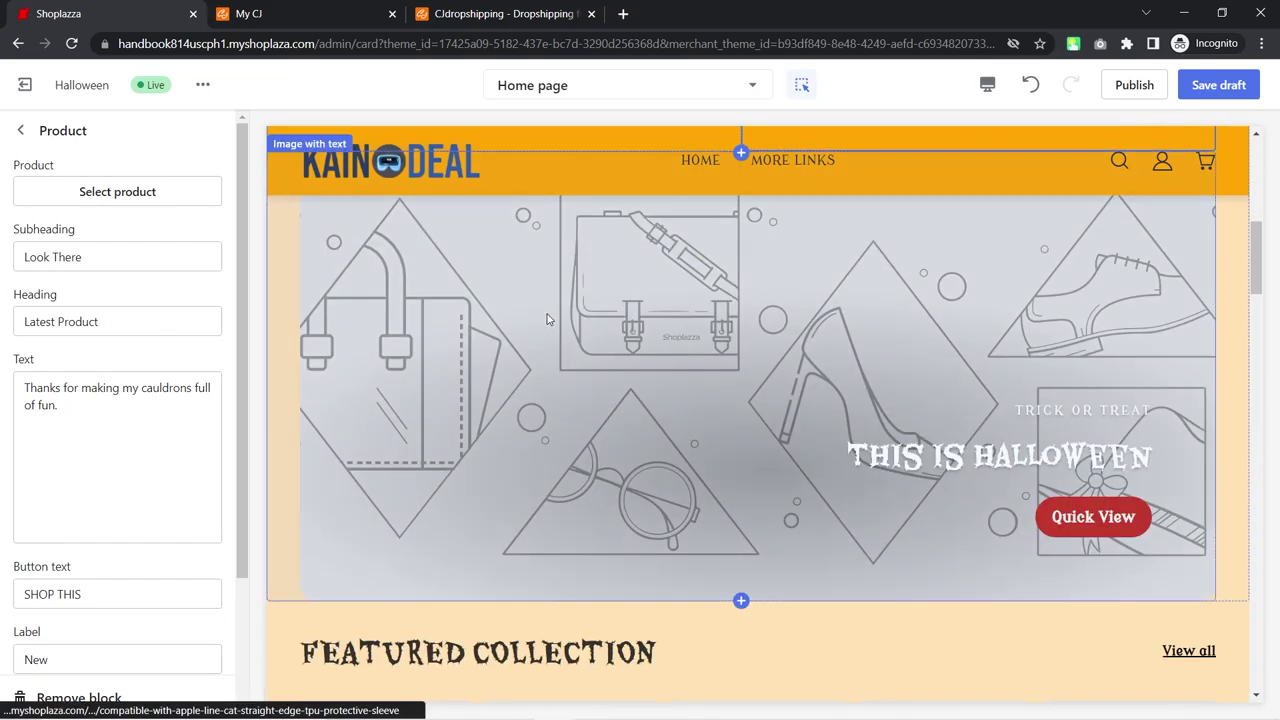
Clear the banner's 'Trick or Treat' subheading and 'This is halloween' heading.
{"action": "left_click", "coordinate": [549, 358]}
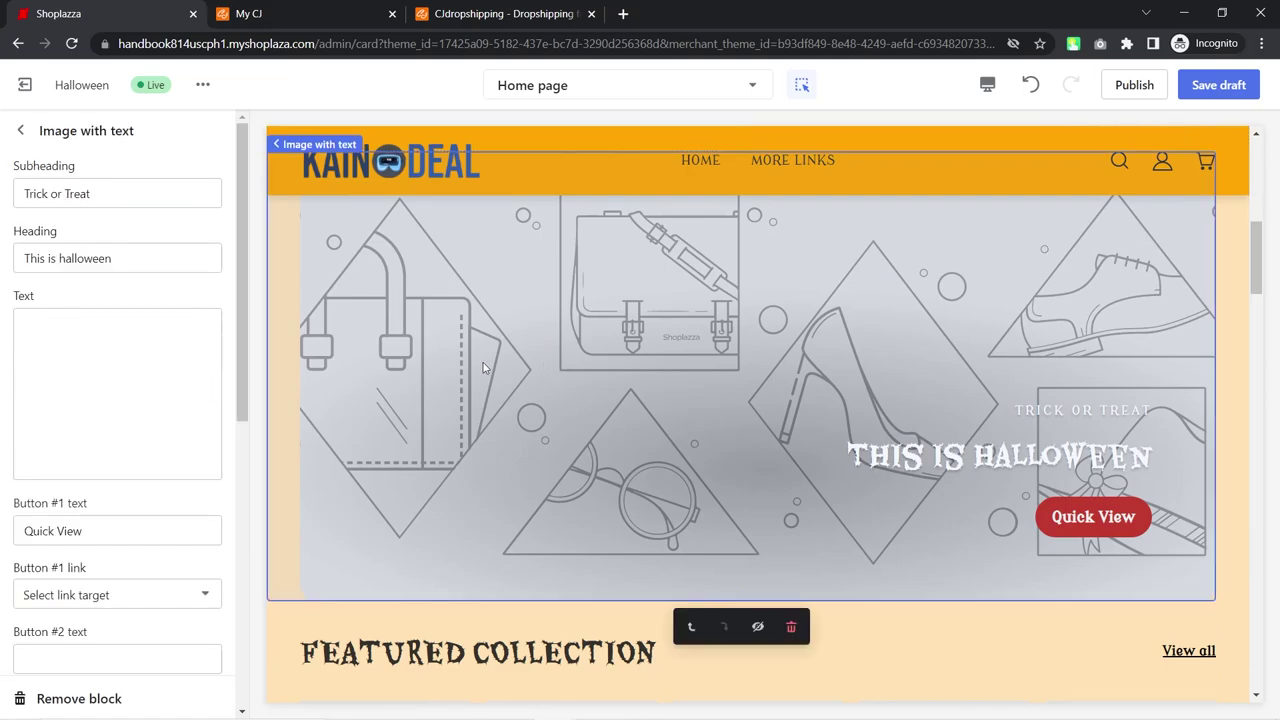
{"action": "scroll", "coordinate": [480, 415], "scroll_direction": "up", "scroll_amount": 3}
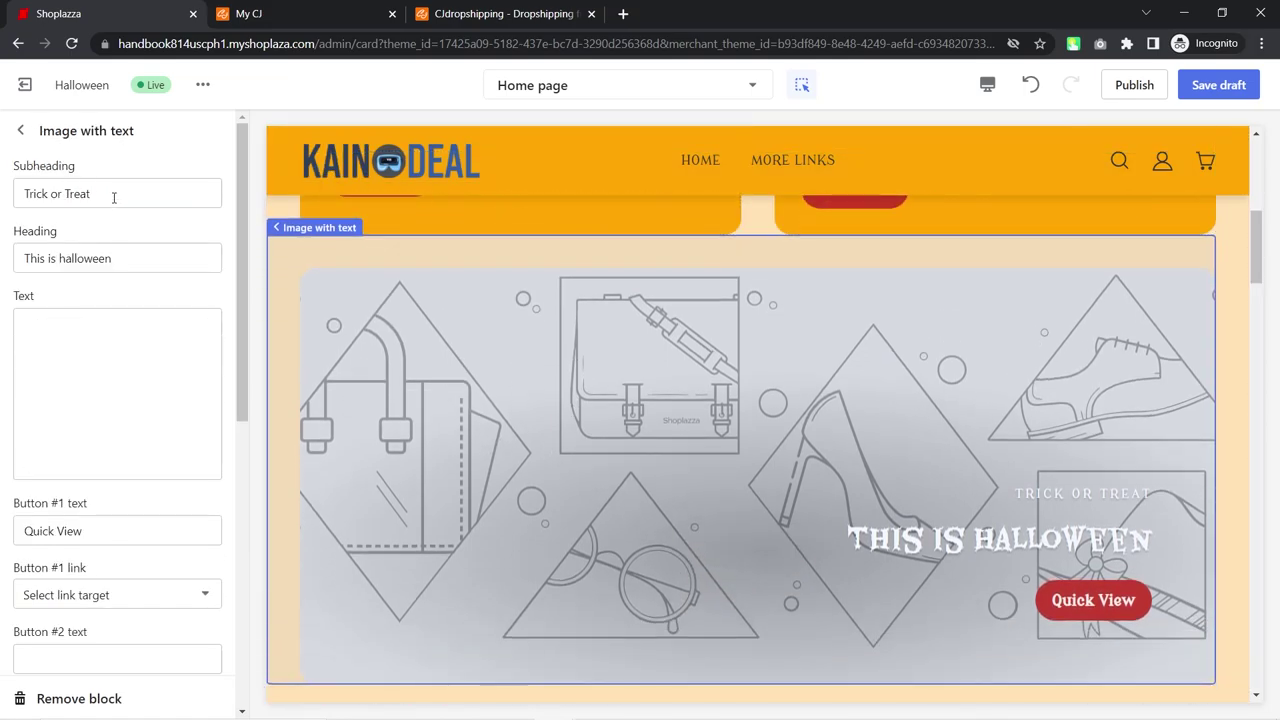
{"action": "triple_click", "coordinate": [113, 194]}
{"action": "key", "text": "BackSpace"}
{"action": "triple_click", "coordinate": [136, 258]}
{"action": "key", "text": "BackSpace"}
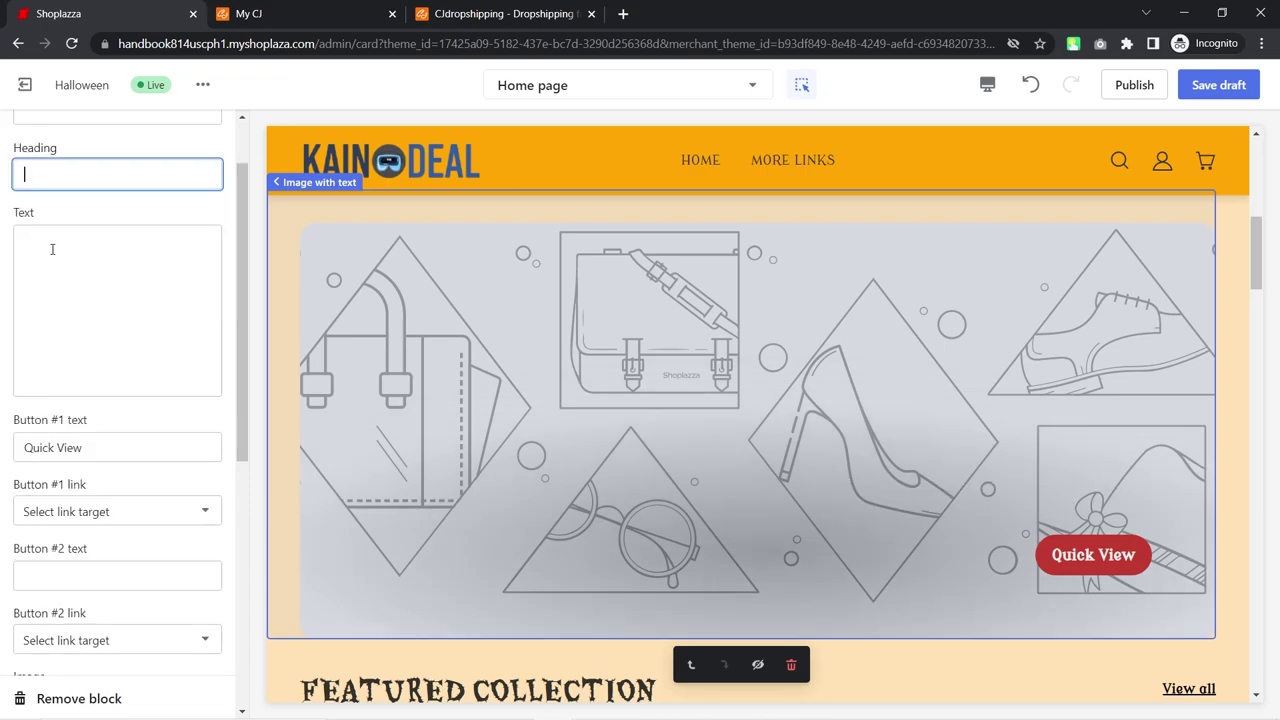
Upload barra larga.png and use it as the banner image.
{"action": "scroll", "coordinate": [166, 262], "scroll_direction": "down", "scroll_amount": 2}
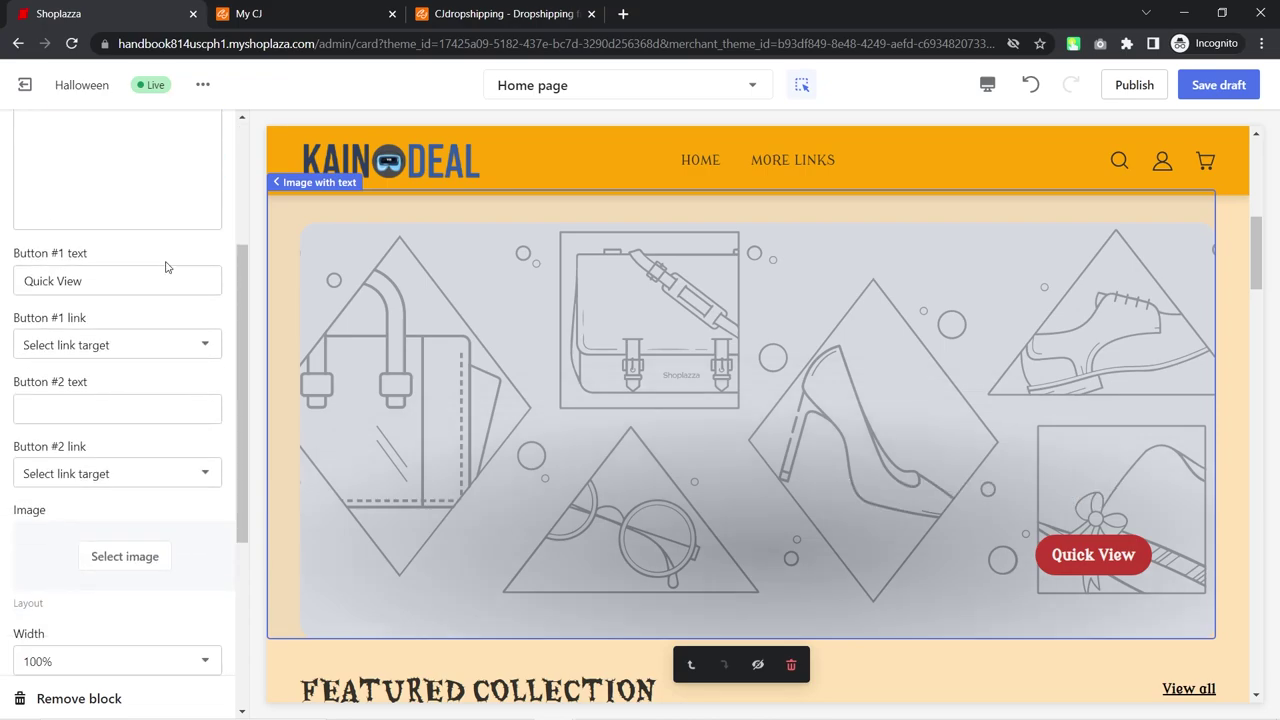
{"action": "scroll", "coordinate": [166, 267], "scroll_direction": "down", "scroll_amount": 3}
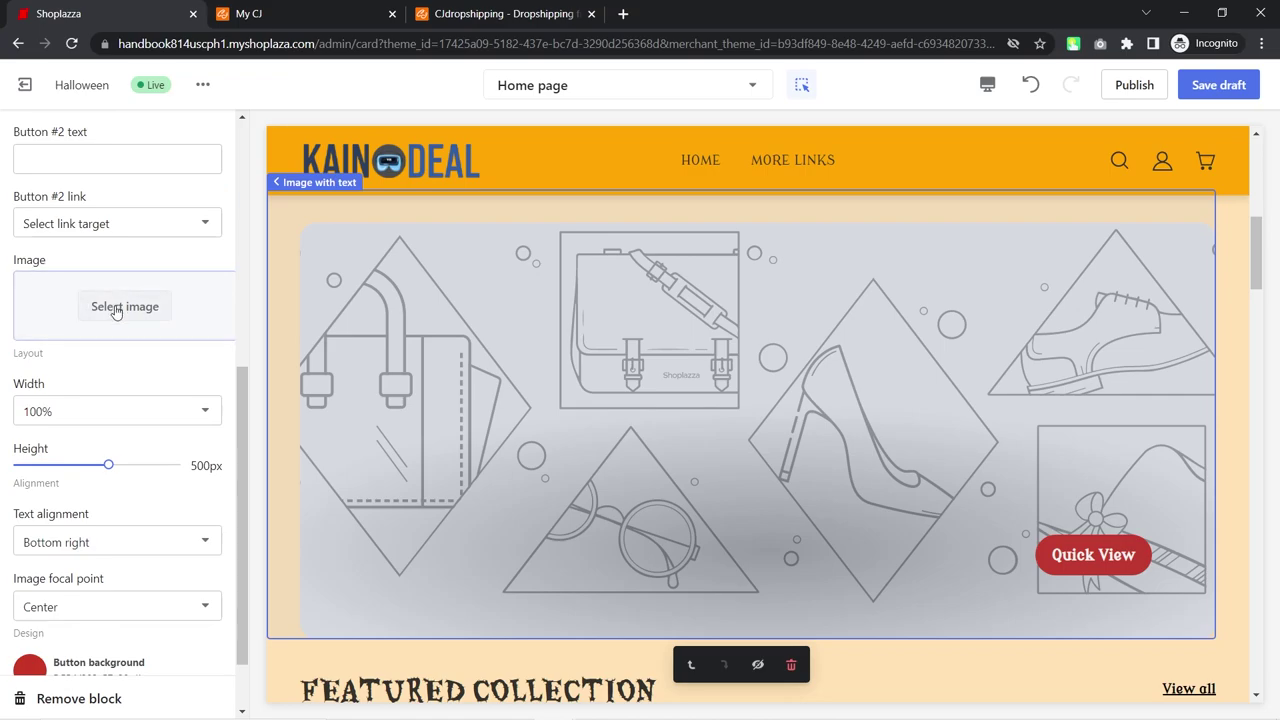
{"action": "left_click", "coordinate": [116, 311]}
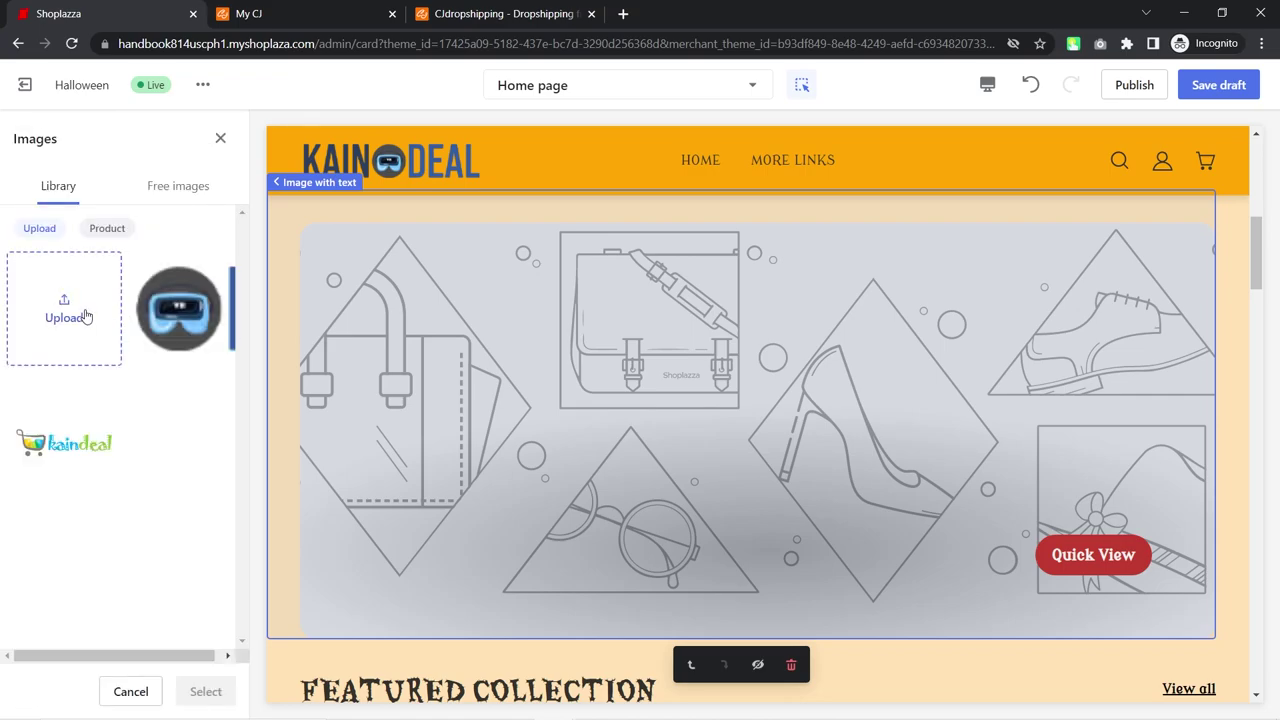
{"action": "left_click", "coordinate": [85, 315]}
{"action": "left_click", "coordinate": [250, 210]}
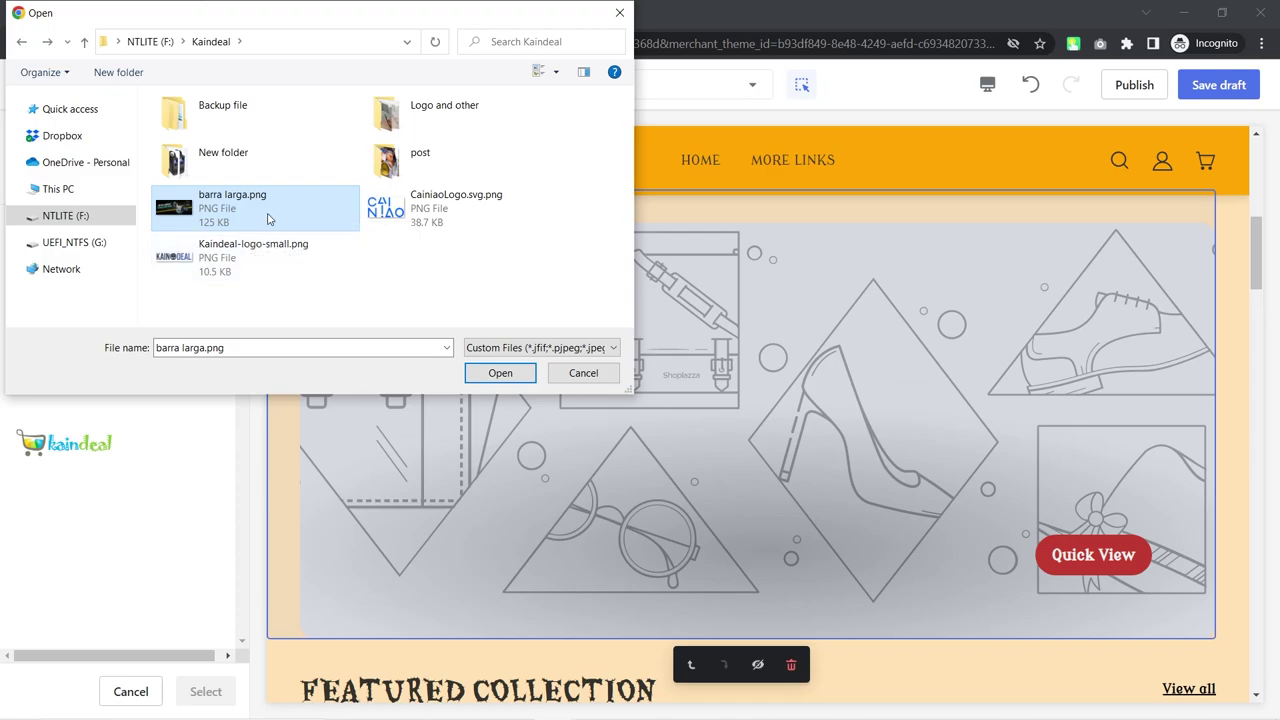
{"action": "left_click", "coordinate": [513, 377]}
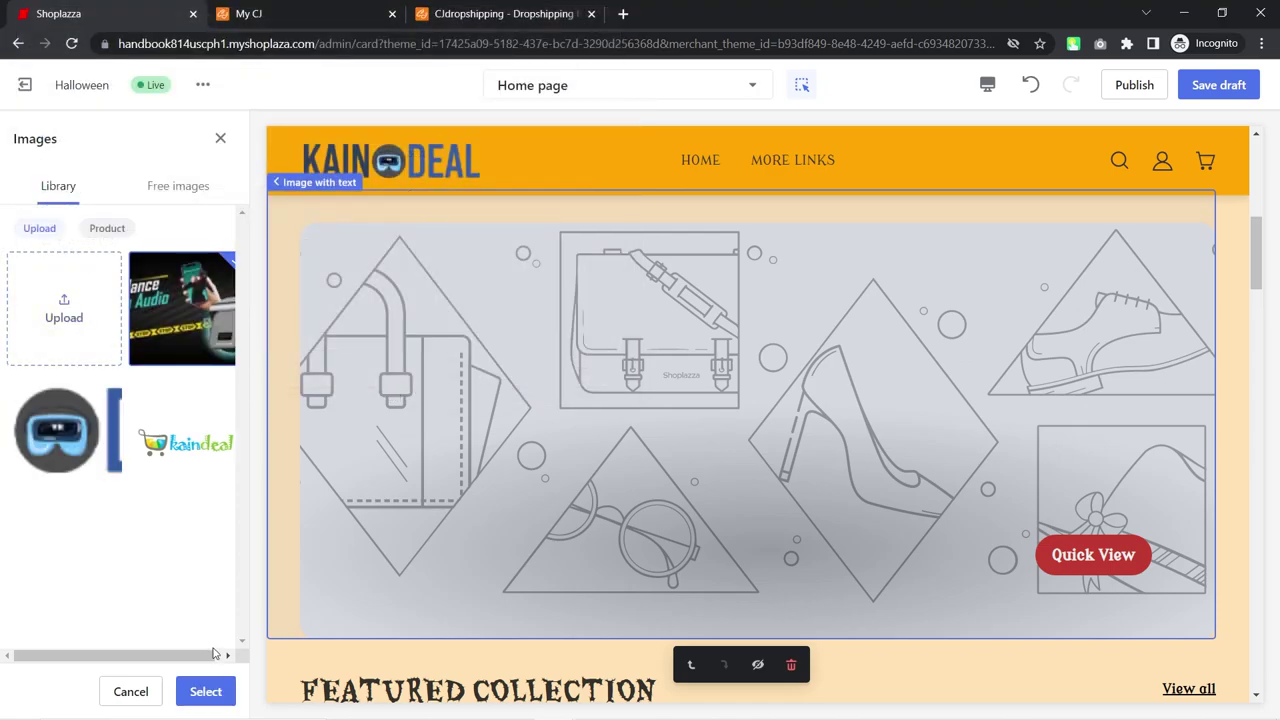
{"action": "left_click", "coordinate": [211, 691]}
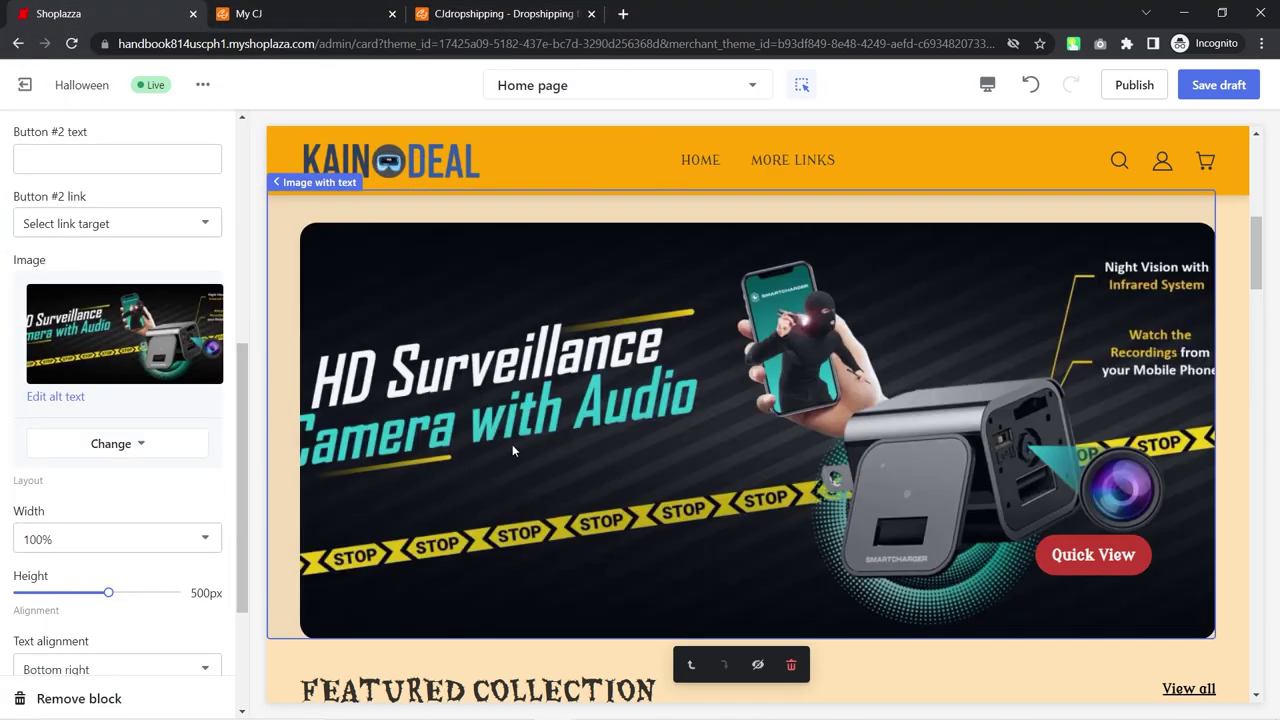
{"action": "scroll", "coordinate": [198, 484], "scroll_direction": "up", "scroll_amount": 2}
Link the Quick View button to the Line Cat Straight Edge TPU sleeve product.
{"action": "left_click", "coordinate": [1093, 555]}
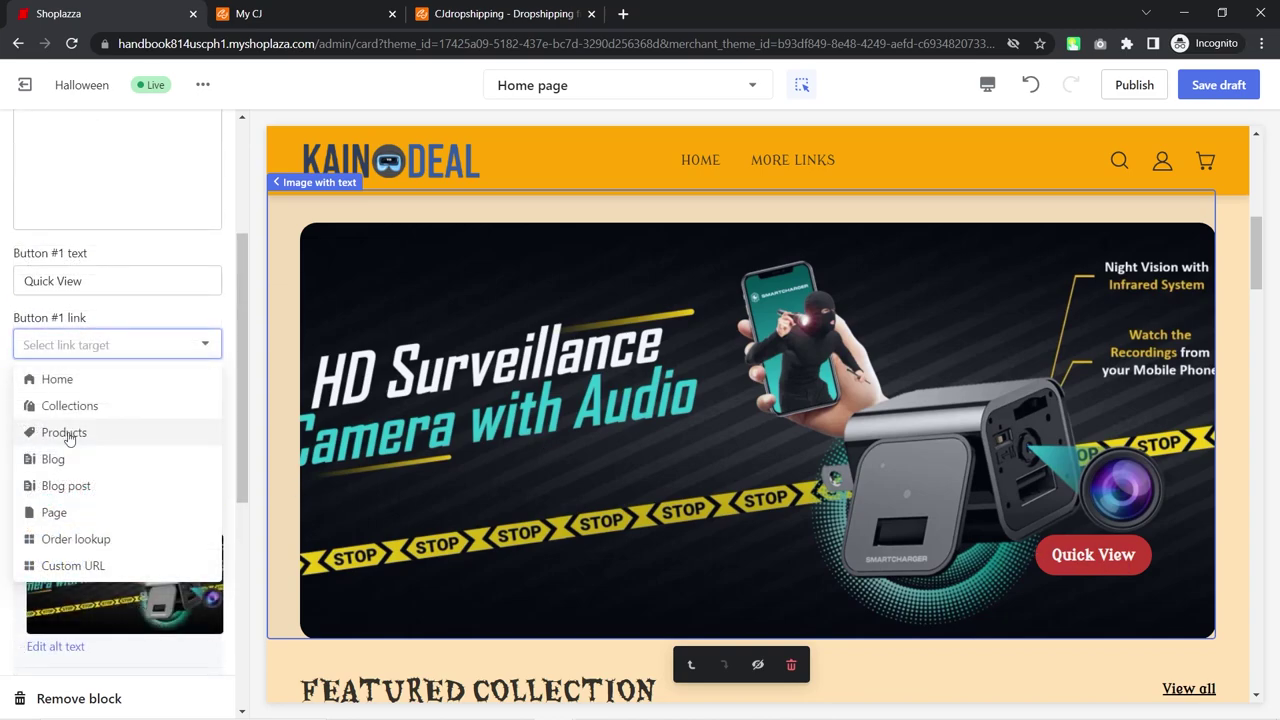
{"action": "left_click", "coordinate": [90, 432]}
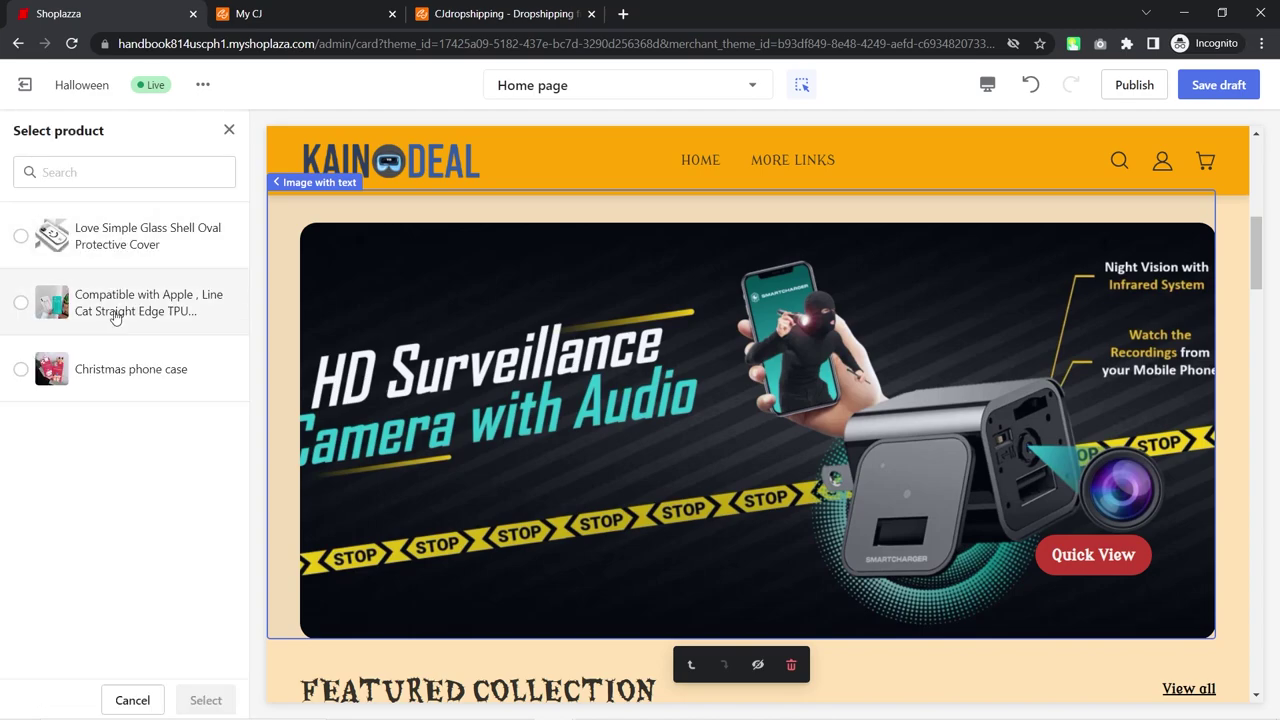
{"action": "left_click", "coordinate": [117, 314]}
{"action": "left_click", "coordinate": [206, 699]}
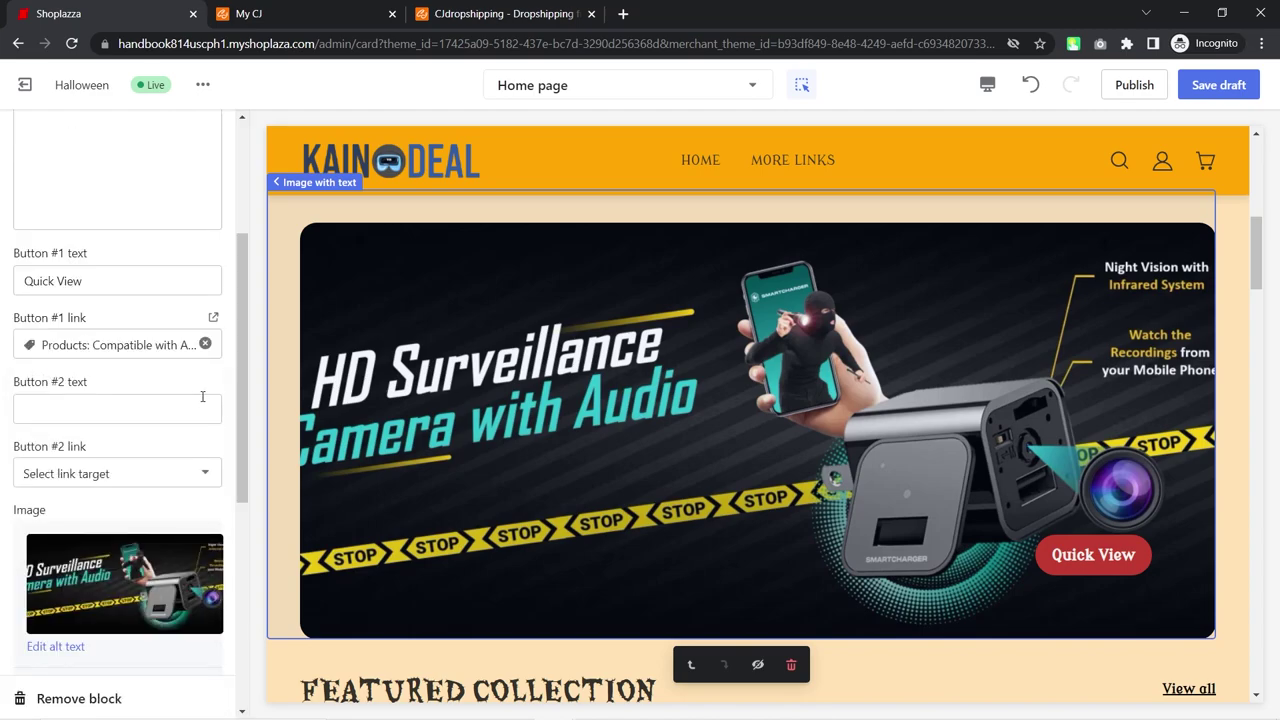
Make the button background teal, RGBA(38, 202, 175), and save the draft.
{"action": "scroll", "coordinate": [146, 485], "scroll_direction": "down", "scroll_amount": 5}
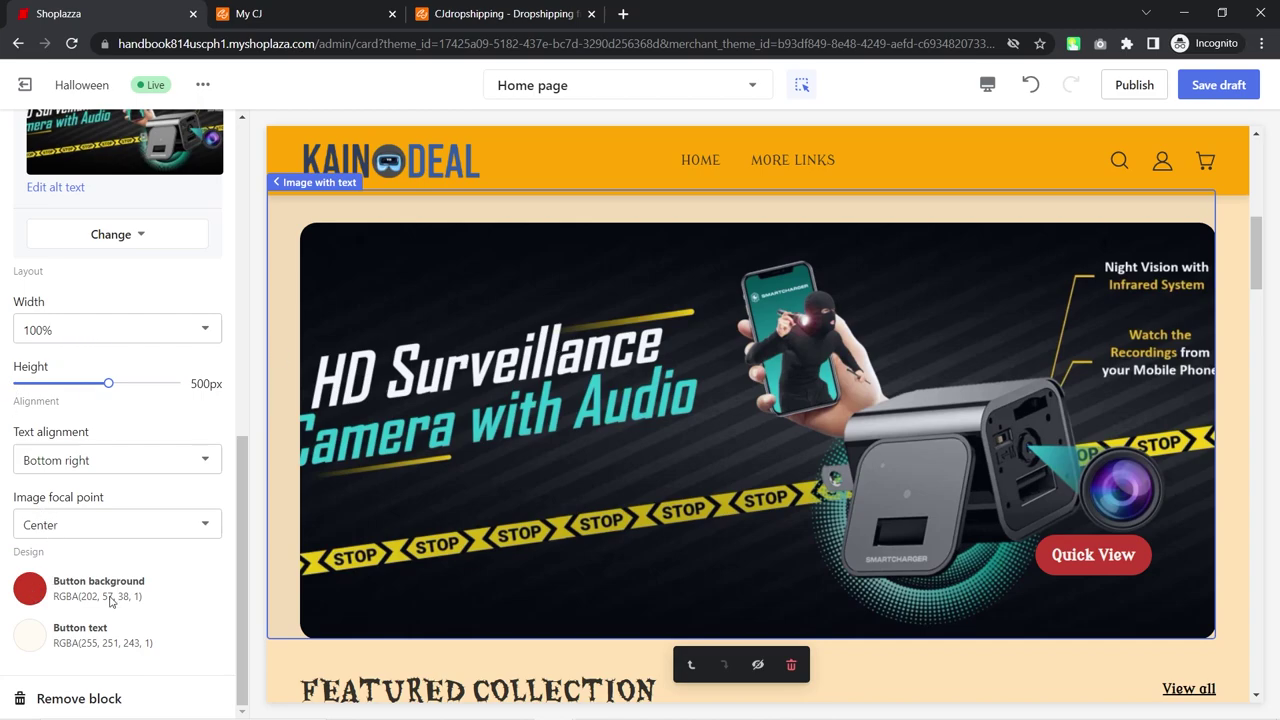
{"action": "left_click", "coordinate": [29, 590]}
{"action": "left_click_drag", "start_coordinate": [200, 398], "coordinate": [200, 355]}
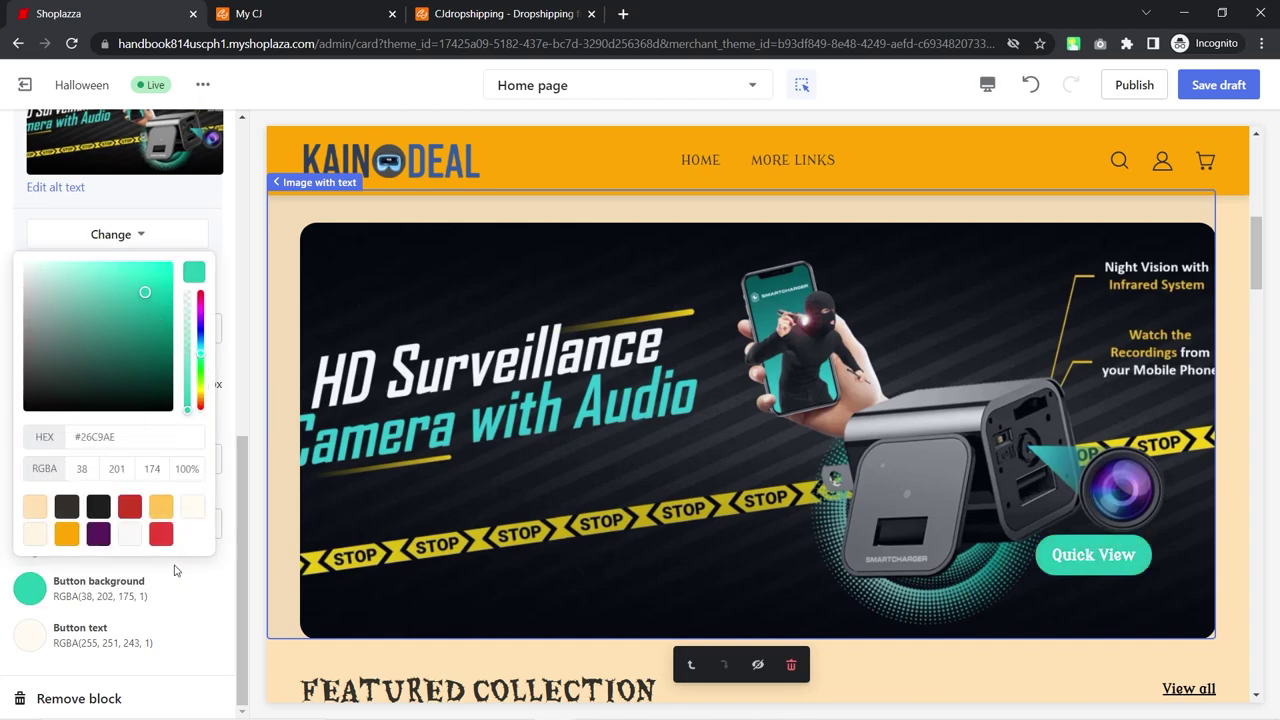
{"action": "left_click", "coordinate": [229, 596]}
{"action": "left_click", "coordinate": [1219, 85]}
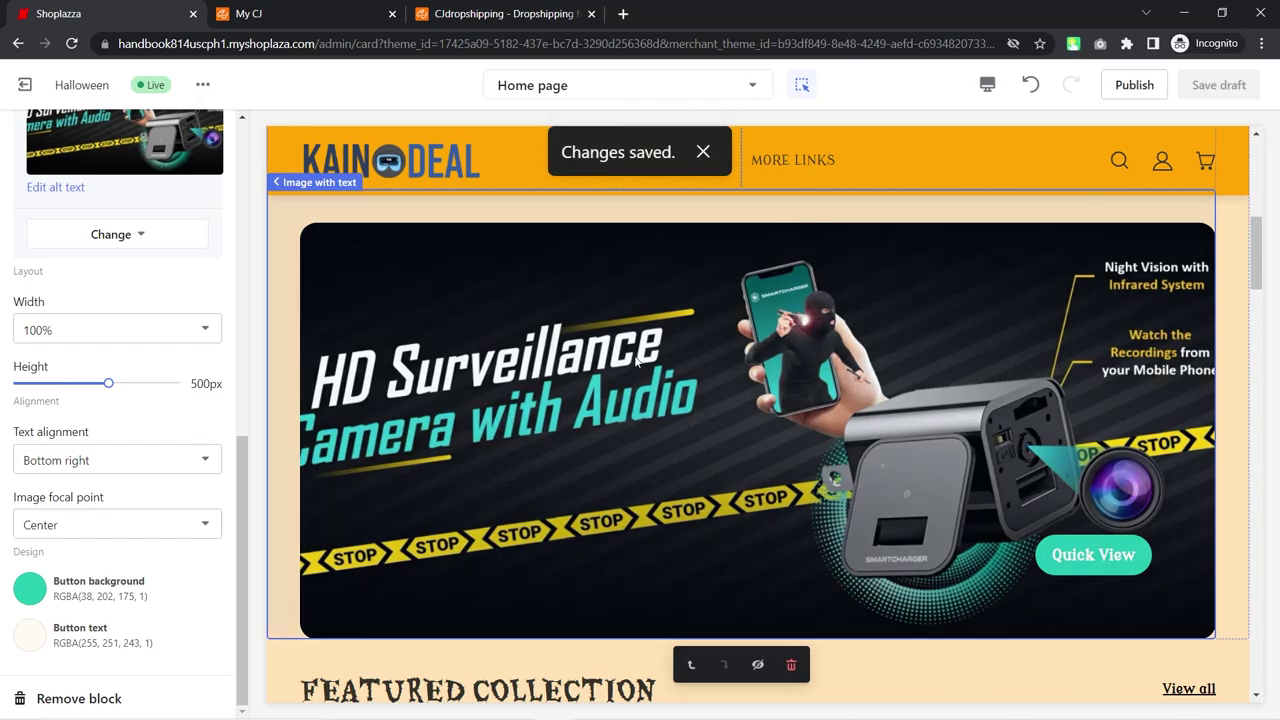
{"action": "scroll", "coordinate": [630, 365], "scroll_direction": "down", "scroll_amount": 4}
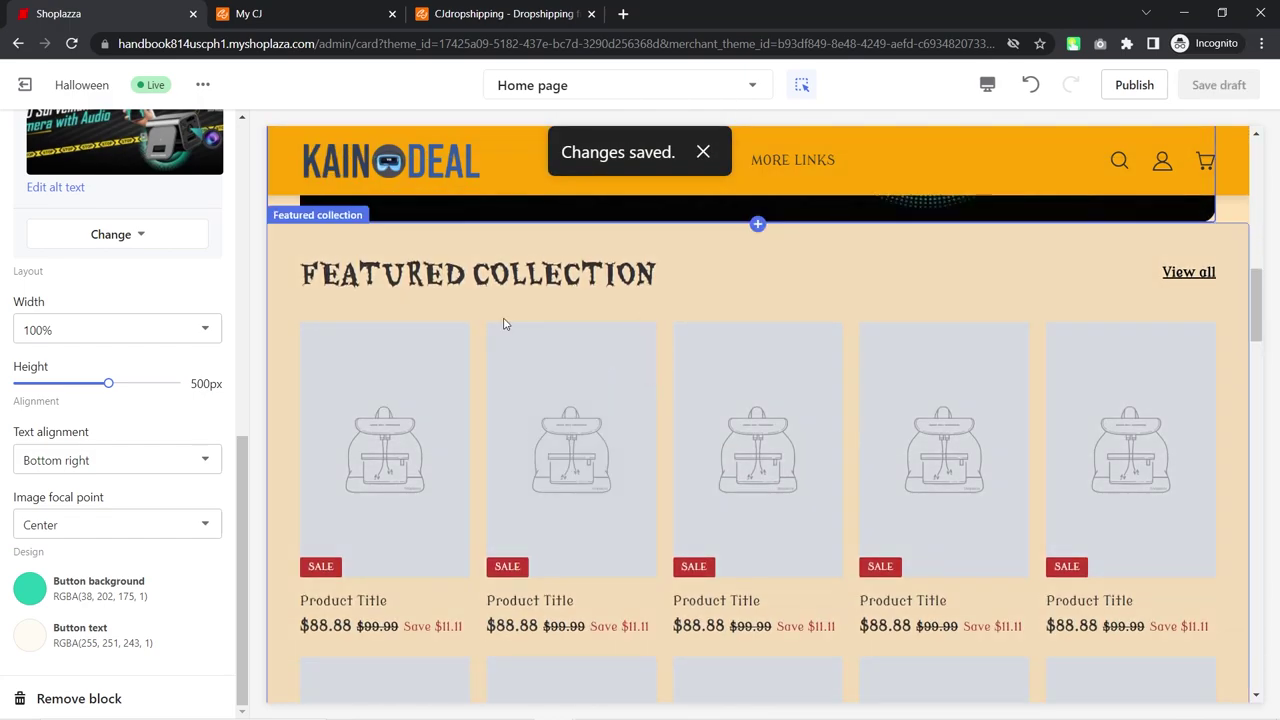
Set the Featured Collection section to show the IPhone case collection.
{"action": "left_click", "coordinate": [557, 280]}
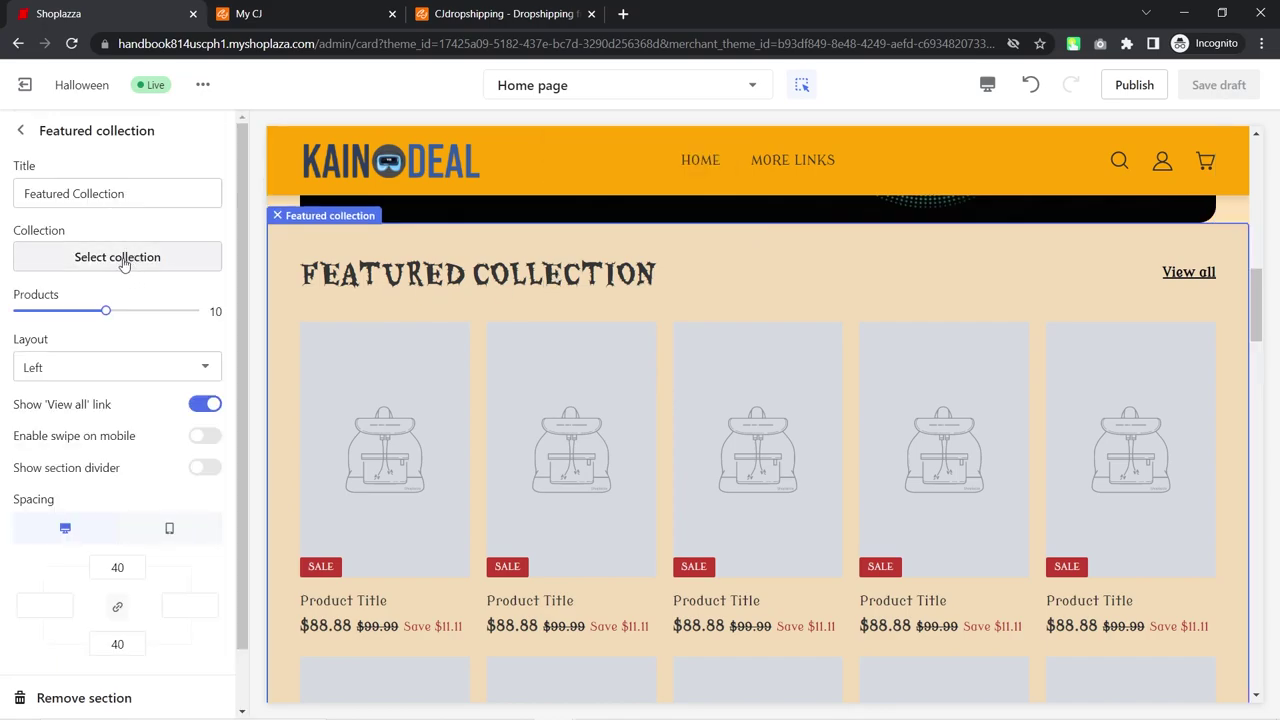
{"action": "left_click", "coordinate": [123, 263]}
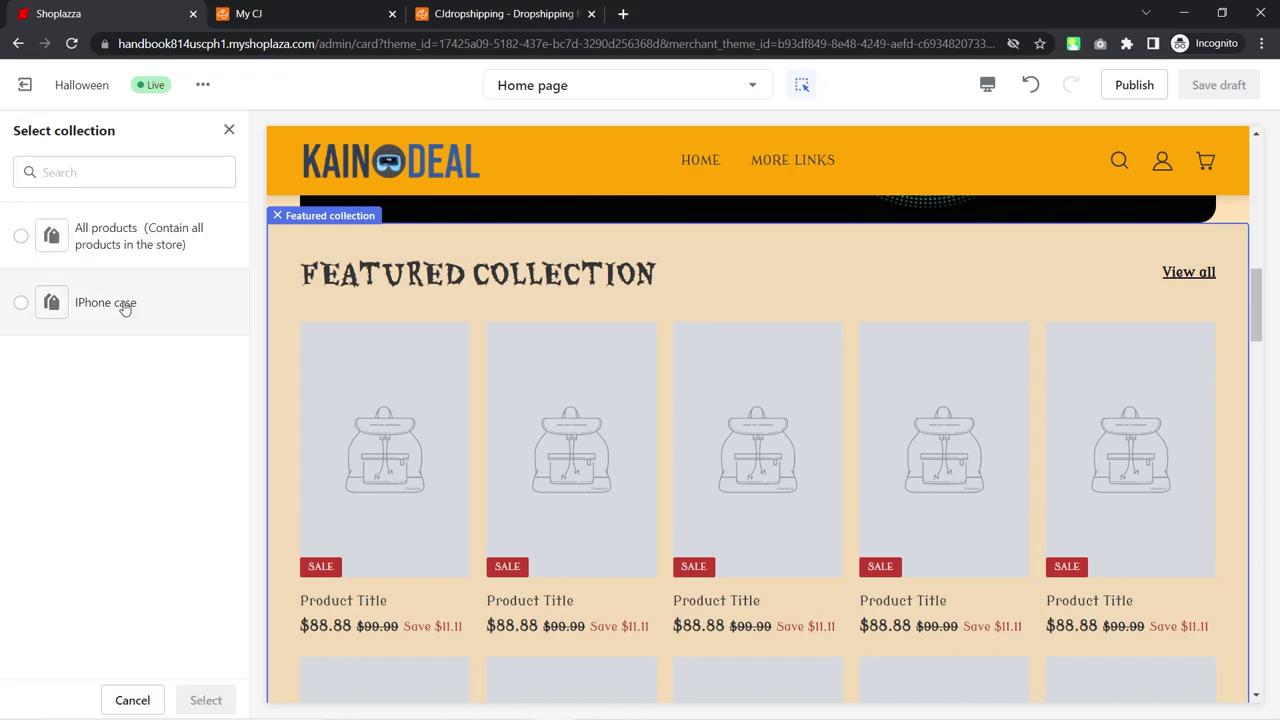
{"action": "left_click", "coordinate": [140, 307]}
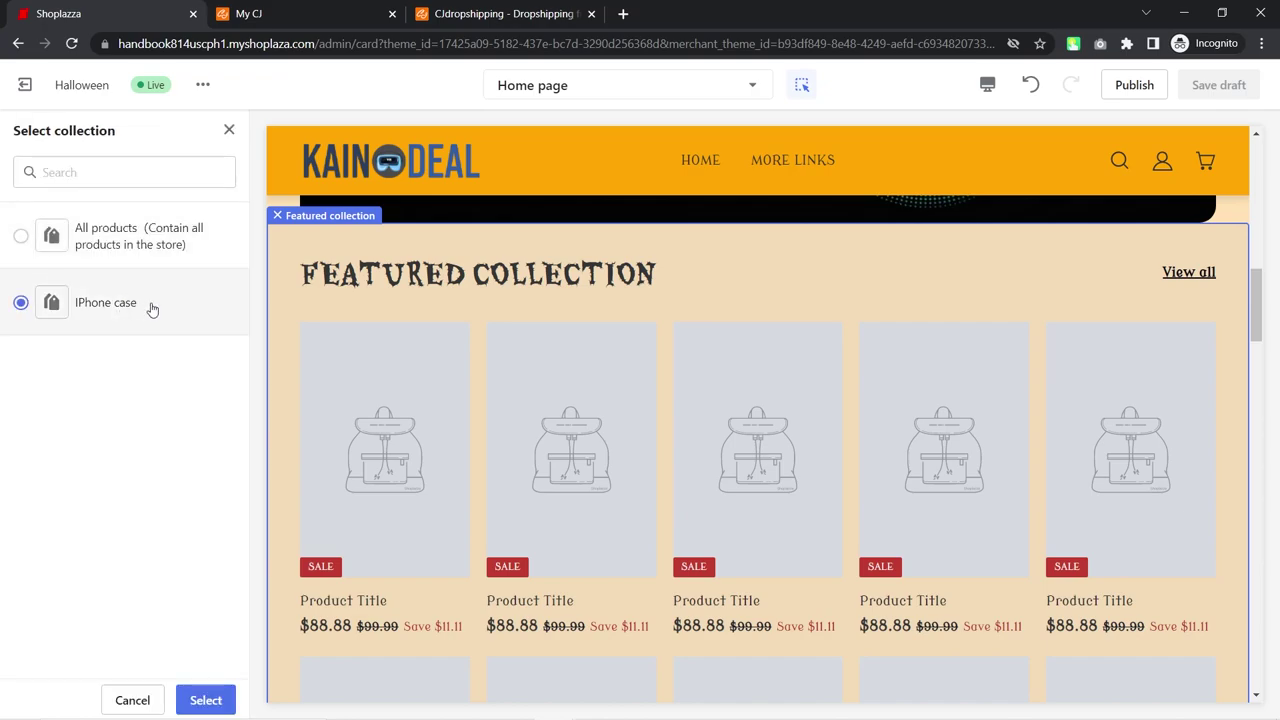
{"action": "left_click", "coordinate": [206, 700]}
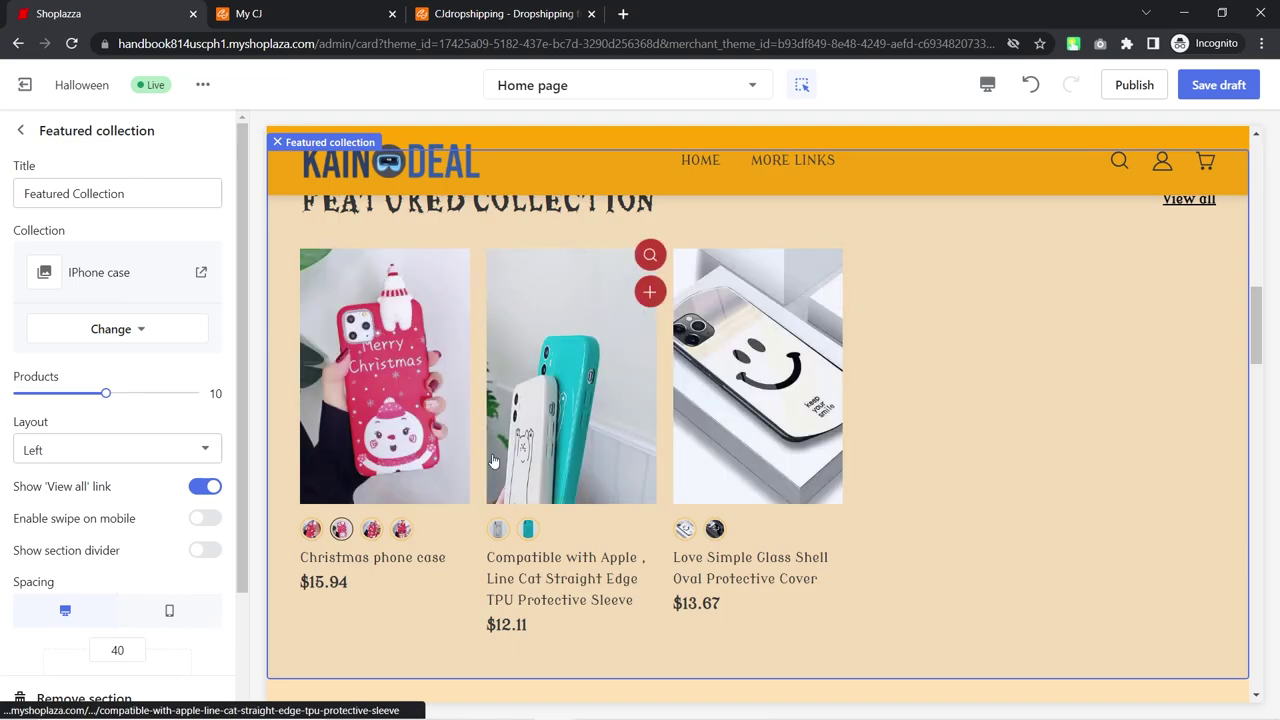
Limit the section to 5 products and save the draft.
{"action": "scroll", "coordinate": [752, 353], "scroll_direction": "down", "scroll_amount": 2}
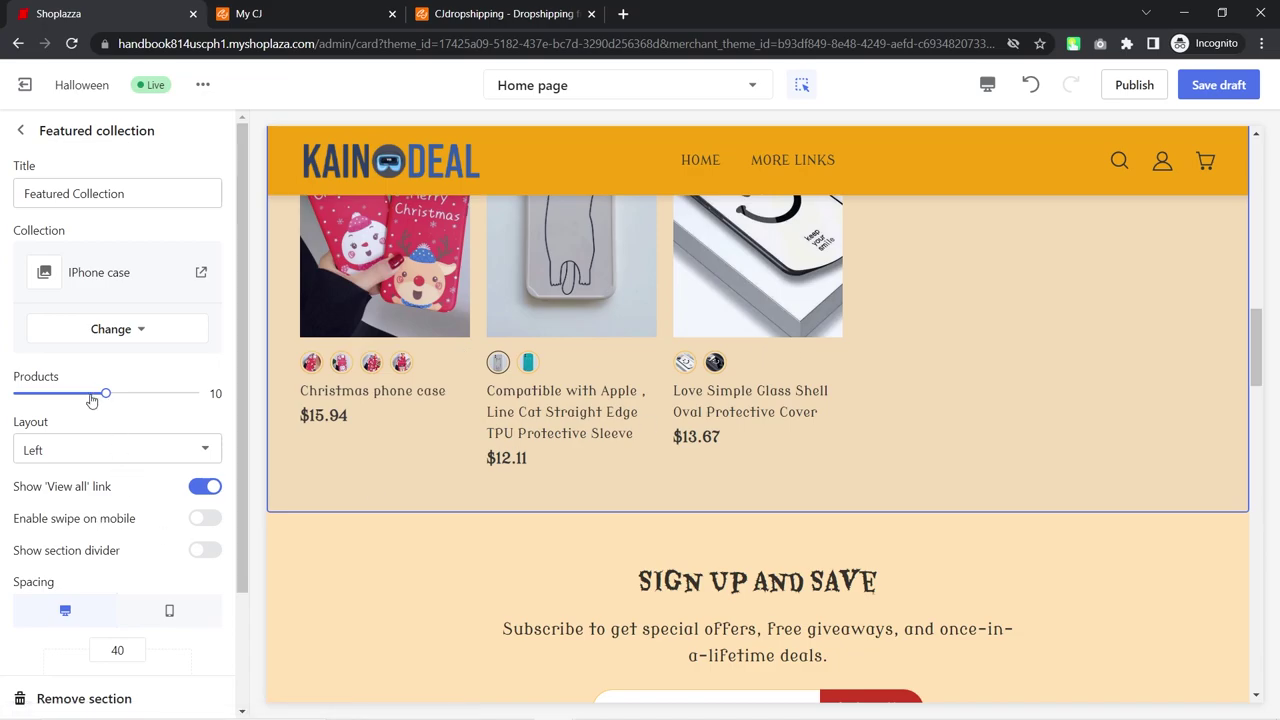
{"action": "left_click_drag", "start_coordinate": [106, 399], "coordinate": [33, 397]}
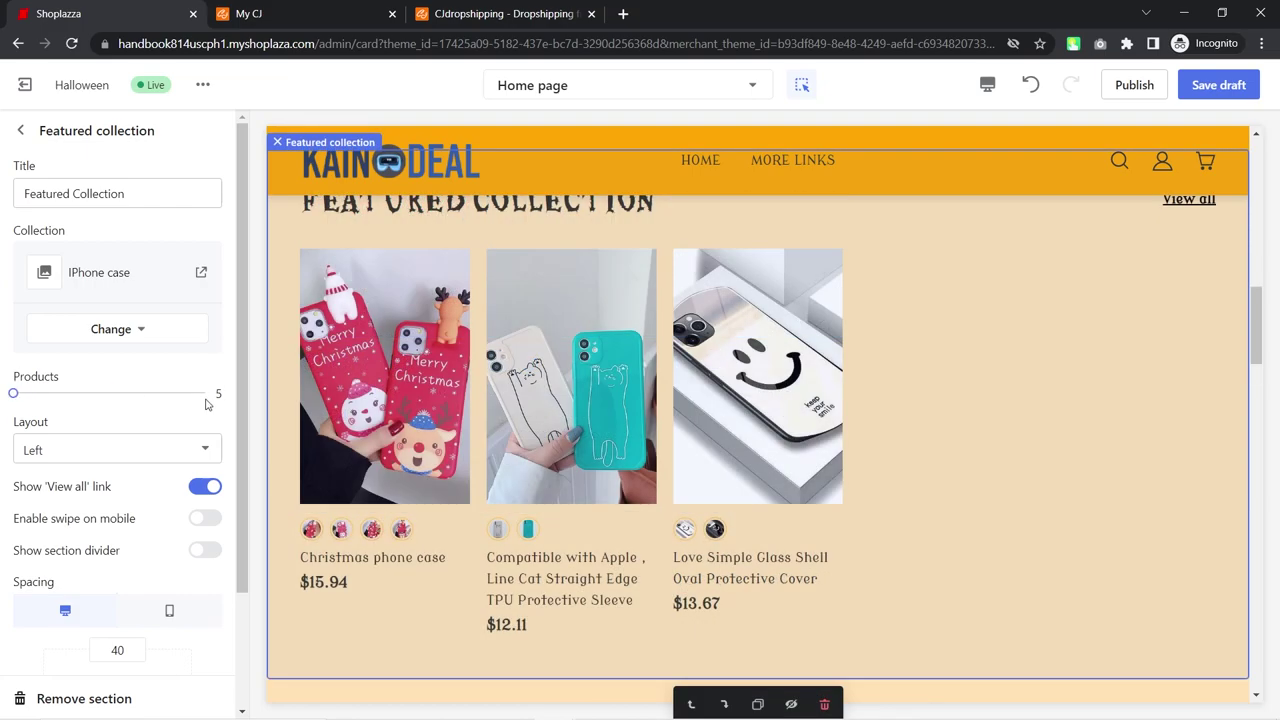
{"action": "scroll", "coordinate": [153, 433], "scroll_direction": "down", "scroll_amount": 1}
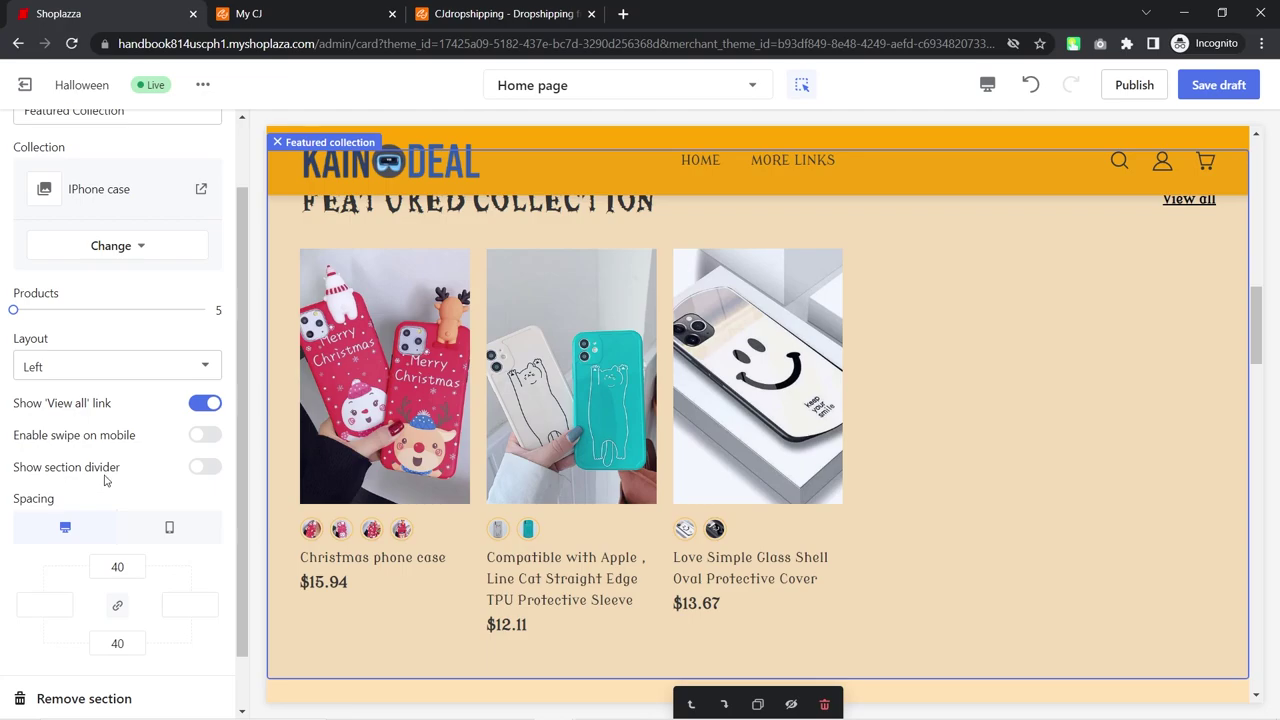
{"action": "scroll", "coordinate": [25, 503], "scroll_direction": "down", "scroll_amount": 1}
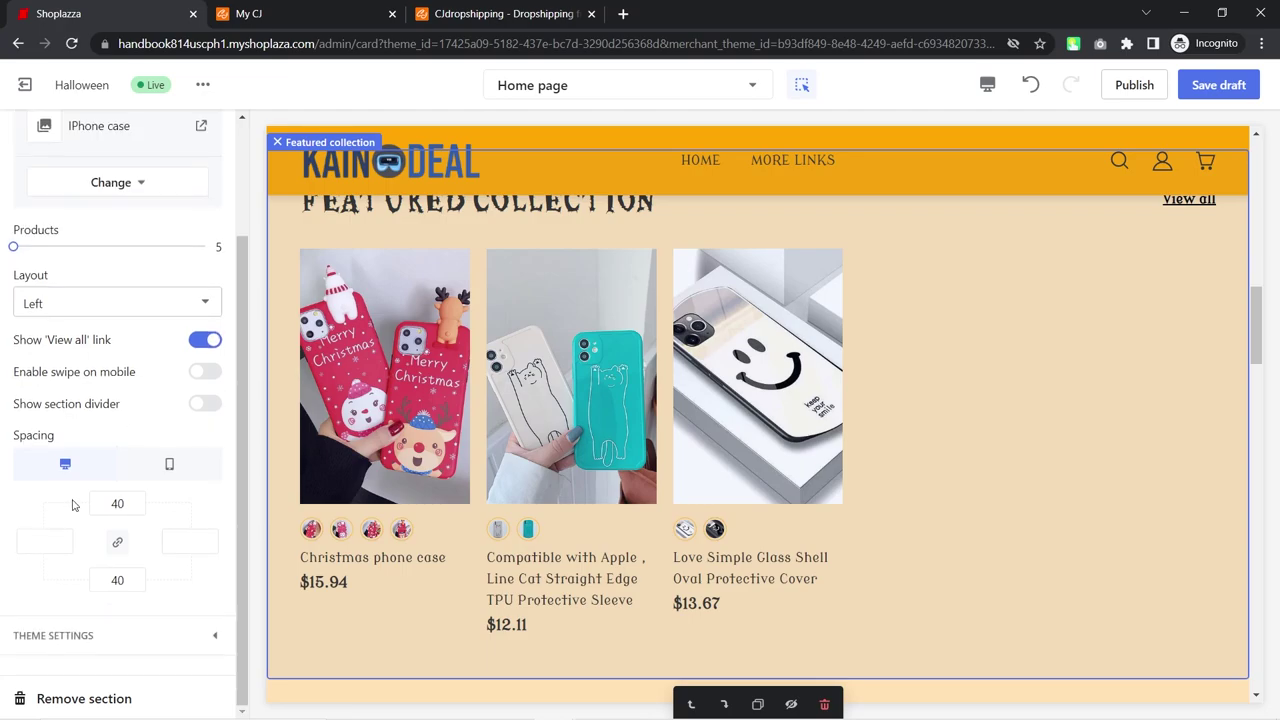
{"action": "scroll", "coordinate": [74, 503], "scroll_direction": "up", "scroll_amount": 2}
{"action": "left_click_drag", "start_coordinate": [145, 192], "coordinate": [6, 216]}
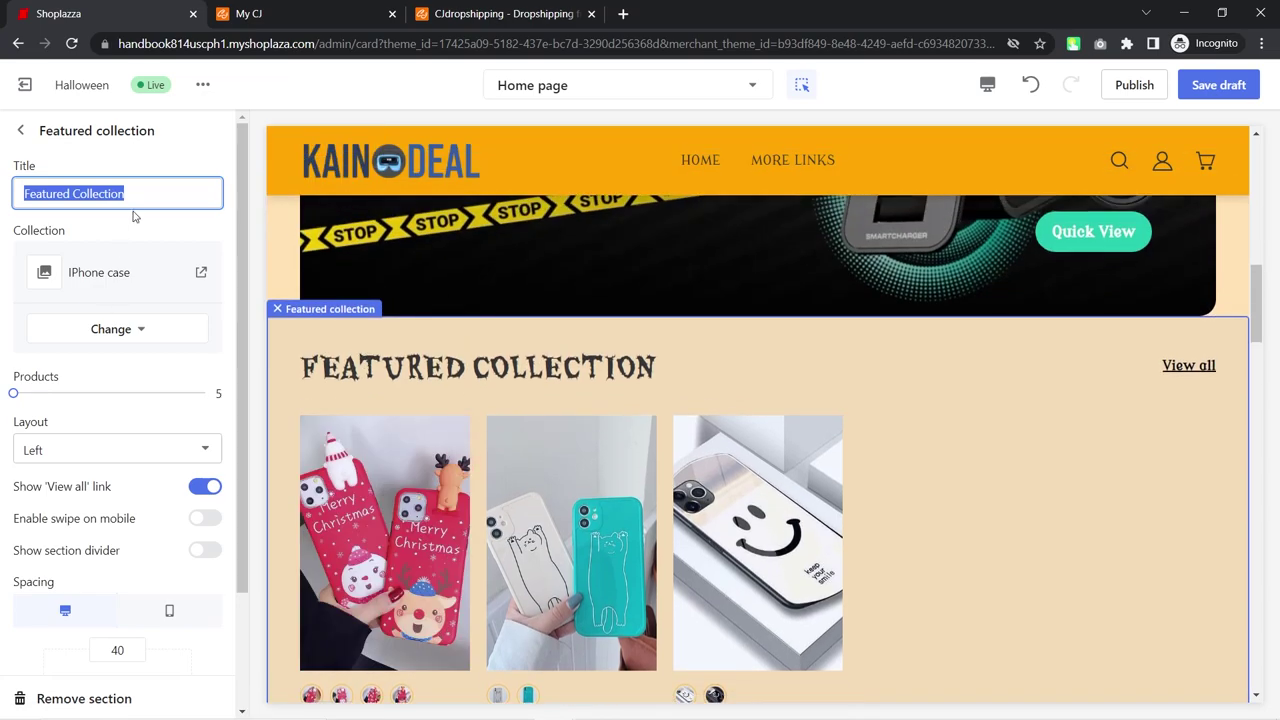
{"action": "left_click", "coordinate": [142, 192]}
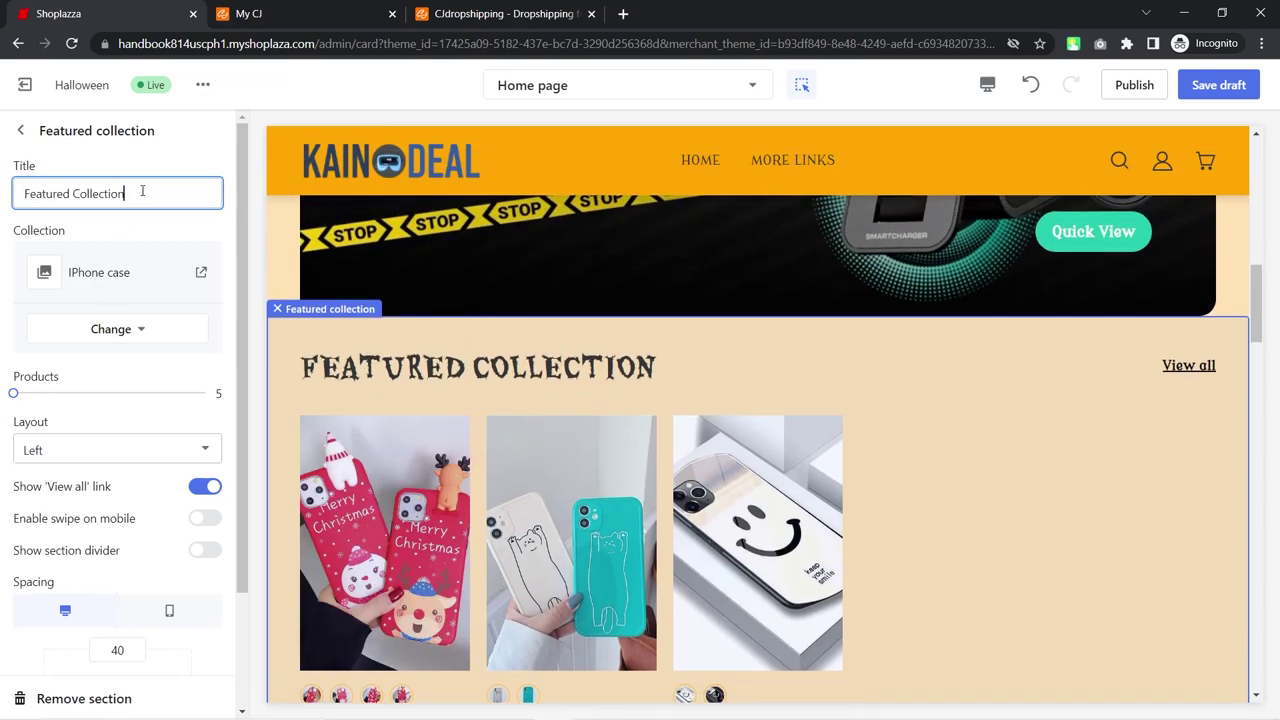
{"action": "left_click", "coordinate": [1218, 85]}
Try colour scheme 1 on the Sign Up And Save newsletter, then revert to None.
{"action": "scroll", "coordinate": [825, 385], "scroll_direction": "down", "scroll_amount": 6}
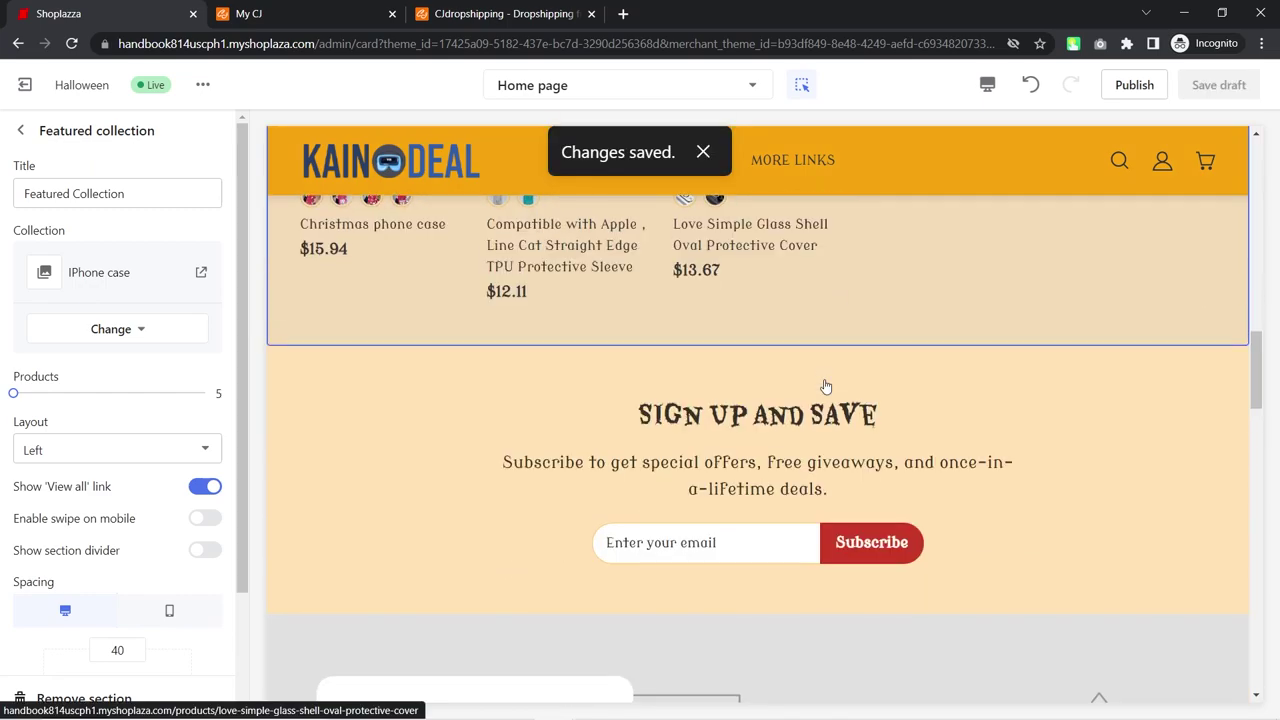
{"action": "scroll", "coordinate": [678, 347], "scroll_direction": "up", "scroll_amount": 2}
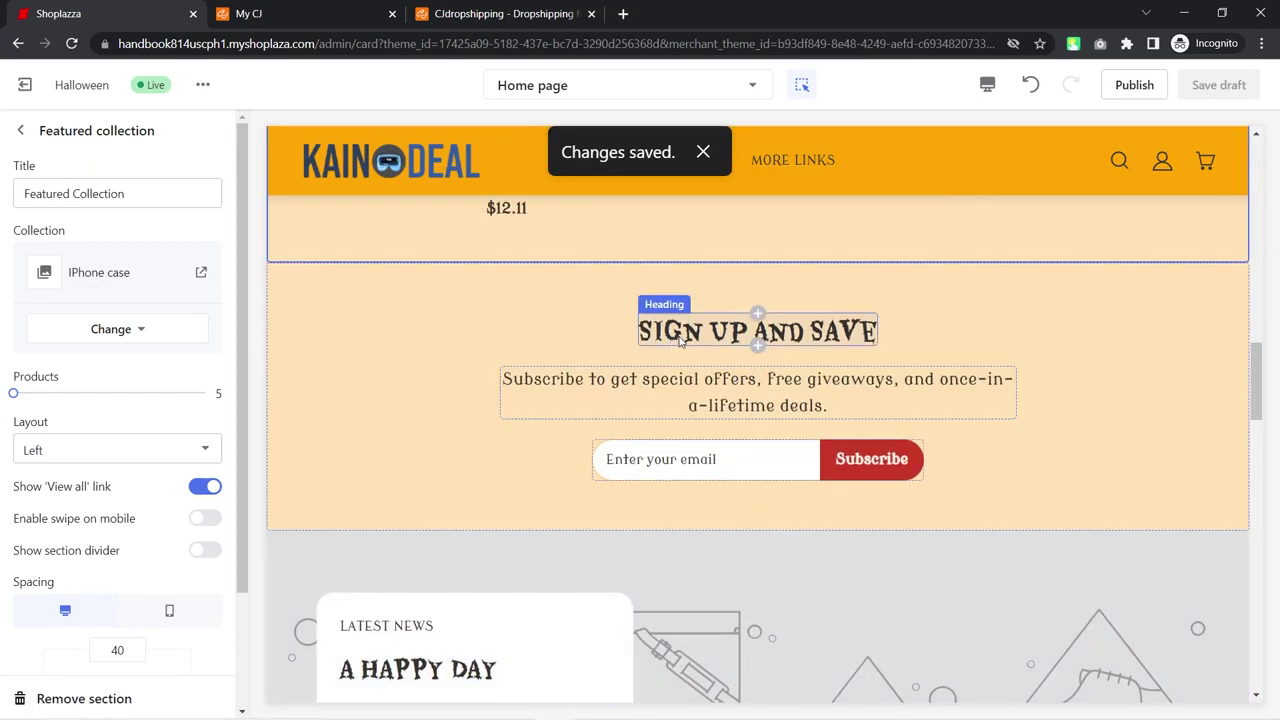
{"action": "left_click", "coordinate": [503, 335]}
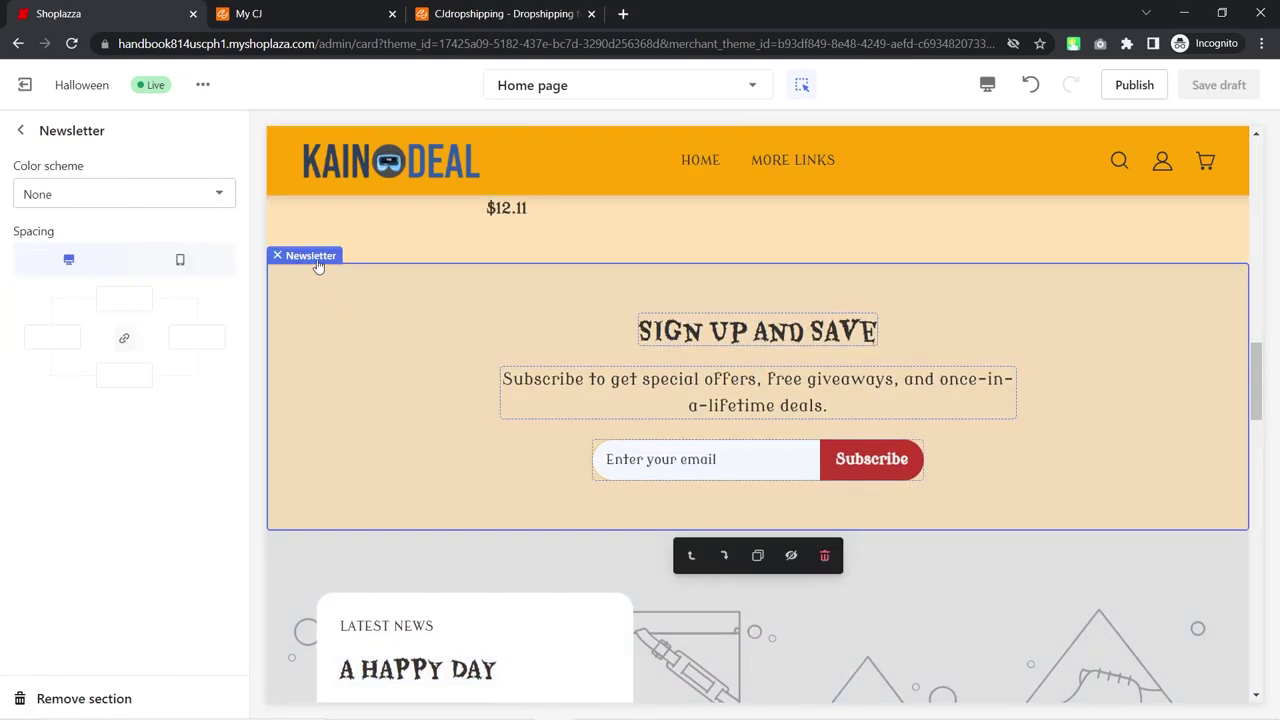
{"action": "left_click", "coordinate": [87, 193]}
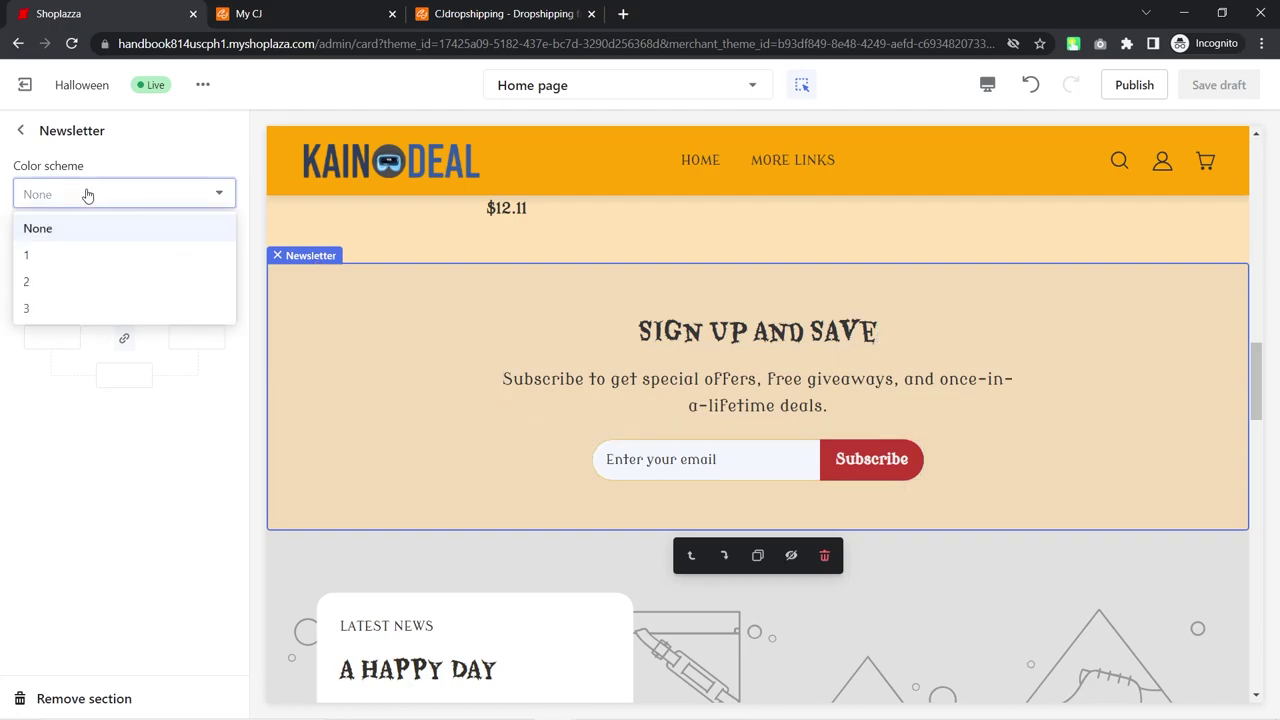
{"action": "left_click", "coordinate": [50, 257]}
{"action": "left_click", "coordinate": [57, 228]}
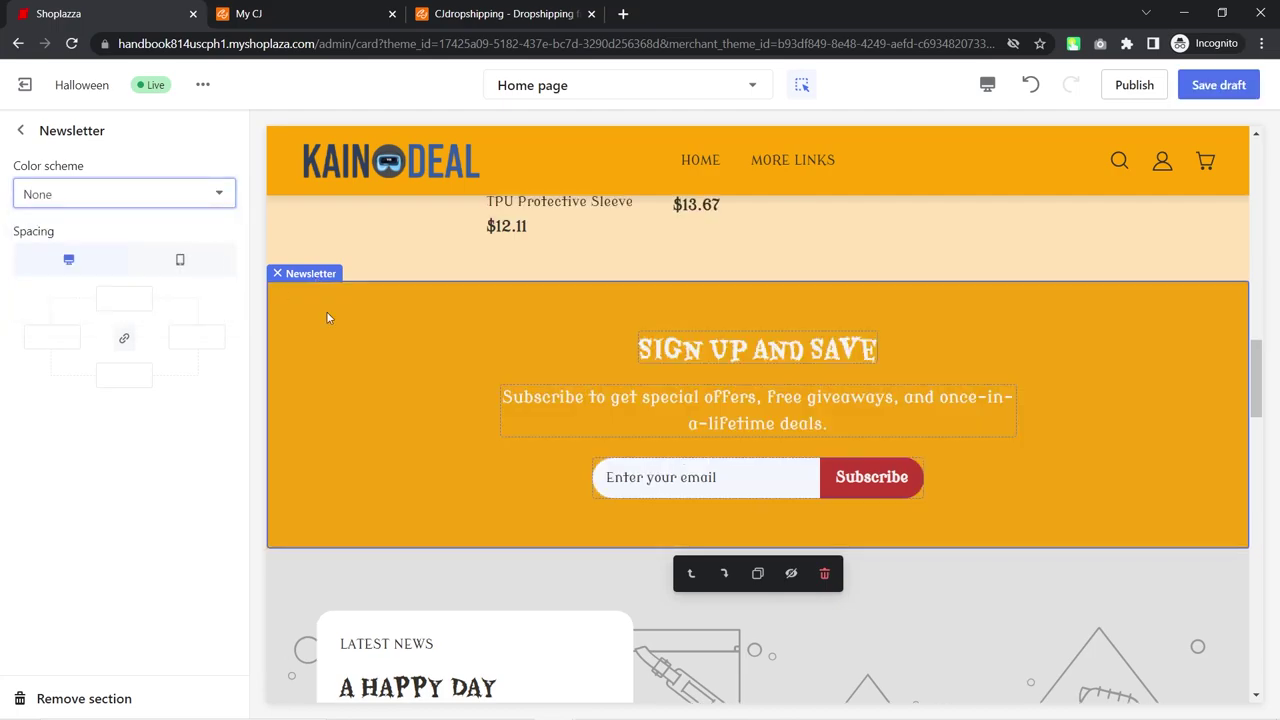
Check the newsletter heading, description and email form, then select the Large image with text box section.
{"action": "left_click", "coordinate": [703, 270]}
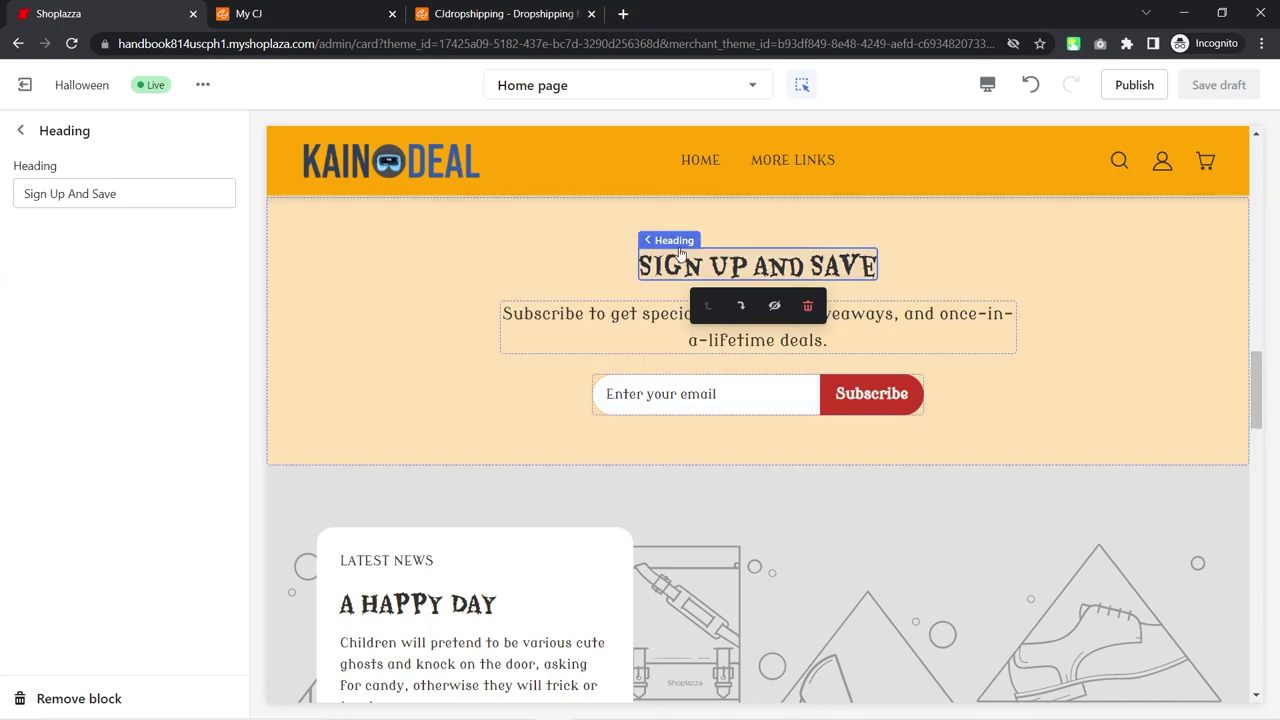
{"action": "left_click", "coordinate": [580, 332]}
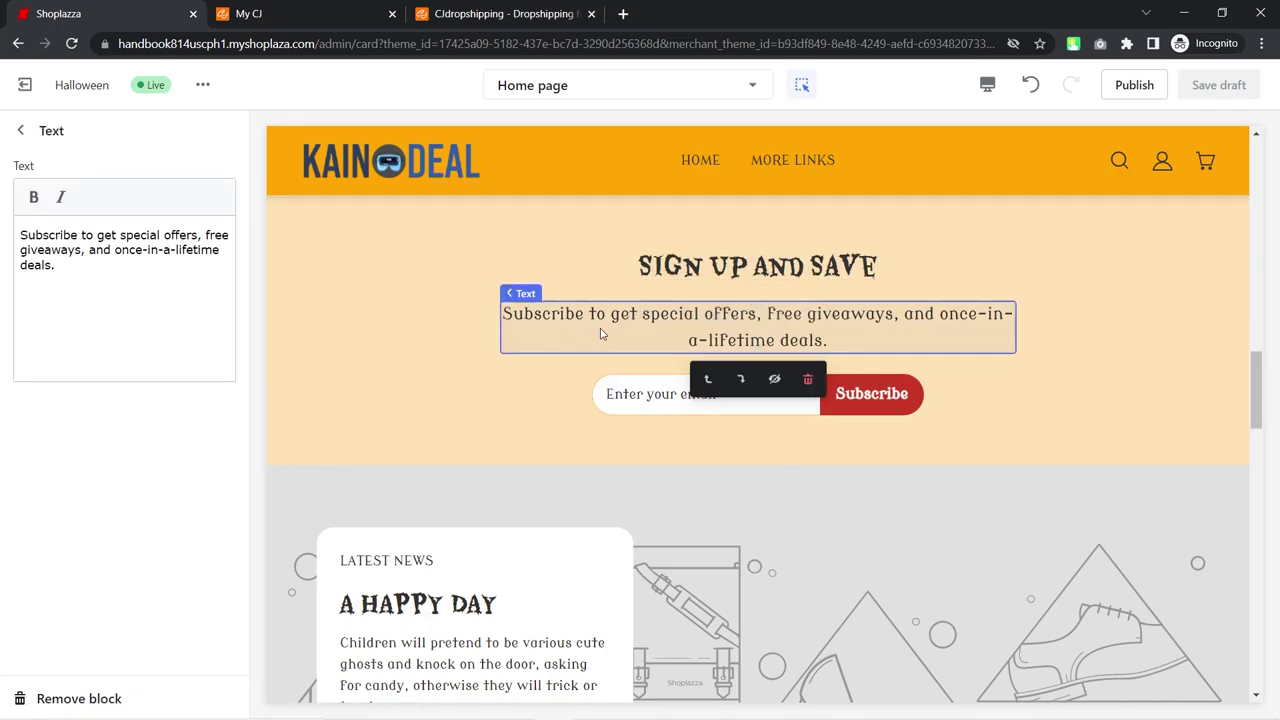
{"action": "scroll", "coordinate": [600, 300], "scroll_direction": "down", "scroll_amount": 2}
{"action": "left_click", "coordinate": [654, 238]}
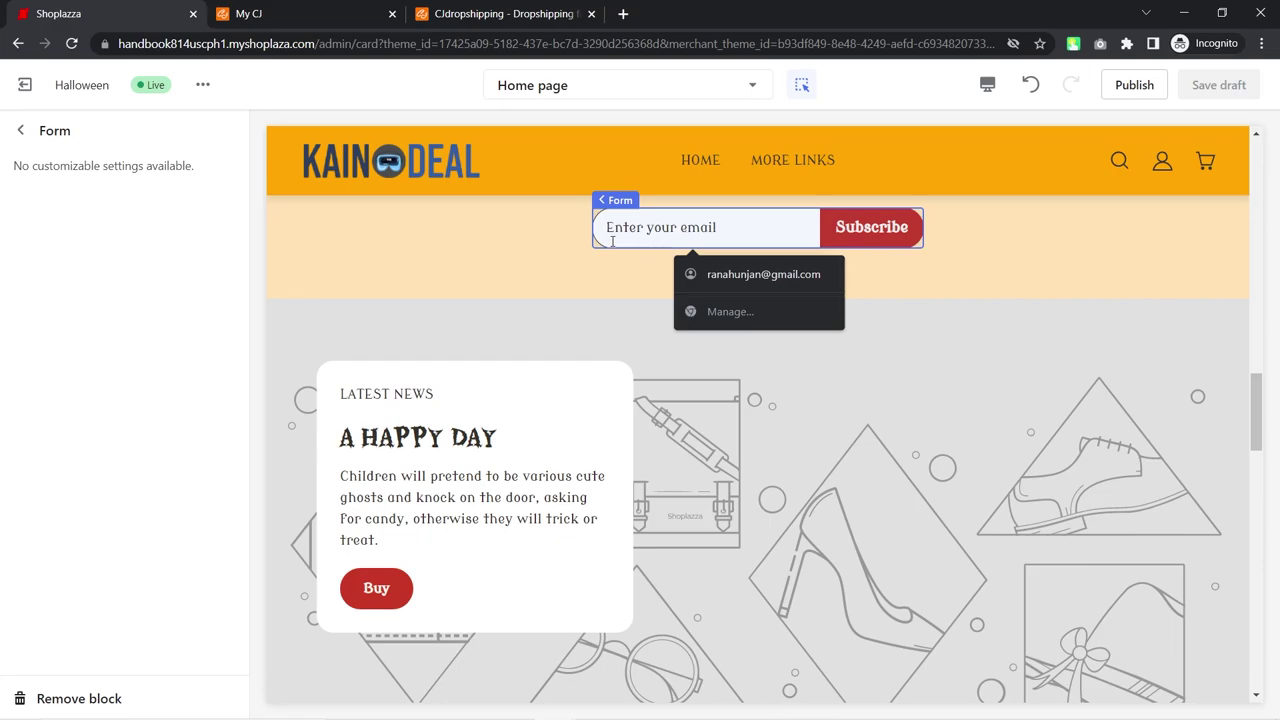
{"action": "scroll", "coordinate": [715, 358], "scroll_direction": "down", "scroll_amount": 3}
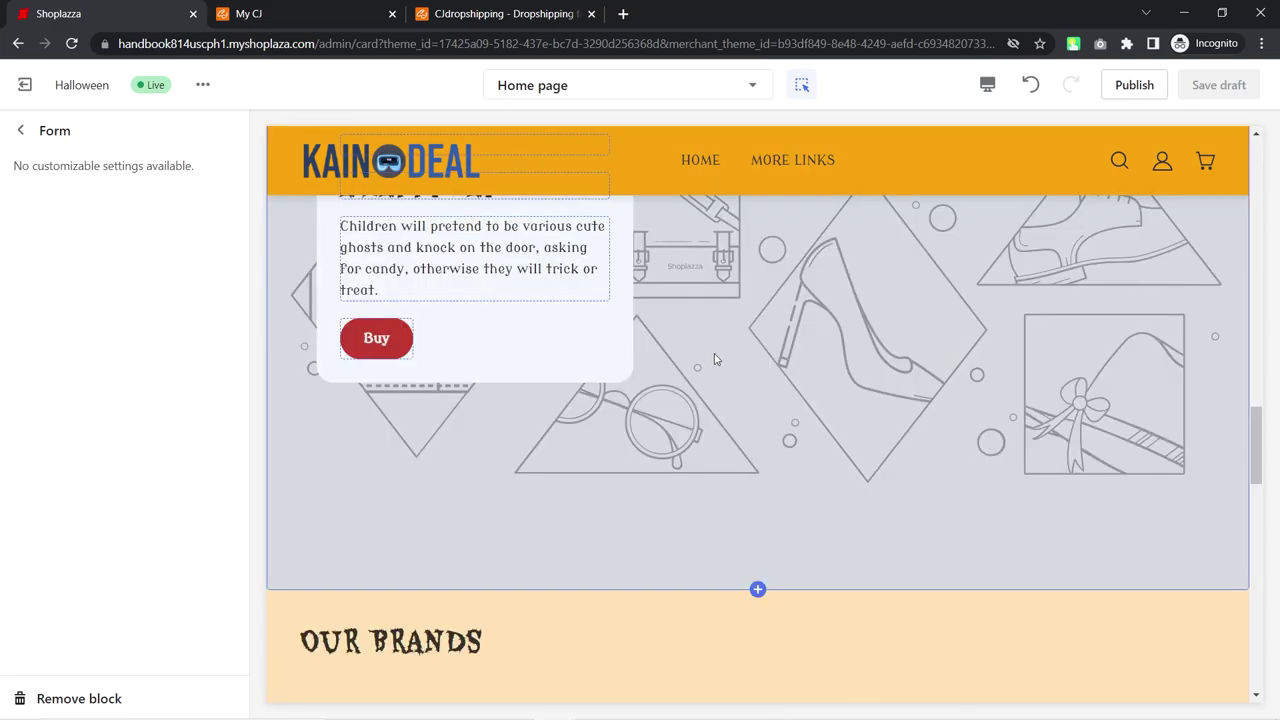
{"action": "left_click", "coordinate": [775, 370]}
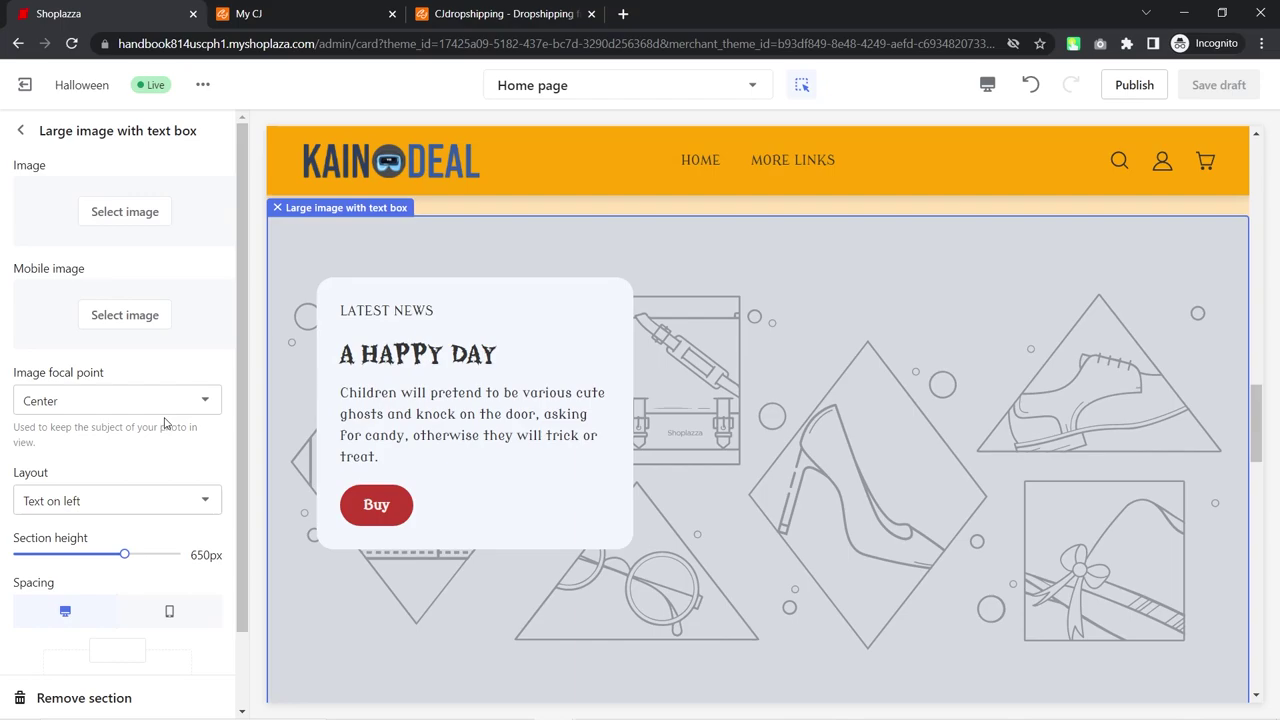
Set the layout to Text on right and upload desktop_1.jpg as the desktop image.
{"action": "left_click", "coordinate": [109, 501]}
{"action": "left_click", "coordinate": [94, 560]}
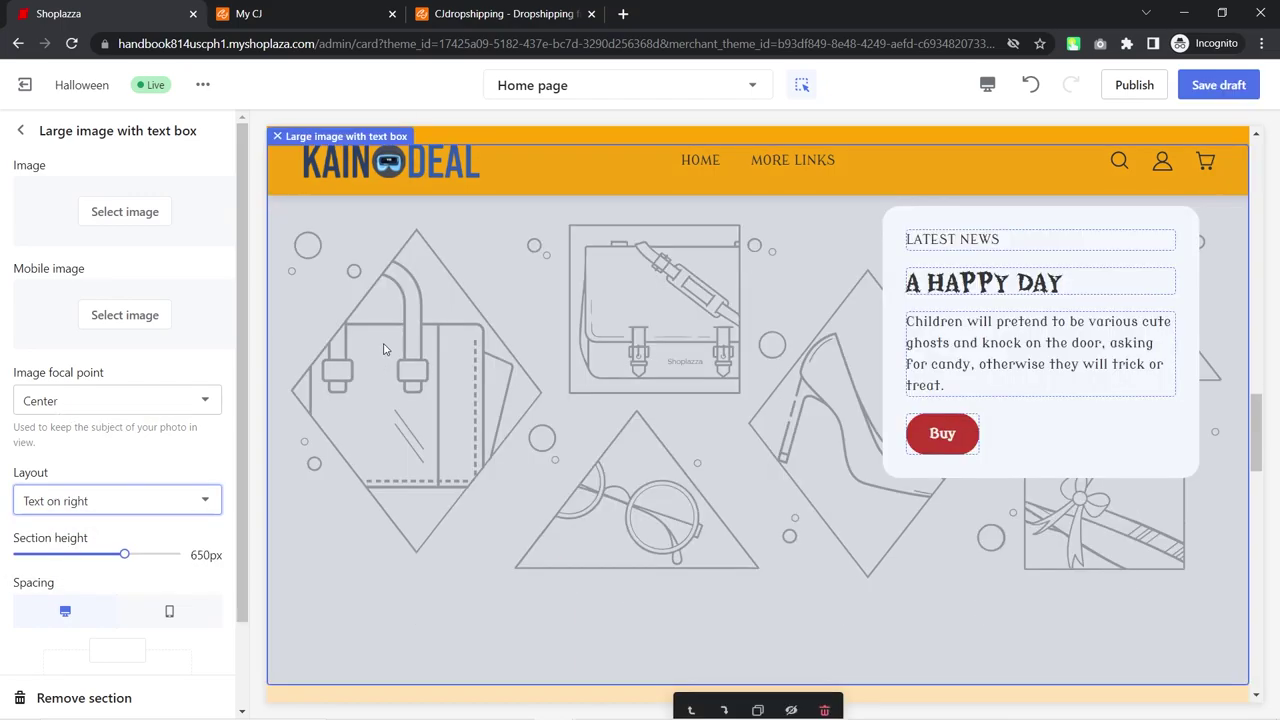
{"action": "left_click", "coordinate": [115, 310]}
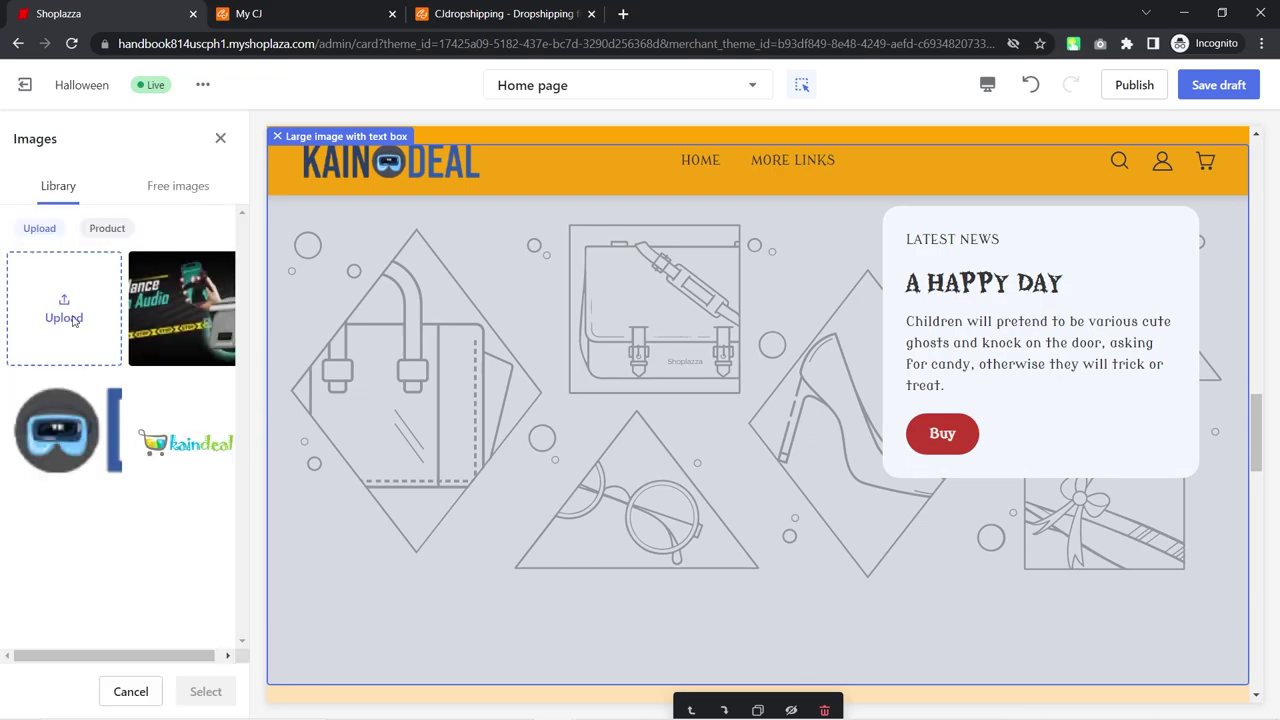
{"action": "left_click", "coordinate": [66, 322]}
{"action": "left_click", "coordinate": [255, 177]}
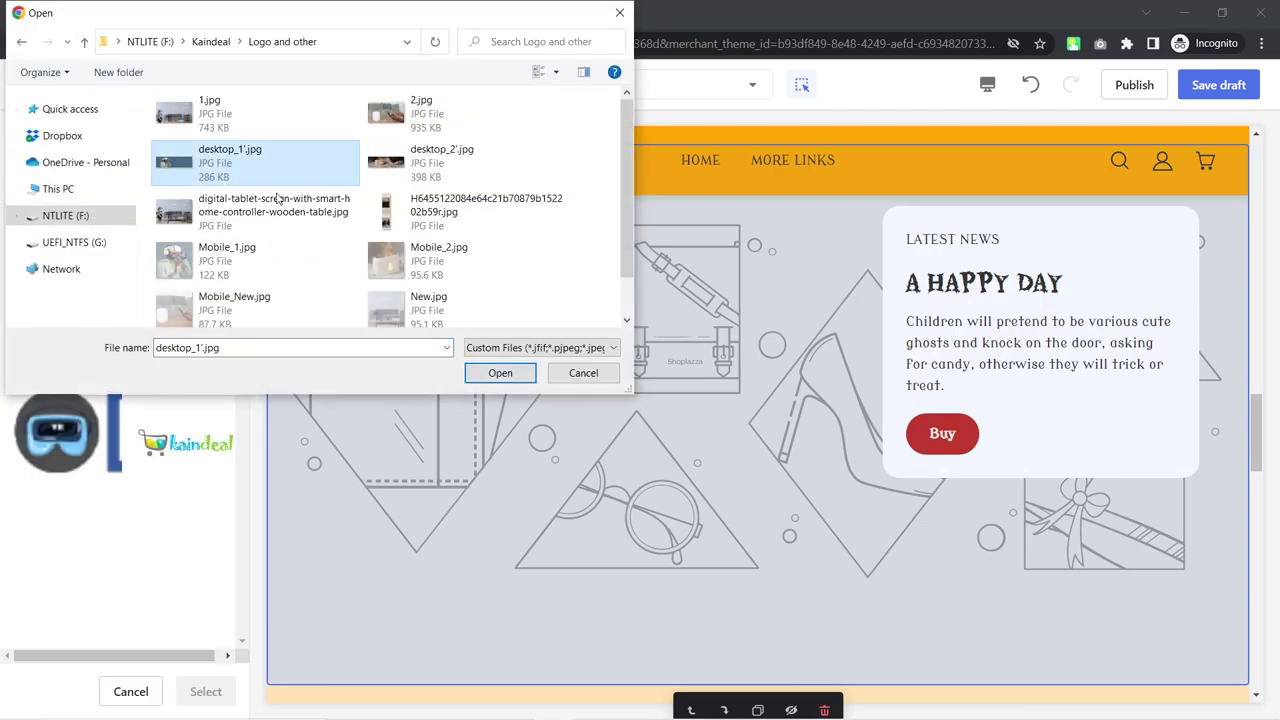
{"action": "left_click", "coordinate": [500, 373]}
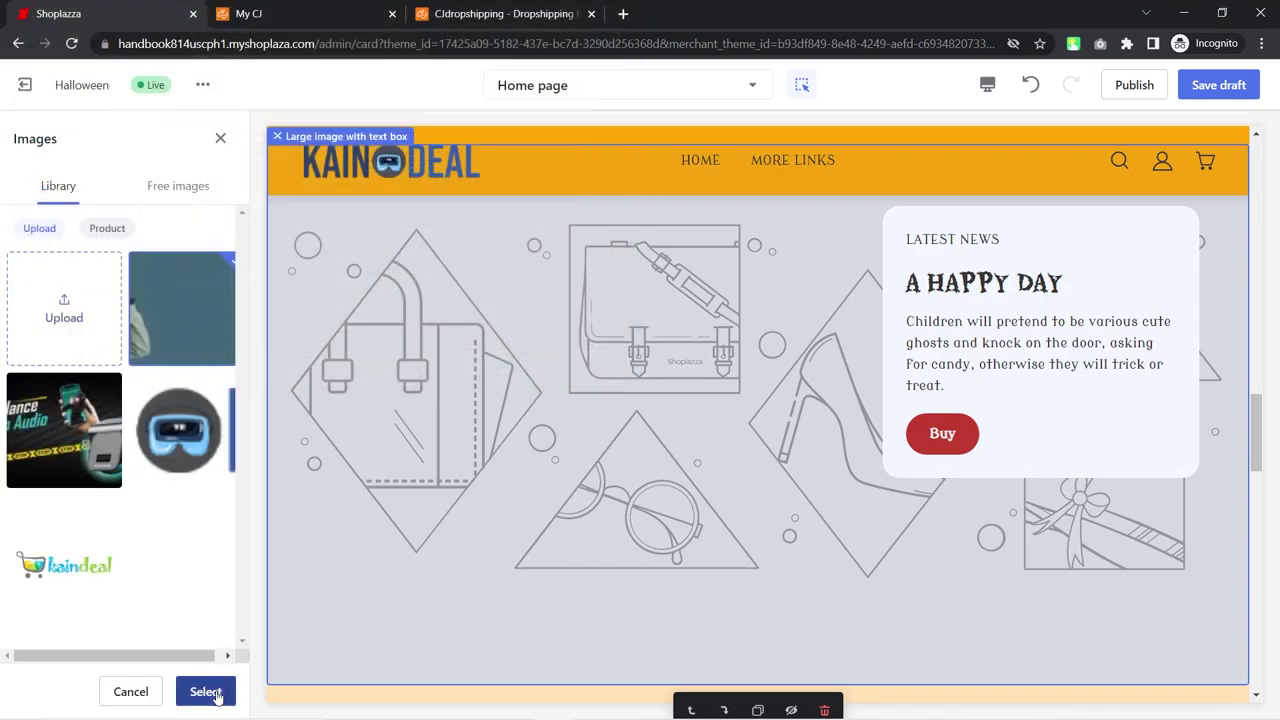
{"action": "left_click", "coordinate": [214, 693]}
Upload Mobile_1.jpg as the mobile image after checking its dimensions.
{"action": "left_click", "coordinate": [123, 443]}
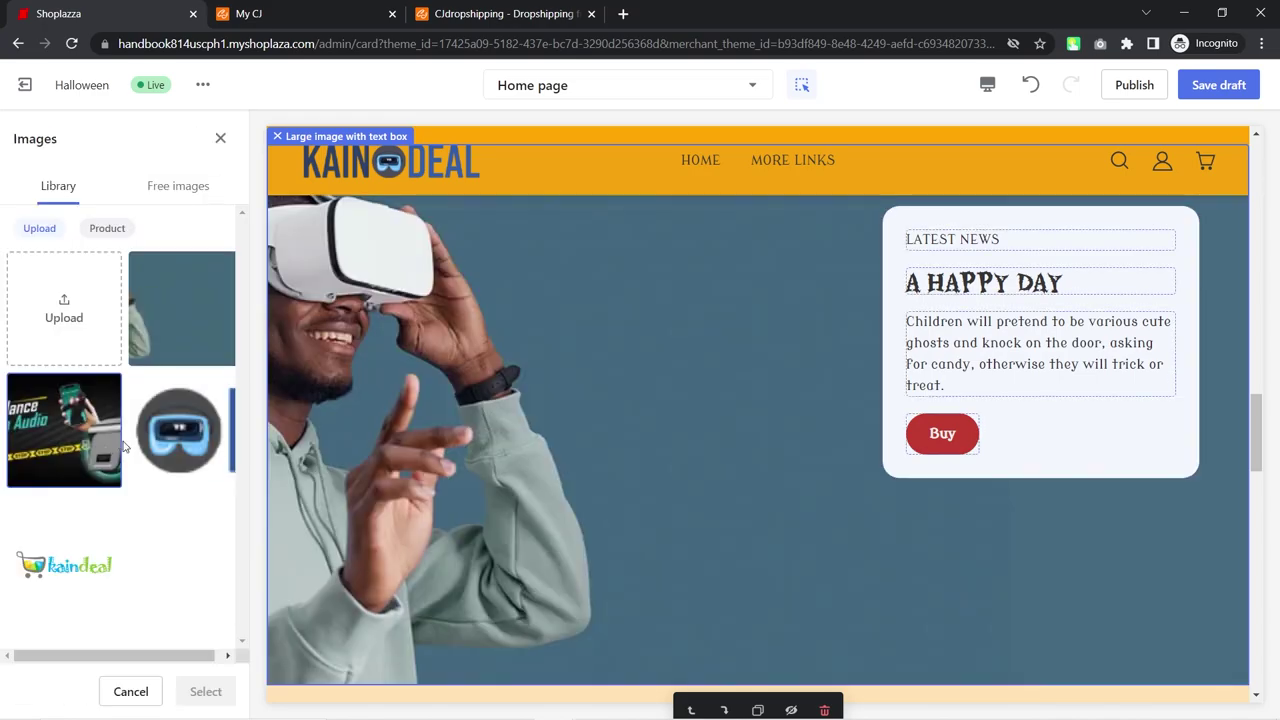
{"action": "left_click", "coordinate": [39, 229]}
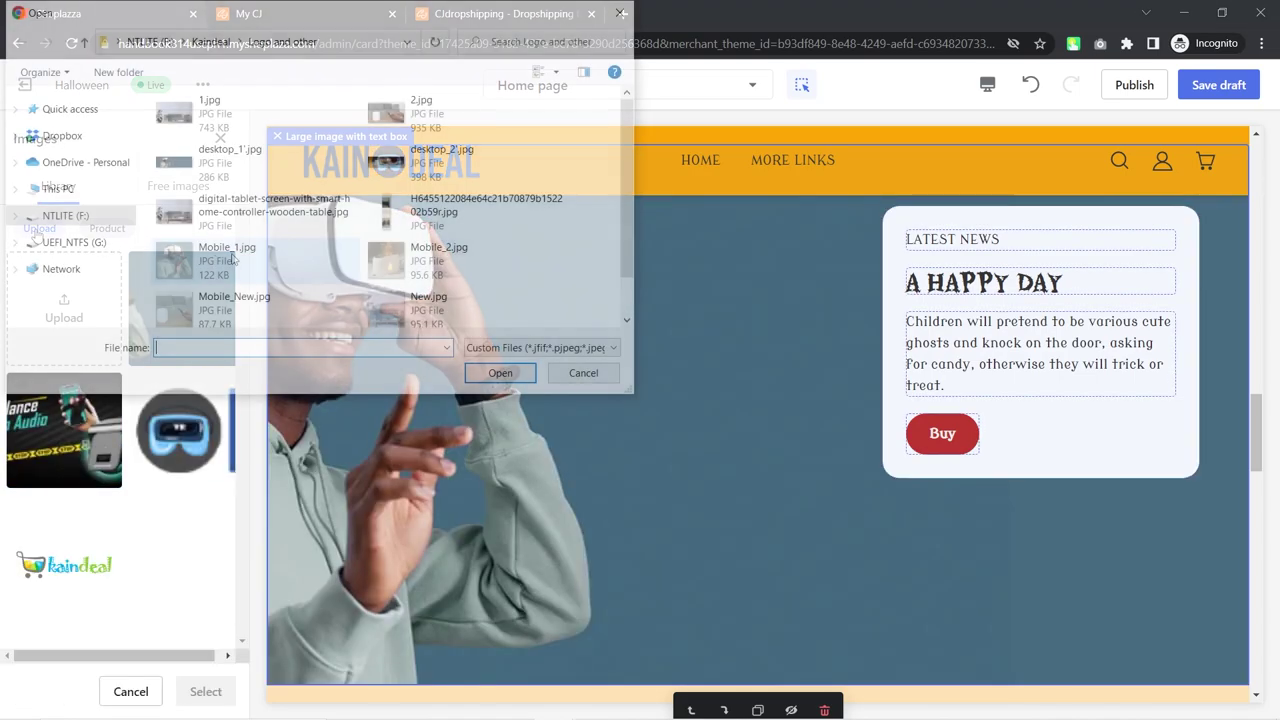
{"action": "left_click", "coordinate": [176, 266]}
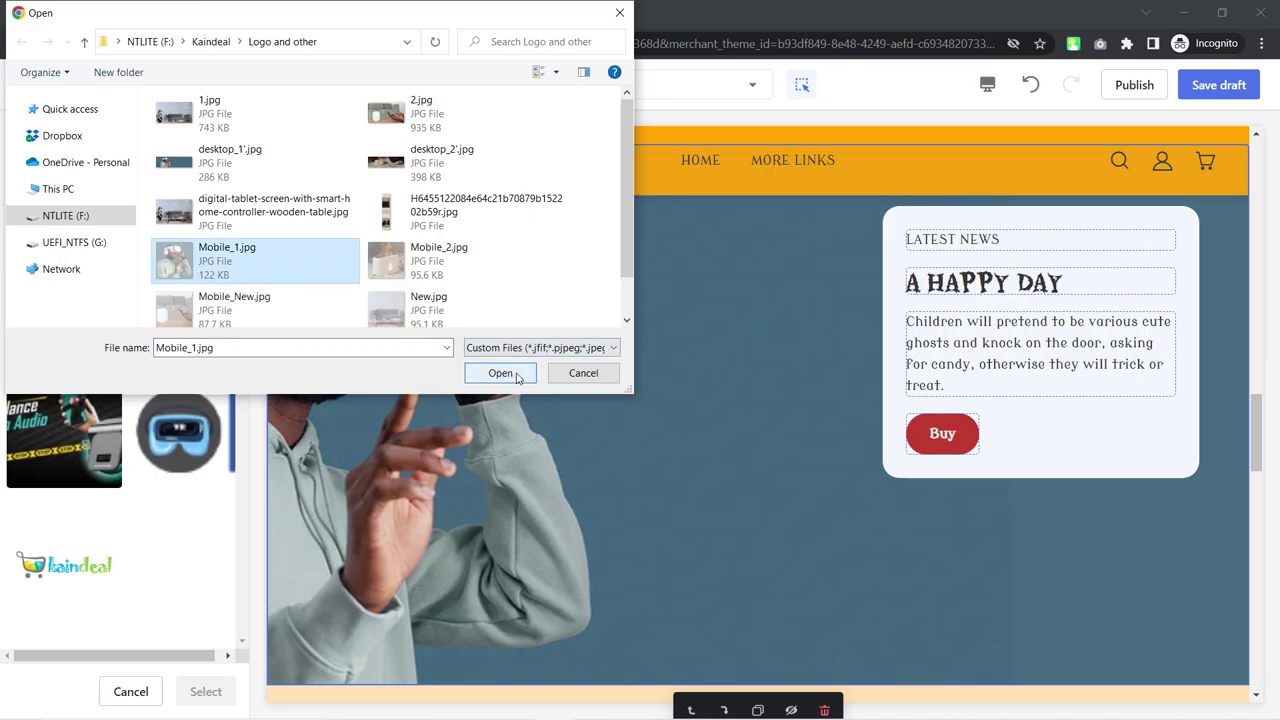
{"action": "right_click", "coordinate": [226, 262]}
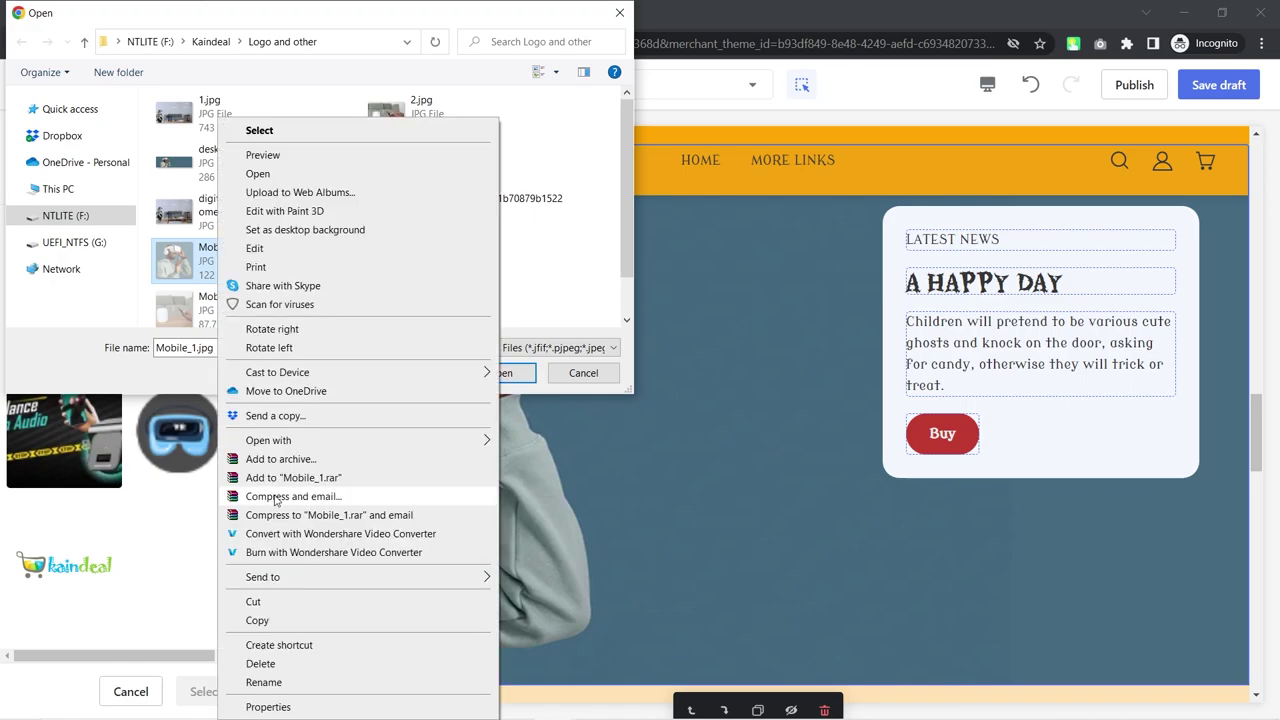
{"action": "left_click", "coordinate": [268, 706]}
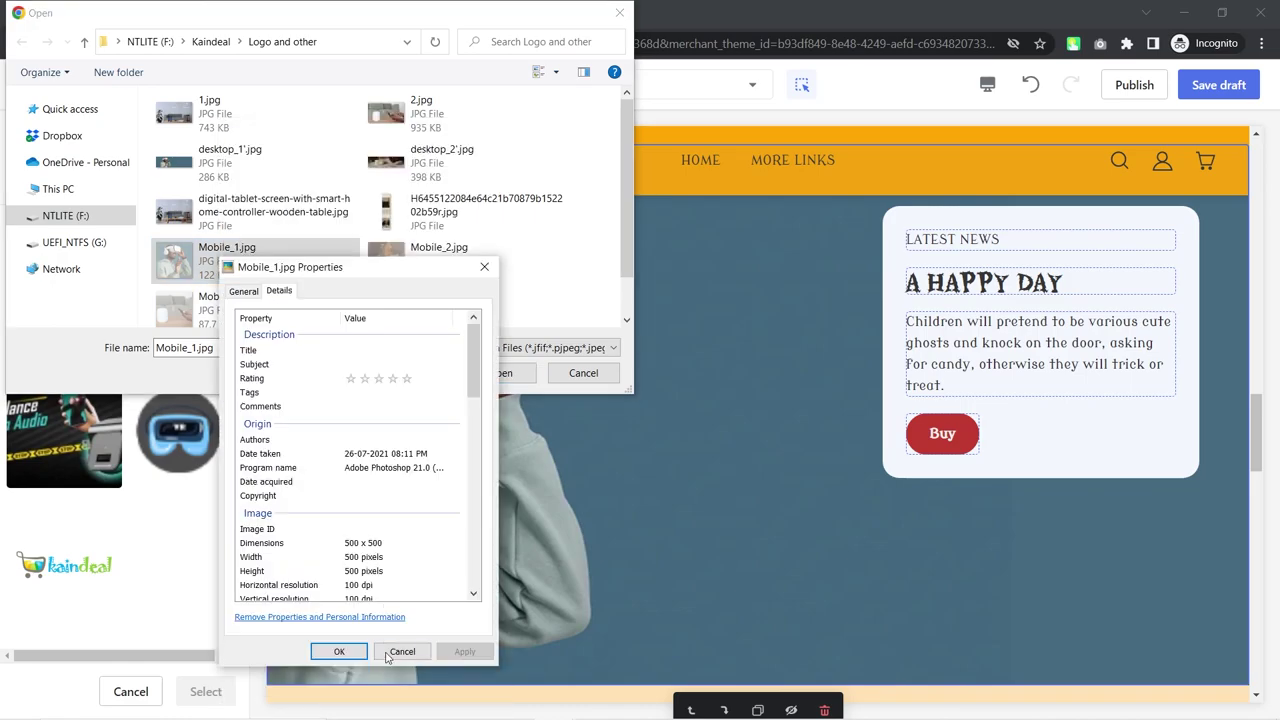
{"action": "left_click", "coordinate": [398, 652]}
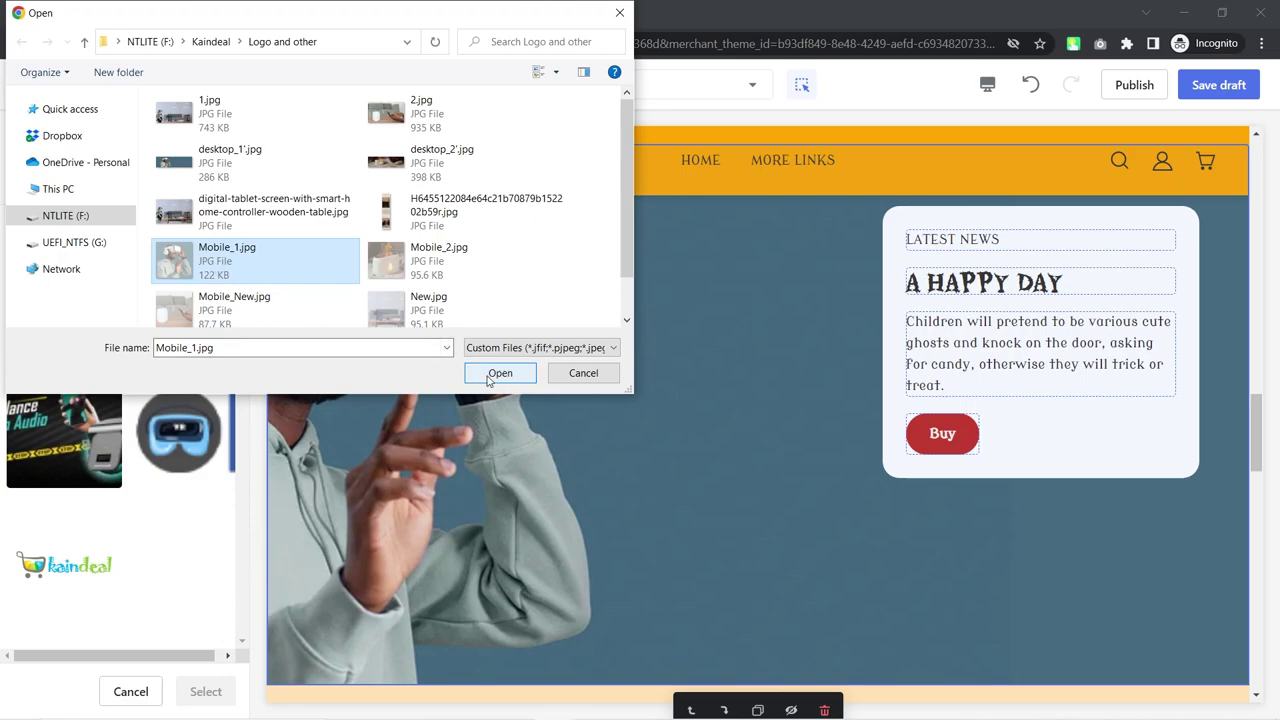
{"action": "left_click", "coordinate": [490, 377]}
{"action": "left_click", "coordinate": [208, 691]}
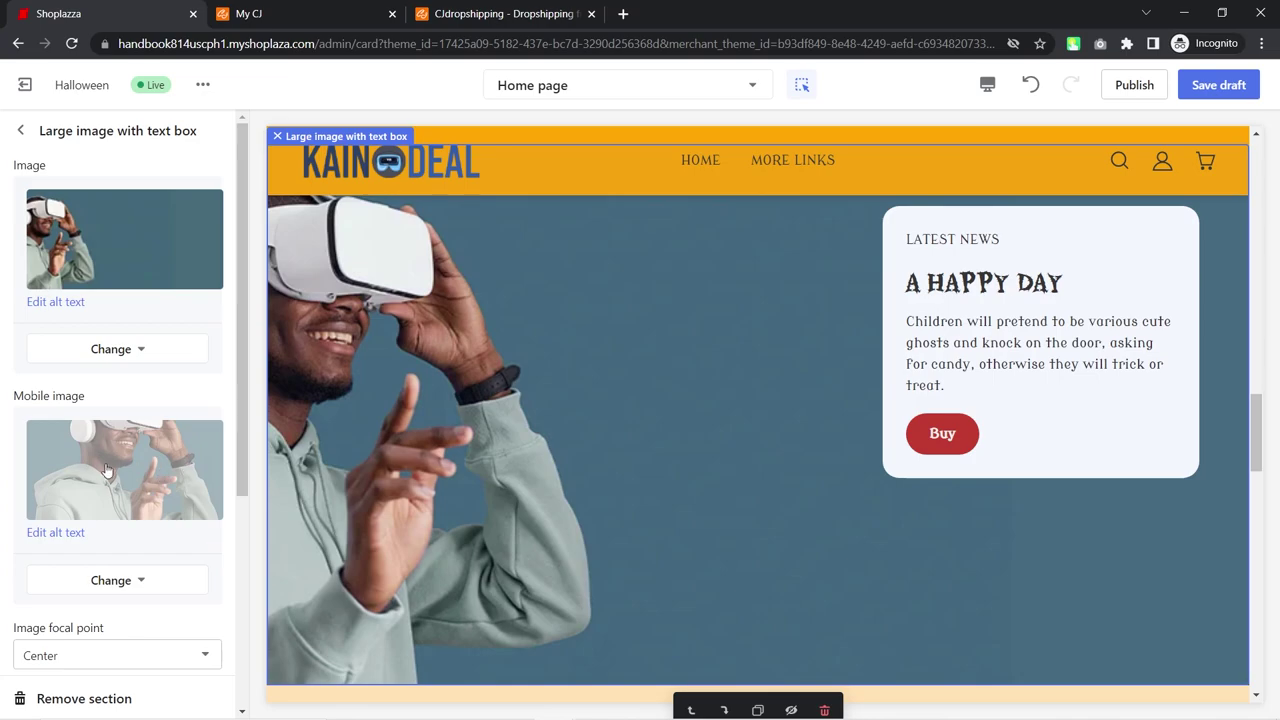
{"action": "scroll", "coordinate": [120, 470], "scroll_direction": "down", "scroll_amount": 2}
{"action": "scroll", "coordinate": [186, 303], "scroll_direction": "down", "scroll_amount": 2}
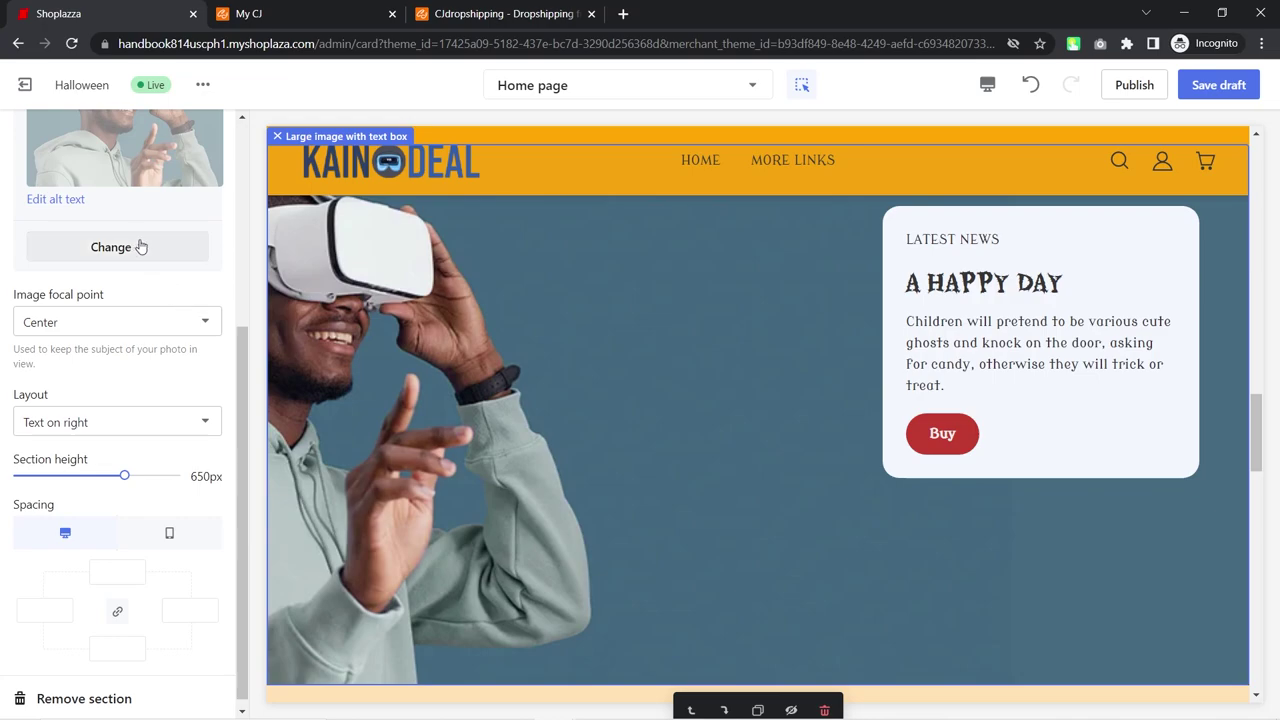
{"action": "scroll", "coordinate": [143, 246], "scroll_direction": "up", "scroll_amount": 2}
{"action": "scroll", "coordinate": [503, 340], "scroll_direction": "down", "scroll_amount": 4}
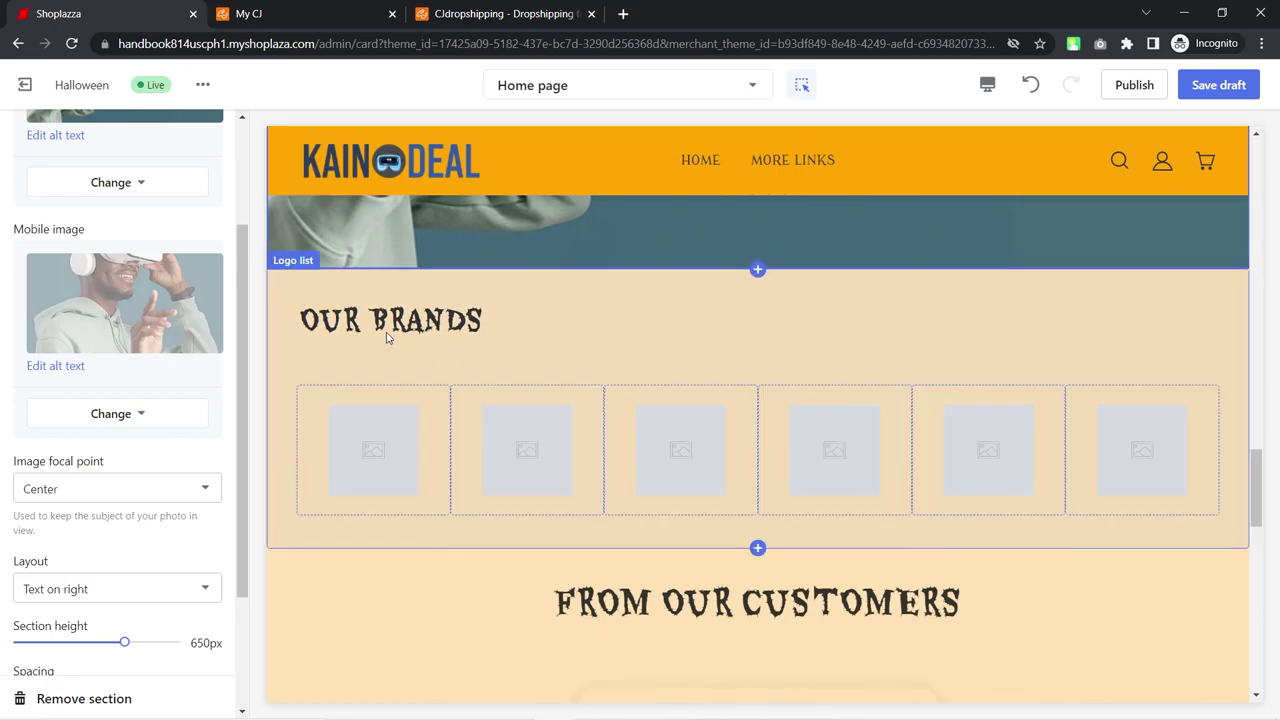
Remove the OUR BRANDS logo list section and open the Testimonials section settings.
{"action": "left_click", "coordinate": [512, 321]}
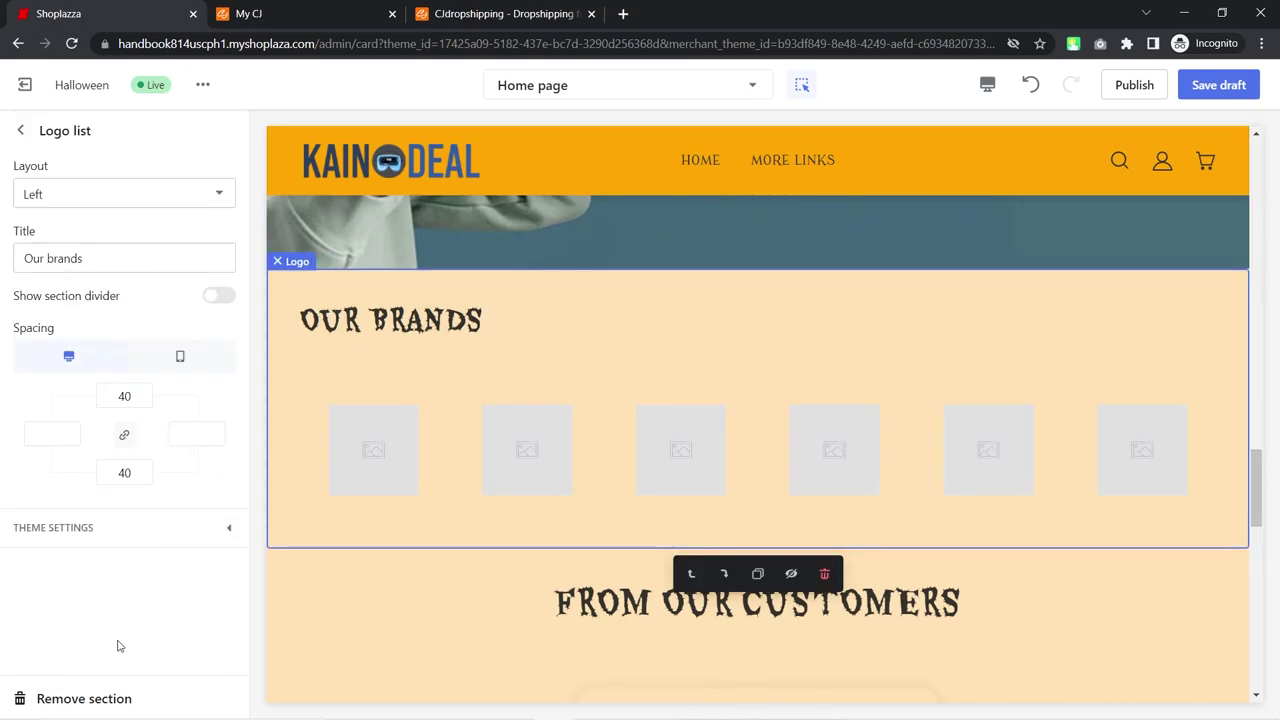
{"action": "left_click", "coordinate": [99, 705]}
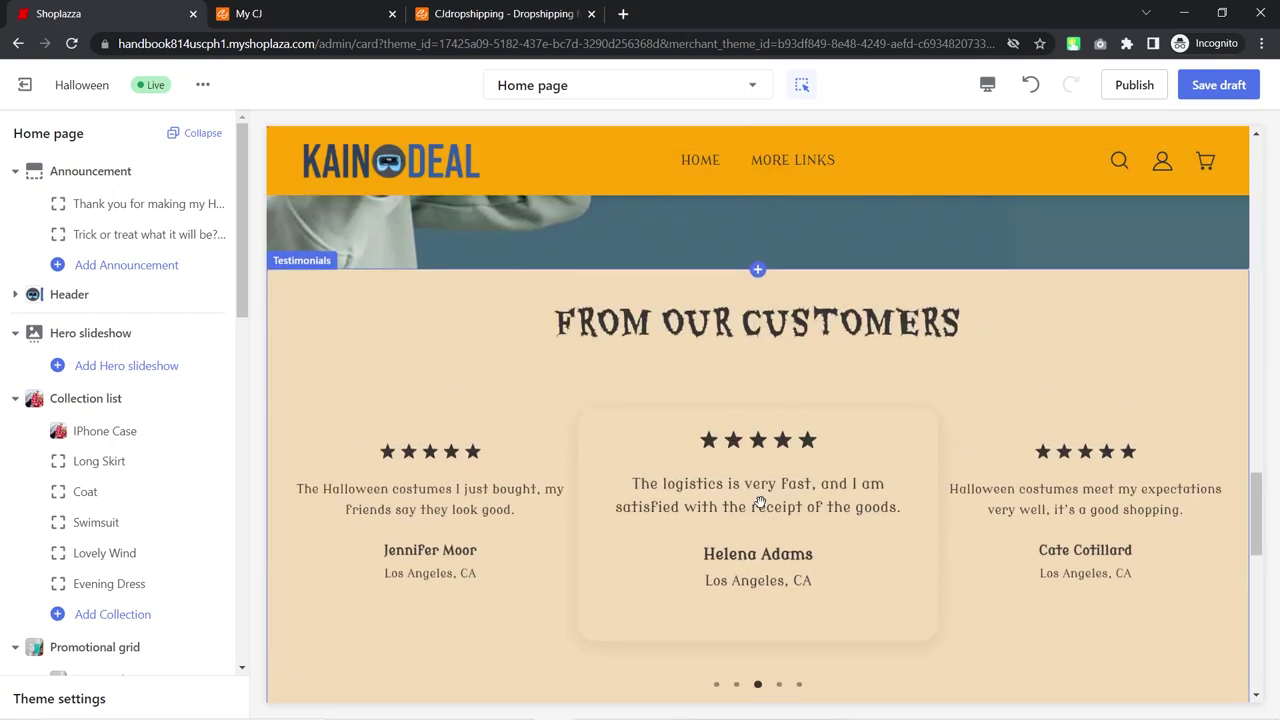
{"action": "scroll", "coordinate": [755, 510], "scroll_direction": "down", "scroll_amount": 2}
{"action": "left_click", "coordinate": [717, 526]}
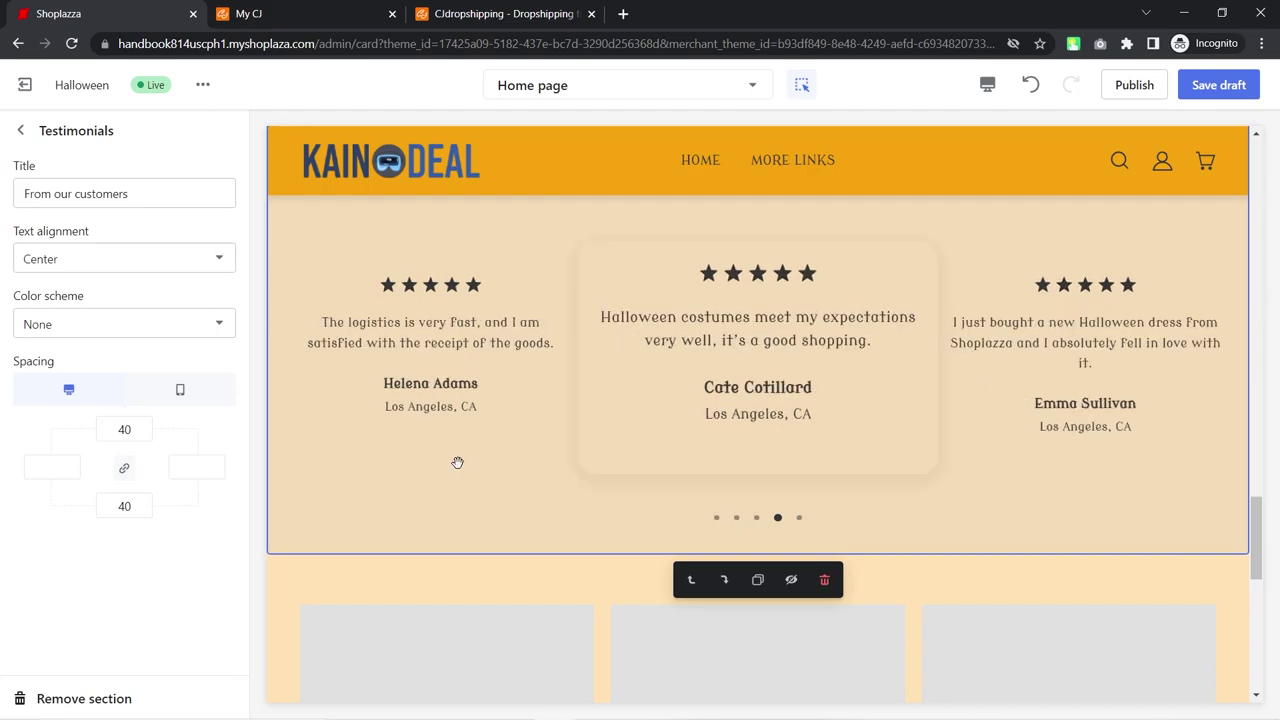
{"action": "scroll", "coordinate": [426, 414], "scroll_direction": "up", "scroll_amount": 2}
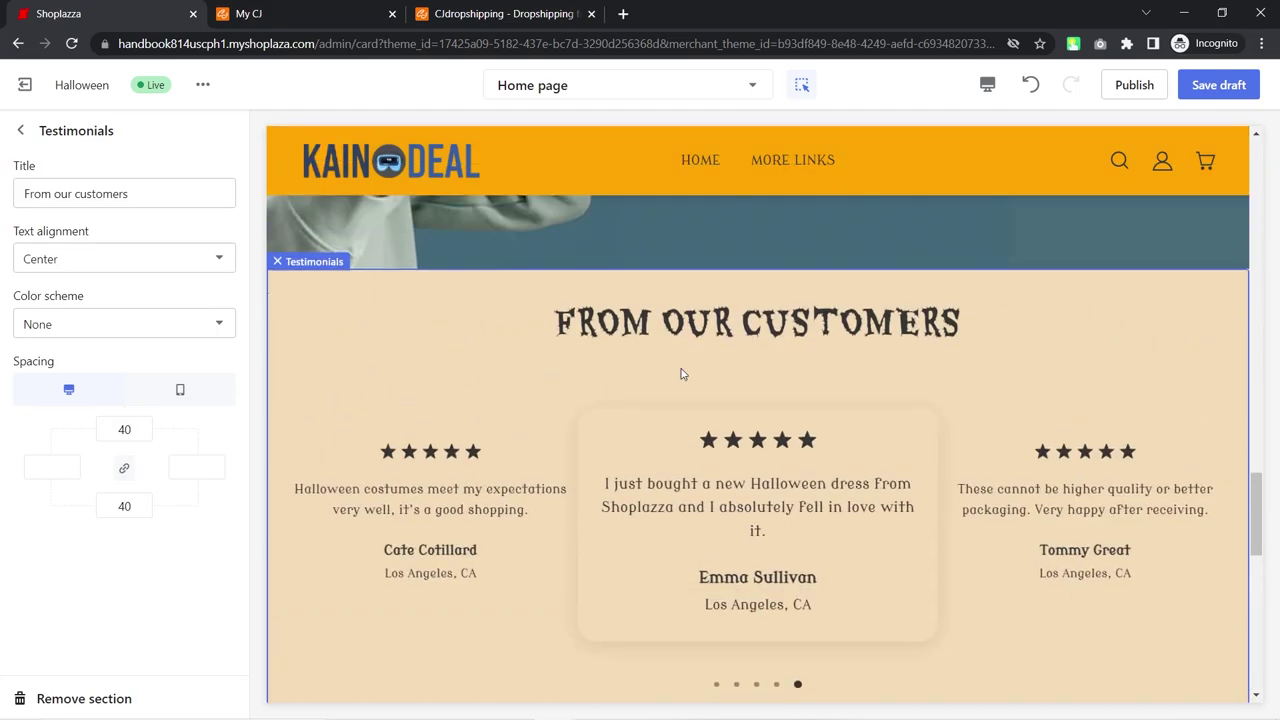
{"action": "scroll", "coordinate": [594, 409], "scroll_direction": "down", "scroll_amount": 3}
{"action": "scroll", "coordinate": [373, 443], "scroll_direction": "down", "scroll_amount": 3}
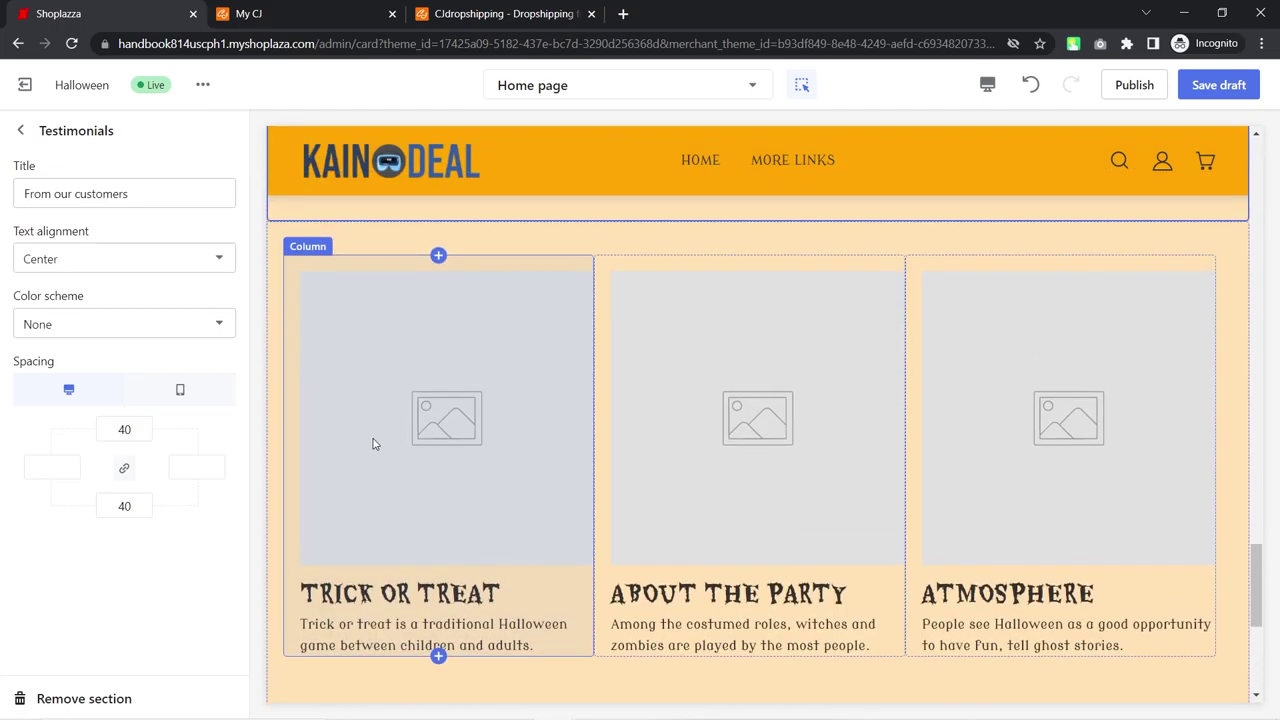
Set the TRICK OR TREAT column image to the red Christmas phone-case photo.
{"action": "left_click", "coordinate": [437, 438]}
{"action": "left_click", "coordinate": [124, 245]}
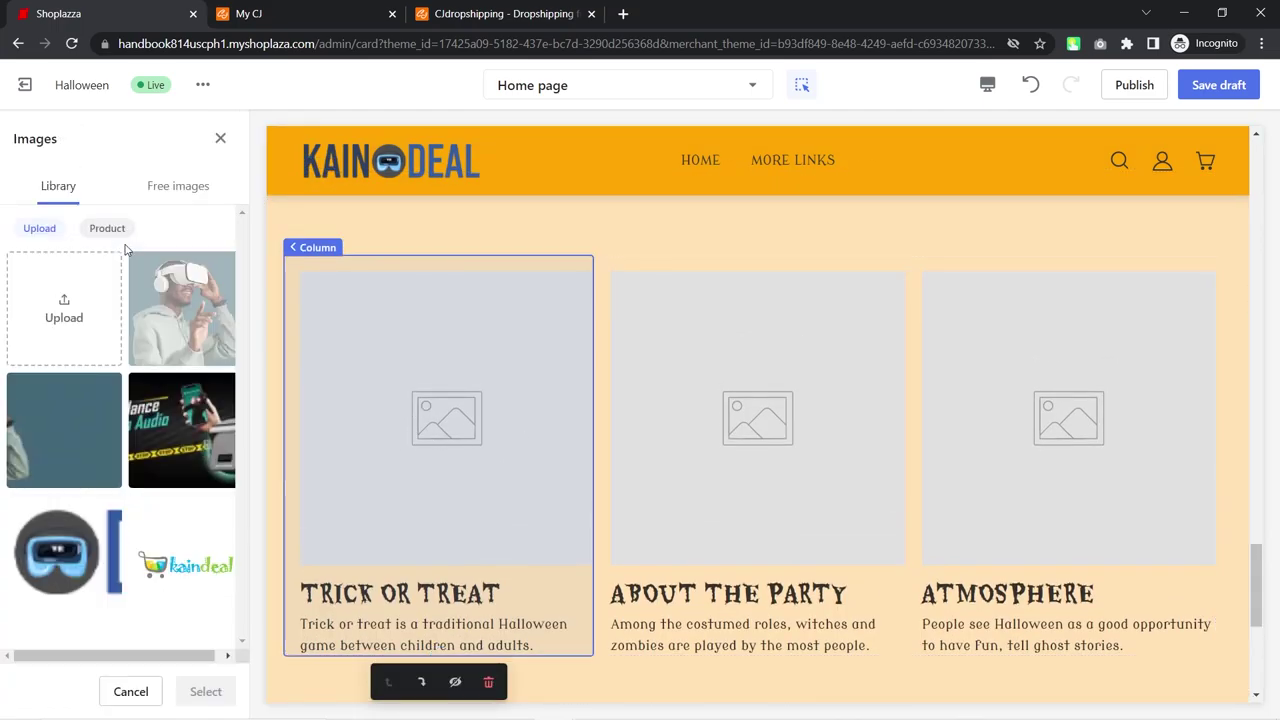
{"action": "left_click", "coordinate": [107, 228]}
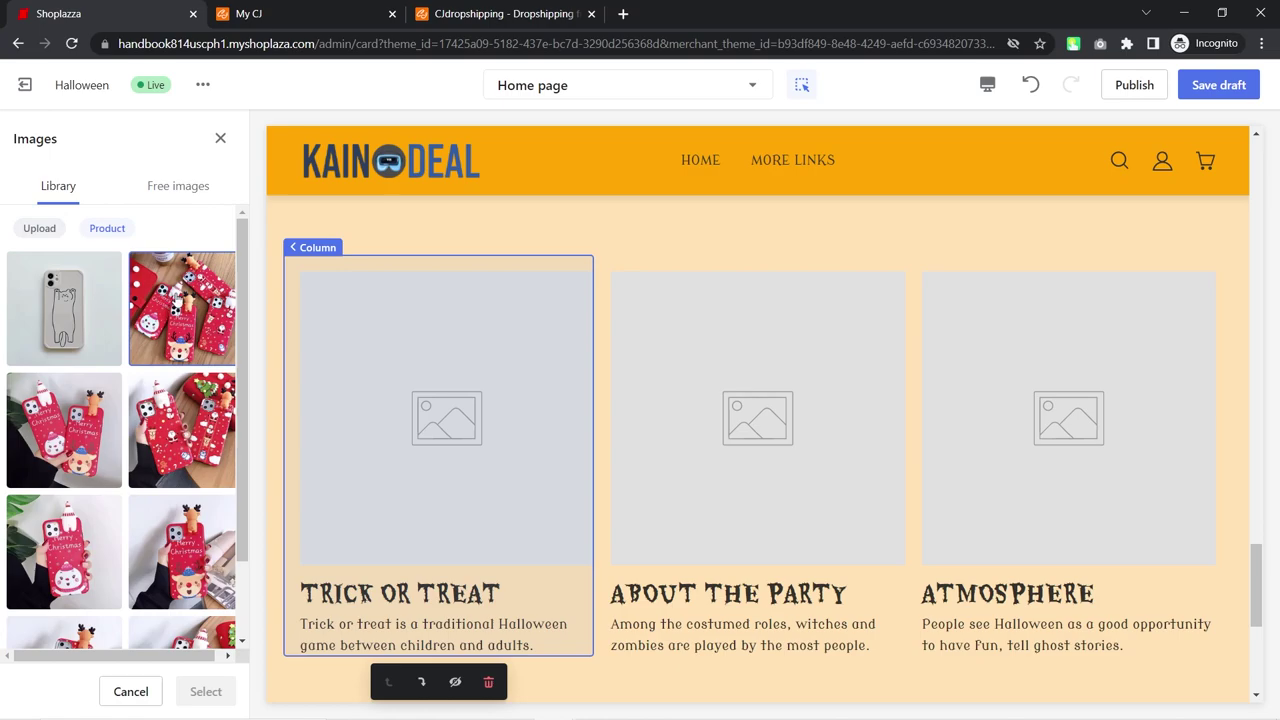
{"action": "left_click", "coordinate": [188, 312]}
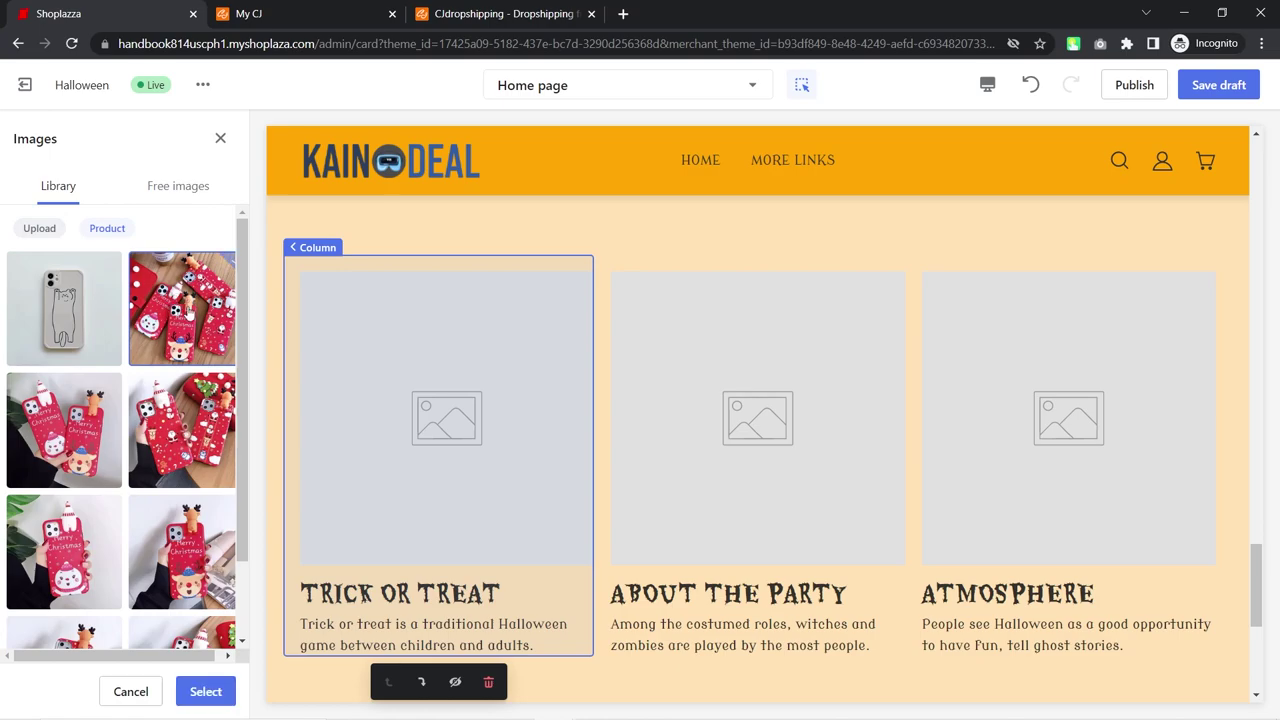
{"action": "left_click", "coordinate": [206, 691]}
Link the column's button to the Christmas phone case product, then open ABOUT THE PARTY.
{"action": "left_click_drag", "start_coordinate": [110, 501], "coordinate": [14, 510]}
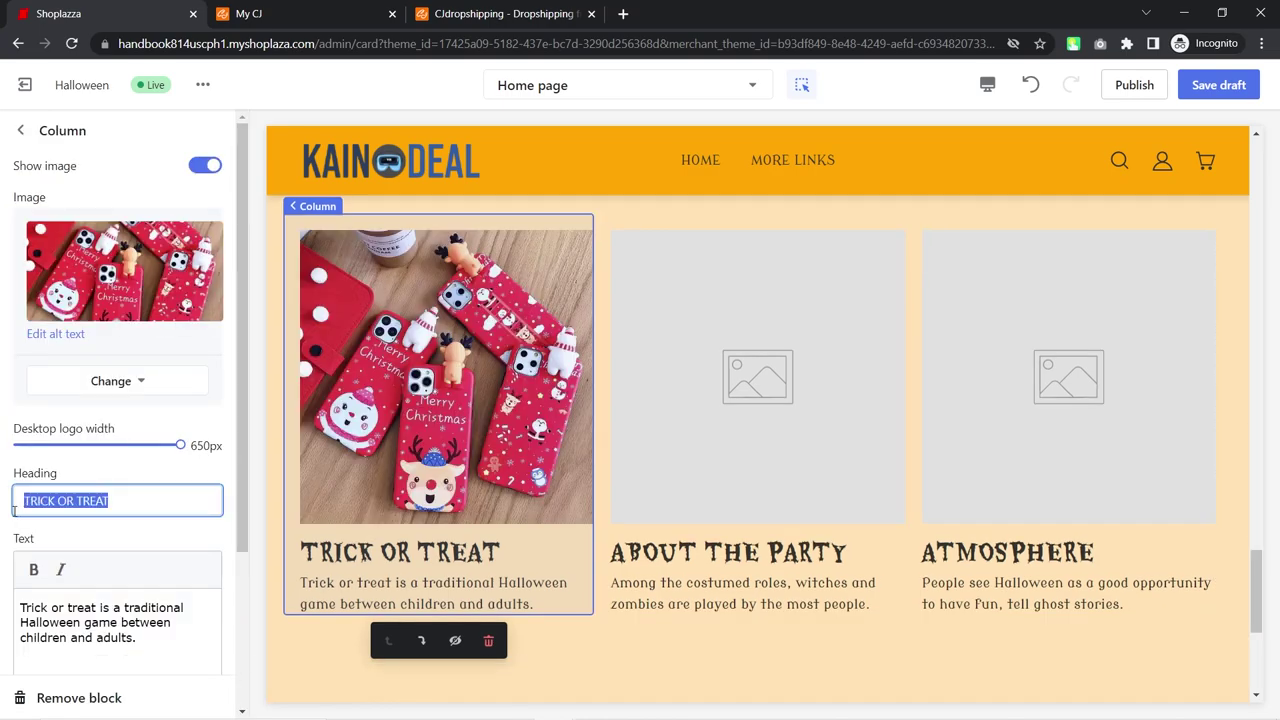
{"action": "left_click", "coordinate": [131, 600]}
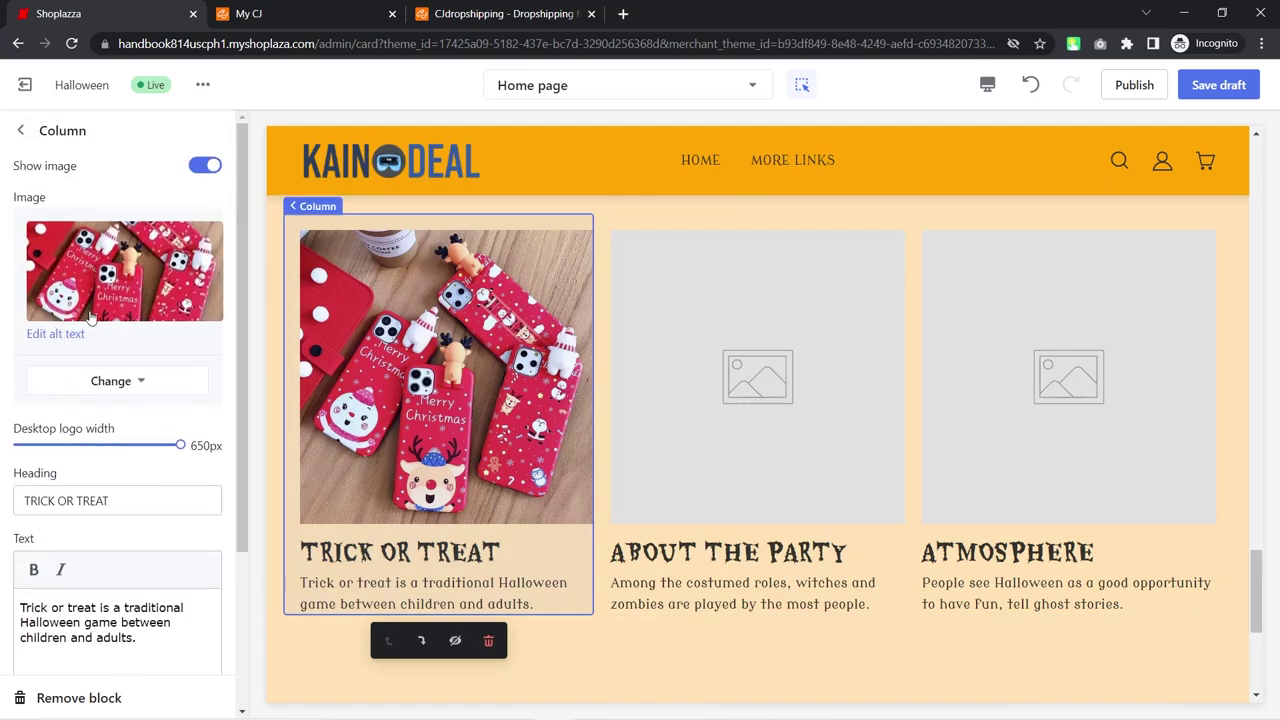
{"action": "scroll", "coordinate": [123, 358], "scroll_direction": "down", "scroll_amount": 2}
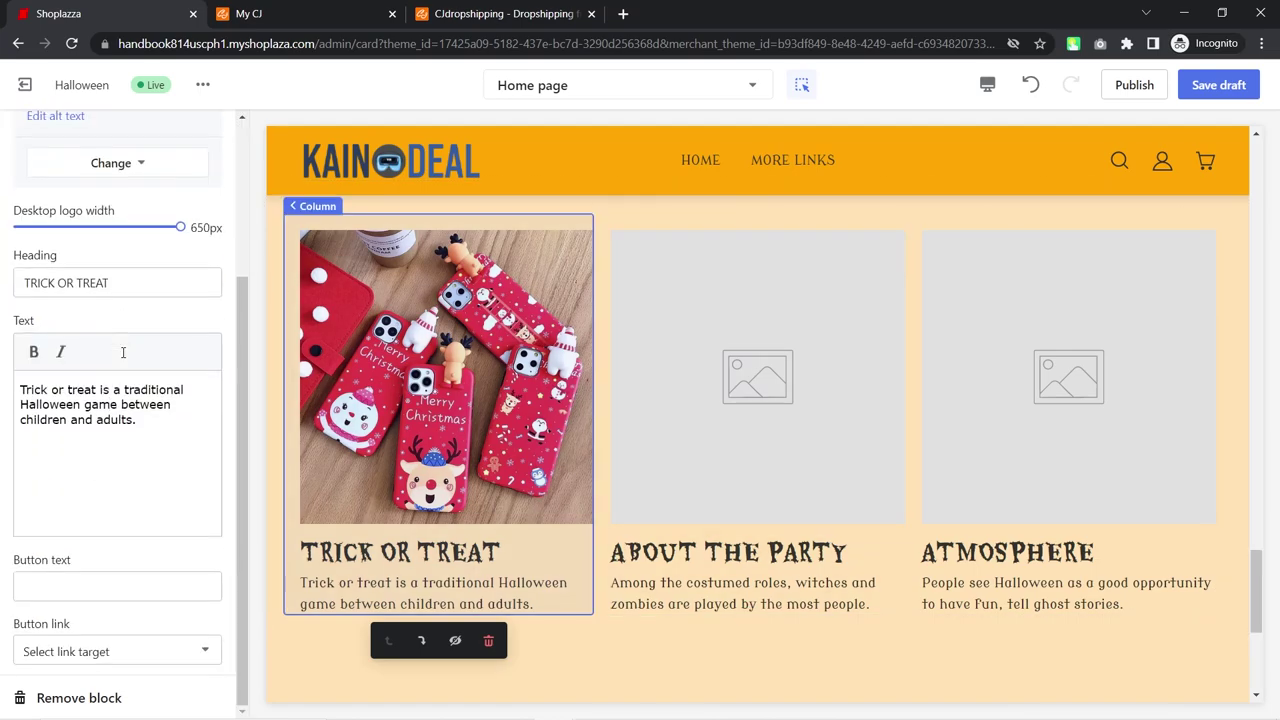
{"action": "left_click", "coordinate": [148, 652]}
{"action": "left_click", "coordinate": [64, 482]}
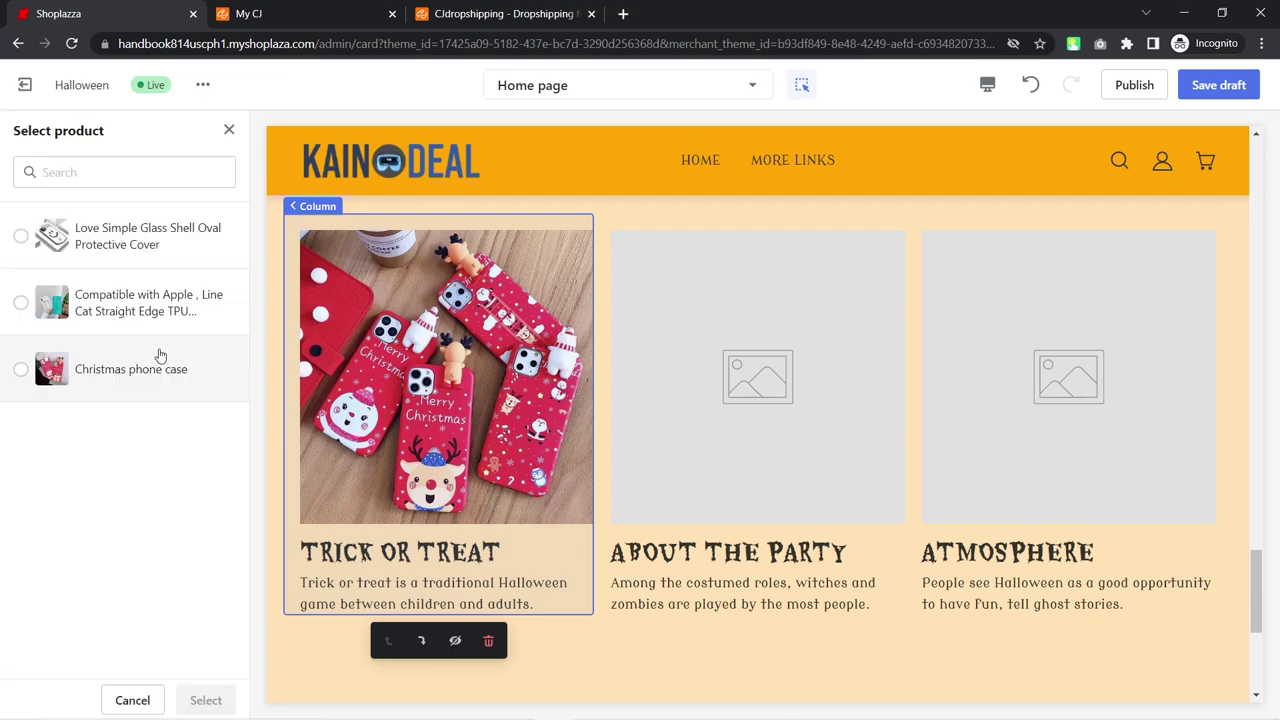
{"action": "left_click", "coordinate": [120, 372]}
{"action": "left_click", "coordinate": [206, 697]}
{"action": "left_click", "coordinate": [683, 395]}
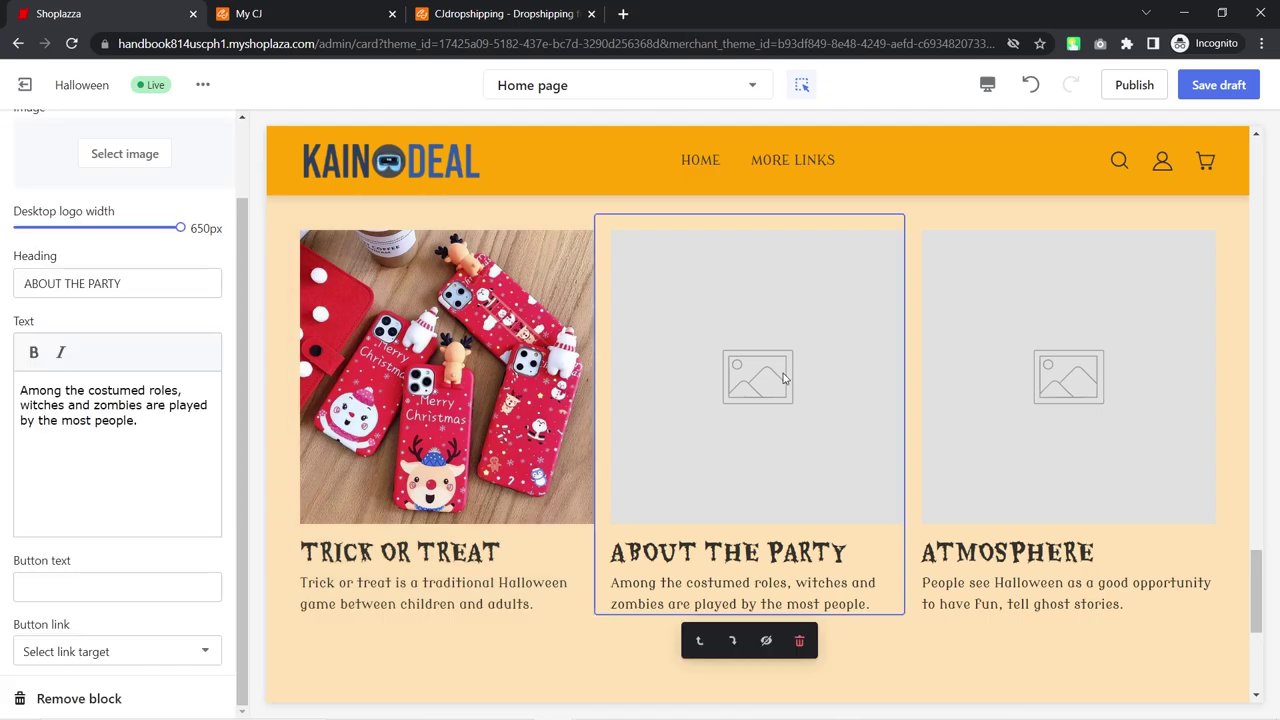
{"action": "scroll", "coordinate": [985, 379], "scroll_direction": "down", "scroll_amount": 4}
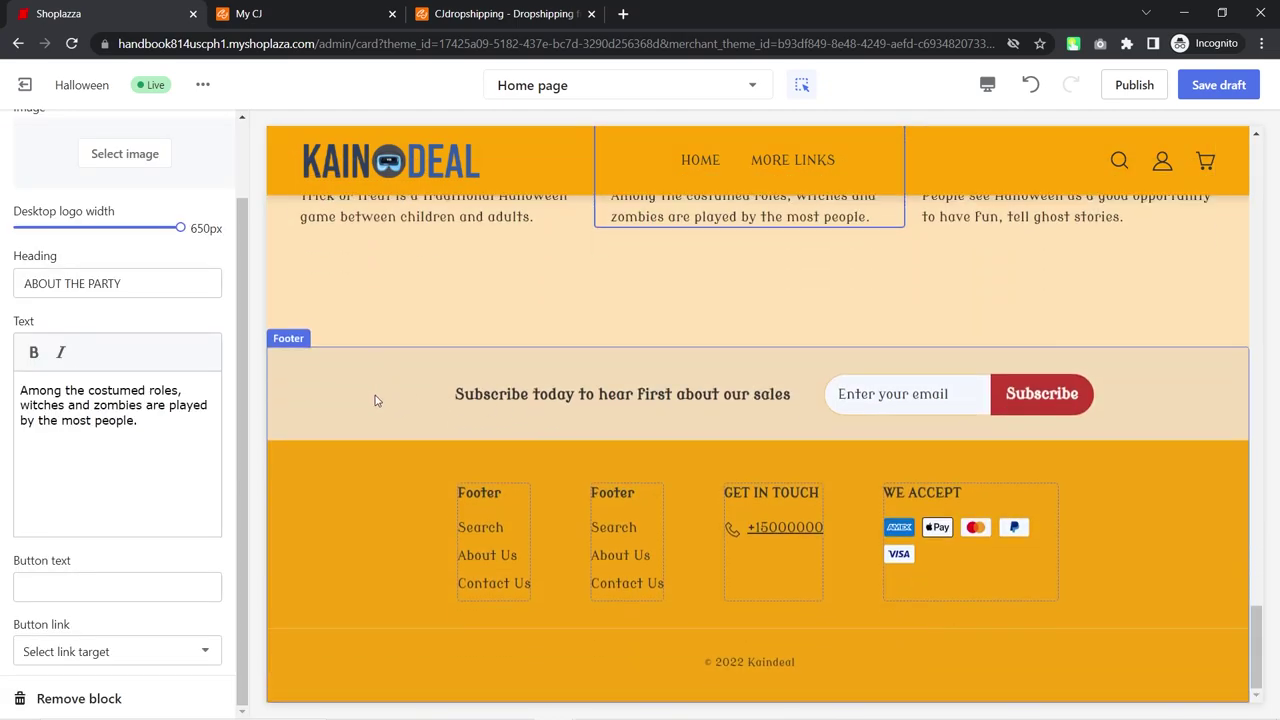
Check that the footer navigation uses the Footer menu, then open the Header settings.
{"action": "left_click", "coordinate": [391, 517]}
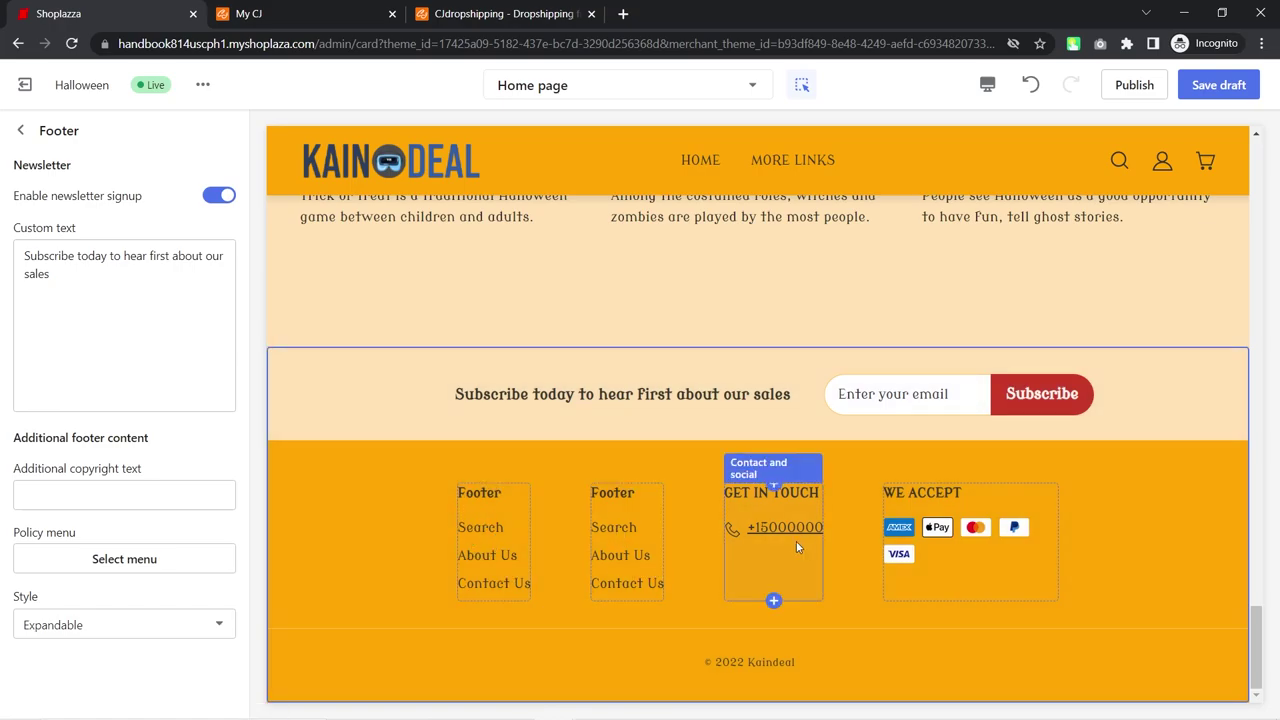
{"action": "left_click", "coordinate": [489, 518]}
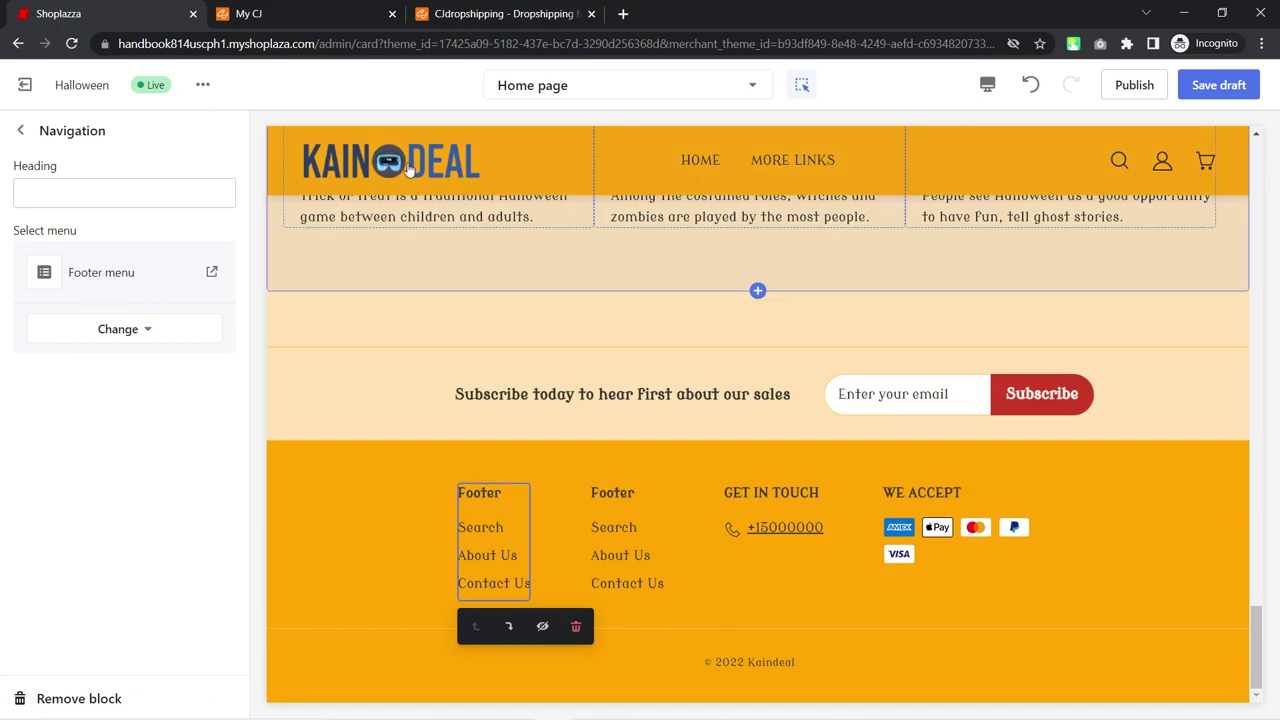
{"action": "mouse_move", "coordinate": [800, 176]}
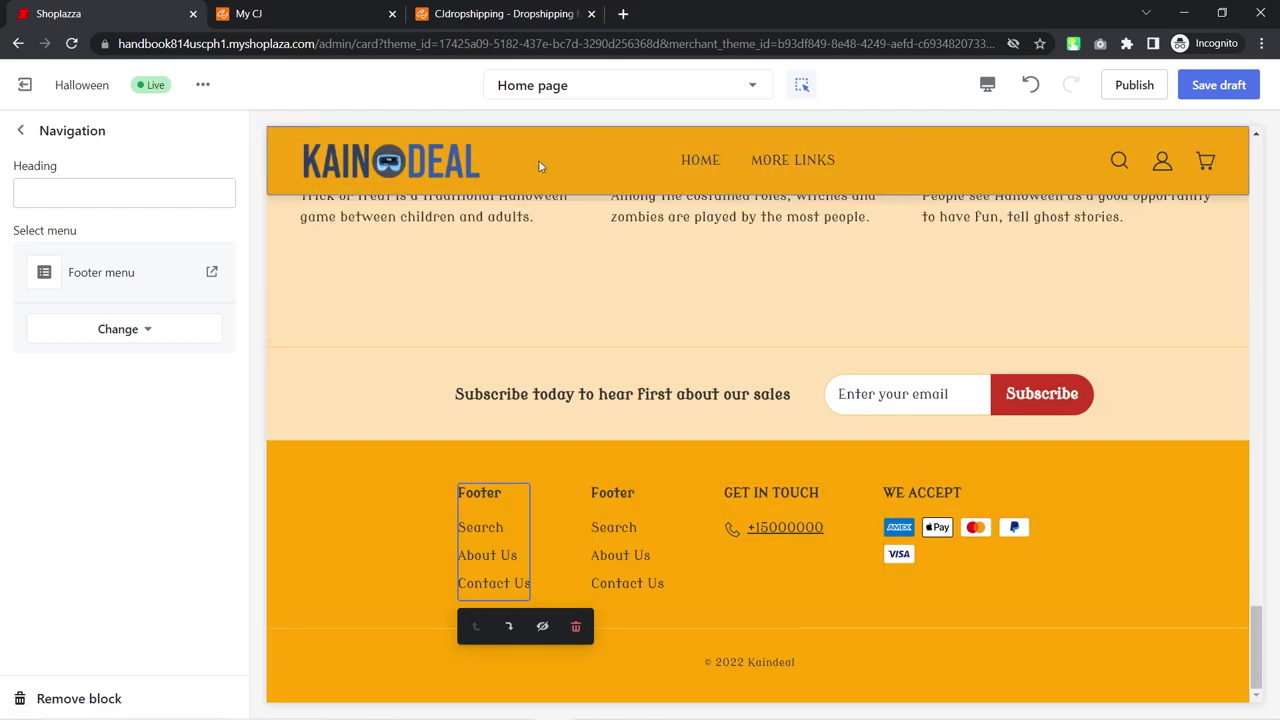
{"action": "left_click", "coordinate": [635, 160]}
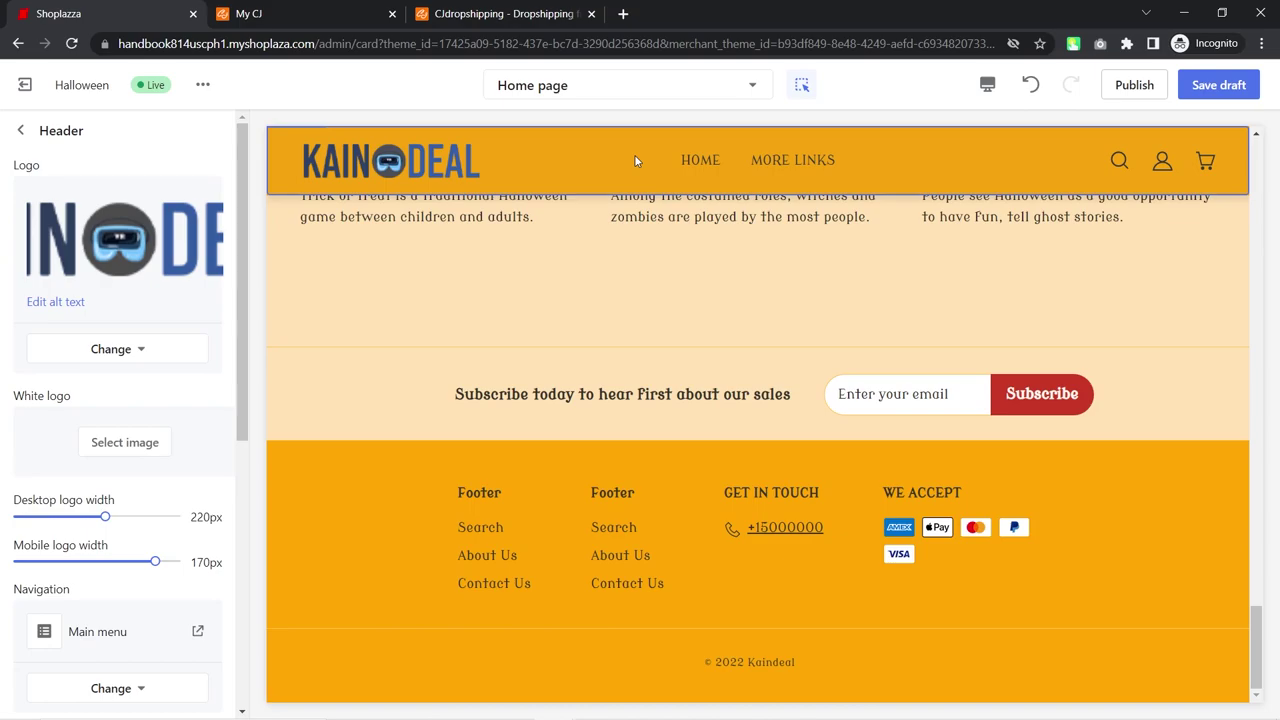
Save the Halloween theme as a draft, publish it, and exit the theme editor.
{"action": "left_click", "coordinate": [1192, 89]}
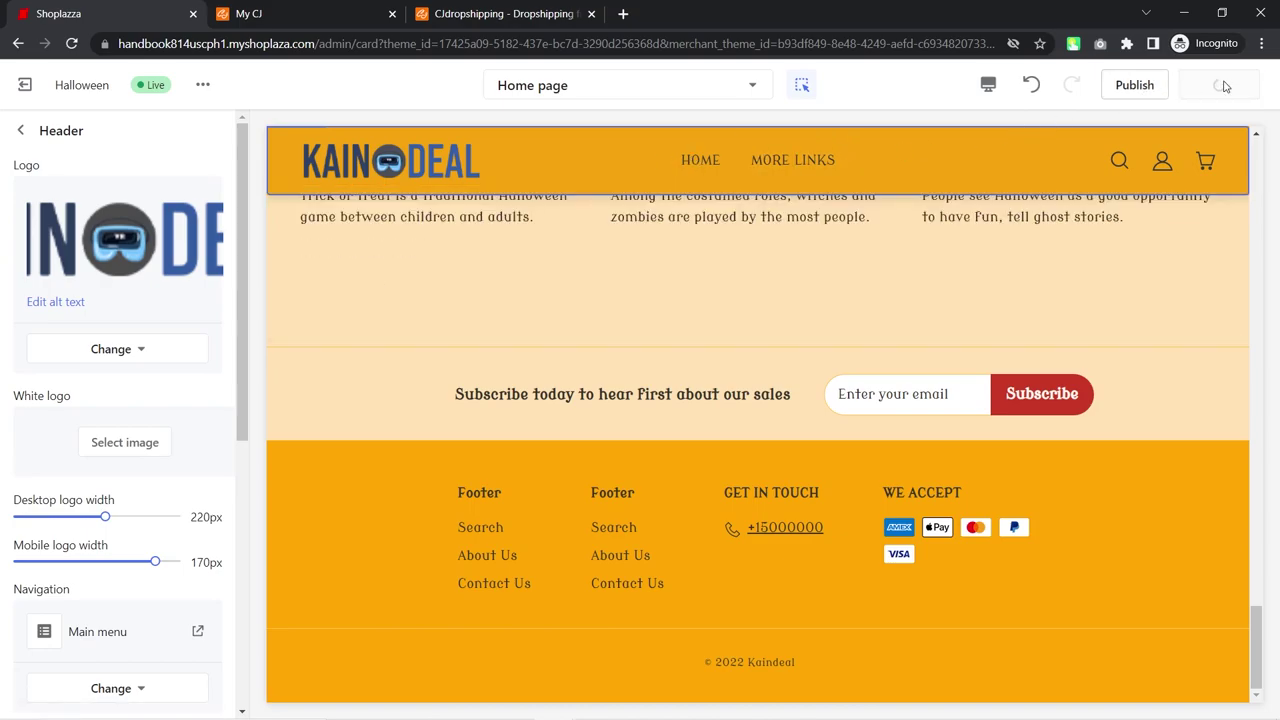
{"action": "left_click", "coordinate": [1118, 89]}
{"action": "left_click", "coordinate": [839, 442]}
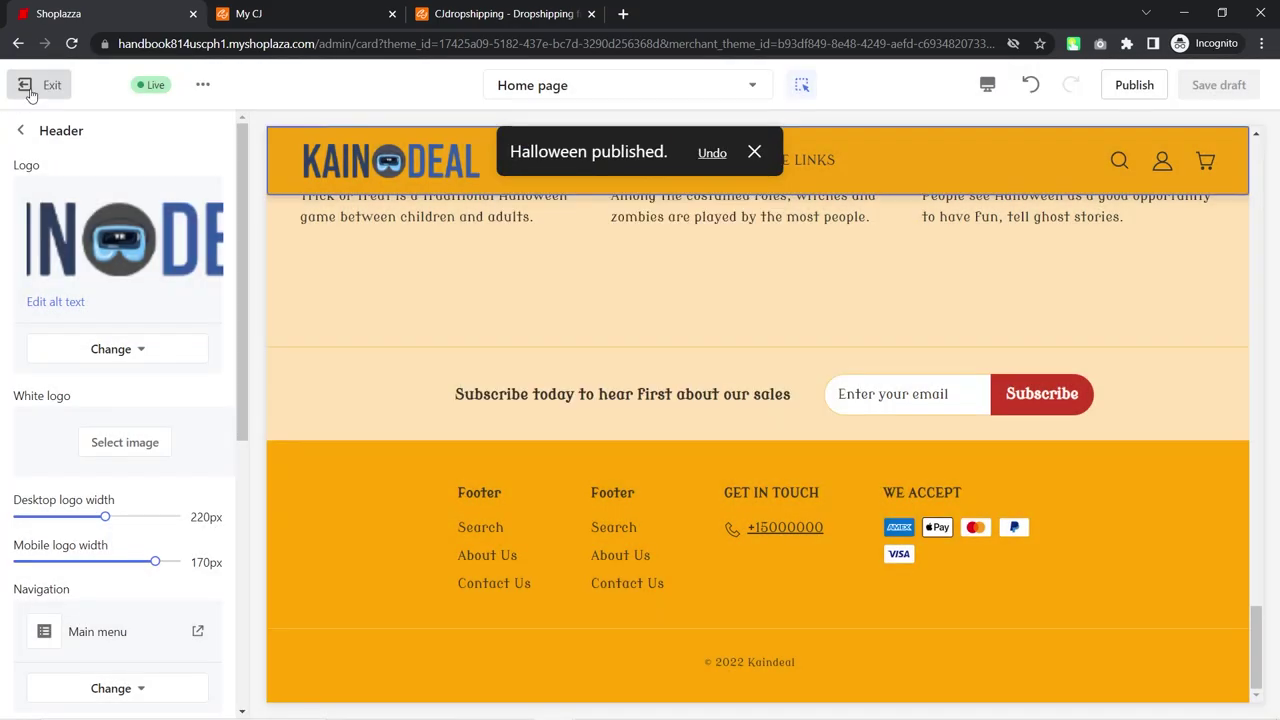
{"action": "left_click", "coordinate": [30, 88]}
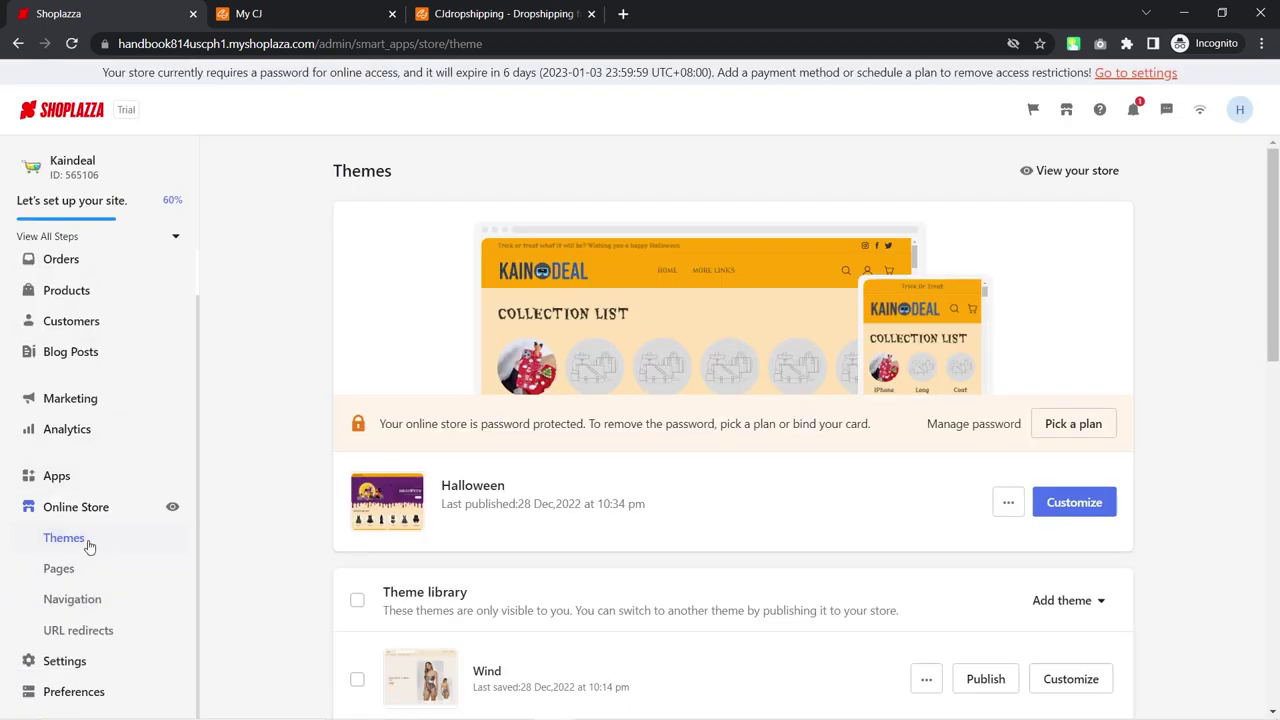
Open the Header menu under Navigation and delete its New Arrivals item.
{"action": "left_click", "coordinate": [86, 603]}
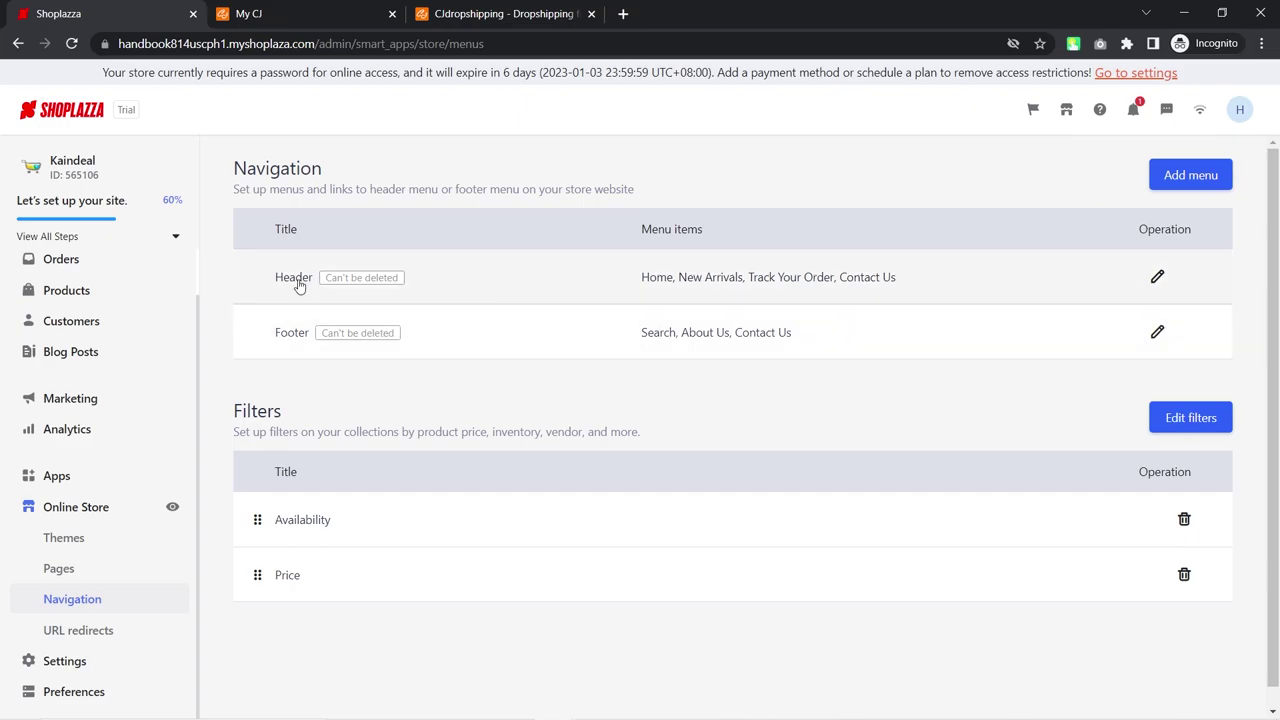
{"action": "left_click", "coordinate": [459, 279]}
{"action": "scroll", "coordinate": [489, 446], "scroll_direction": "down", "scroll_amount": 1}
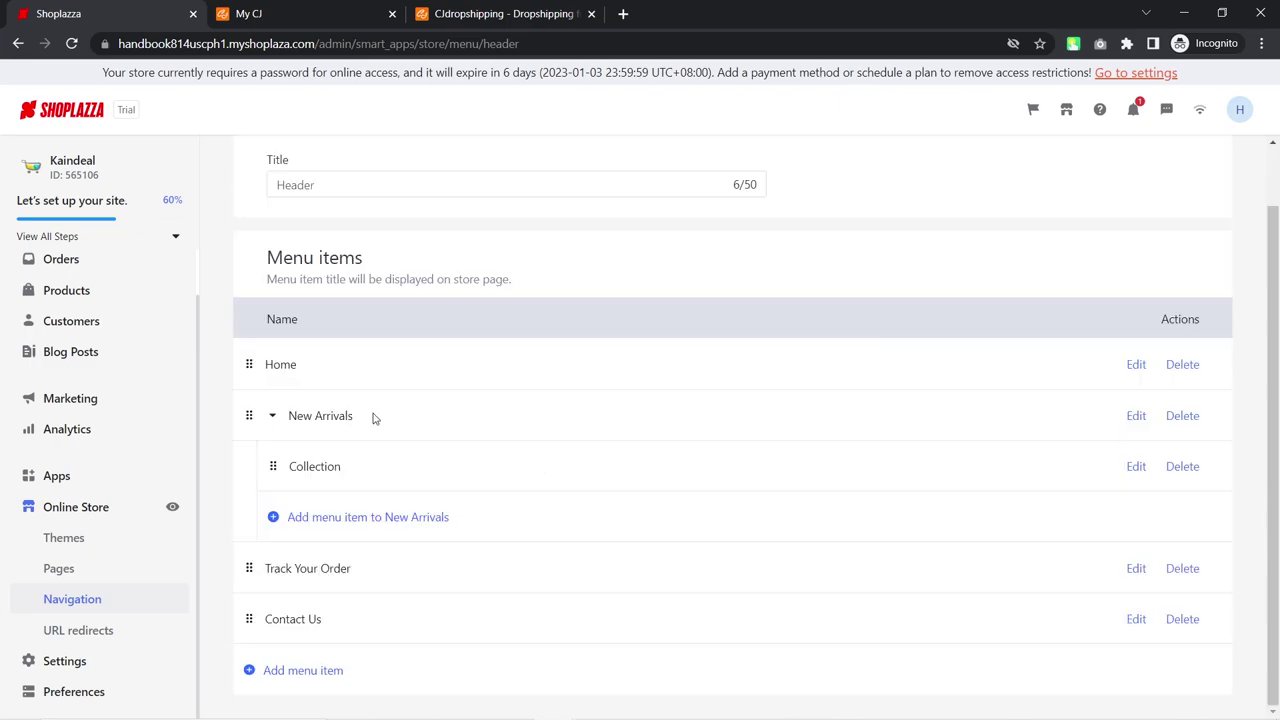
{"action": "left_click", "coordinate": [1190, 420]}
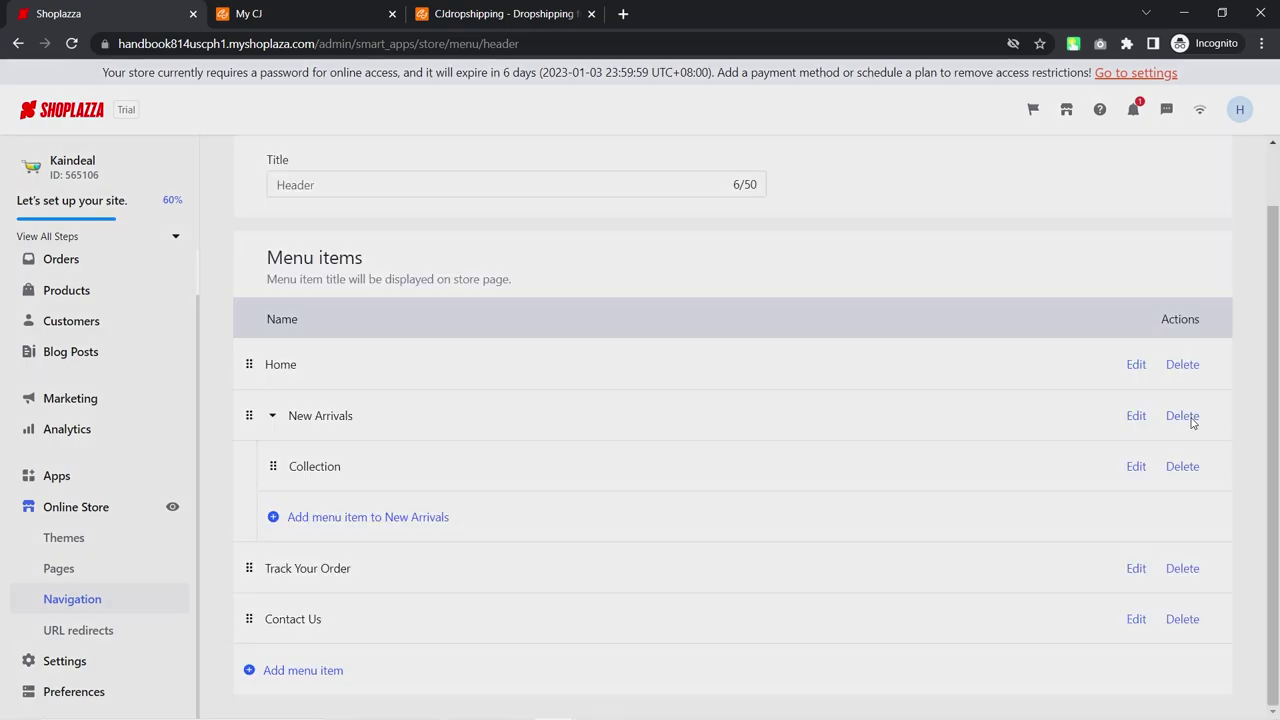
{"action": "left_click", "coordinate": [834, 446]}
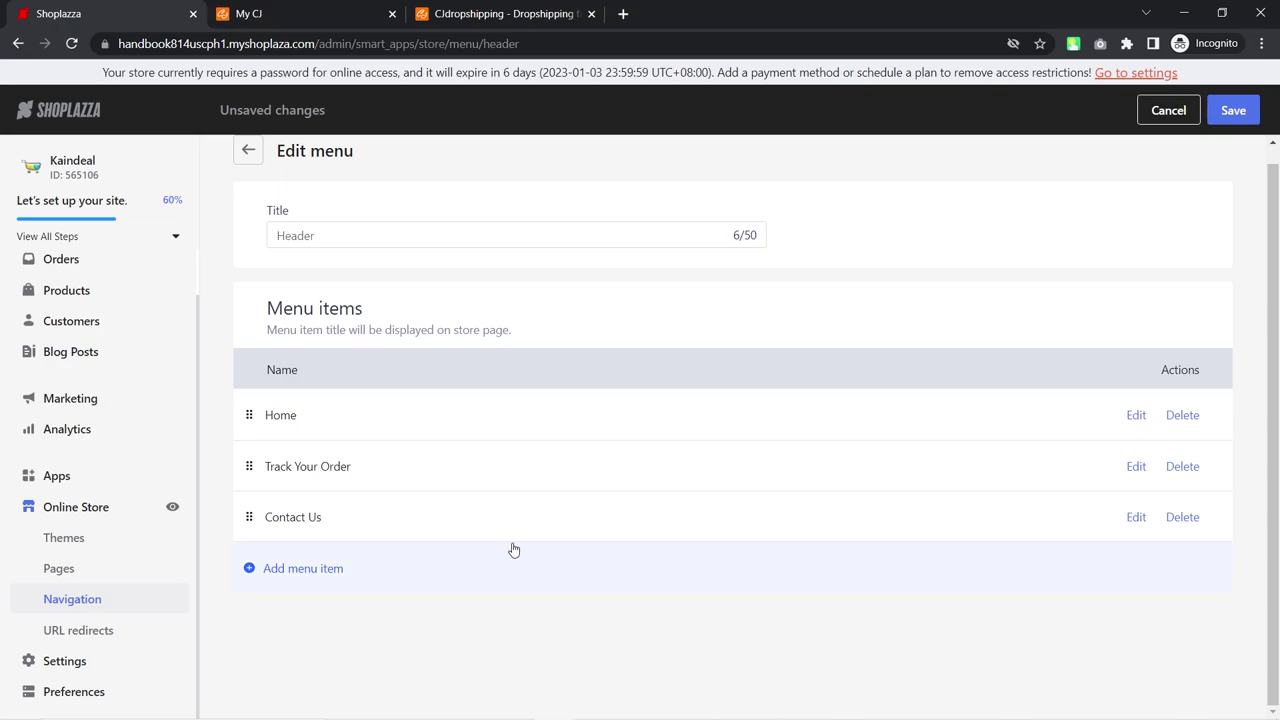
Add an 'Iphone case' header item linked to the IPhone case collection, save, and view the store.
{"action": "left_click", "coordinate": [305, 570]}
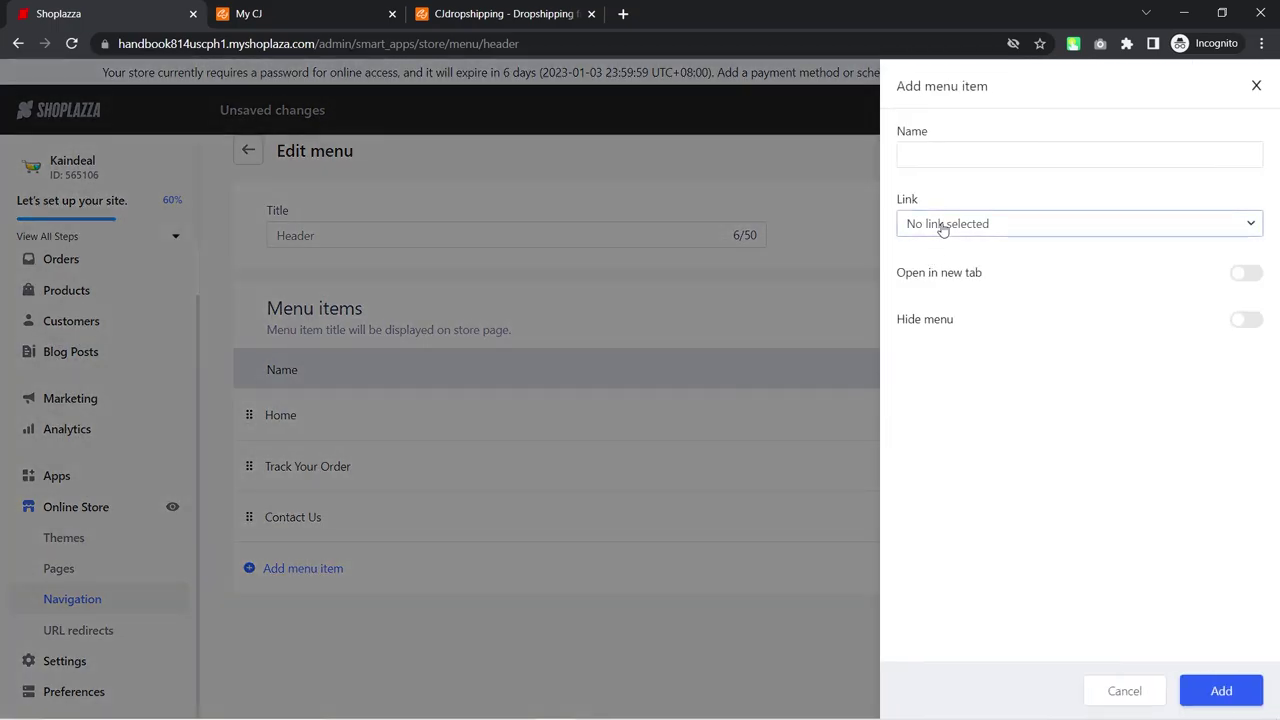
{"action": "left_click", "coordinate": [940, 228]}
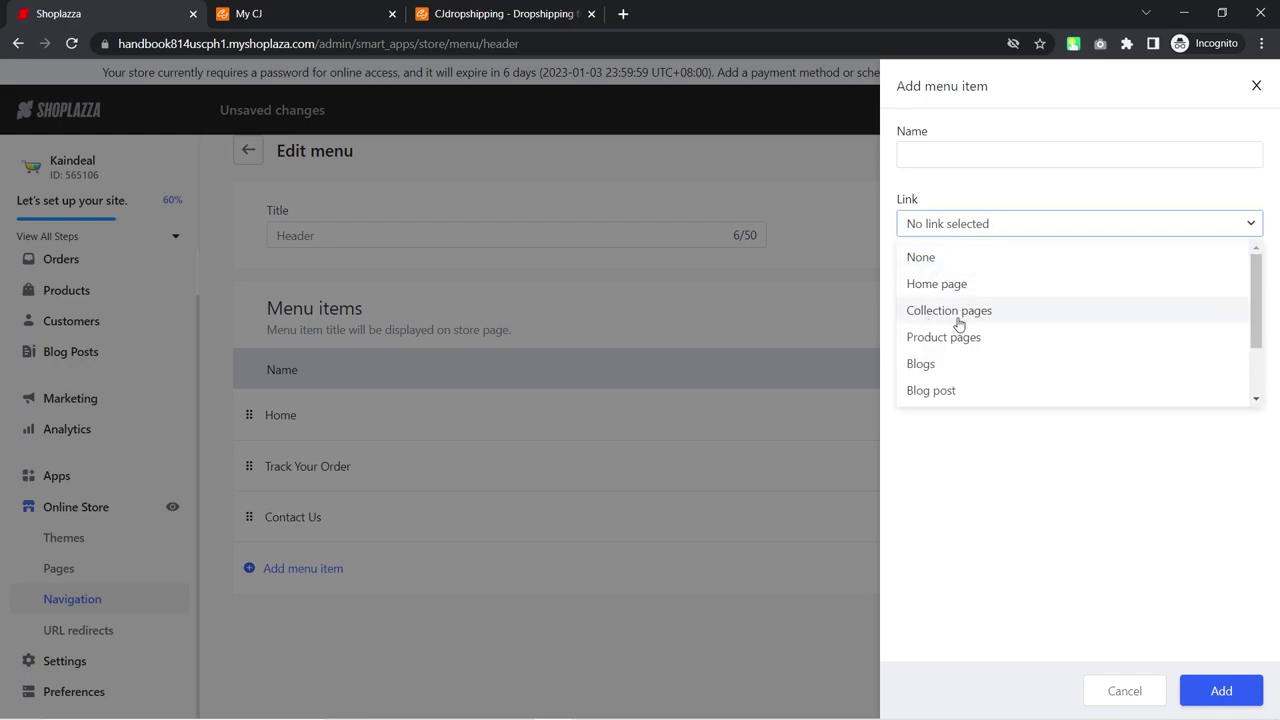
{"action": "left_click", "coordinate": [955, 323]}
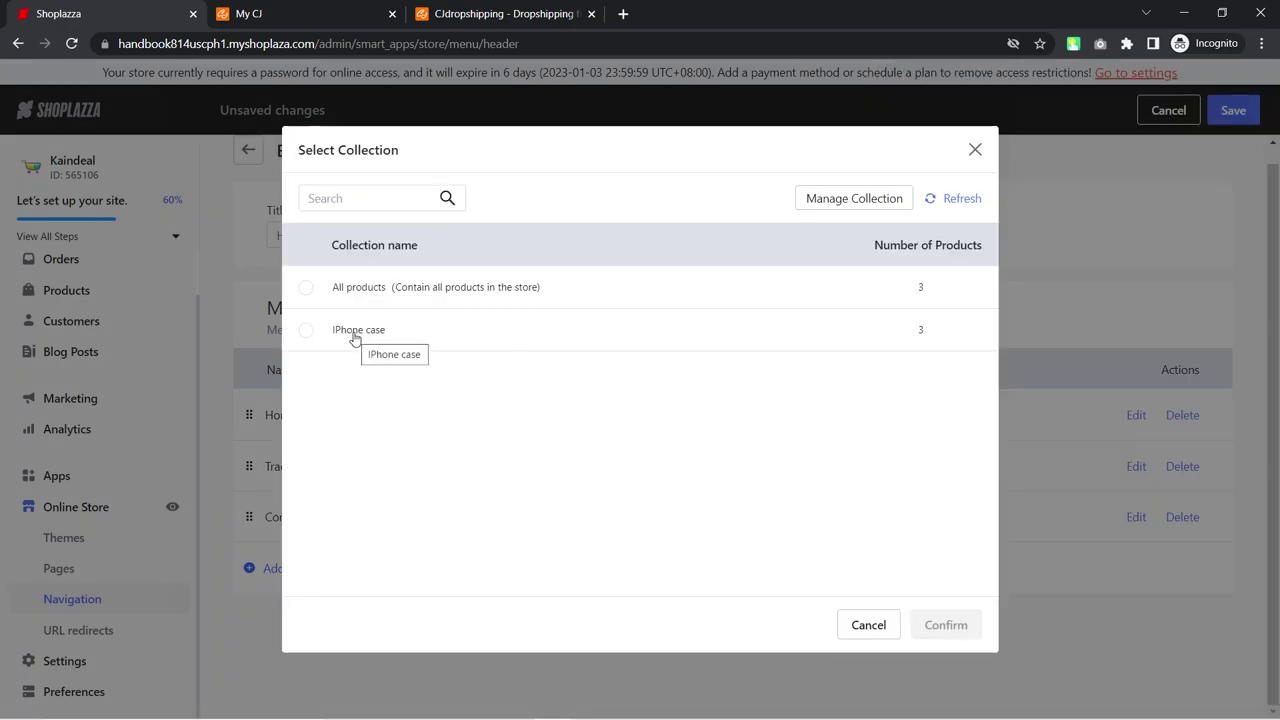
{"action": "left_click", "coordinate": [358, 333]}
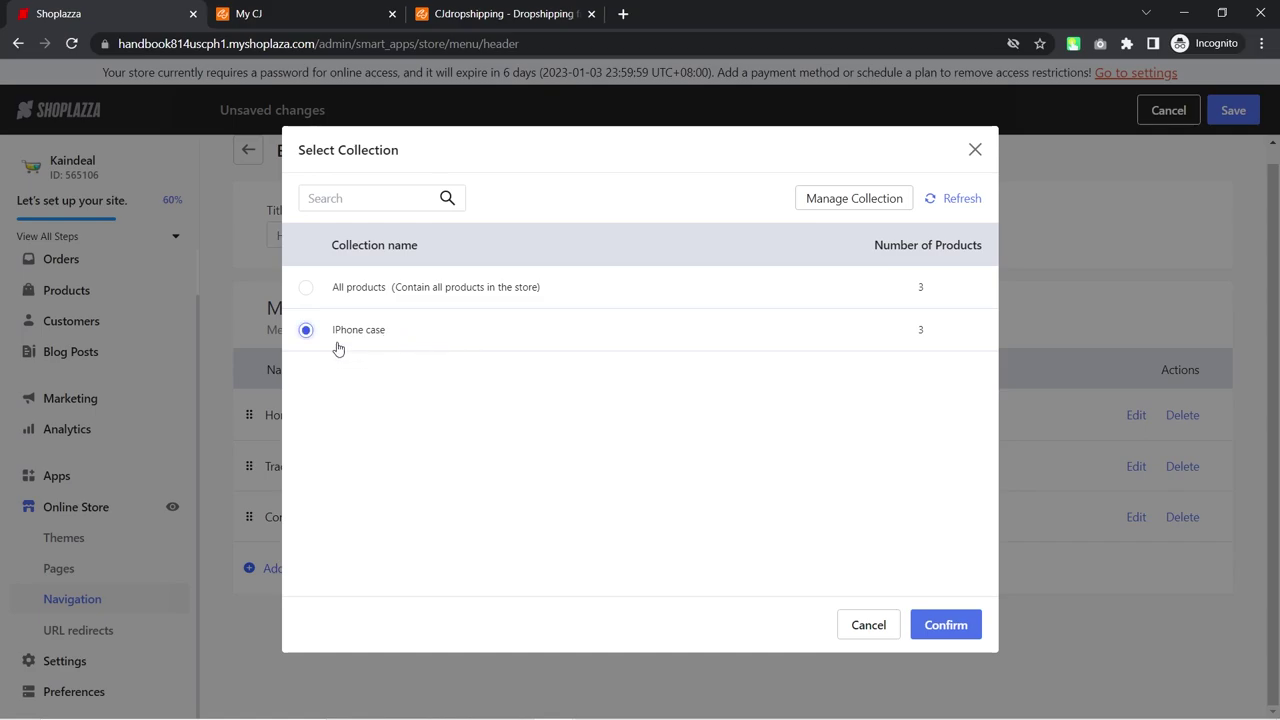
{"action": "left_click", "coordinate": [960, 630]}
{"action": "left_click", "coordinate": [955, 157]}
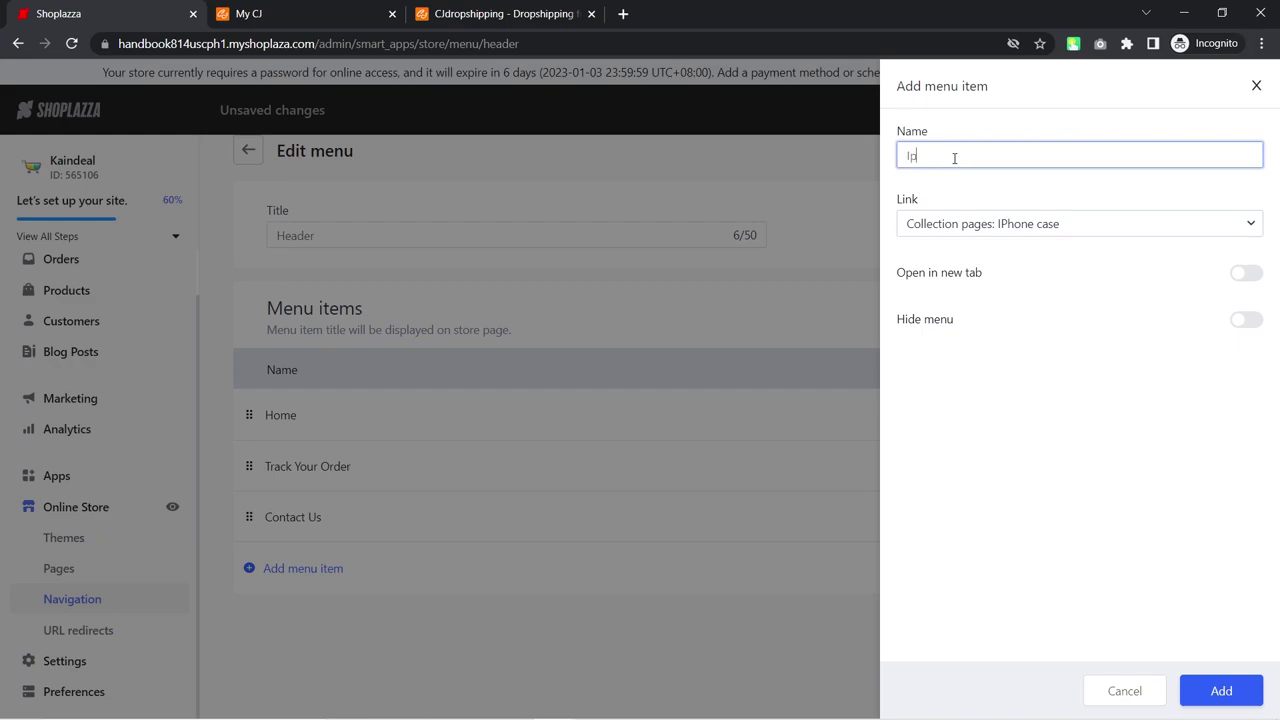
{"action": "left_click", "coordinate": [1240, 690]}
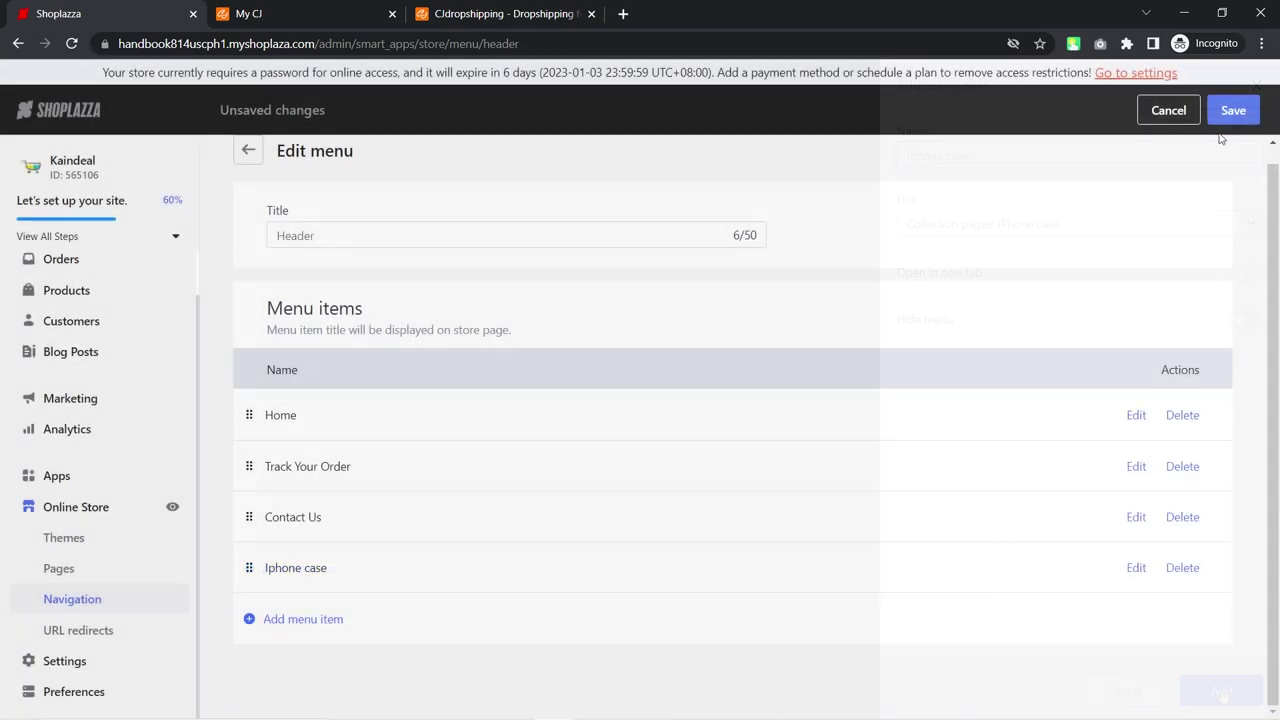
{"action": "left_click", "coordinate": [1231, 110]}
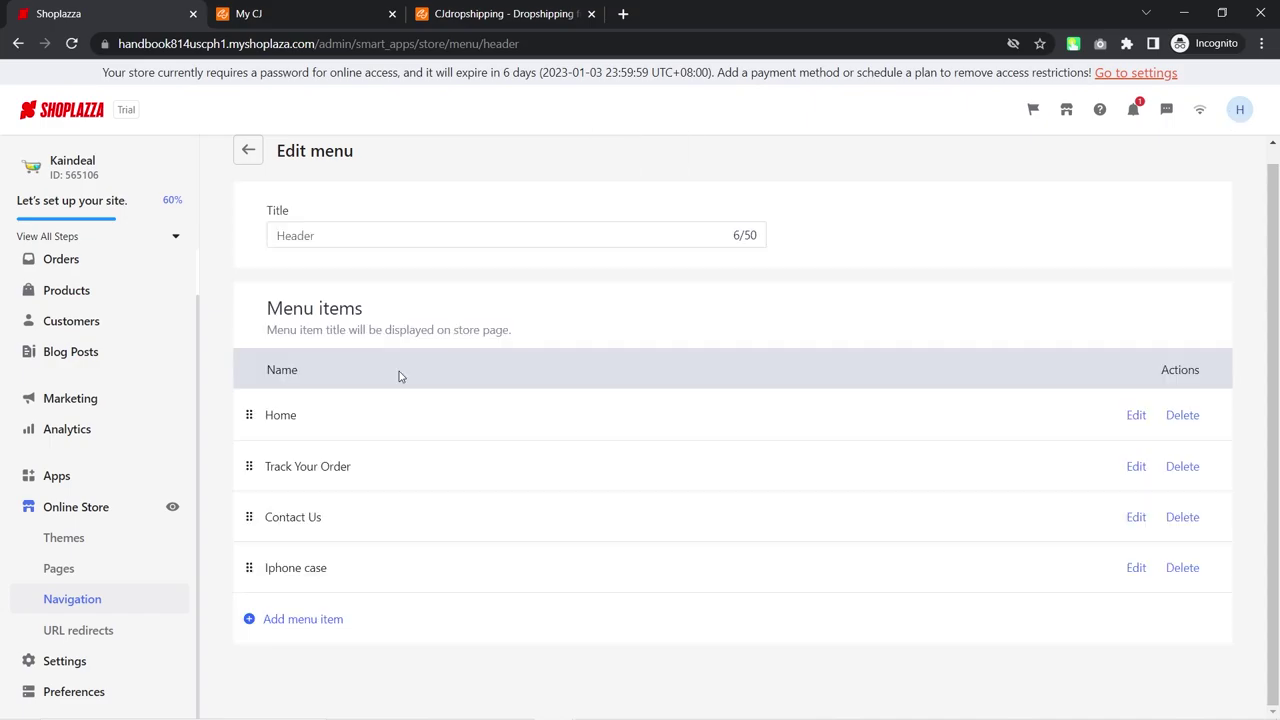
{"action": "left_click", "coordinate": [172, 507]}
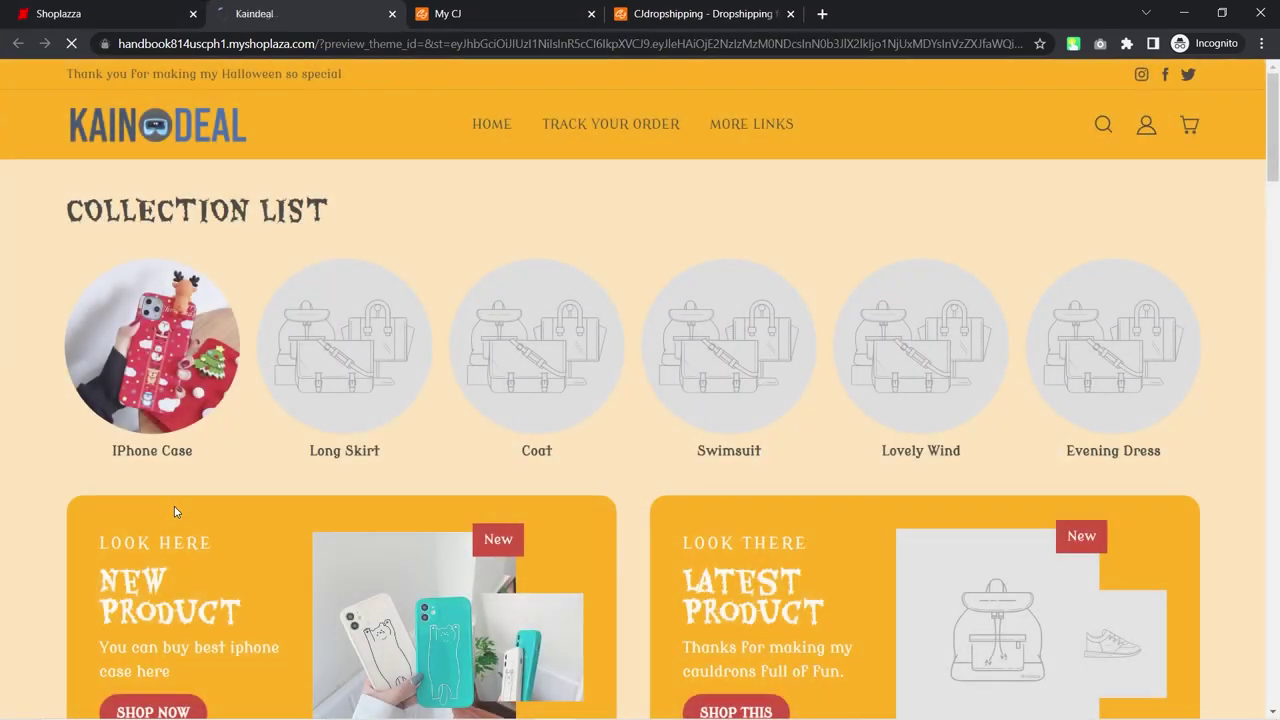
Check the new header item on the storefront, close that tab, and go to Online Store Pages.
{"action": "mouse_move", "coordinate": [758, 118]}
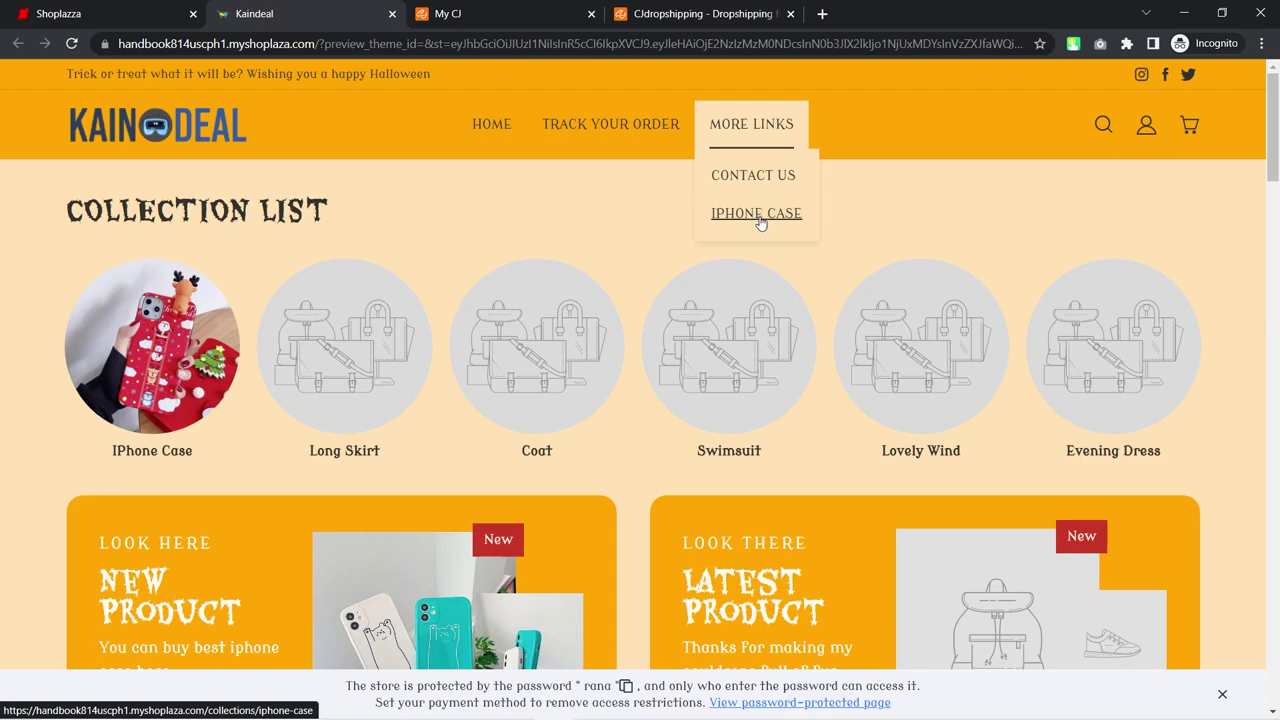
{"action": "left_click", "coordinate": [392, 13]}
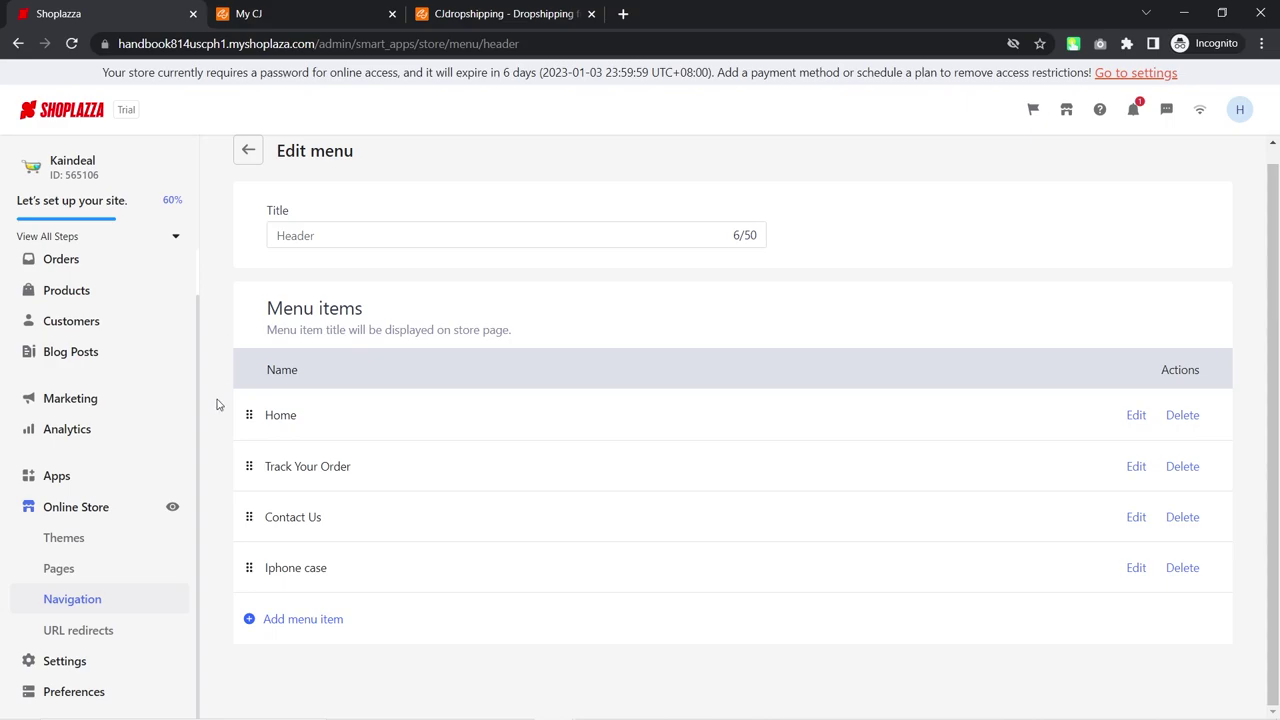
{"action": "left_click", "coordinate": [60, 570]}
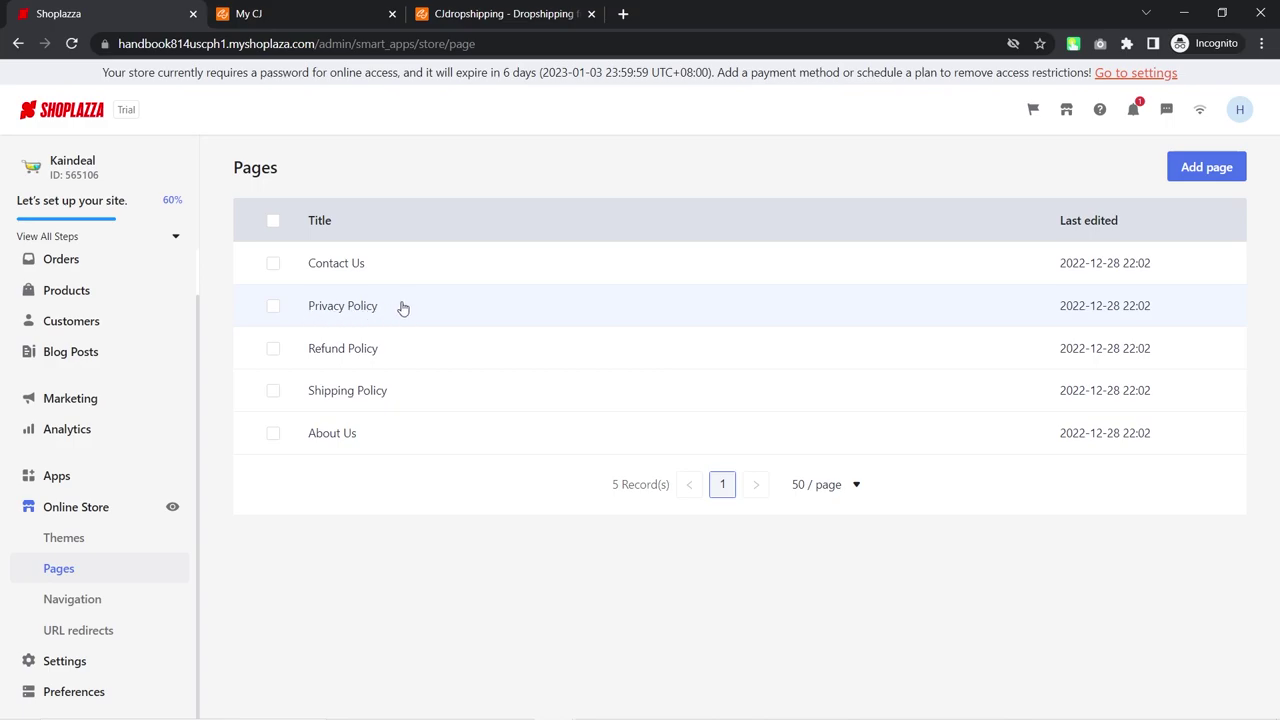
Open the Privacy Policy page and scroll through its text.
{"action": "left_click", "coordinate": [400, 307]}
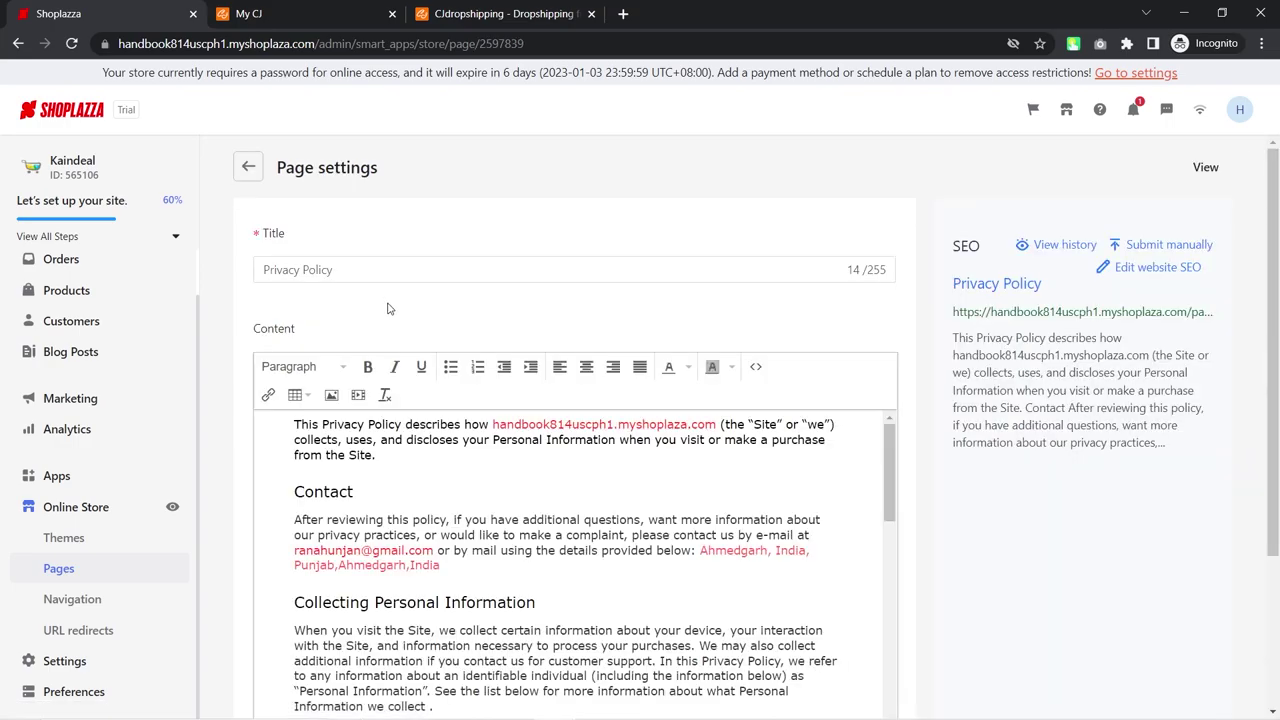
{"action": "scroll", "coordinate": [492, 502], "scroll_direction": "down", "scroll_amount": 2}
{"action": "scroll", "coordinate": [494, 505], "scroll_direction": "up", "scroll_amount": 2}
{"action": "scroll", "coordinate": [431, 459], "scroll_direction": "down", "scroll_amount": 3}
{"action": "scroll", "coordinate": [560, 530], "scroll_direction": "up", "scroll_amount": 4}
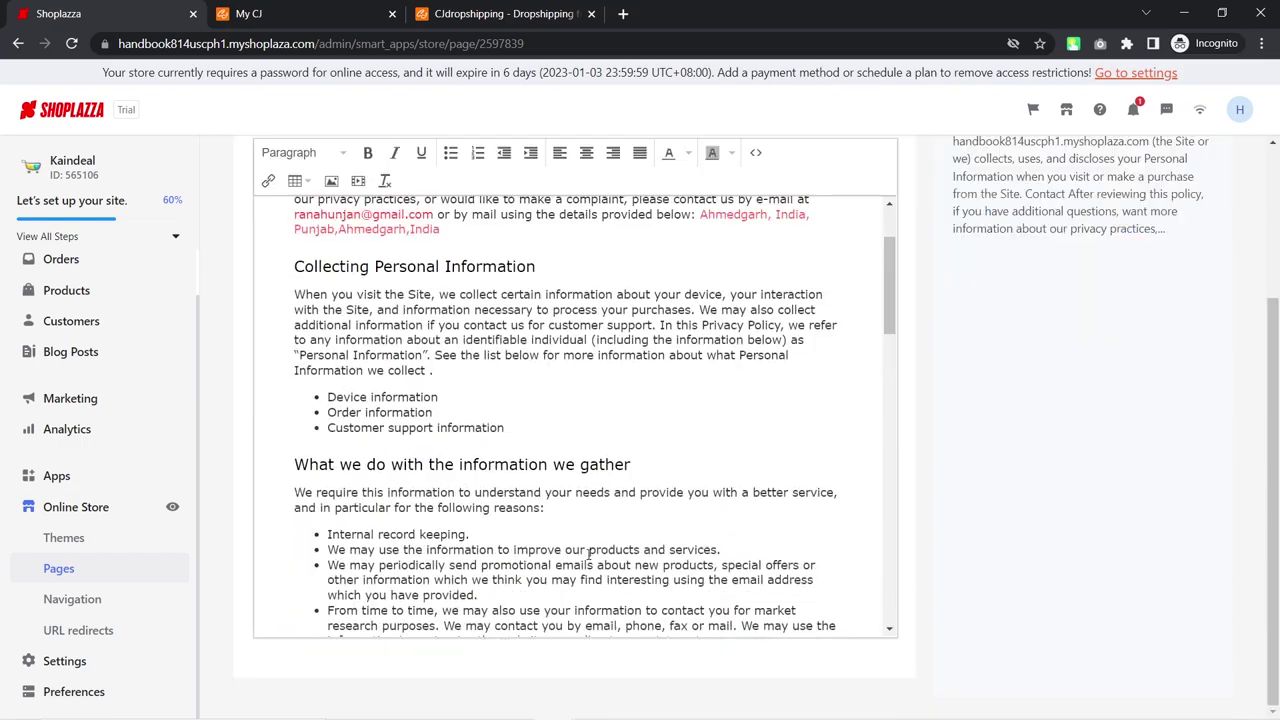
{"action": "scroll", "coordinate": [588, 554], "scroll_direction": "up", "scroll_amount": 1}
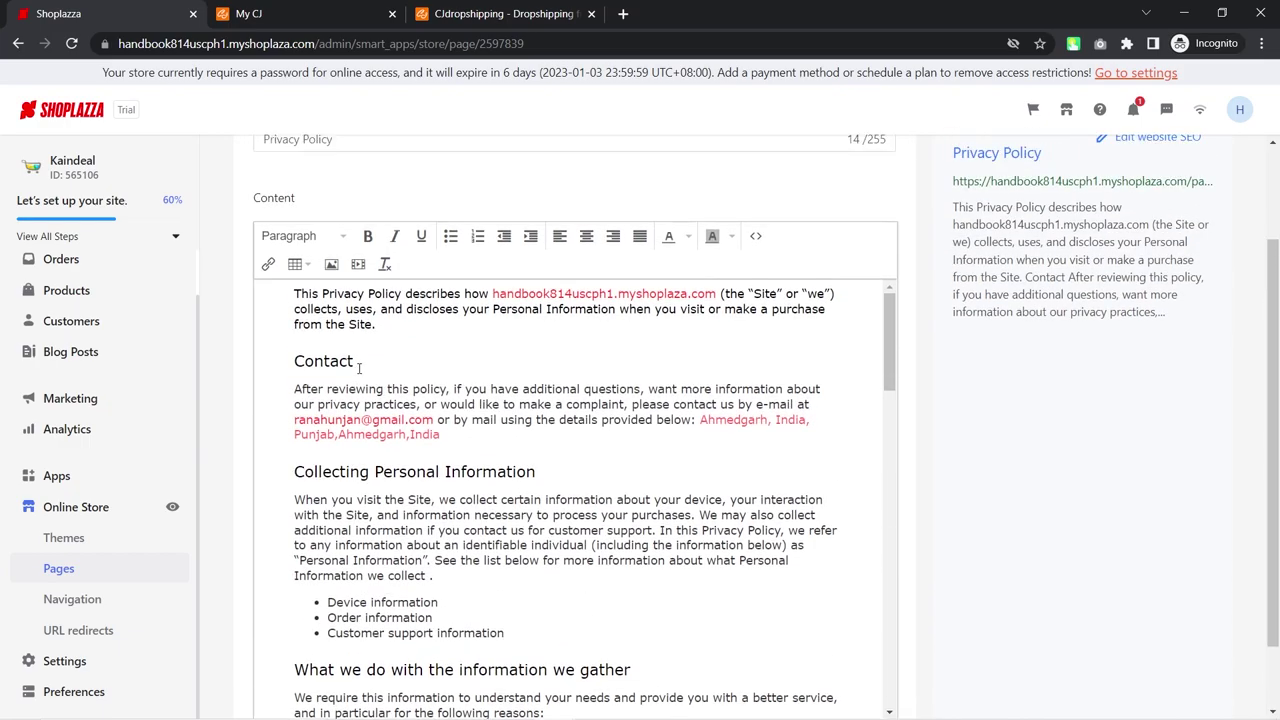
Review the policy text through Customer support information, then return to Pages and open Navigation.
{"action": "left_click_drag", "start_coordinate": [289, 292], "coordinate": [632, 626]}
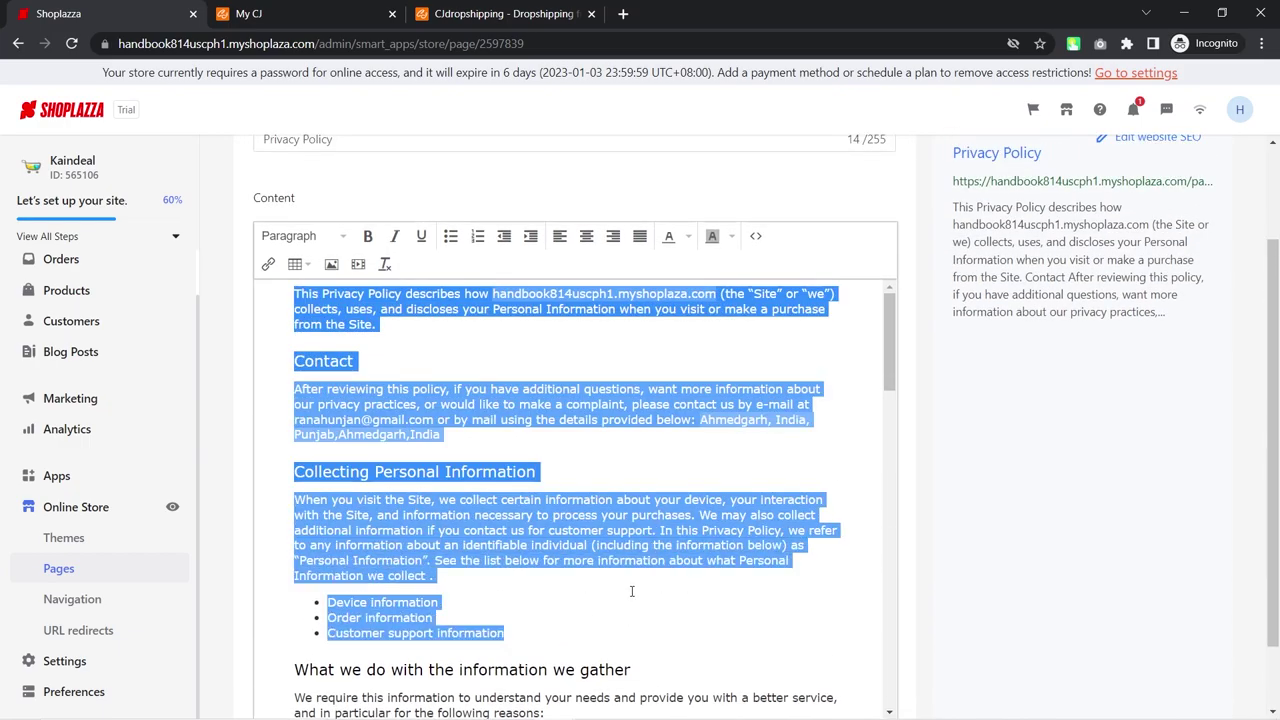
{"action": "left_click", "coordinate": [632, 591]}
{"action": "scroll", "coordinate": [631, 574], "scroll_direction": "down", "scroll_amount": 10}
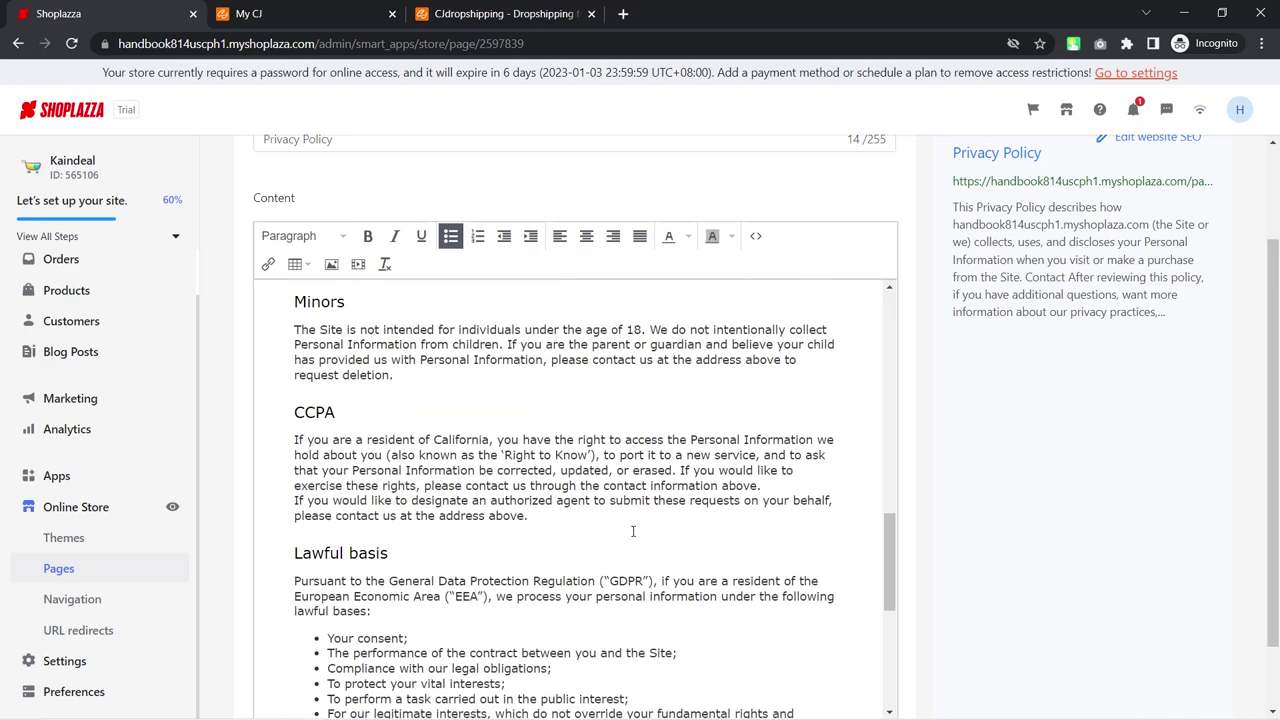
{"action": "scroll", "coordinate": [633, 531], "scroll_direction": "down", "scroll_amount": 5}
{"action": "scroll", "coordinate": [633, 531], "scroll_direction": "down", "scroll_amount": 1}
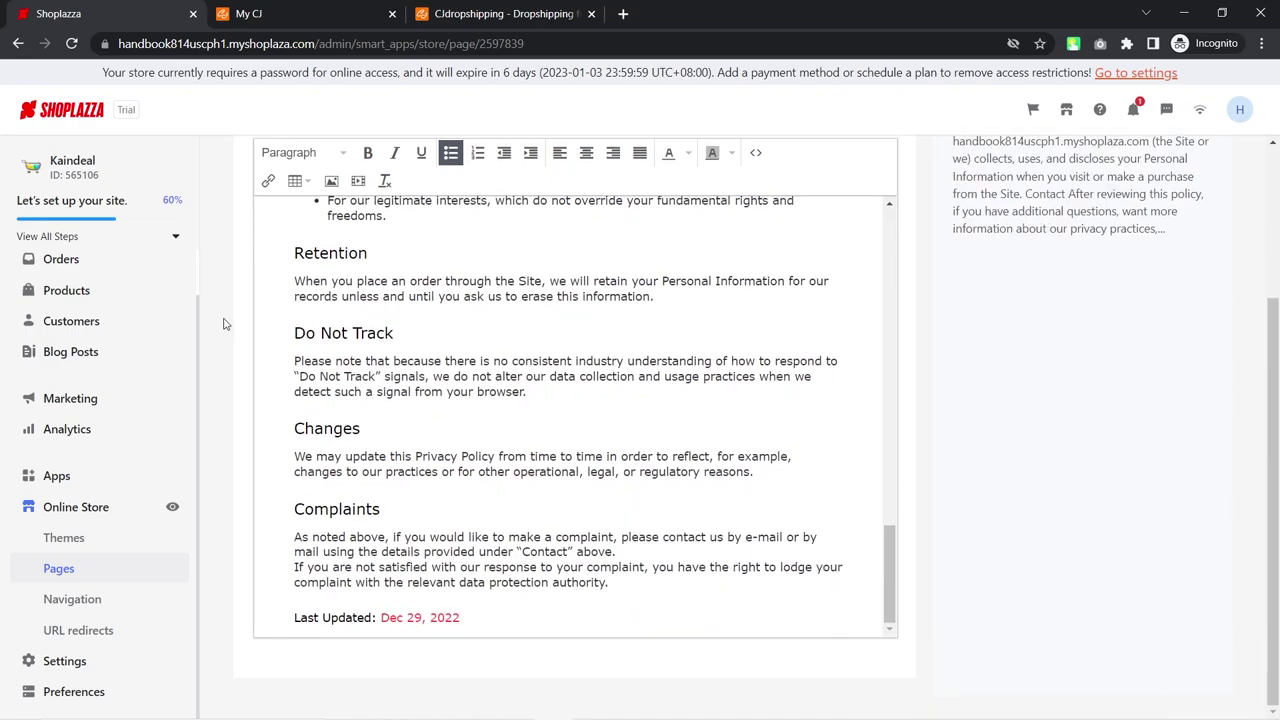
{"action": "scroll", "coordinate": [516, 484], "scroll_direction": "up", "scroll_amount": 20}
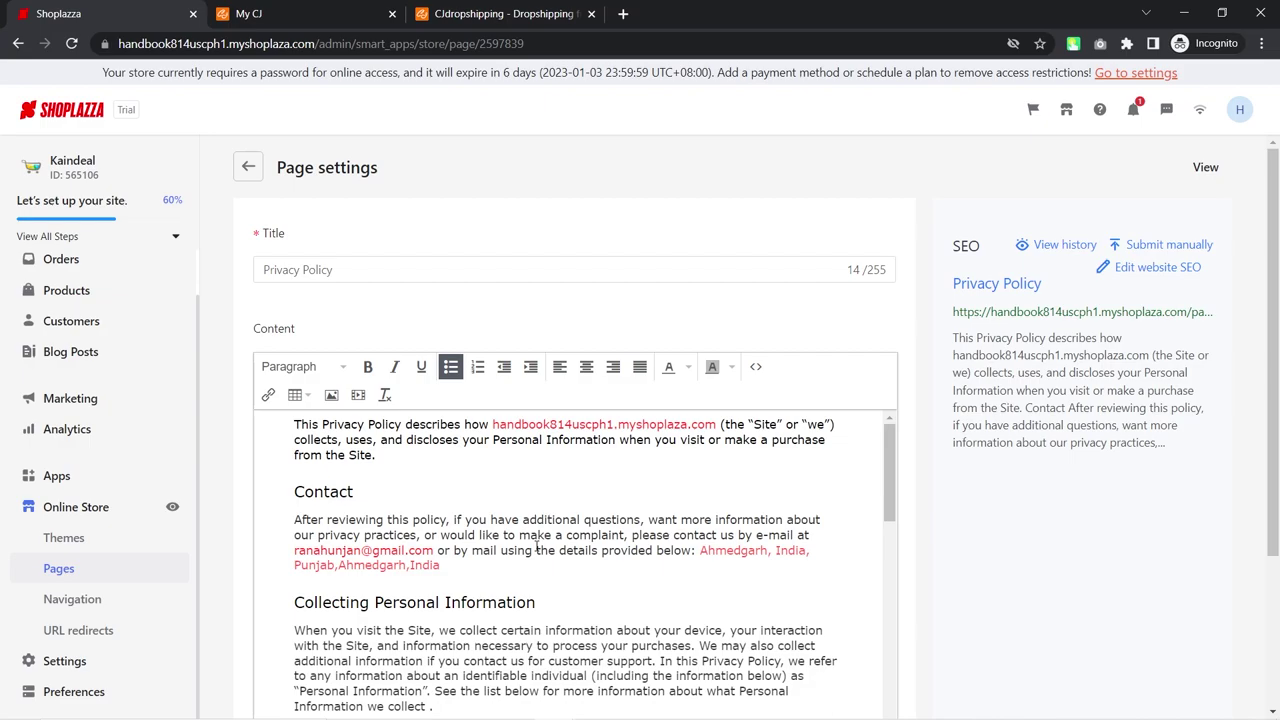
{"action": "left_click", "coordinate": [248, 167]}
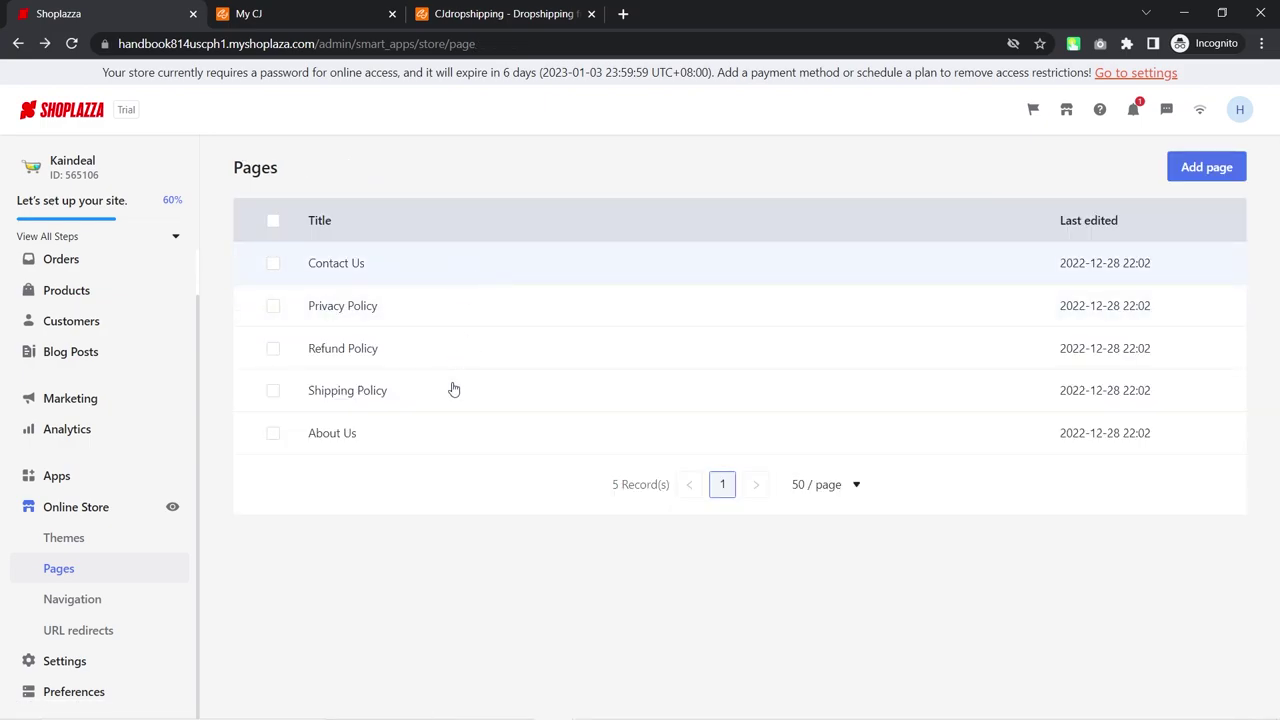
{"action": "left_click", "coordinate": [72, 599]}
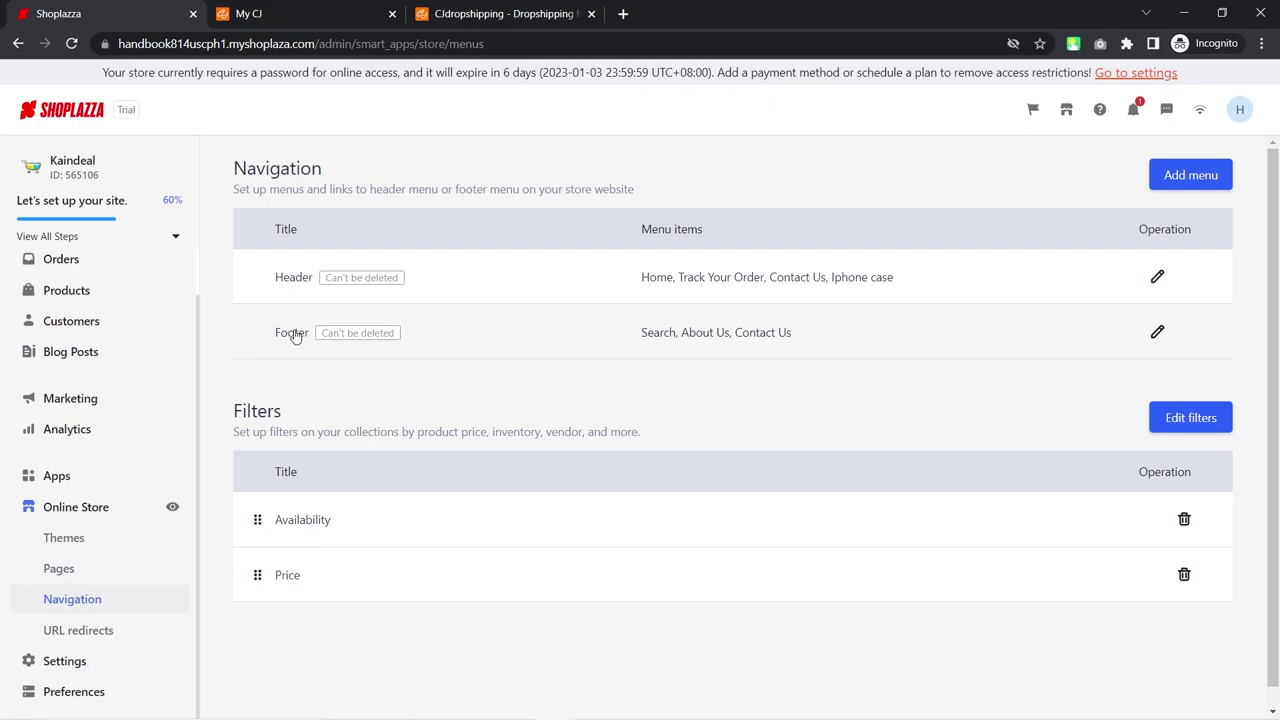
Open the Footer menu and delete its Search item.
{"action": "left_click", "coordinate": [295, 336]}
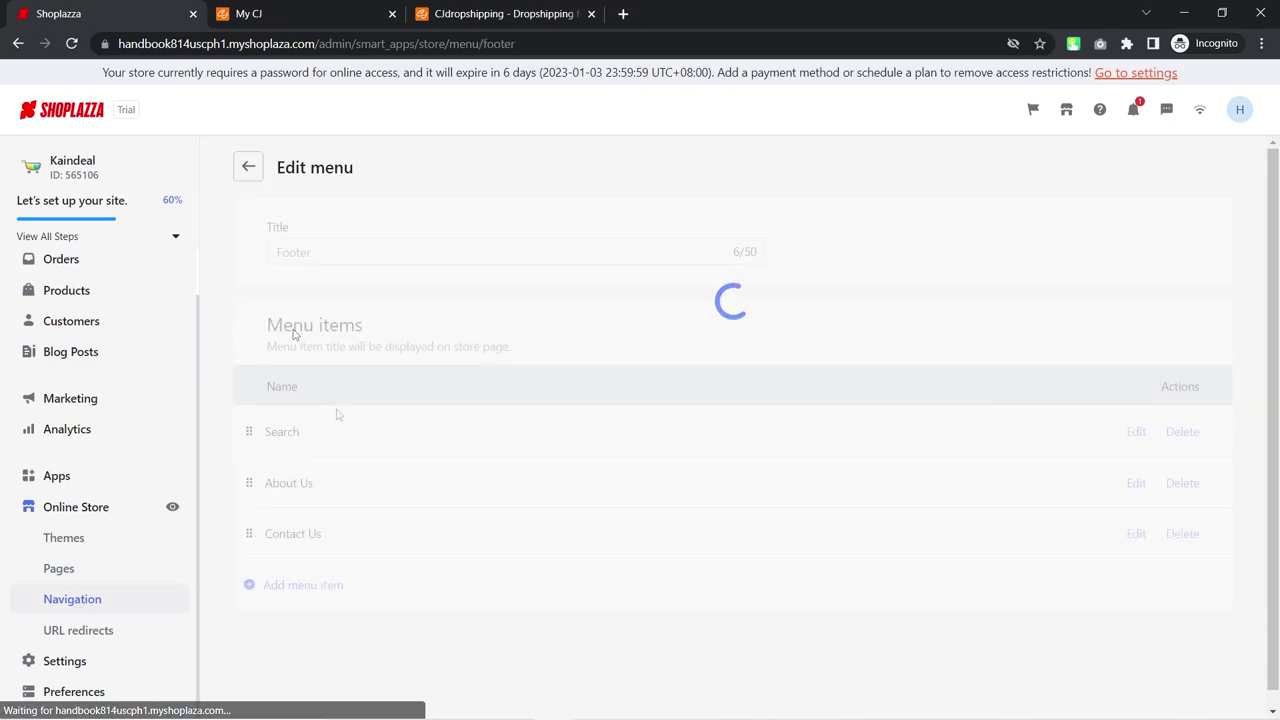
{"action": "left_click", "coordinate": [172, 507]}
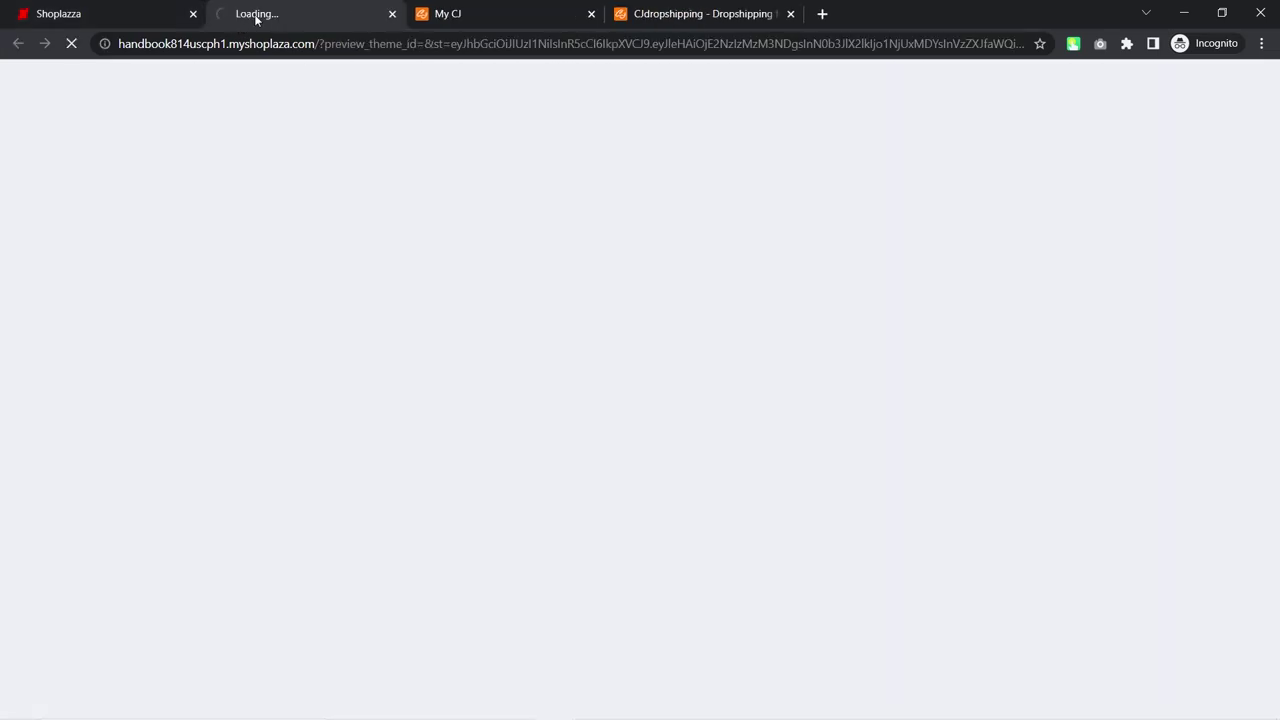
{"action": "scroll", "coordinate": [541, 412], "scroll_direction": "down", "scroll_amount": 5}
{"action": "scroll", "coordinate": [541, 412], "scroll_direction": "down", "scroll_amount": 10}
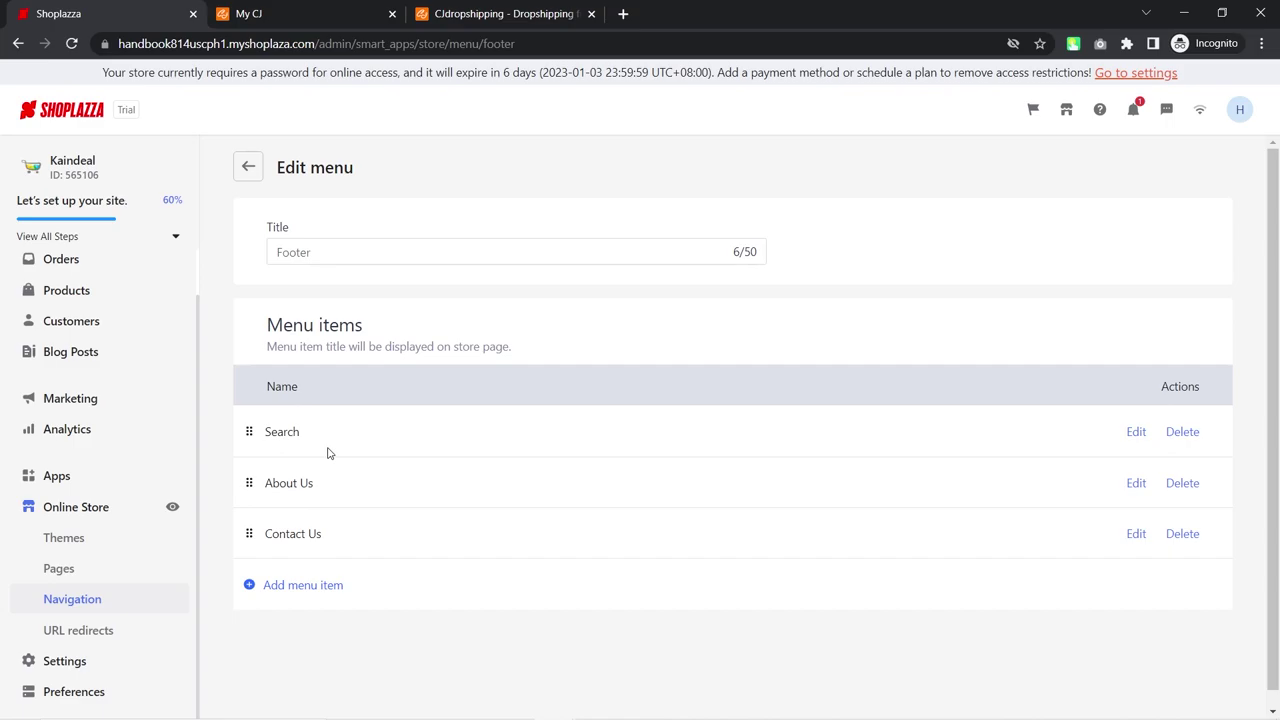
{"action": "left_click", "coordinate": [1183, 432]}
{"action": "left_click", "coordinate": [820, 438]}
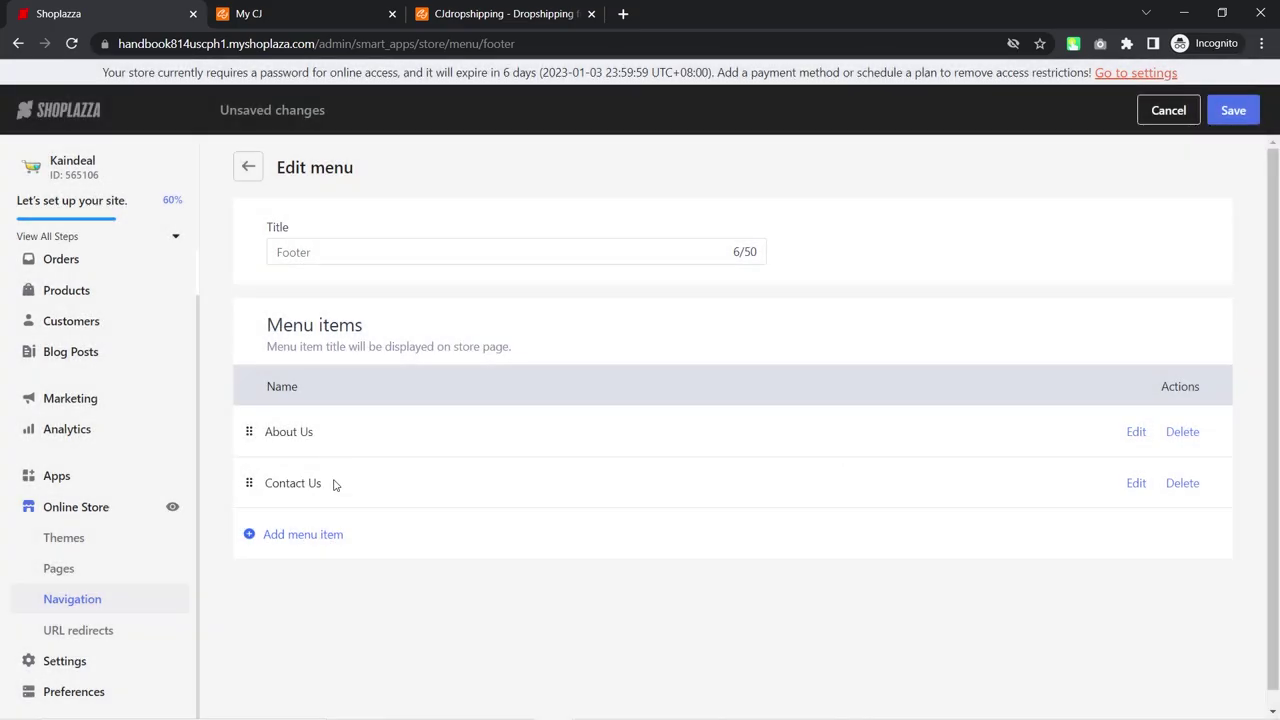
Add Privacy Policy and Refund Policy page items to the Footer menu and save it.
{"action": "left_click", "coordinate": [303, 538]}
{"action": "left_click", "coordinate": [975, 223]}
{"action": "scroll", "coordinate": [977, 300], "scroll_direction": "down", "scroll_amount": 2}
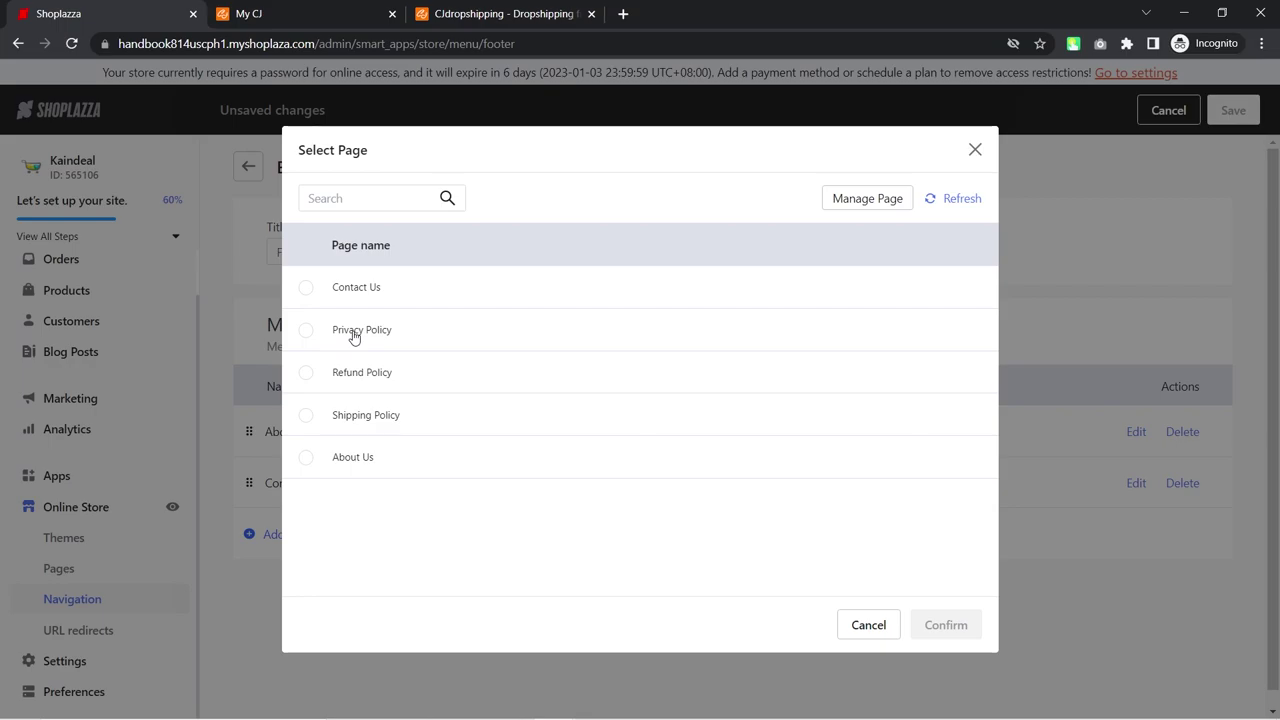
{"action": "left_click", "coordinate": [356, 332]}
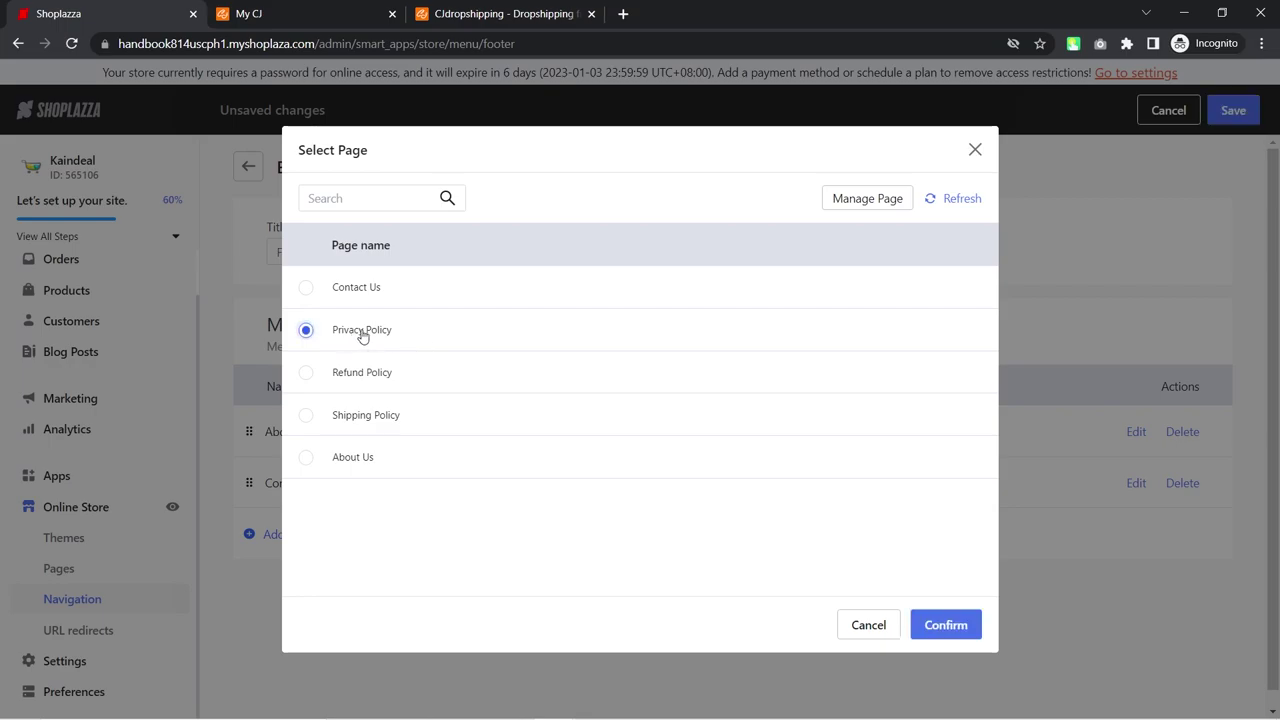
{"action": "left_click", "coordinate": [952, 632]}
{"action": "left_click", "coordinate": [953, 153]}
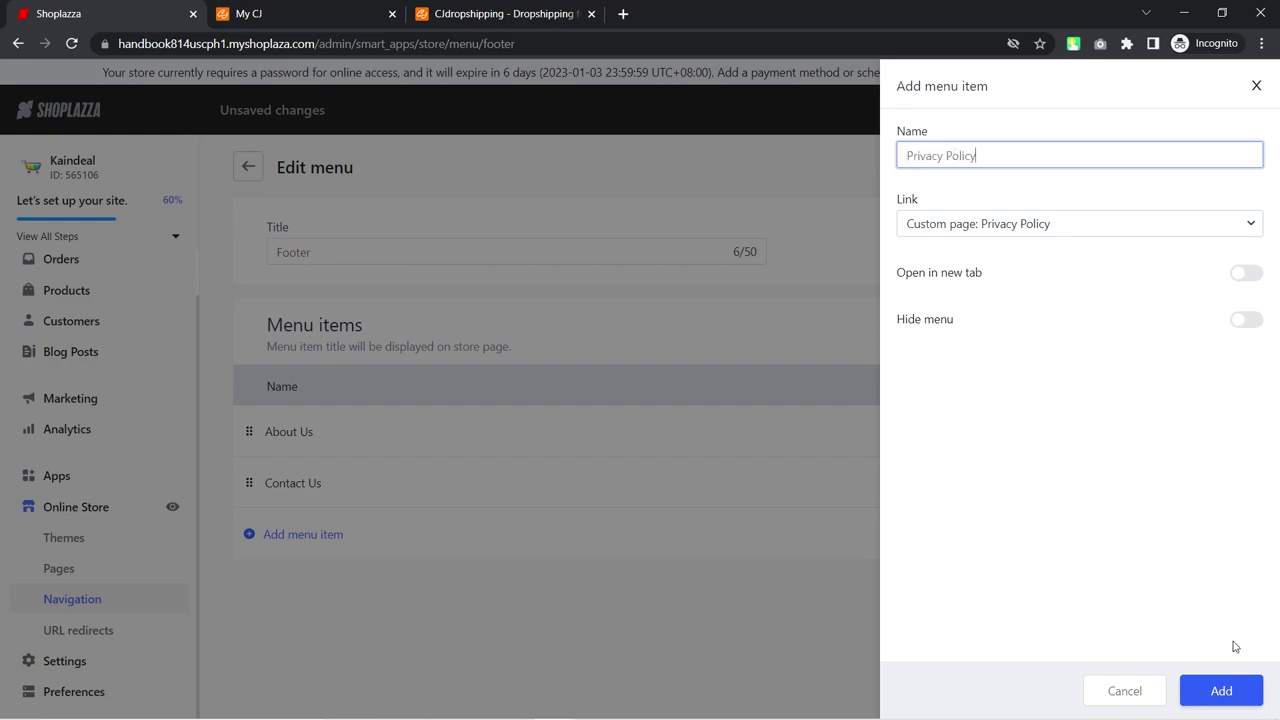
{"action": "left_click", "coordinate": [1236, 690]}
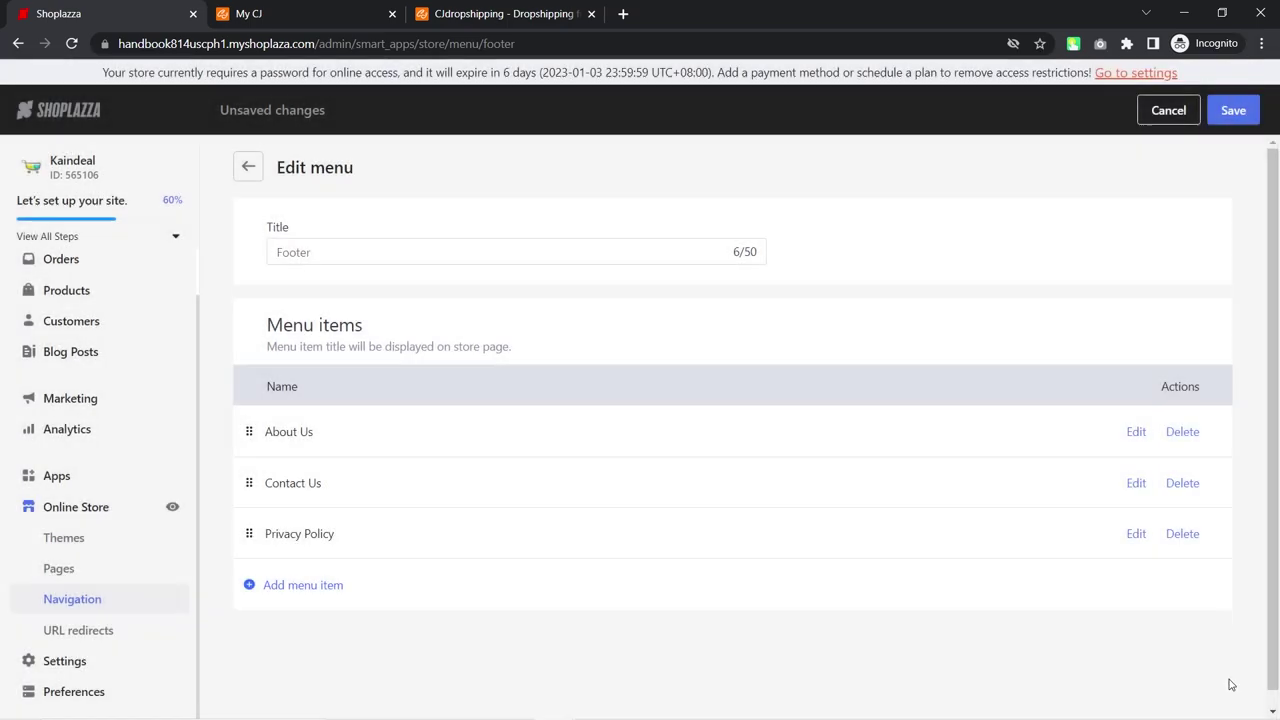
{"action": "left_click", "coordinate": [312, 588]}
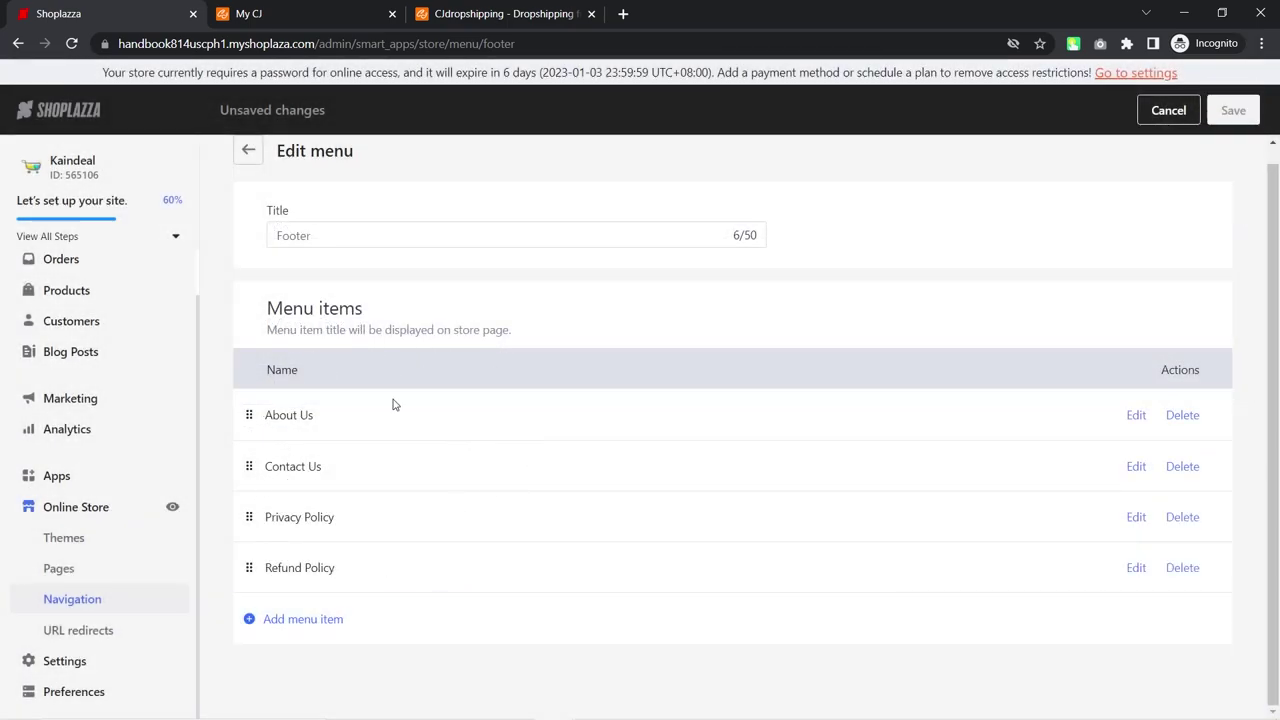
{"action": "left_click", "coordinate": [1233, 111]}
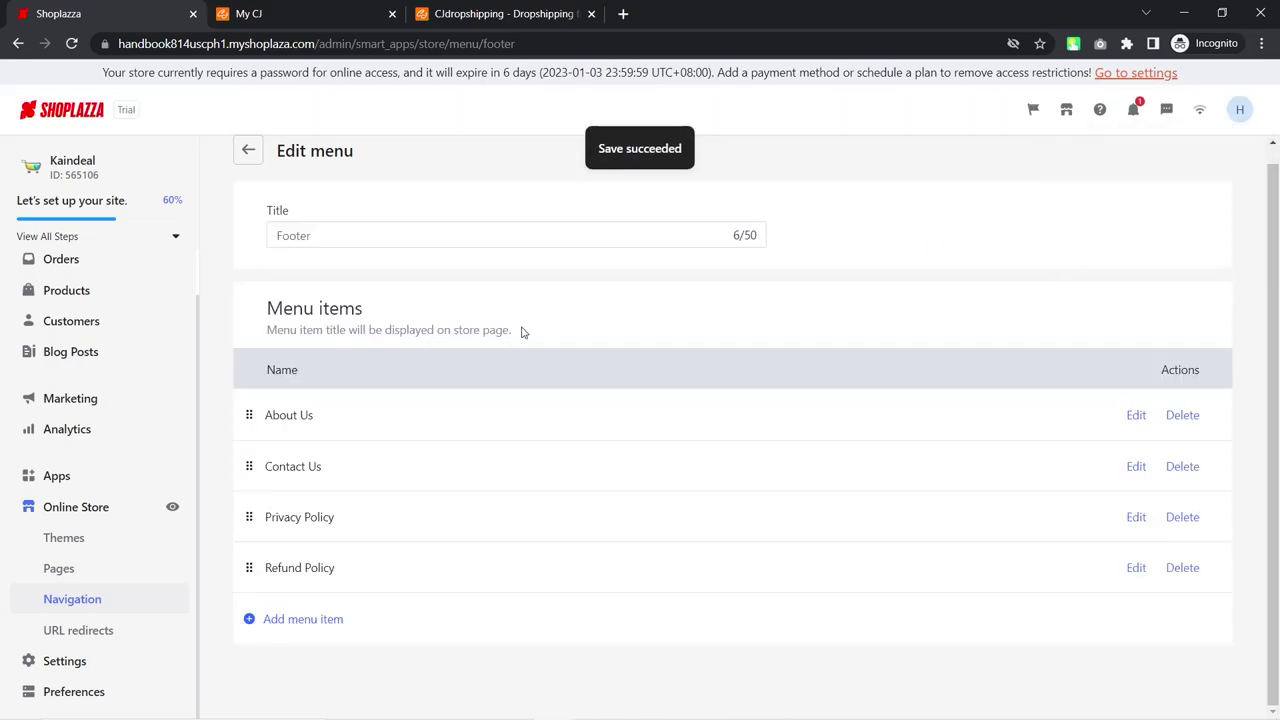
Check the footer links on the storefront, close the tab, and go to Themes.
{"action": "left_click", "coordinate": [173, 509]}
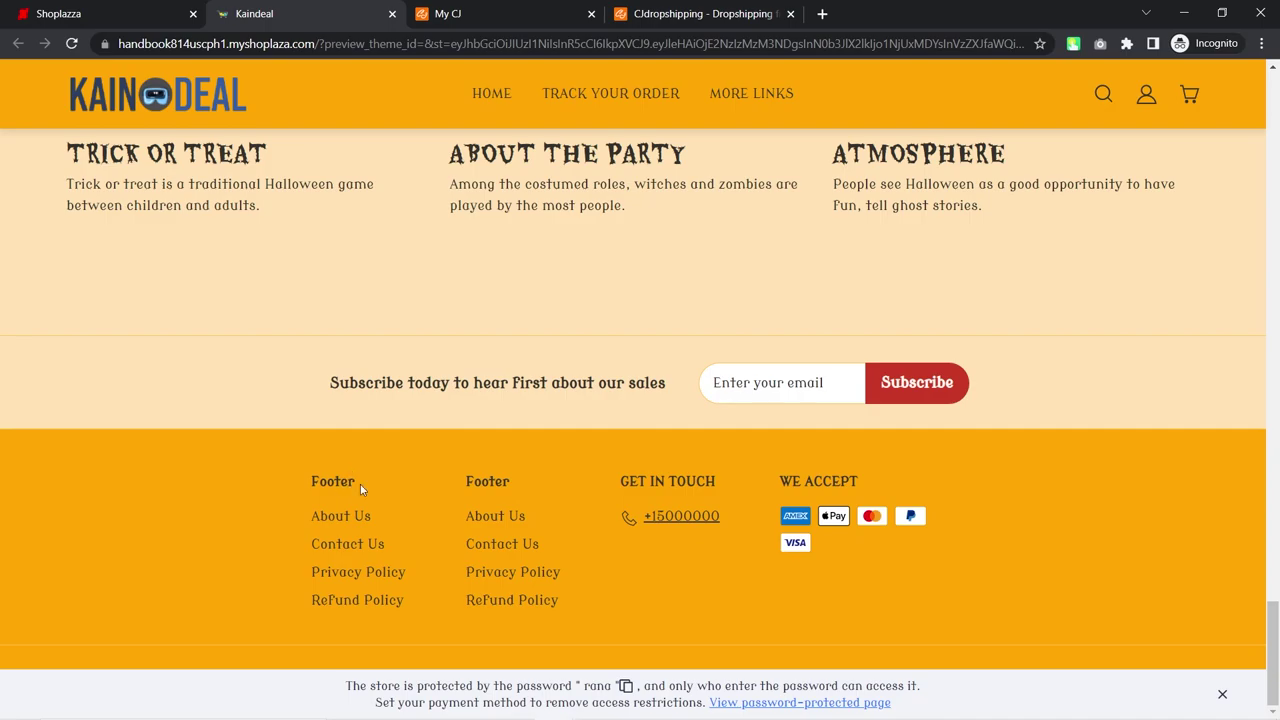
{"action": "left_click_drag", "start_coordinate": [307, 481], "coordinate": [408, 495]}
{"action": "left_click_drag", "start_coordinate": [512, 485], "coordinate": [307, 482]}
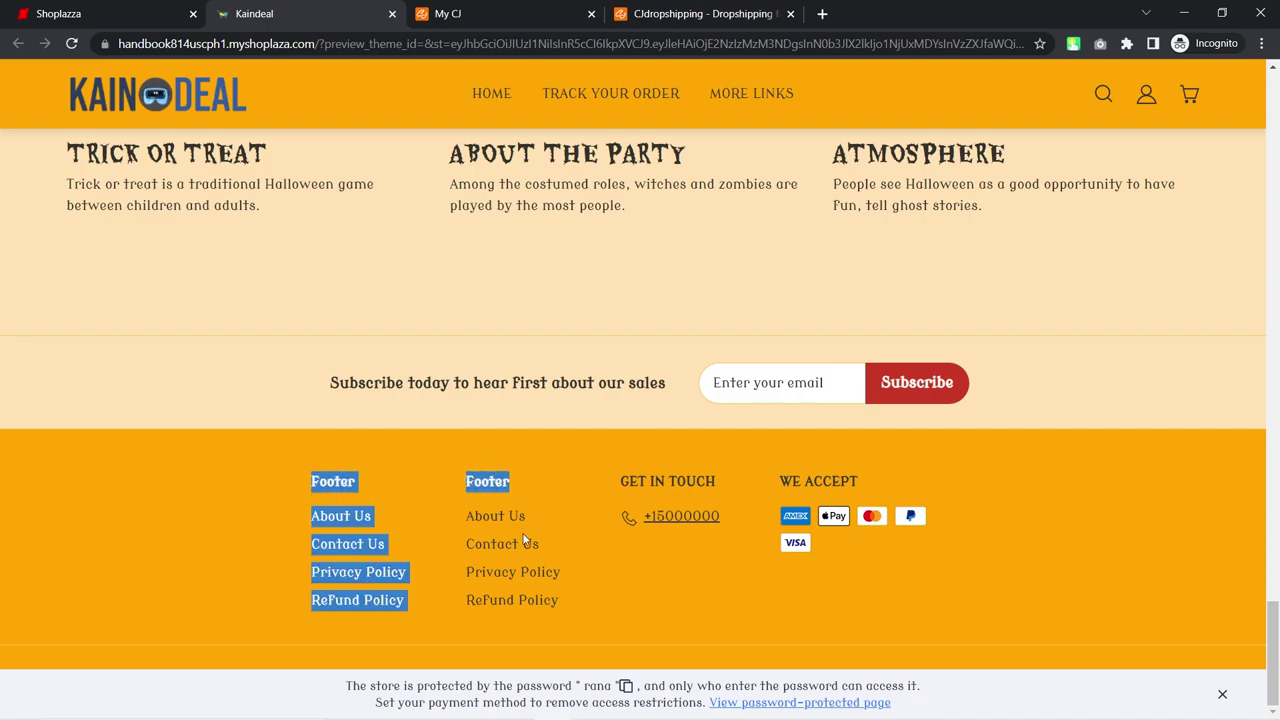
{"action": "left_click", "coordinate": [298, 507]}
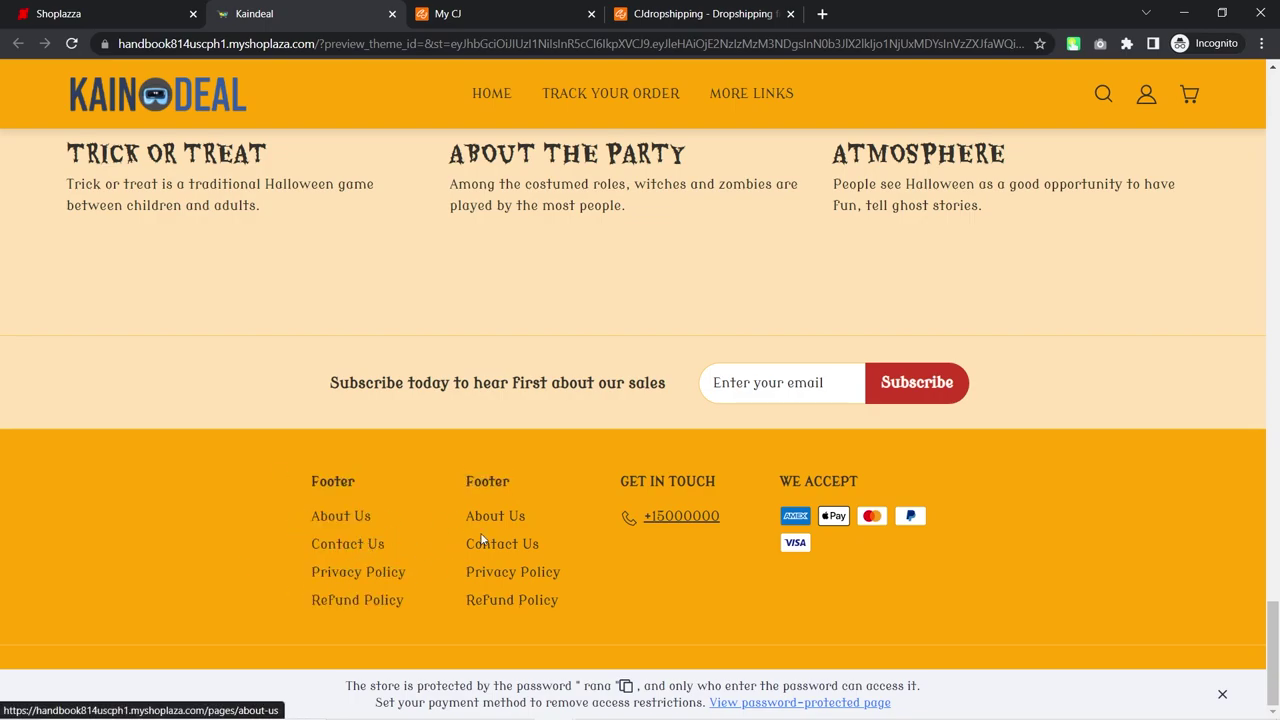
{"action": "left_click", "coordinate": [392, 13]}
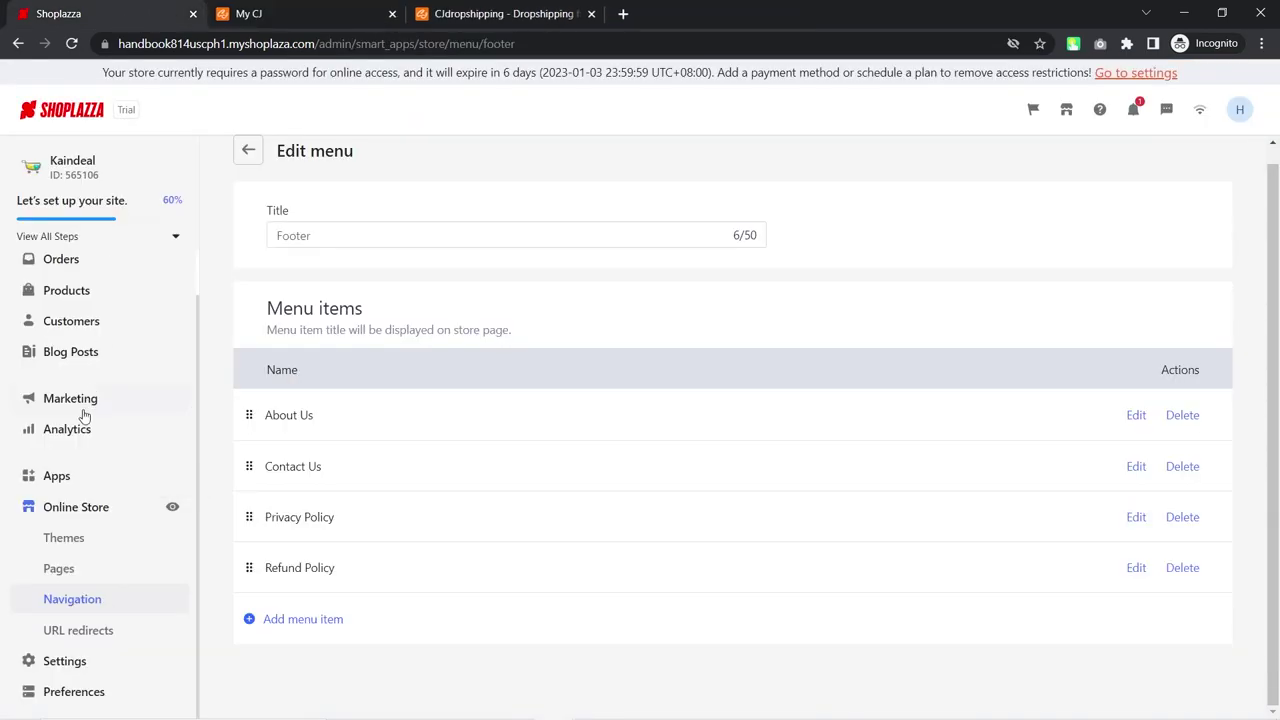
{"action": "left_click", "coordinate": [85, 540]}
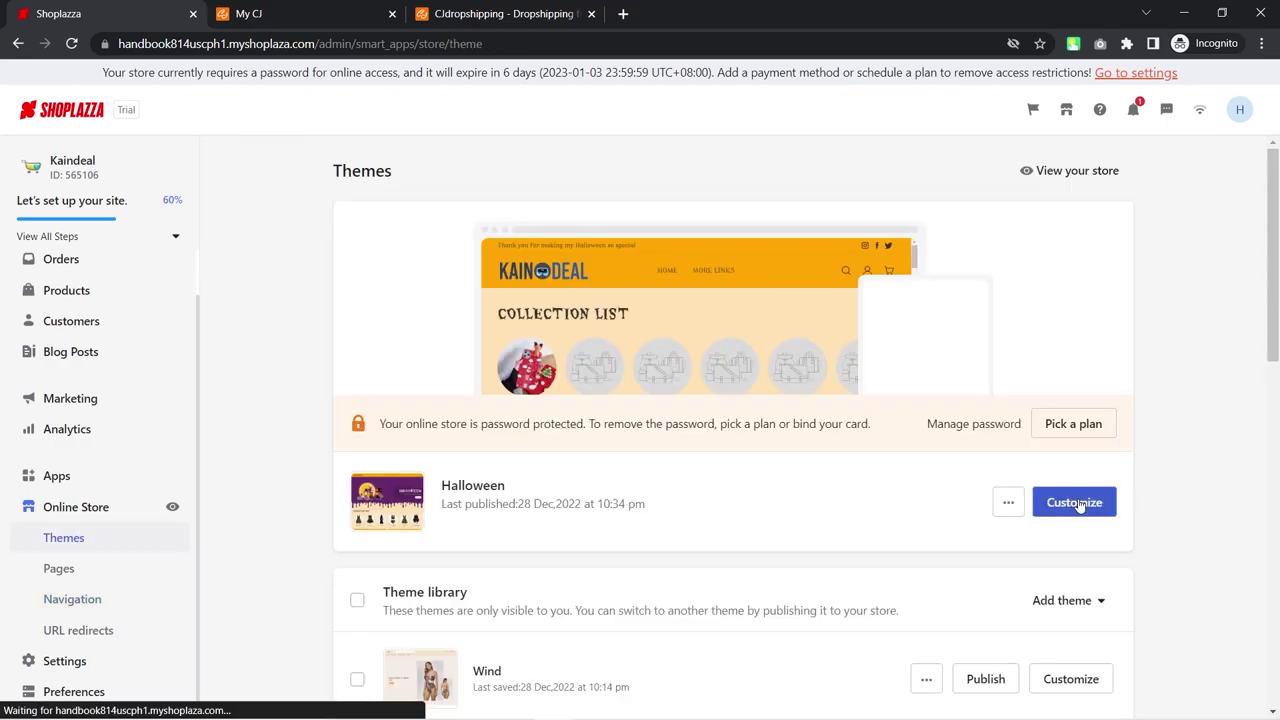
Customize the Halloween theme, removing the menu from the first footer column.
{"action": "left_click", "coordinate": [1075, 503]}
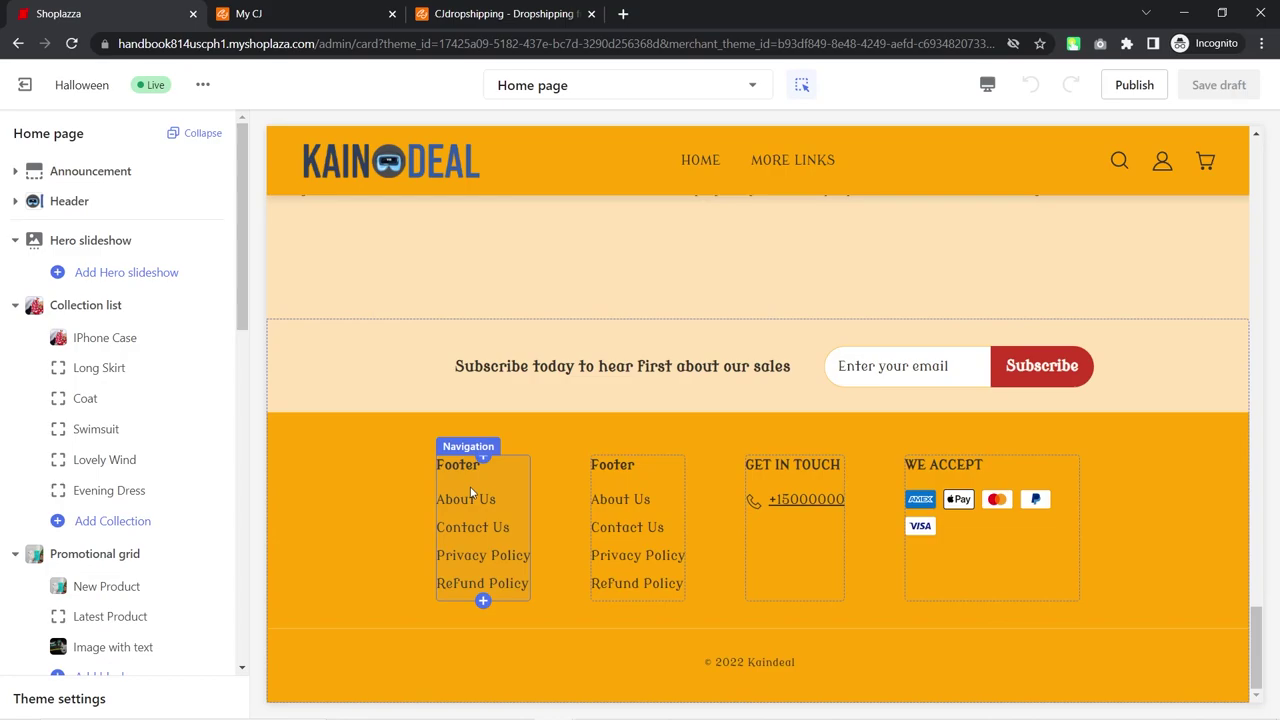
{"action": "left_click", "coordinate": [472, 492]}
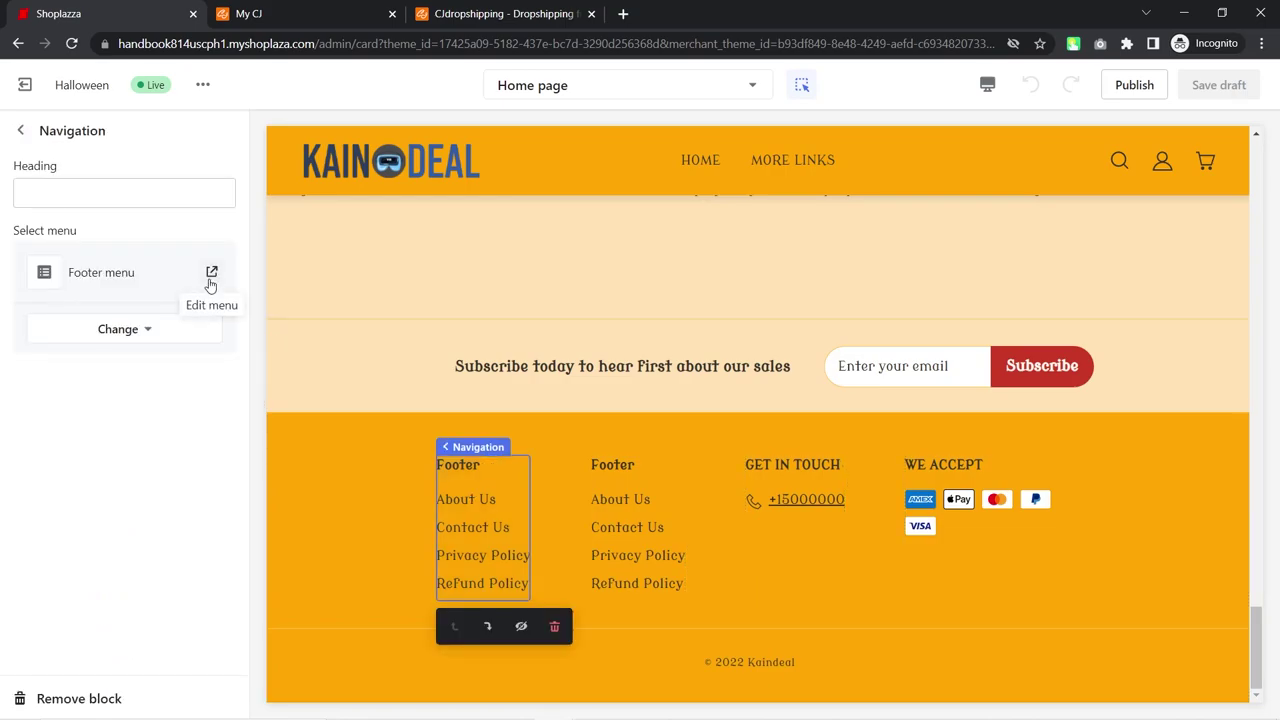
{"action": "left_click", "coordinate": [158, 332]}
{"action": "left_click", "coordinate": [100, 399]}
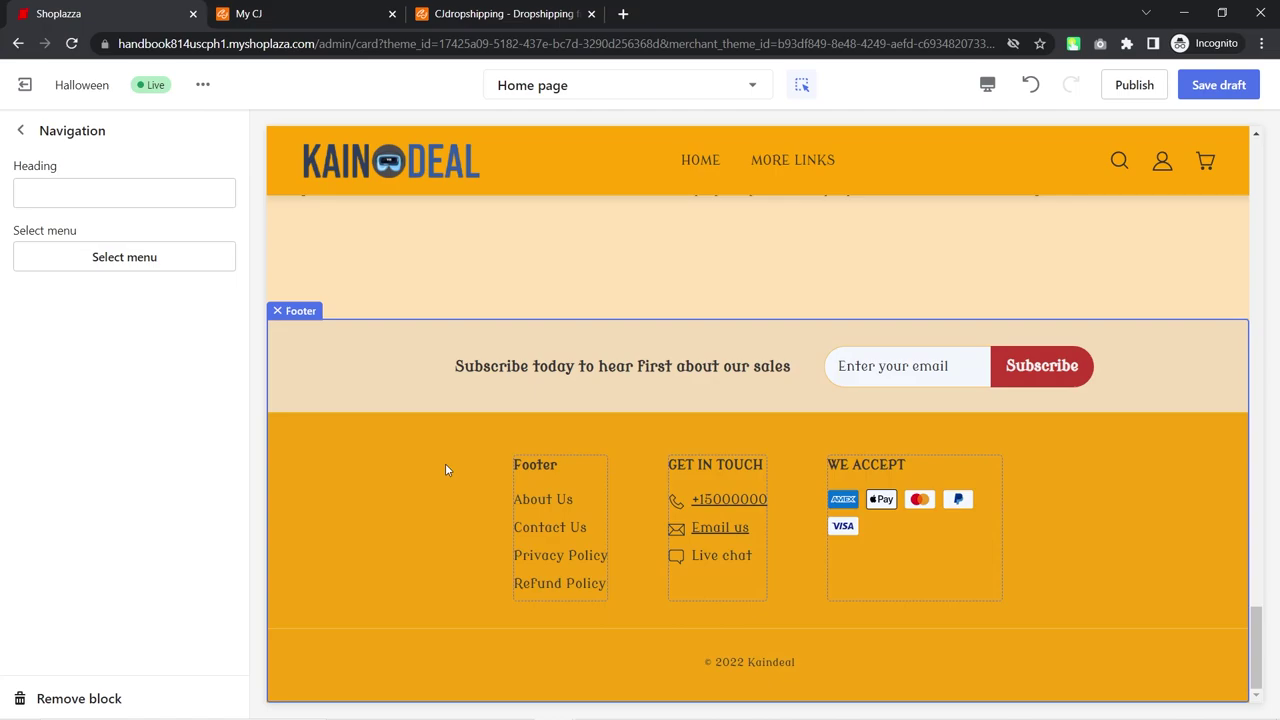
Review the Get in touch and We accept footer blocks, then publish the theme.
{"action": "left_click", "coordinate": [718, 472]}
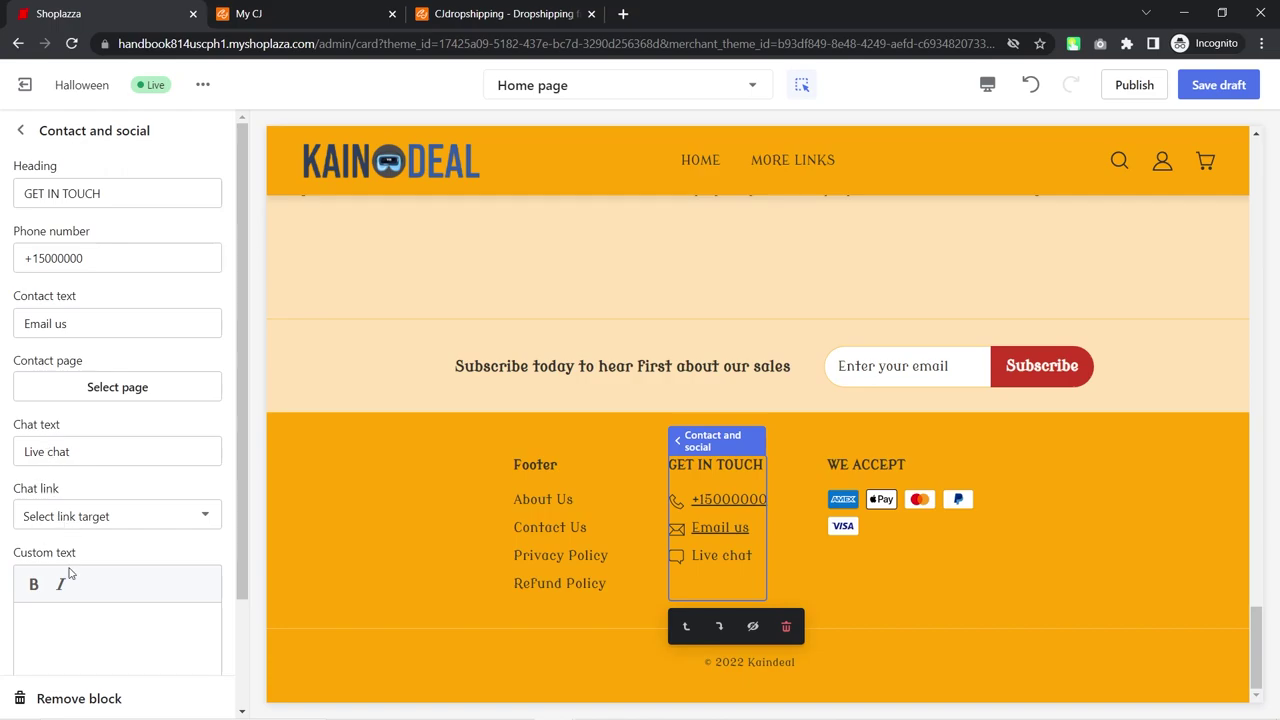
{"action": "scroll", "coordinate": [80, 580], "scroll_direction": "down", "scroll_amount": 2}
{"action": "left_click", "coordinate": [135, 588]}
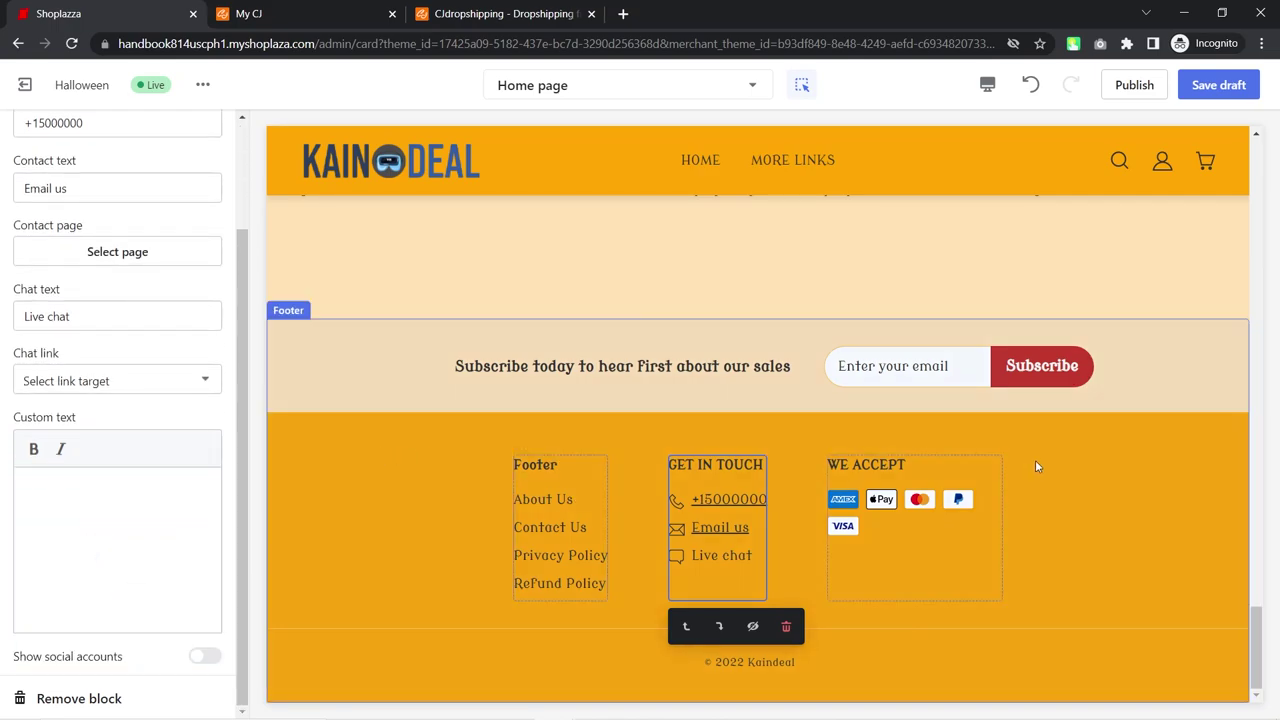
{"action": "left_click", "coordinate": [881, 510]}
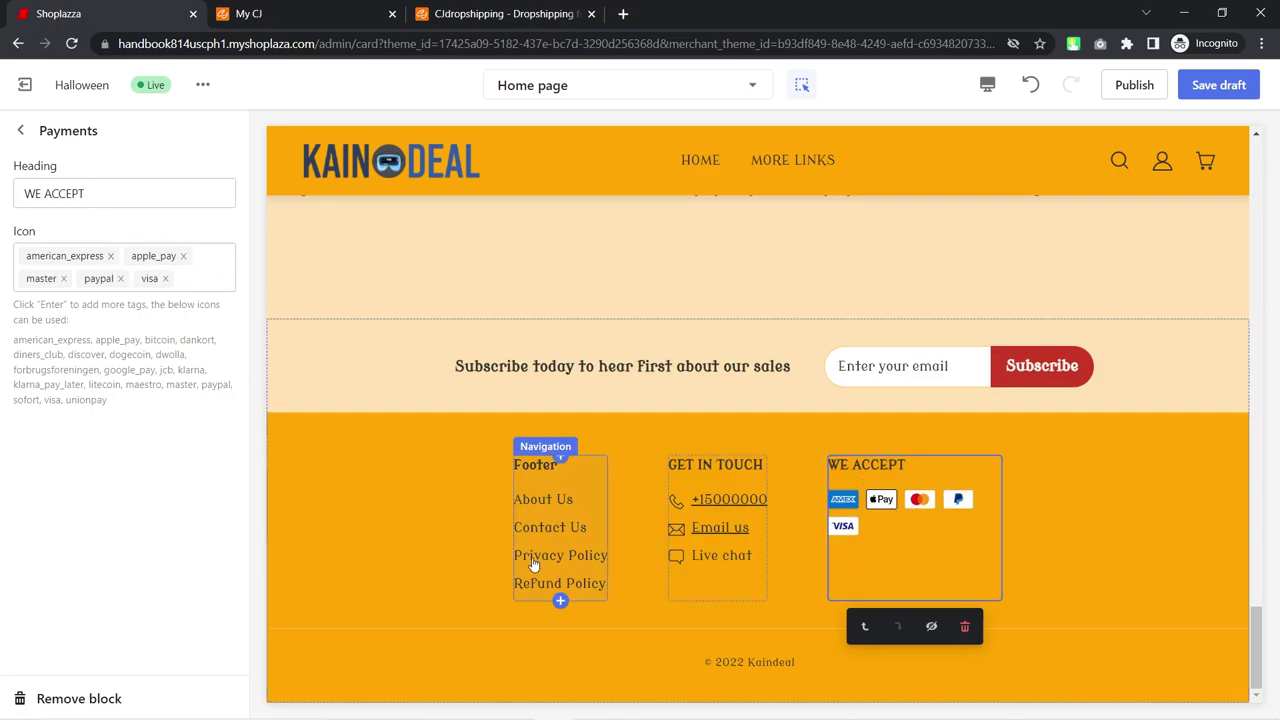
{"action": "left_click", "coordinate": [760, 662]}
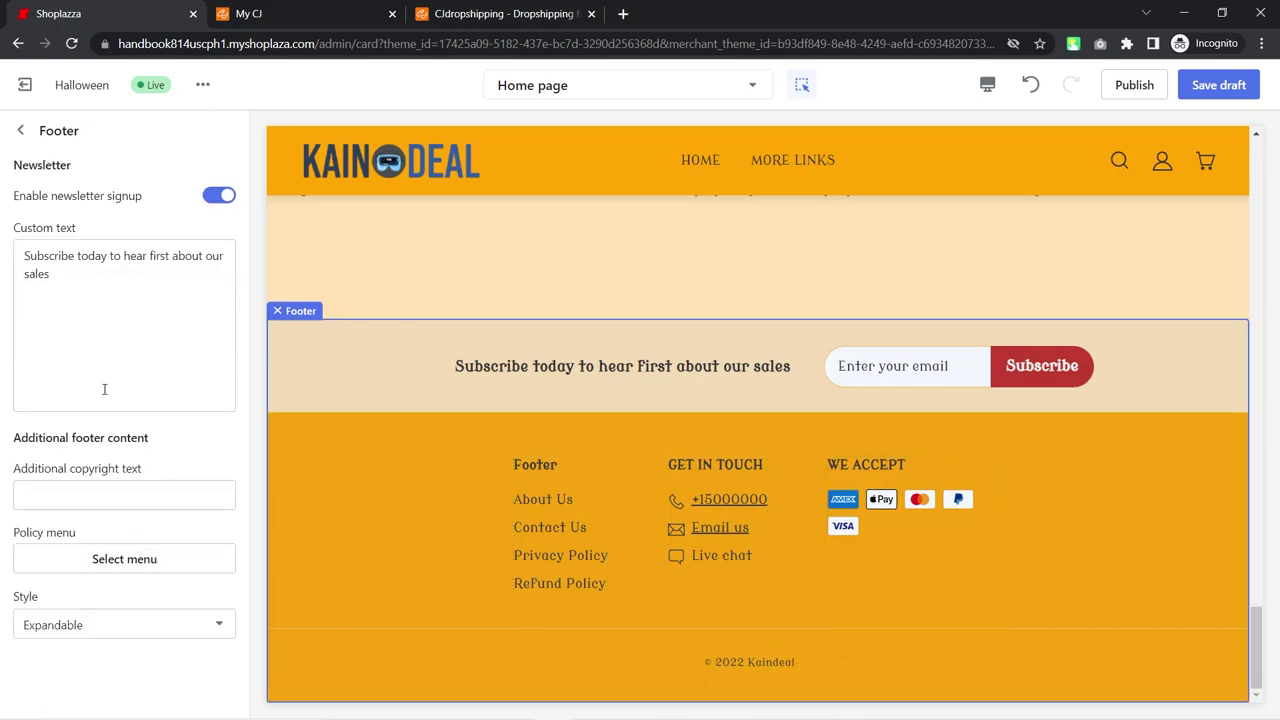
{"action": "scroll", "coordinate": [371, 408], "scroll_direction": "up", "scroll_amount": 1}
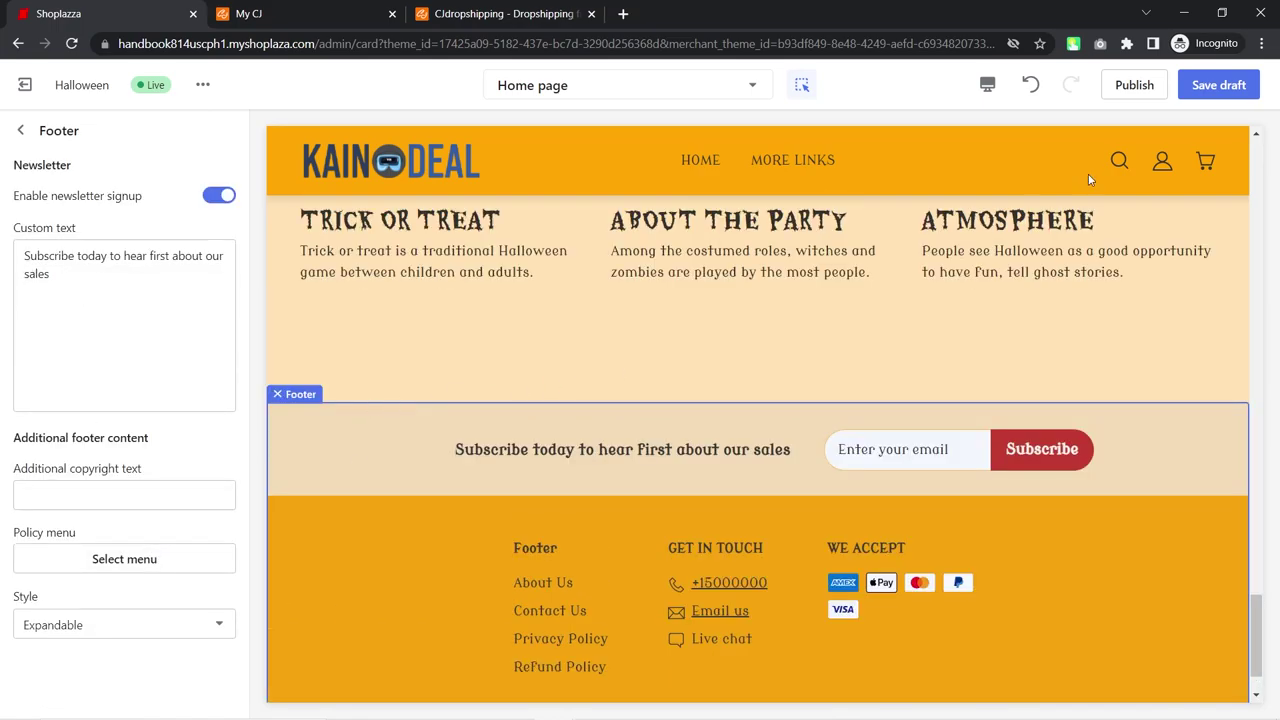
{"action": "left_click", "coordinate": [1136, 88]}
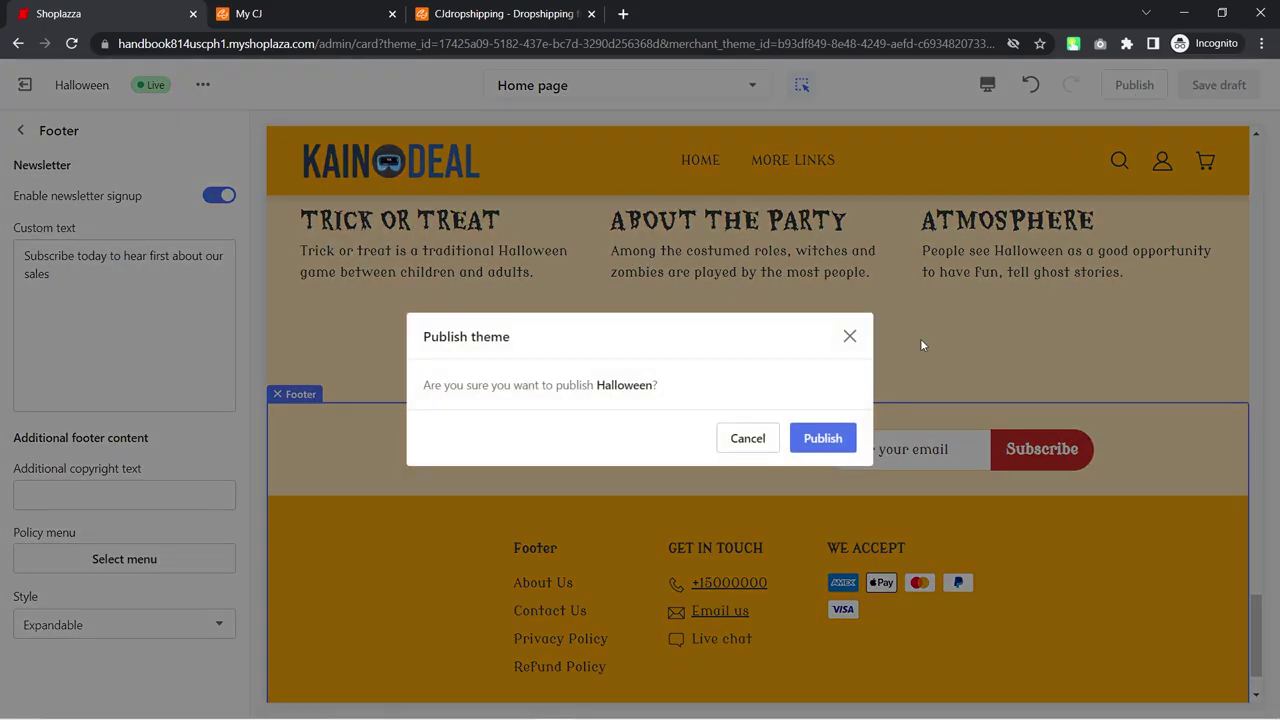
{"action": "left_click", "coordinate": [822, 439]}
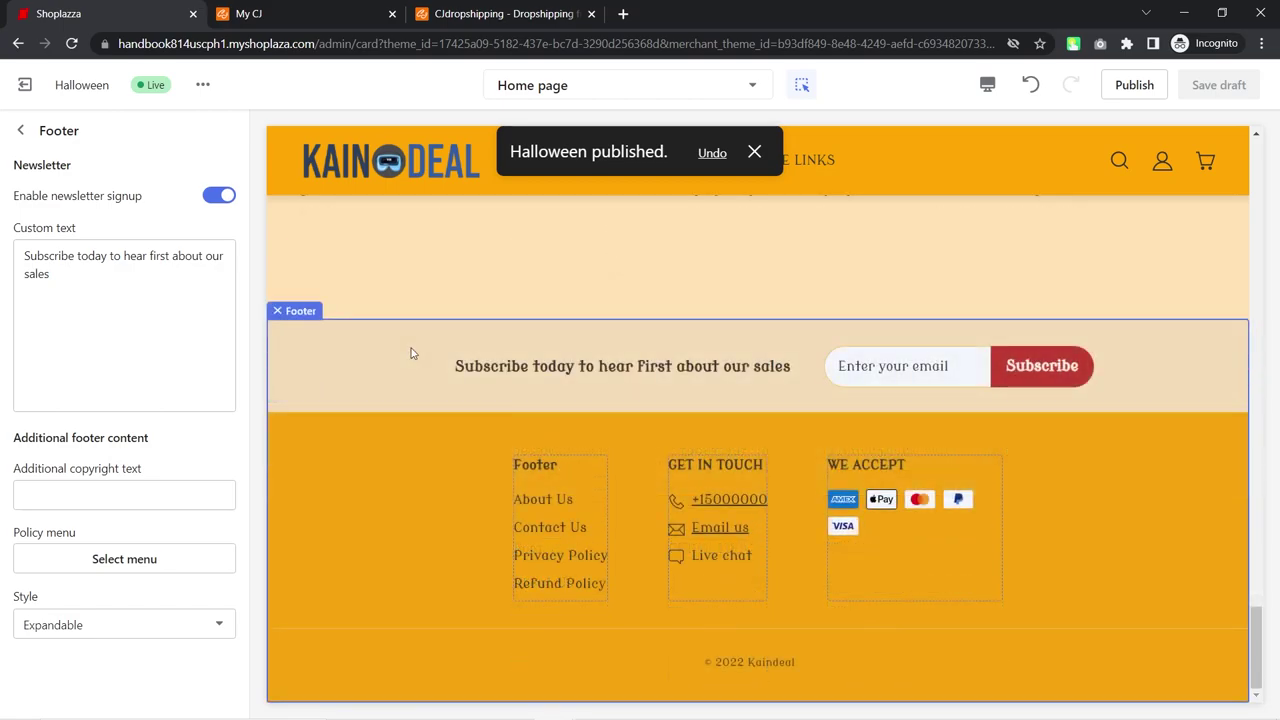
Exit the theme editor and open store Settings on the Staff page.
{"action": "left_click", "coordinate": [18, 85]}
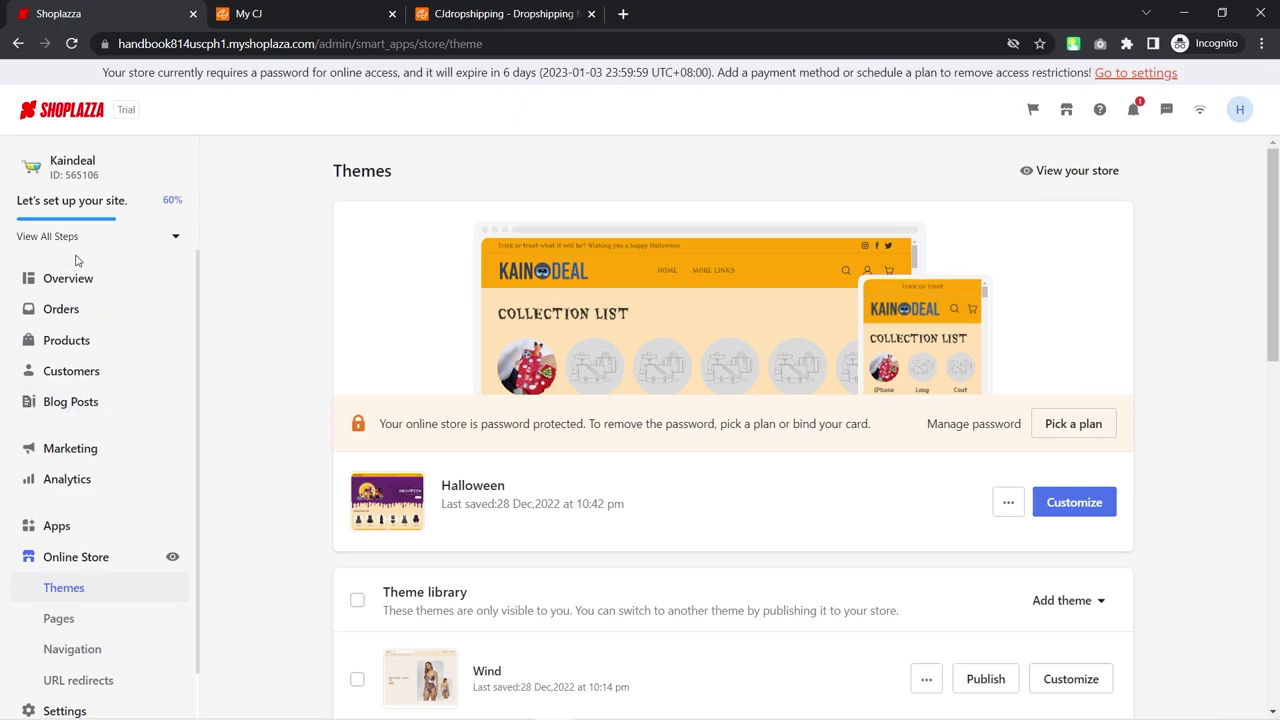
{"action": "scroll", "coordinate": [76, 358], "scroll_direction": "down", "scroll_amount": 1}
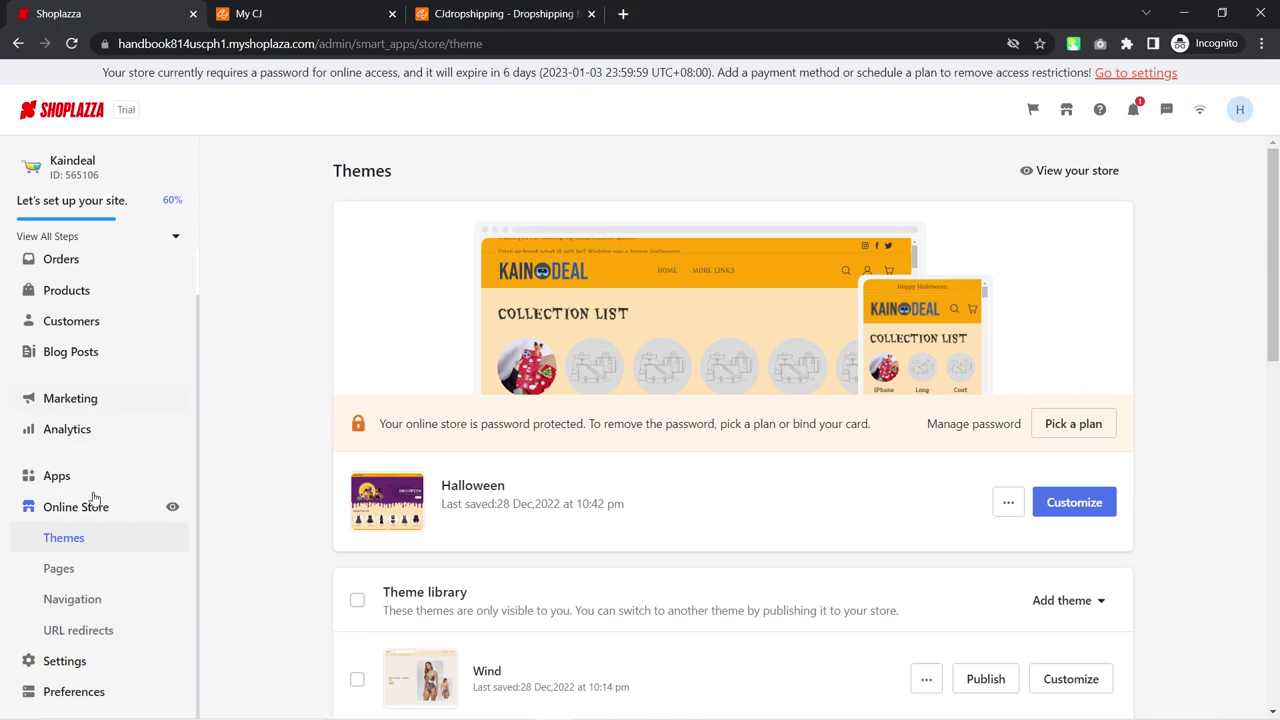
{"action": "left_click", "coordinate": [108, 691]}
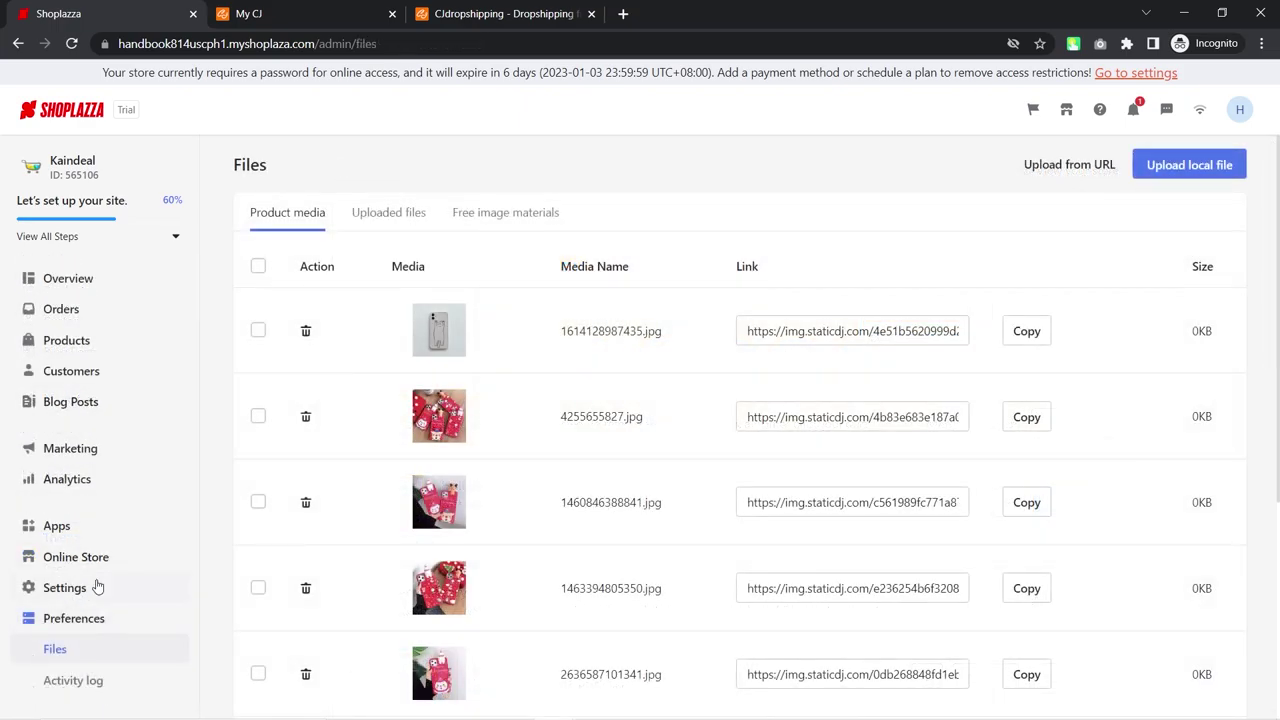
{"action": "left_click", "coordinate": [94, 587]}
{"action": "scroll", "coordinate": [94, 577], "scroll_direction": "down", "scroll_amount": 3}
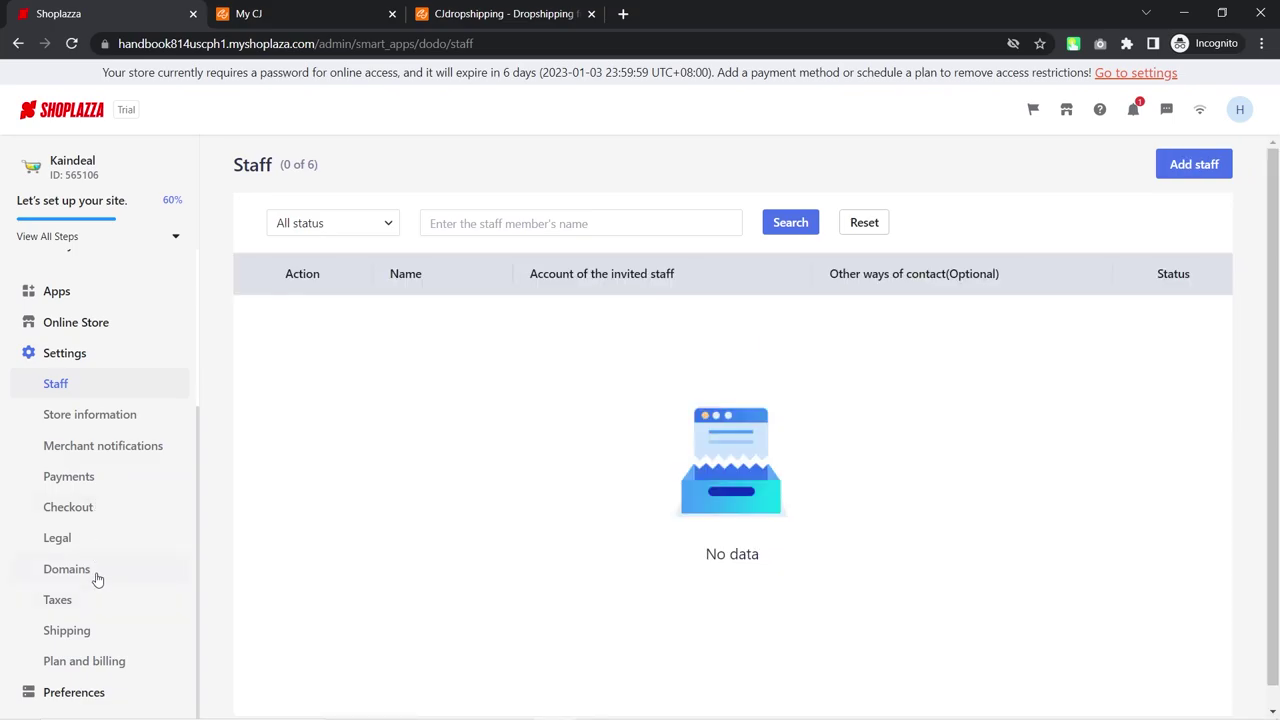
Open Domains settings, accept the privacy notice, and begin connecting an existing domain.
{"action": "left_click", "coordinate": [97, 572]}
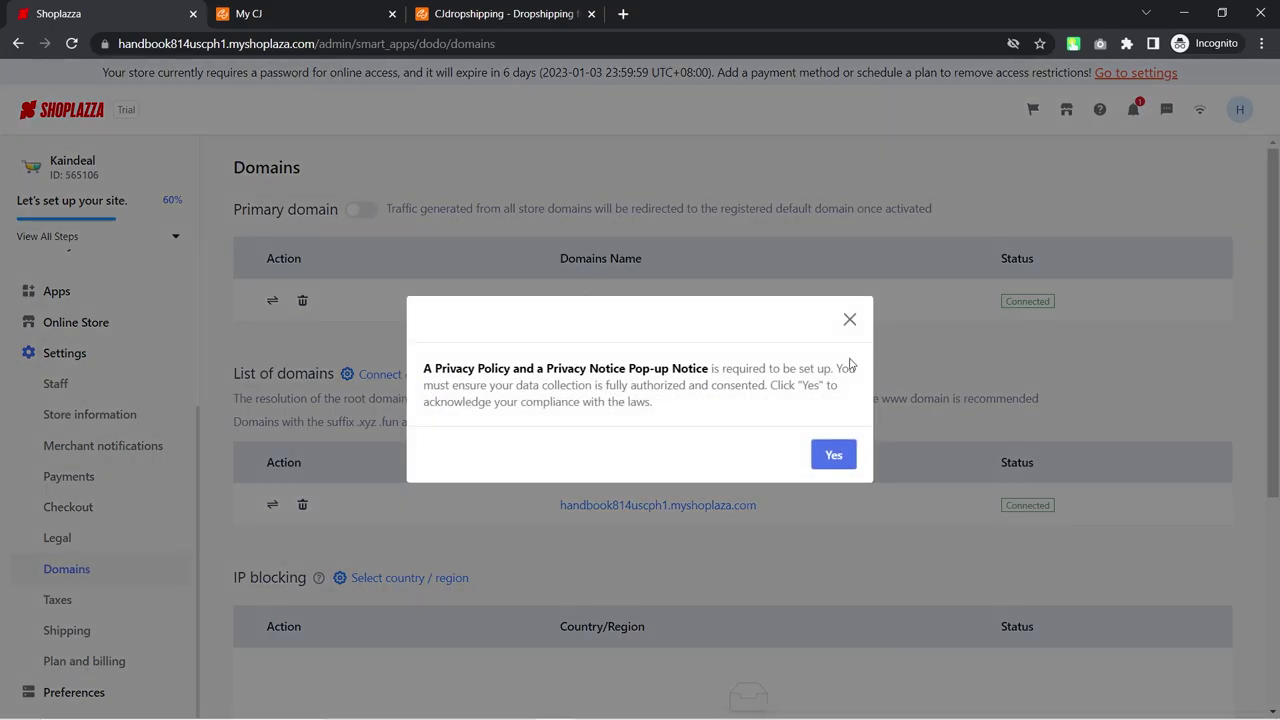
{"action": "left_click", "coordinate": [848, 321]}
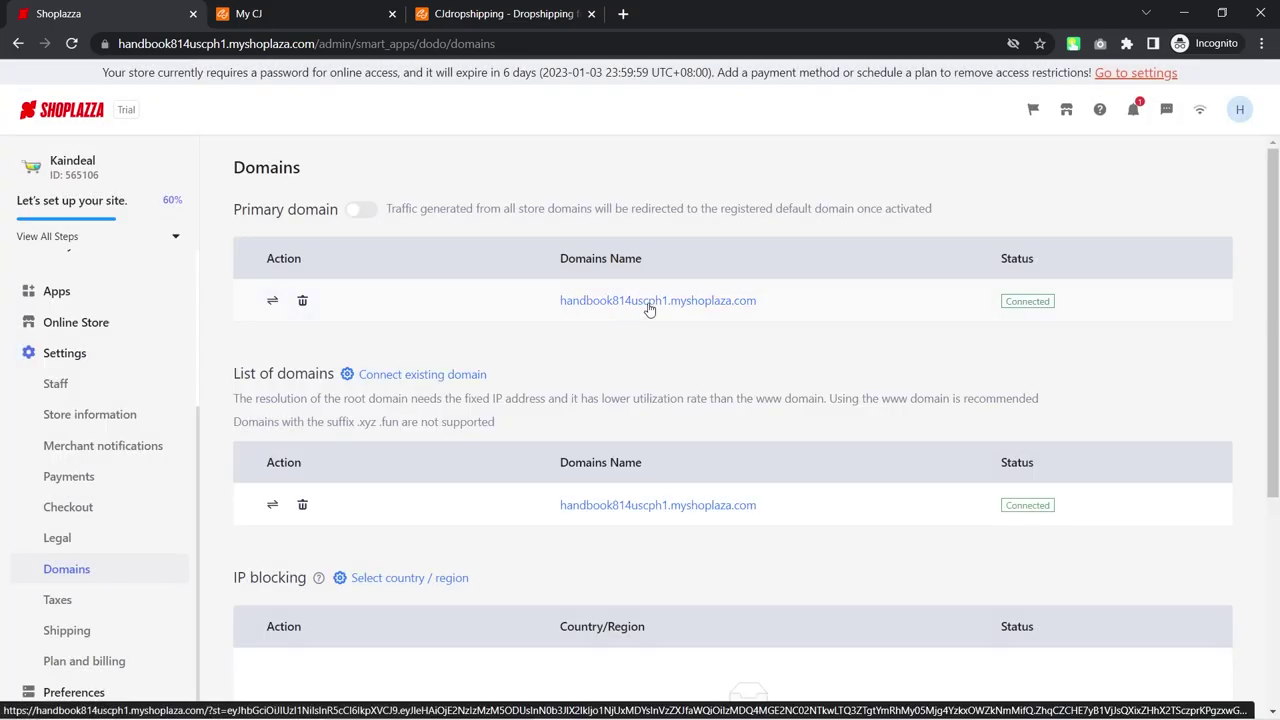
{"action": "left_click", "coordinate": [426, 378]}
{"action": "left_click", "coordinate": [527, 449]}
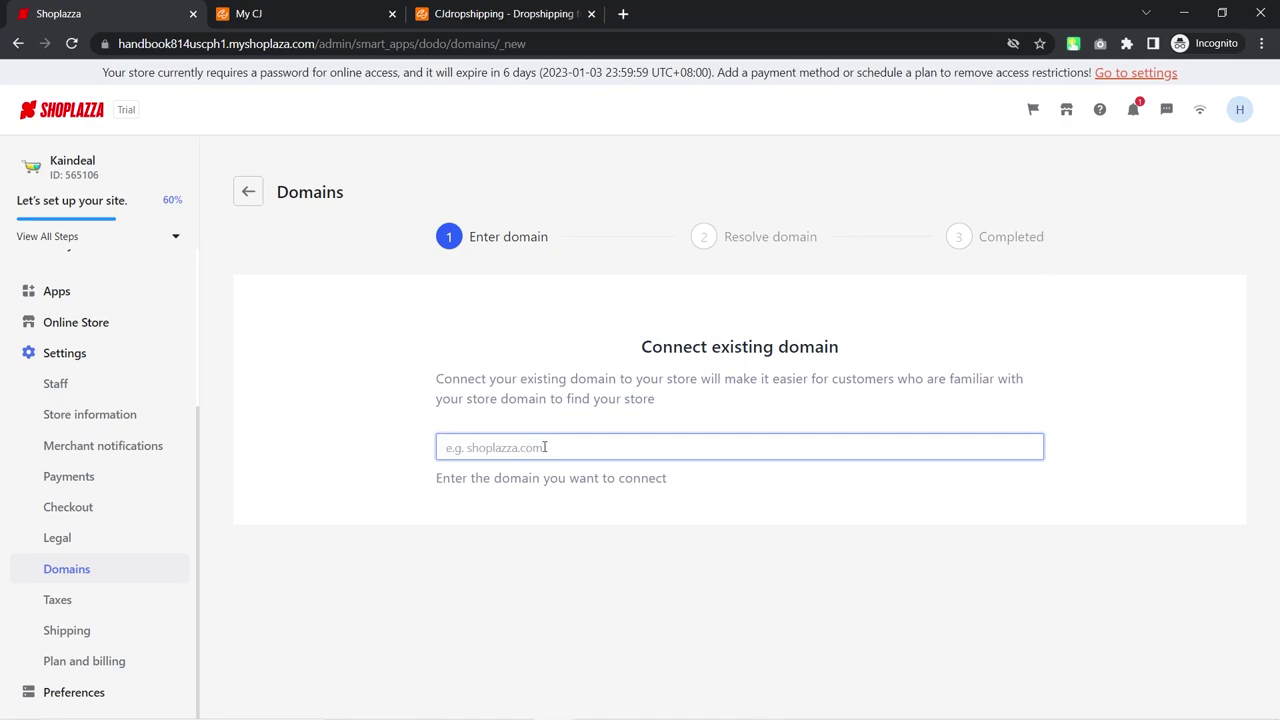
{"action": "type", "text": "https://autourbn.com"}
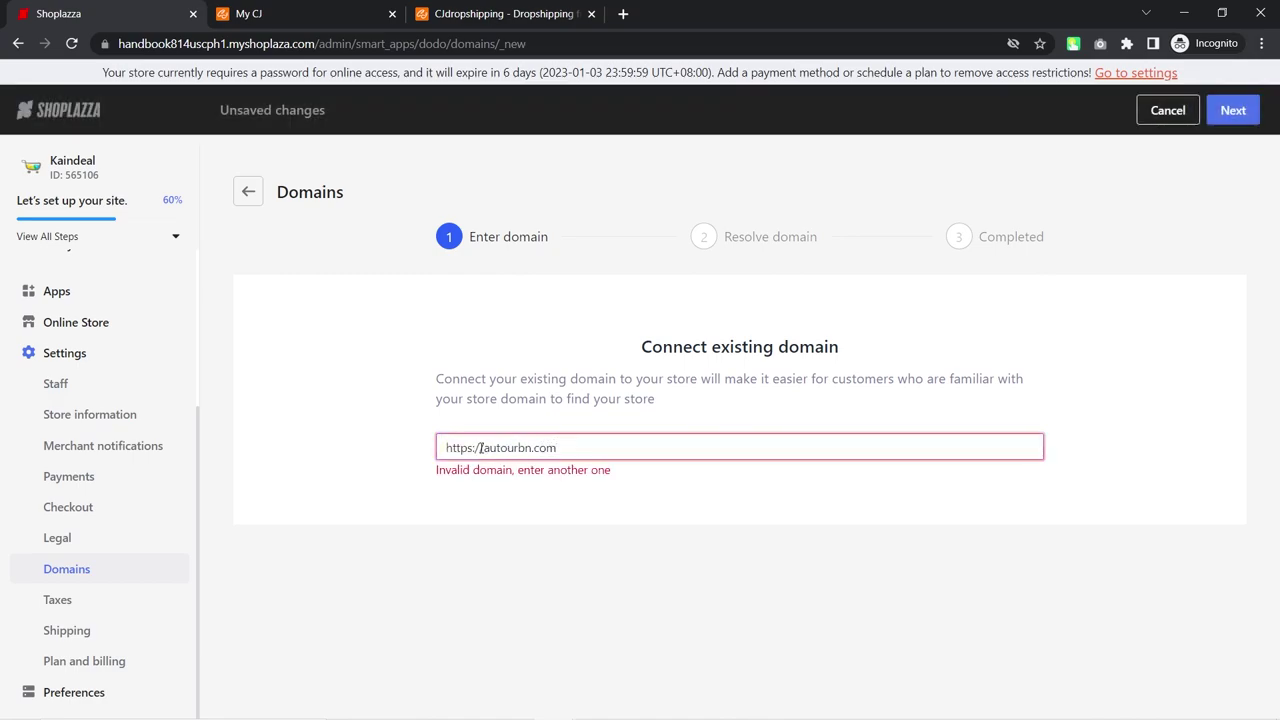
{"action": "left_click_drag", "start_coordinate": [479, 449], "coordinate": [423, 463]}
{"action": "key", "text": "BackSpace"}
{"action": "key", "text": "Delete"}
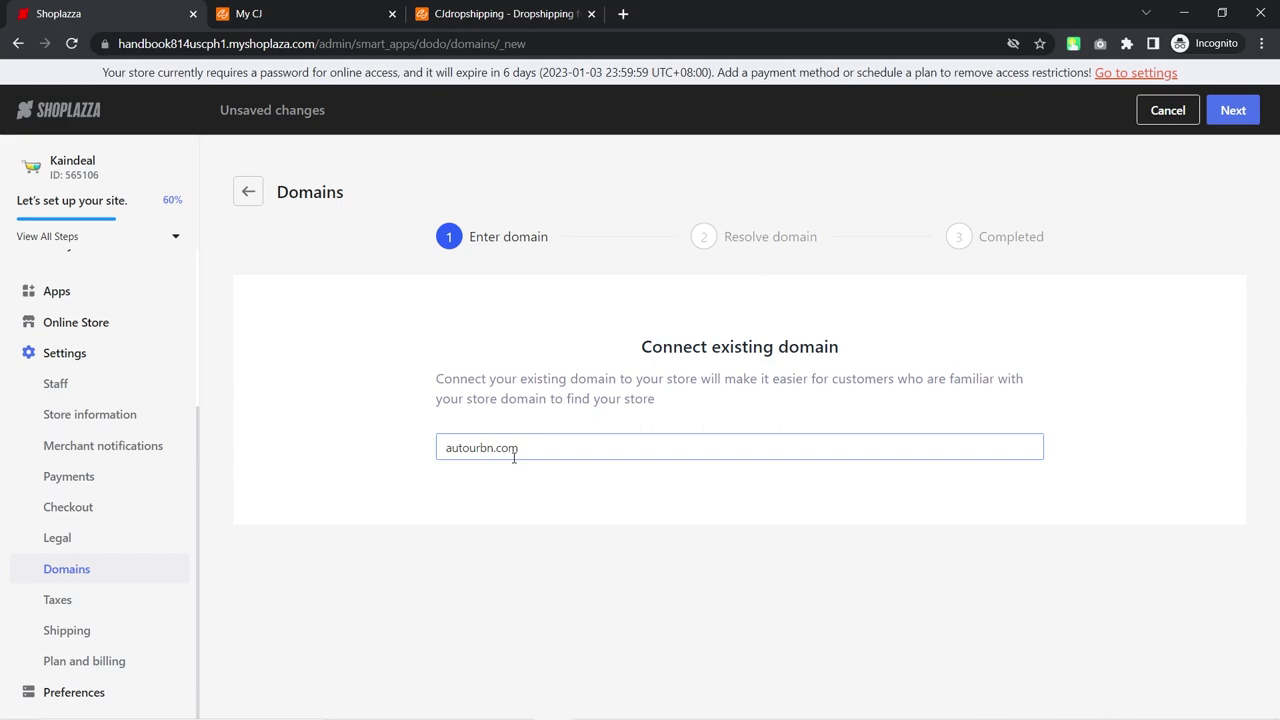
Advance to the DNS resolve step, then leave the setup for Plan and billing.
{"action": "left_click", "coordinate": [1231, 110]}
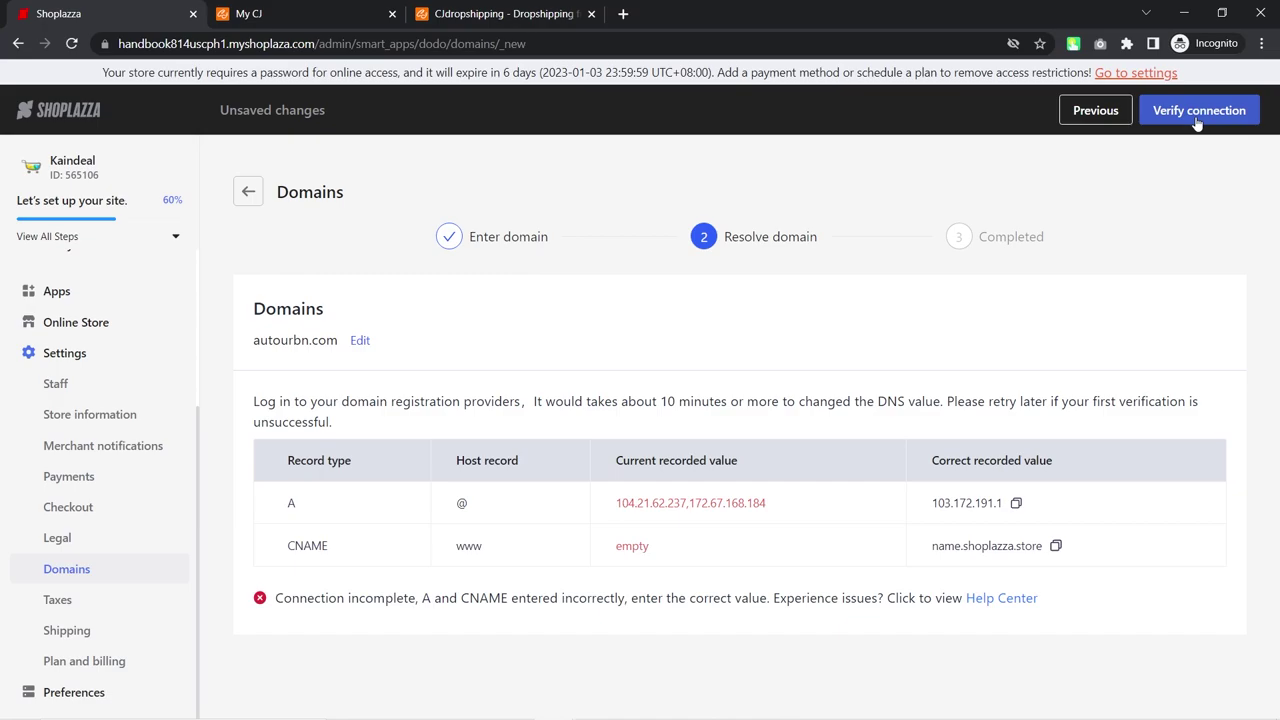
{"action": "left_click", "coordinate": [262, 199]}
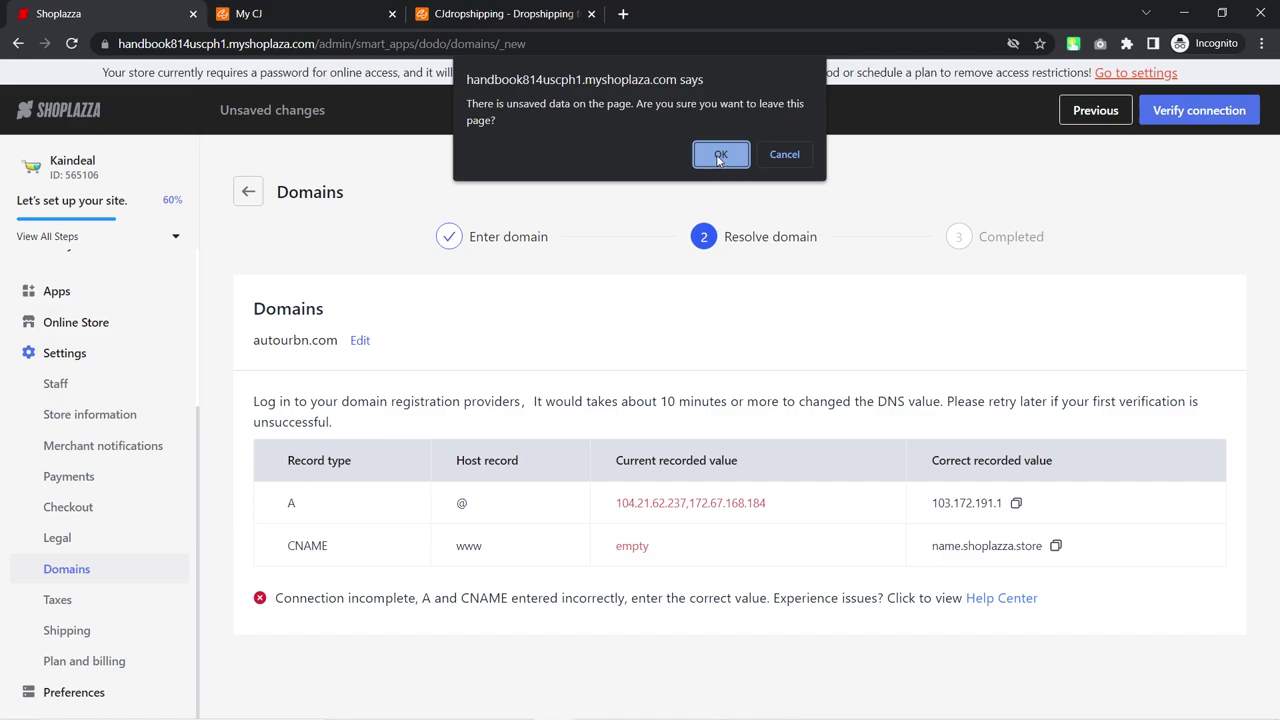
{"action": "left_click", "coordinate": [720, 156]}
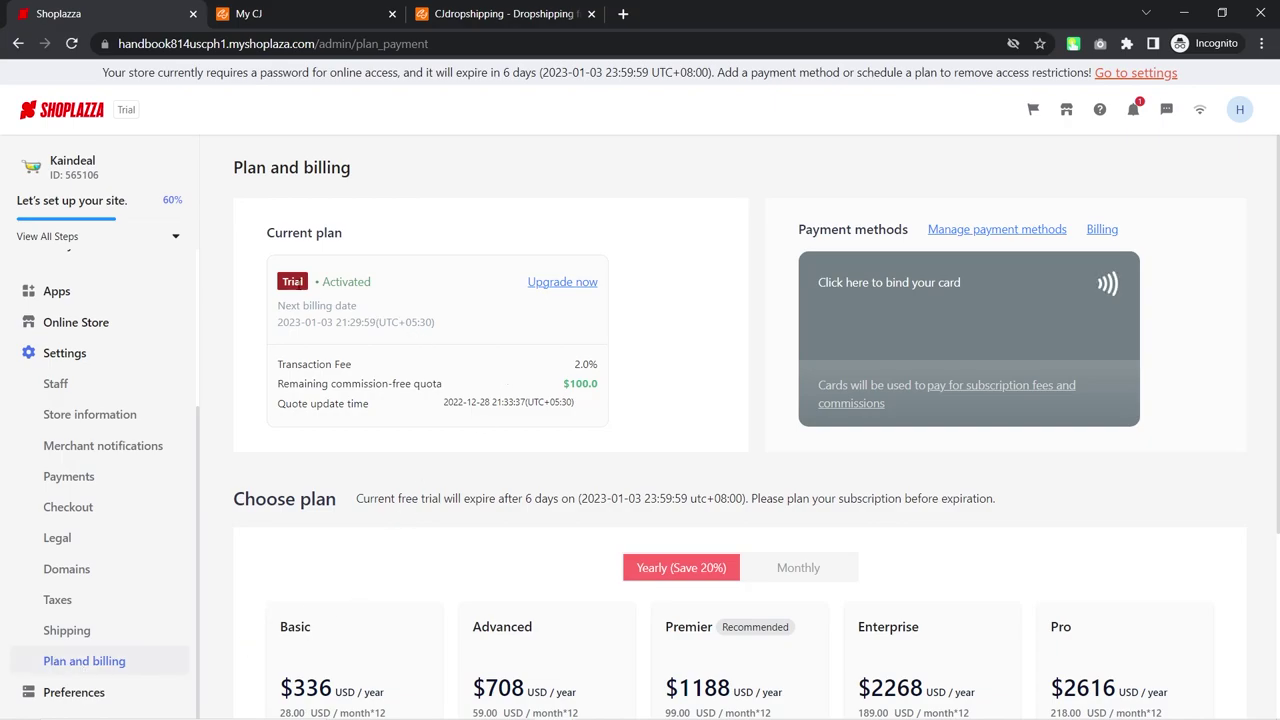
Switch plan pricing to monthly and back to yearly, then briefly highlight Basic's $336 yearly price.
{"action": "scroll", "coordinate": [362, 298], "scroll_direction": "down", "scroll_amount": 3}
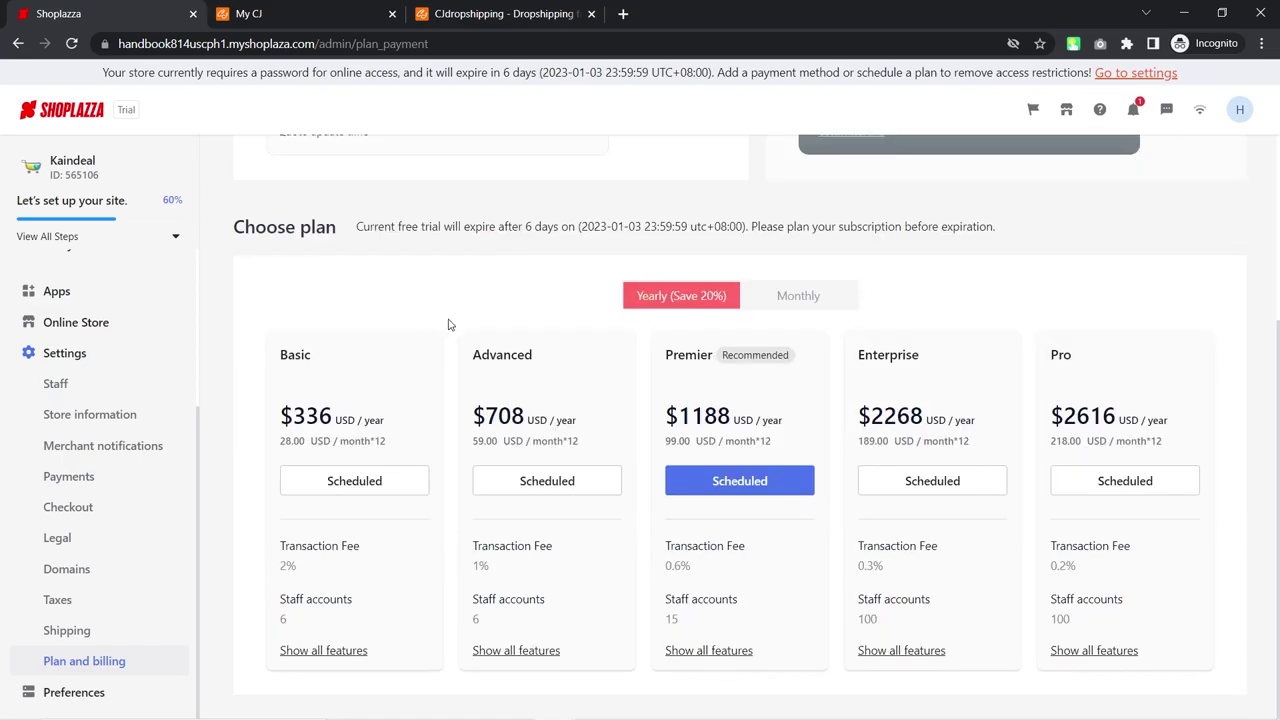
{"action": "left_click", "coordinate": [797, 296]}
{"action": "left_click", "coordinate": [692, 298]}
{"action": "left_click_drag", "start_coordinate": [338, 416], "coordinate": [272, 424]}
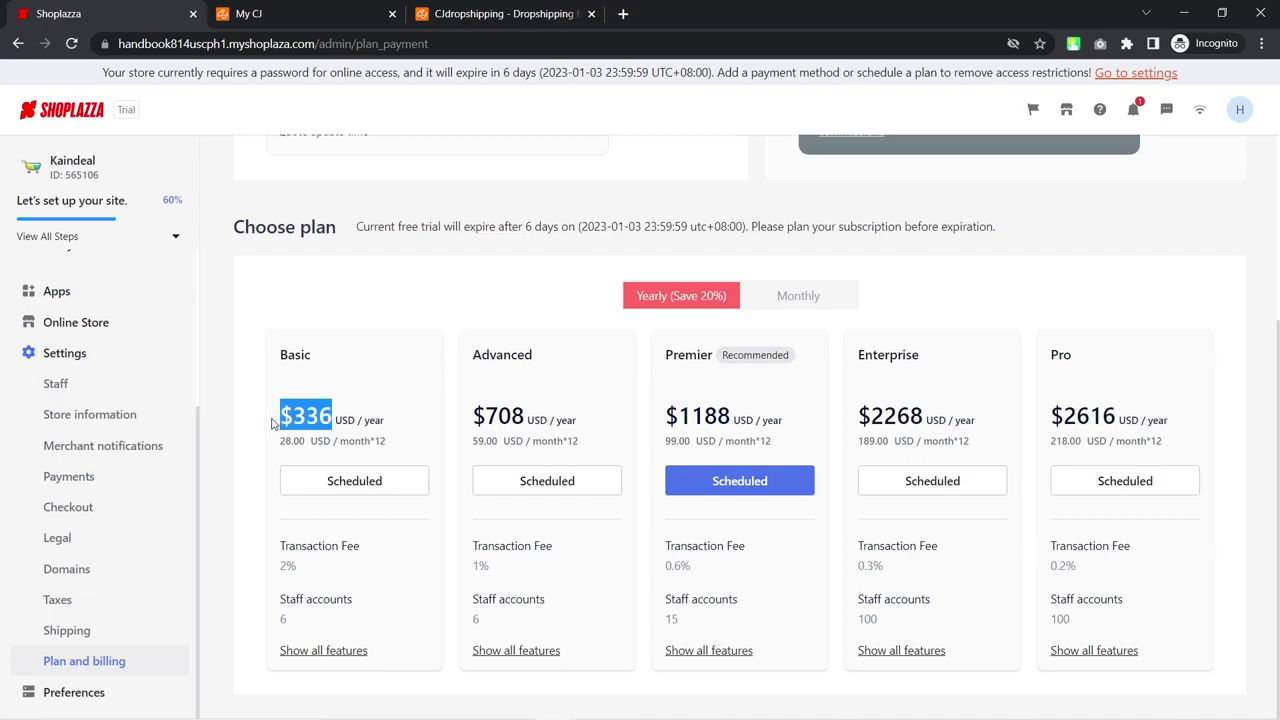
{"action": "left_click", "coordinate": [245, 416]}
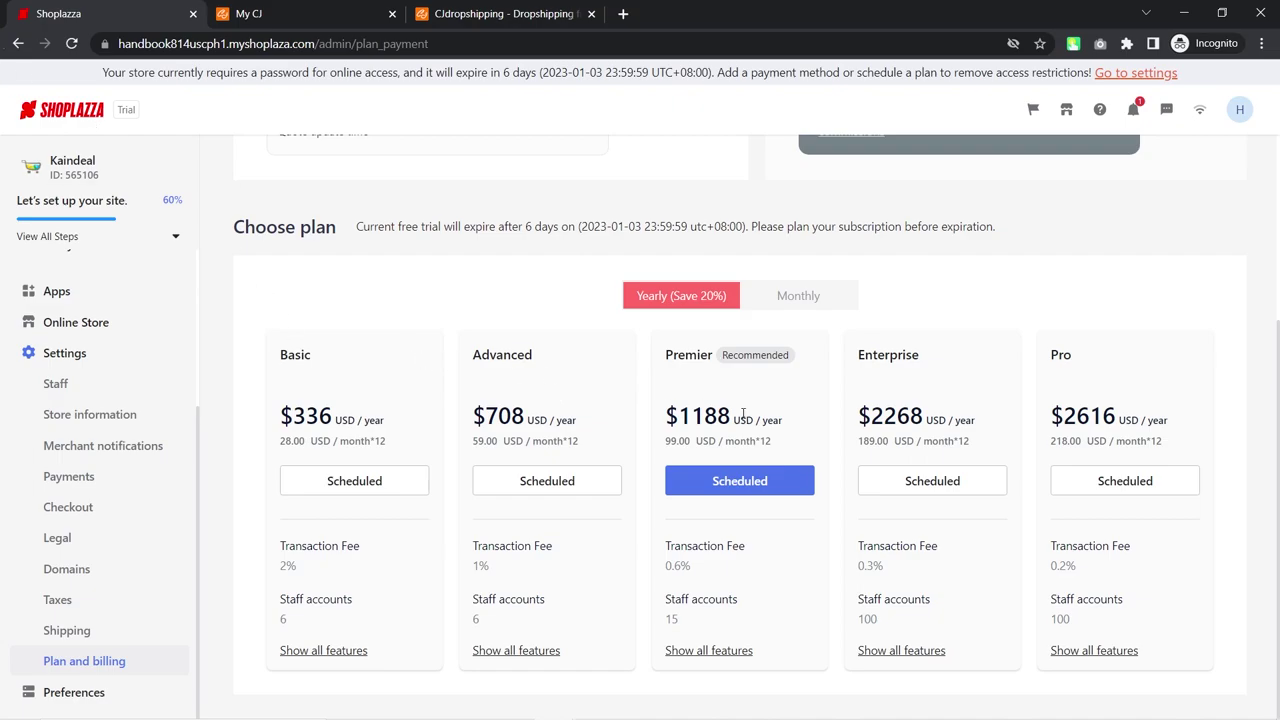
Open the Basic plan's full feature list and scroll through the pricing comparison table.
{"action": "left_click", "coordinate": [321, 652]}
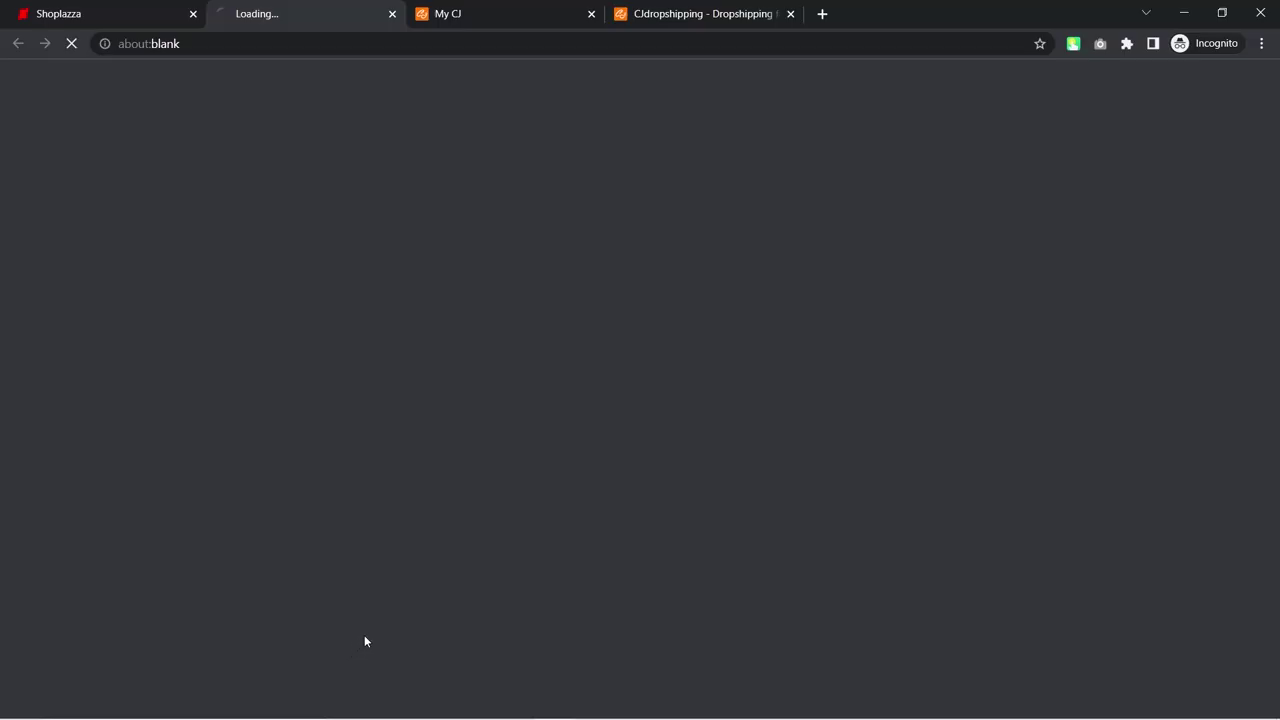
{"action": "scroll", "coordinate": [537, 398], "scroll_direction": "down", "scroll_amount": 3}
{"action": "scroll", "coordinate": [537, 398], "scroll_direction": "down", "scroll_amount": 2}
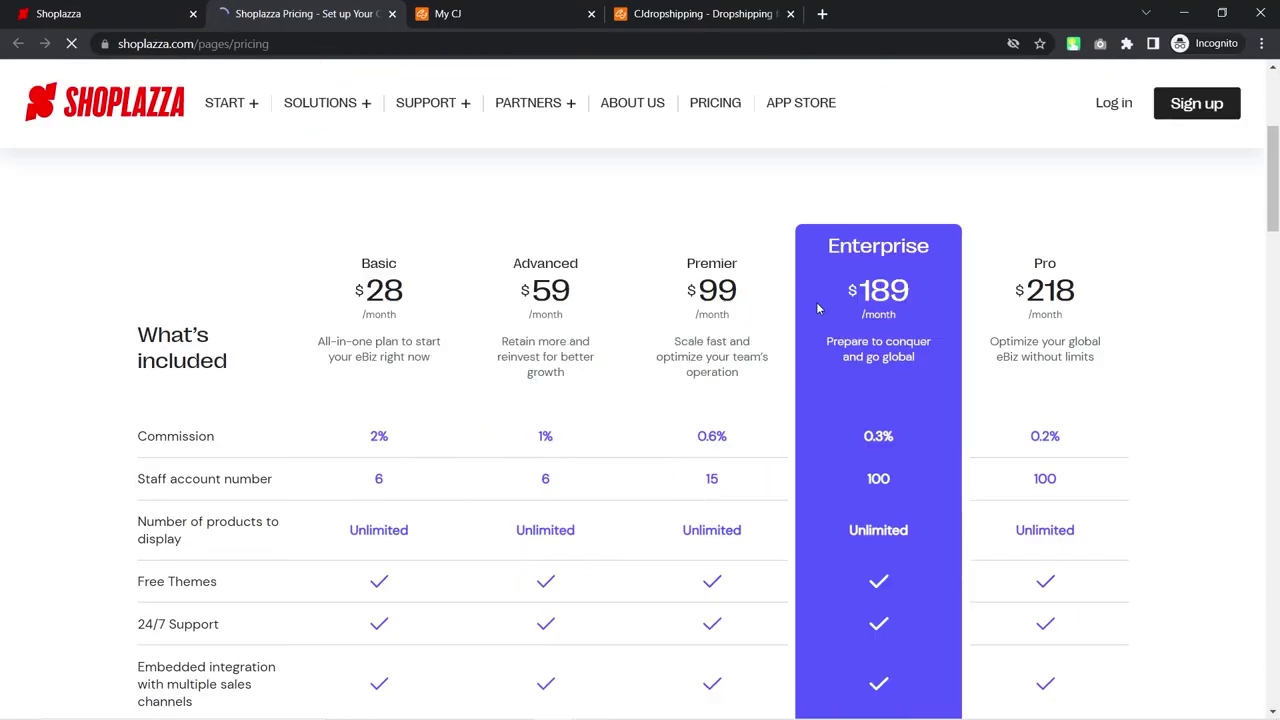
{"action": "scroll", "coordinate": [800, 300], "scroll_direction": "down", "scroll_amount": 3}
{"action": "scroll", "coordinate": [400, 280], "scroll_direction": "up", "scroll_amount": 2}
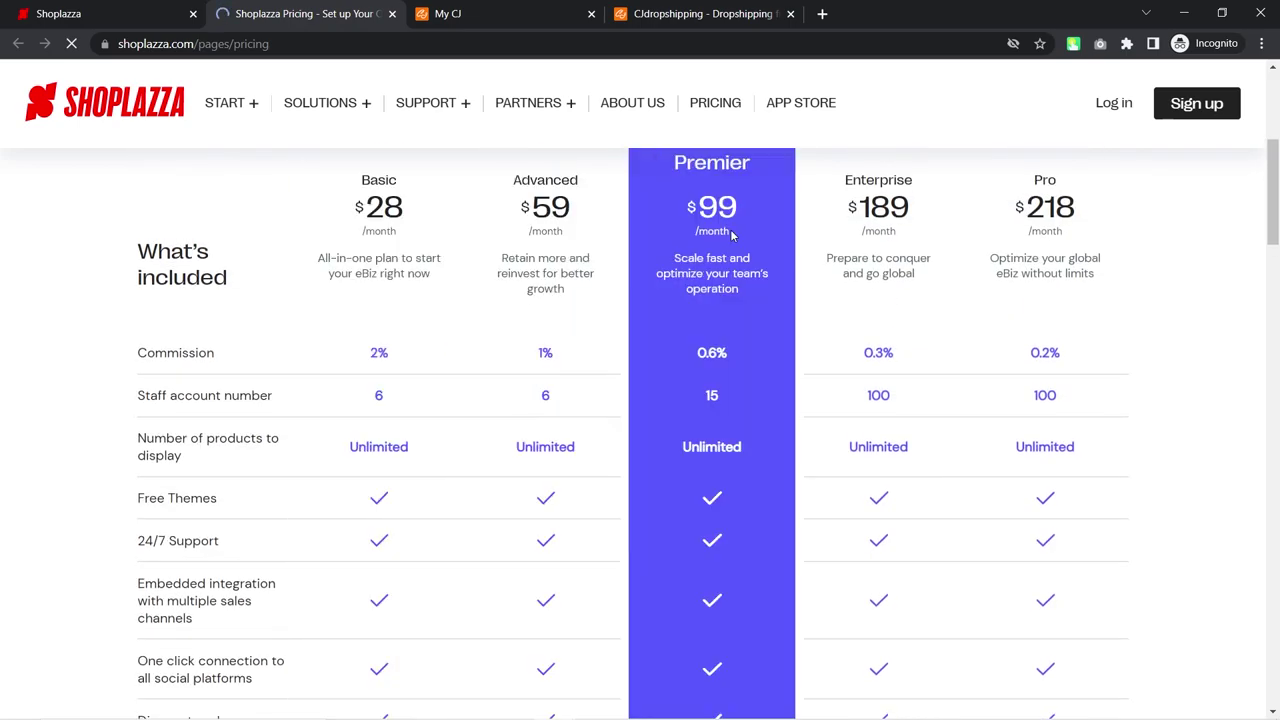
{"action": "scroll", "coordinate": [988, 277], "scroll_direction": "down", "scroll_amount": 4}
Scroll back to the top of the pricing page, then down the Kaindeal storefront to its footer.
{"action": "scroll", "coordinate": [930, 300], "scroll_direction": "up", "scroll_amount": 2}
{"action": "scroll", "coordinate": [880, 320], "scroll_direction": "up", "scroll_amount": 3}
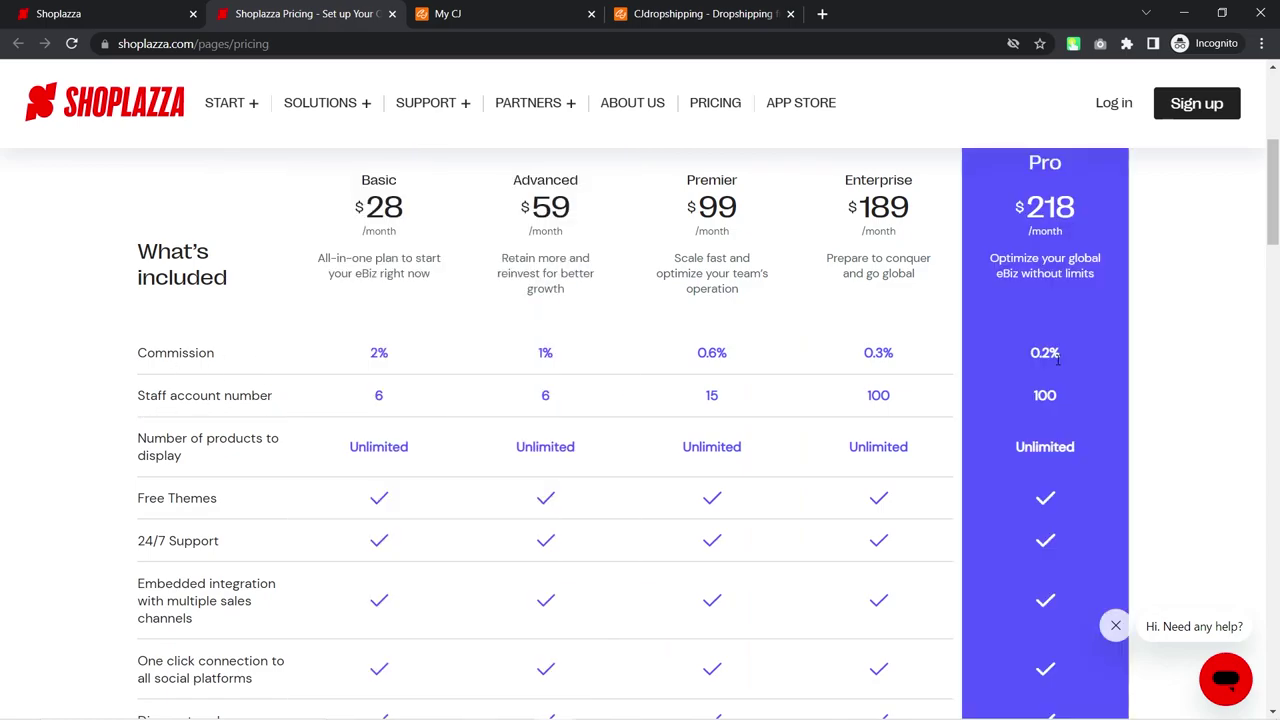
{"action": "scroll", "coordinate": [1048, 365], "scroll_direction": "up", "scroll_amount": 1}
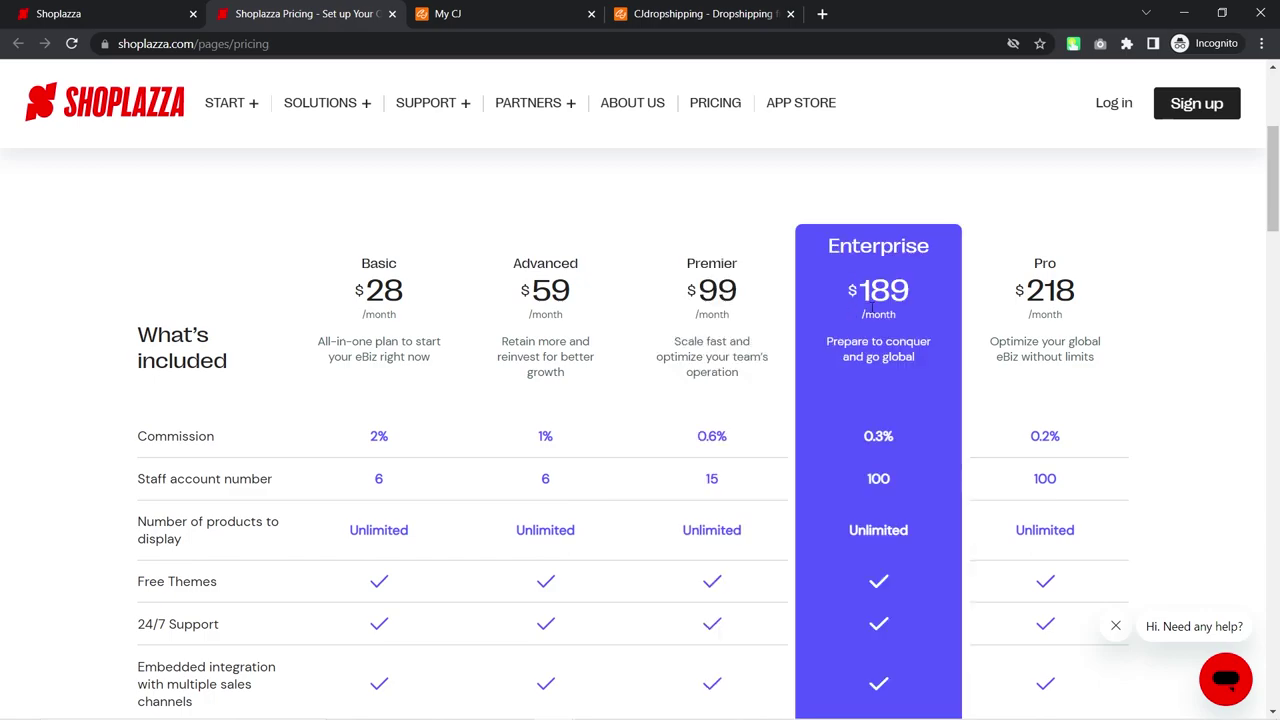
{"action": "scroll", "coordinate": [1052, 300], "scroll_direction": "up", "scroll_amount": 3}
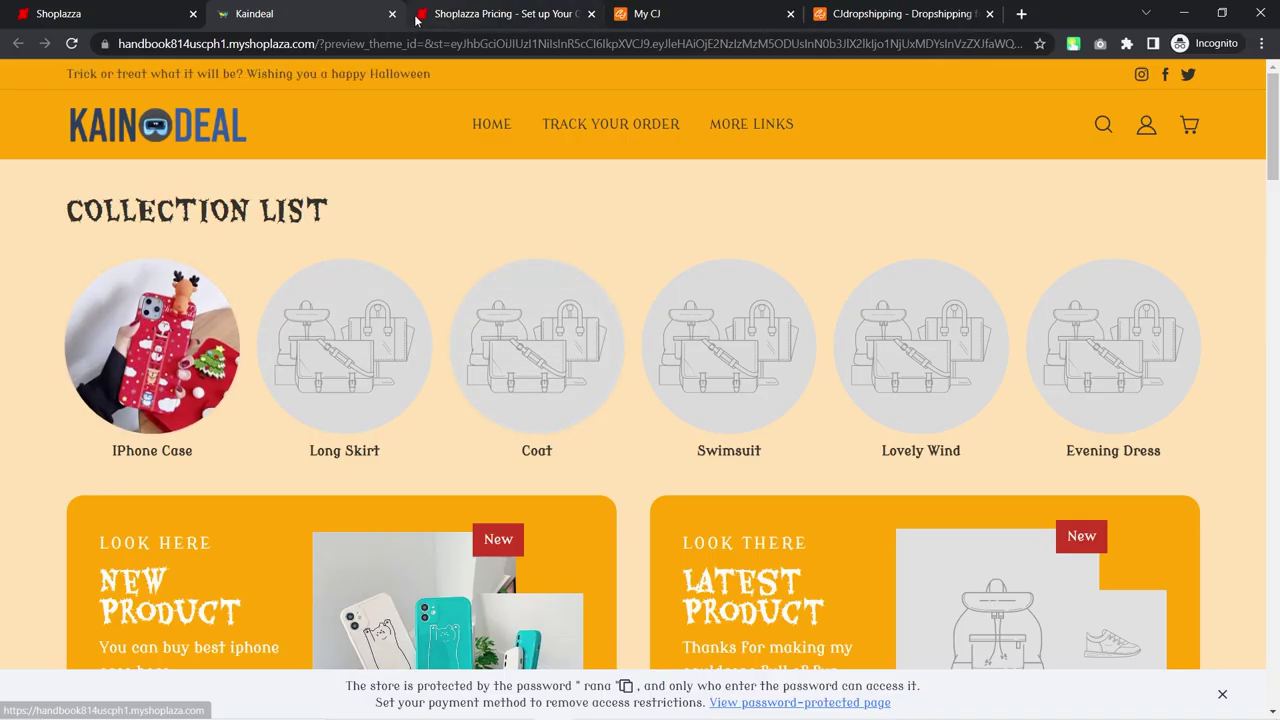
{"action": "scroll", "coordinate": [346, 194], "scroll_direction": "down", "scroll_amount": 3}
{"action": "scroll", "coordinate": [360, 150], "scroll_direction": "up", "scroll_amount": 3}
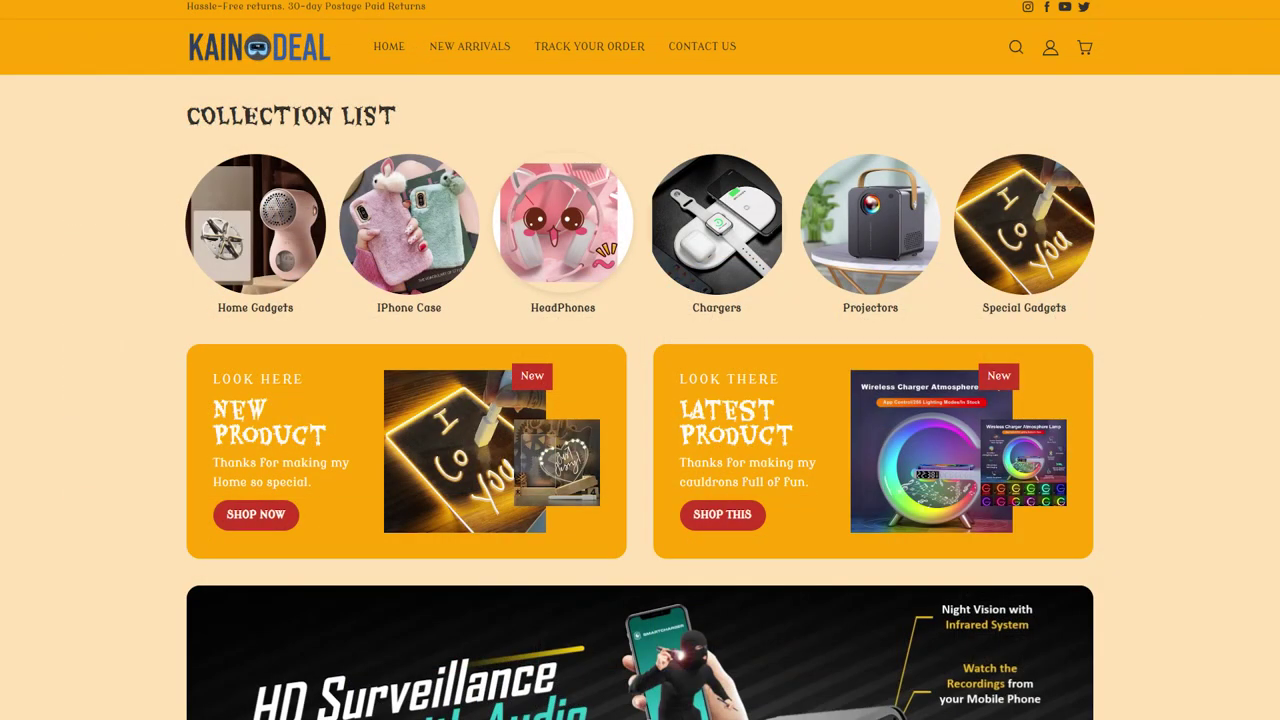
{"action": "scroll", "coordinate": [640, 360], "scroll_direction": "down", "scroll_amount": 20}
{"action": "scroll", "coordinate": [640, 360], "scroll_direction": "down", "scroll_amount": 15}
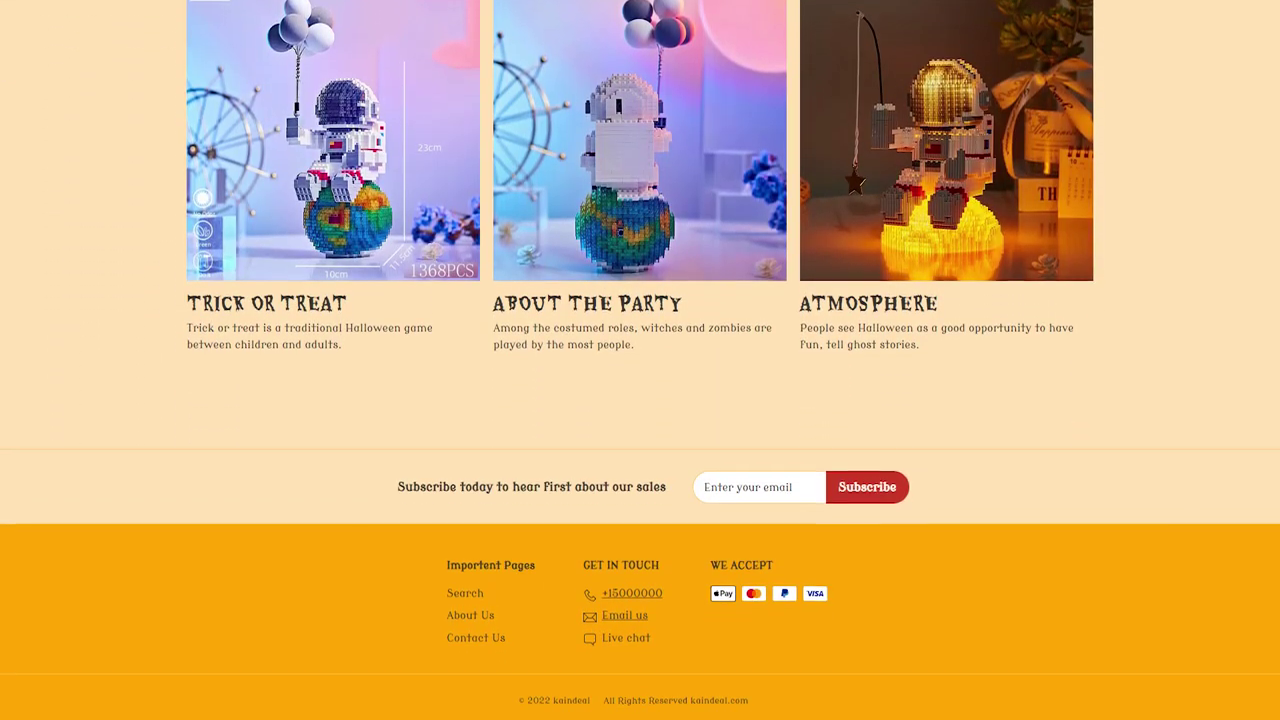